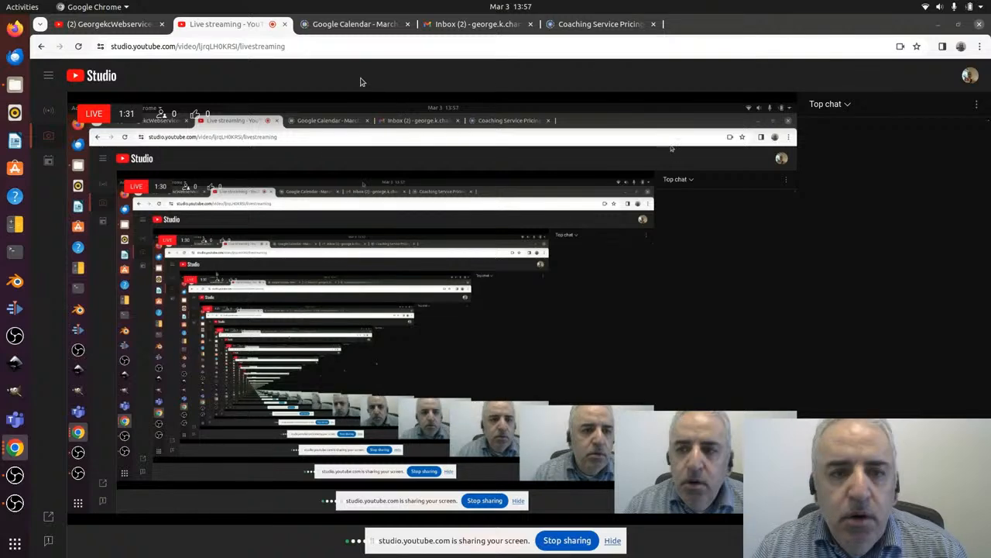
- Glance at the channel page, return to the Live streaming tab, and minimize the browser
{"action": "left_click", "coordinate": [100, 24]}
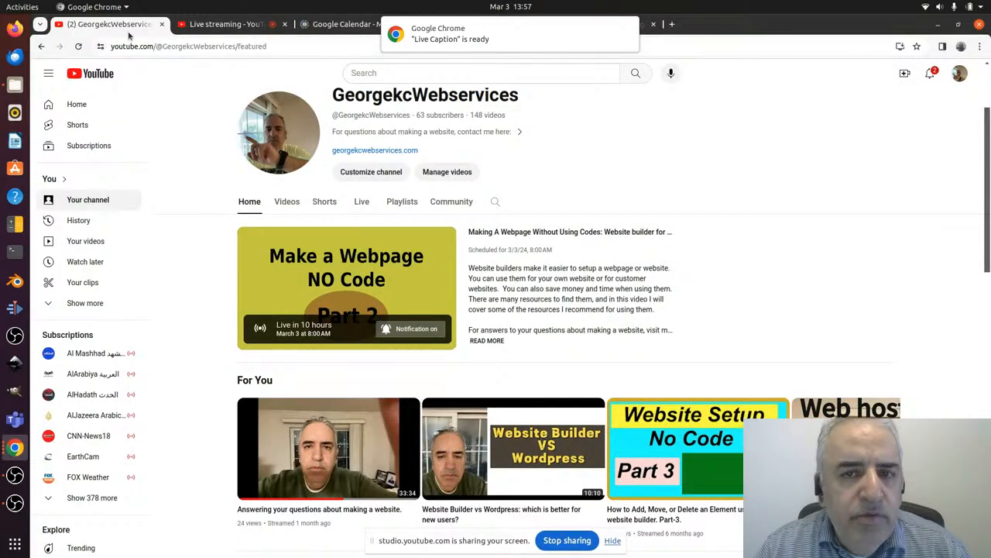
{"action": "left_click", "coordinate": [205, 26]}
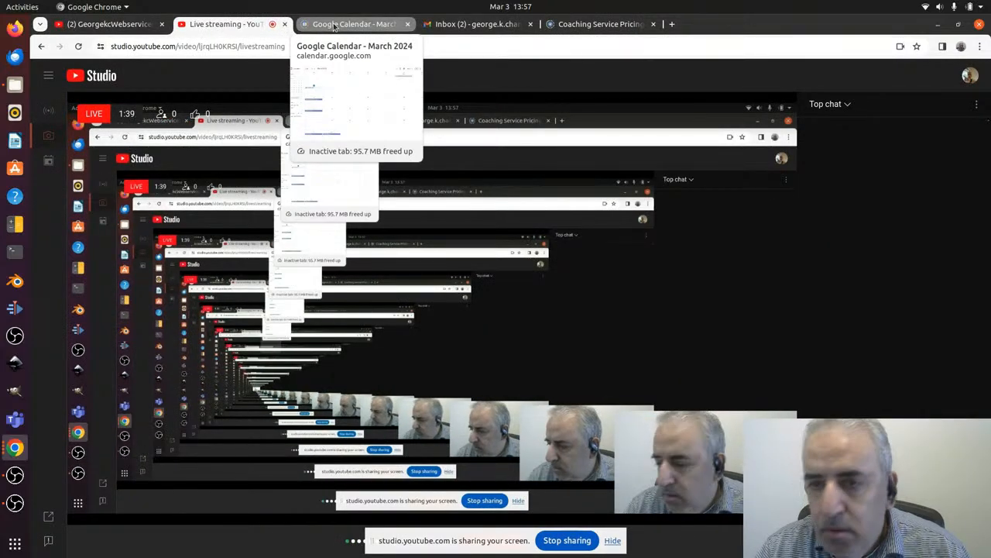
{"action": "left_click", "coordinate": [937, 27]}
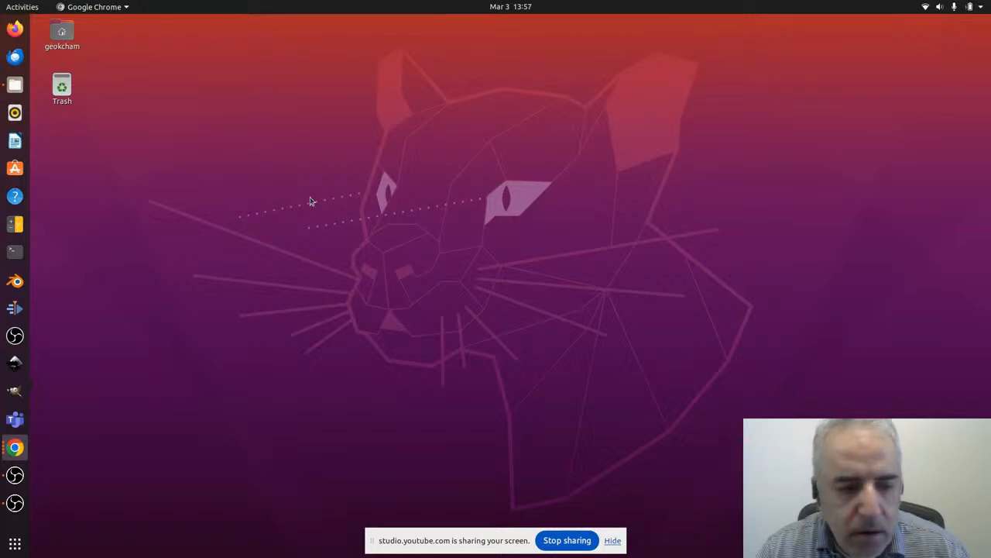
- Open a new Chrome window from the dock icon's menu
{"action": "right_click", "coordinate": [20, 441]}
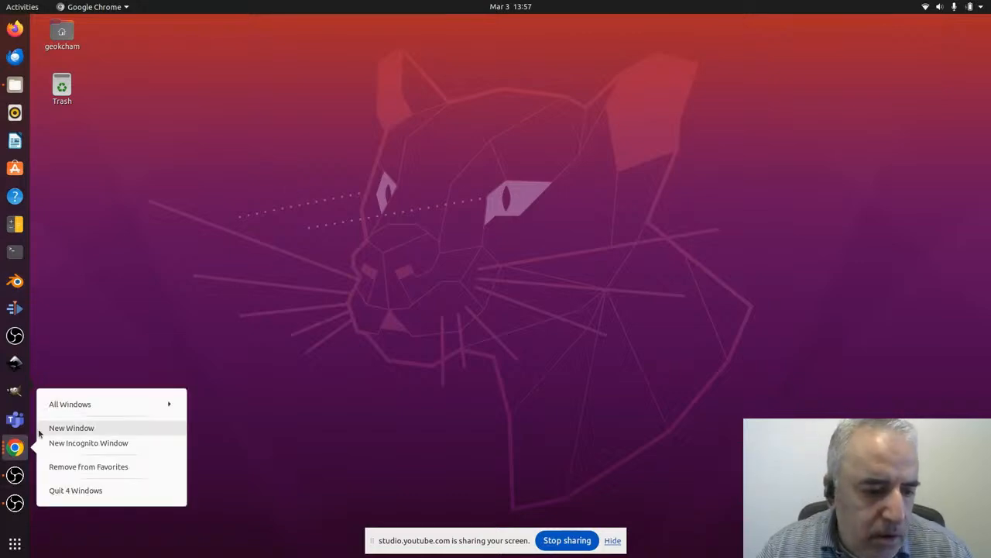
{"action": "left_click", "coordinate": [60, 430]}
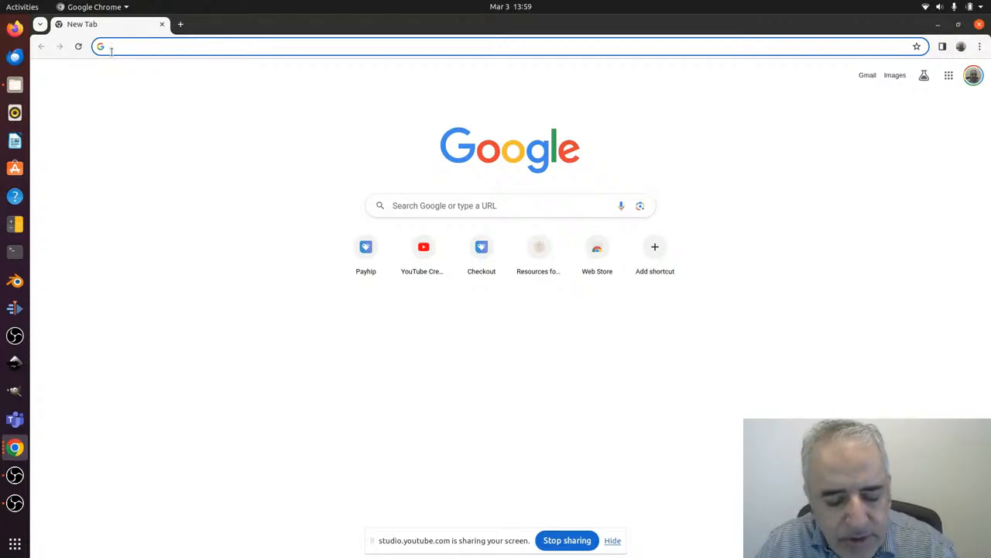
- Load georgekcwebservices.com and drag the workshop details document window into view
{"action": "type", "text": "ge"}
{"action": "key", "text": "Return"}
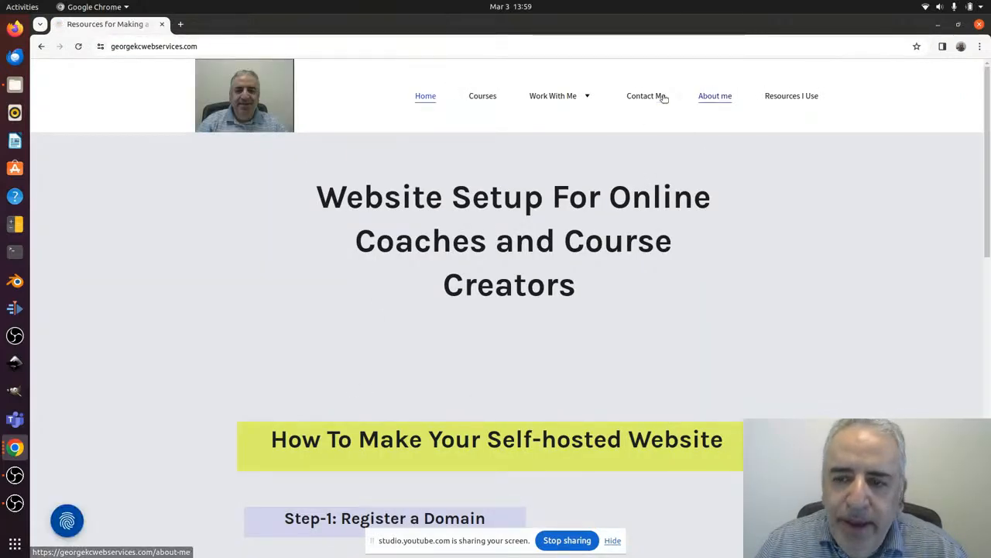
{"action": "mouse_move", "coordinate": [575, 98]}
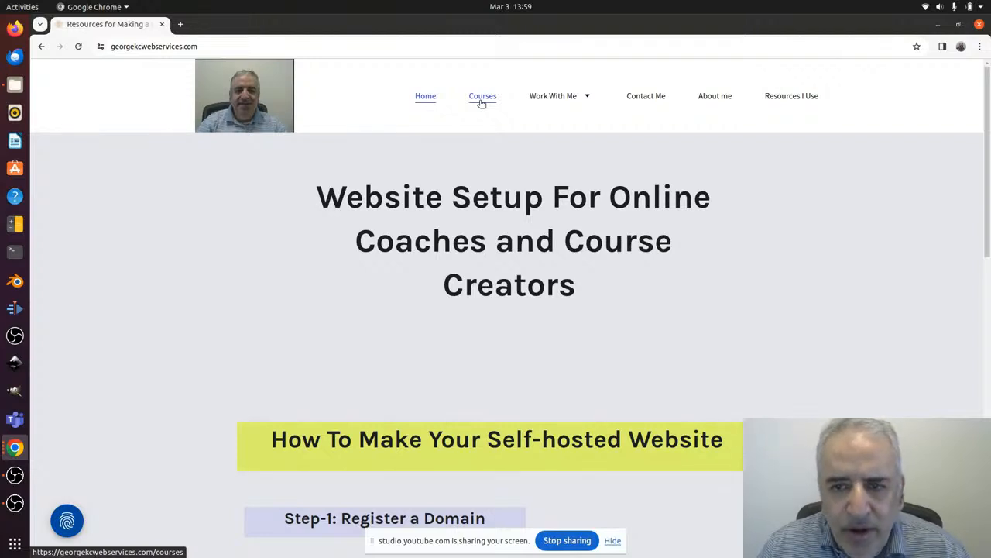
{"action": "mouse_move", "coordinate": [525, 97]}
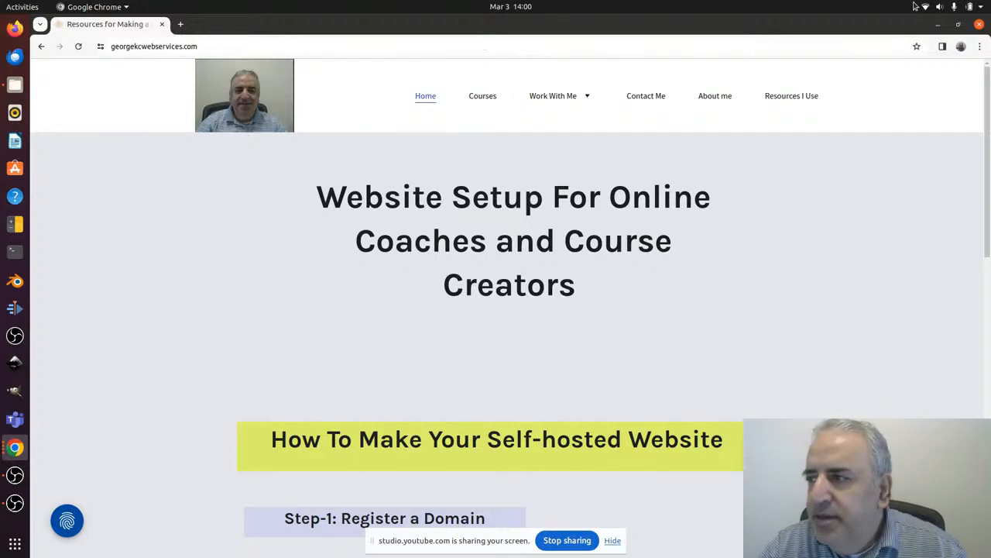
{"action": "left_click_drag", "start_coordinate": [853, 212], "coordinate": [542, 95]}
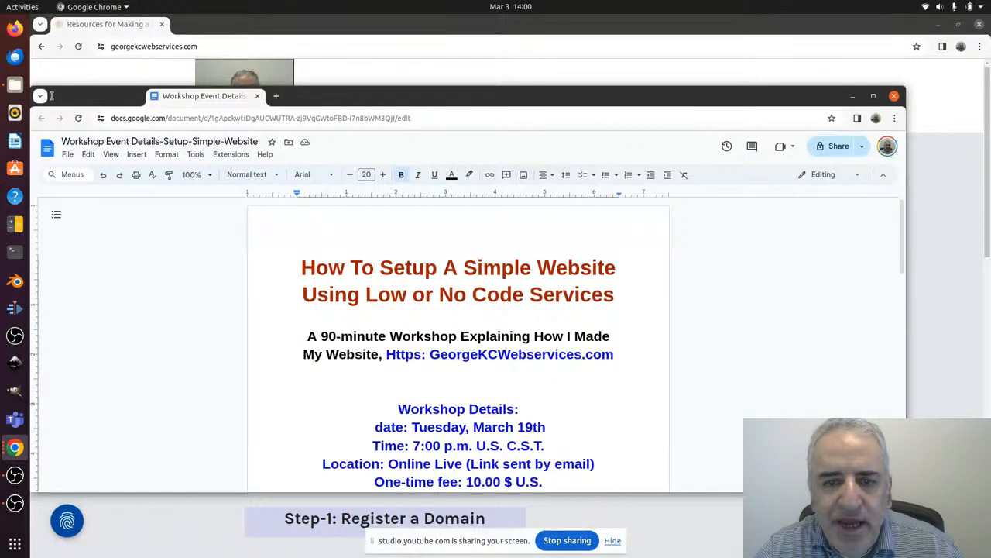
- Maximize the workshop event document, scroll through it, then minimize it
{"action": "left_click", "coordinate": [873, 96]}
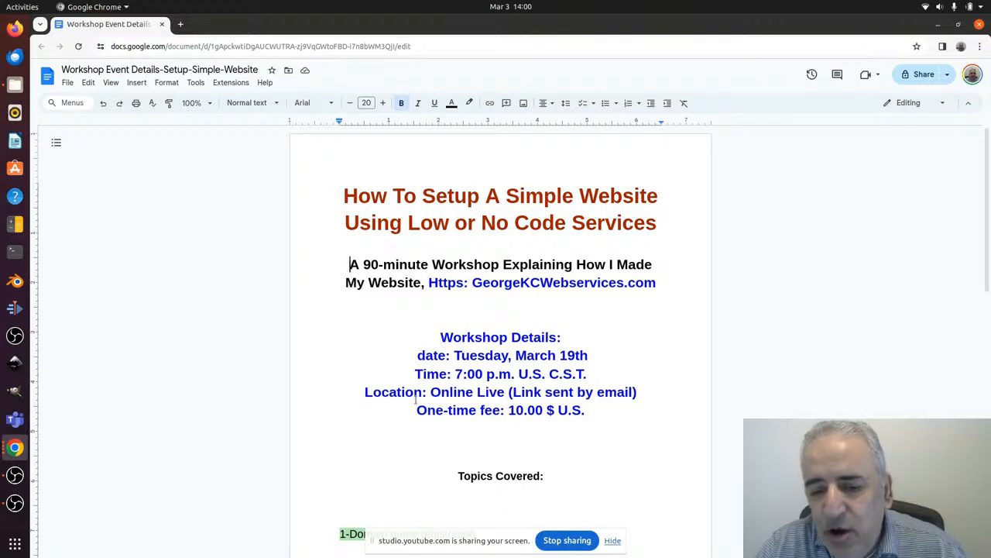
{"action": "scroll", "coordinate": [418, 333], "scroll_direction": "down", "scroll_amount": 7}
{"action": "scroll", "coordinate": [440, 385], "scroll_direction": "down", "scroll_amount": 1}
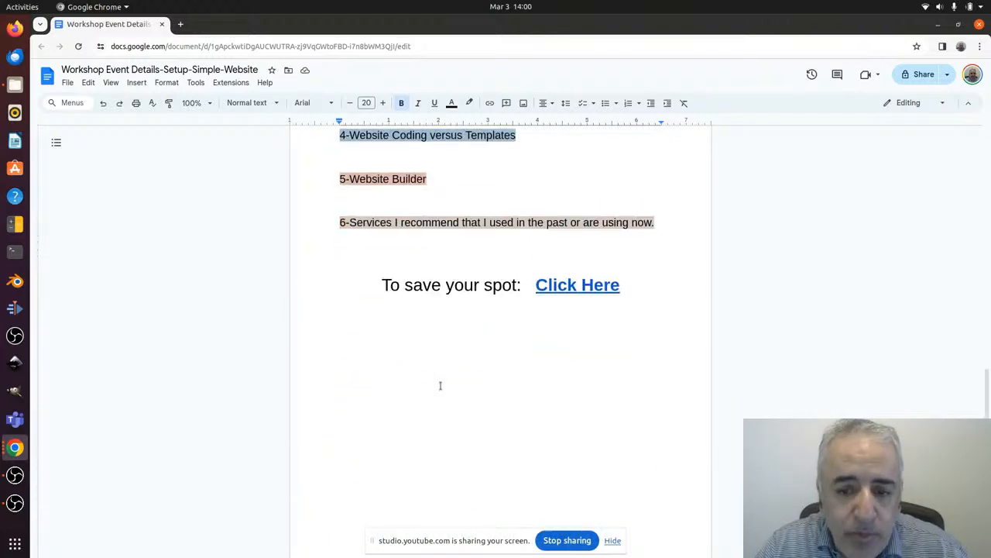
{"action": "scroll", "coordinate": [423, 380], "scroll_direction": "up", "scroll_amount": 5}
{"action": "scroll", "coordinate": [420, 364], "scroll_direction": "up", "scroll_amount": 1}
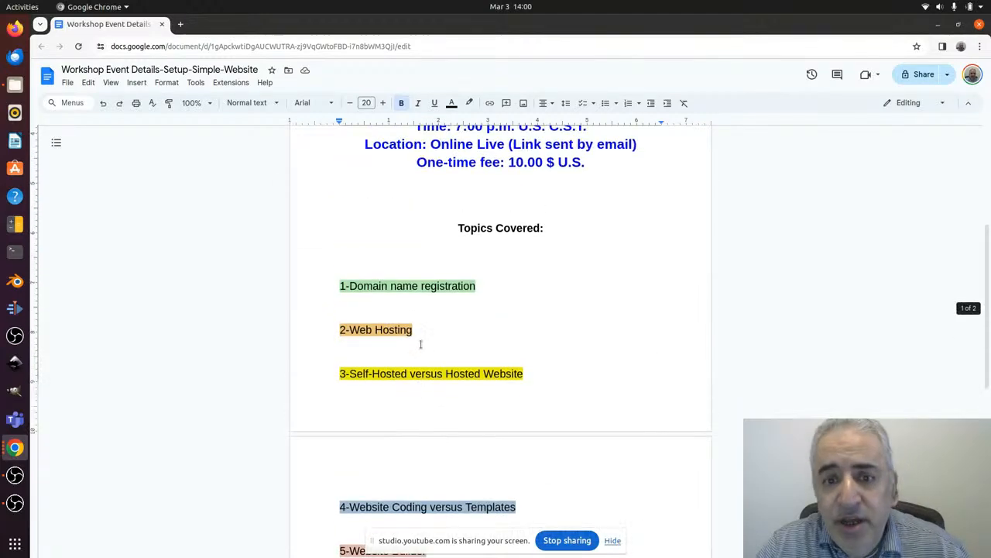
{"action": "scroll", "coordinate": [338, 451], "scroll_direction": "down", "scroll_amount": 3}
{"action": "scroll", "coordinate": [340, 462], "scroll_direction": "down", "scroll_amount": 3}
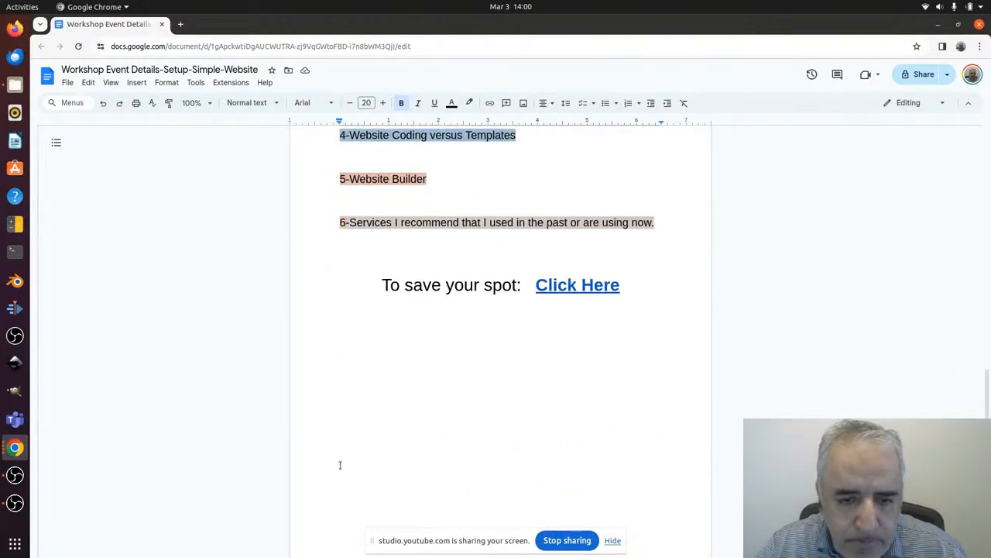
{"action": "scroll", "coordinate": [406, 459], "scroll_direction": "down", "scroll_amount": 1}
{"action": "scroll", "coordinate": [406, 459], "scroll_direction": "up", "scroll_amount": 10}
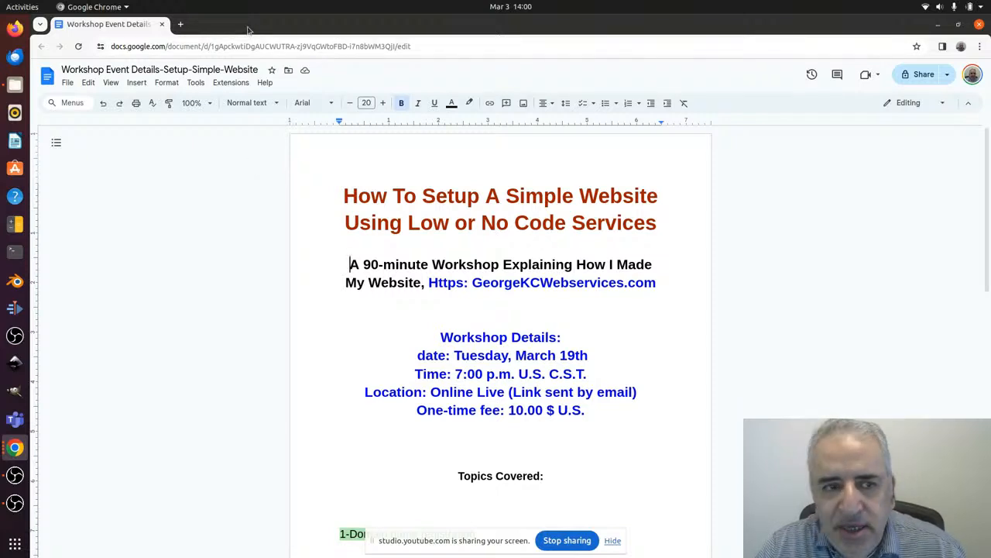
{"action": "left_click", "coordinate": [938, 25]}
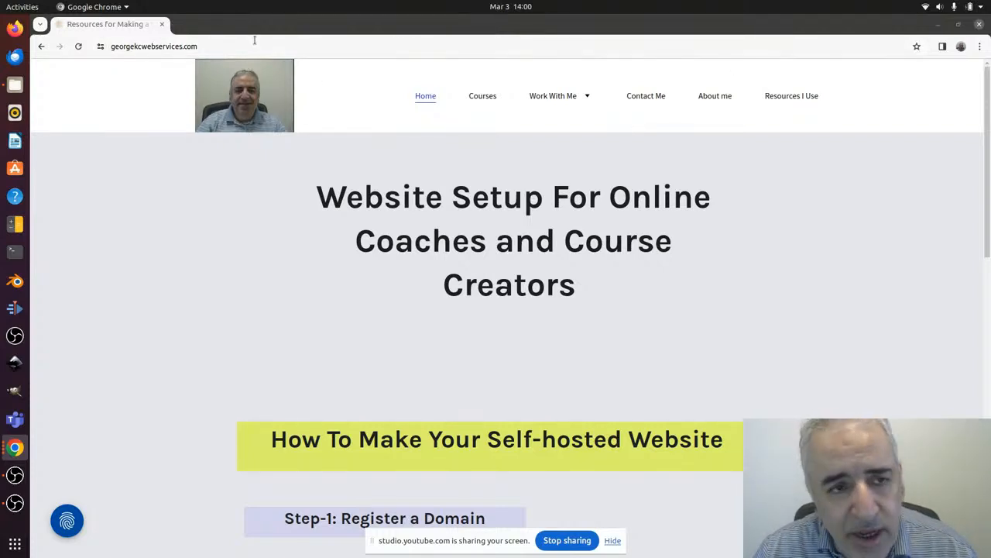
- Open hostinger.com in a new tab and go to its Log in page
{"action": "left_click", "coordinate": [178, 25]}
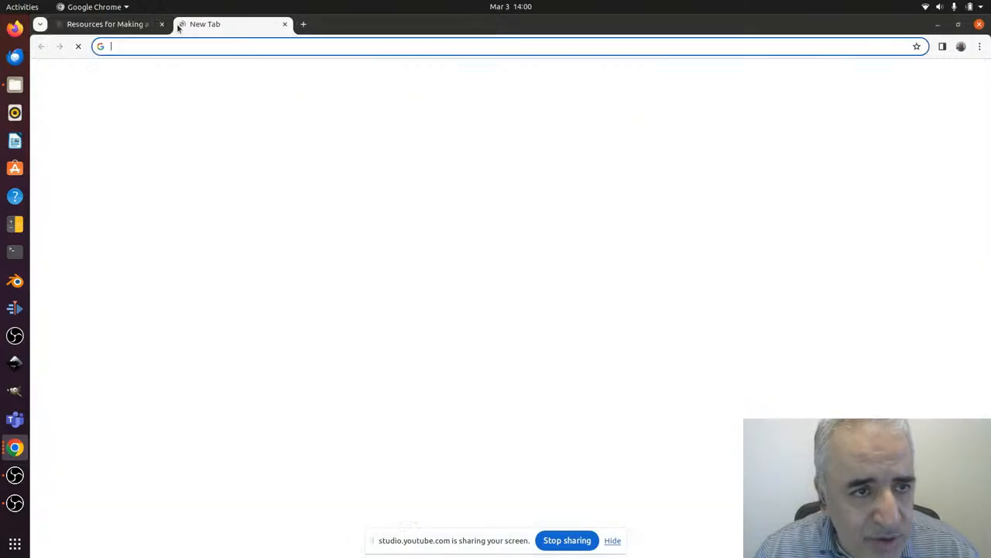
{"action": "type", "text": "ho"}
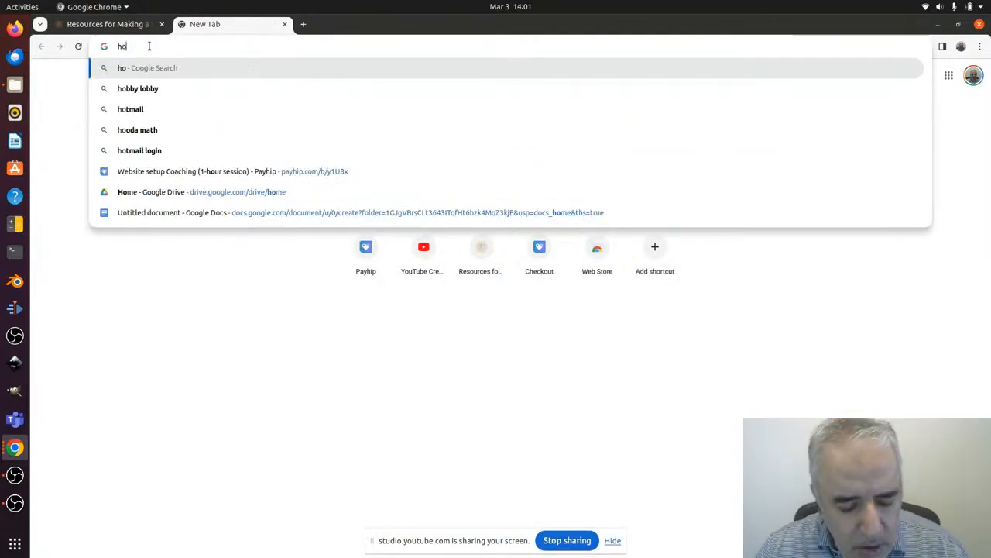
{"action": "type", "text": "sti"}
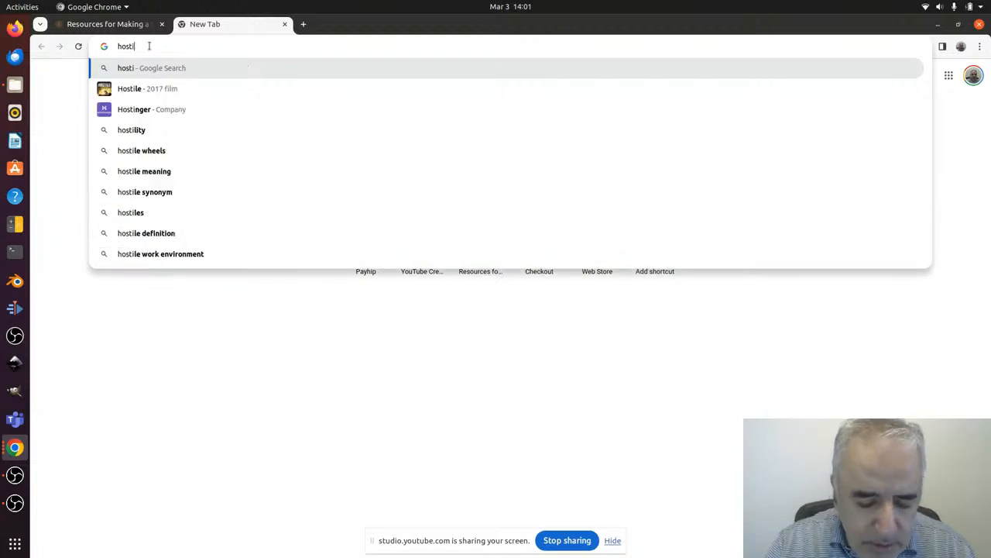
{"action": "type", "text": "nger.com"}
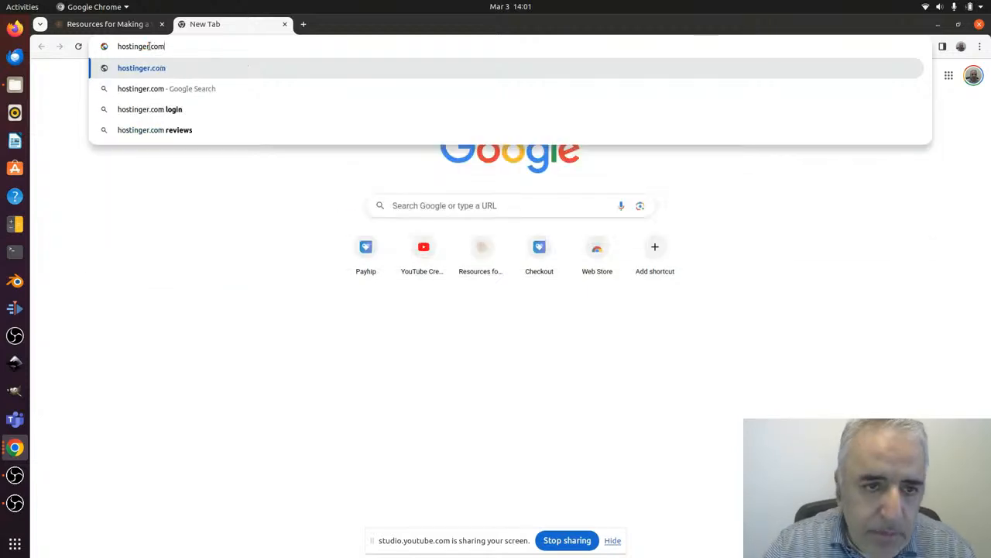
{"action": "key", "text": "Return"}
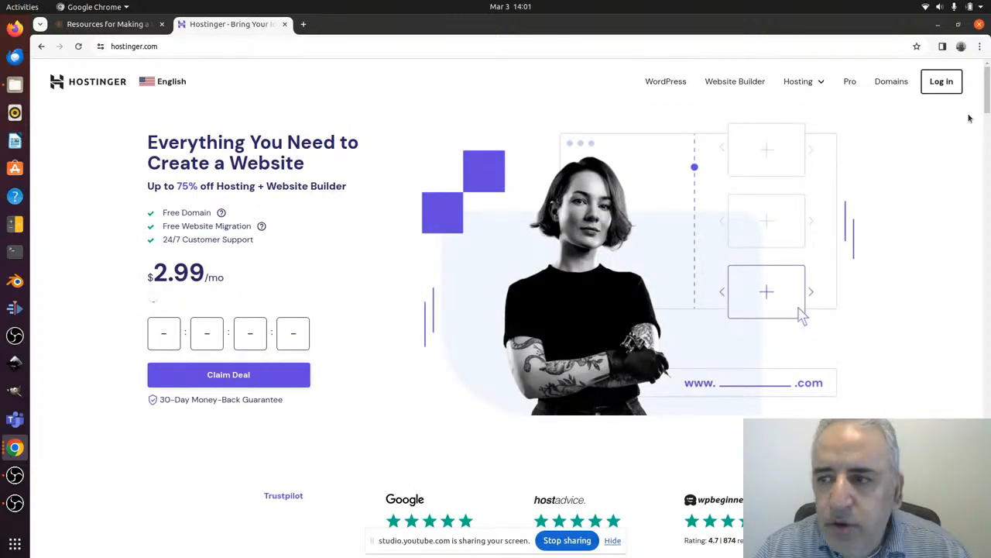
{"action": "left_click", "coordinate": [939, 83]}
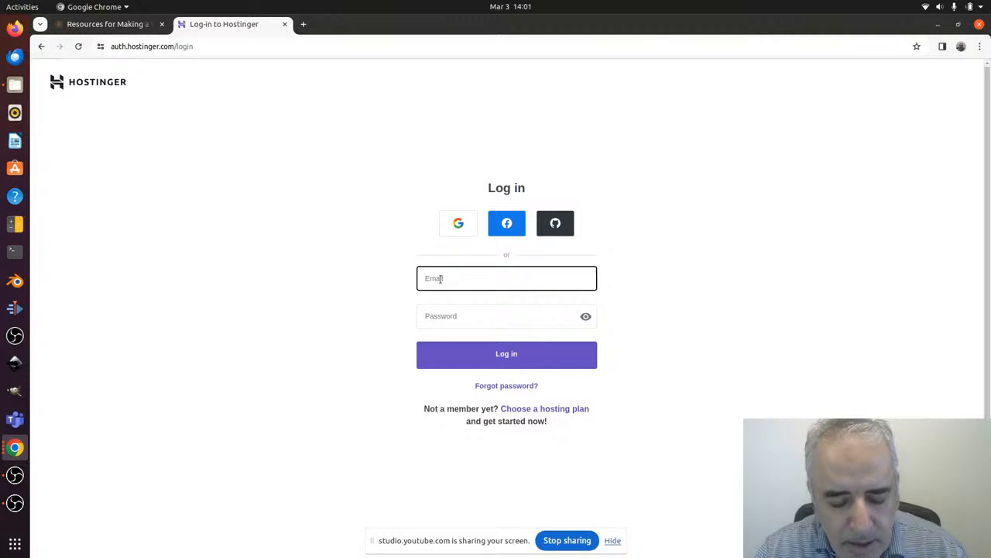
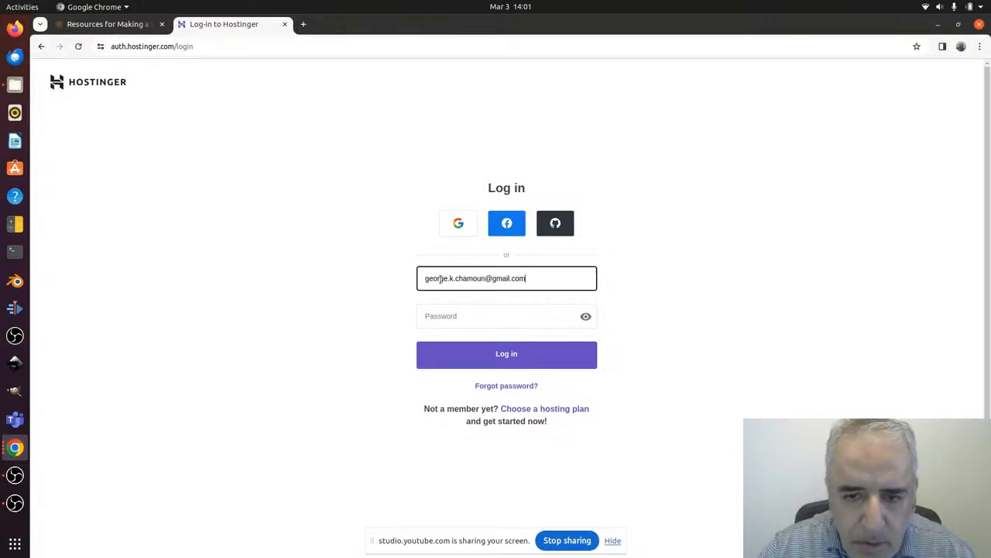
- Log in with the account e-mail and password, declining to save the password
{"action": "left_click", "coordinate": [450, 316]}
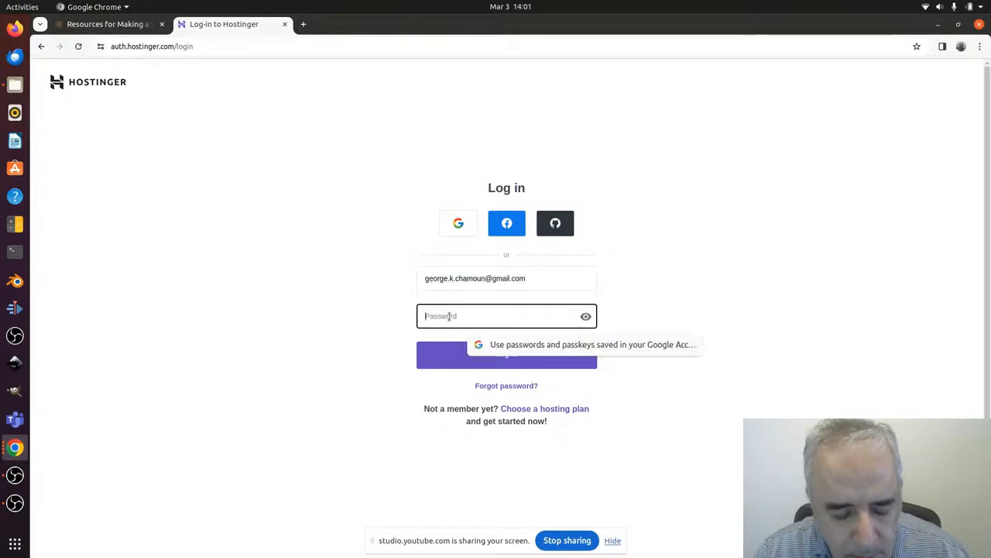
{"action": "type", "text": "•"}
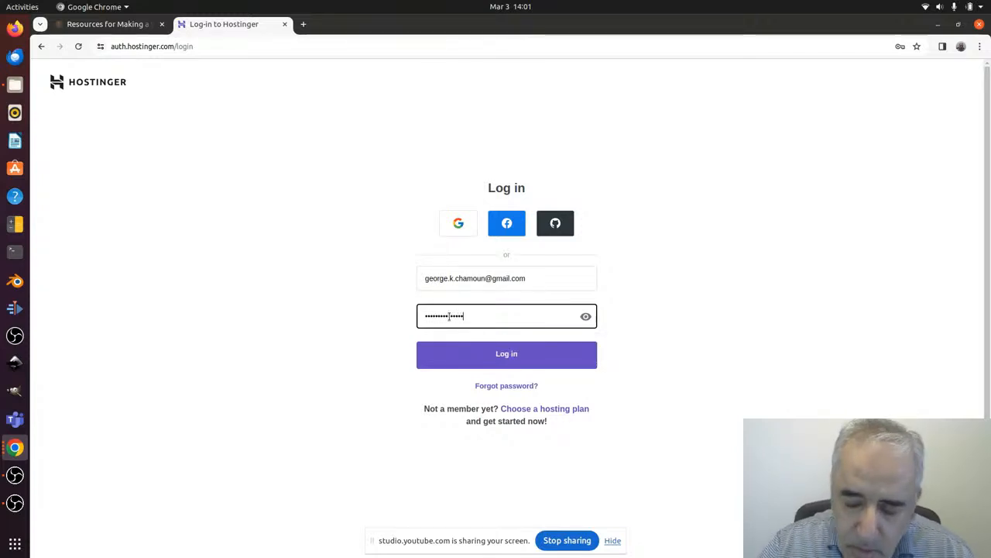
{"action": "left_click", "coordinate": [499, 358]}
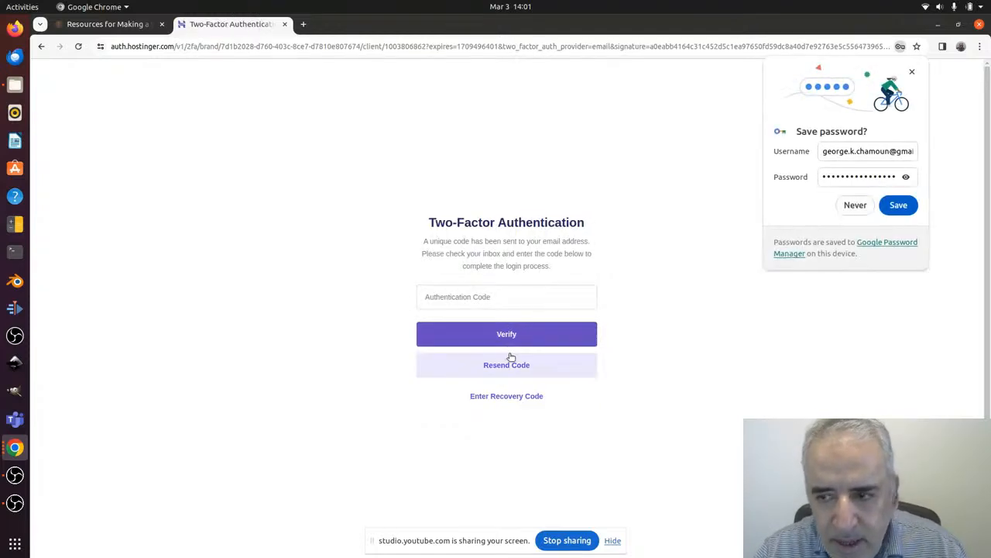
{"action": "left_click", "coordinate": [854, 205]}
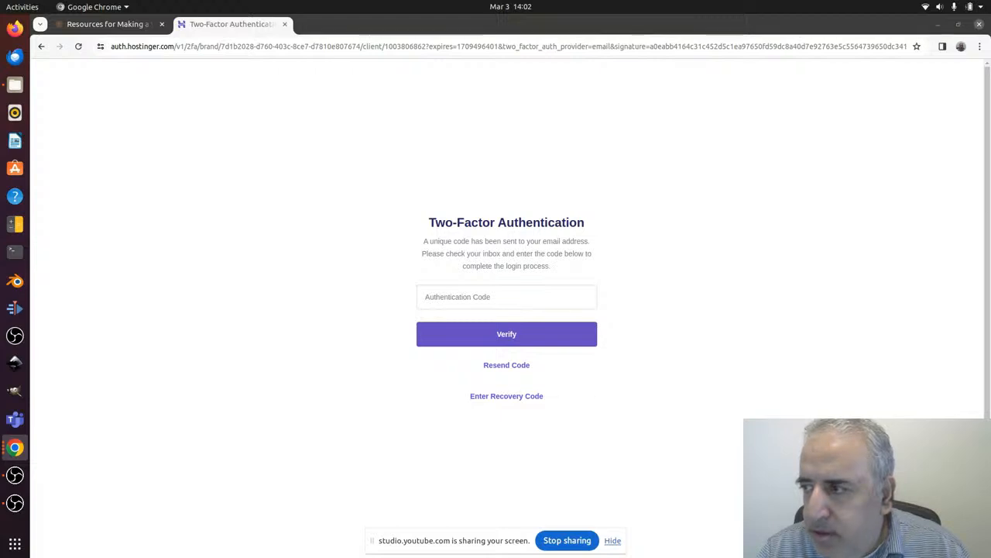
- Enter the emailed authentication code and verify the sign-in
{"action": "left_click", "coordinate": [454, 302]}
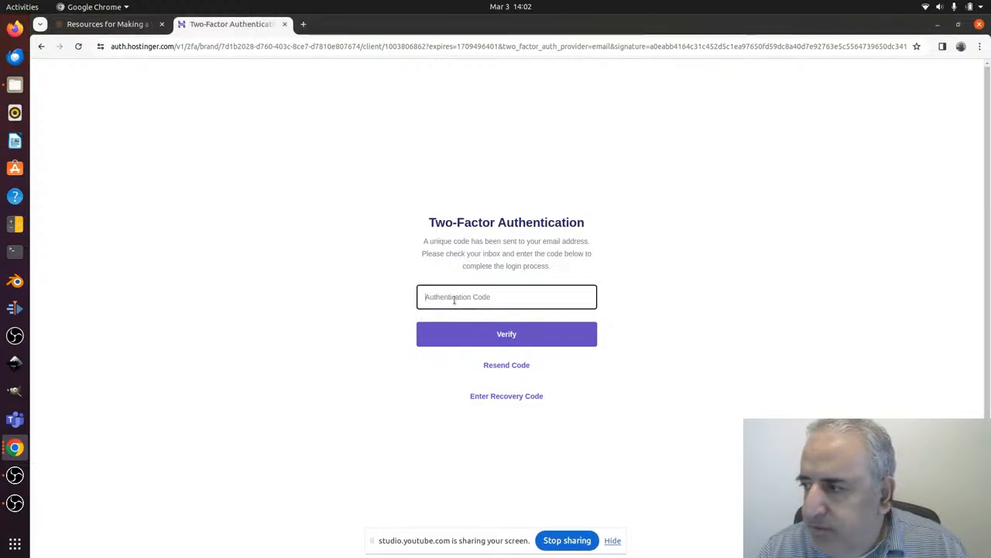
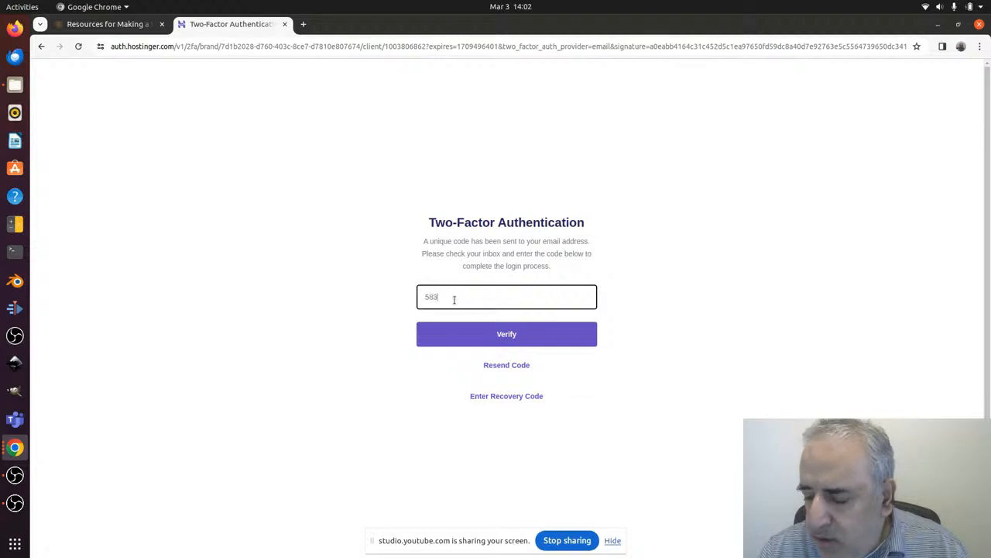
{"action": "left_click", "coordinate": [513, 336]}
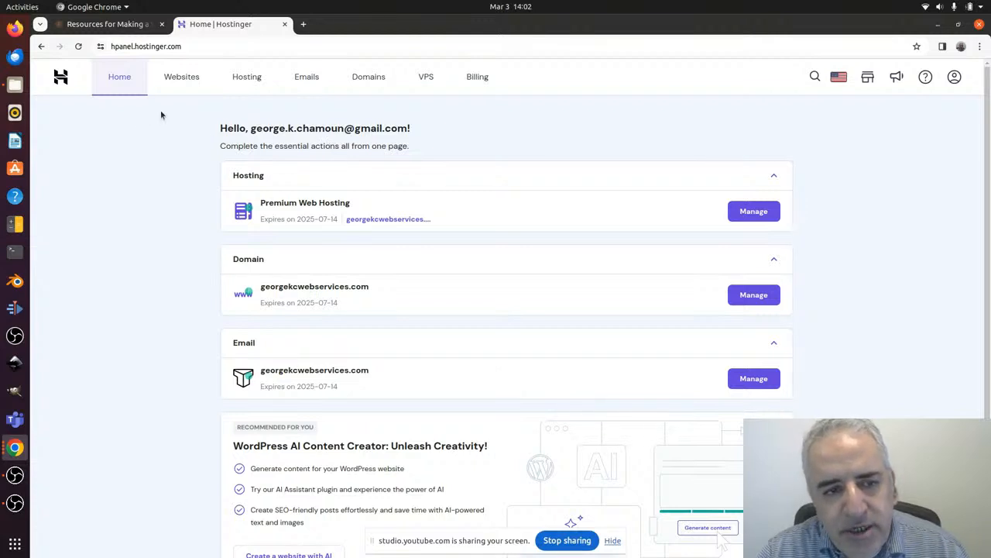
- Go to Websites and choose Edit website for georgekcwebservices.com
{"action": "left_click", "coordinate": [180, 80]}
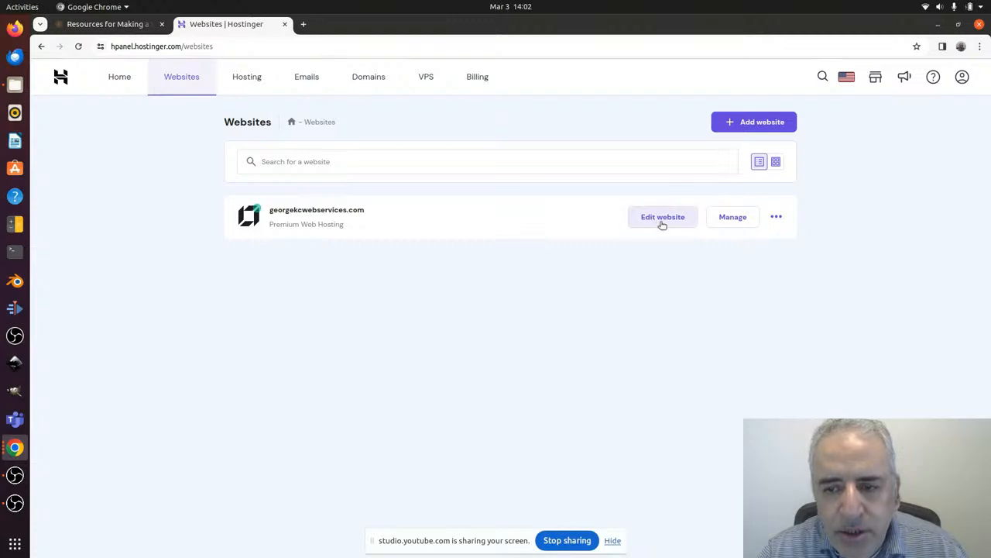
{"action": "left_click", "coordinate": [662, 217]}
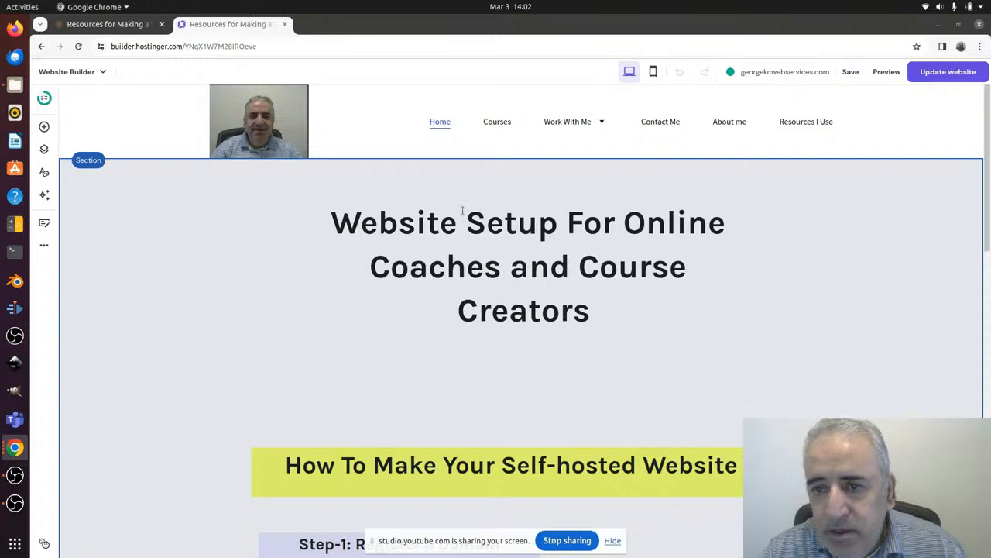
{"action": "key", "text": "ctrl+n"}
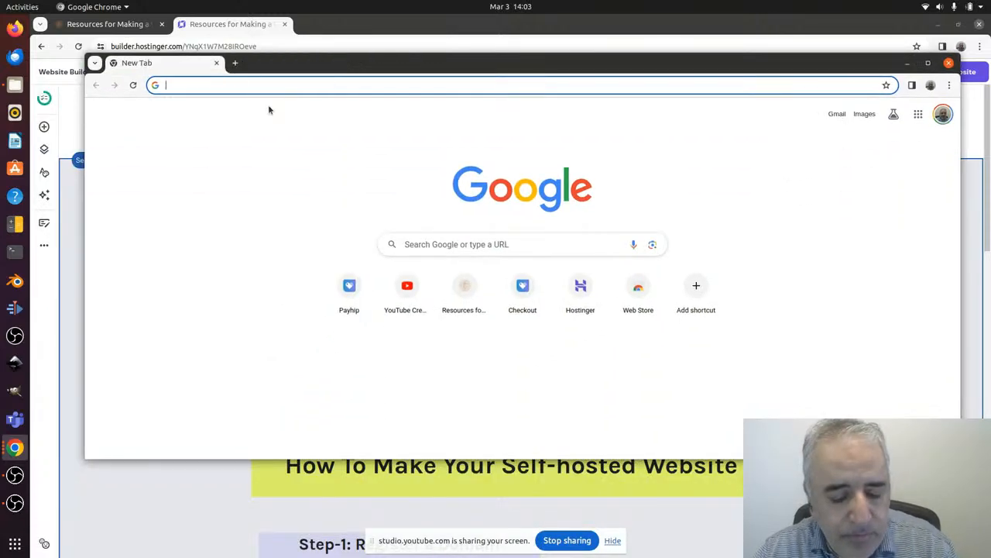
{"action": "type", "text": "ge"}
{"action": "key", "text": "Return"}
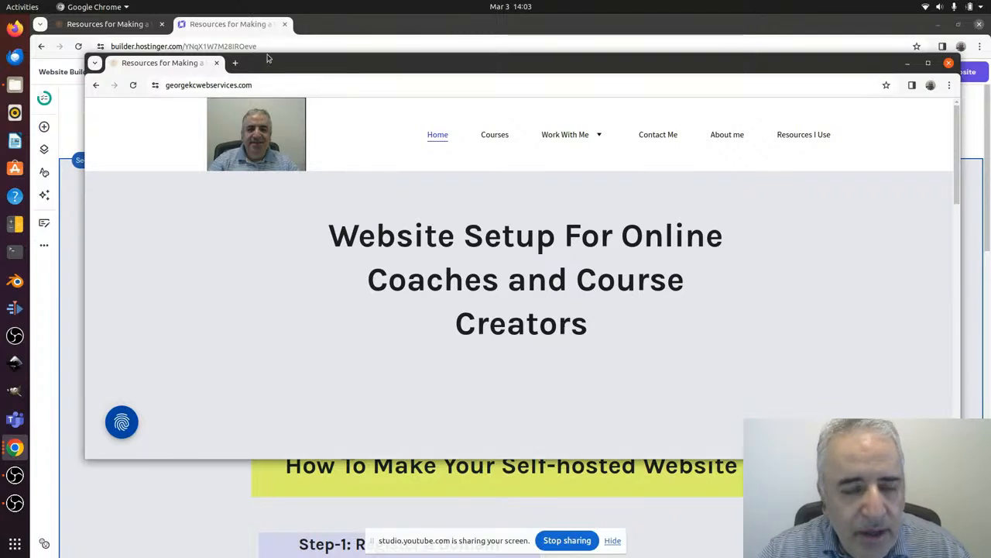
{"action": "left_click", "coordinate": [217, 63]}
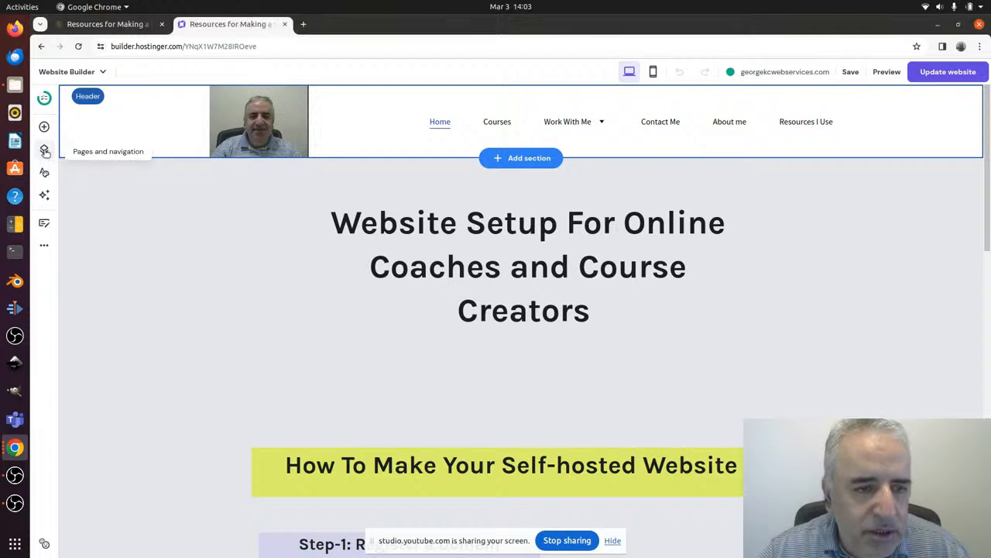
- Open the Pages and navigation panel, briefly toggling the Add elements list
{"action": "left_click", "coordinate": [44, 151]}
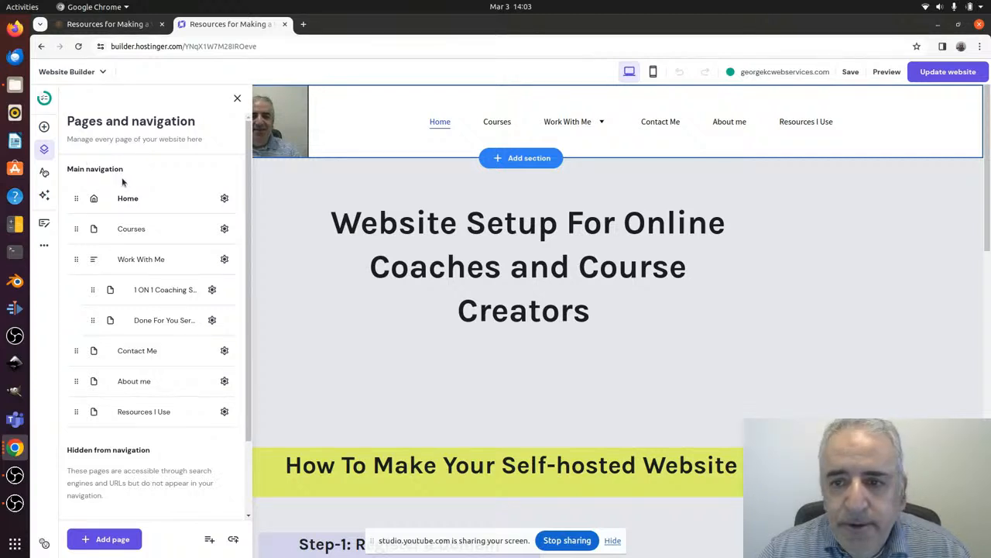
{"action": "mouse_move", "coordinate": [563, 126]}
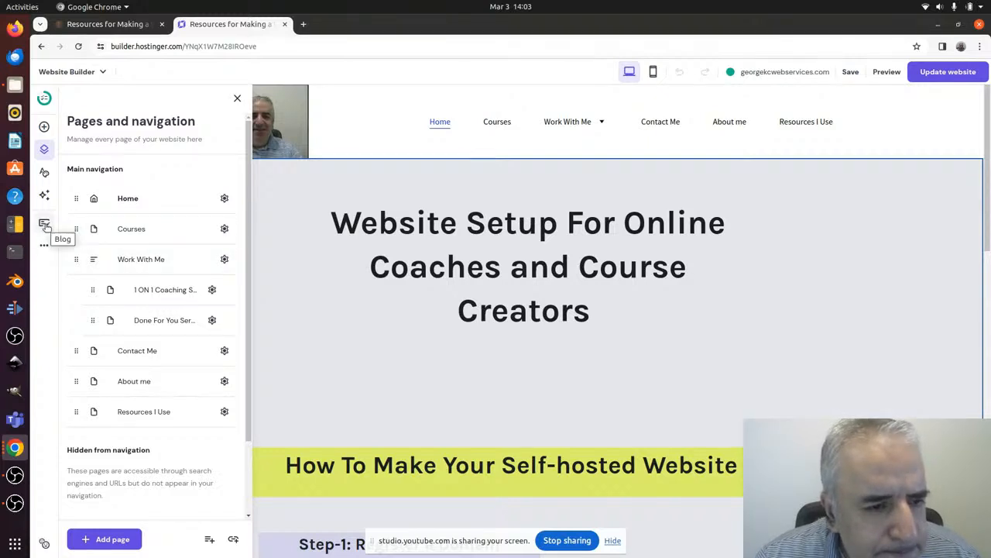
{"action": "left_click", "coordinate": [44, 127]}
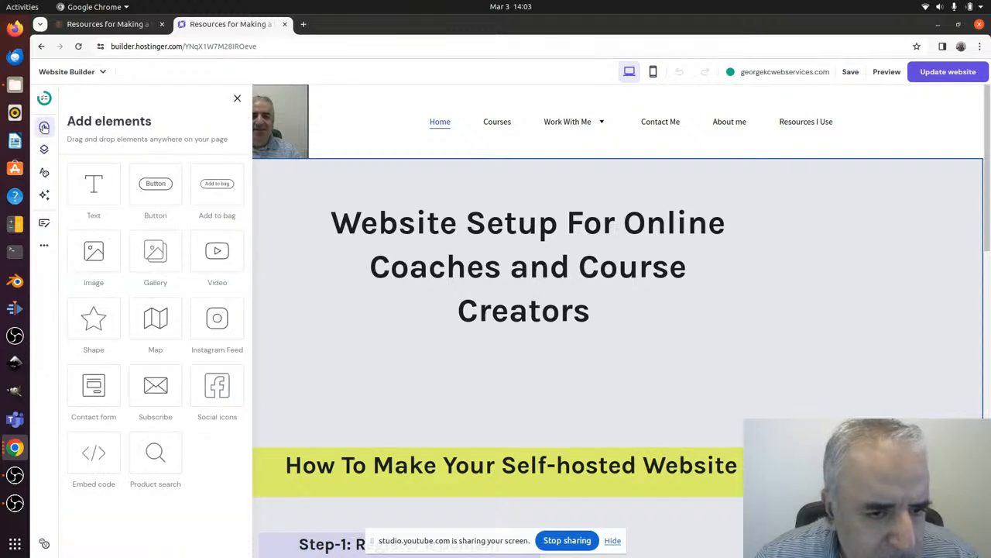
{"action": "left_click", "coordinate": [44, 127]}
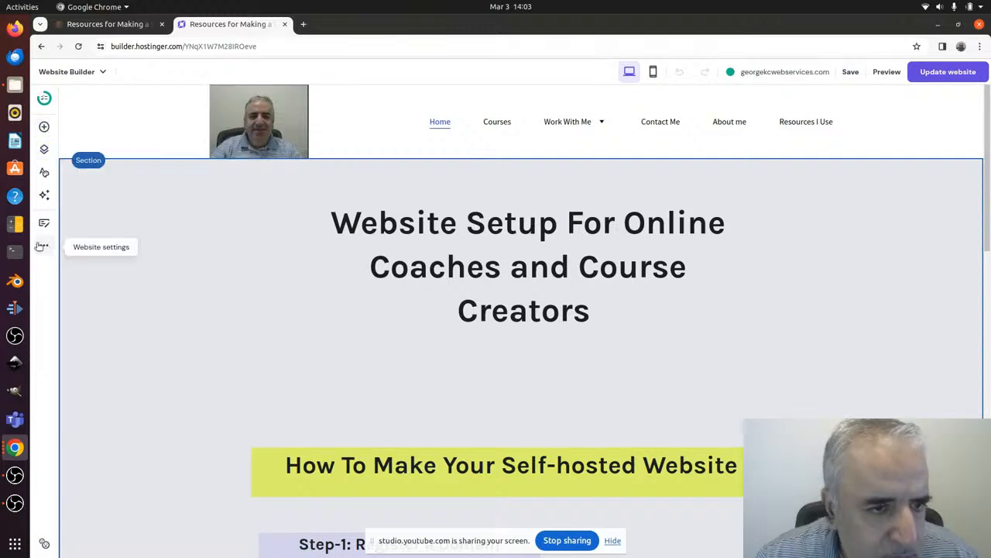
{"action": "left_click", "coordinate": [44, 153]}
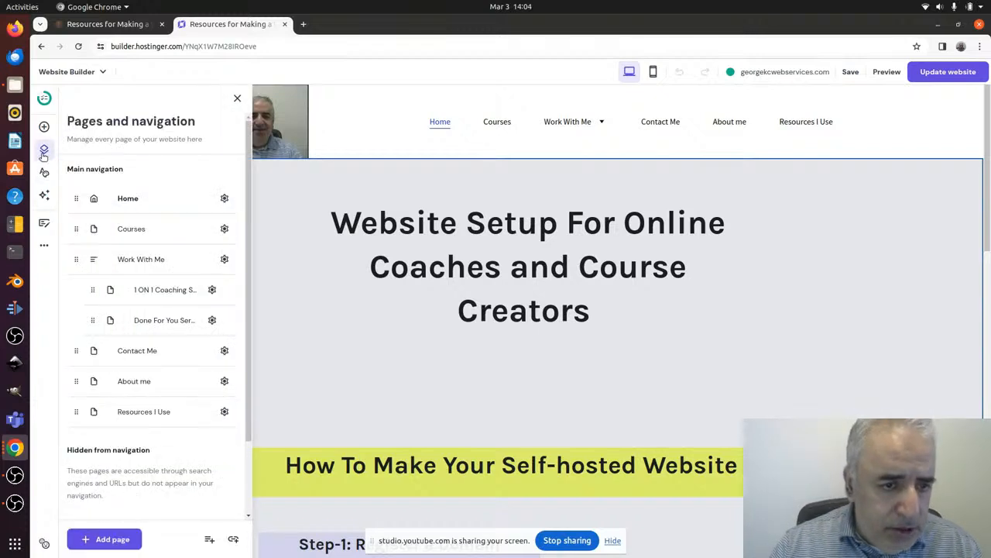
- Add a new empty page and type 'Workshop' as its name
{"action": "left_click", "coordinate": [95, 546]}
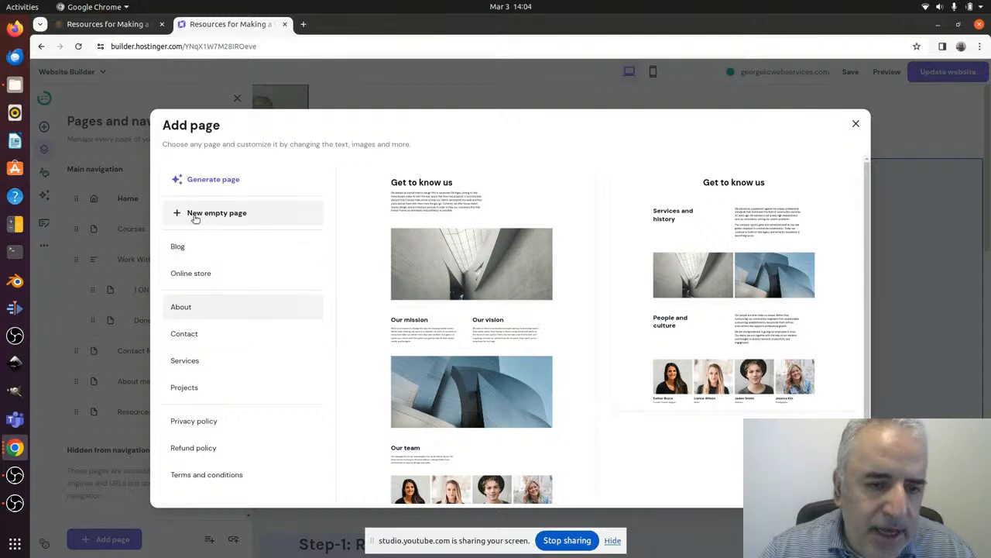
{"action": "left_click", "coordinate": [208, 219]}
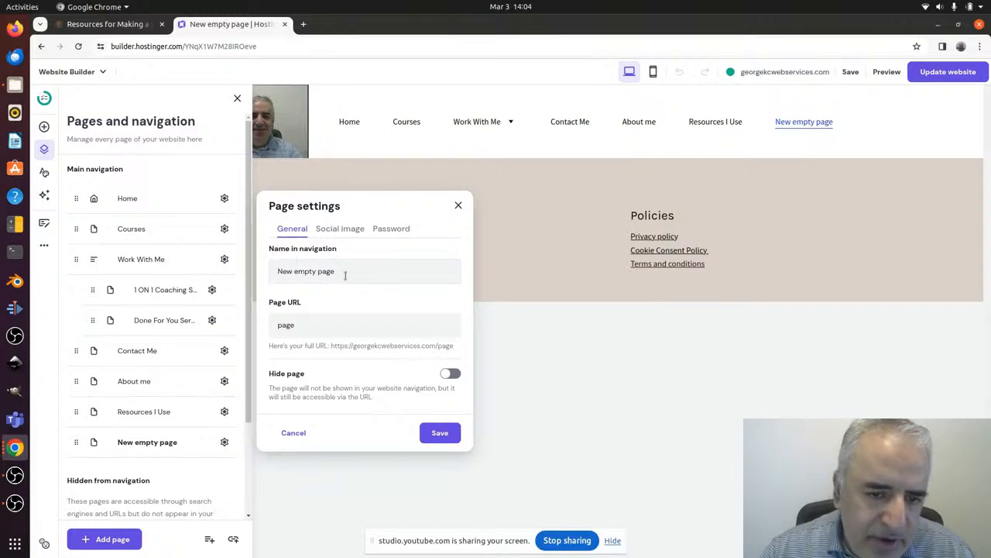
{"action": "left_click_drag", "start_coordinate": [338, 270], "coordinate": [274, 271]}
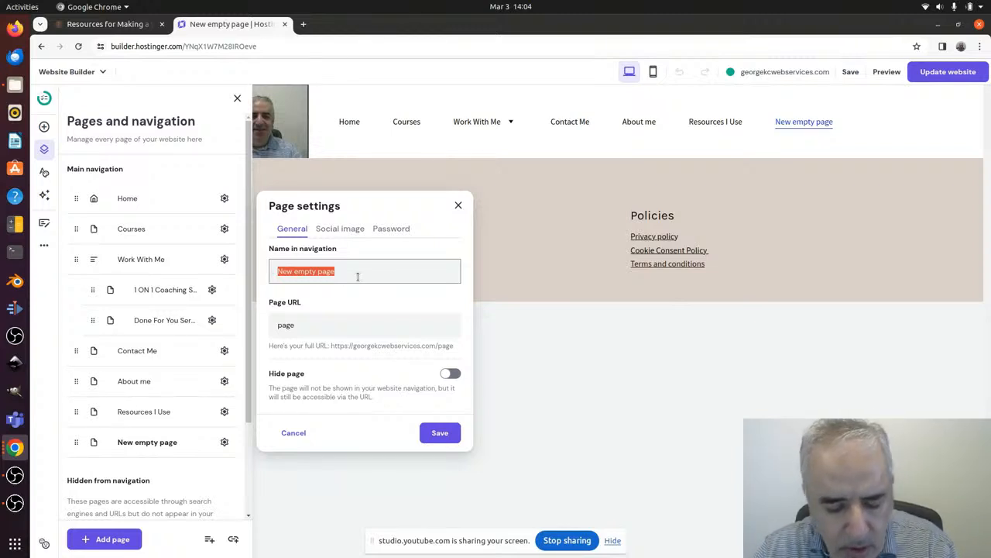
{"action": "type", "text": "Wor"}
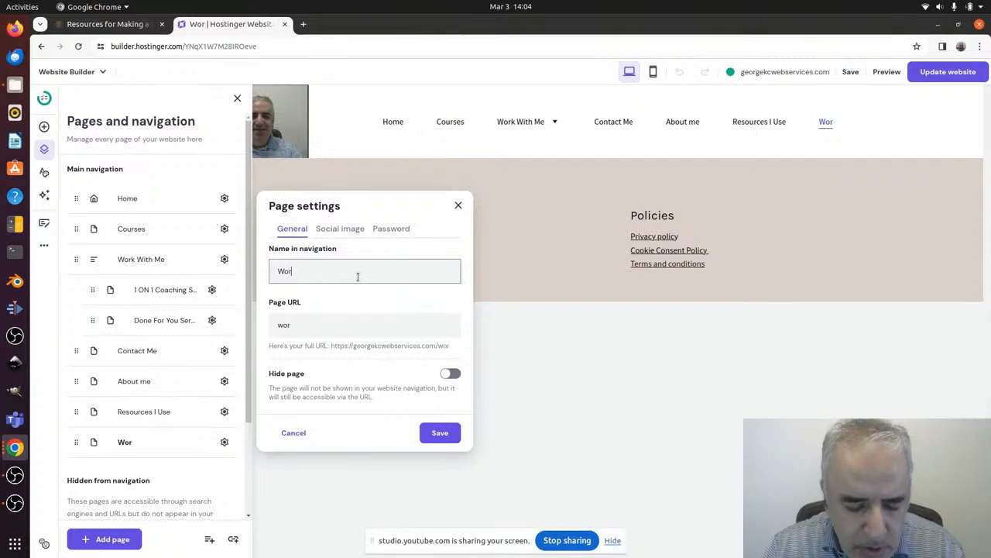
{"action": "type", "text": "kshop"}
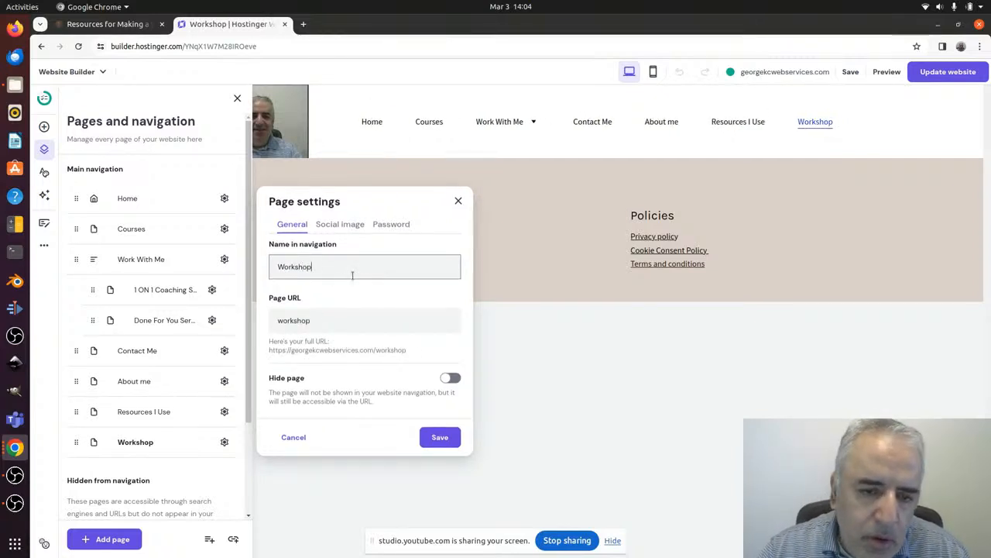
- Clear the page URL field, then cancel the page settings without saving
{"action": "left_click", "coordinate": [316, 322]}
{"action": "left_click_drag", "start_coordinate": [310, 321], "coordinate": [277, 323]}
{"action": "left_click", "coordinate": [319, 325]}
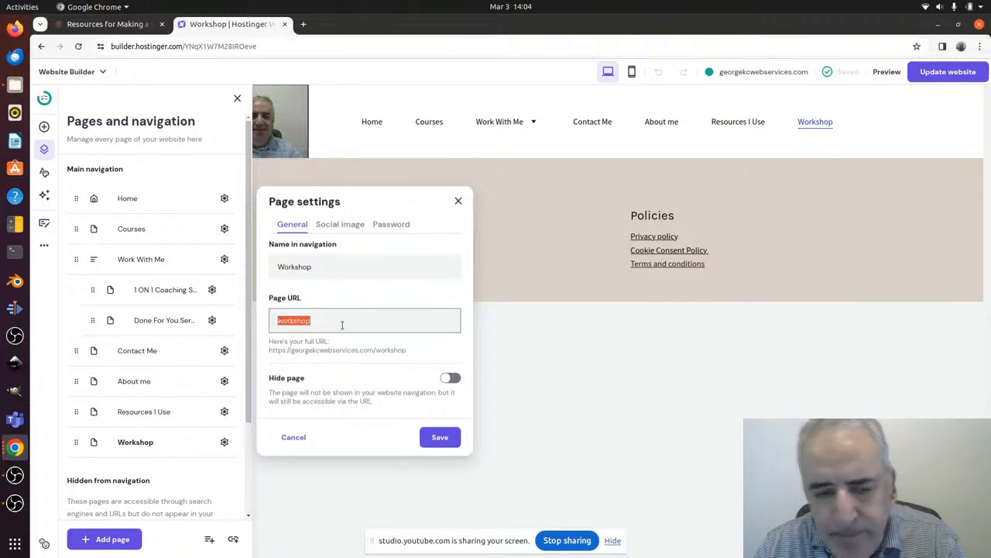
{"action": "left_click", "coordinate": [342, 325]}
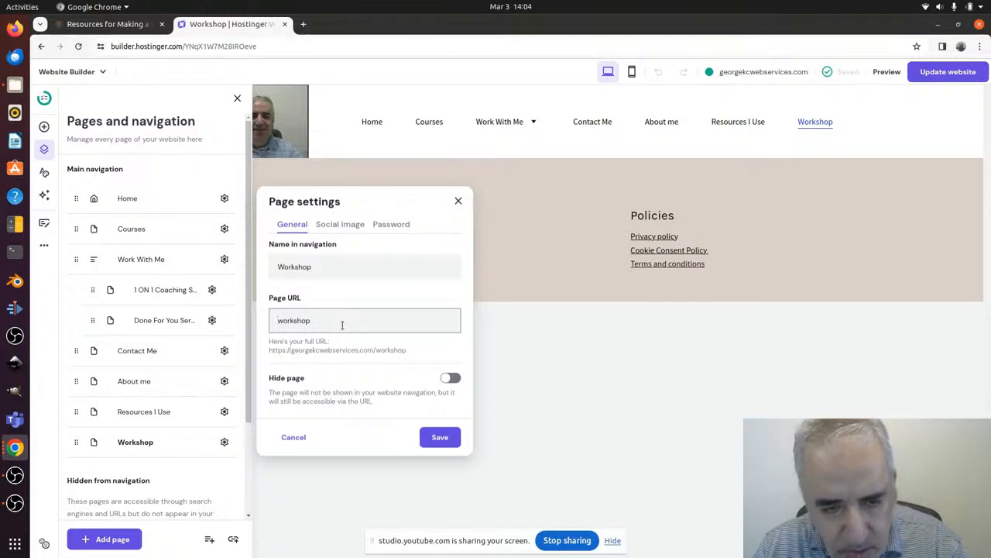
{"action": "type", "text": "o"}
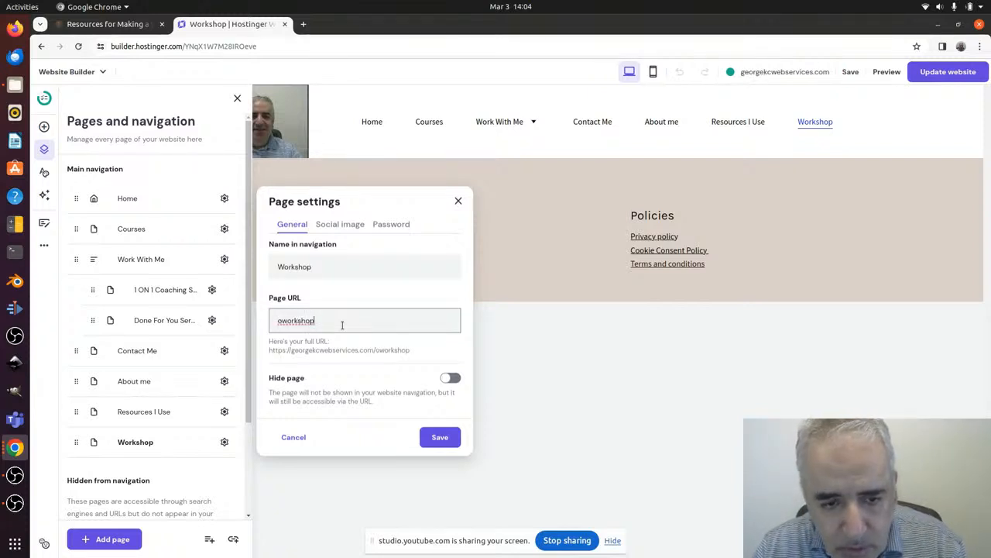
{"action": "key", "text": "BackSpace"}
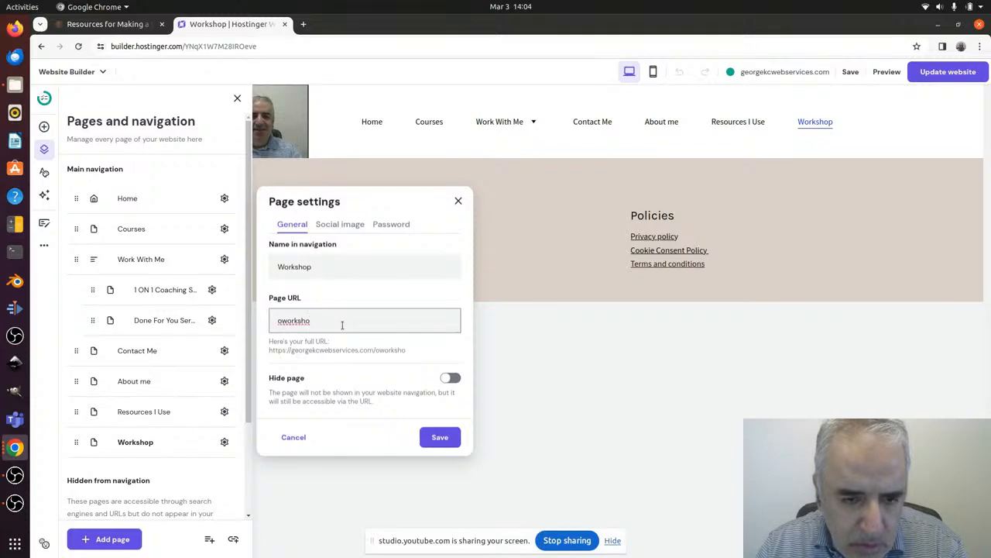
{"action": "key", "text": "BackSpace"}
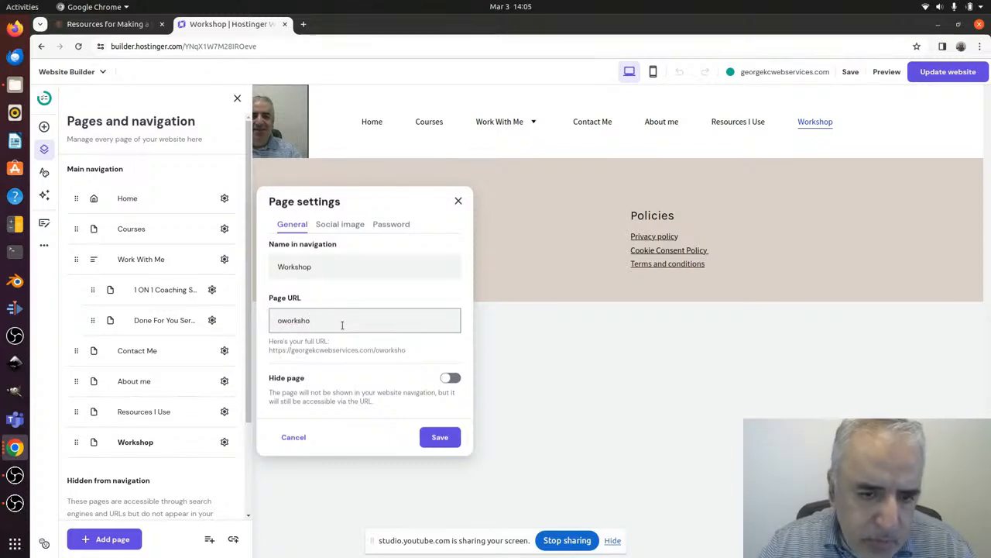
{"action": "key", "text": "ctrl+a"}
{"action": "key", "text": "BackSpace"}
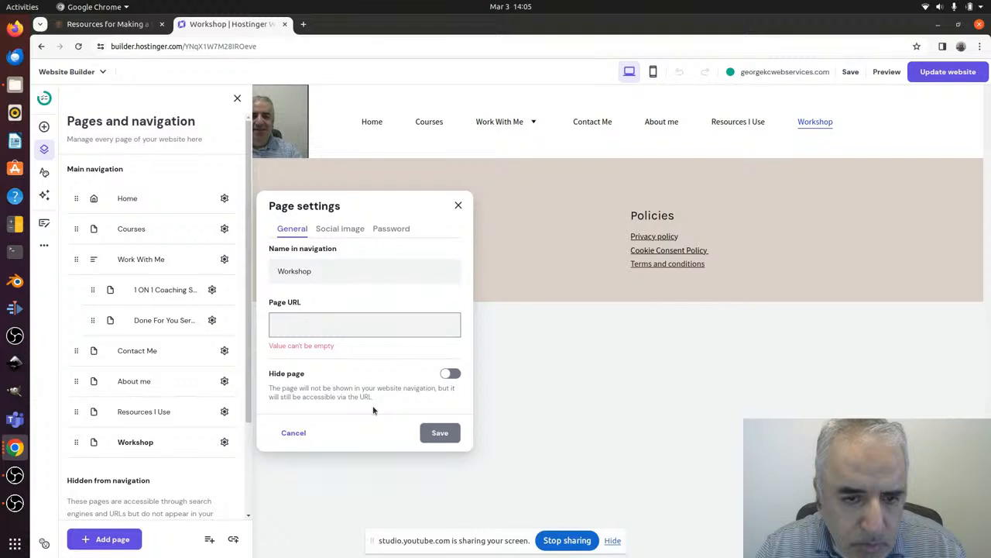
{"action": "left_click", "coordinate": [293, 434]}
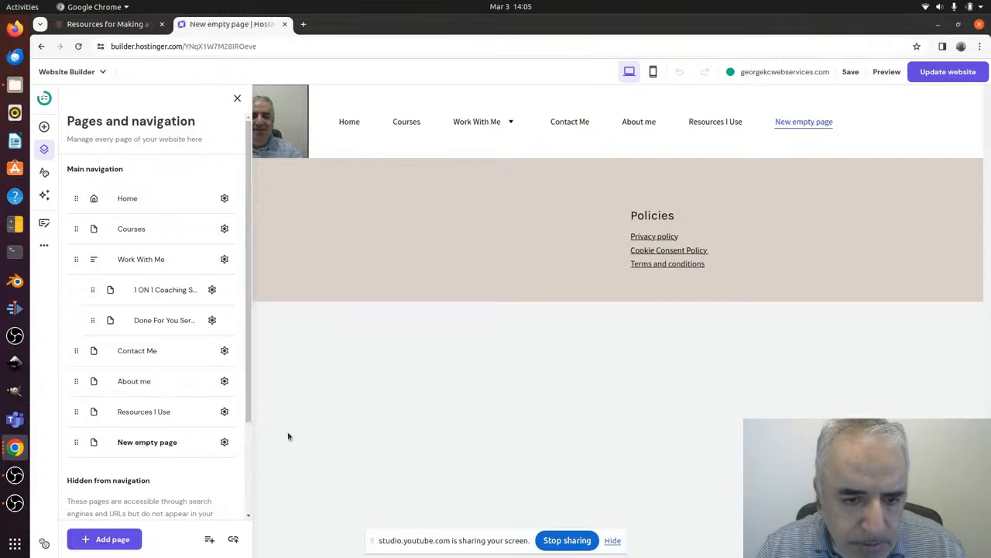
- Add another new empty page and erase its default URL
{"action": "left_click", "coordinate": [104, 539]}
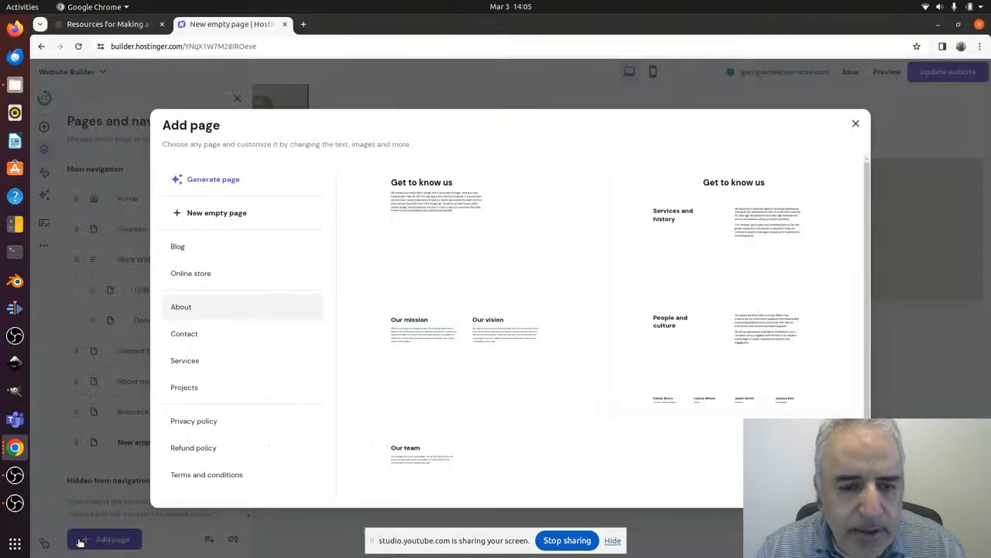
{"action": "left_click", "coordinate": [197, 216]}
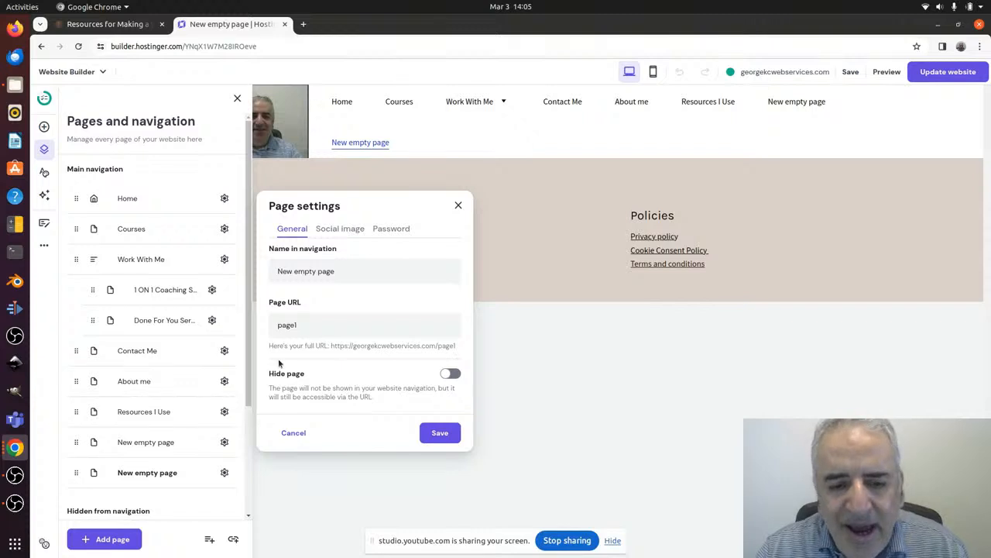
{"action": "left_click", "coordinate": [301, 326]}
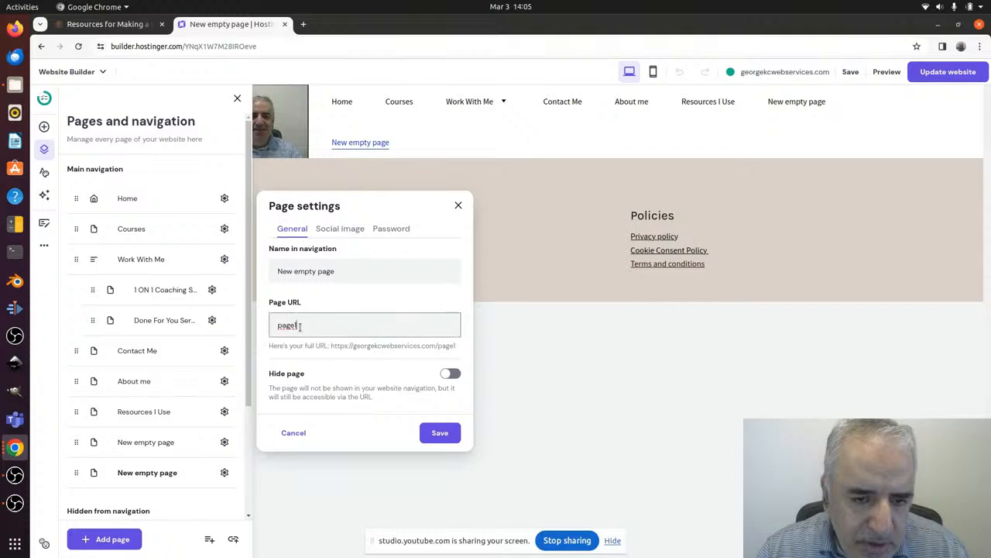
{"action": "key", "text": "BackSpace"}
{"action": "key", "text": "BackSpace"}
{"action": "key", "text": "BackSpace"}
{"action": "key", "text": "BackSpace"}
{"action": "key", "text": "BackSpace"}
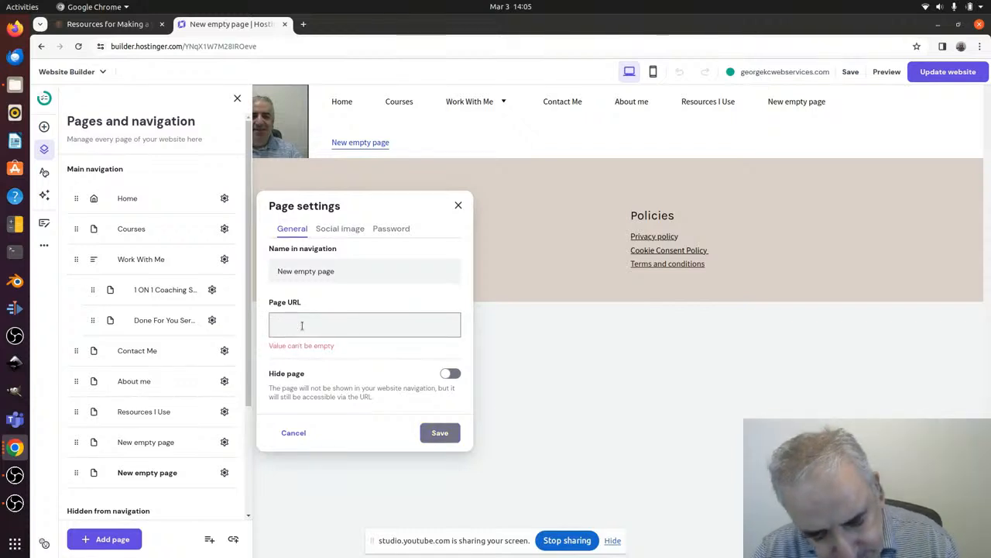
- Set the page URL to 'online-live-workshop' and close the page settings
{"action": "type", "text": "onl"}
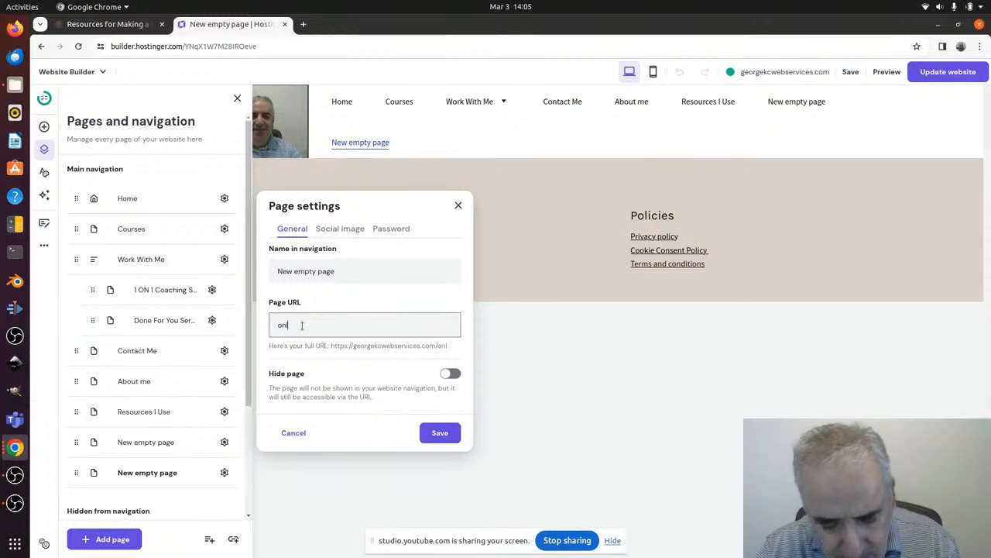
{"action": "type", "text": "in"}
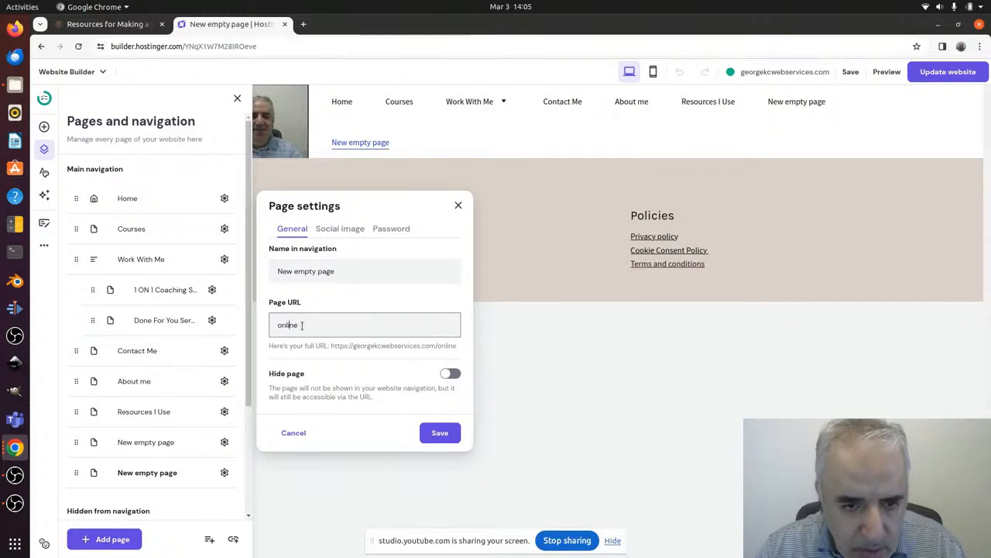
{"action": "type", "text": "e-l"}
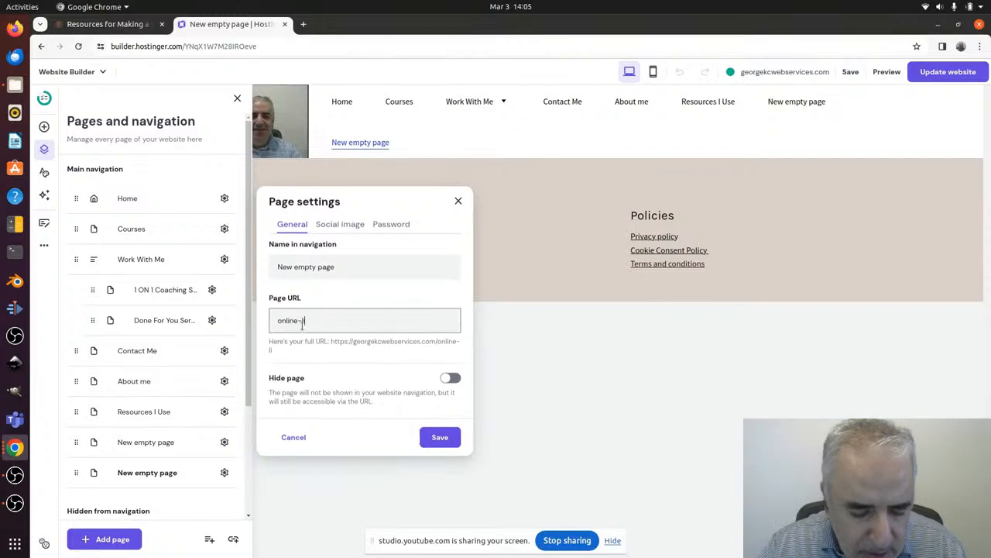
{"action": "type", "text": "ive-work"}
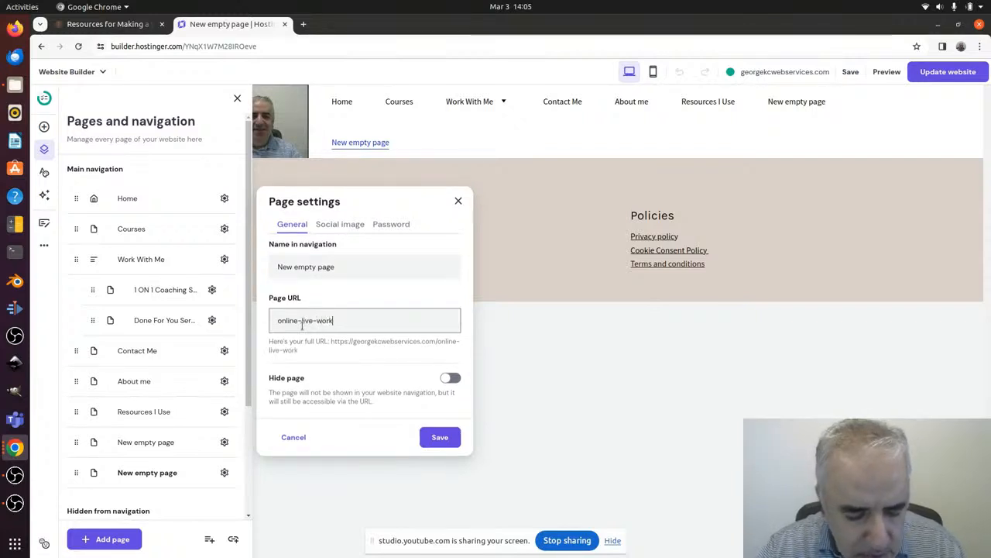
{"action": "type", "text": "sh"}
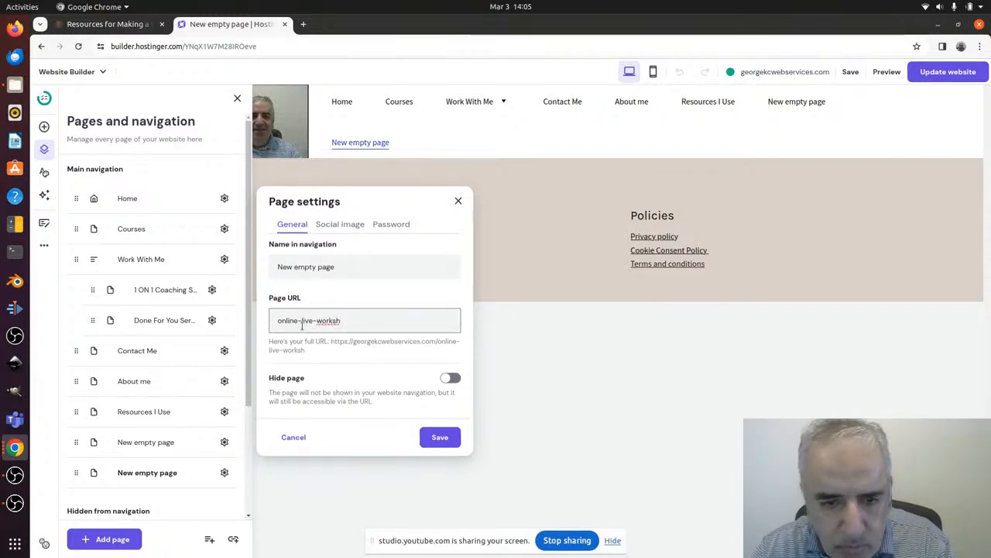
{"action": "type", "text": "p"}
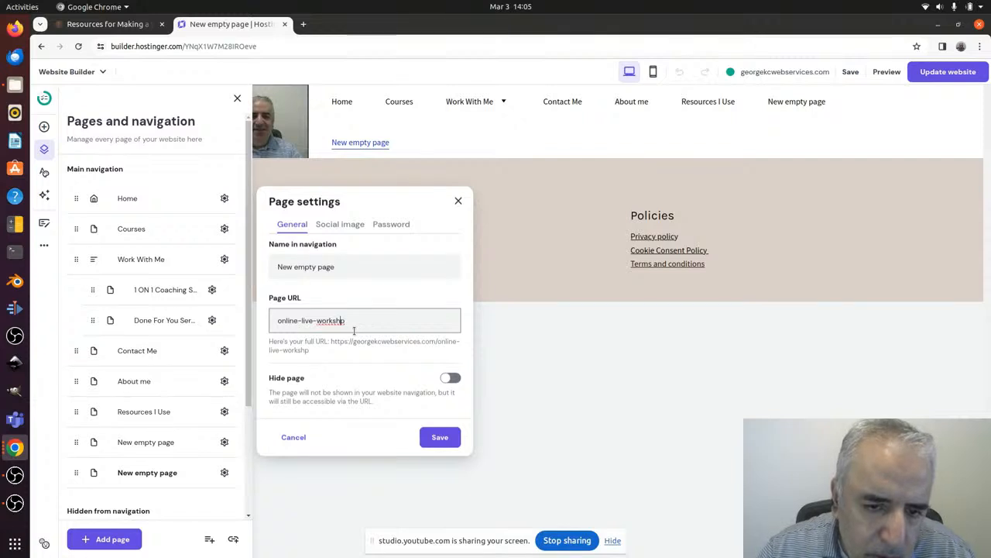
{"action": "key", "text": "Left"}
{"action": "type", "text": "o"}
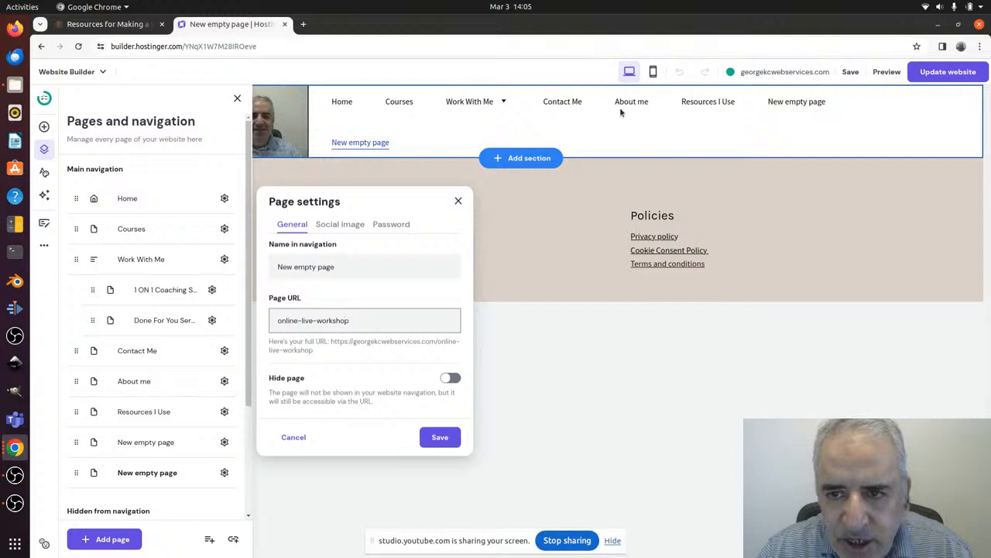
{"action": "triple_click", "coordinate": [346, 269]}
{"action": "key", "text": "Escape"}
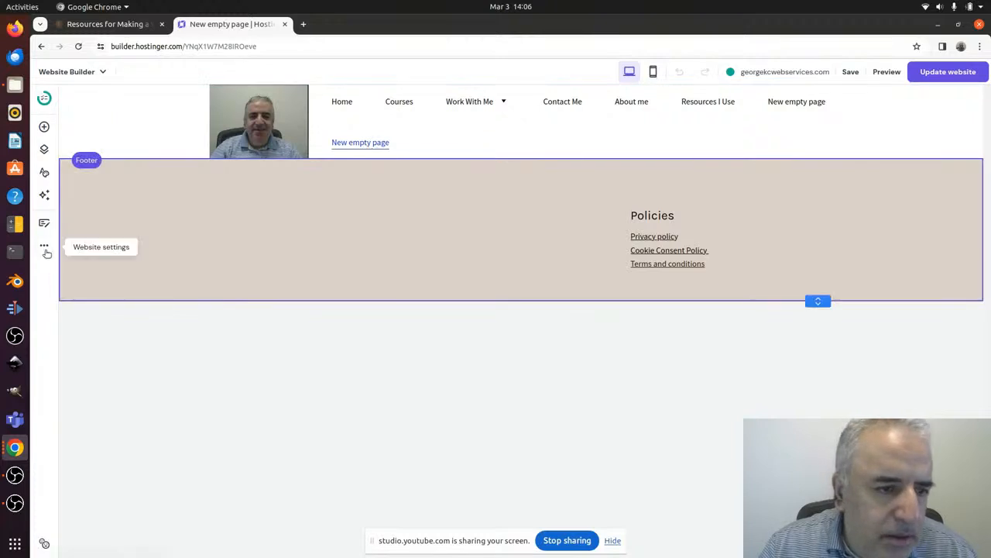
- Show the site's pages list and switch the editor to the upper 'New empty page'
{"action": "left_click", "coordinate": [44, 247]}
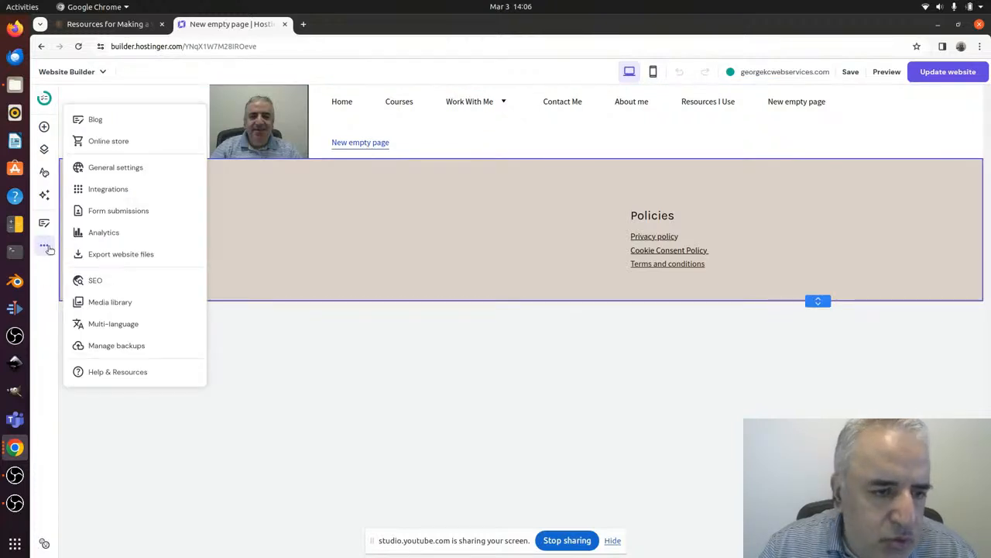
{"action": "left_click", "coordinate": [45, 151]}
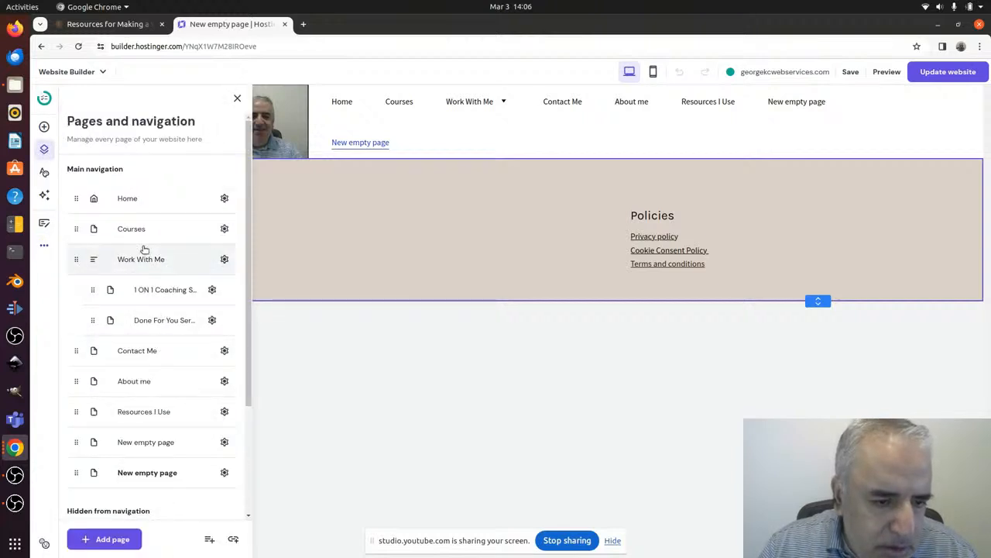
{"action": "left_click", "coordinate": [151, 441]}
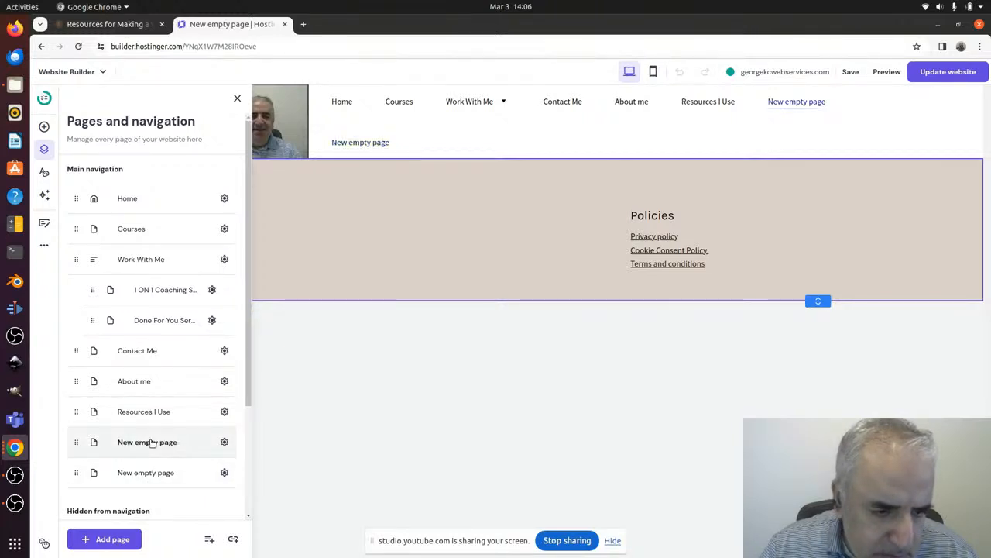
- Change the upper new page's navigation name to 'Workshop', confirm the URL reads workshop, and save
{"action": "left_click", "coordinate": [225, 443]}
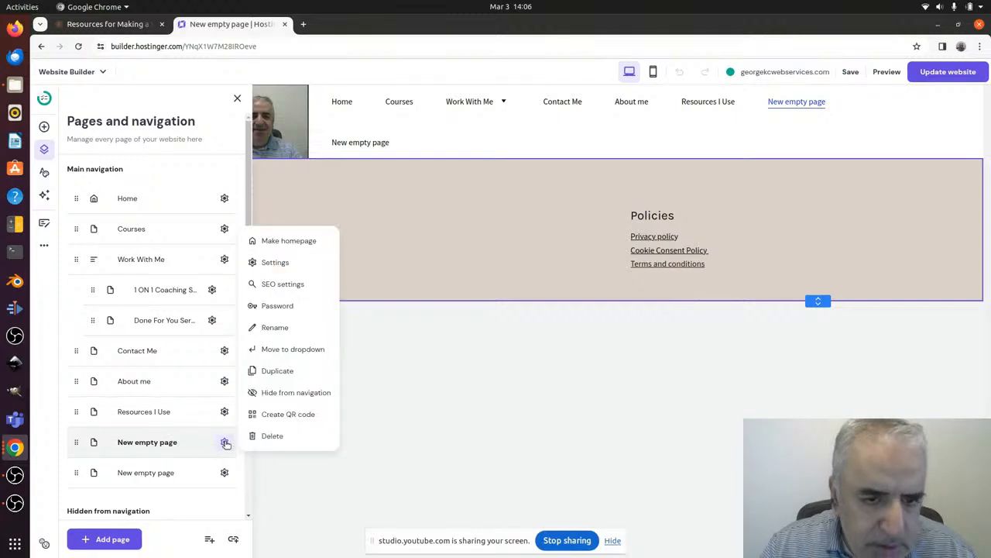
{"action": "left_click", "coordinate": [269, 265]}
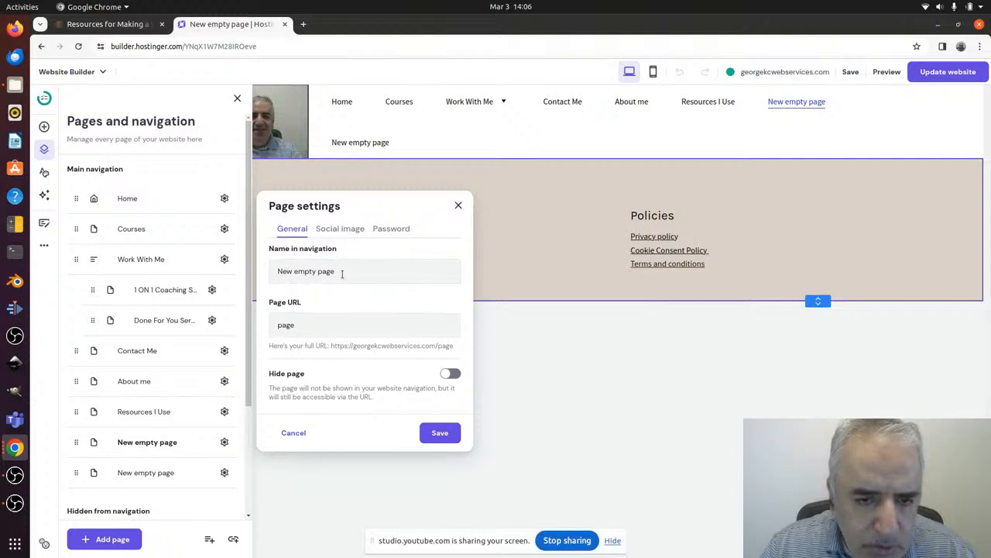
{"action": "left_click_drag", "start_coordinate": [343, 272], "coordinate": [276, 271]}
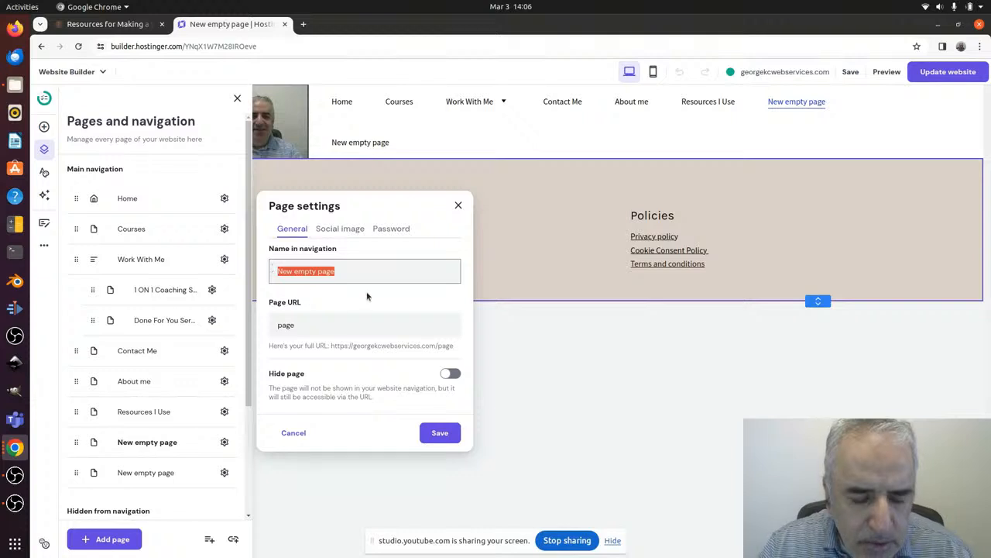
{"action": "type", "text": "onl"}
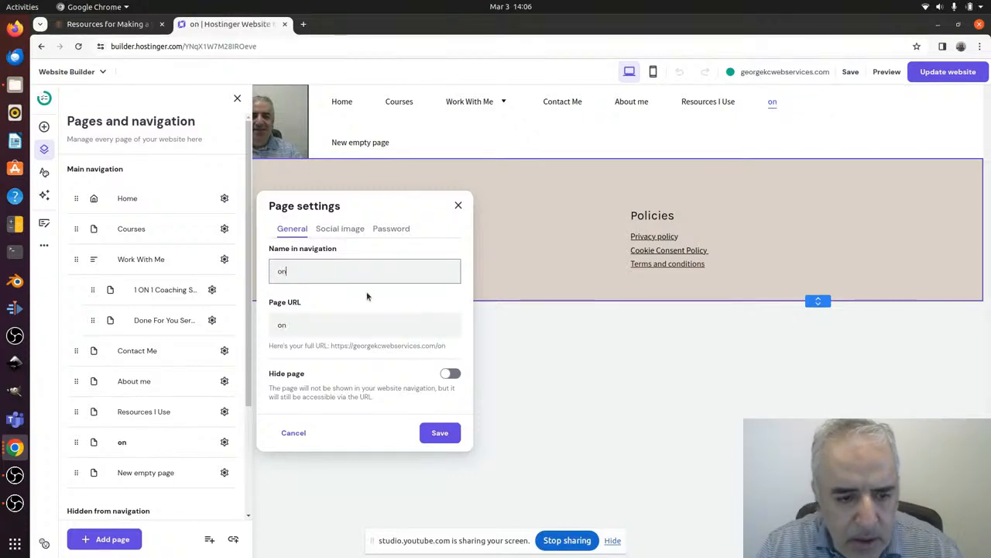
{"action": "type", "text": "in"}
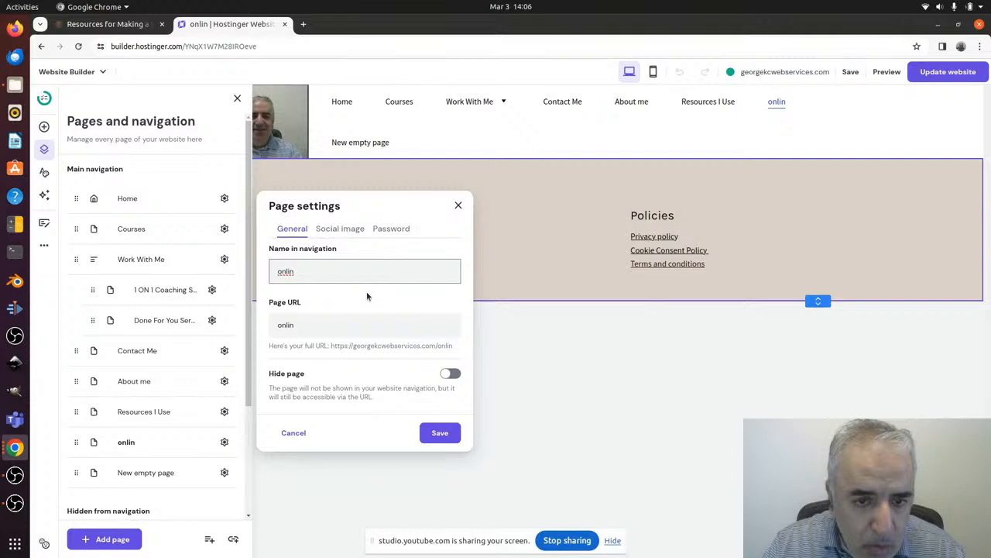
{"action": "type", "text": "e"}
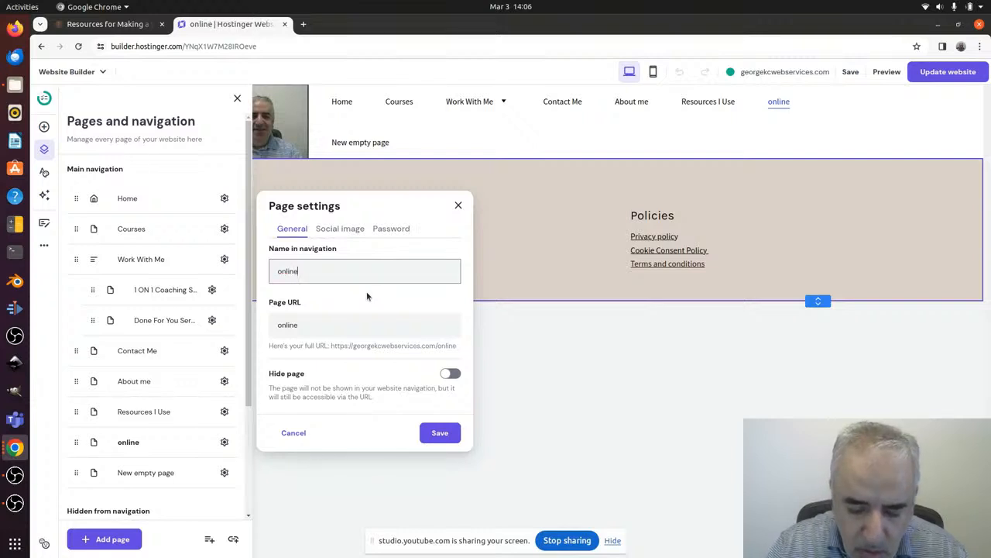
{"action": "type", "text": "-li"}
{"action": "key", "text": "BackSpace"}
{"action": "key", "text": "BackSpace"}
{"action": "key", "text": "BackSpace"}
{"action": "key", "text": "BackSpace"}
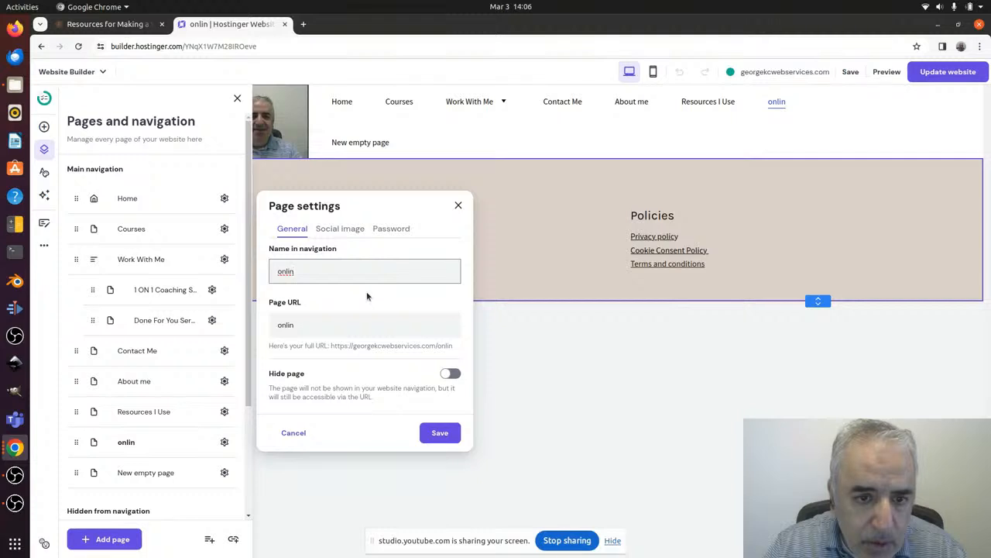
{"action": "key", "text": "BackSpace"}
{"action": "key", "text": "BackSpace"}
{"action": "key", "text": "BackSpace"}
{"action": "key", "text": "BackSpace"}
{"action": "key", "text": "BackSpace"}
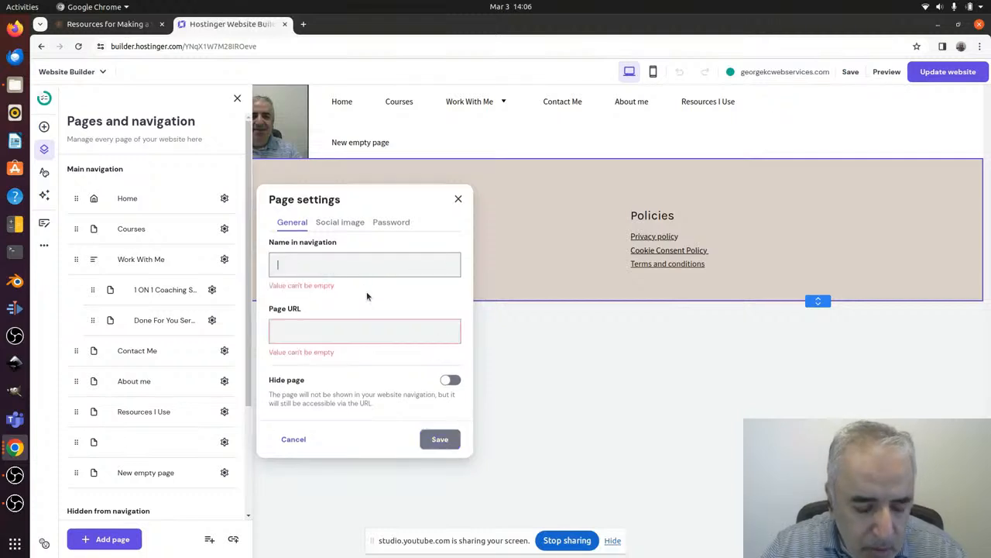
{"action": "type", "text": "Woirk"}
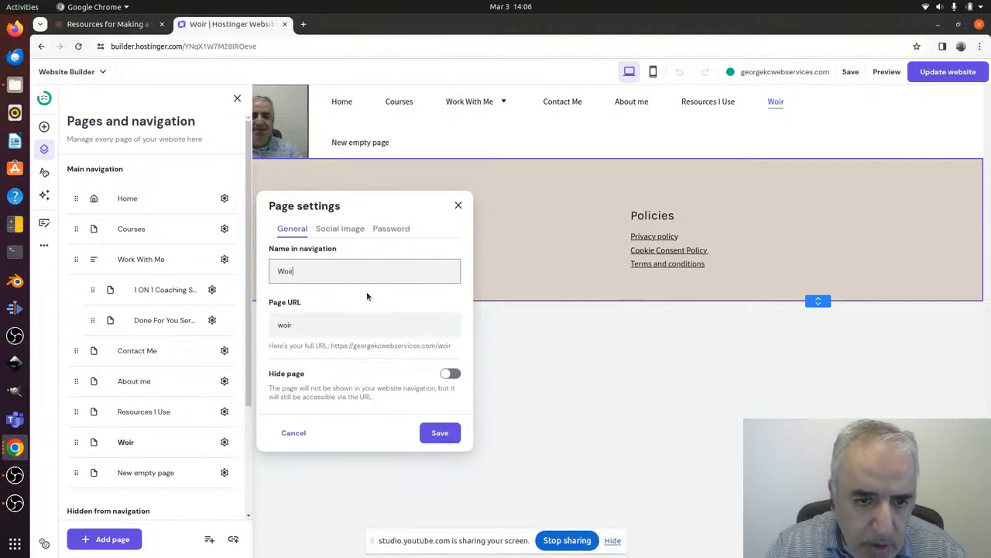
{"action": "key", "text": "BackSpace"}
{"action": "key", "text": "BackSpace"}
{"action": "key", "text": "BackSpace"}
{"action": "type", "text": "rksho"}
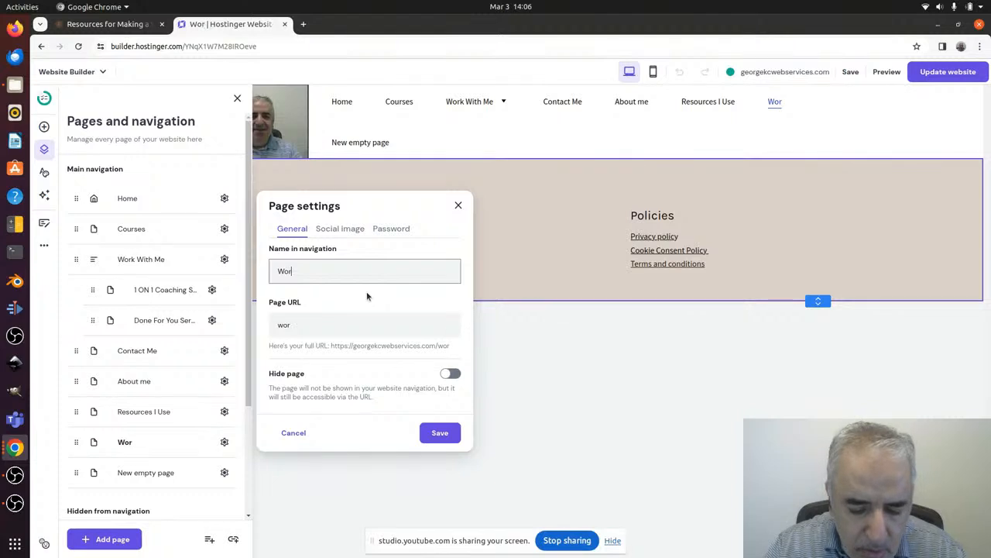
{"action": "type", "text": "p"}
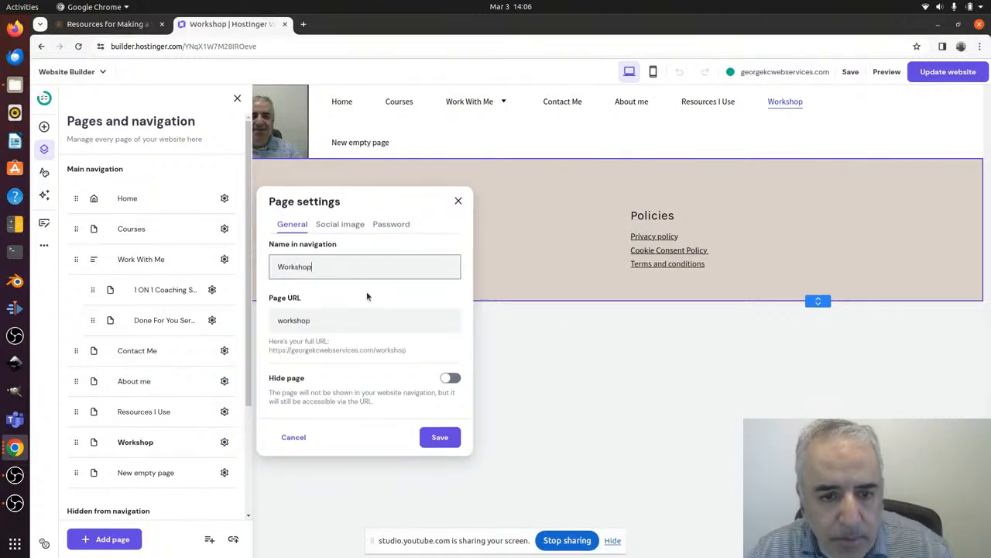
{"action": "left_click", "coordinate": [320, 324]}
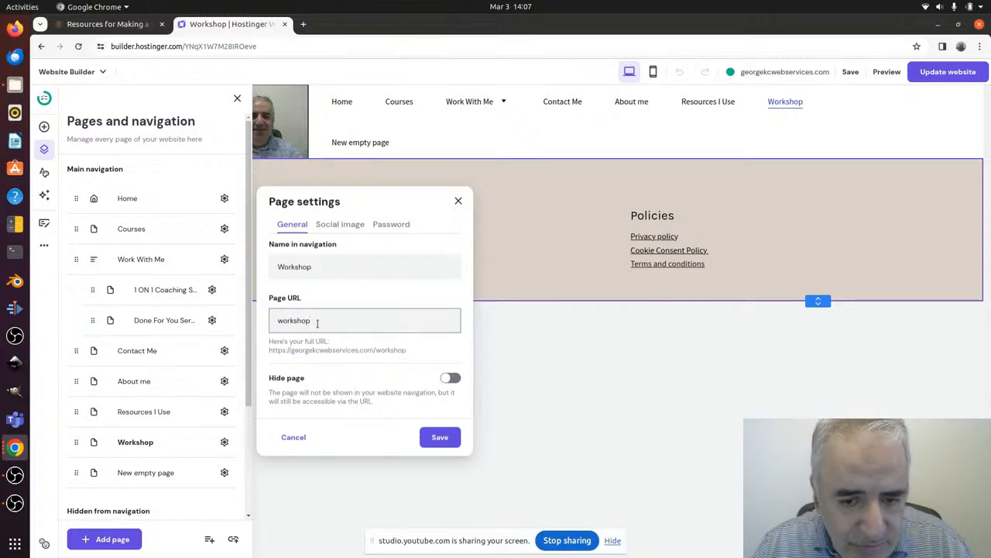
{"action": "left_click", "coordinate": [441, 438]}
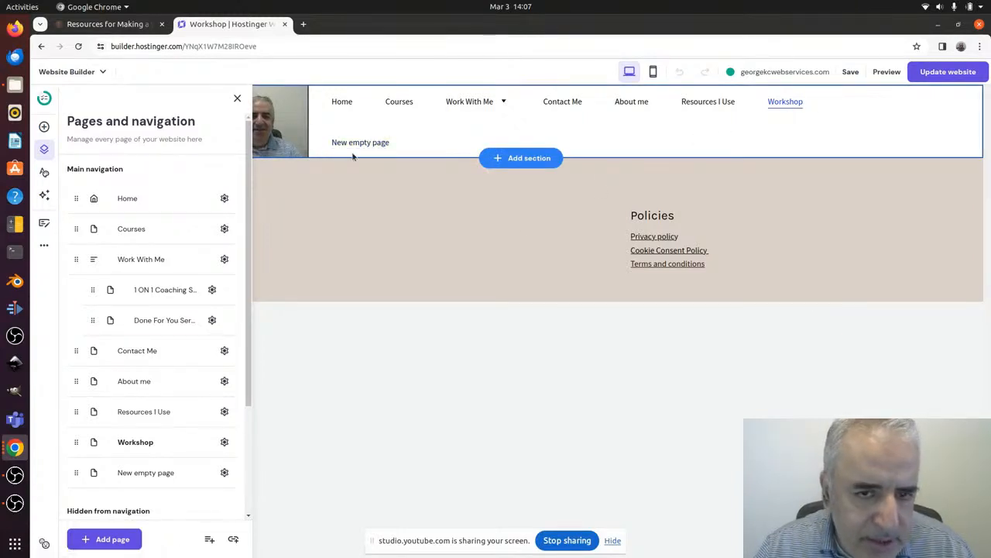
- Delete the leftover 'New empty page' from the pages list
{"action": "scroll", "coordinate": [129, 504], "scroll_direction": "down", "scroll_amount": 3}
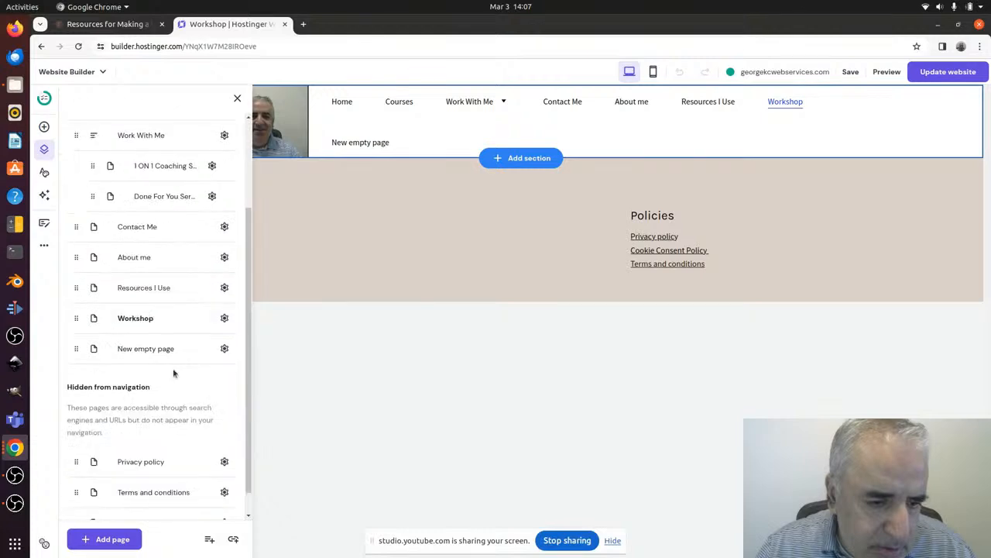
{"action": "left_click", "coordinate": [224, 350]}
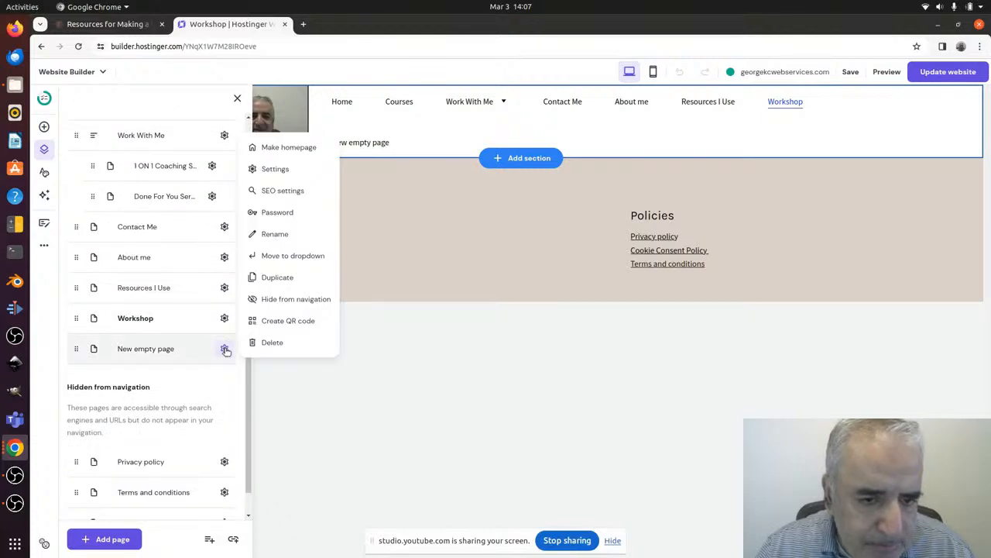
{"action": "left_click", "coordinate": [268, 342]}
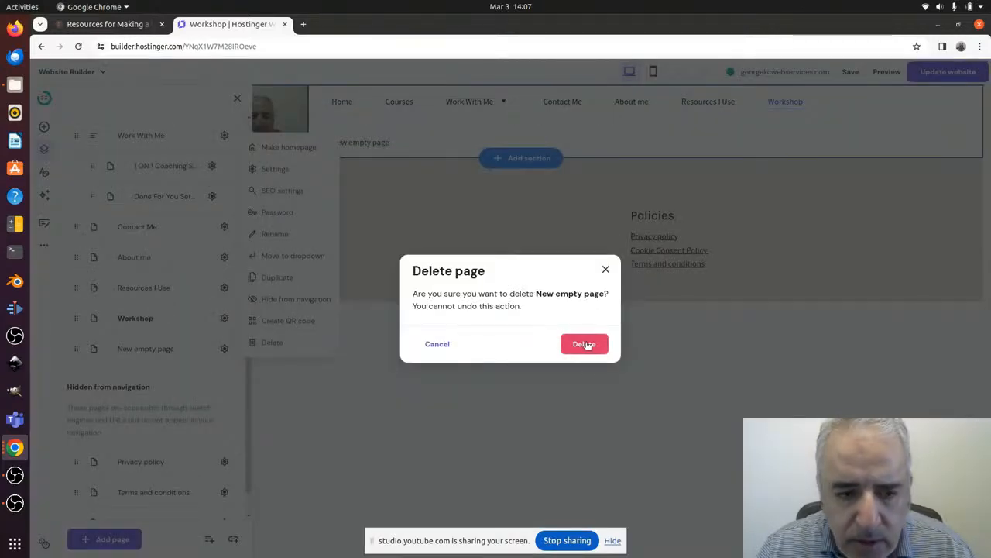
{"action": "left_click", "coordinate": [586, 345]}
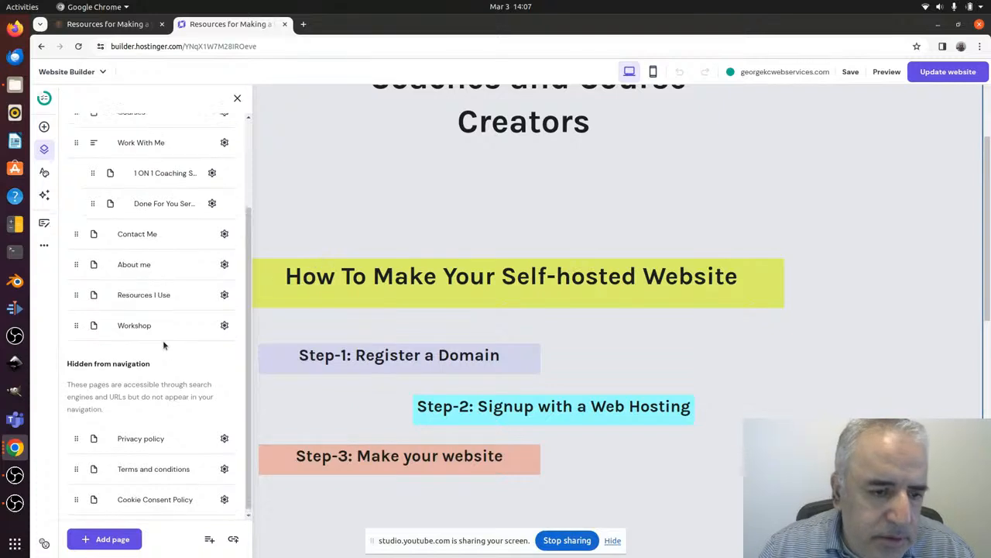
- Show the Workshop page in the editor and close the Pages and navigation panel
{"action": "scroll", "coordinate": [163, 343], "scroll_direction": "up", "scroll_amount": 3}
{"action": "left_click", "coordinate": [128, 443]}
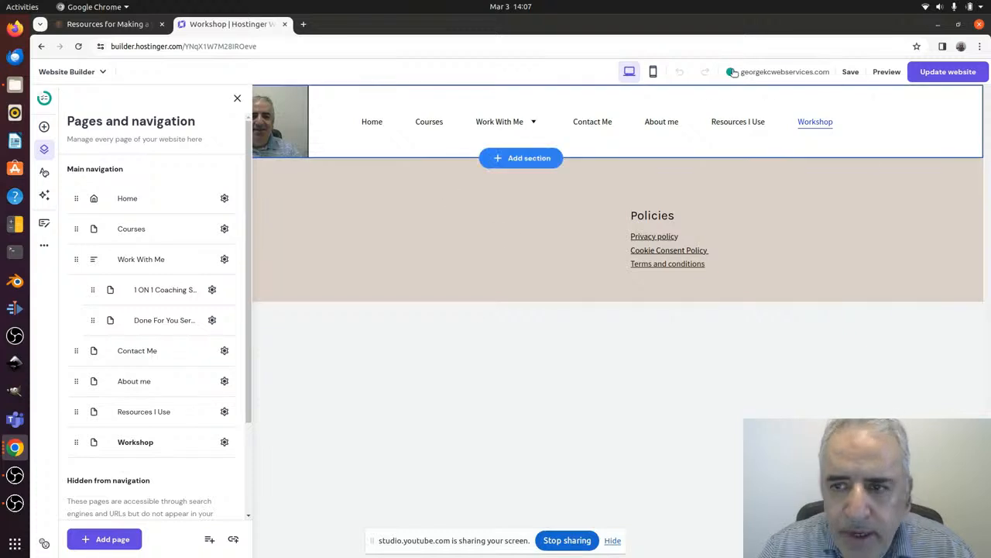
{"action": "left_click", "coordinate": [237, 101]}
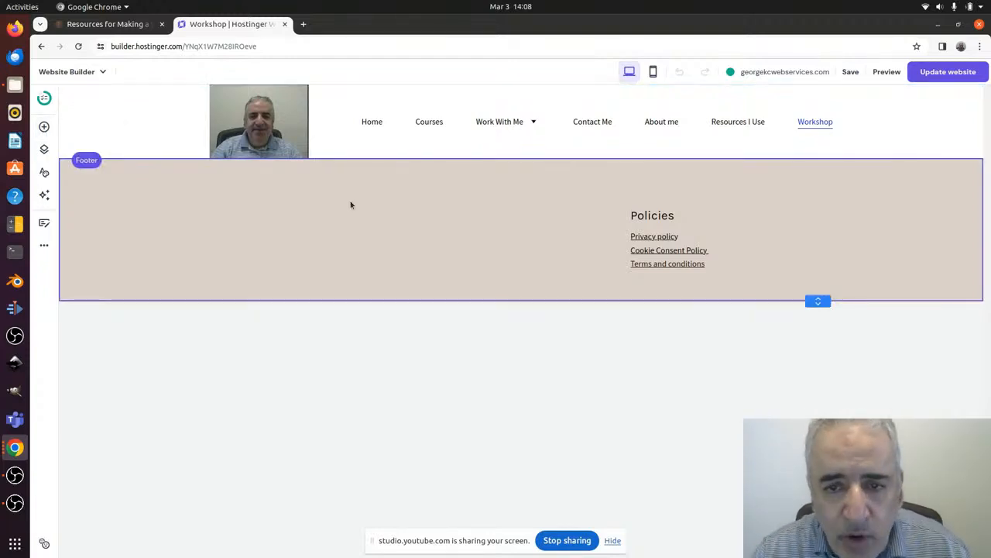
{"action": "mouse_move", "coordinate": [515, 164]}
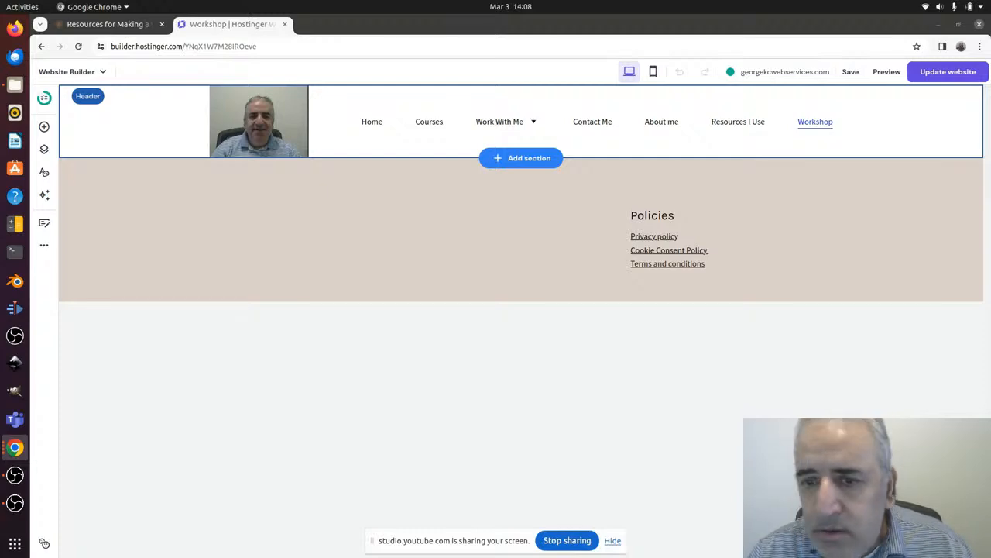
{"action": "left_click_drag", "start_coordinate": [126, 200], "coordinate": [227, 61]}
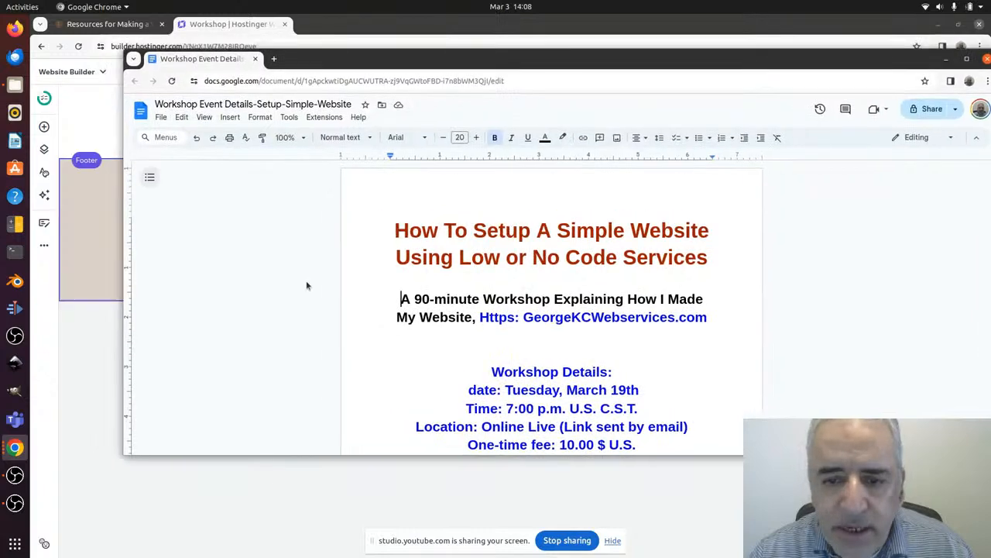
{"action": "scroll", "coordinate": [433, 349], "scroll_direction": "down", "scroll_amount": 5}
{"action": "scroll", "coordinate": [465, 387], "scroll_direction": "up", "scroll_amount": 3}
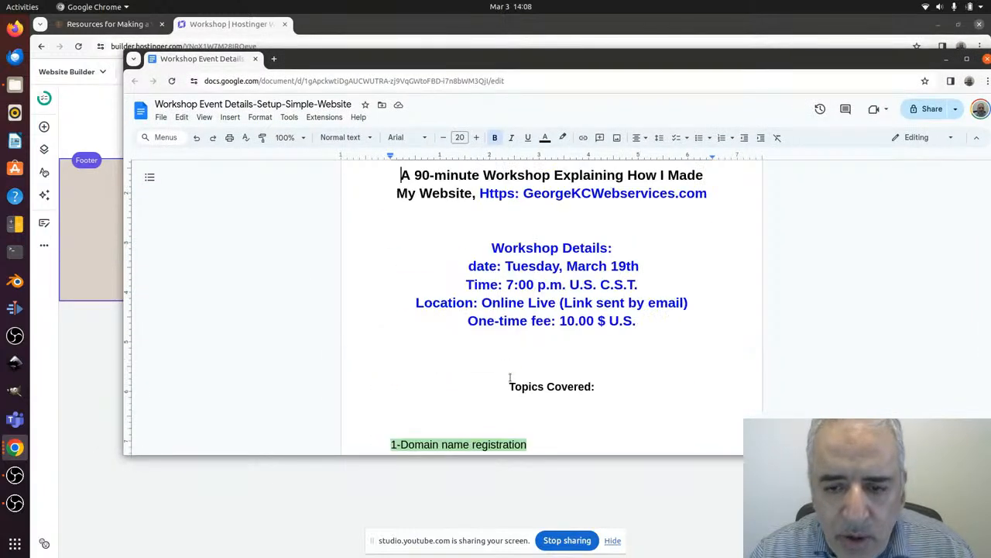
{"action": "scroll", "coordinate": [480, 349], "scroll_direction": "up", "scroll_amount": 3}
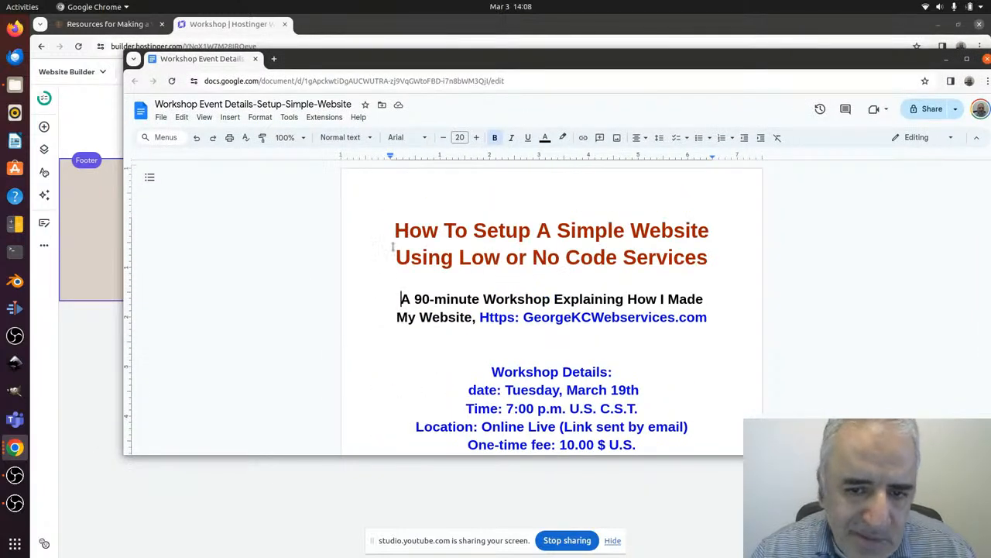
{"action": "left_click", "coordinate": [391, 290]}
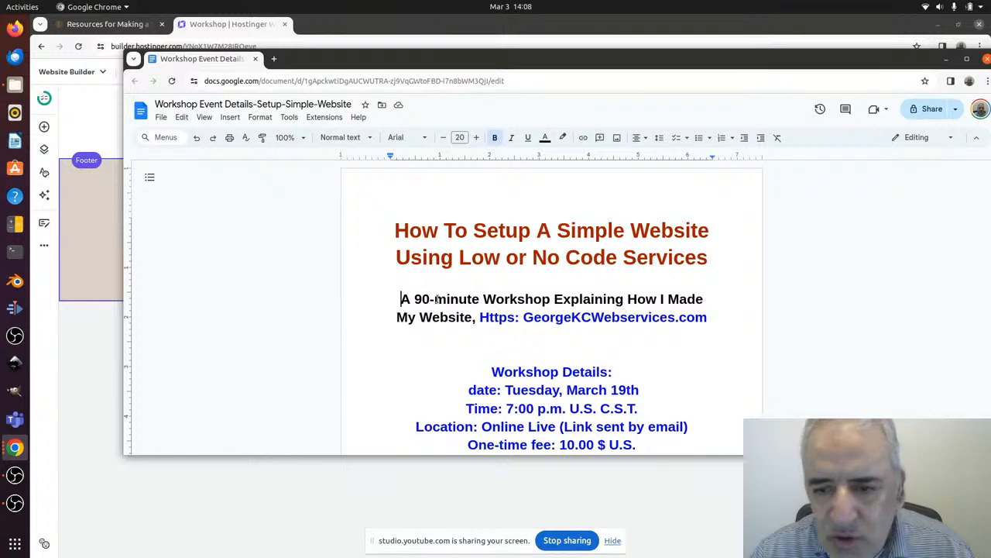
{"action": "scroll", "coordinate": [426, 302], "scroll_direction": "down", "scroll_amount": 10}
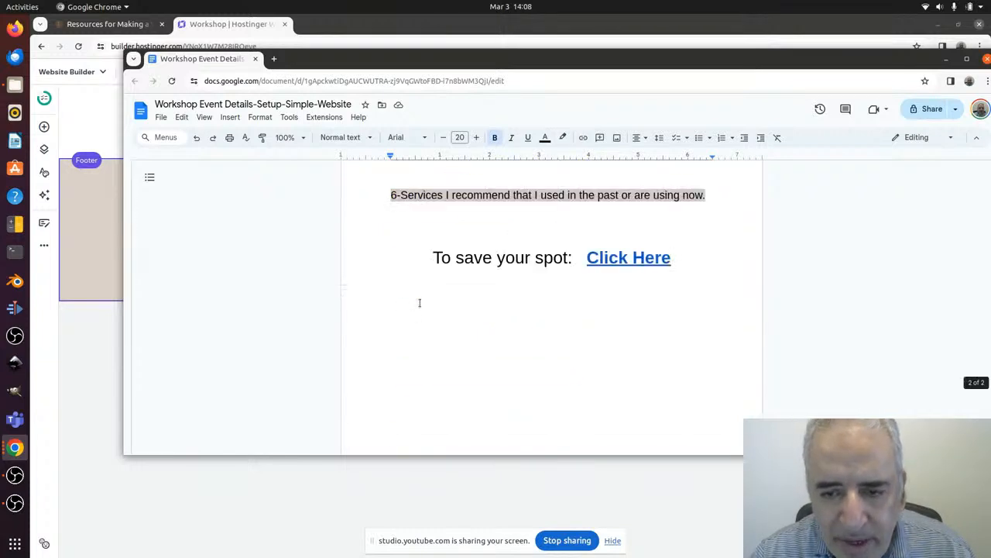
{"action": "scroll", "coordinate": [464, 376], "scroll_direction": "up", "scroll_amount": 3}
{"action": "scroll", "coordinate": [512, 300], "scroll_direction": "down", "scroll_amount": 2}
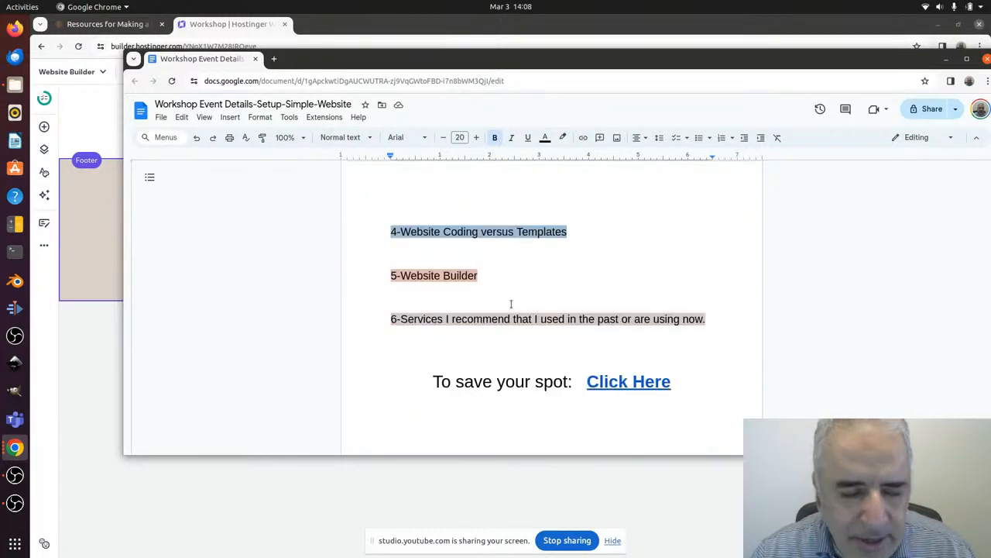
{"action": "scroll", "coordinate": [511, 304], "scroll_direction": "up", "scroll_amount": 2}
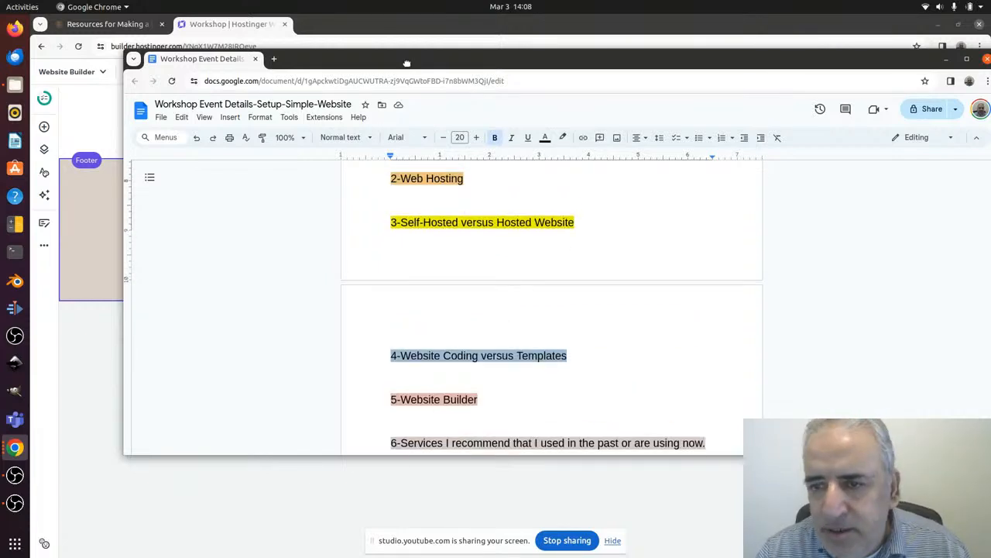
{"action": "left_click_drag", "start_coordinate": [407, 62], "coordinate": [990, 140]}
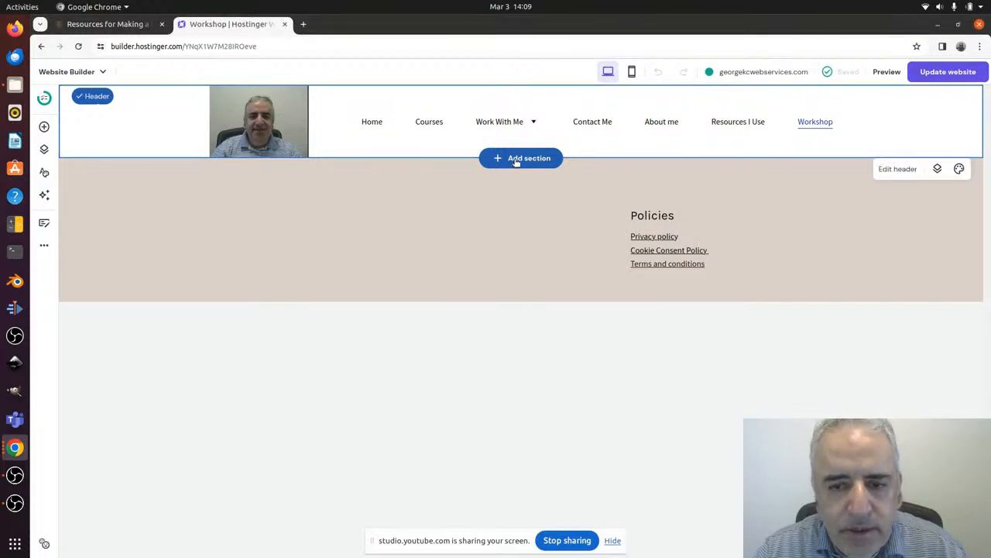
- Browse the Headlines section layouts, then insert a blank section below the header
{"action": "left_click", "coordinate": [516, 160]}
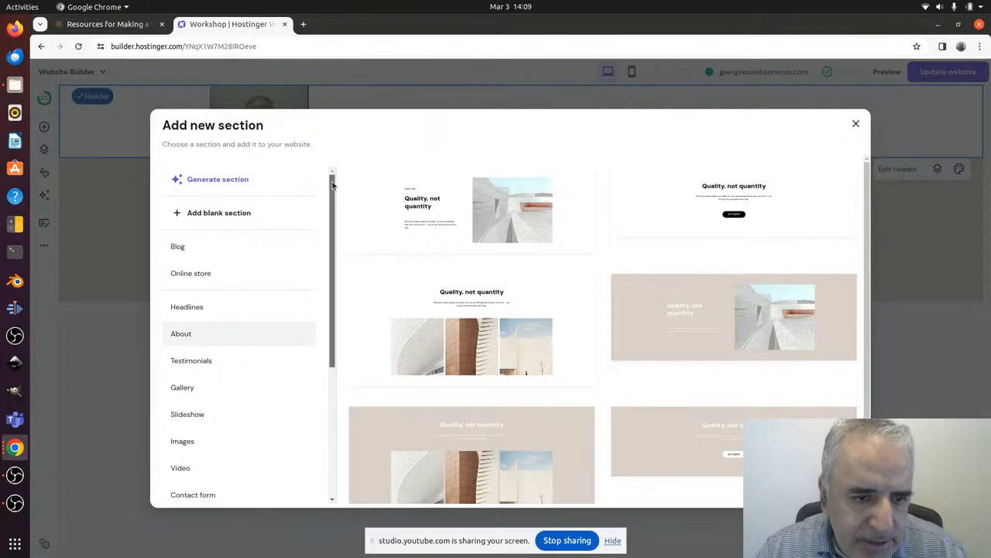
{"action": "left_click_drag", "start_coordinate": [332, 184], "coordinate": [333, 236]}
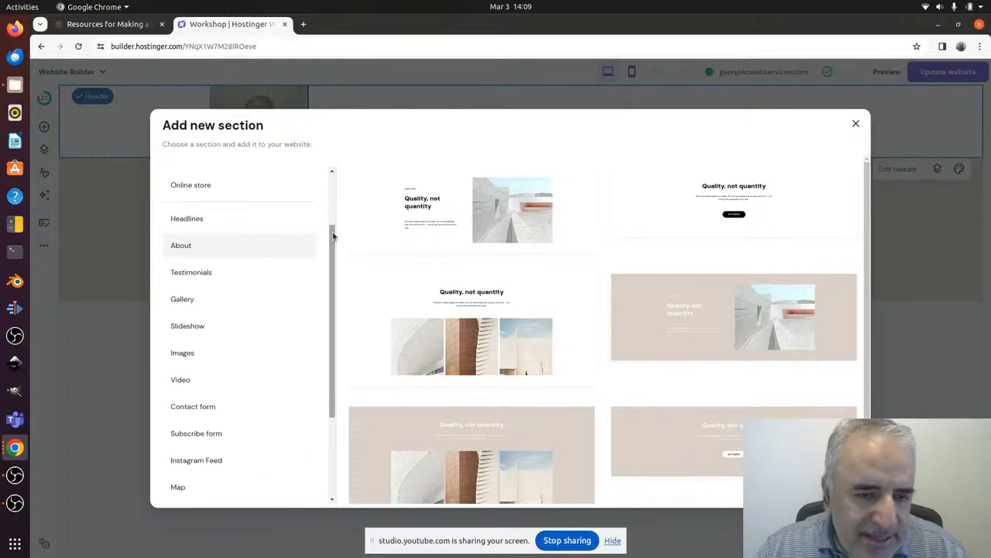
{"action": "left_click", "coordinate": [189, 220]}
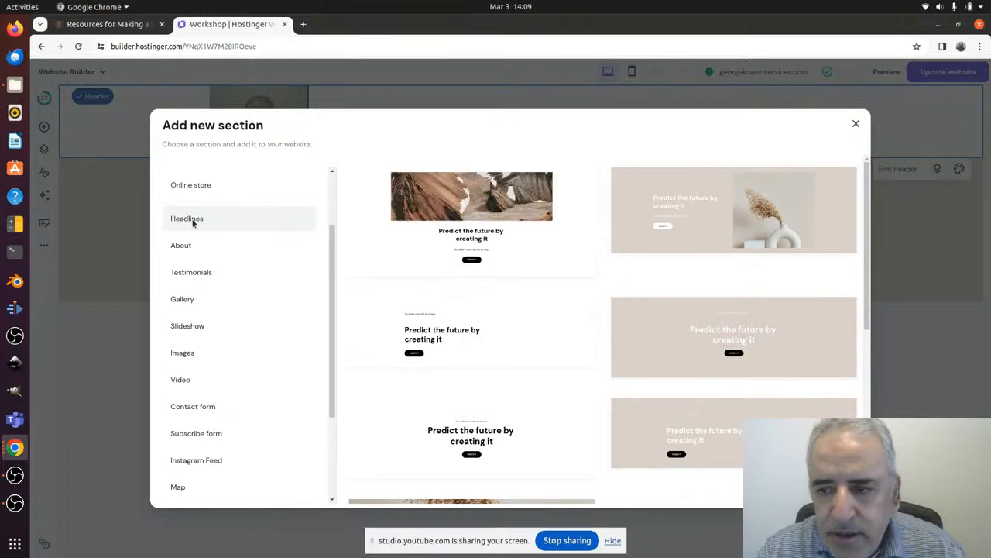
{"action": "scroll", "coordinate": [566, 388], "scroll_direction": "down", "scroll_amount": 5}
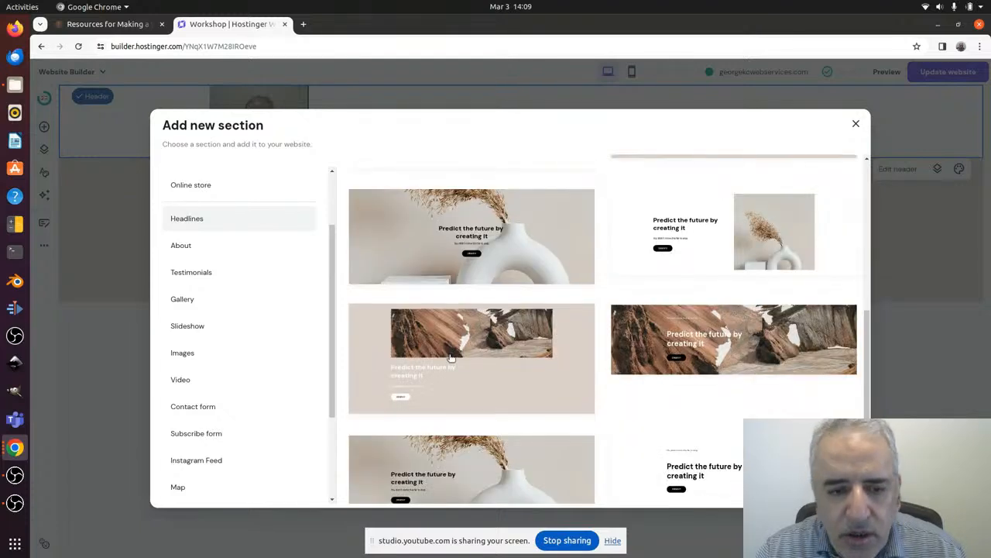
{"action": "scroll", "coordinate": [629, 453], "scroll_direction": "up", "scroll_amount": 3}
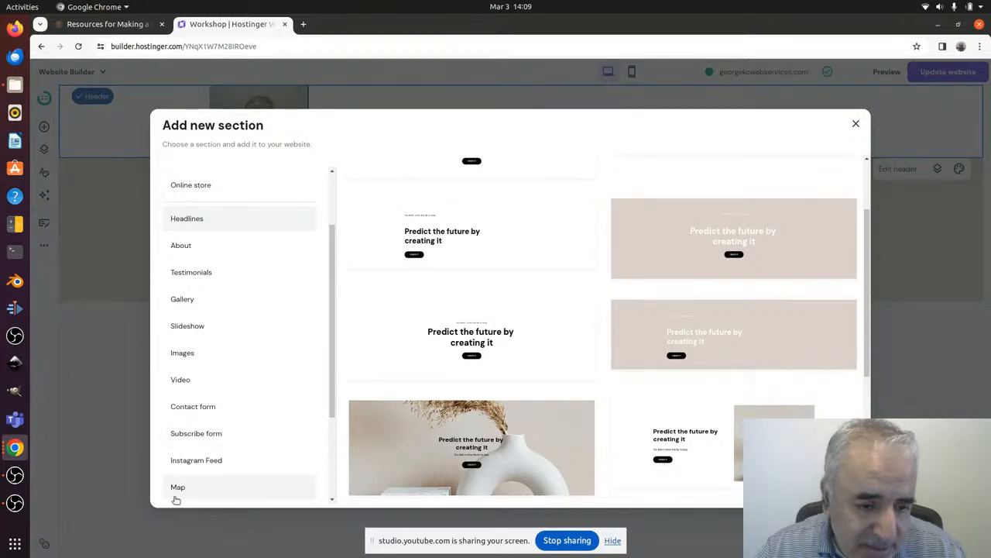
{"action": "scroll", "coordinate": [251, 264], "scroll_direction": "up", "scroll_amount": 2}
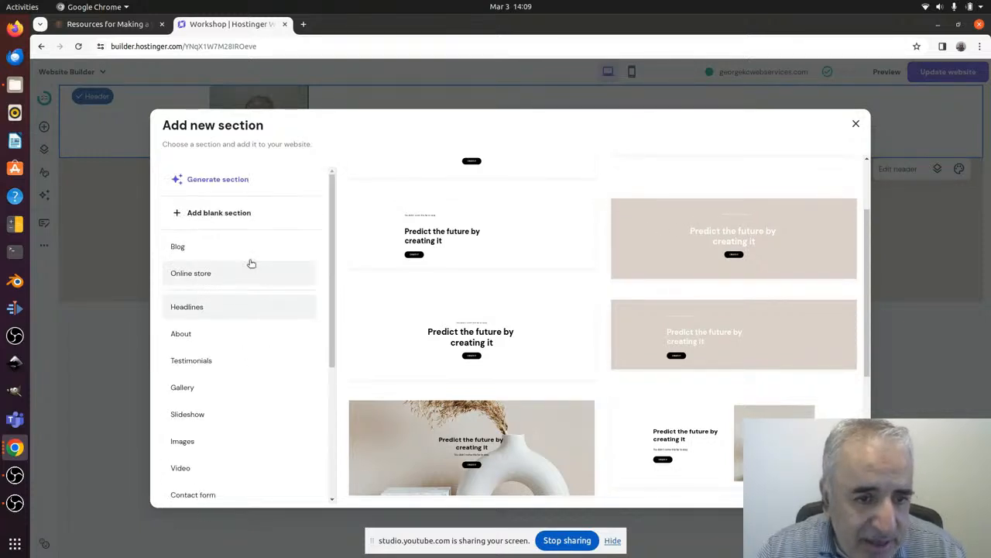
{"action": "left_click", "coordinate": [209, 214]}
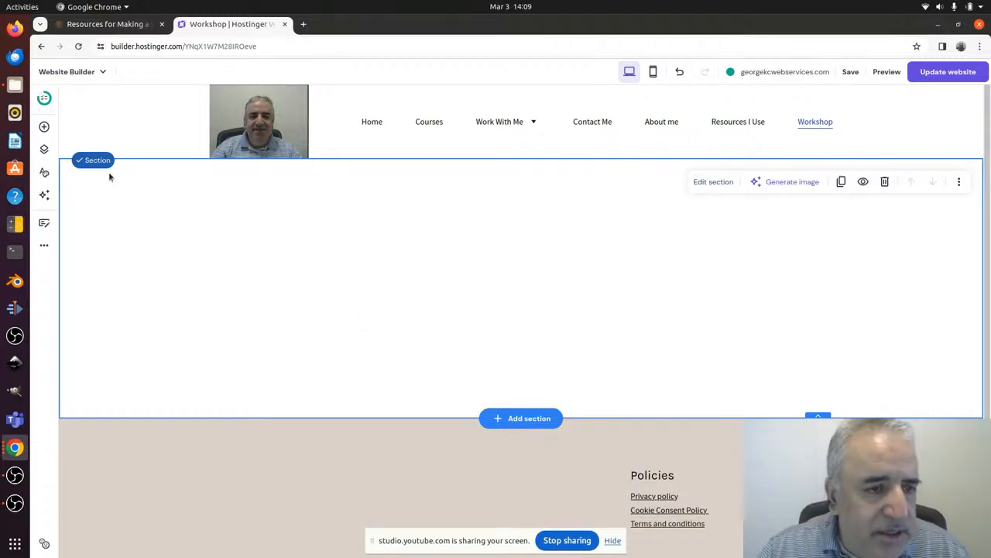
- Add a Text element, widen it on both sides, move it near the section top, and edit it
{"action": "left_click", "coordinate": [45, 128]}
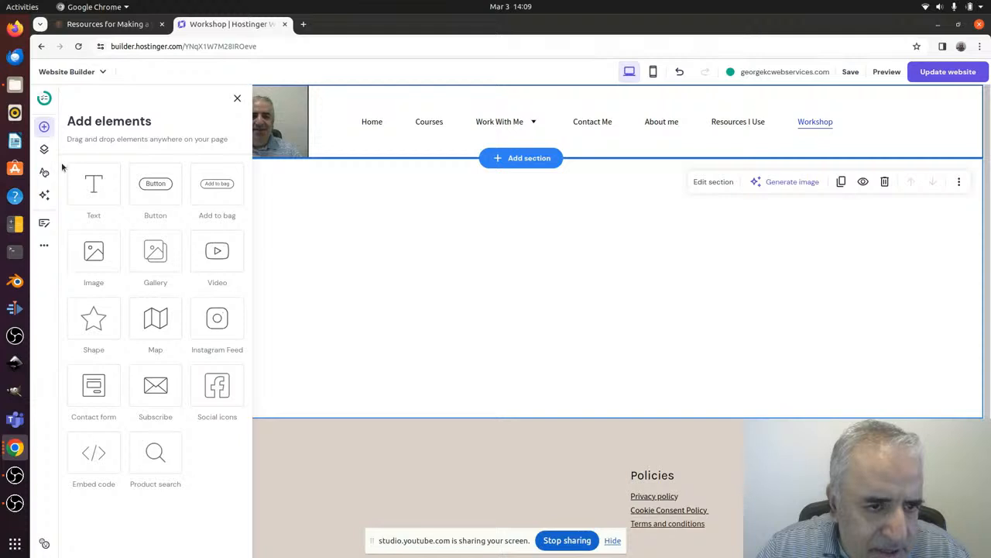
{"action": "left_click", "coordinate": [94, 188]}
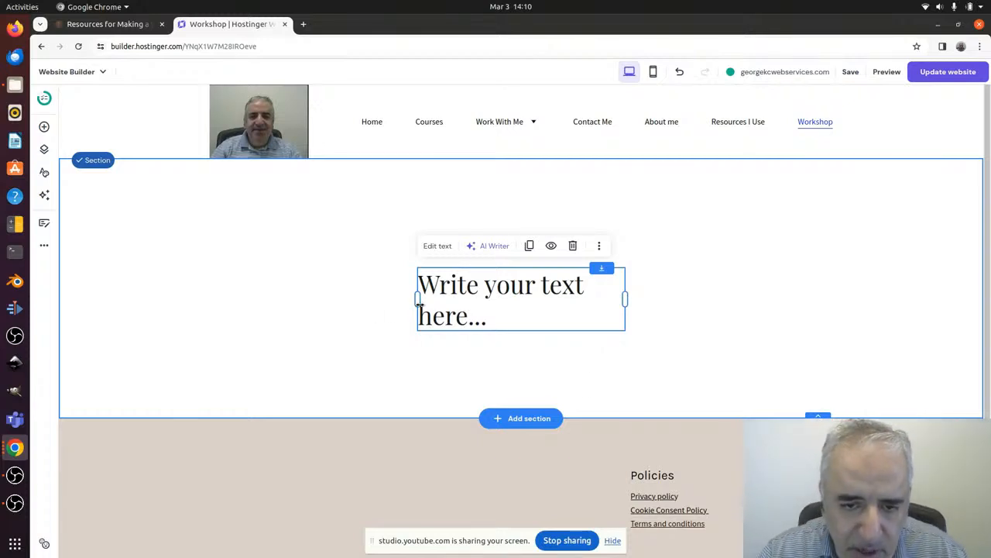
{"action": "left_click_drag", "start_coordinate": [416, 300], "coordinate": [363, 303]}
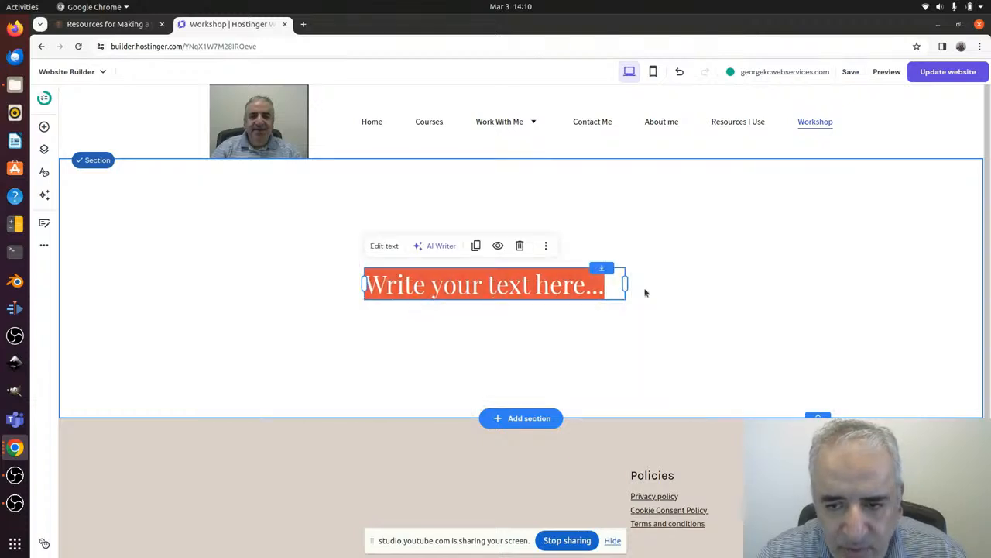
{"action": "left_click_drag", "start_coordinate": [623, 283], "coordinate": [674, 288]}
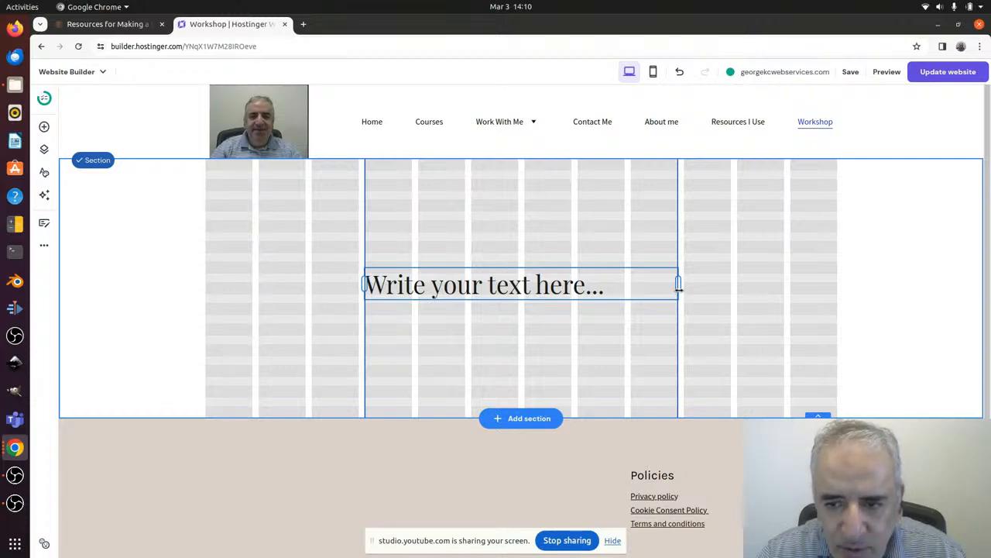
{"action": "left_click_drag", "start_coordinate": [678, 285], "coordinate": [631, 288]}
{"action": "left_click", "coordinate": [585, 280]}
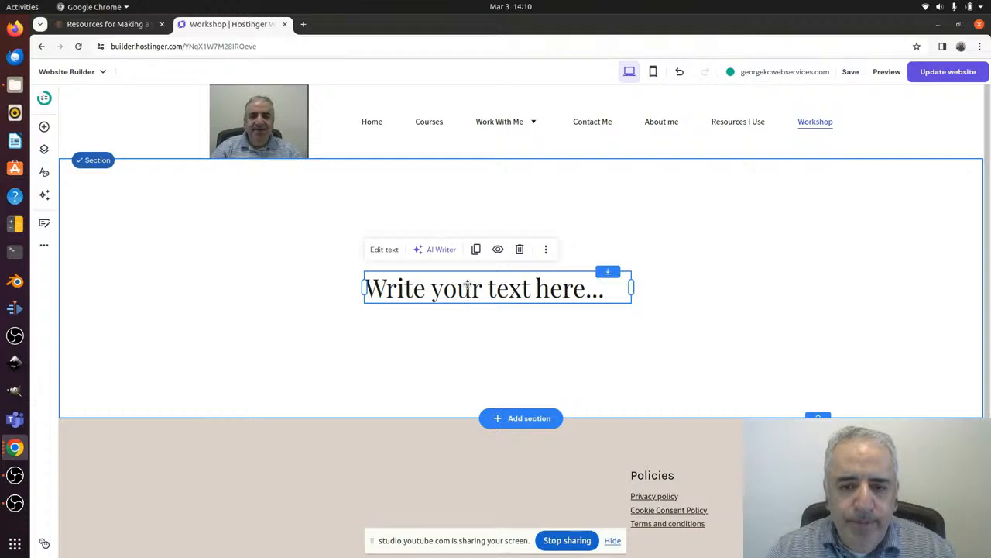
{"action": "left_click_drag", "start_coordinate": [467, 285], "coordinate": [496, 222]}
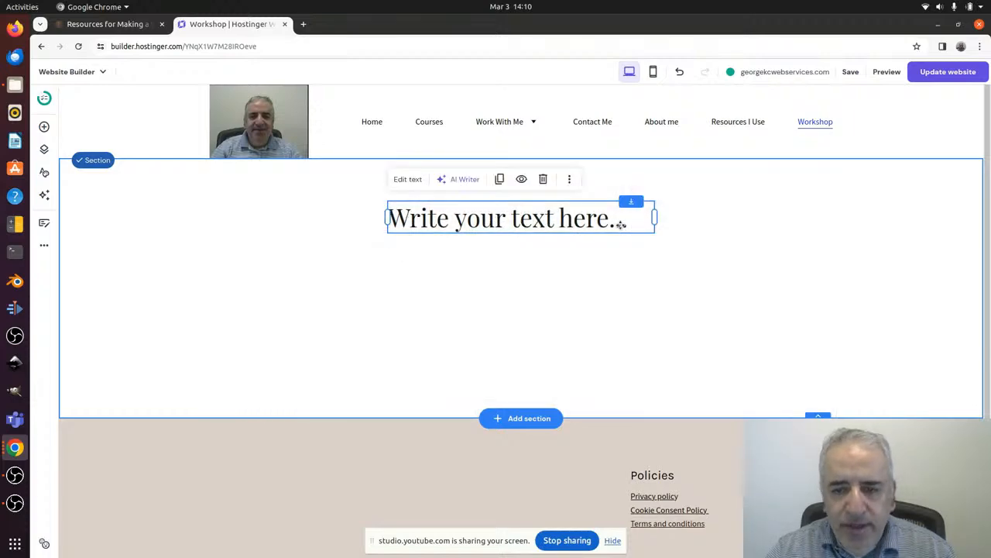
{"action": "left_click", "coordinate": [402, 223]}
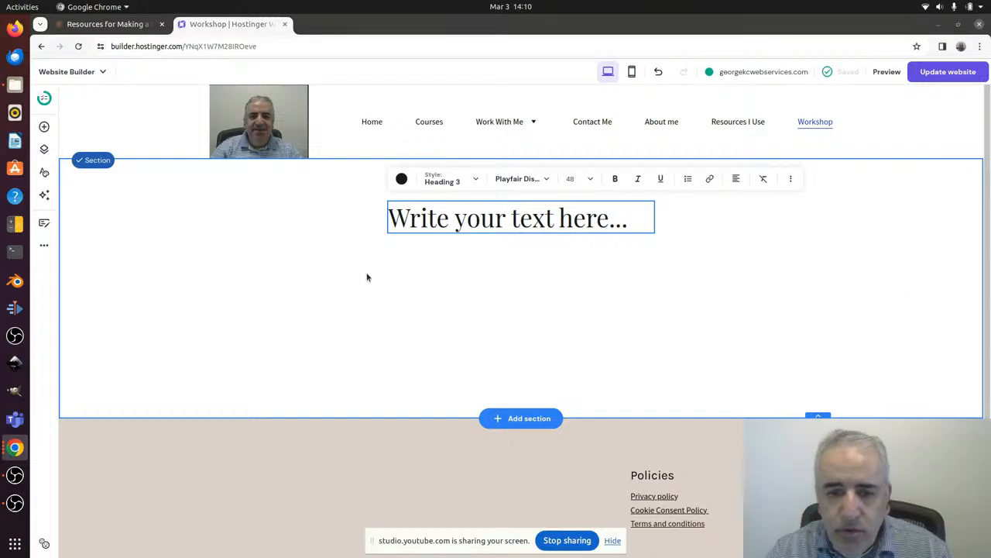
- Replace the placeholder with the pasted red workshop title and centre it
{"action": "left_click_drag", "start_coordinate": [629, 225], "coordinate": [390, 219]}
{"action": "type", "text": "How To Setup A Simple Website Using Low or No Code Services"}
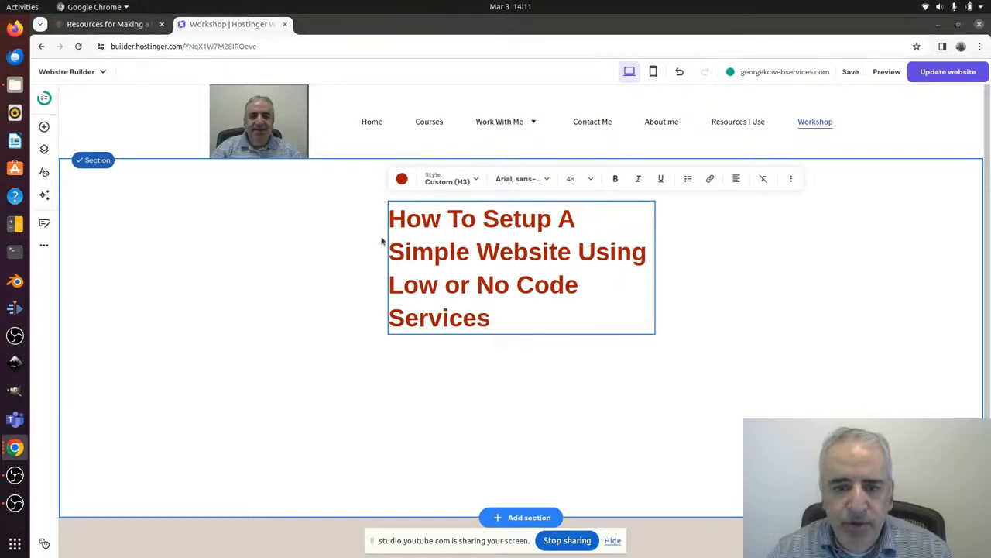
{"action": "left_click", "coordinate": [463, 184]}
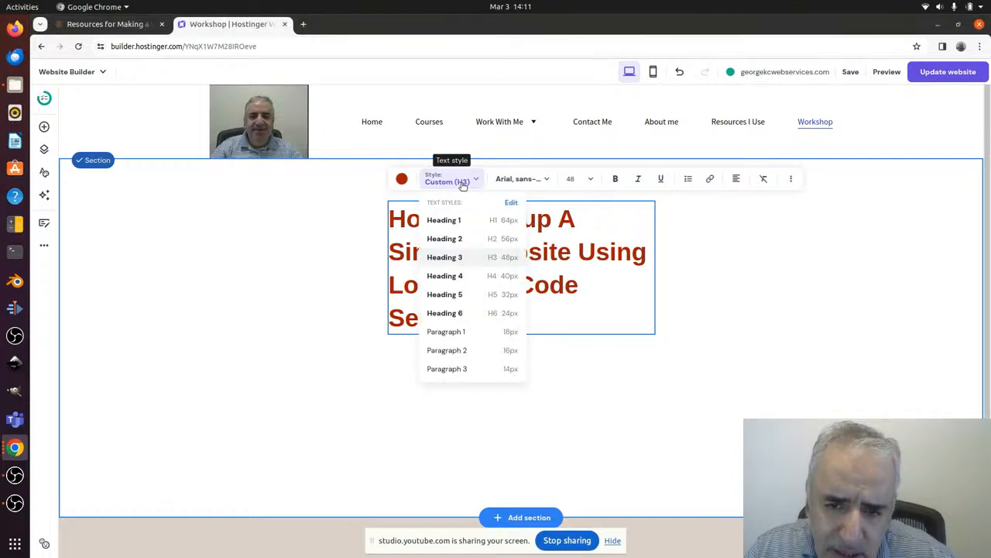
{"action": "left_click", "coordinate": [462, 182]}
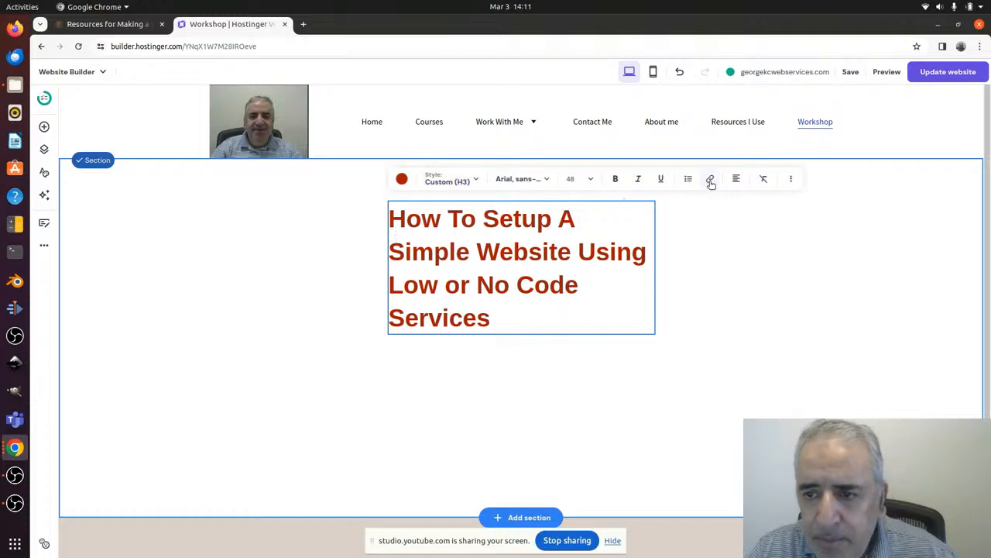
{"action": "left_click", "coordinate": [737, 190]}
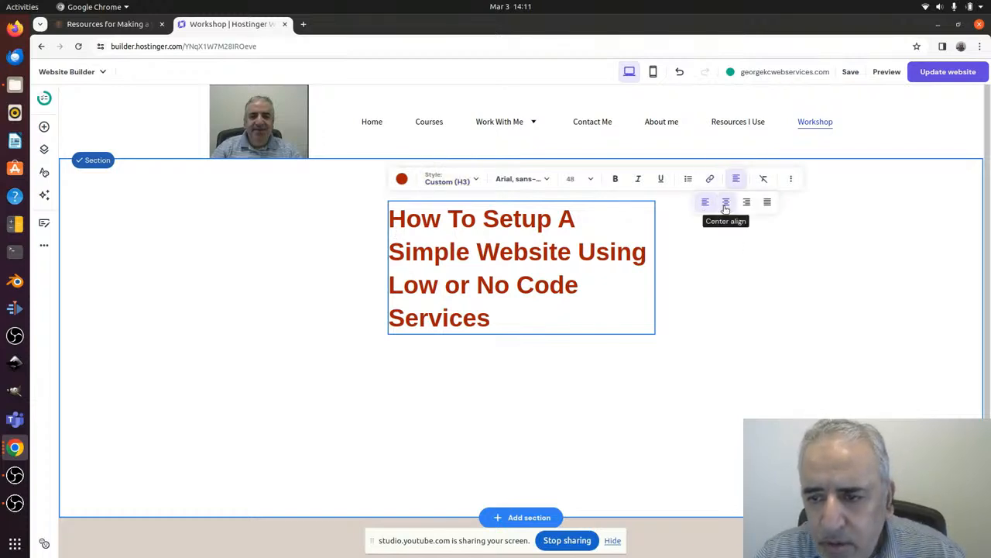
{"action": "left_click", "coordinate": [728, 203]}
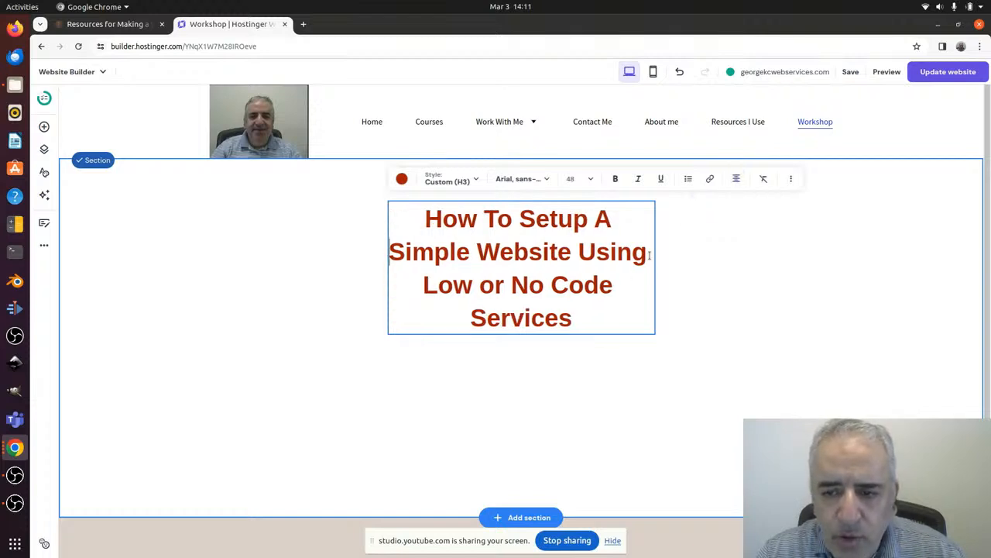
- Widen the heading box on both sides so the title wraps onto two lines
{"action": "left_click", "coordinate": [302, 254]}
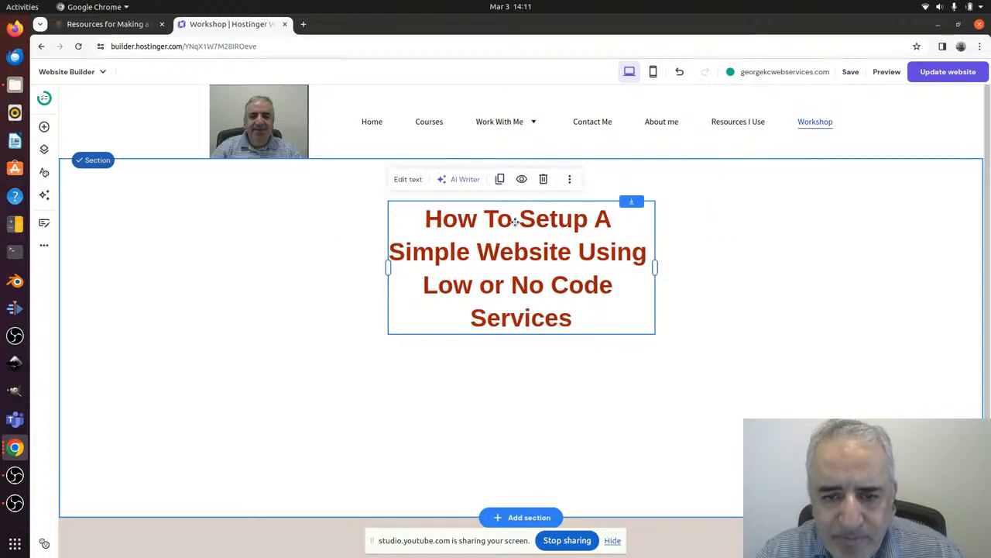
{"action": "left_click_drag", "start_coordinate": [656, 268], "coordinate": [722, 274]}
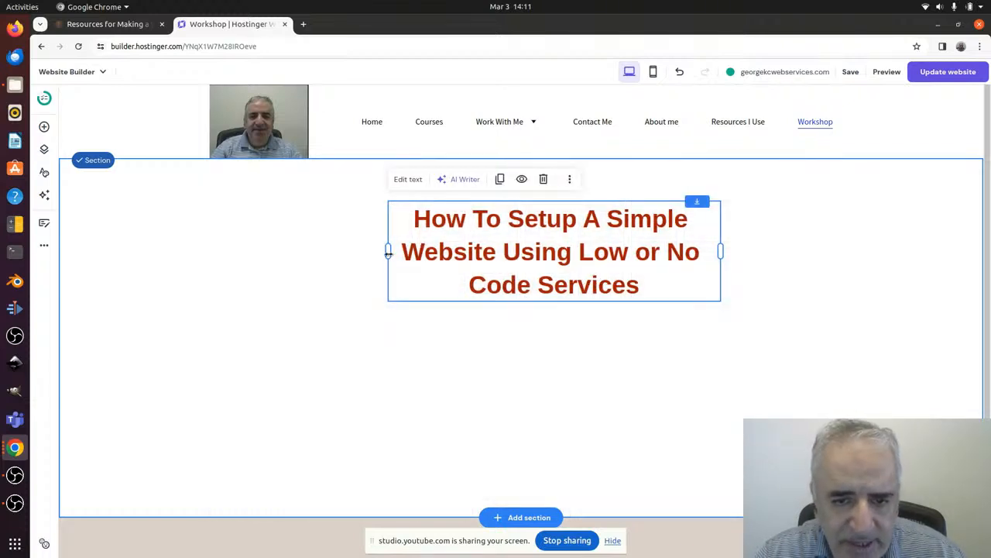
{"action": "left_click_drag", "start_coordinate": [388, 251], "coordinate": [311, 251]}
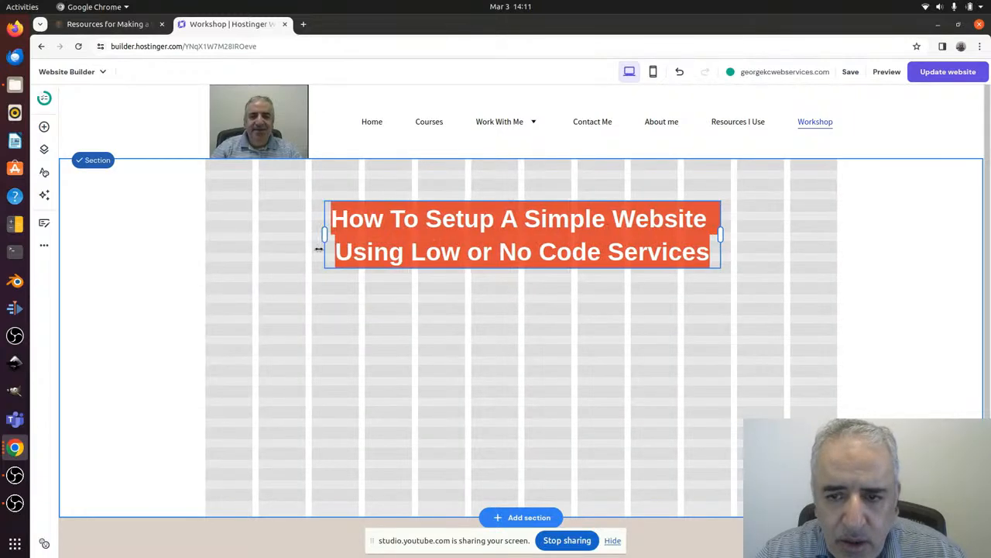
{"action": "left_click", "coordinate": [483, 310]}
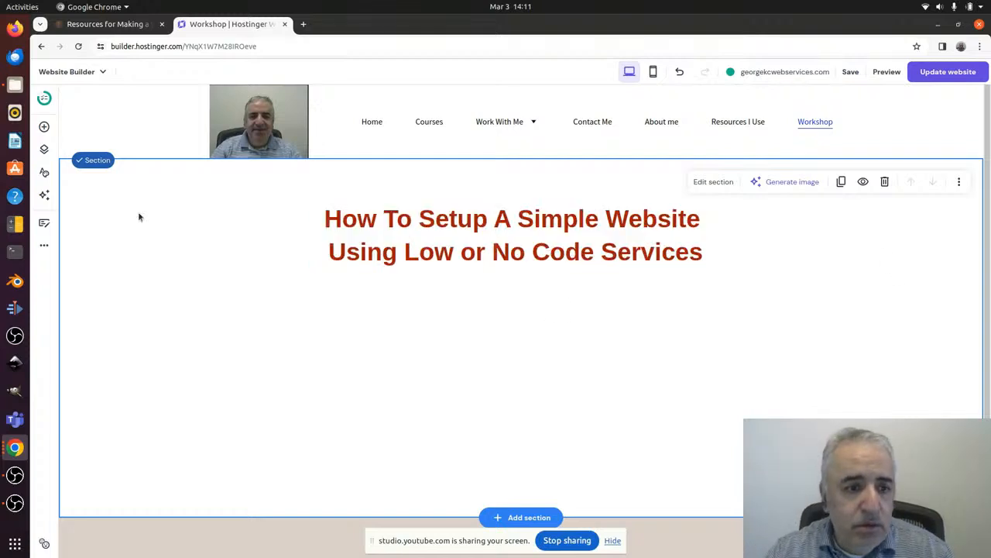
- Add another Text element and nudge it just below the red workshop title
{"action": "left_click", "coordinate": [45, 127]}
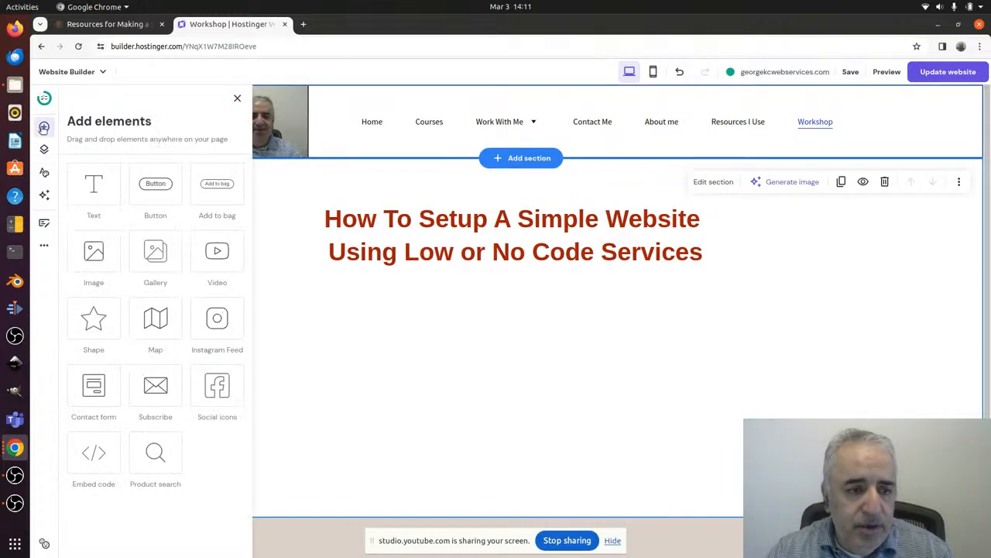
{"action": "left_click", "coordinate": [95, 193]}
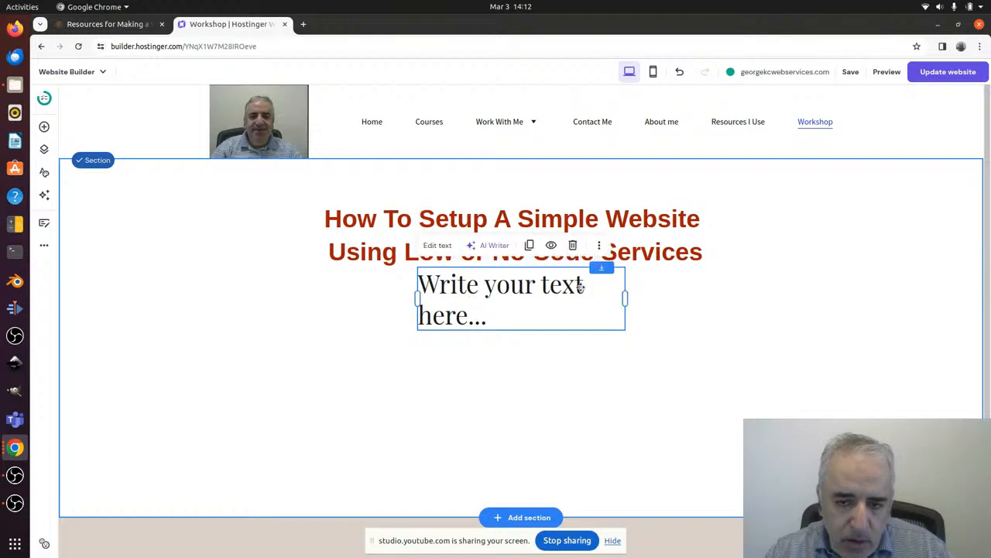
{"action": "right_click", "coordinate": [479, 303]}
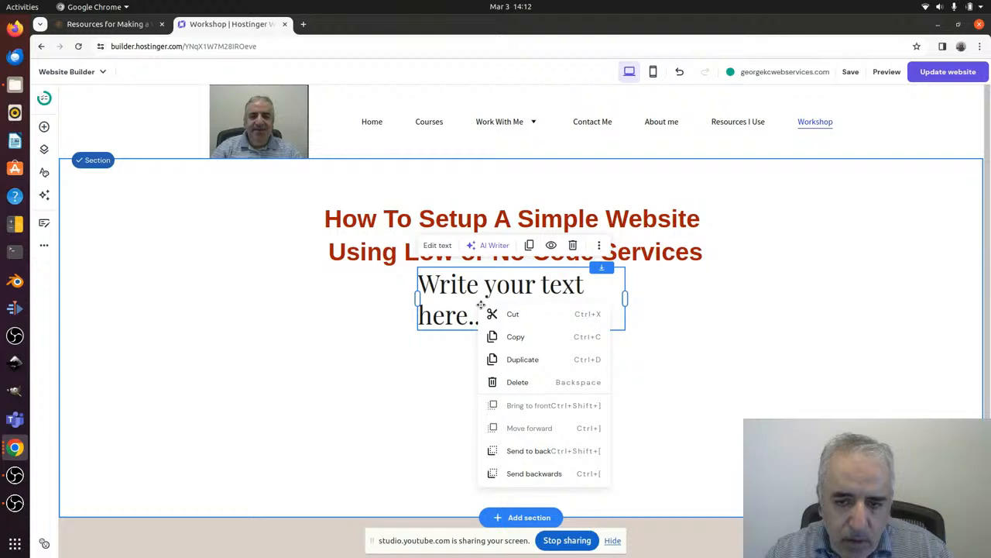
{"action": "left_click", "coordinate": [447, 285]}
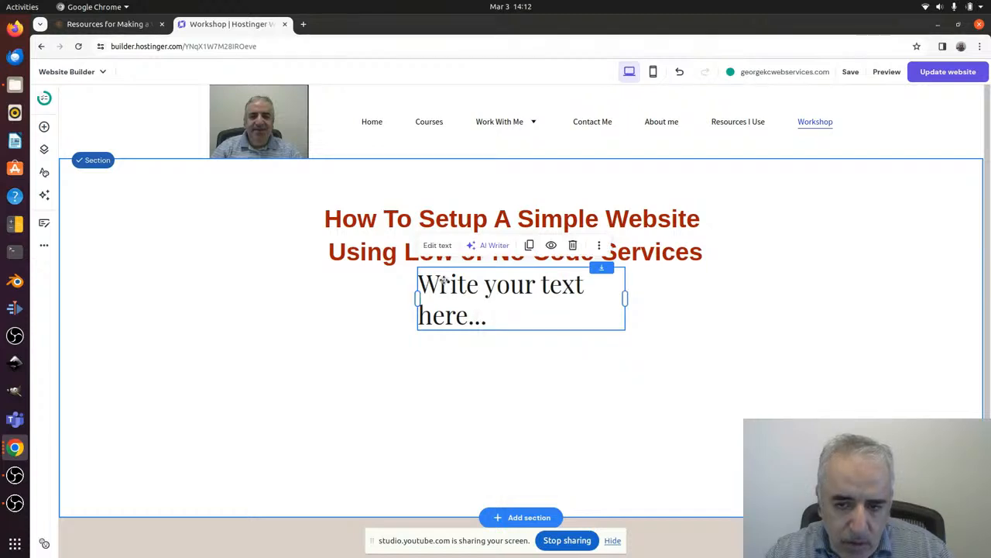
{"action": "left_click_drag", "start_coordinate": [512, 288], "coordinate": [500, 308]}
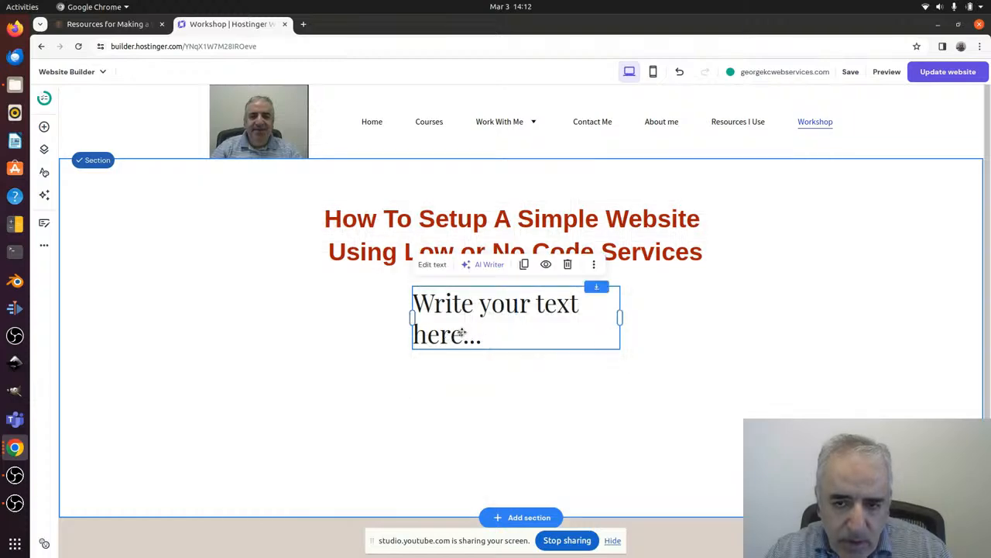
- Replace the placeholder with the pasted subtitle about the 90-minute workshop and website address
{"action": "left_click", "coordinate": [434, 266]}
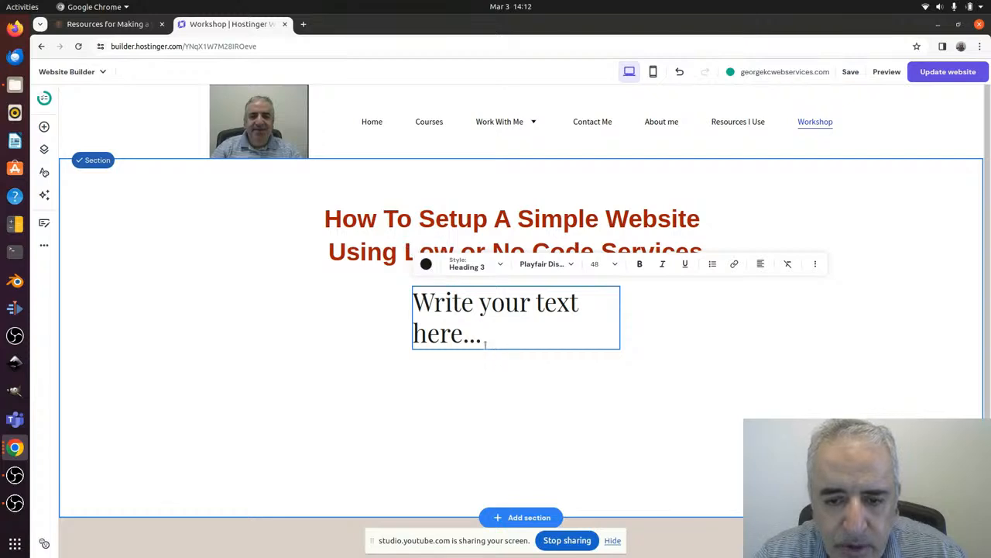
{"action": "key", "text": "BackSpace"}
{"action": "key", "text": "BackSpace"}
{"action": "key", "text": "BackSpace"}
{"action": "key", "text": "BackSpace"}
{"action": "key", "text": "BackSpace"}
{"action": "key", "text": "BackSpace"}
{"action": "key", "text": "BackSpace"}
{"action": "key", "text": "BackSpace"}
{"action": "key", "text": "BackSpace"}
{"action": "key", "text": "BackSpace"}
{"action": "key", "text": "BackSpace"}
{"action": "key", "text": "BackSpace"}
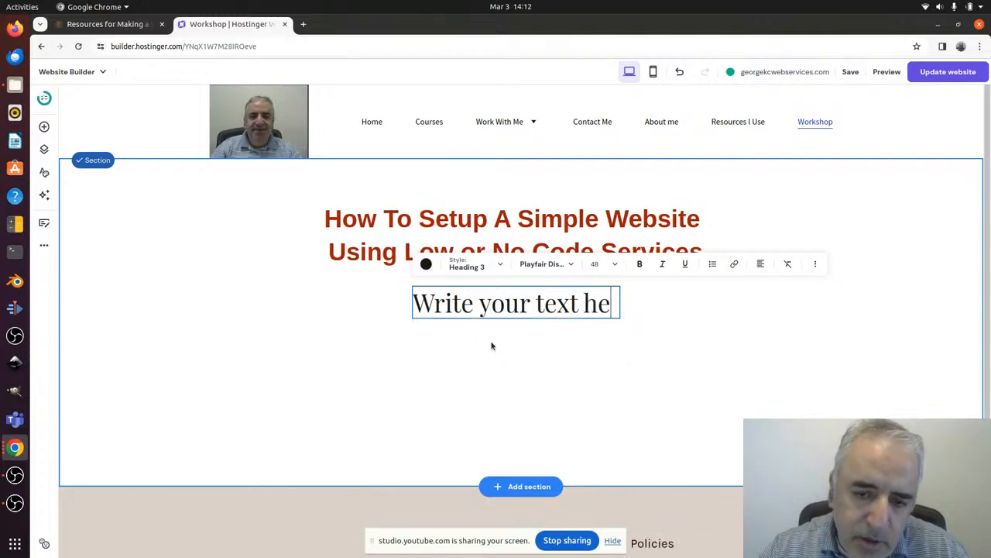
{"action": "key", "text": "BackSpace"}
{"action": "key", "text": "BackSpace"}
{"action": "key", "text": "BackSpace"}
{"action": "key", "text": "BackSpace"}
{"action": "key", "text": "BackSpace"}
{"action": "key", "text": "BackSpace"}
{"action": "key", "text": "BackSpace"}
{"action": "key", "text": "BackSpace"}
{"action": "key", "text": "BackSpace"}
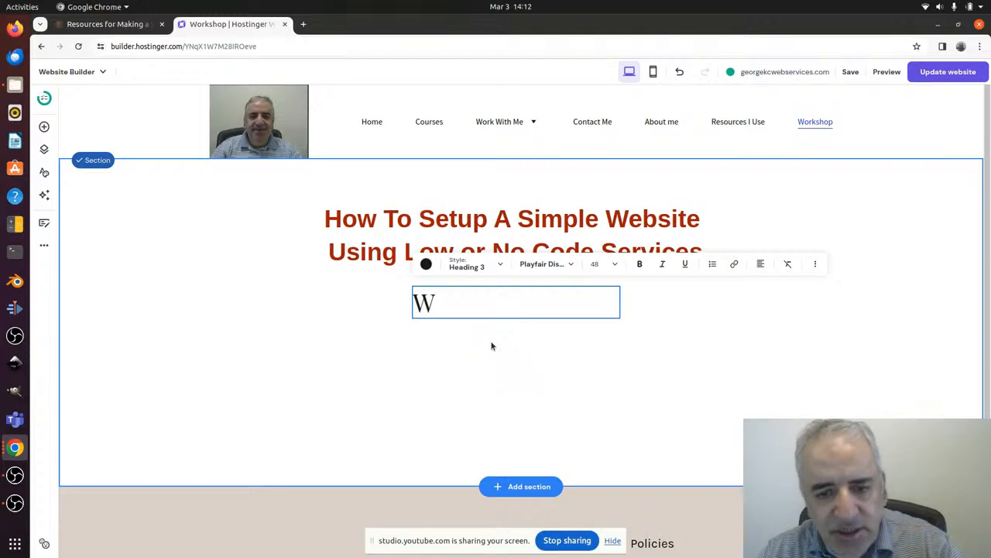
{"action": "key", "text": "BackSpace"}
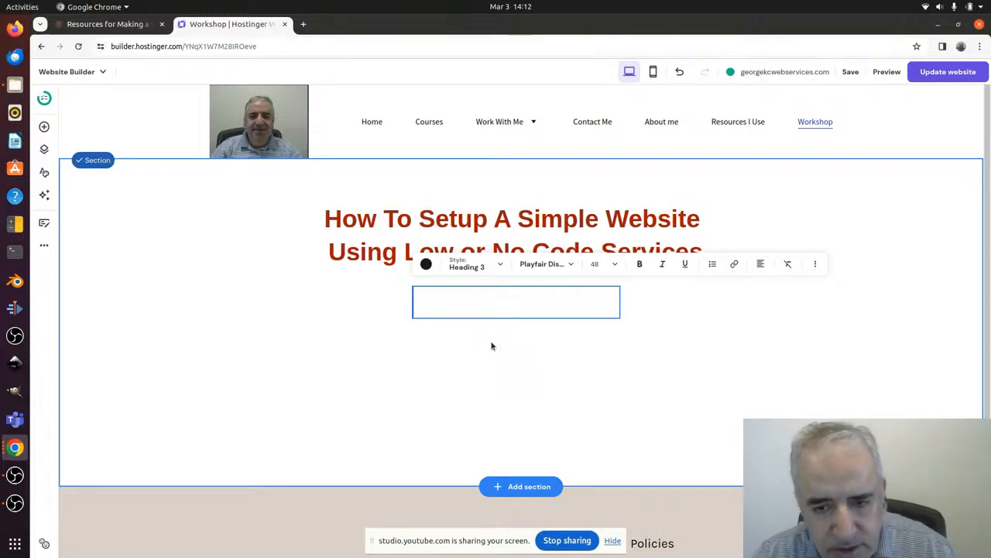
{"action": "type", "text": "A 90-minute Workshop Explaining How I Made My Website, Https: GeorgeKCWebservices.com"}
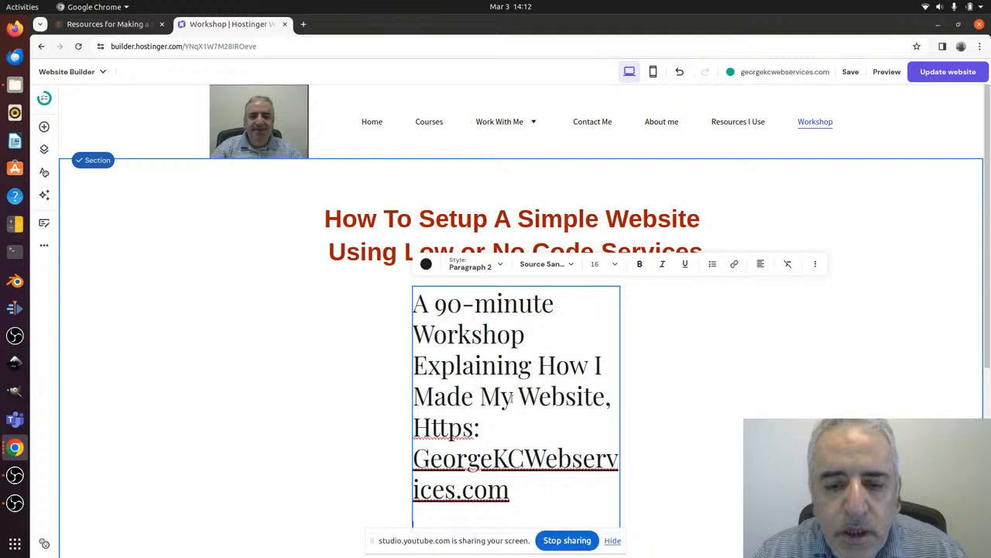
{"action": "key", "text": "Escape"}
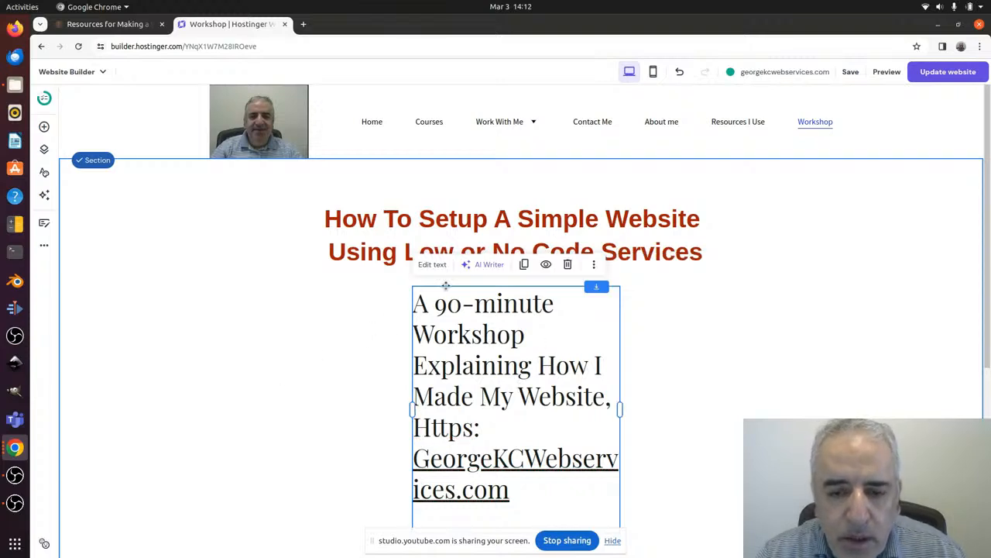
- Widen the subtitle box on both sides so it fits on three lines
{"action": "scroll", "coordinate": [491, 287], "scroll_direction": "down", "scroll_amount": 3}
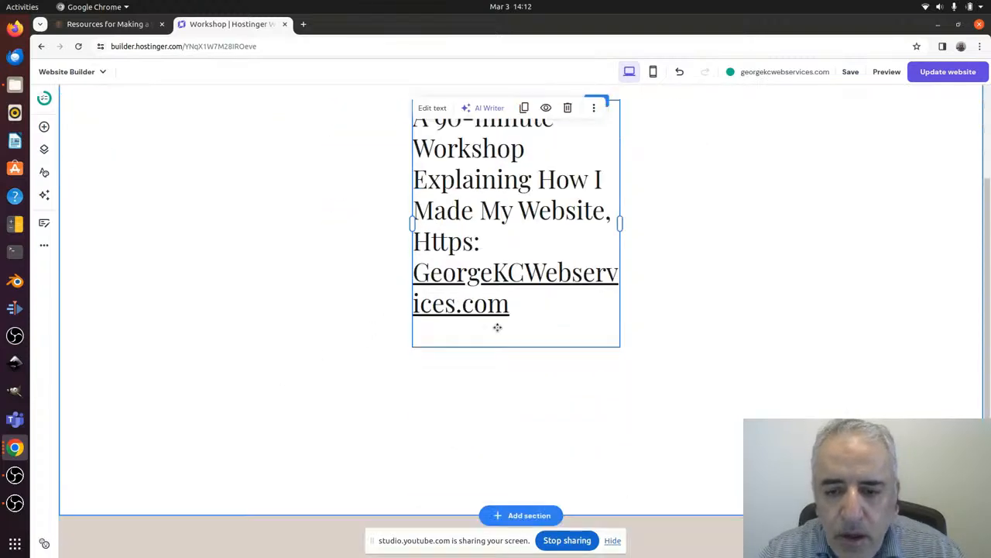
{"action": "scroll", "coordinate": [496, 325], "scroll_direction": "up", "scroll_amount": 2}
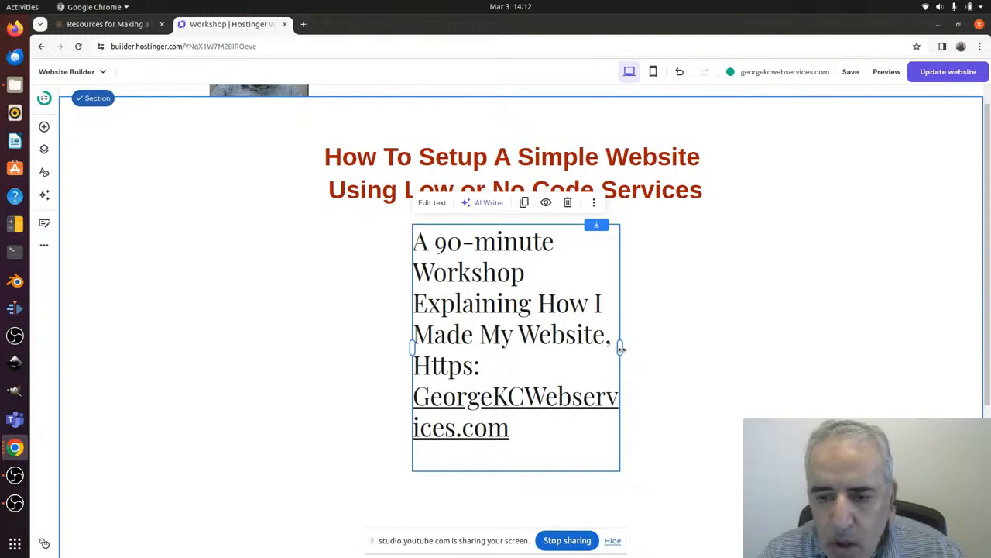
{"action": "left_click_drag", "start_coordinate": [621, 348], "coordinate": [804, 314]}
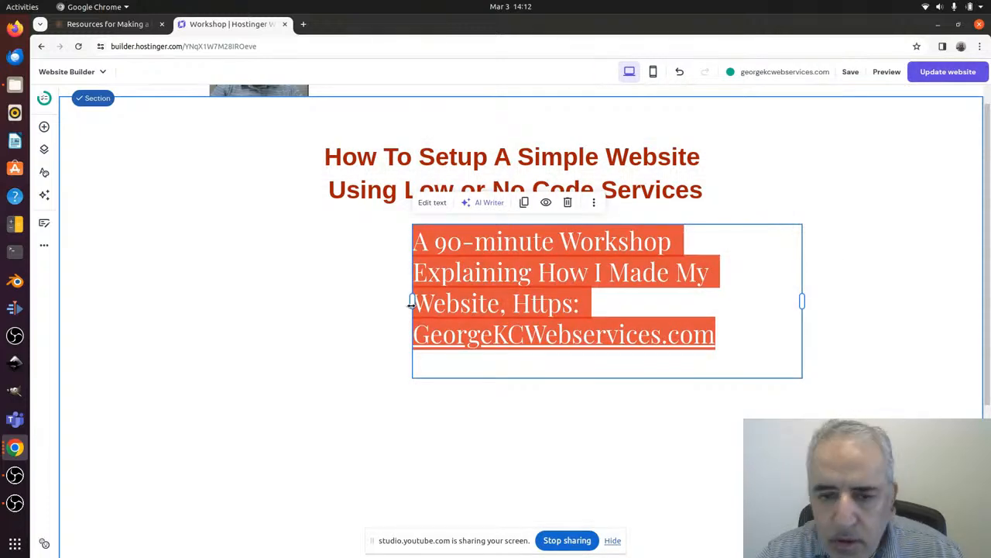
{"action": "left_click_drag", "start_coordinate": [411, 302], "coordinate": [323, 296]}
{"action": "left_click_drag", "start_coordinate": [706, 292], "coordinate": [706, 289]}
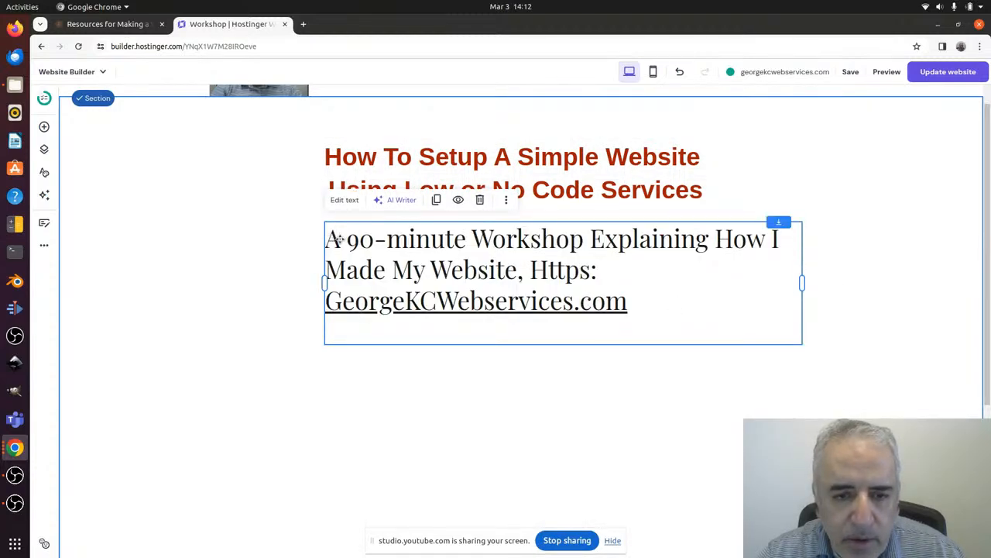
- Apply Karla Bold to the subtitle and then to the red heading
{"action": "left_click", "coordinate": [347, 202]}
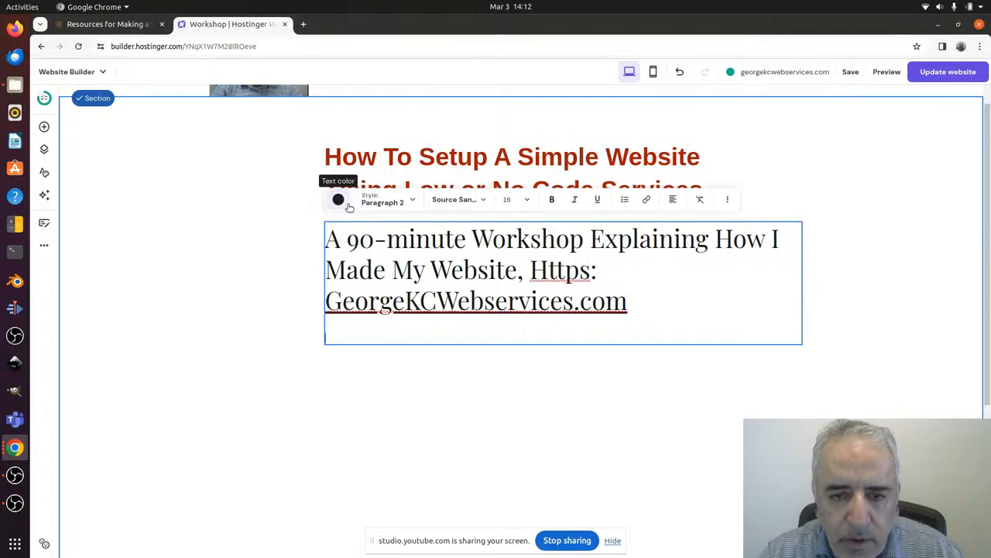
{"action": "left_click", "coordinate": [459, 203]}
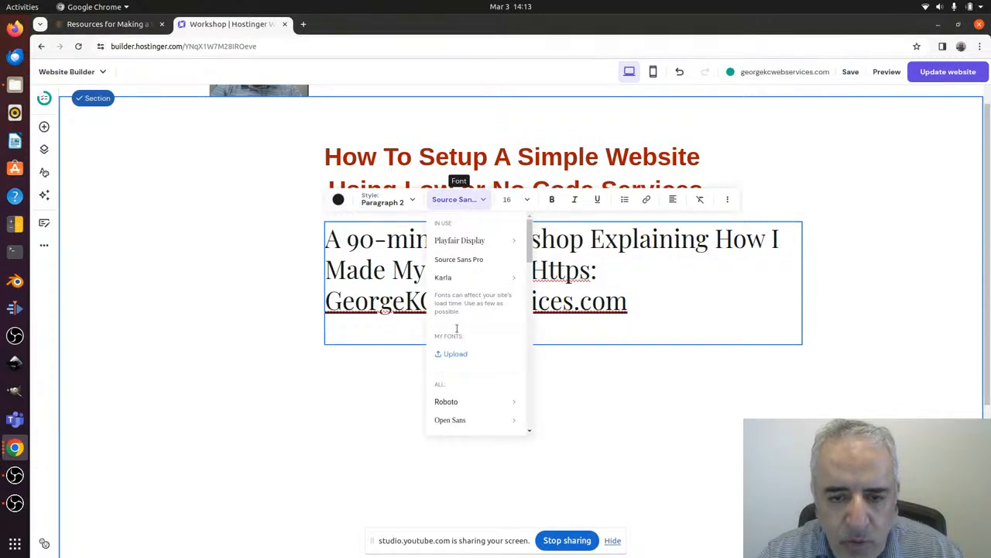
{"action": "mouse_move", "coordinate": [463, 276]}
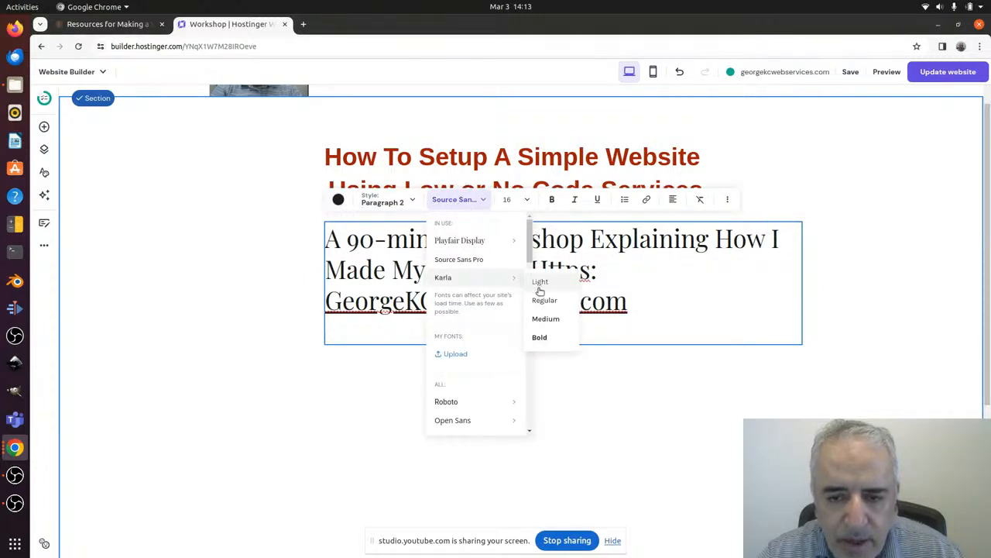
{"action": "left_click", "coordinate": [539, 337]}
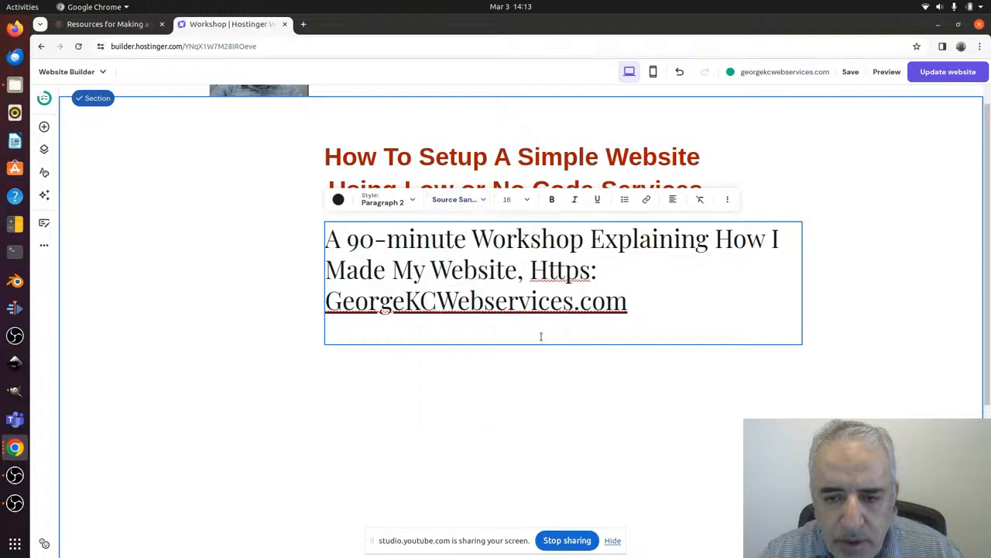
{"action": "left_click", "coordinate": [470, 164]}
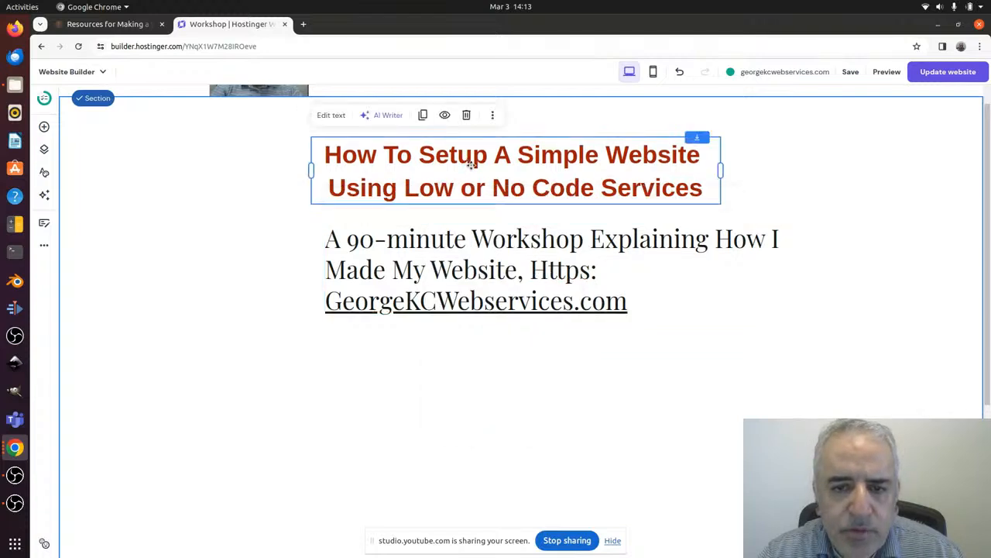
{"action": "left_click", "coordinate": [329, 115]}
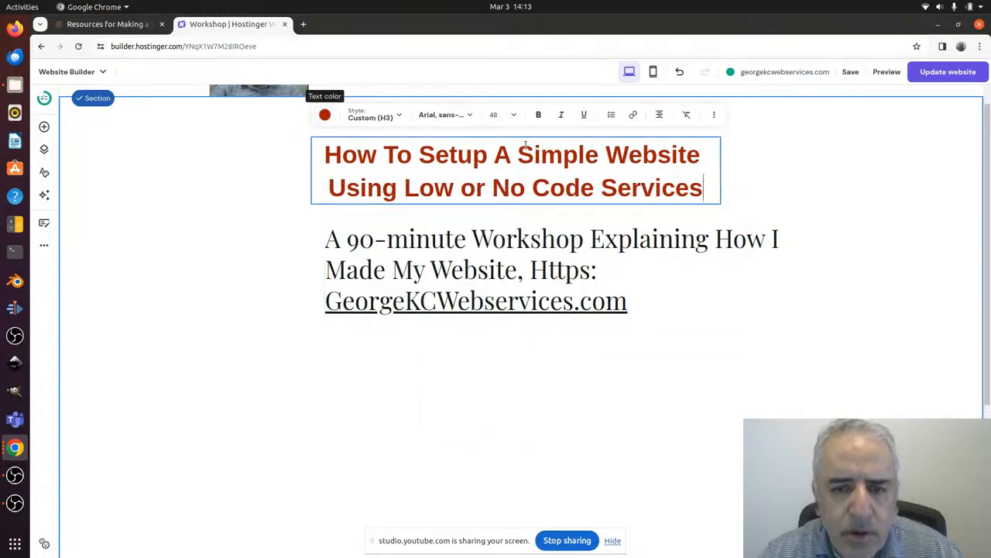
{"action": "left_click", "coordinate": [470, 114]}
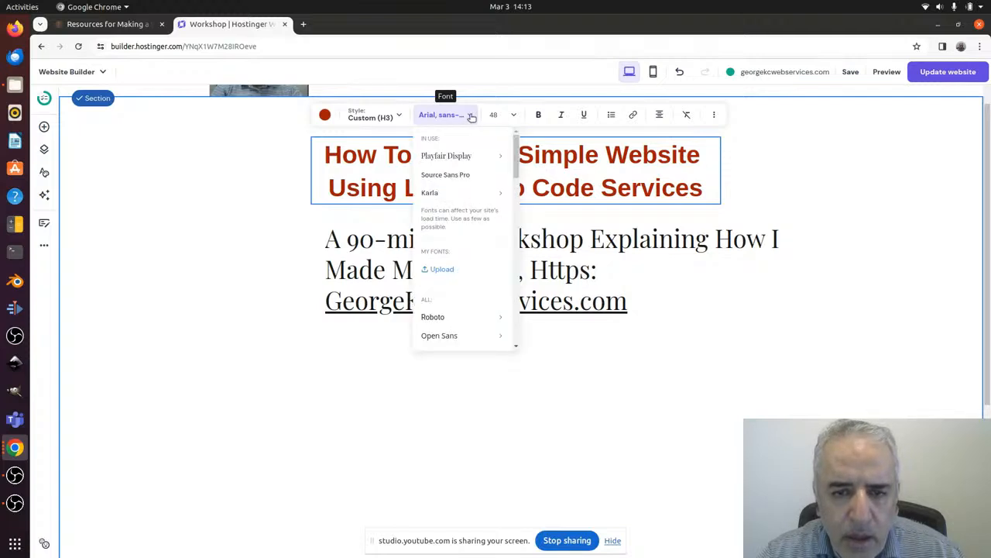
{"action": "mouse_move", "coordinate": [427, 202]}
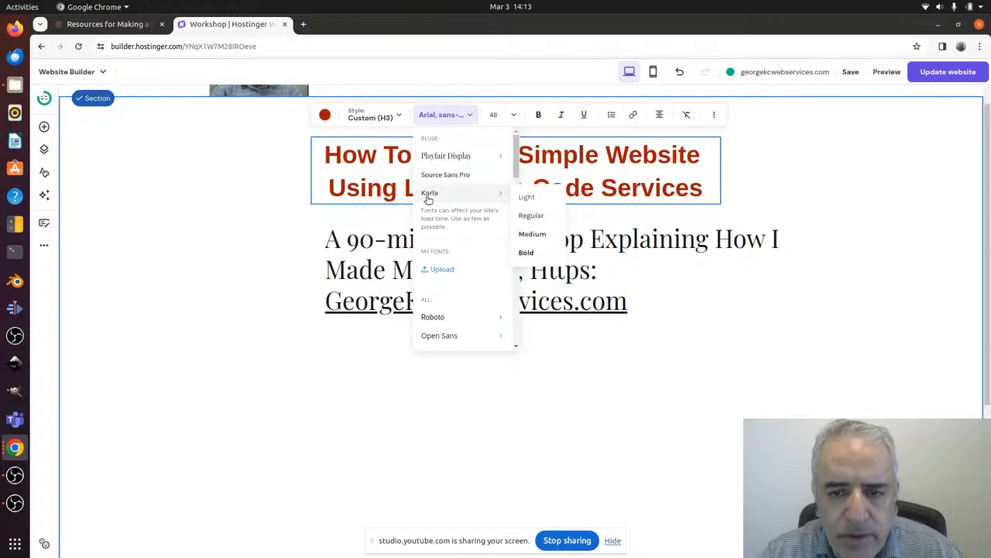
{"action": "left_click", "coordinate": [527, 254]}
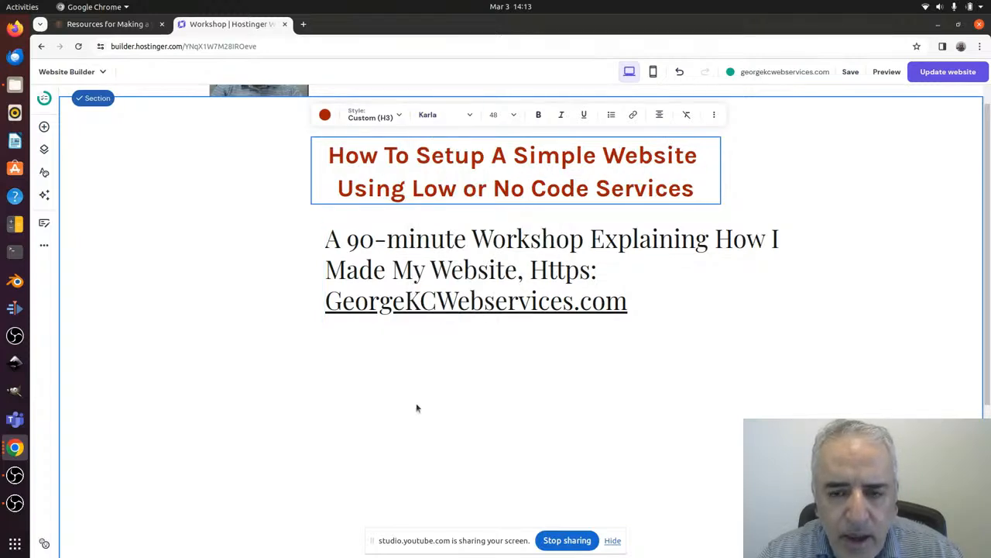
- Switch the red heading's font to bold PT Sans
{"action": "left_click", "coordinate": [470, 116]}
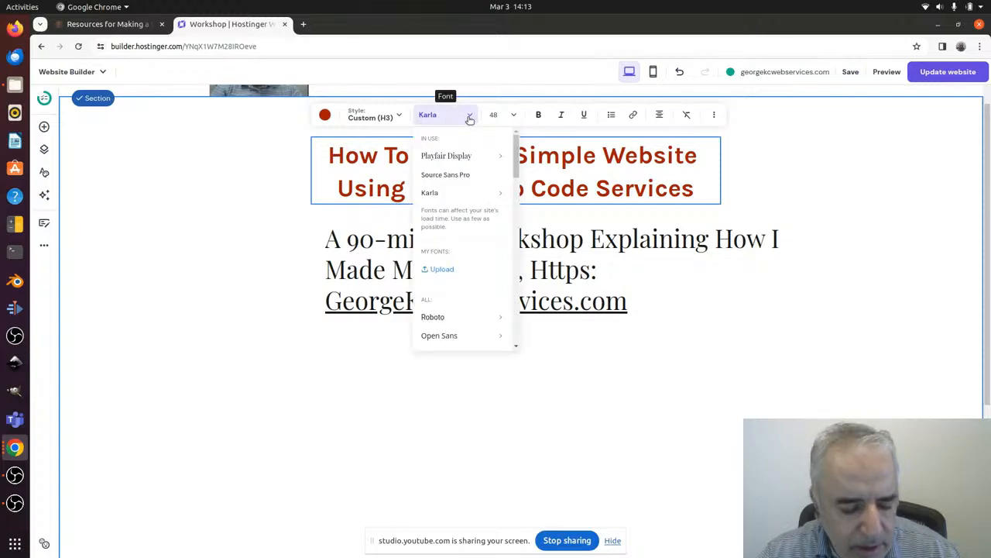
{"action": "mouse_move", "coordinate": [513, 154]}
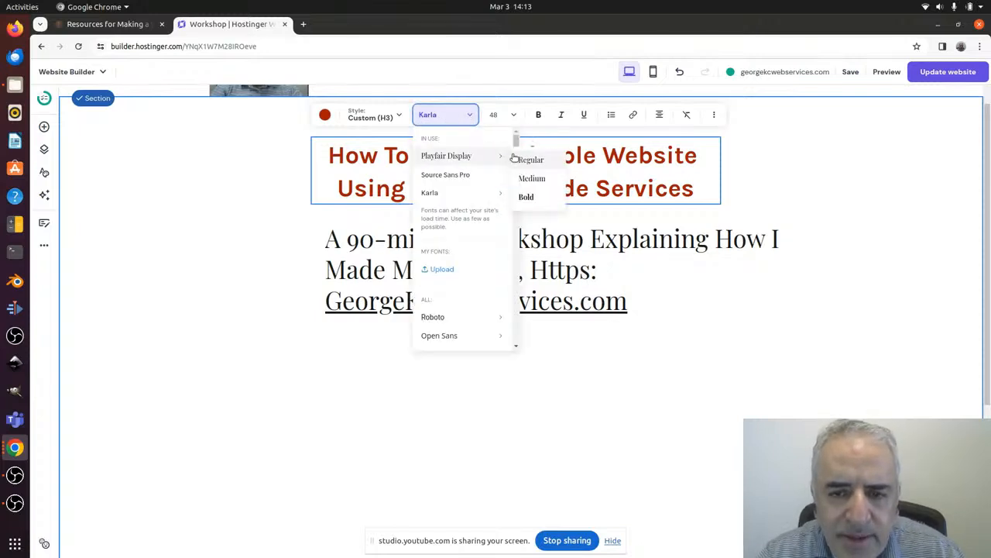
{"action": "left_click_drag", "start_coordinate": [519, 143], "coordinate": [519, 217]}
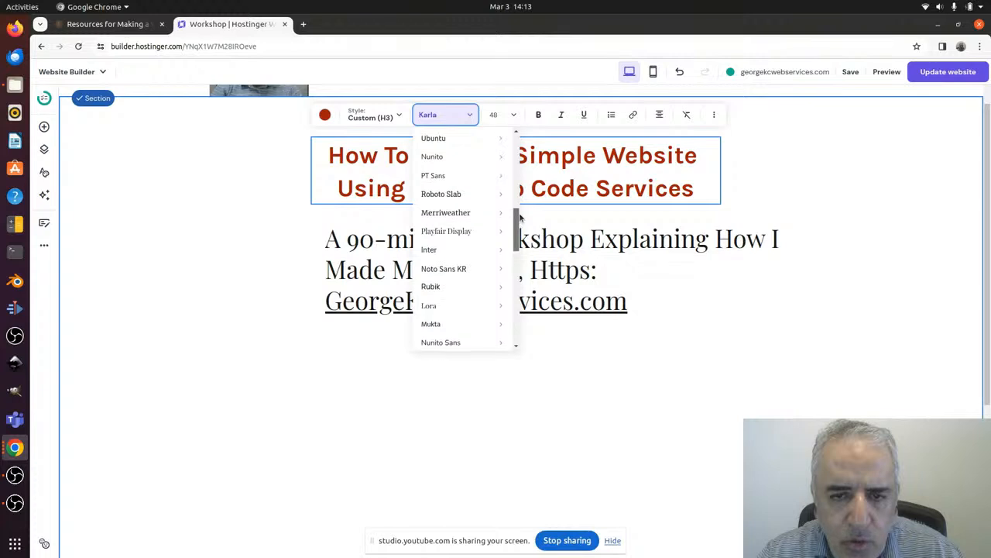
{"action": "mouse_move", "coordinate": [439, 176]}
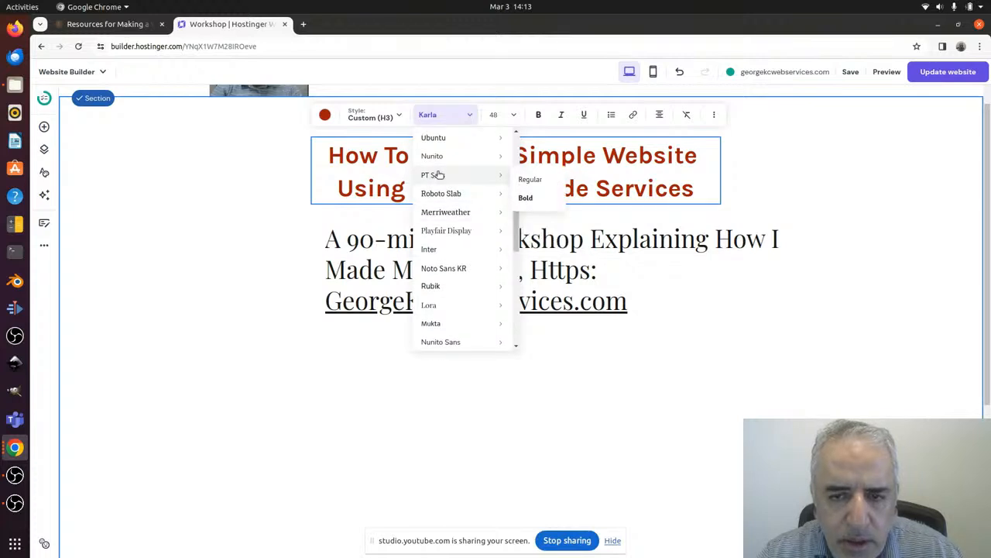
{"action": "left_click", "coordinate": [525, 197]}
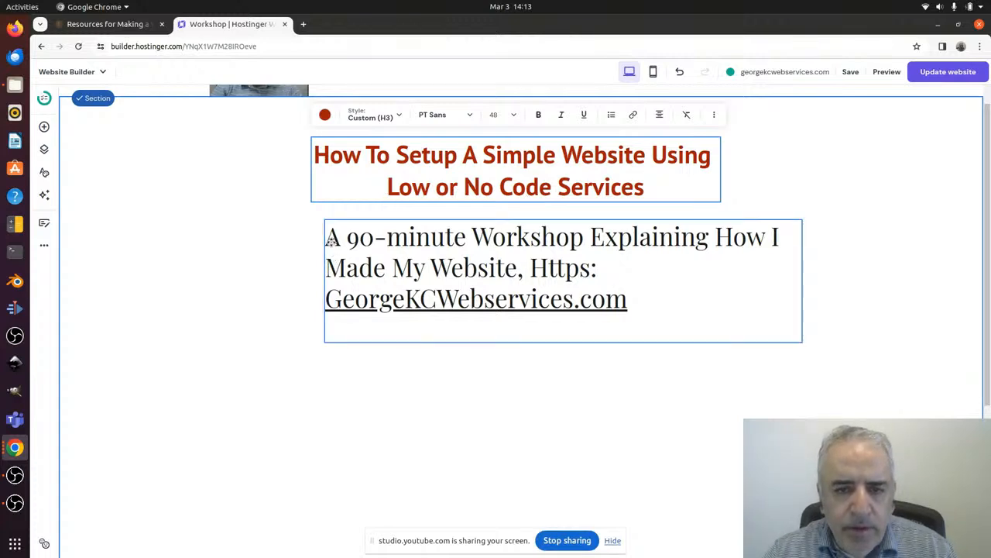
{"action": "left_click", "coordinate": [480, 267]}
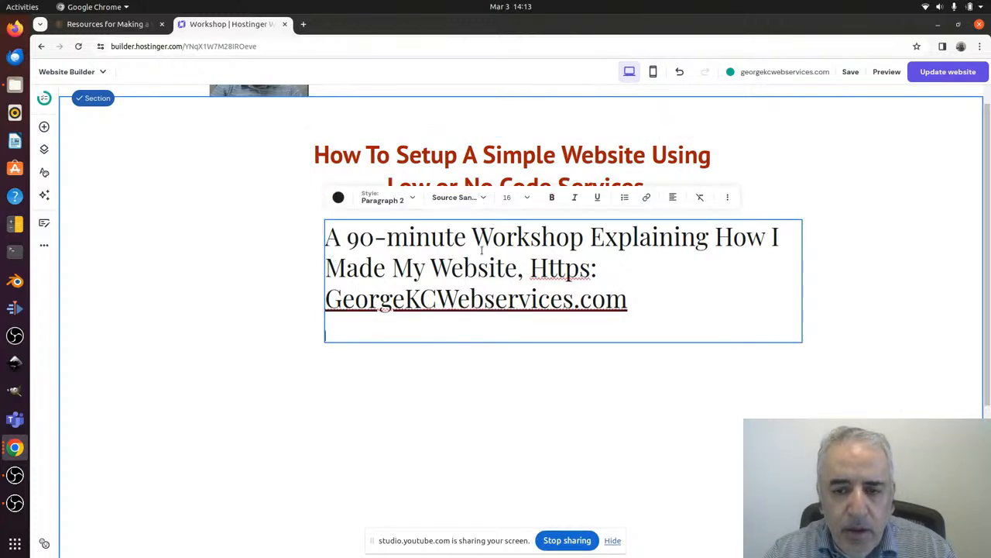
- Shift the subtitle box slightly down and to the left
{"action": "left_click_drag", "start_coordinate": [479, 273], "coordinate": [476, 289]}
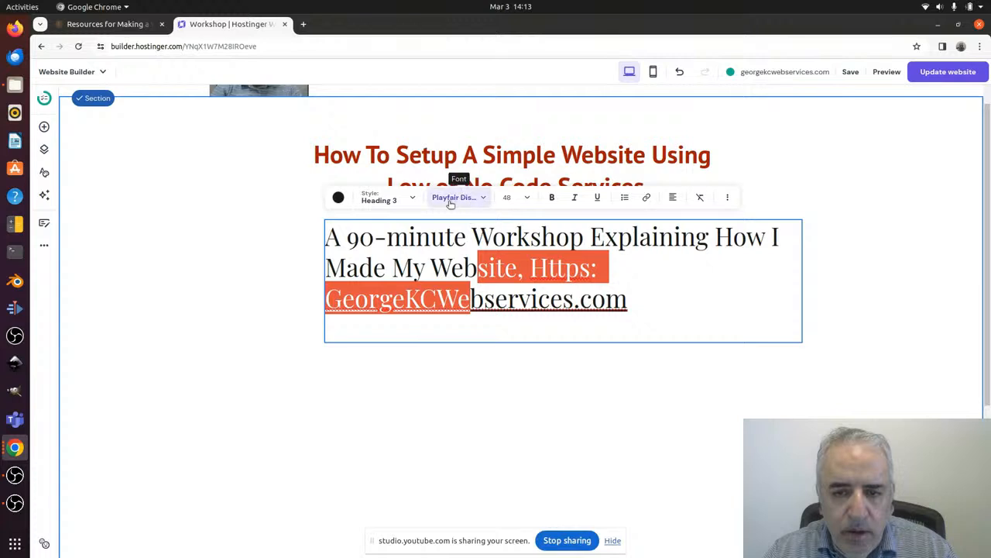
{"action": "left_click", "coordinate": [286, 274]}
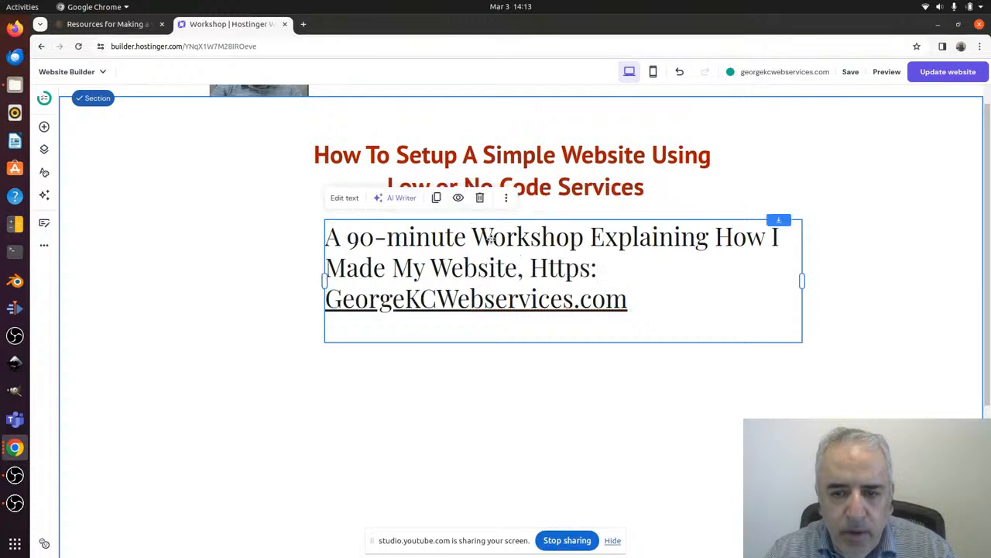
{"action": "left_click_drag", "start_coordinate": [499, 239], "coordinate": [465, 267]}
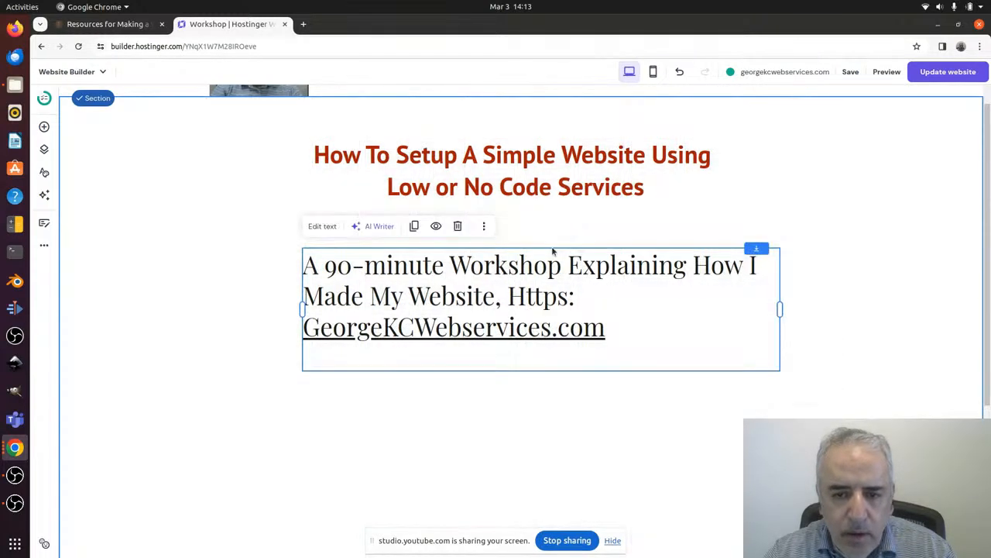
- Select all the subtitle text and set its font to bold PT Sans
{"action": "left_click", "coordinate": [322, 226]}
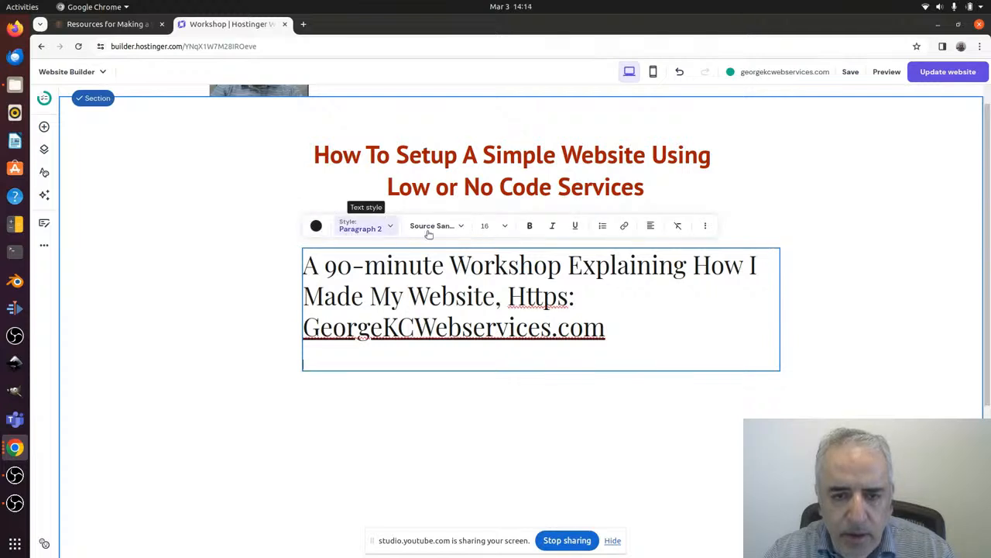
{"action": "left_click", "coordinate": [460, 227]}
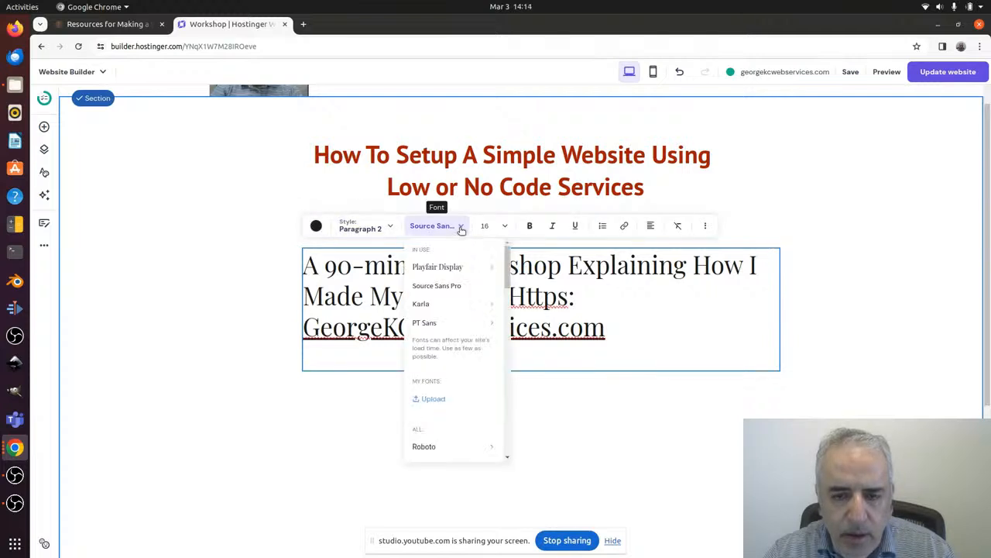
{"action": "left_click", "coordinate": [515, 302]}
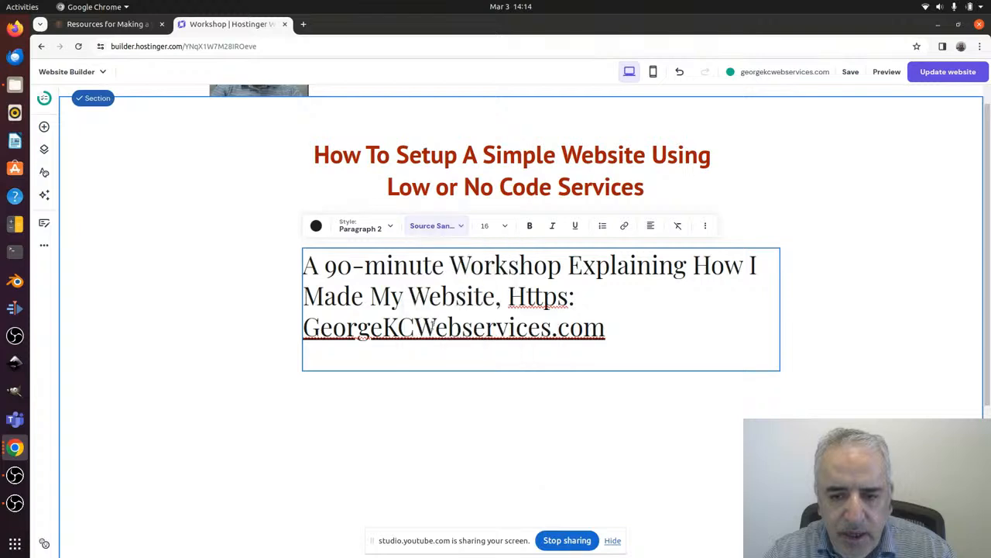
{"action": "left_click", "coordinate": [461, 227]}
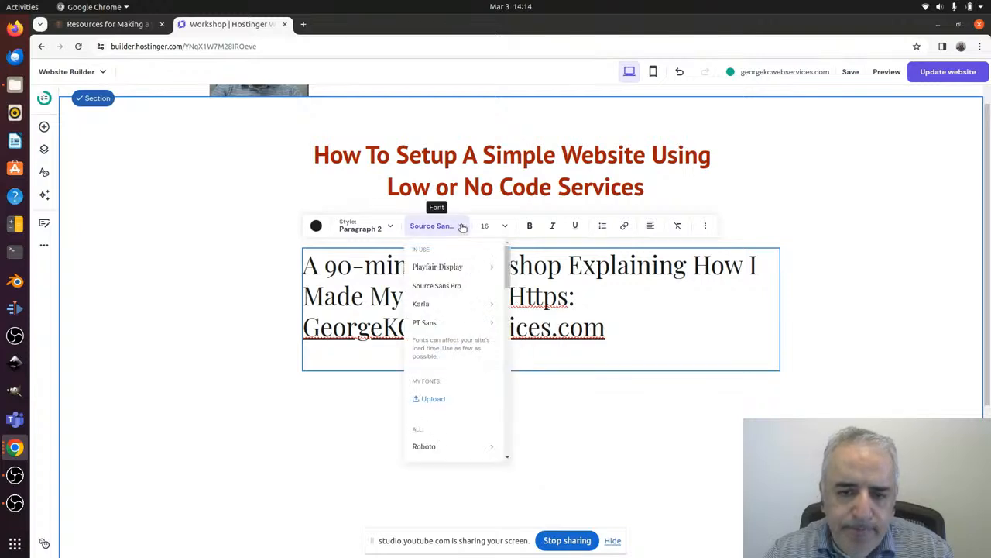
{"action": "mouse_move", "coordinate": [454, 286]}
{"action": "mouse_move", "coordinate": [492, 323]}
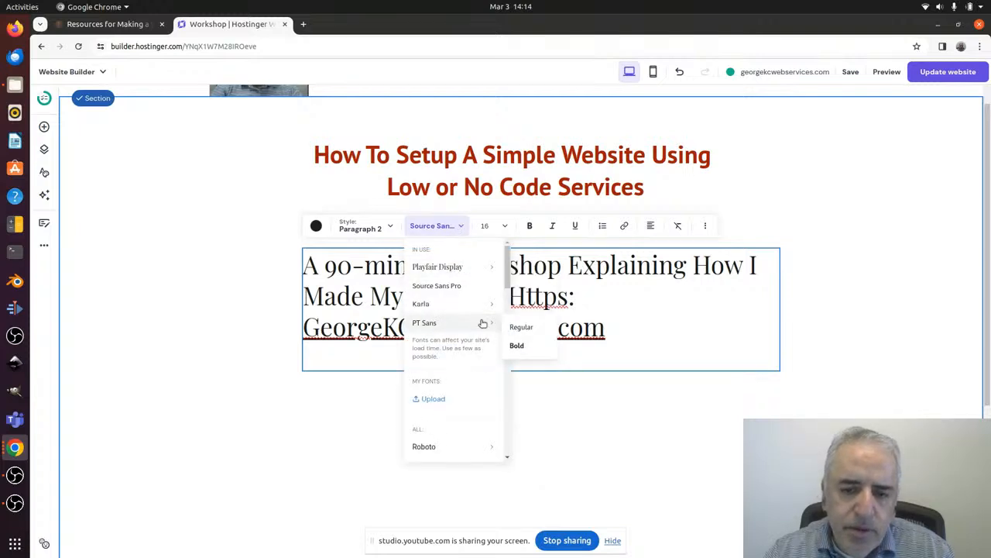
{"action": "left_click", "coordinate": [522, 346]}
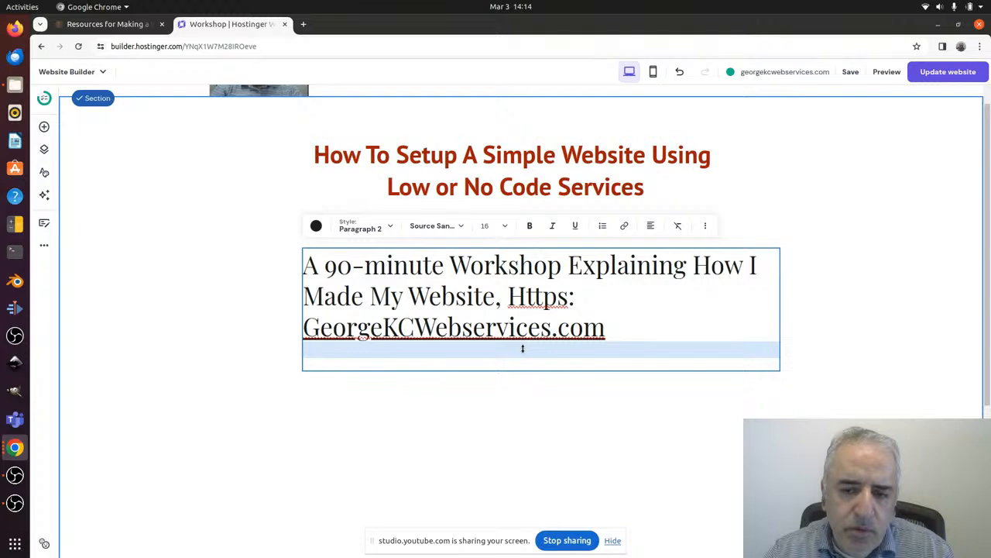
{"action": "triple_click", "coordinate": [625, 334]}
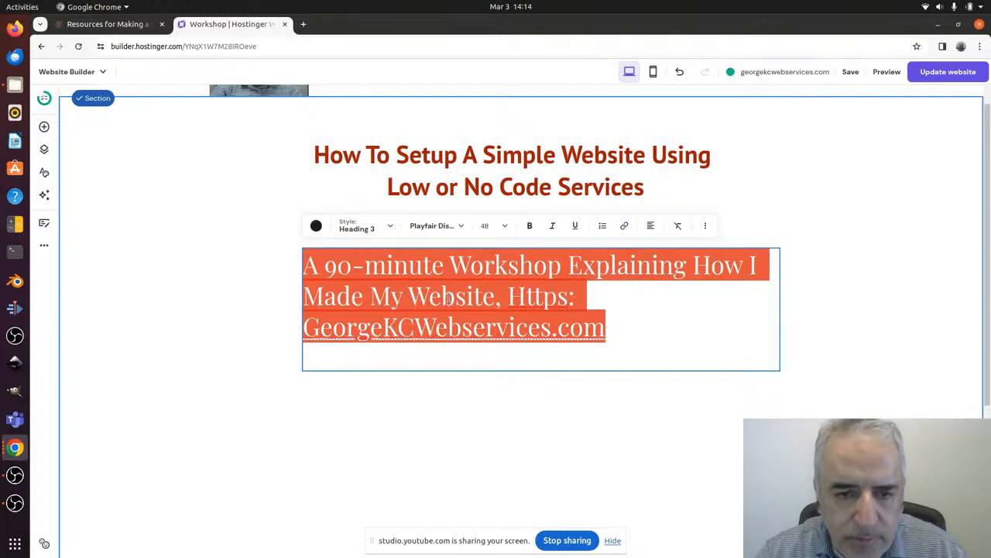
{"action": "left_click", "coordinate": [457, 226]}
{"action": "mouse_move", "coordinate": [439, 322]}
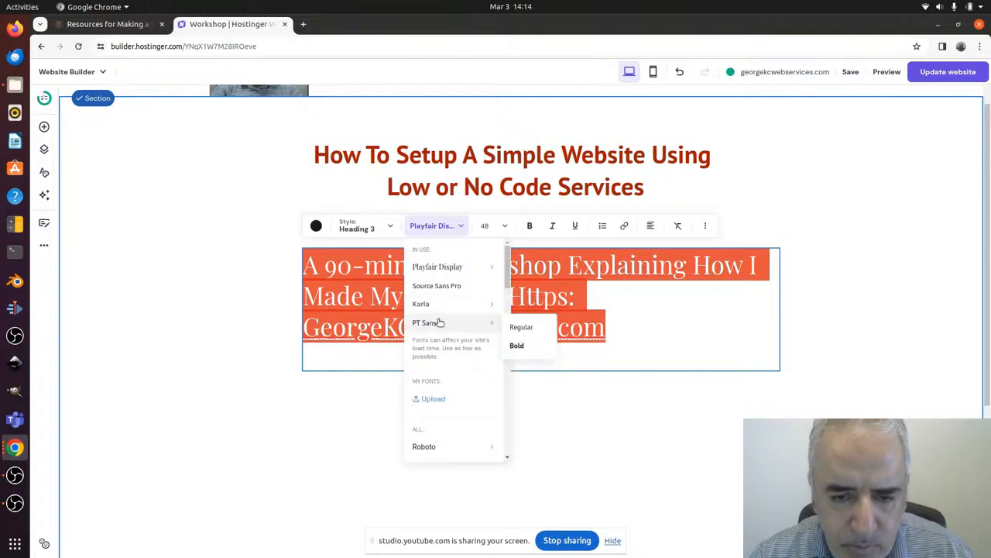
{"action": "left_click", "coordinate": [519, 345]}
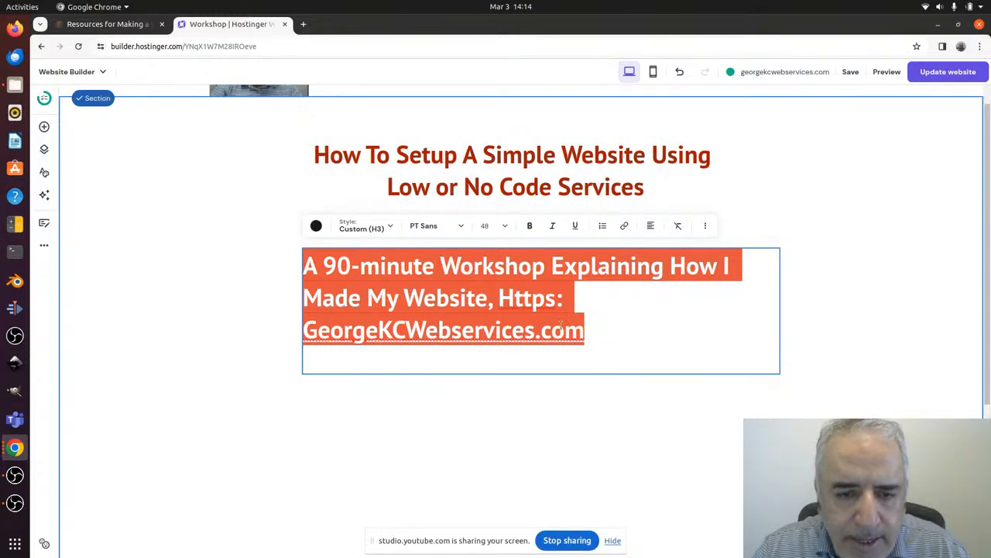
{"action": "left_click", "coordinate": [385, 227]}
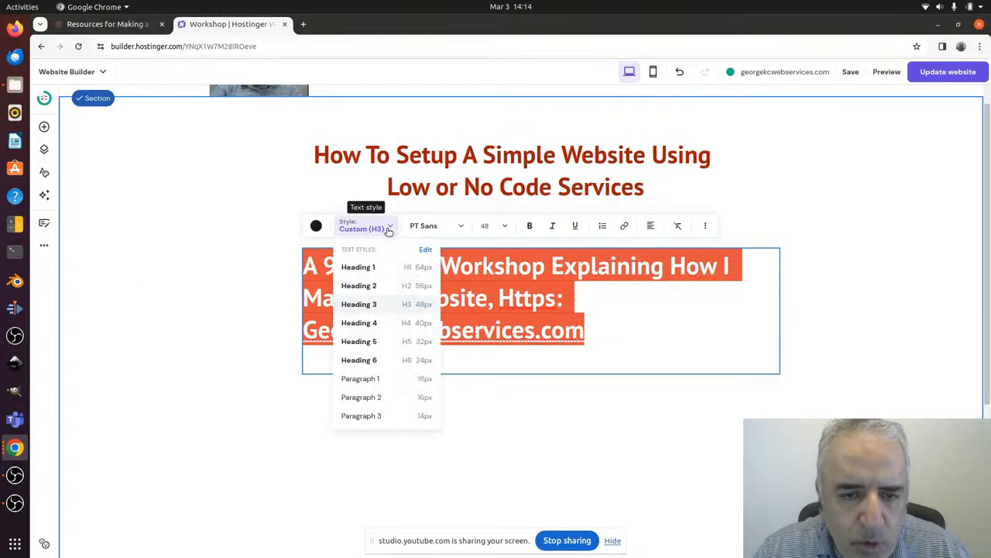
- Restyle the subtitle as 40px Heading 4 in bold PT Sans, then select its URL part
{"action": "left_click", "coordinate": [371, 324]}
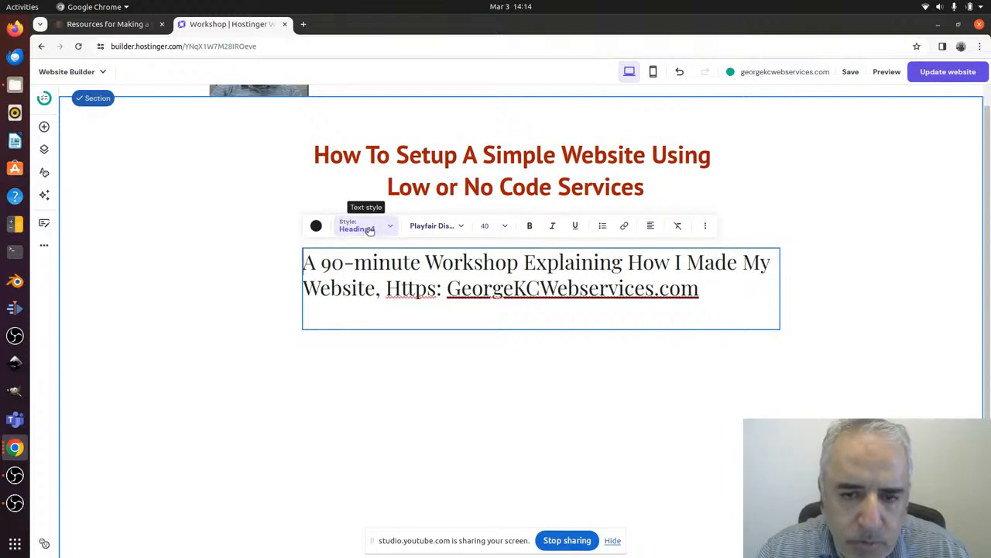
{"action": "left_click_drag", "start_coordinate": [304, 263], "coordinate": [767, 288]}
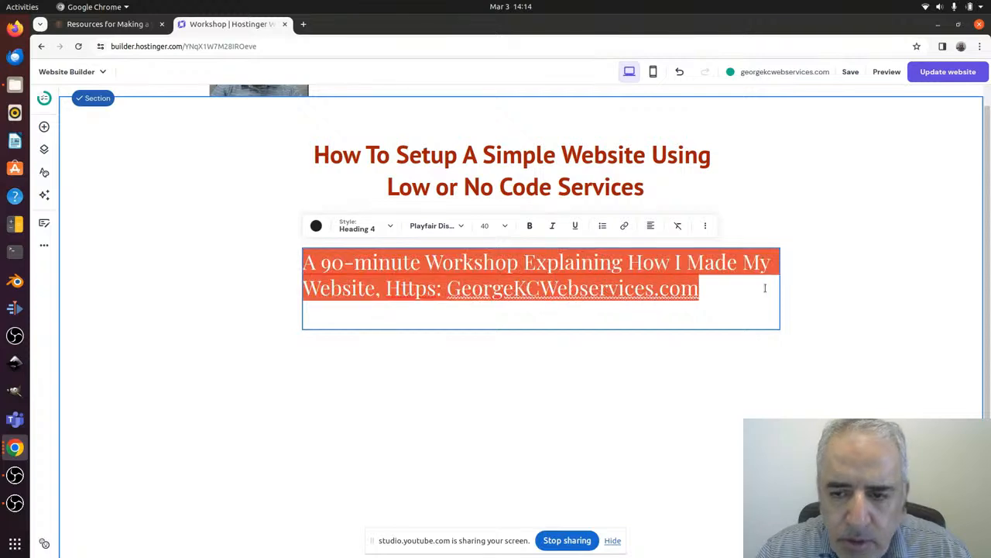
{"action": "left_click", "coordinate": [460, 226]}
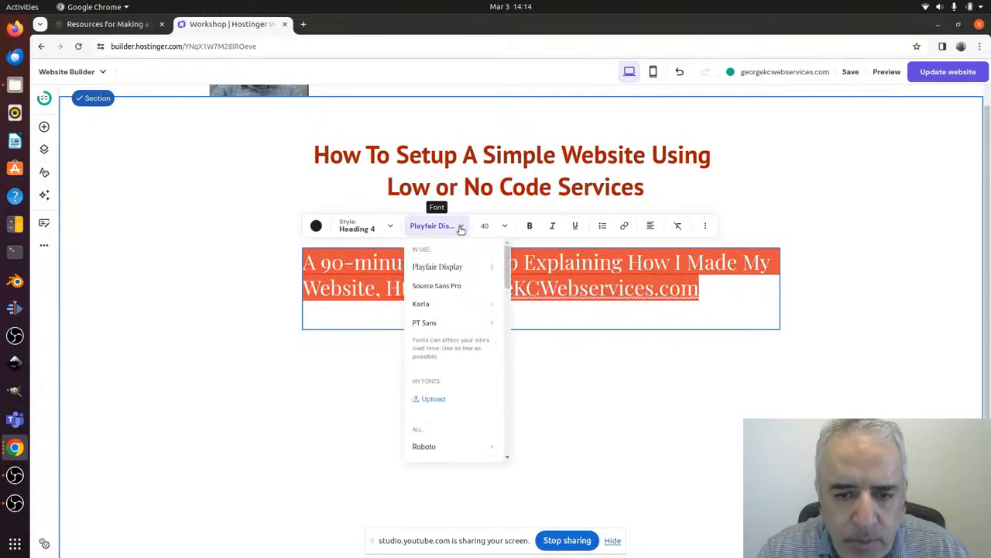
{"action": "mouse_move", "coordinate": [445, 323]}
{"action": "left_click", "coordinate": [516, 345]}
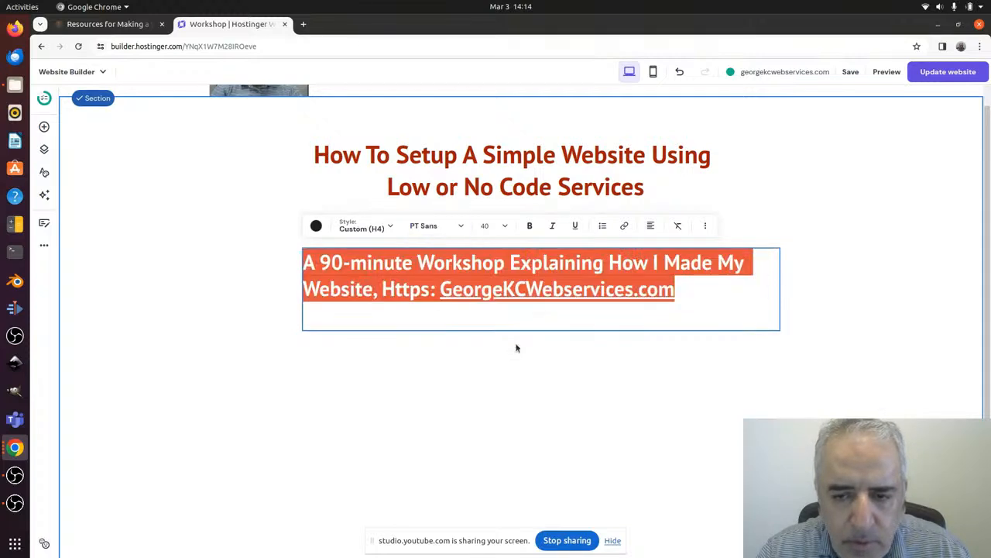
{"action": "left_click", "coordinate": [504, 317]}
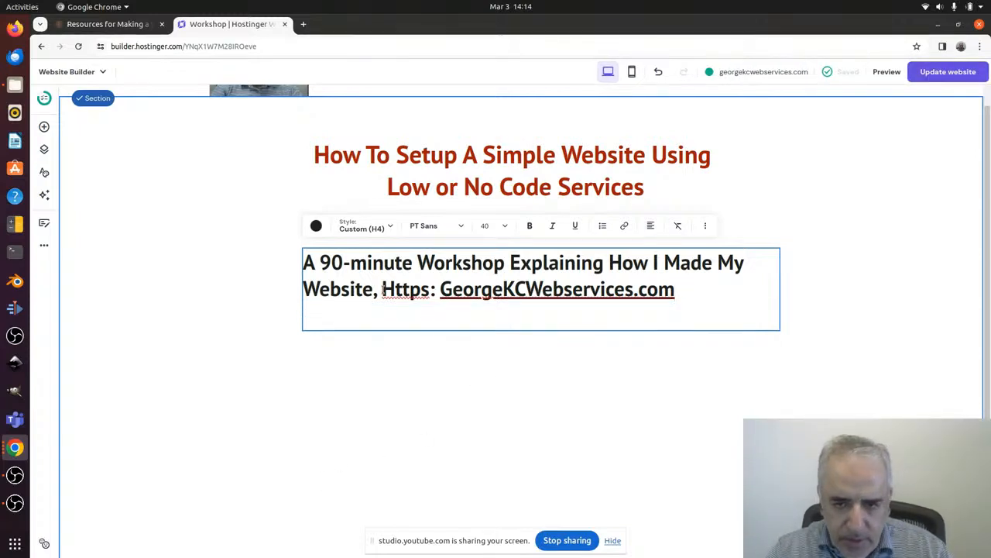
{"action": "left_click_drag", "start_coordinate": [384, 288], "coordinate": [686, 289]}
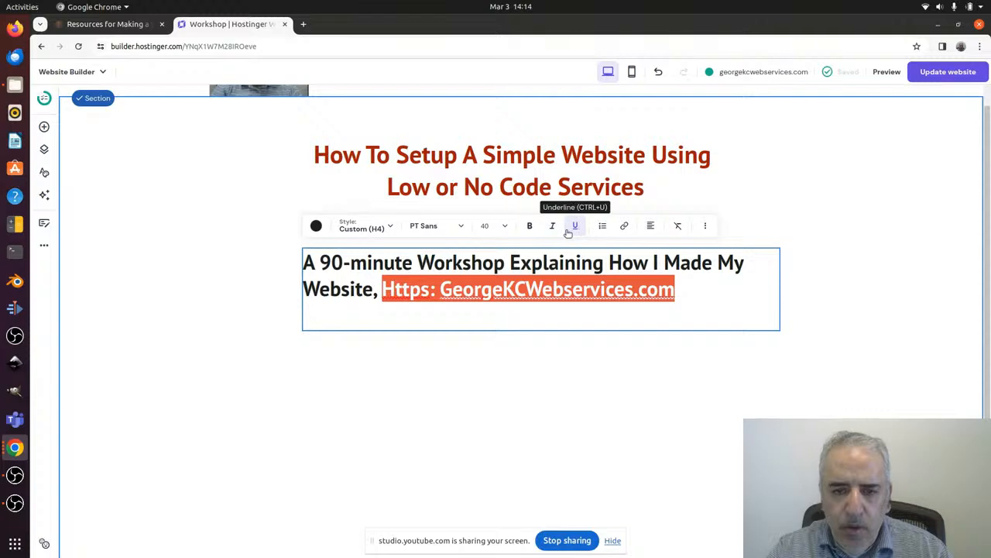
- Color the selected URL text blue
{"action": "left_click", "coordinate": [316, 225]}
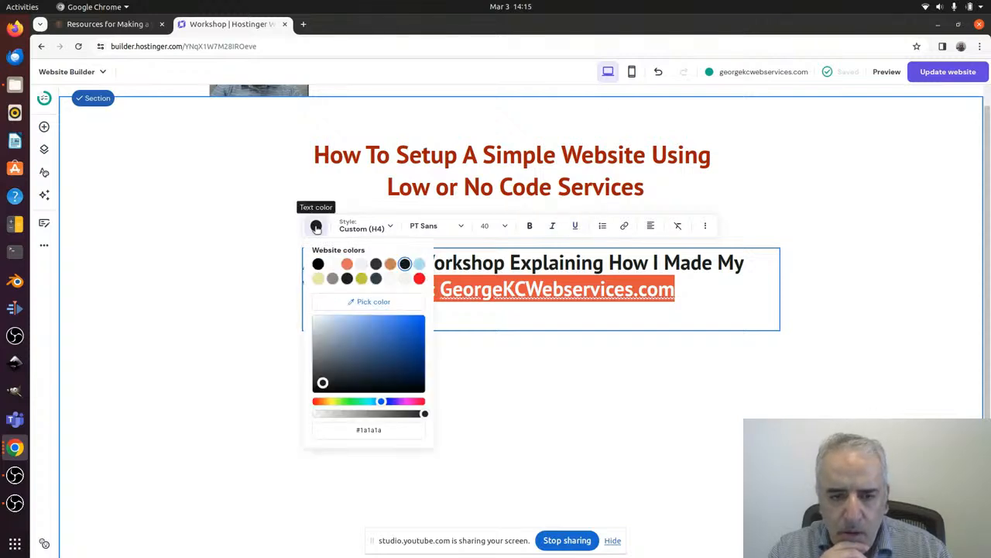
{"action": "left_click", "coordinate": [418, 323]}
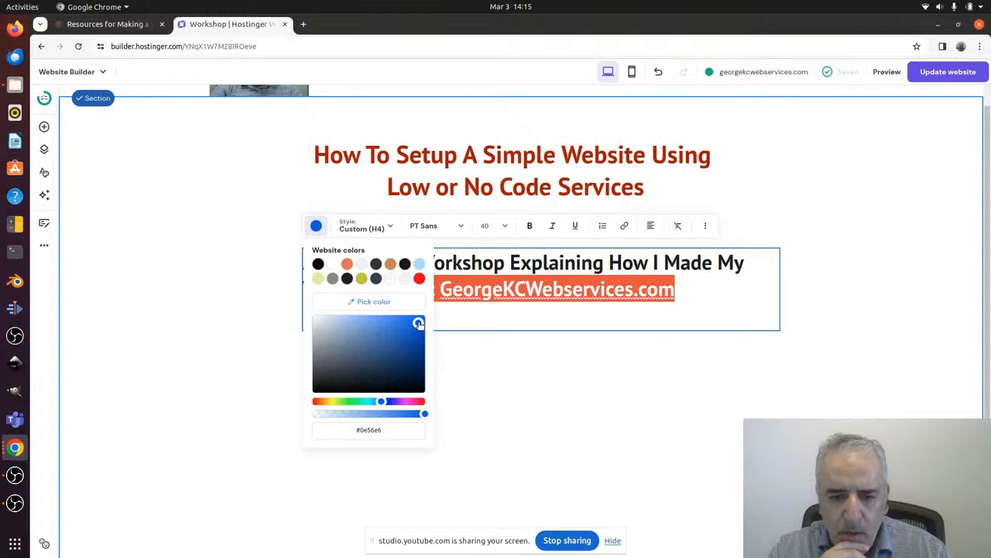
{"action": "left_click", "coordinate": [484, 349]}
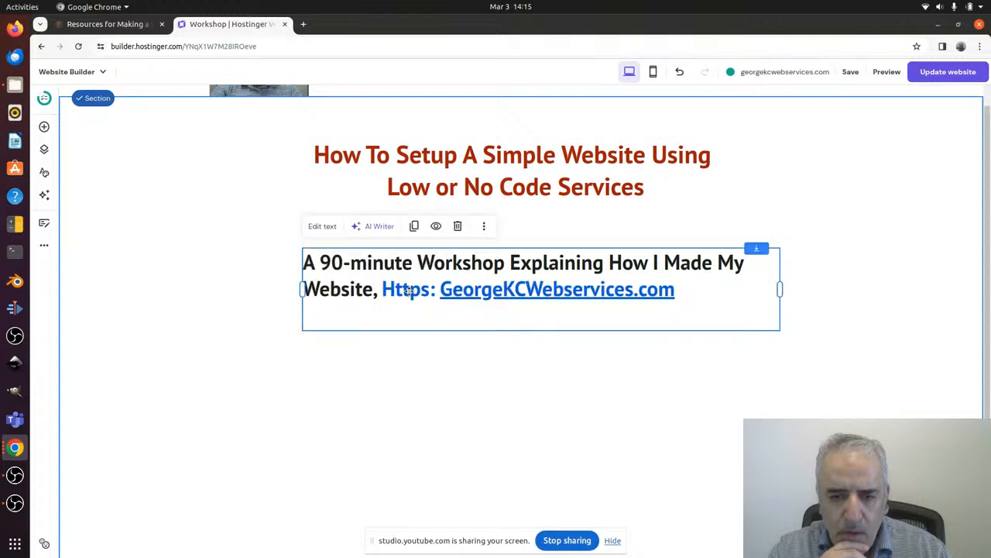
- Underline the full 'Https: GeorgeKCWebservices.com' address in the subtitle
{"action": "double_click", "coordinate": [450, 295]}
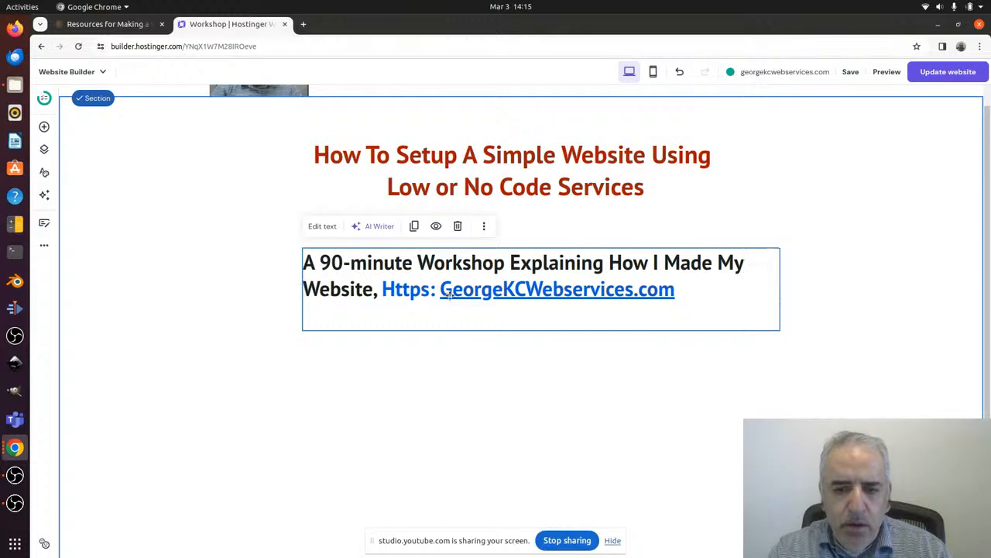
{"action": "double_click", "coordinate": [447, 292]}
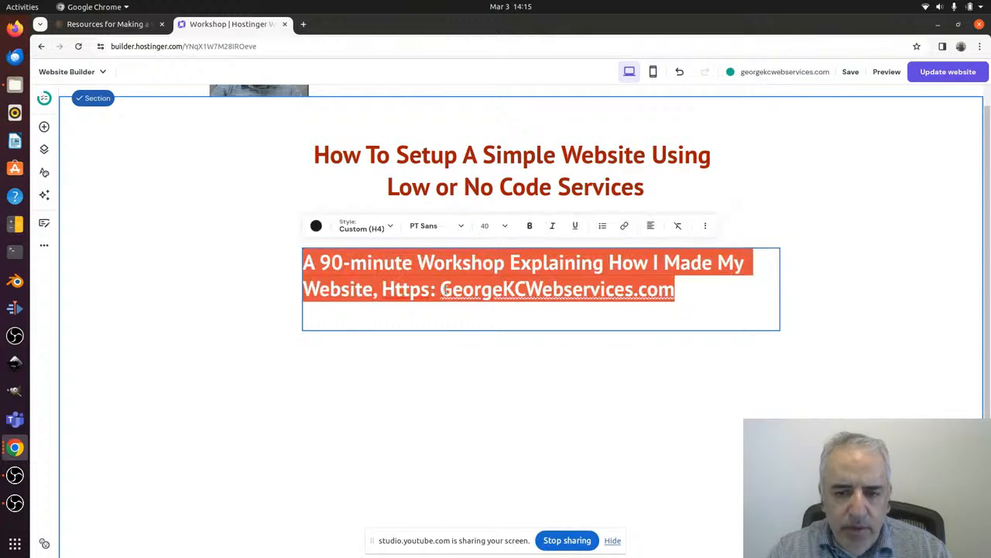
{"action": "left_click", "coordinate": [445, 289]}
{"action": "left_click_drag", "start_coordinate": [440, 289], "coordinate": [693, 289]}
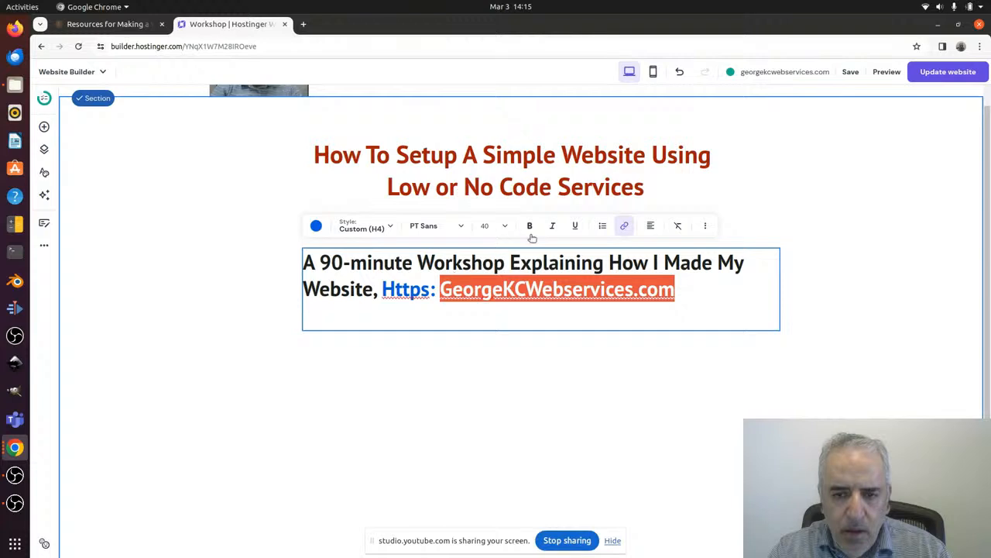
{"action": "left_click", "coordinate": [575, 230]}
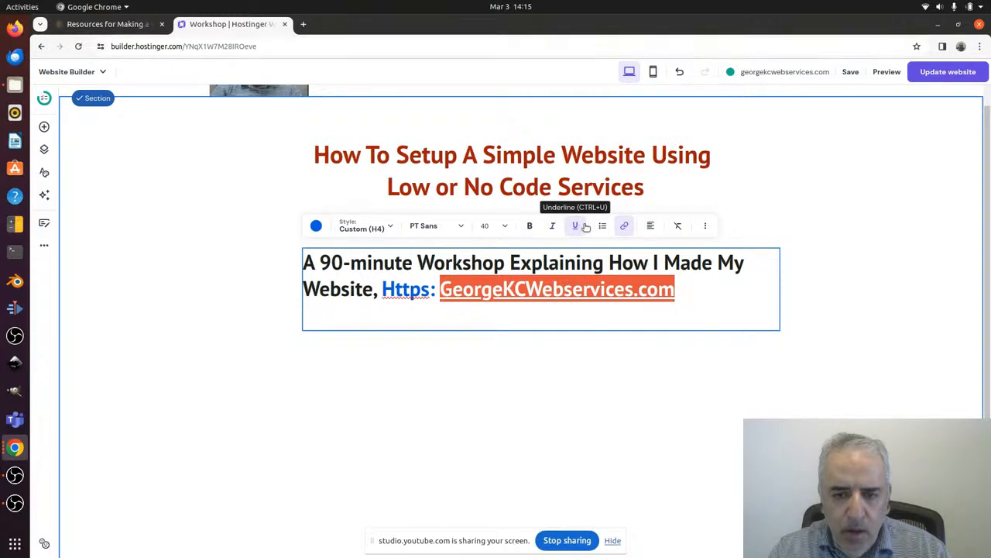
{"action": "left_click", "coordinate": [439, 293]}
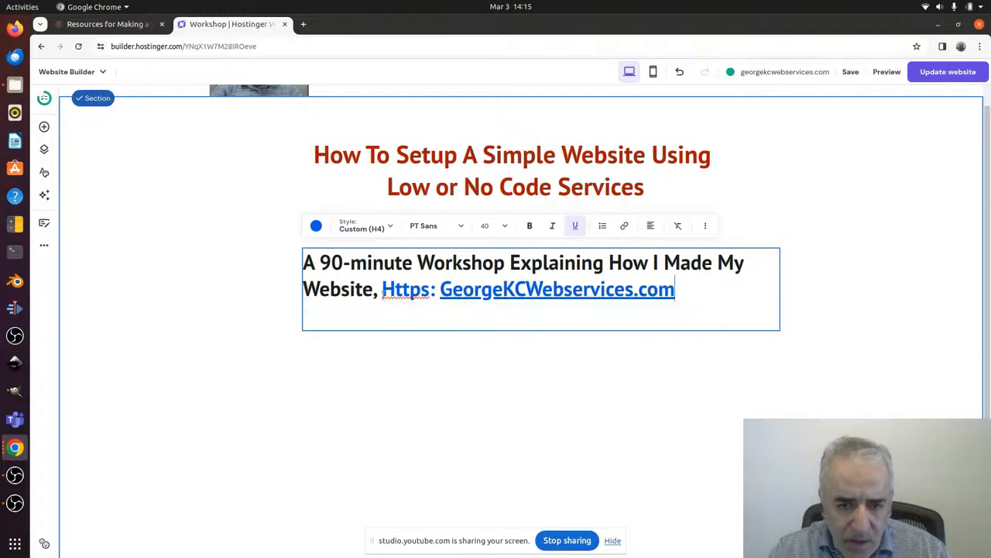
{"action": "left_click_drag", "start_coordinate": [383, 290], "coordinate": [680, 287]}
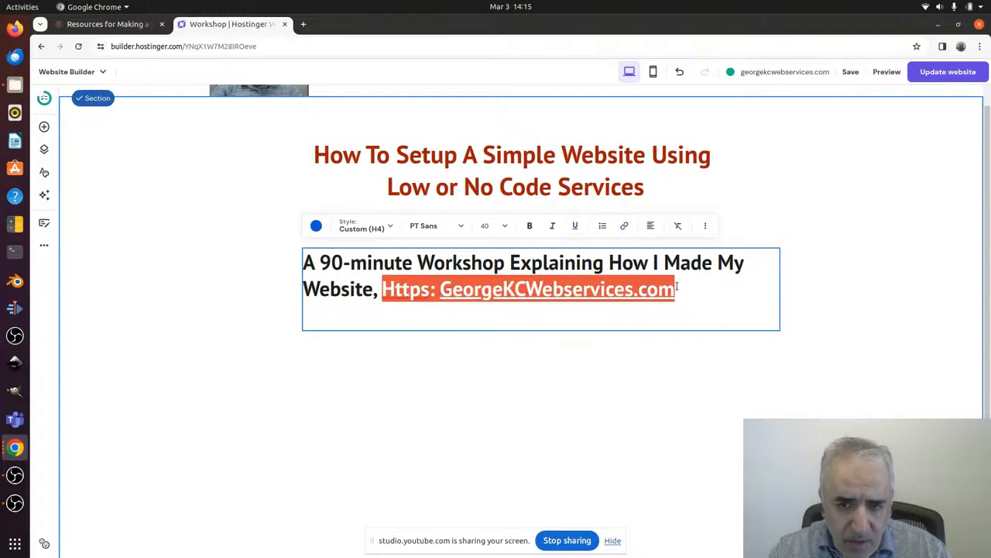
{"action": "left_click", "coordinate": [551, 228]}
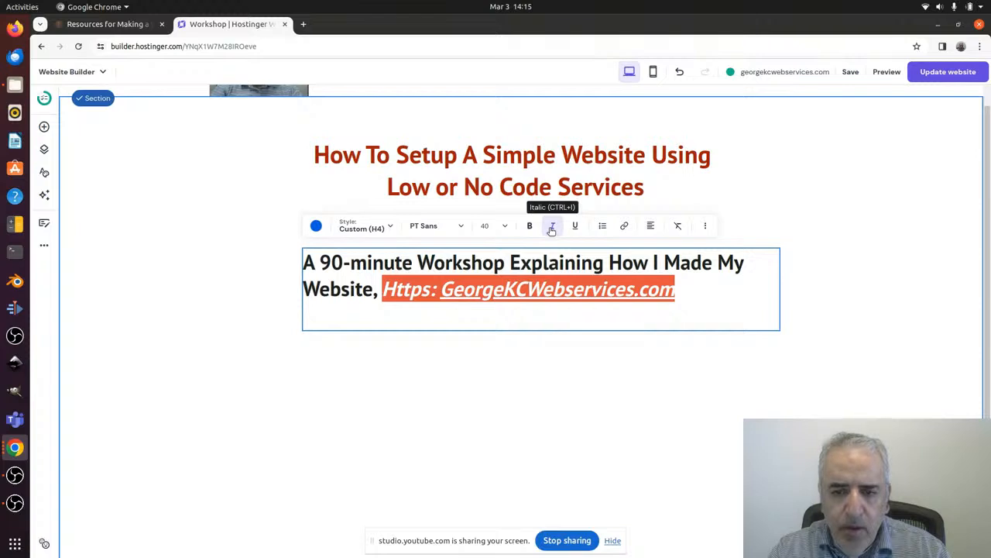
{"action": "left_click", "coordinate": [552, 228]}
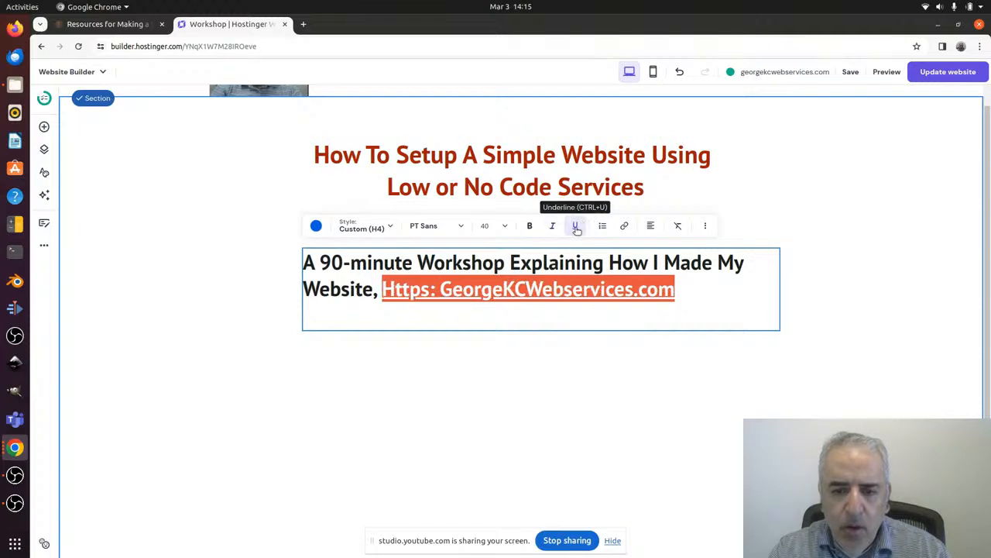
{"action": "left_click", "coordinate": [576, 230]}
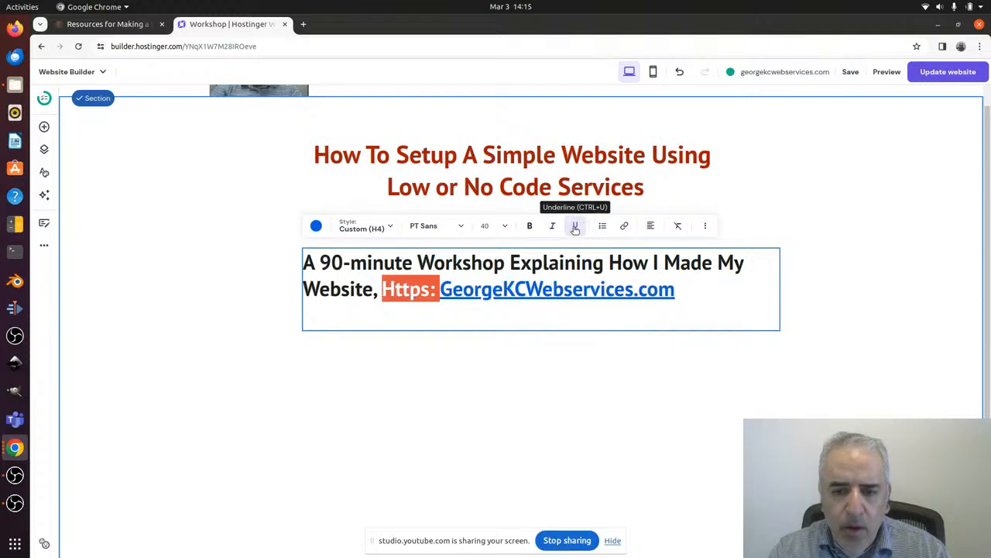
{"action": "left_click", "coordinate": [575, 229]}
{"action": "left_click", "coordinate": [687, 304]}
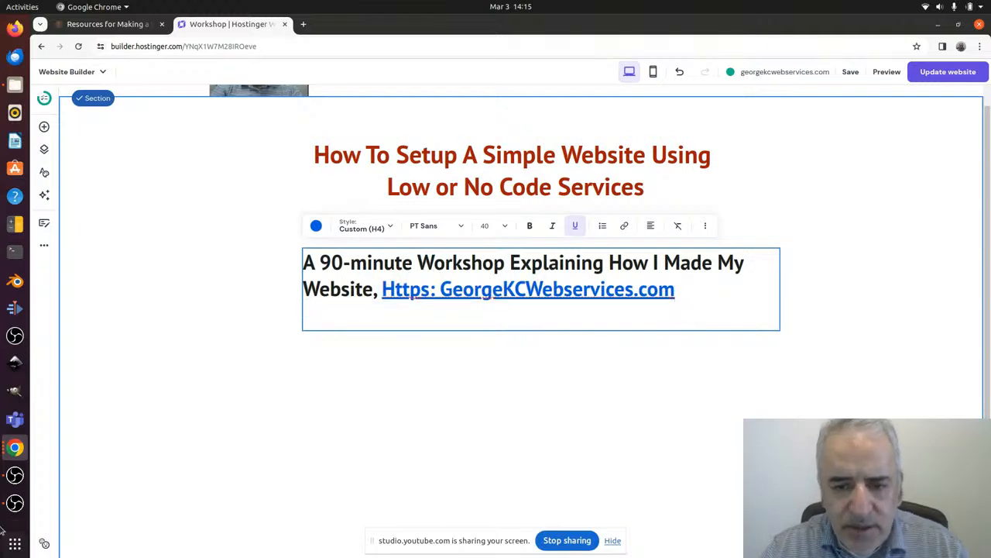
- Remove a stray empty line after the subtitle and close subtitle editing
{"action": "left_click", "coordinate": [680, 292]}
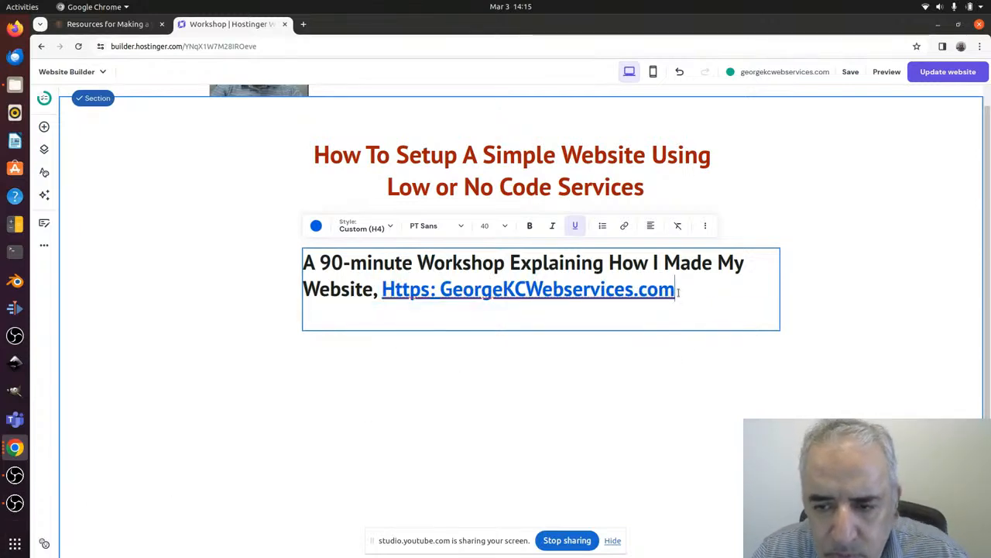
{"action": "key", "text": "Return"}
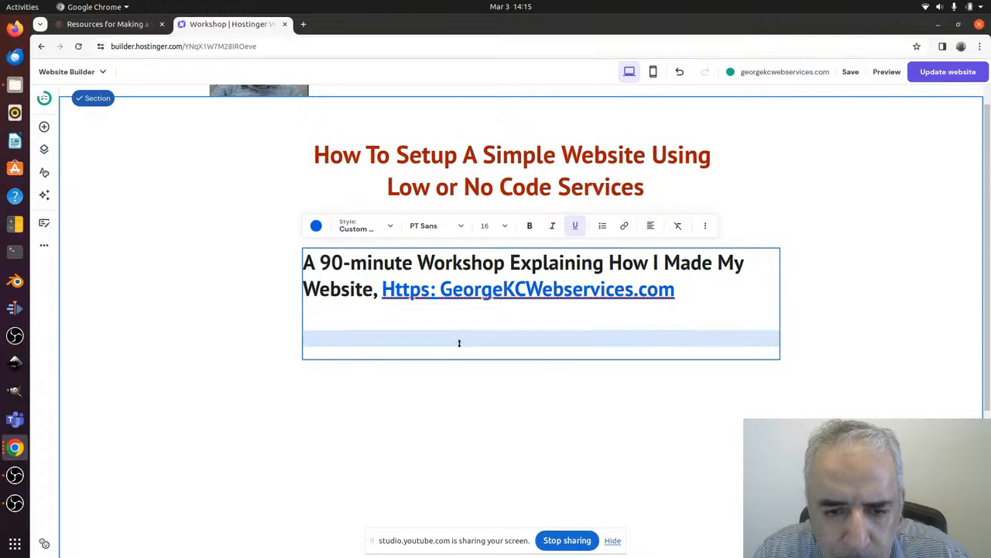
{"action": "key", "text": "BackSpace"}
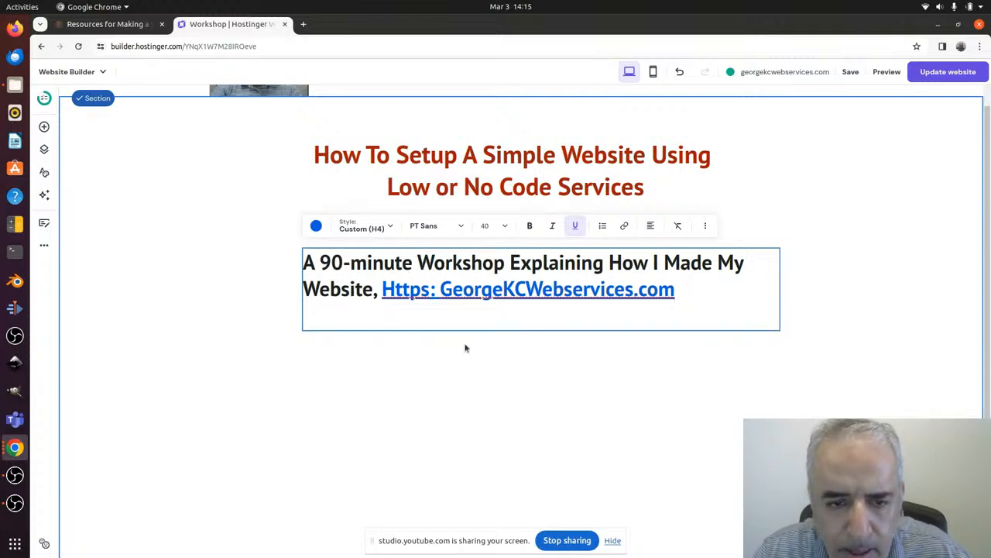
{"action": "left_click", "coordinate": [215, 243]}
{"action": "left_click", "coordinate": [215, 243]}
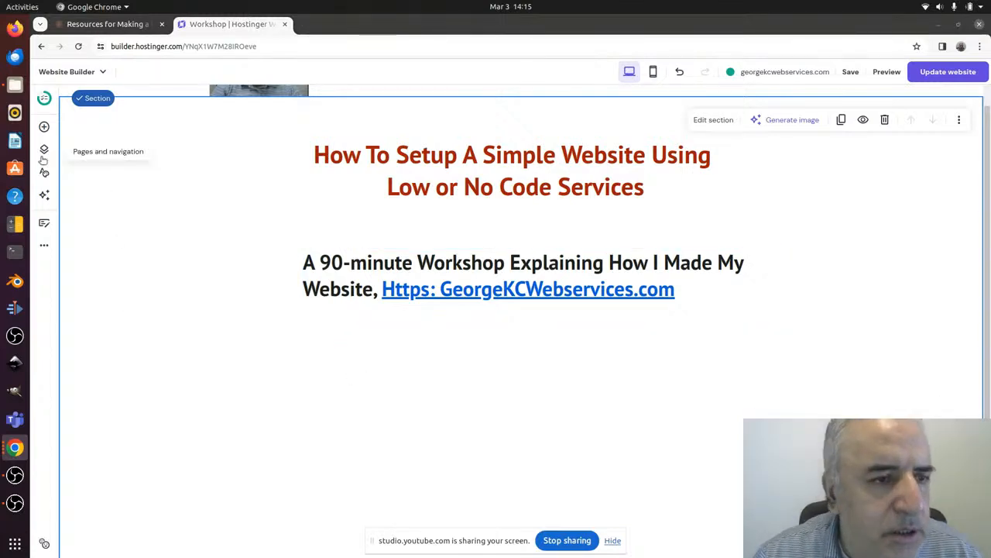
- Add a new text box and paste the workshop details over its placeholder
{"action": "left_click", "coordinate": [44, 128]}
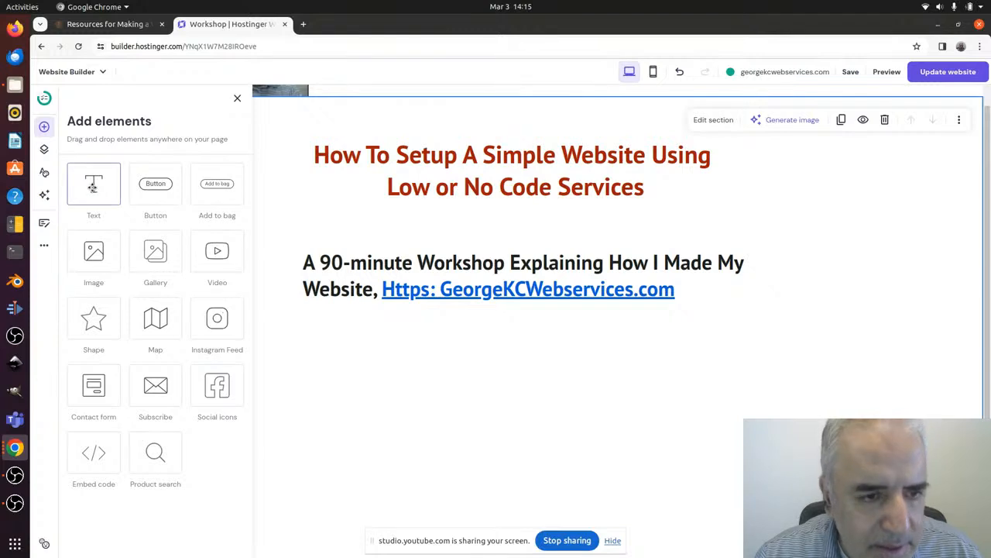
{"action": "left_click", "coordinate": [92, 184]}
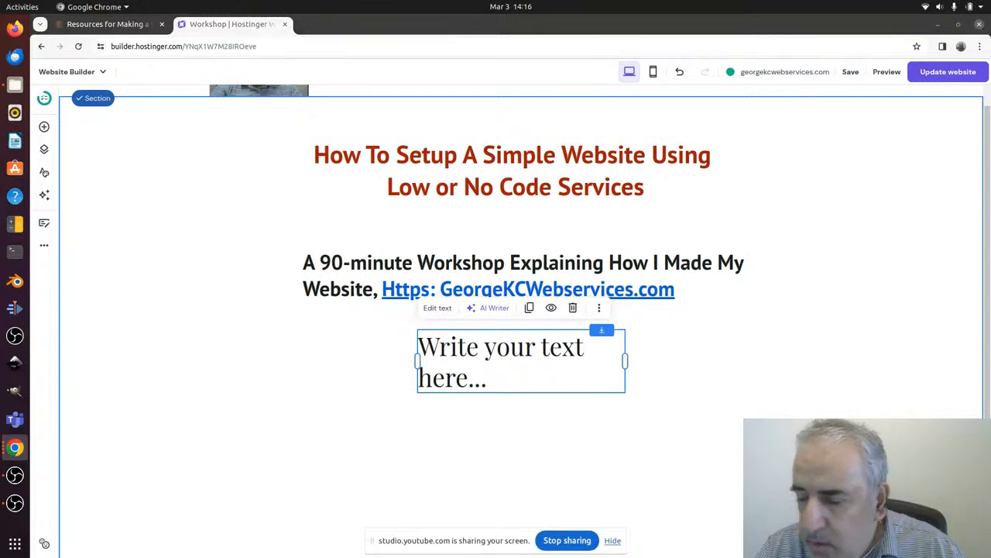
{"action": "left_click", "coordinate": [437, 307]}
{"action": "left_click_drag", "start_coordinate": [487, 378], "coordinate": [419, 346]}
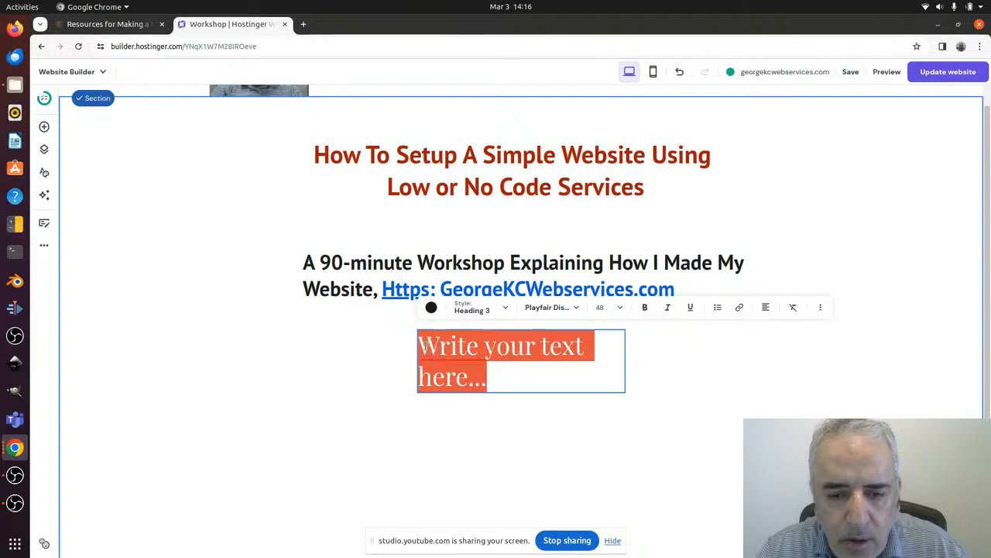
{"action": "type", "text": "Workshop Details: date: Tuesday, March 19th Time: 7:00 p.m. U.S. C.S.T. Location: Online Live (Link sent by email) One-time fee: 10.00 $ U.S."}
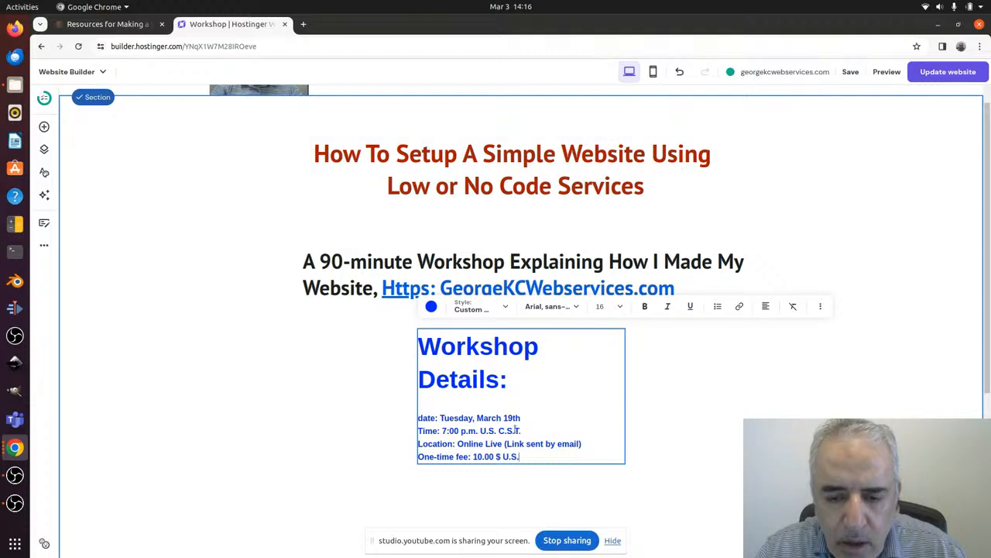
{"action": "left_click", "coordinate": [291, 400]}
- Position the workshop details box below the subtitle
{"action": "left_click", "coordinate": [473, 398]}
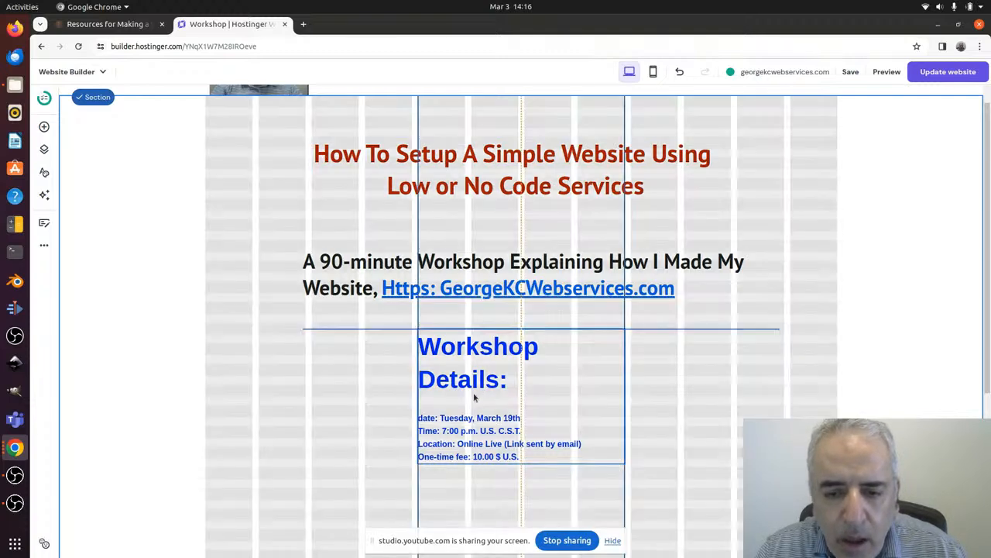
{"action": "left_click_drag", "start_coordinate": [472, 384], "coordinate": [373, 351]}
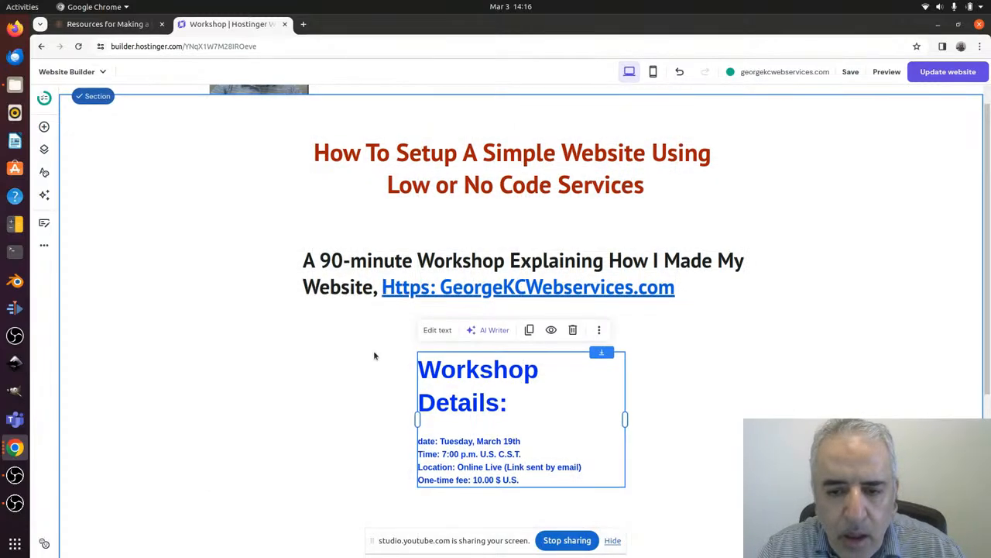
{"action": "scroll", "coordinate": [388, 355], "scroll_direction": "down", "scroll_amount": 3}
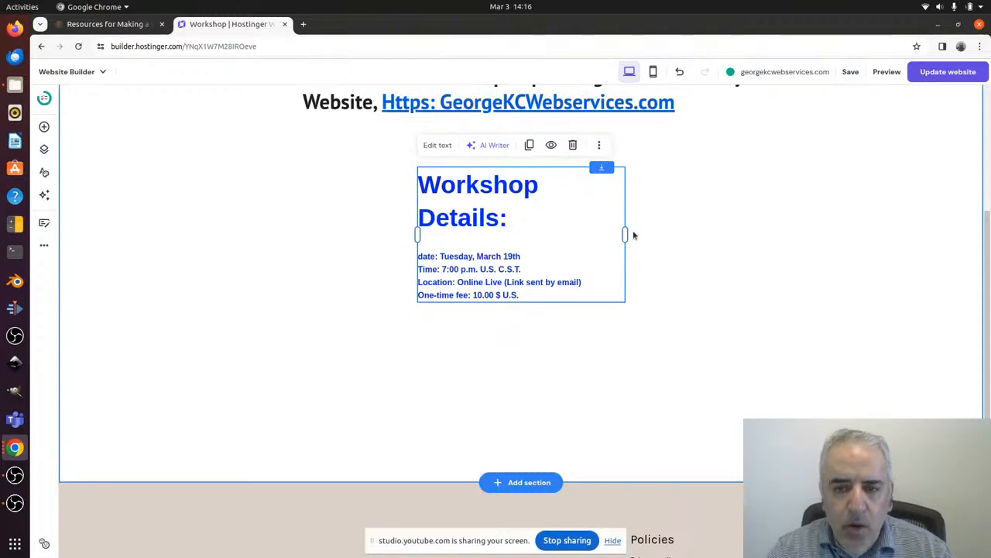
{"action": "left_click", "coordinate": [476, 195]}
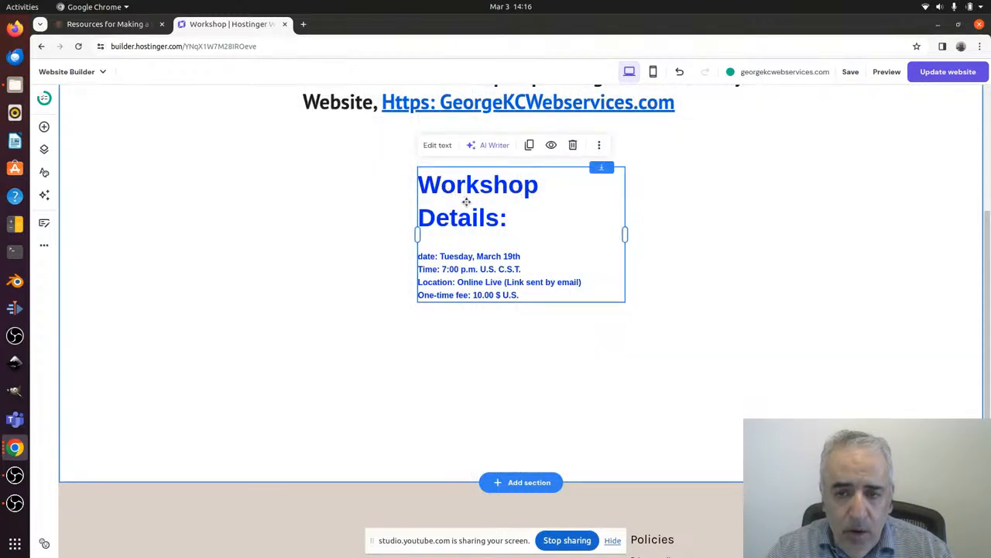
{"action": "left_click_drag", "start_coordinate": [525, 217], "coordinate": [500, 233]}
- Drag the Workshop Details box's right edge wider so 'Workshop Details:' fits one line
{"action": "scroll", "coordinate": [374, 272], "scroll_direction": "up", "scroll_amount": 1}
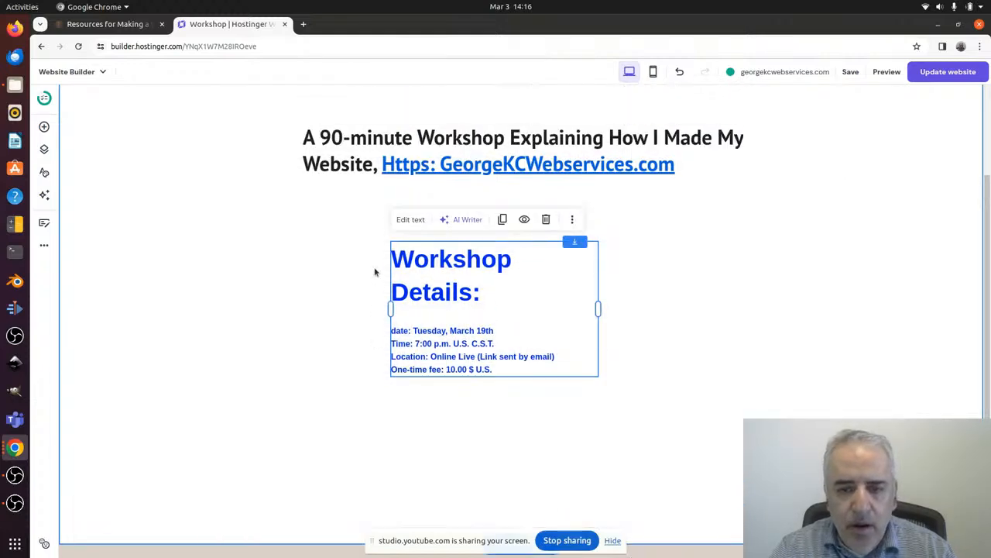
{"action": "left_click", "coordinate": [283, 333]}
{"action": "scroll", "coordinate": [292, 346], "scroll_direction": "up", "scroll_amount": 3}
{"action": "scroll", "coordinate": [291, 348], "scroll_direction": "down", "scroll_amount": 2}
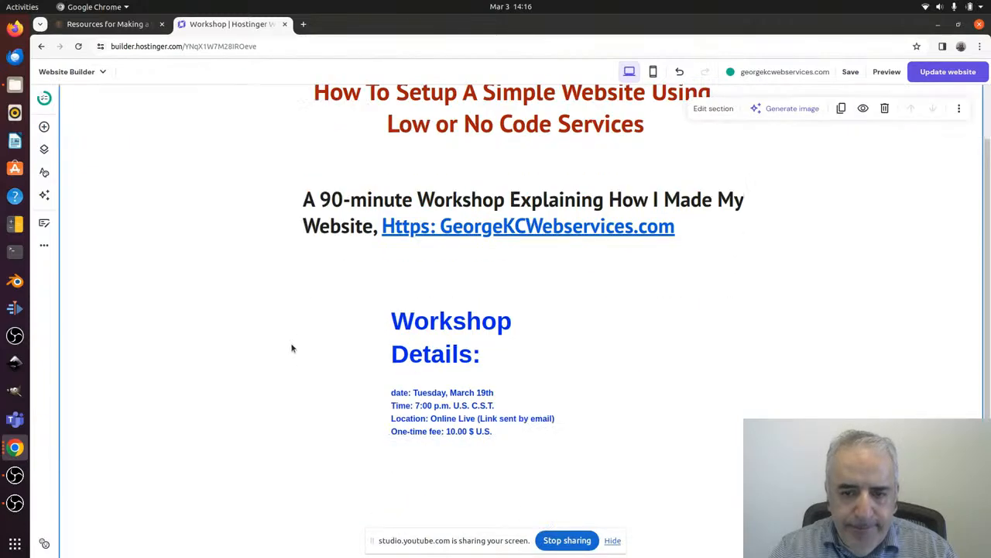
{"action": "left_click", "coordinate": [445, 334]}
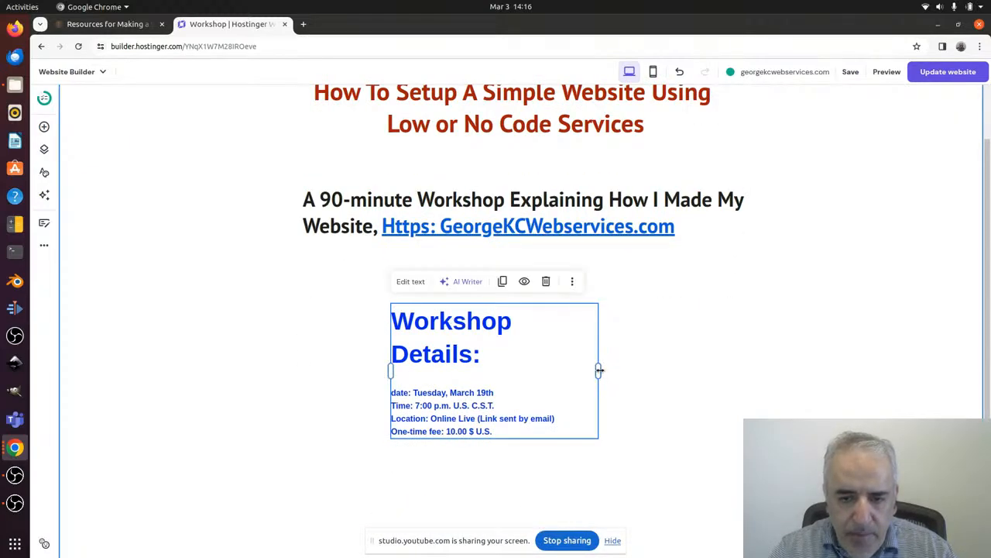
{"action": "left_click_drag", "start_coordinate": [599, 370], "coordinate": [617, 370]}
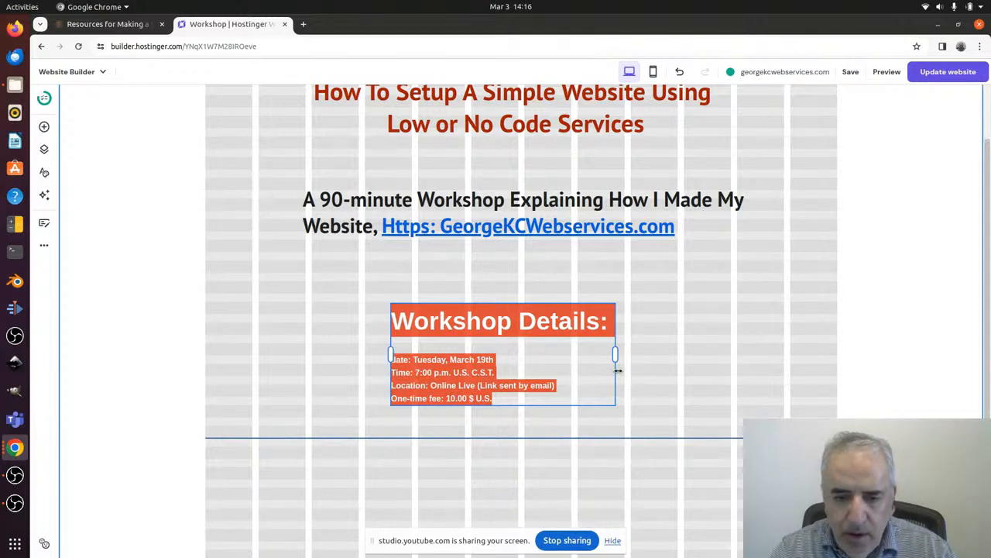
{"action": "left_click_drag", "start_coordinate": [617, 370], "coordinate": [617, 370]}
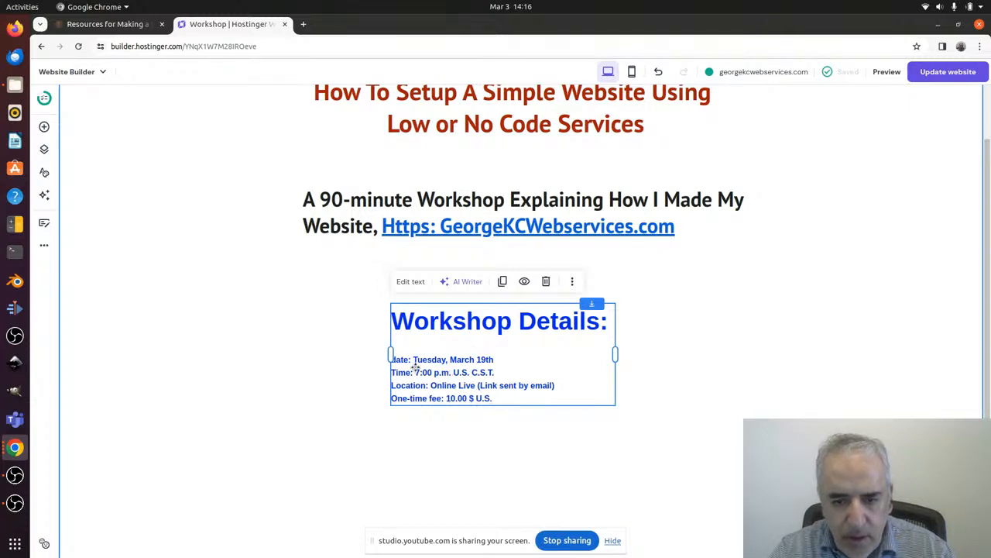
- Select all lines in the Workshop Details box and set them to center alignment
{"action": "triple_click", "coordinate": [393, 359]}
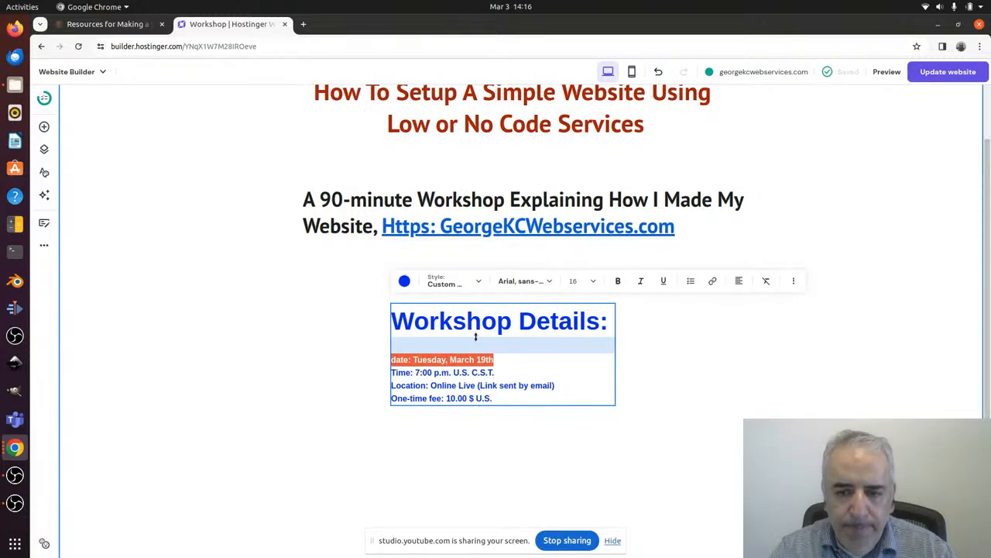
{"action": "key", "text": "ctrl+a"}
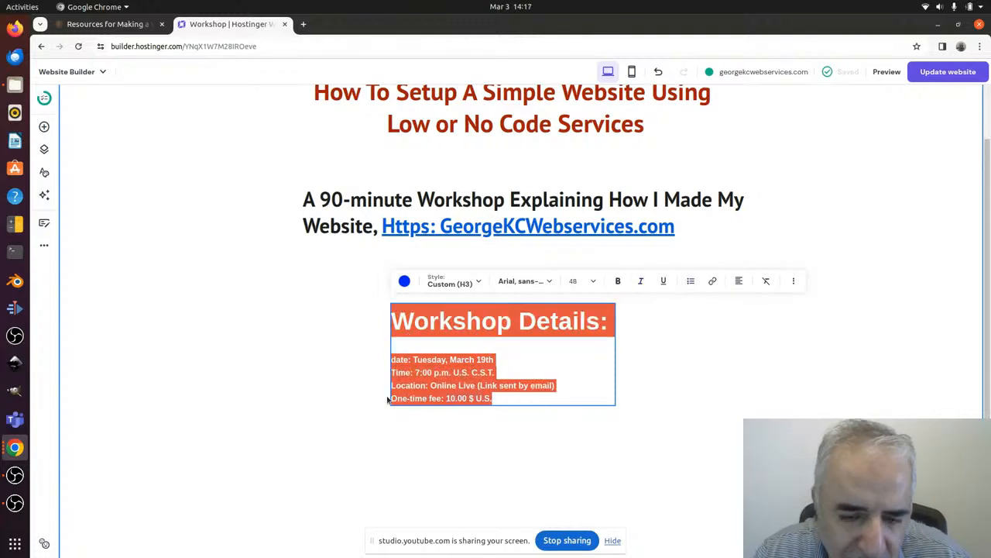
{"action": "left_click", "coordinate": [738, 283]}
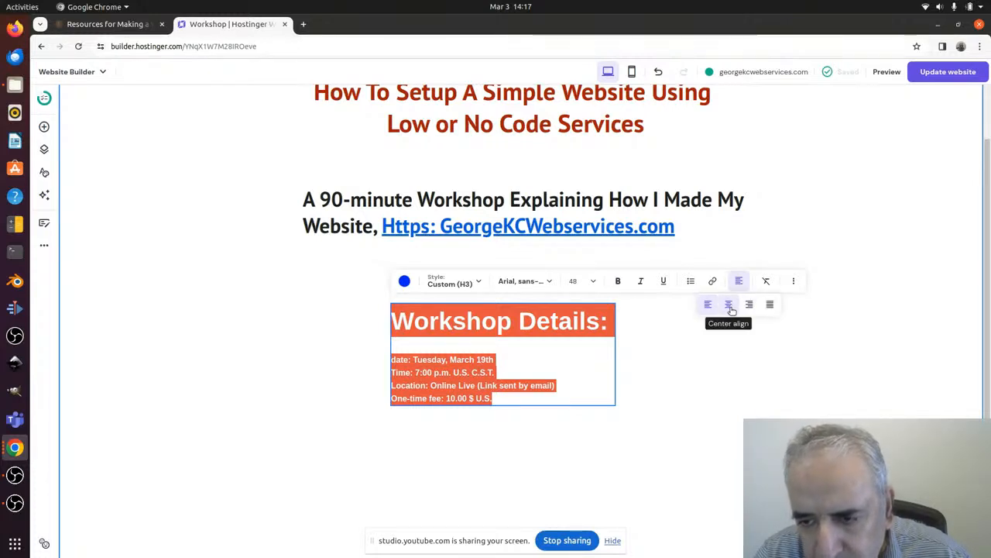
{"action": "left_click", "coordinate": [729, 307]}
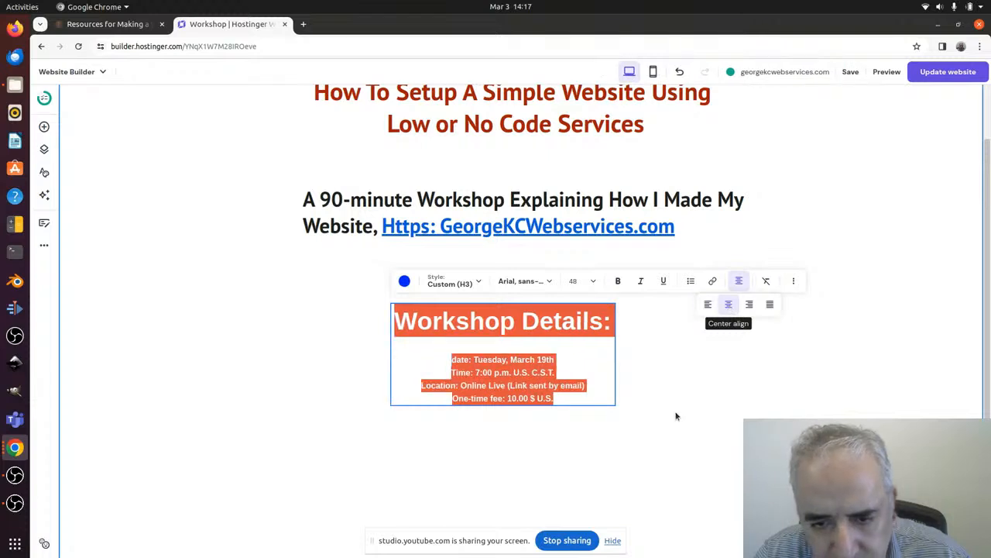
{"action": "key", "text": "Escape"}
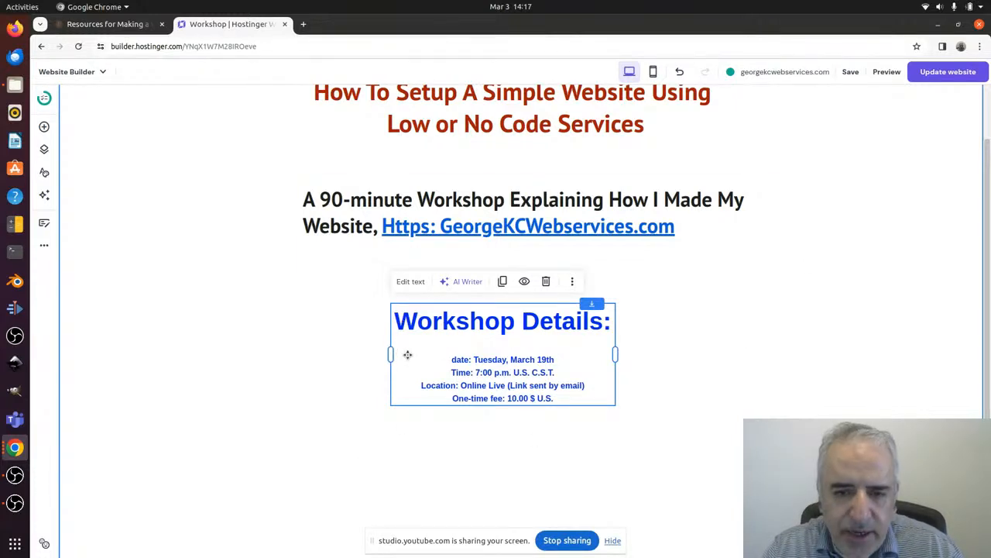
- Set the four workshop detail lines to font size 24
{"action": "left_click", "coordinate": [278, 360]}
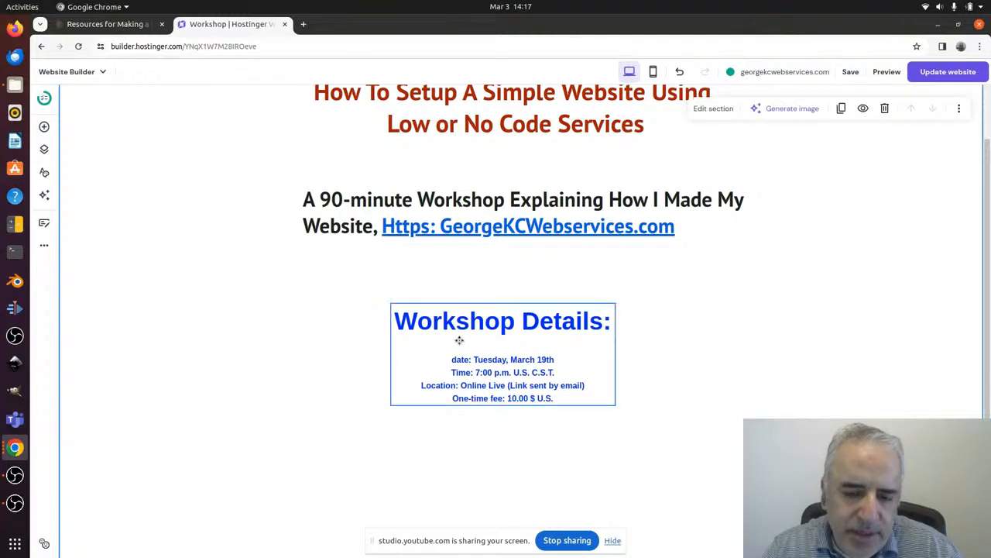
{"action": "left_click", "coordinate": [457, 364]}
{"action": "triple_click", "coordinate": [459, 366]}
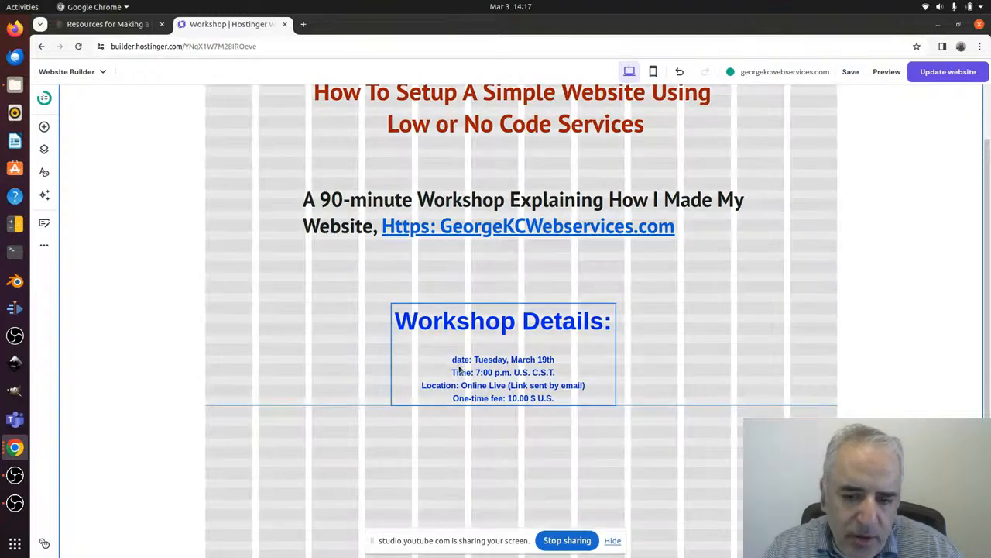
{"action": "left_click", "coordinate": [436, 353]}
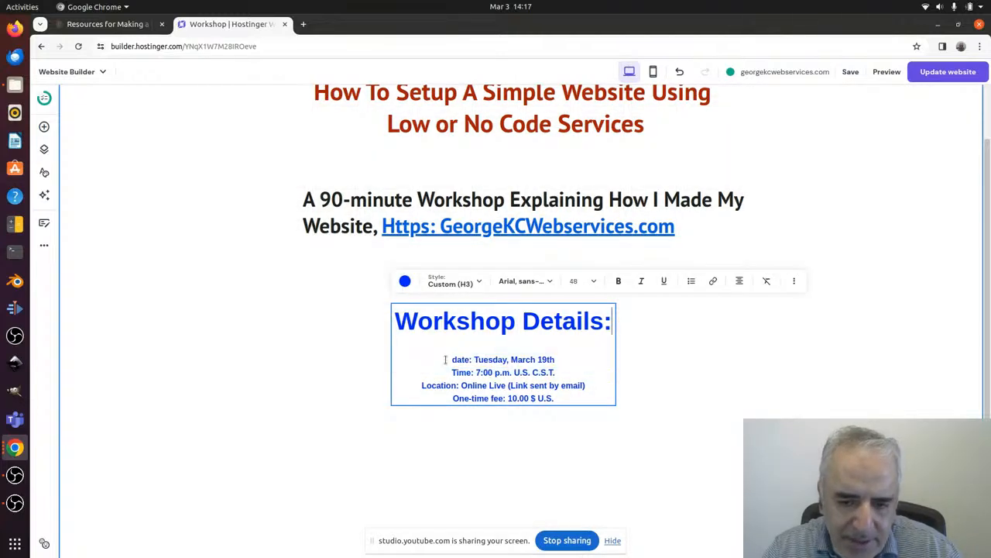
{"action": "left_click_drag", "start_coordinate": [452, 359], "coordinate": [588, 398]}
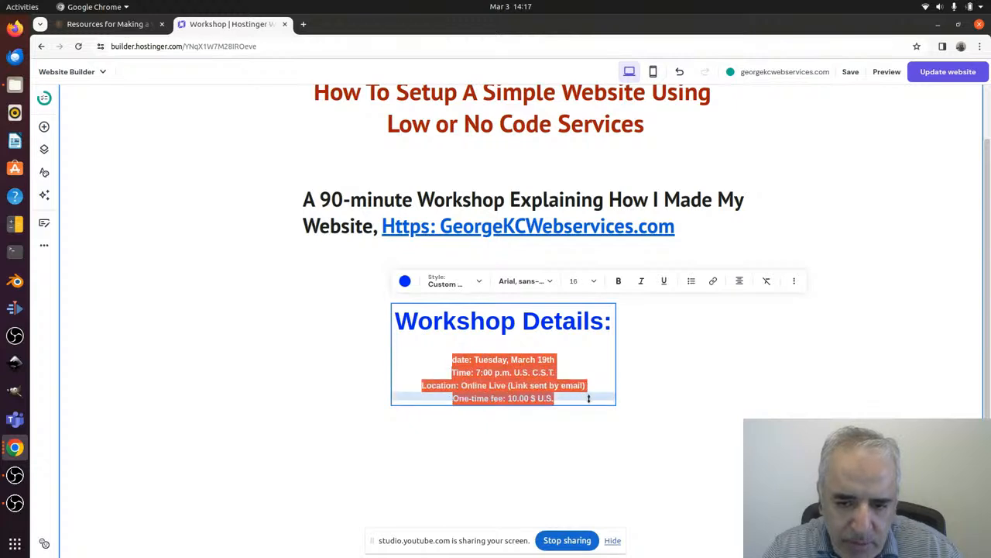
{"action": "left_click", "coordinate": [596, 281]}
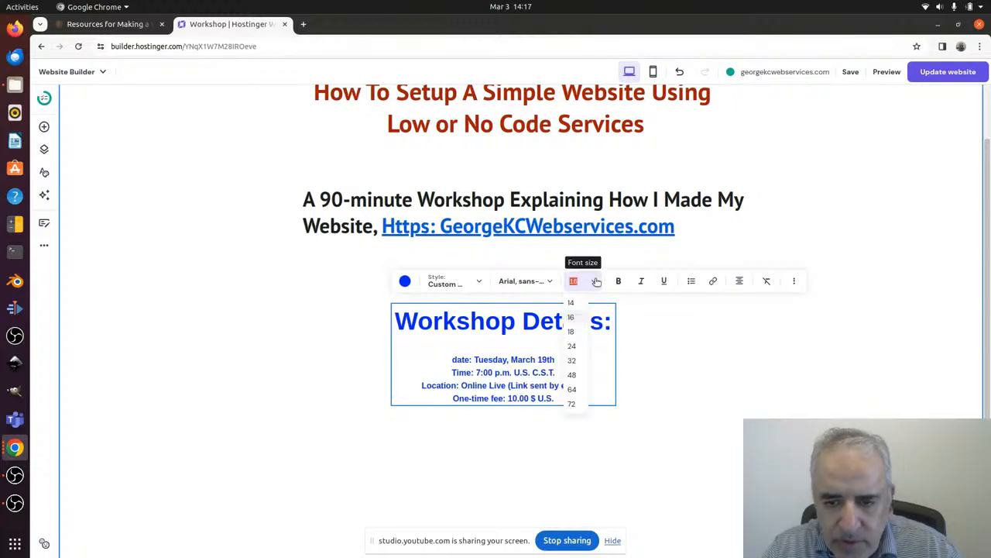
{"action": "left_click", "coordinate": [571, 332]}
{"action": "left_click", "coordinate": [593, 281]}
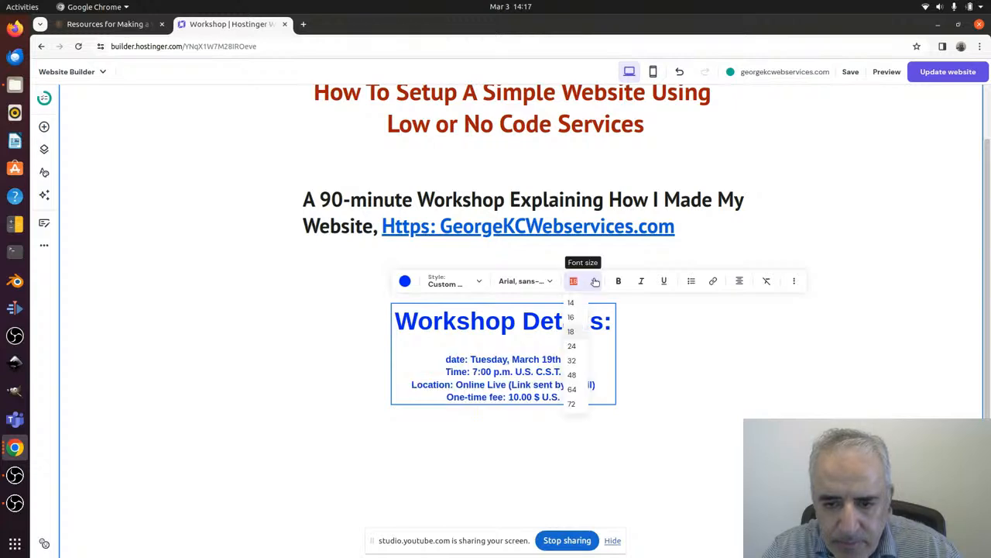
{"action": "left_click", "coordinate": [572, 349]}
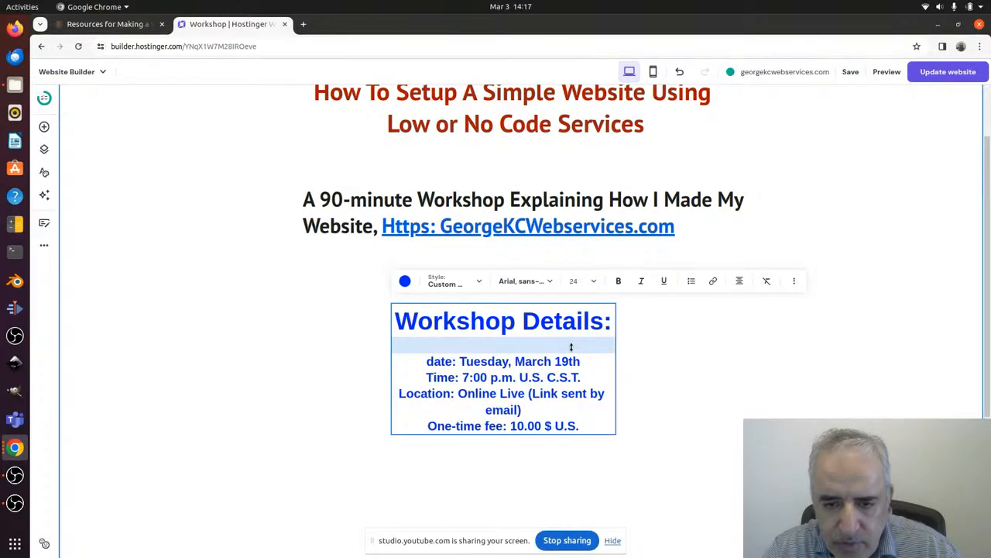
- Widen the Workshop Details box so each detail line fits
{"action": "left_click", "coordinate": [616, 363]}
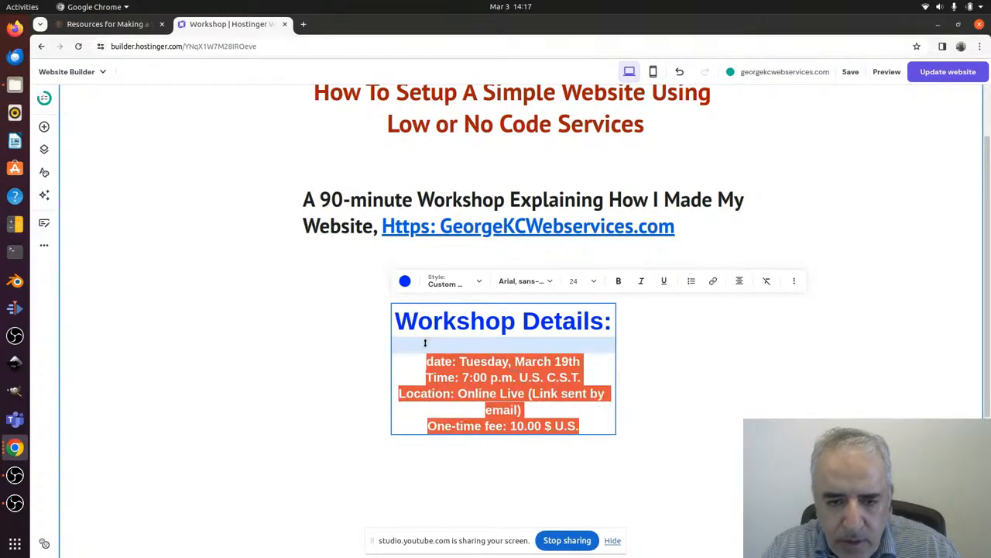
{"action": "key", "text": "Escape"}
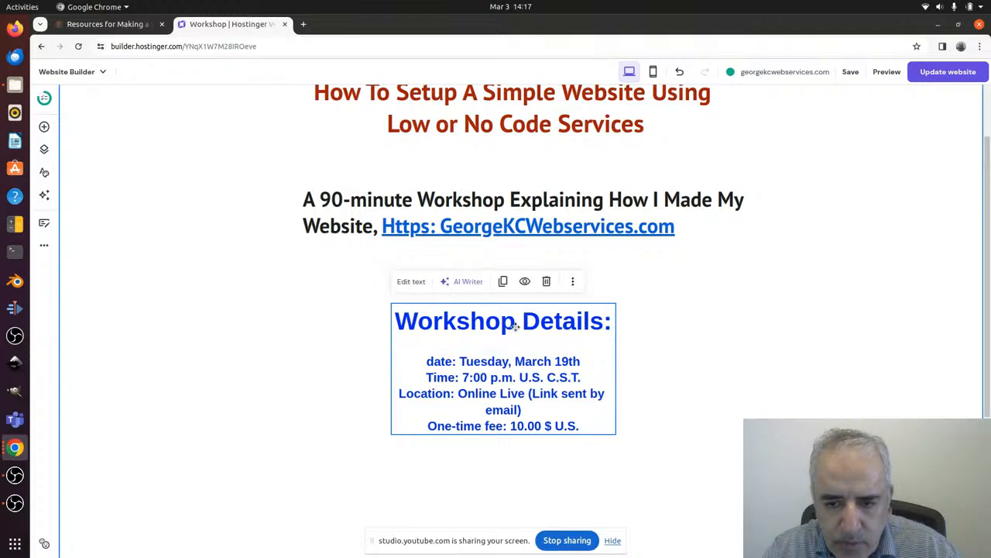
{"action": "left_click_drag", "start_coordinate": [616, 368], "coordinate": [643, 369]}
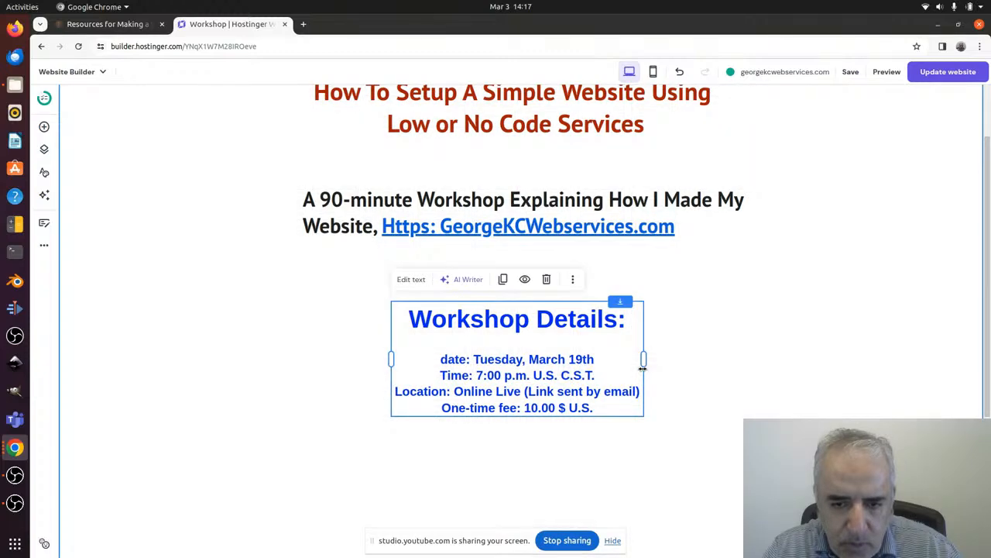
{"action": "left_click", "coordinate": [252, 352]}
{"action": "scroll", "coordinate": [272, 384], "scroll_direction": "down", "scroll_amount": 1}
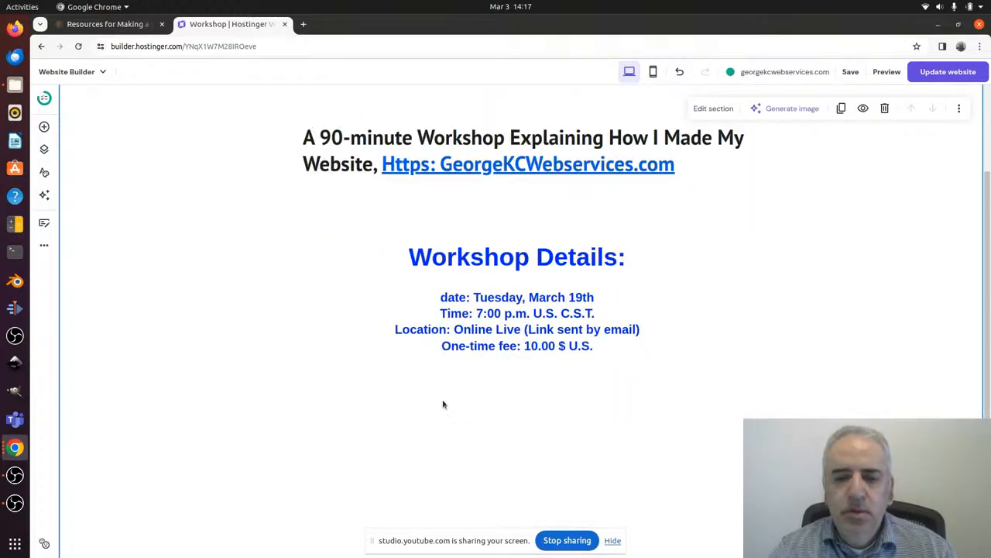
{"action": "scroll", "coordinate": [405, 361], "scroll_direction": "up", "scroll_amount": 3}
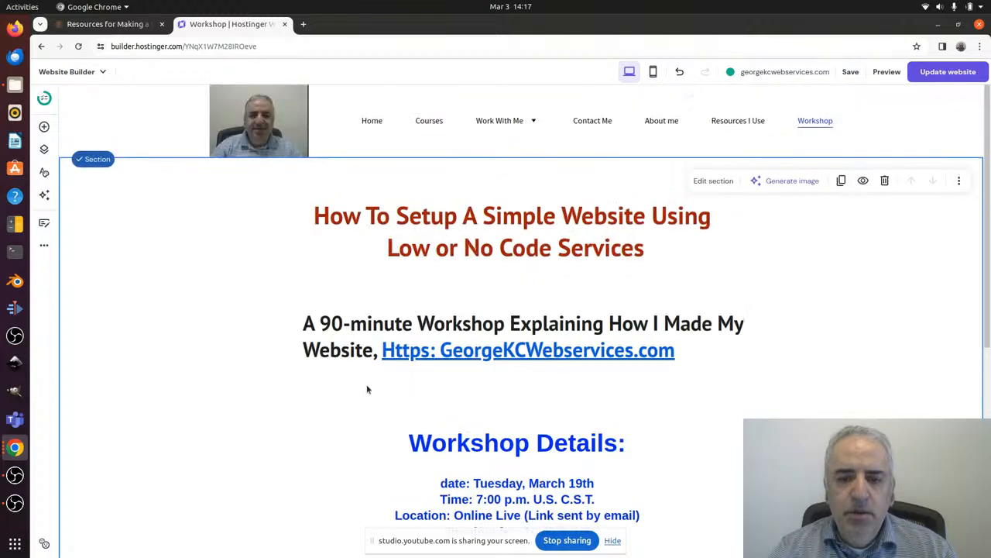
{"action": "scroll", "coordinate": [364, 400], "scroll_direction": "down", "scroll_amount": 2}
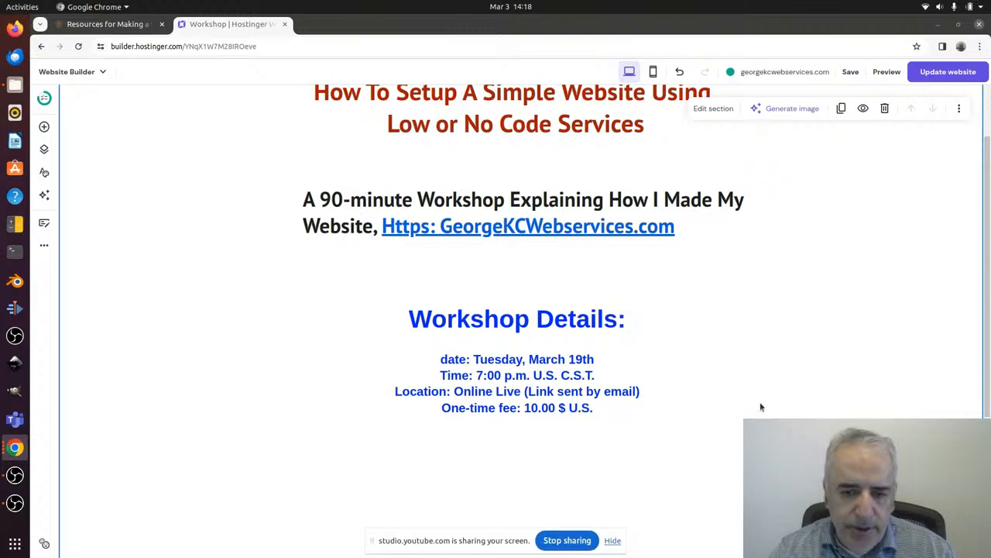
{"action": "scroll", "coordinate": [766, 399], "scroll_direction": "down", "scroll_amount": 3}
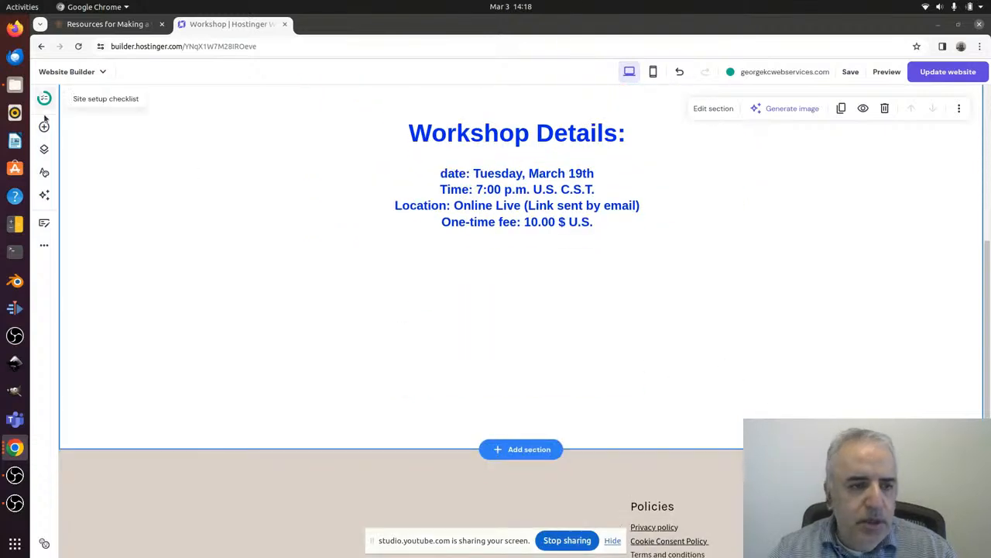
- Add a Text element just below the Workshop Details block
{"action": "left_click", "coordinate": [44, 126]}
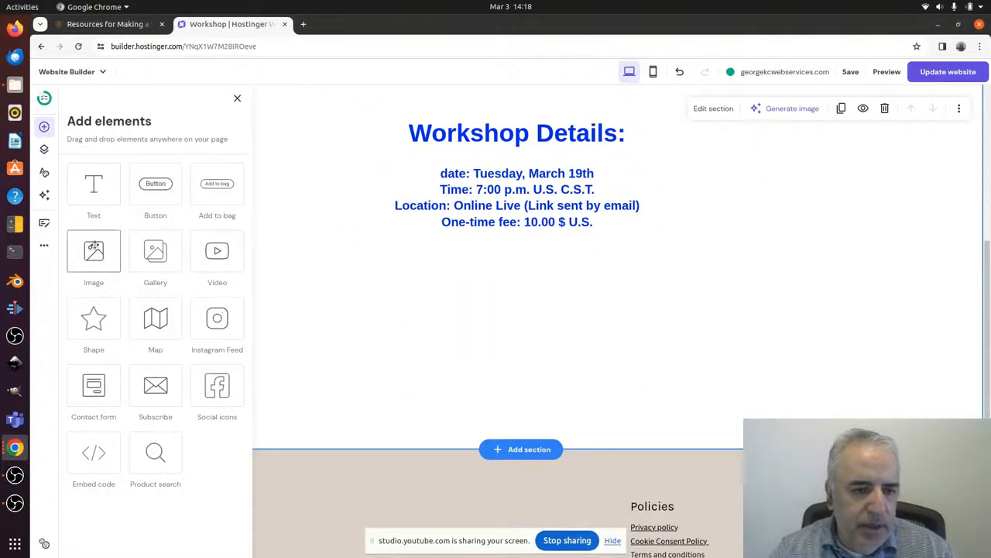
{"action": "left_click_drag", "start_coordinate": [113, 184], "coordinate": [372, 255]}
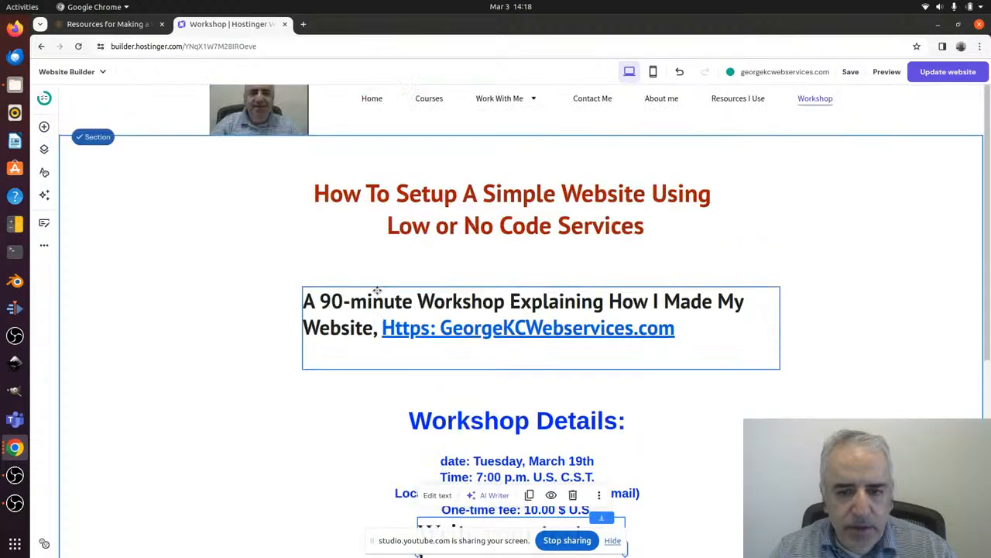
{"action": "scroll", "coordinate": [263, 347], "scroll_direction": "down", "scroll_amount": 5}
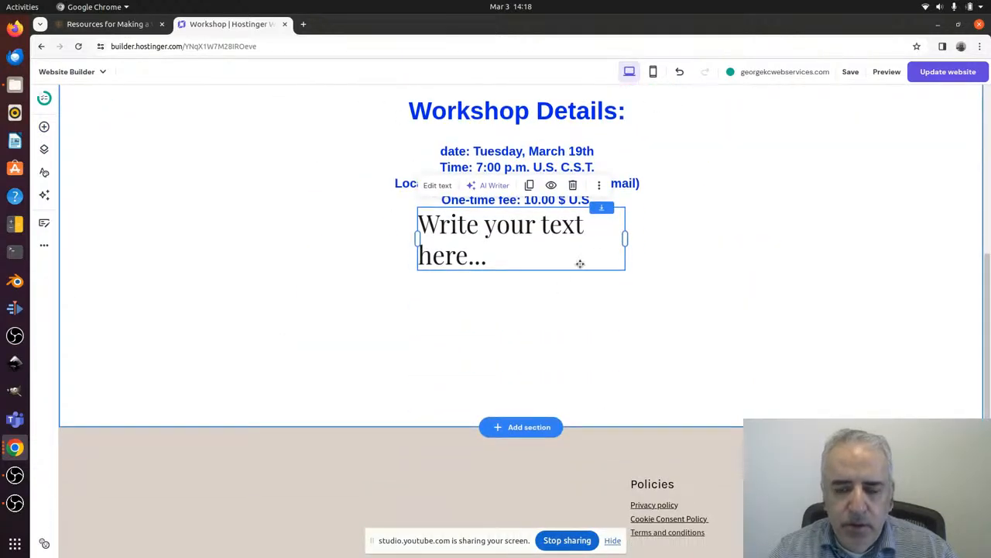
{"action": "left_click_drag", "start_coordinate": [525, 233], "coordinate": [526, 266]}
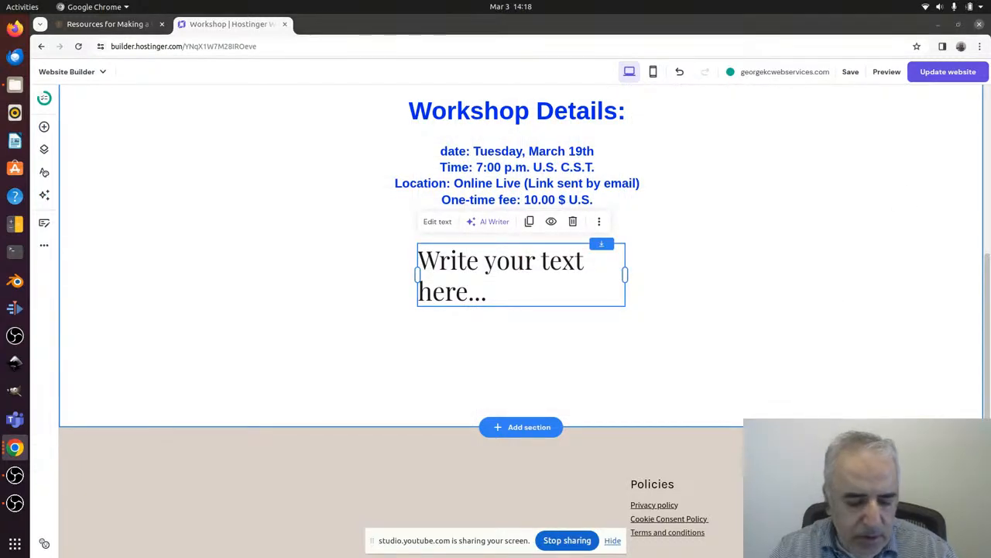
- Replace the placeholder with 'Topics Covered:' and adjust the heading box's position and width
{"action": "left_click", "coordinate": [439, 223]}
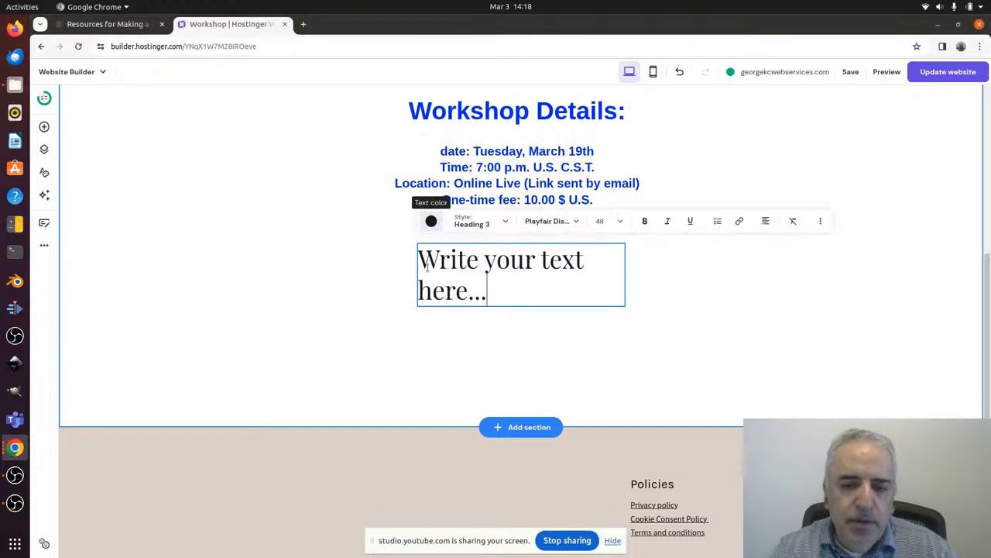
{"action": "left_click_drag", "start_coordinate": [485, 299], "coordinate": [424, 263]}
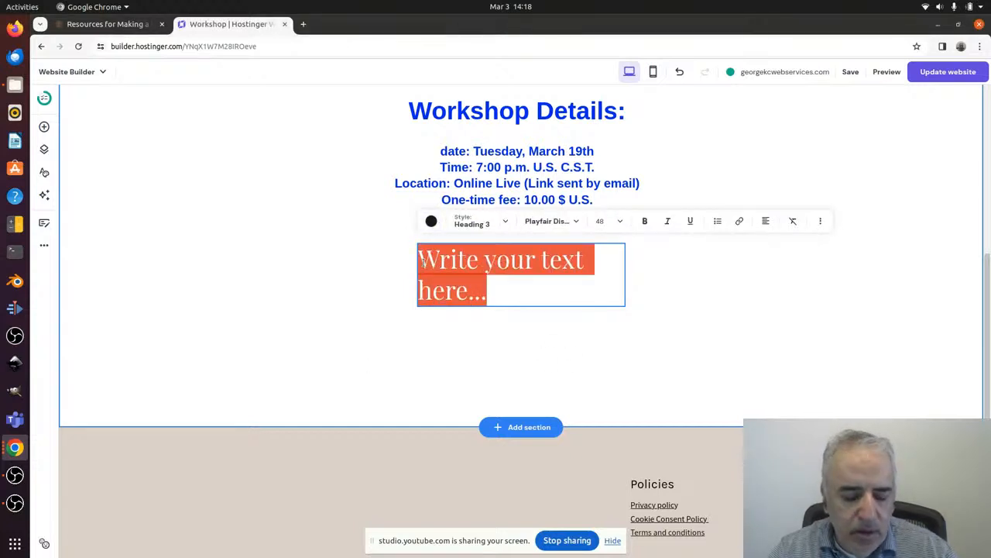
{"action": "type", "text": "Topics Covered:"}
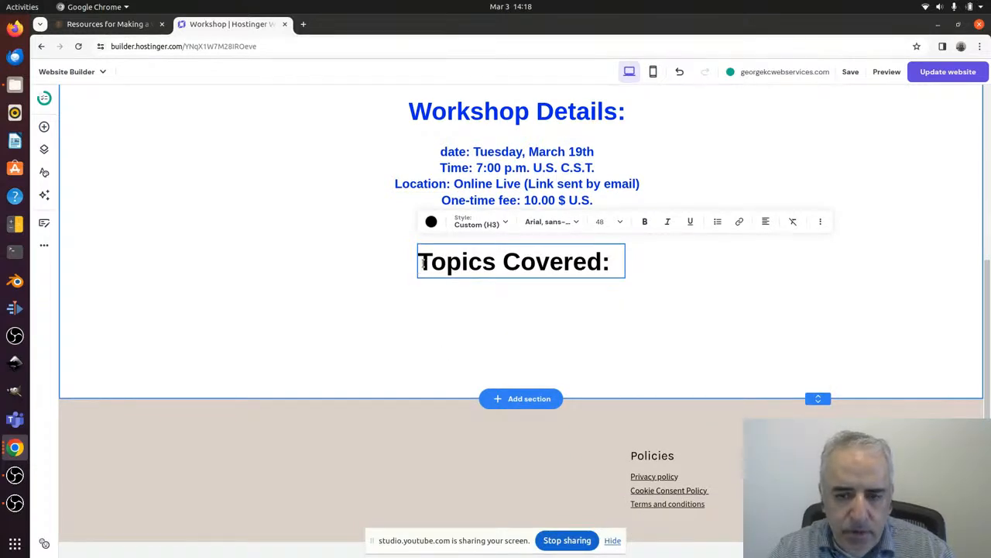
{"action": "left_click", "coordinate": [356, 266]}
{"action": "left_click_drag", "start_coordinate": [488, 255], "coordinate": [488, 259]}
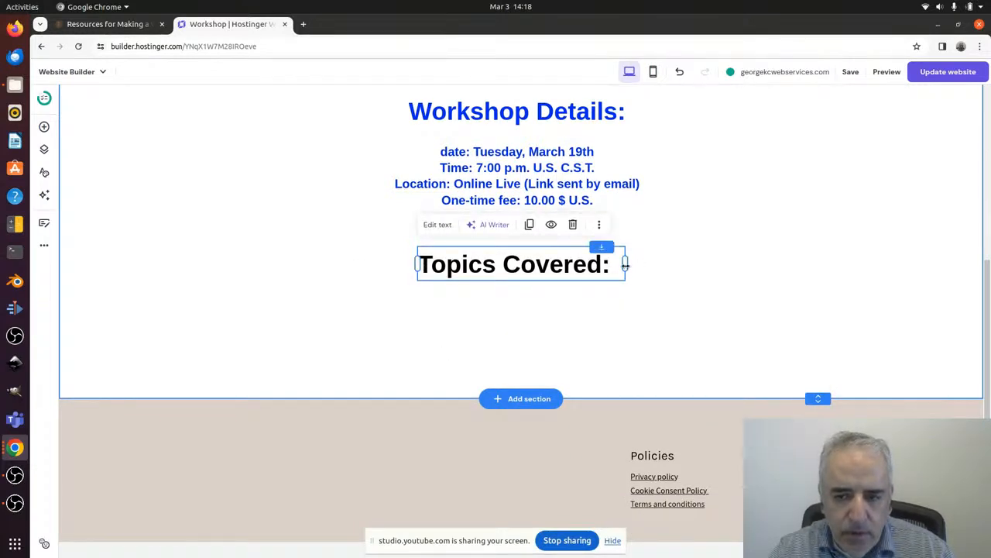
{"action": "mouse_move", "coordinate": [625, 265]}
{"action": "left_mouse_down"}
{"action": "mouse_move", "coordinate": [649, 264]}
{"action": "mouse_move", "coordinate": [625, 266]}
{"action": "left_mouse_up"}
{"action": "left_click", "coordinate": [296, 272]}
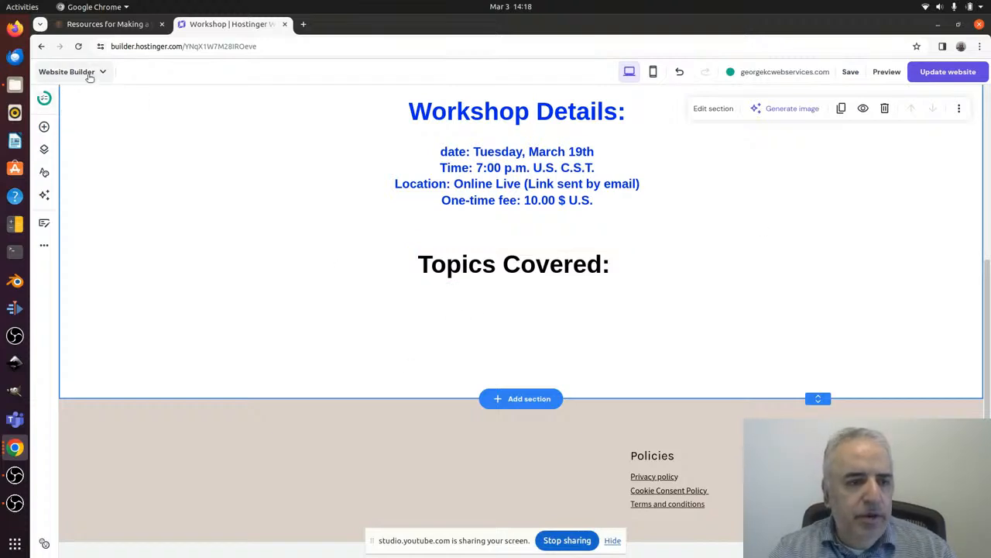
- Add a Text element and place it beneath the 'Topics Covered:' heading
{"action": "left_click", "coordinate": [44, 127]}
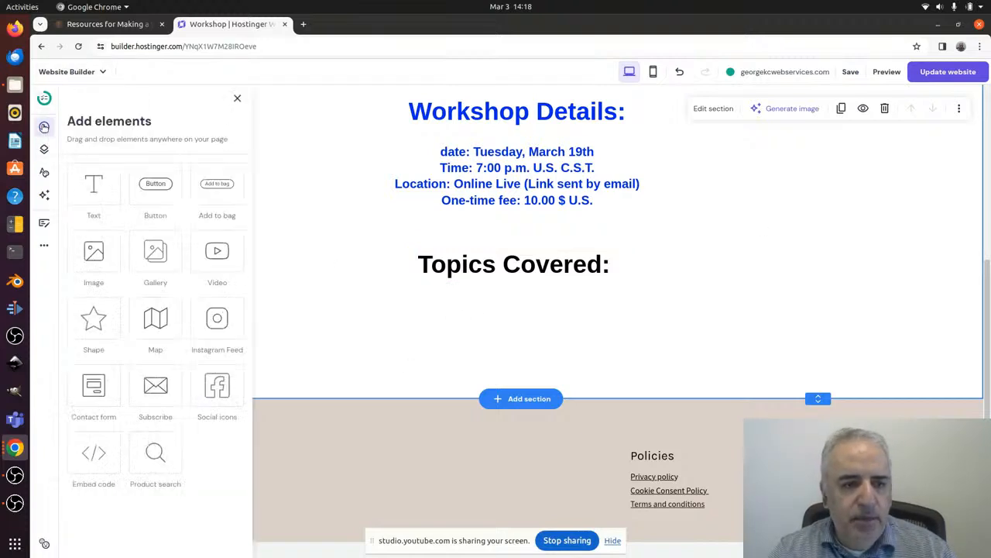
{"action": "left_click", "coordinate": [89, 188]}
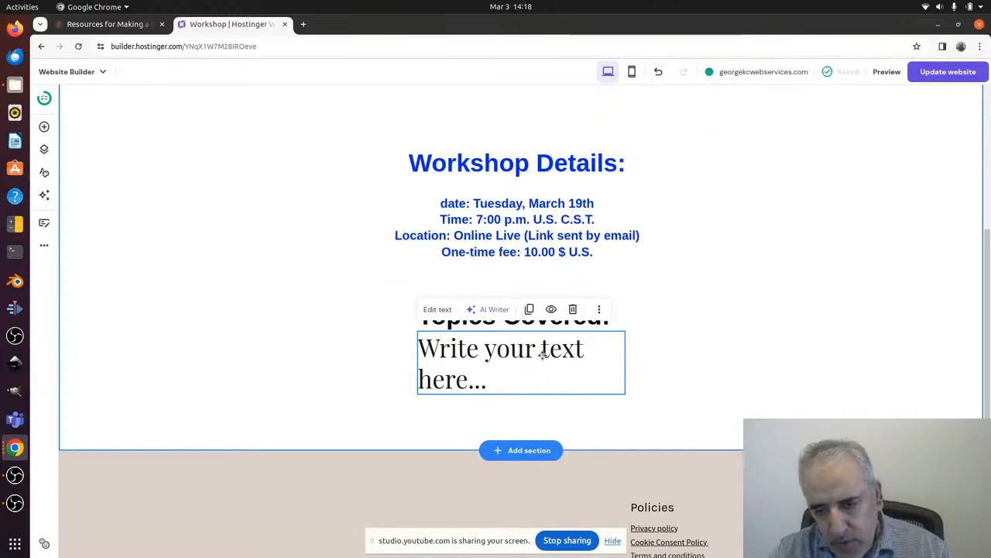
{"action": "left_click_drag", "start_coordinate": [542, 352], "coordinate": [546, 387]}
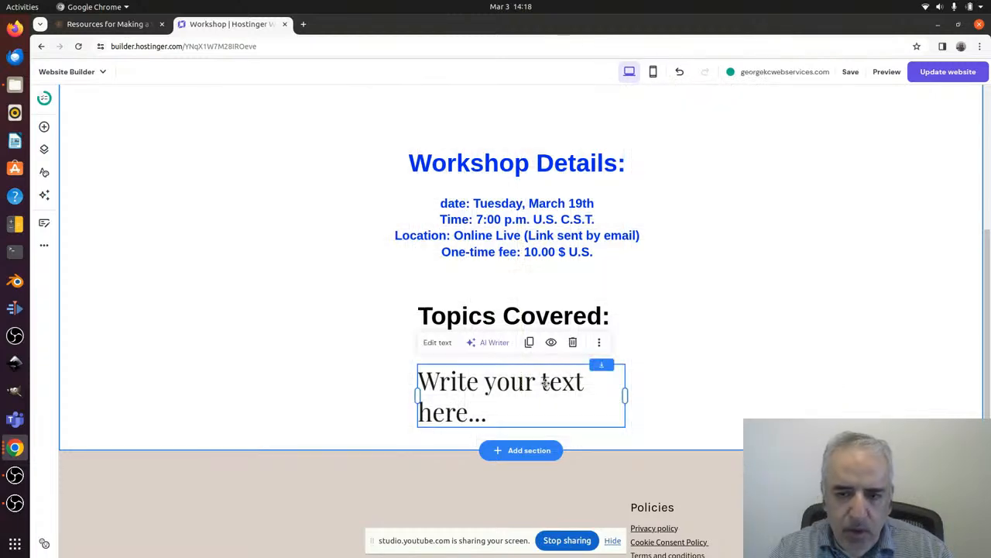
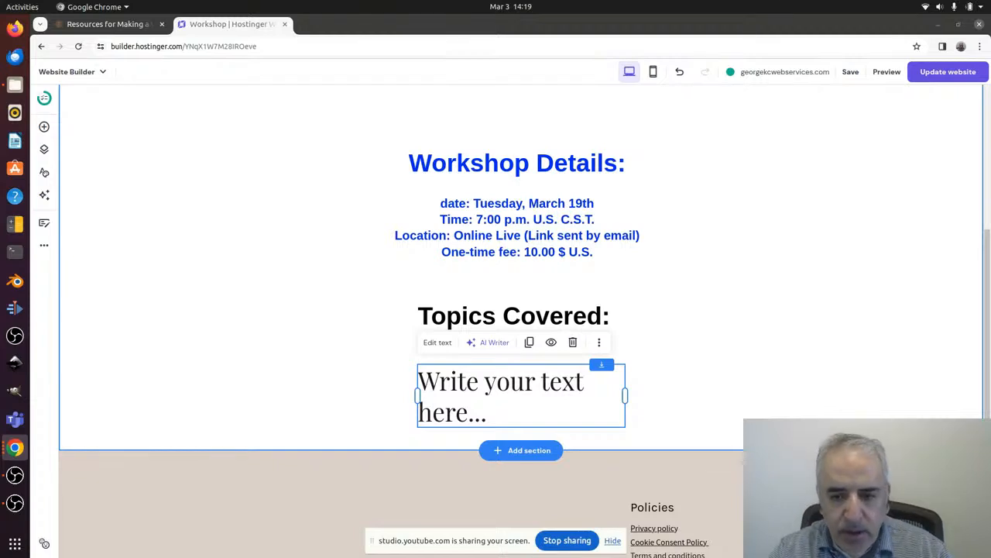
- Replace the placeholder text under 'Topics Covered:' with the pasted six-topic list
{"action": "left_click", "coordinate": [435, 345]}
{"action": "left_click_drag", "start_coordinate": [490, 415], "coordinate": [419, 381]}
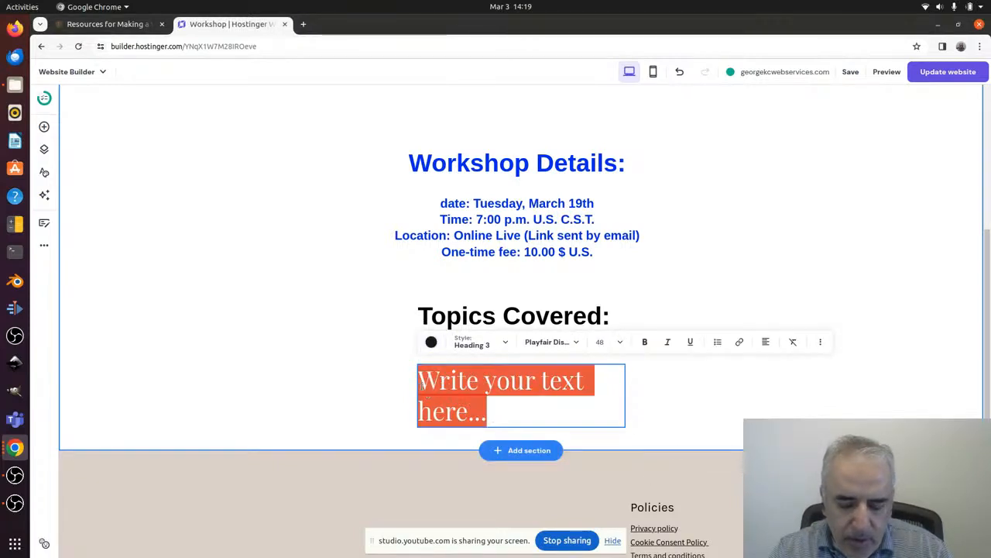
{"action": "key", "text": "BackSpace"}
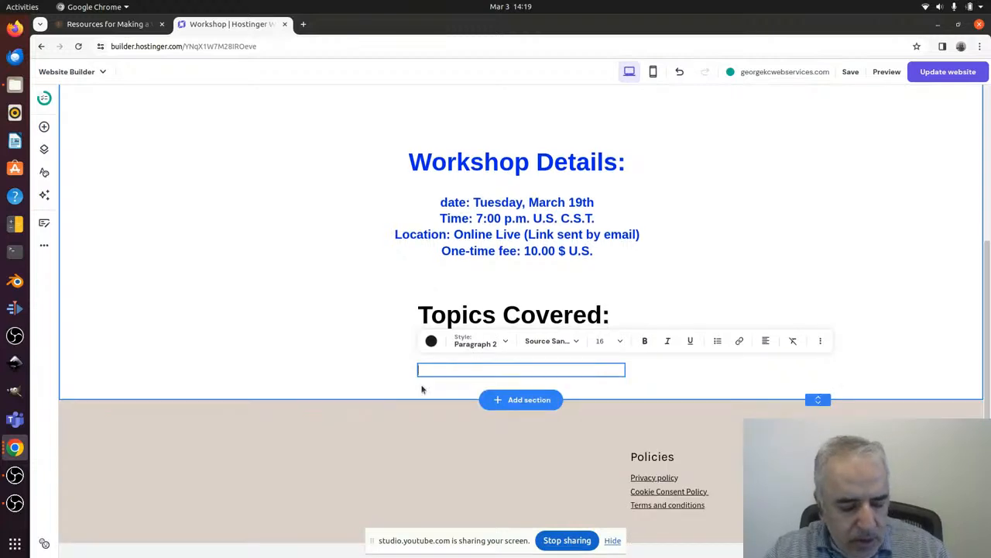
{"action": "key", "text": "ctrl+v"}
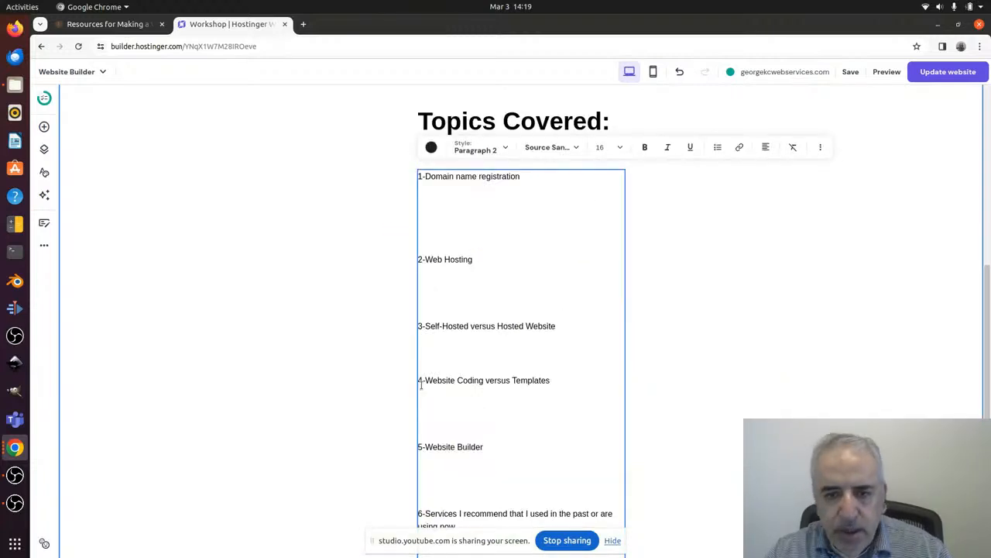
{"action": "scroll", "coordinate": [555, 343], "scroll_direction": "down", "scroll_amount": 5}
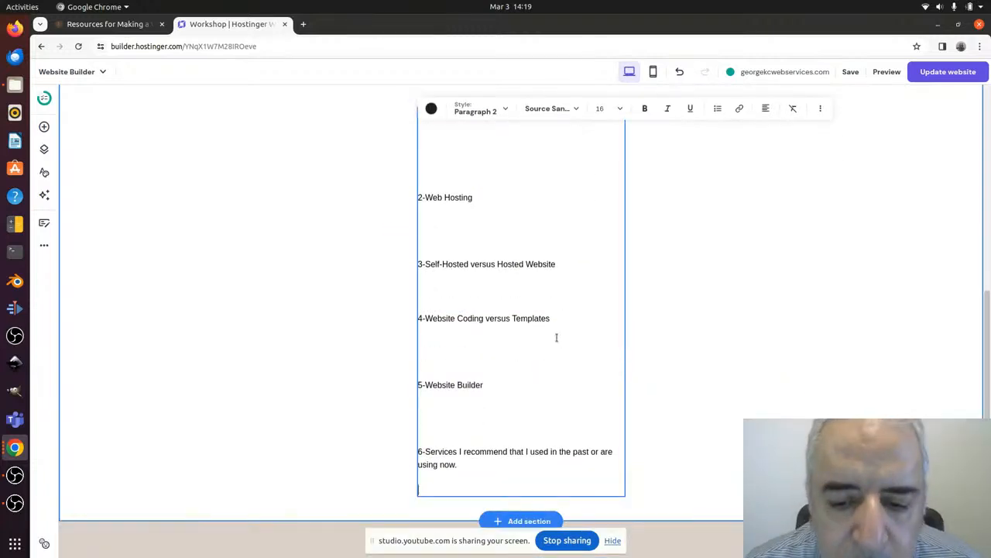
{"action": "scroll", "coordinate": [536, 336], "scroll_direction": "up", "scroll_amount": 5}
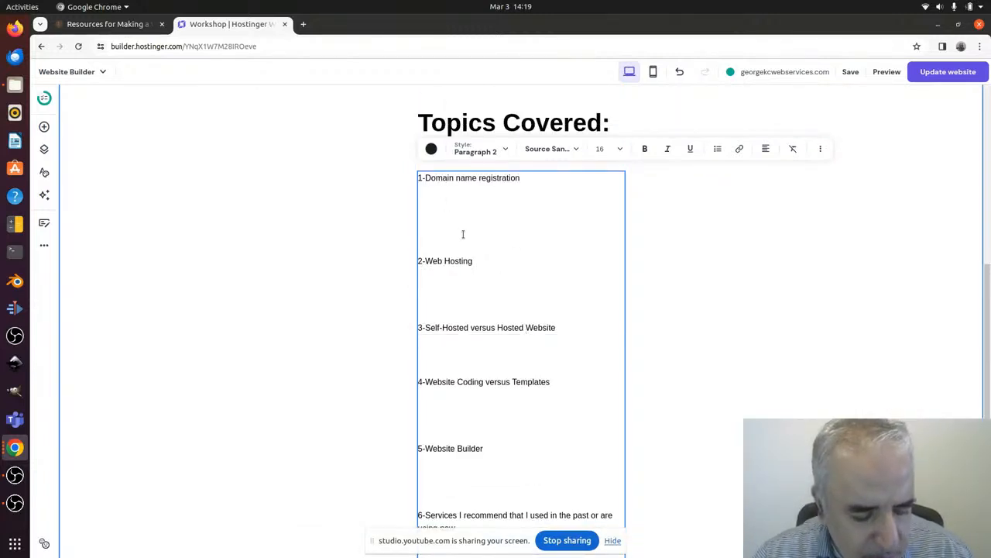
- Delete the whole topics text box, leaving the area below the heading empty
{"action": "key", "text": "ctrl+a"}
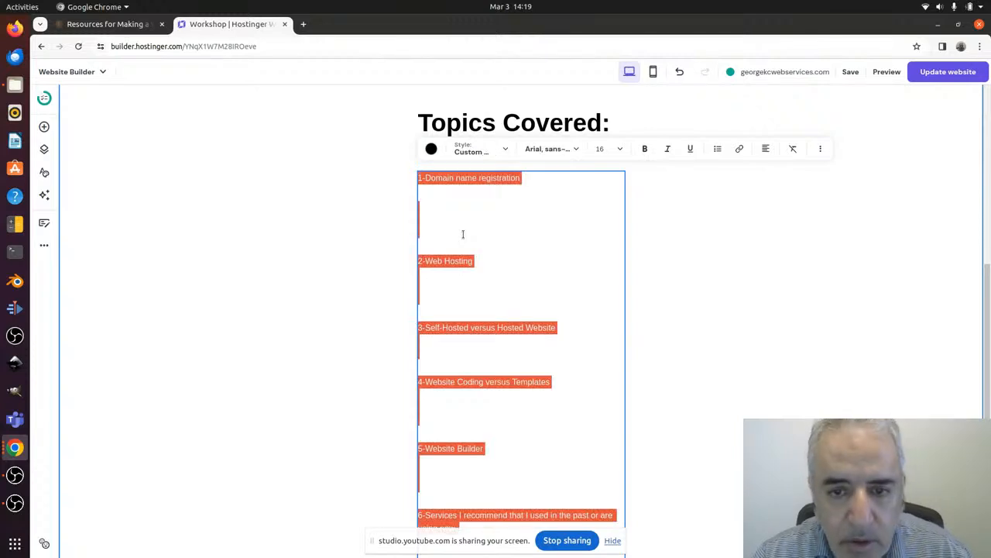
{"action": "scroll", "coordinate": [532, 410], "scroll_direction": "up", "scroll_amount": 5}
{"action": "scroll", "coordinate": [542, 399], "scroll_direction": "down", "scroll_amount": 2}
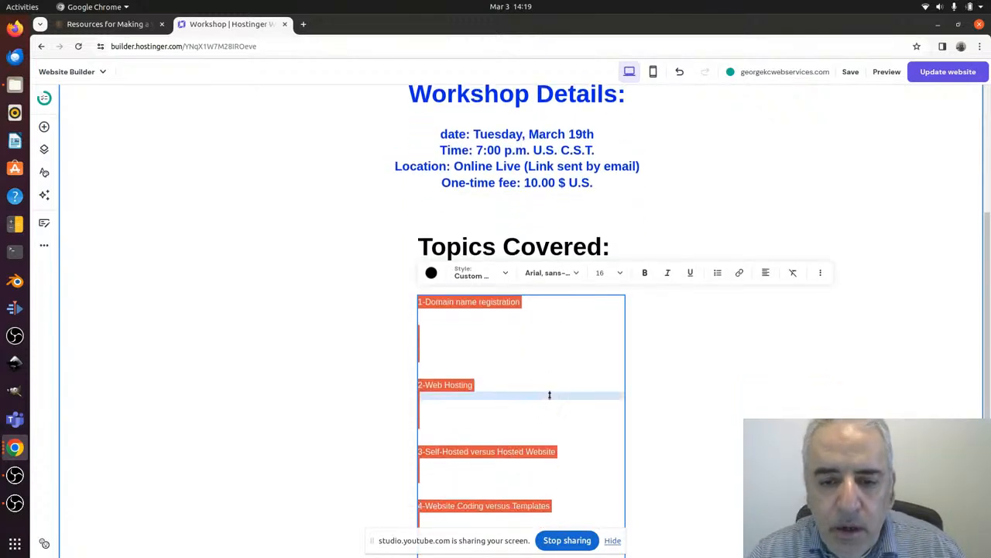
{"action": "scroll", "coordinate": [462, 334], "scroll_direction": "down", "scroll_amount": 4}
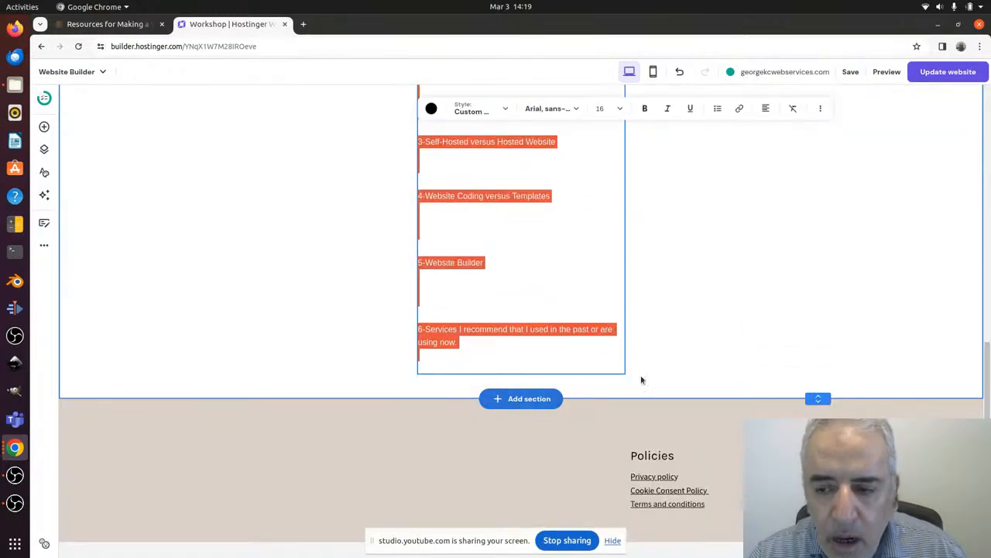
{"action": "left_click", "coordinate": [690, 356]}
{"action": "left_click", "coordinate": [516, 278]}
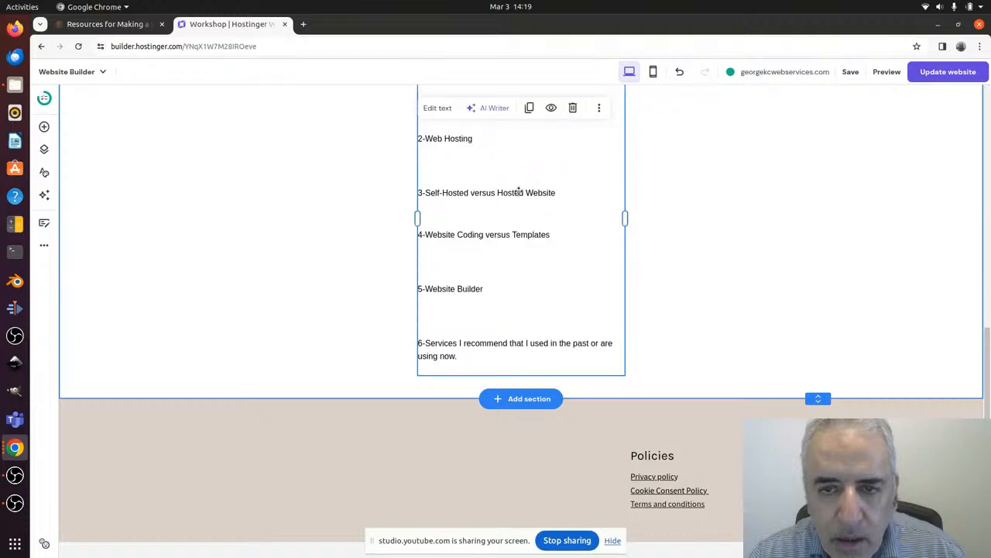
{"action": "left_click", "coordinate": [573, 108]}
{"action": "scroll", "coordinate": [462, 270], "scroll_direction": "up", "scroll_amount": 3}
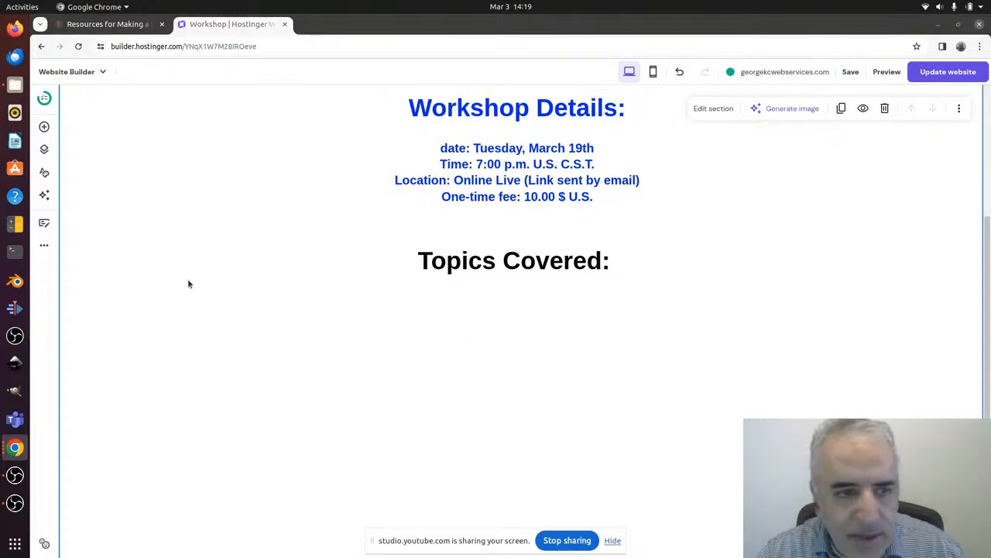
- Add a Text element with its 'Write your text here...' placeholder and place it just below 'Topics Covered:'
{"action": "left_click", "coordinate": [44, 126]}
{"action": "left_click", "coordinate": [99, 180]}
{"action": "scroll", "coordinate": [432, 356], "scroll_direction": "up", "scroll_amount": 4}
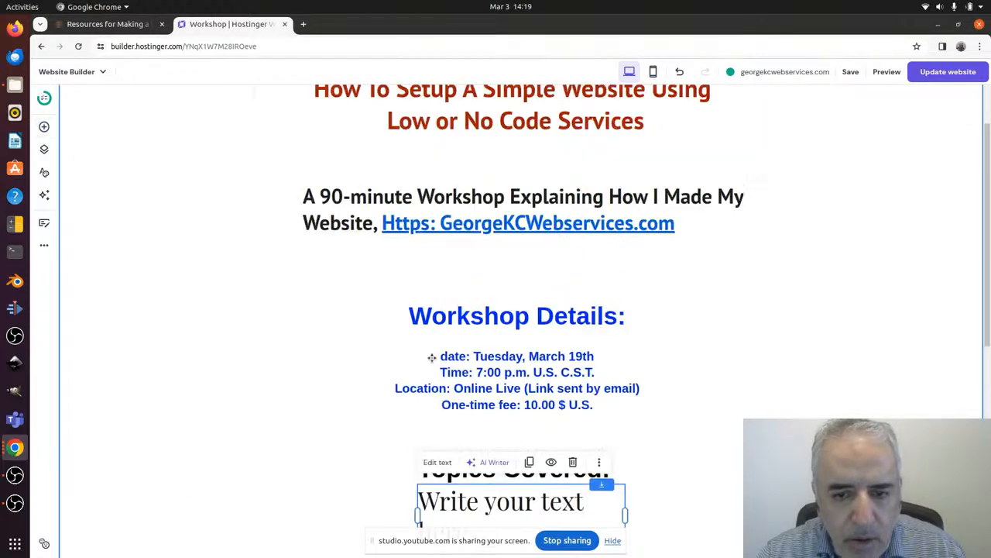
{"action": "scroll", "coordinate": [456, 404], "scroll_direction": "down", "scroll_amount": 4}
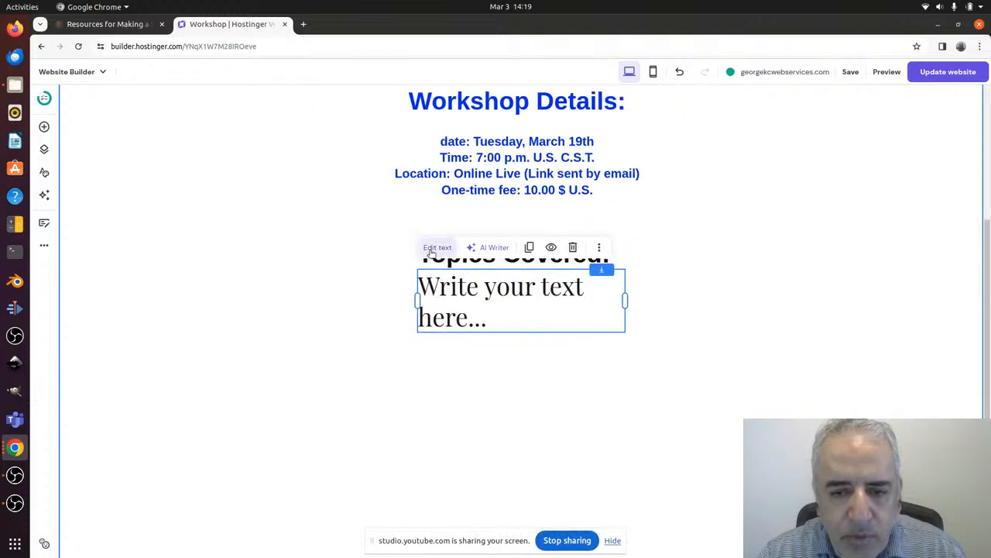
{"action": "left_click", "coordinate": [436, 247]}
{"action": "left_click_drag", "start_coordinate": [495, 324], "coordinate": [415, 287]}
{"action": "key", "text": "BackSpace"}
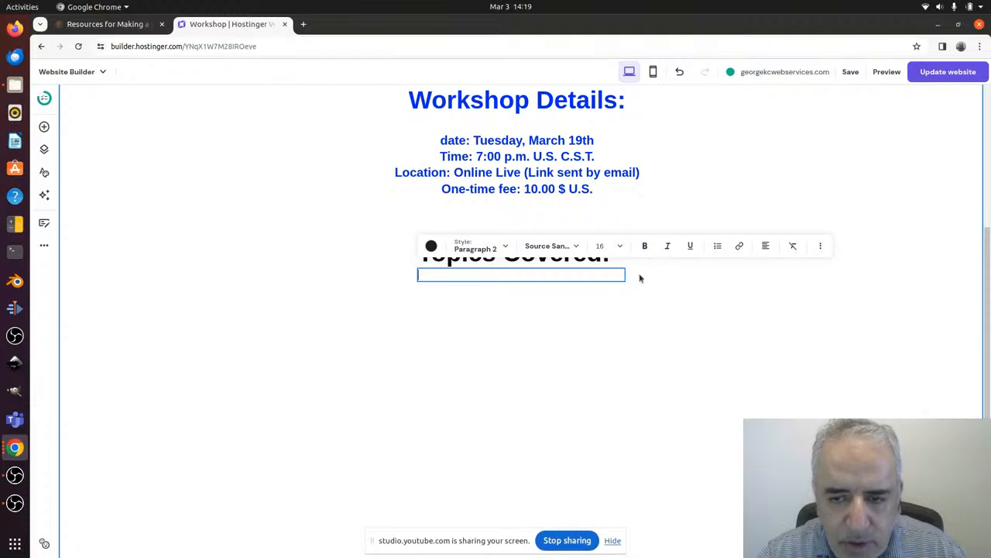
{"action": "left_click", "coordinate": [494, 294]}
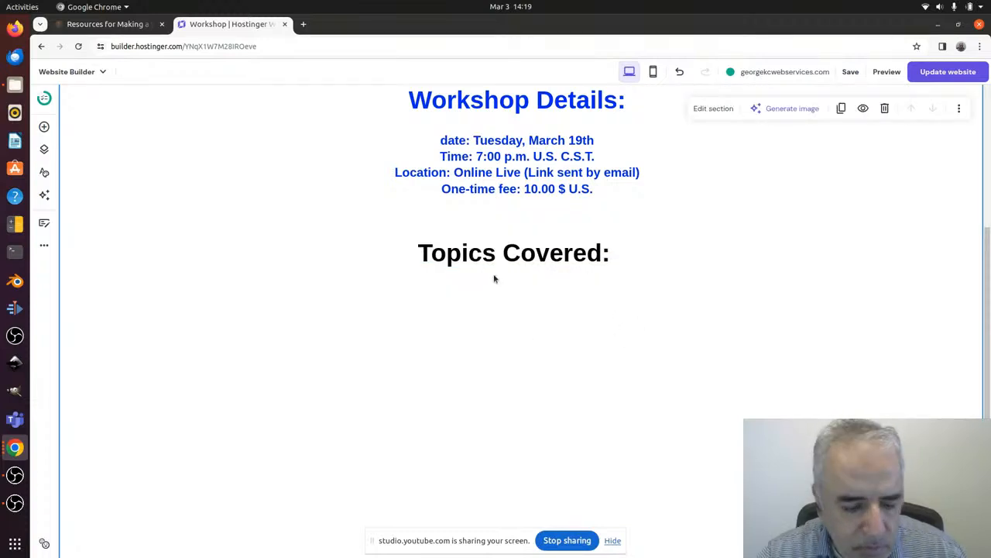
{"action": "key", "text": "ctrl+z"}
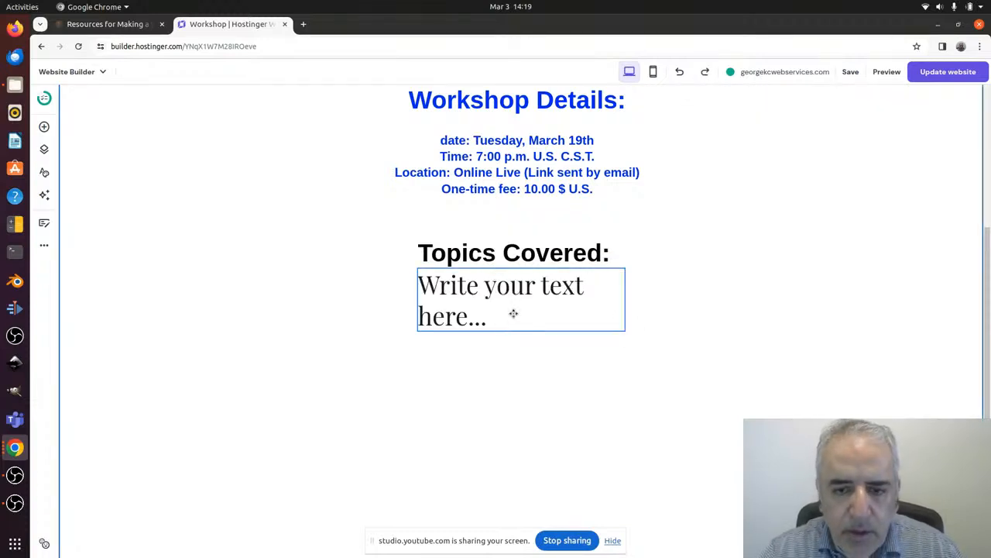
{"action": "left_click_drag", "start_coordinate": [507, 302], "coordinate": [510, 334]}
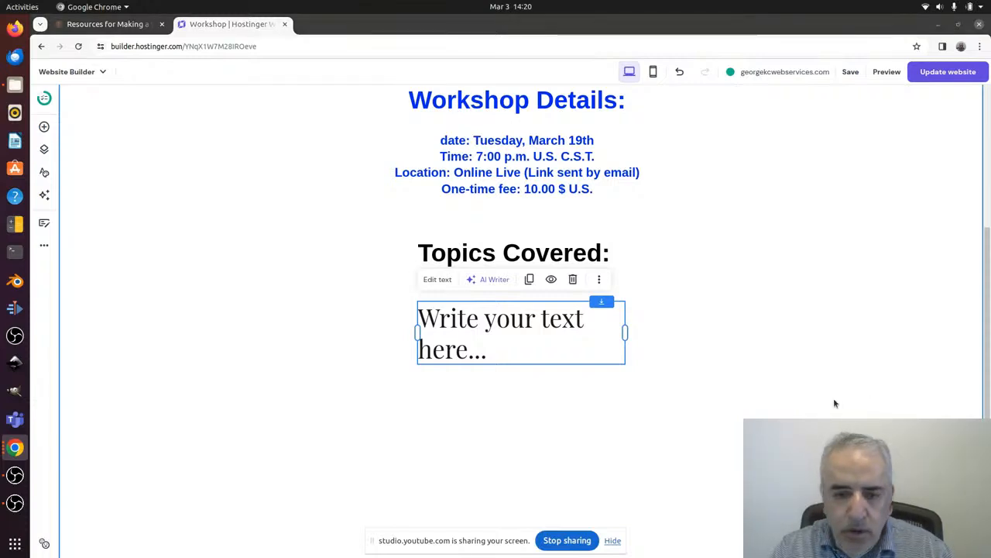
- Paste '1-Domain name registration' over the placeholder and bring the Google Docs notes on screen
{"action": "left_click", "coordinate": [446, 315]}
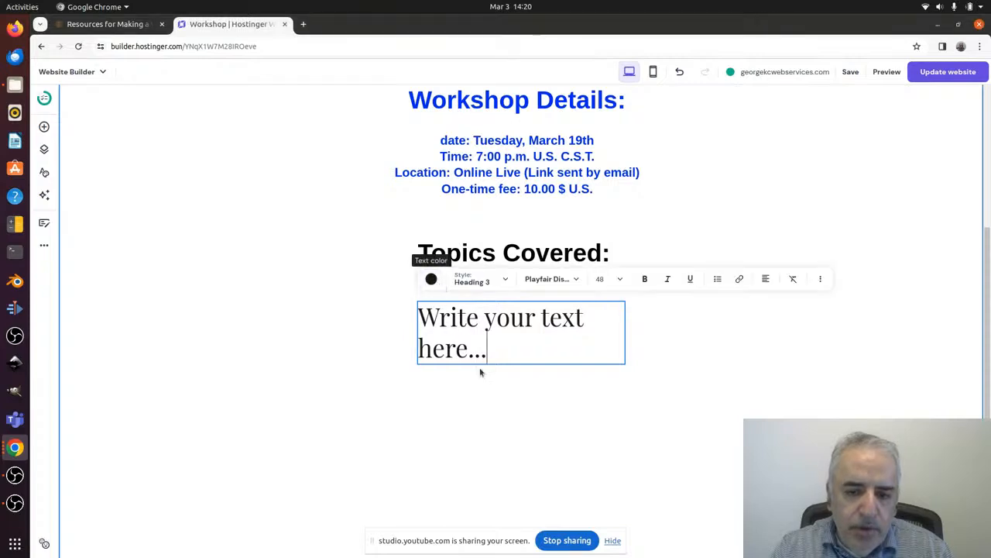
{"action": "left_click_drag", "start_coordinate": [488, 354], "coordinate": [417, 317]}
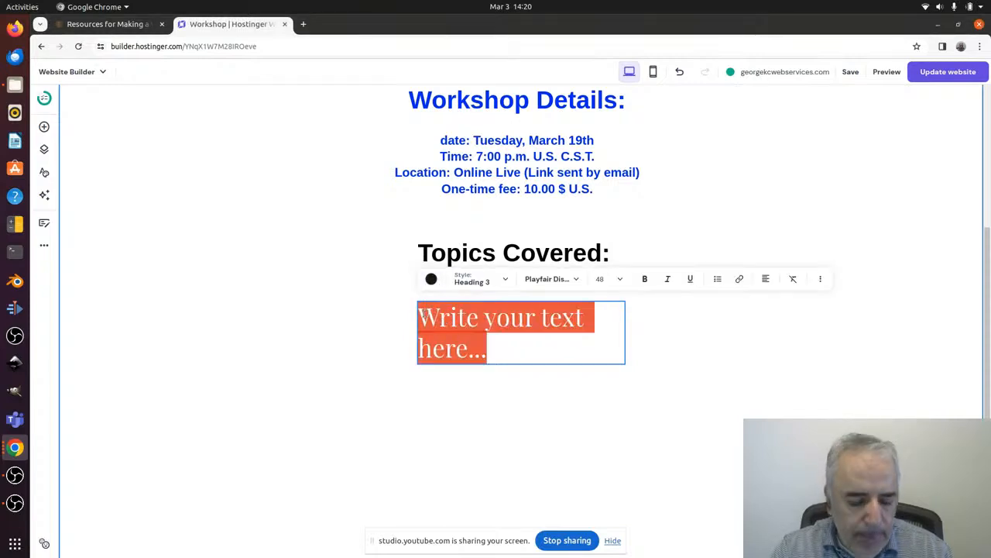
{"action": "type", "text": "1-Domain name registration"}
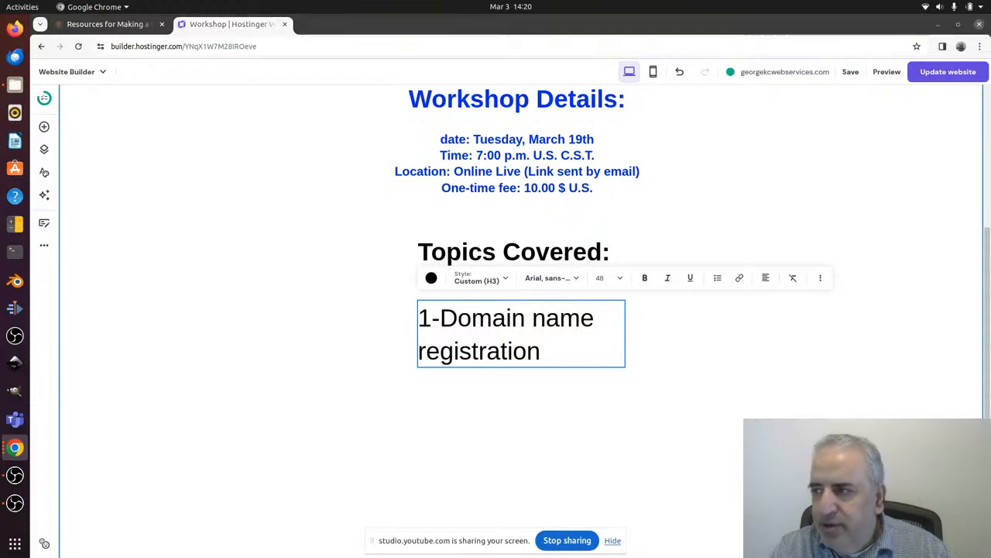
{"action": "left_click_drag", "start_coordinate": [990, 140], "coordinate": [459, 86]}
- Review the highlighted topic list in Google Docs, then move the Docs window off screen
{"action": "scroll", "coordinate": [418, 343], "scroll_direction": "up", "scroll_amount": 2}
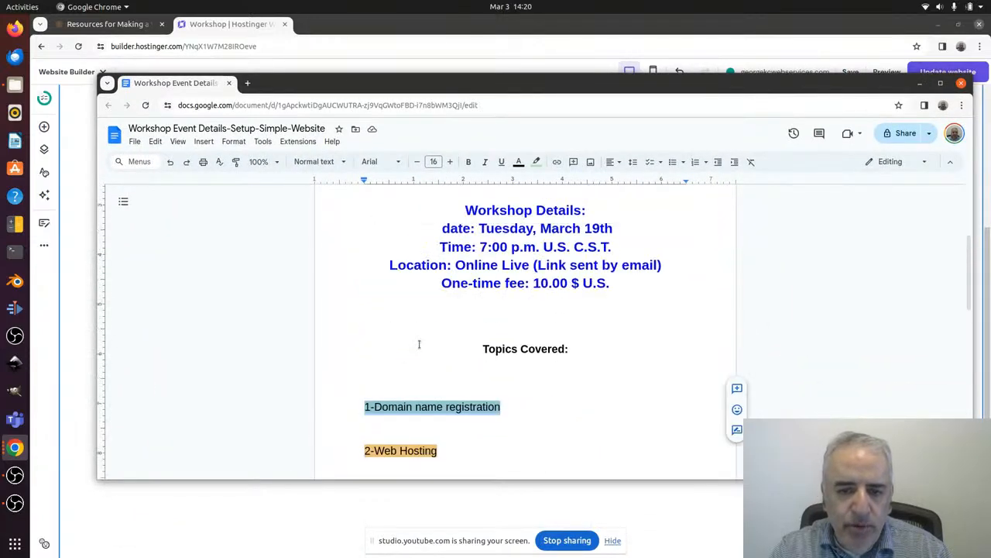
{"action": "scroll", "coordinate": [418, 343], "scroll_direction": "down", "scroll_amount": 5}
{"action": "scroll", "coordinate": [419, 343], "scroll_direction": "up", "scroll_amount": 3}
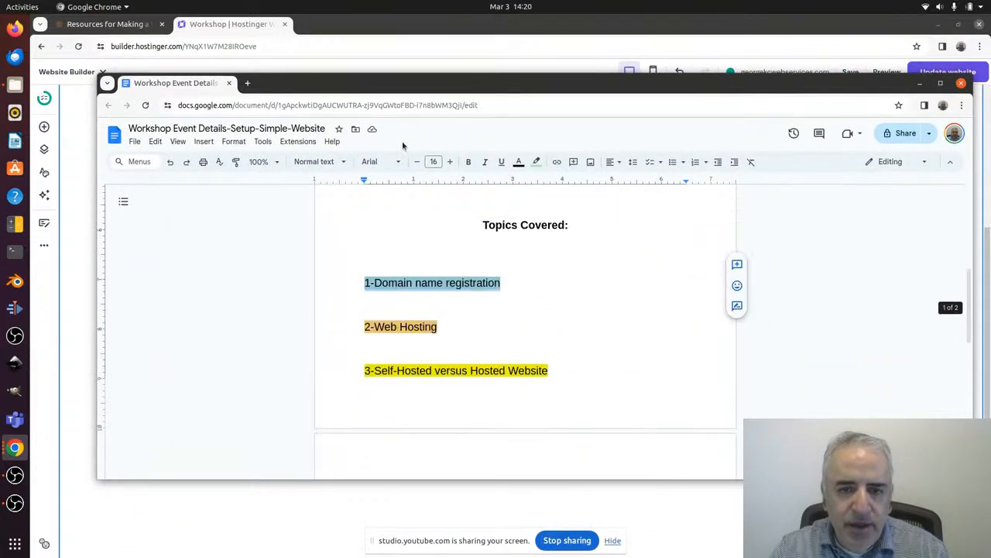
{"action": "left_click_drag", "start_coordinate": [377, 87], "coordinate": [990, 89]}
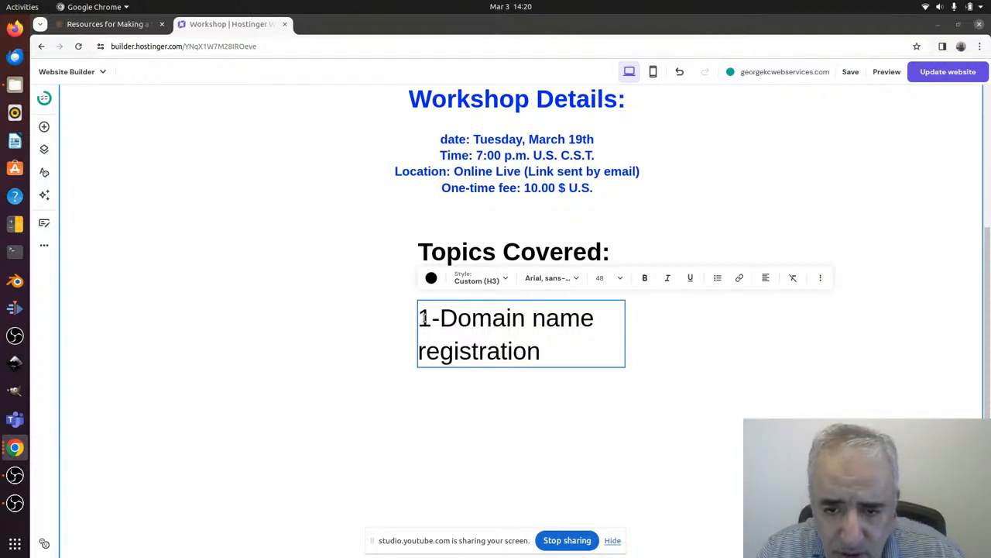
- Make the '1-Domain name registration' line a Heading 4
{"action": "left_click_drag", "start_coordinate": [423, 318], "coordinate": [565, 349]}
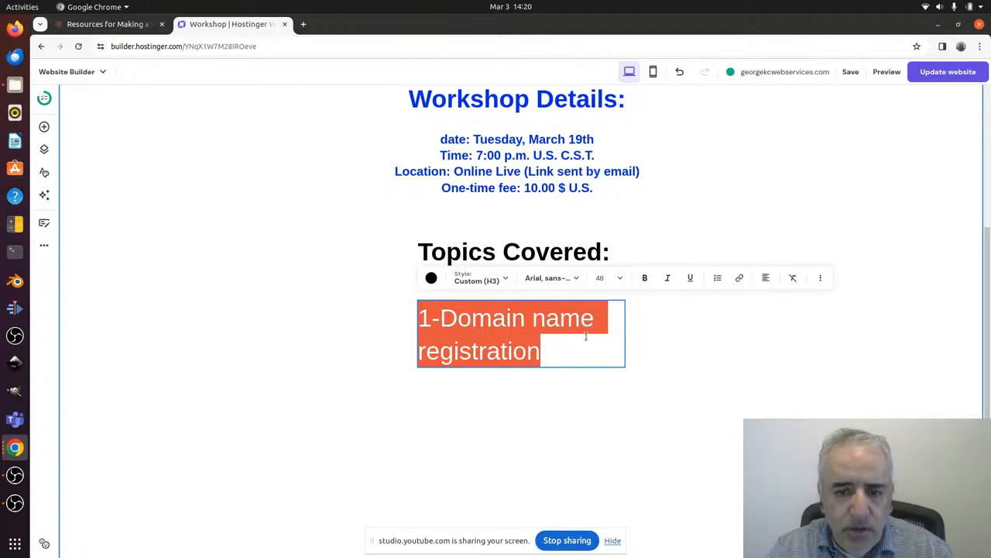
{"action": "left_click", "coordinate": [465, 352]}
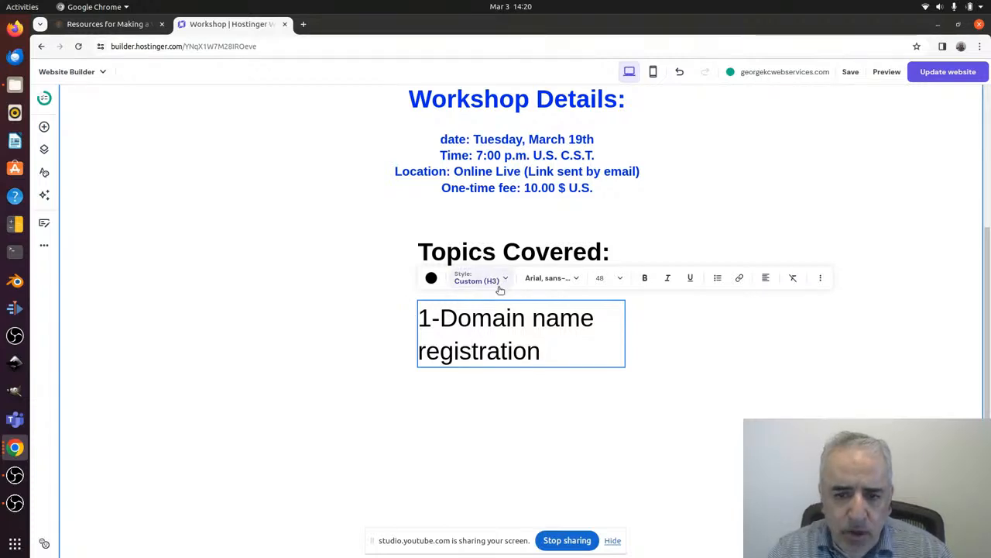
{"action": "left_click", "coordinate": [502, 281]}
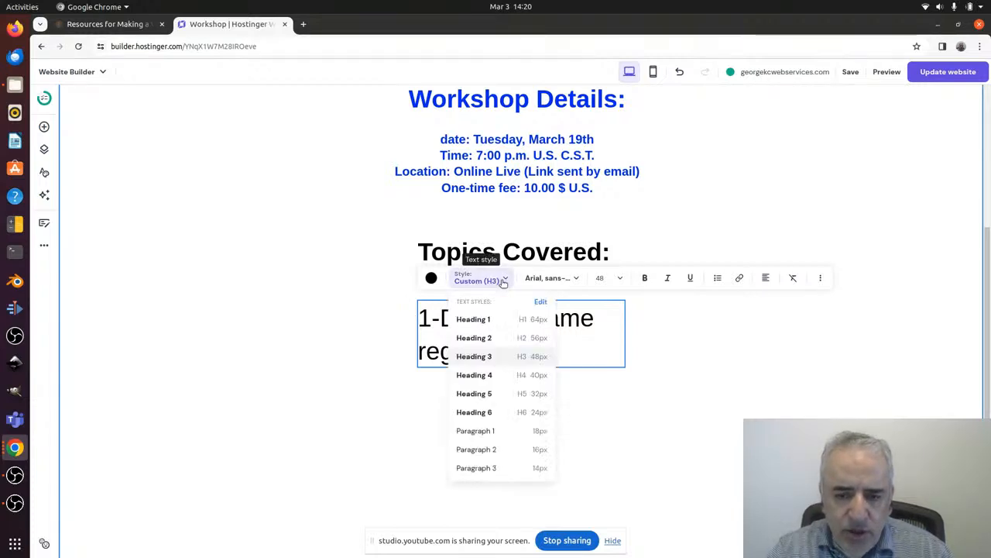
{"action": "left_click", "coordinate": [489, 377]}
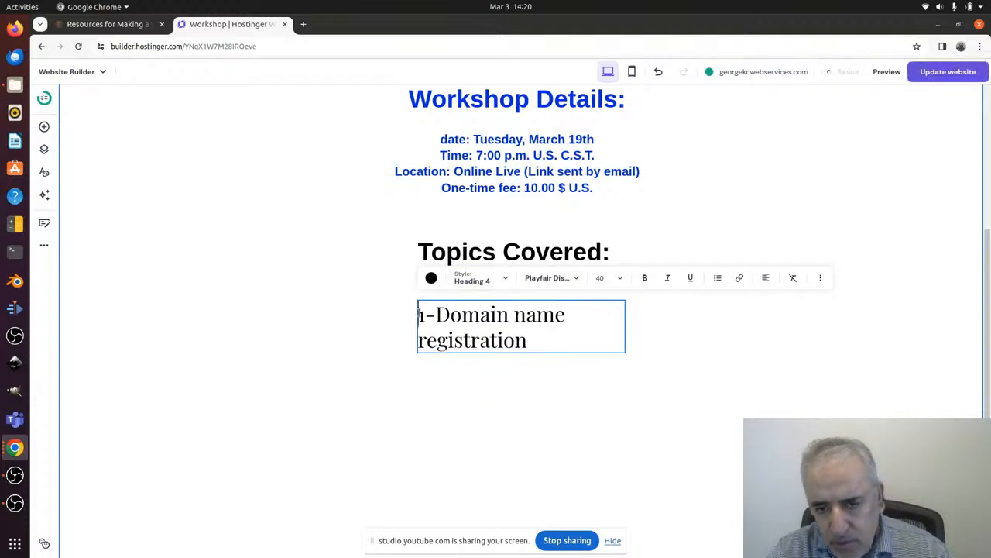
{"action": "left_click", "coordinate": [440, 425]}
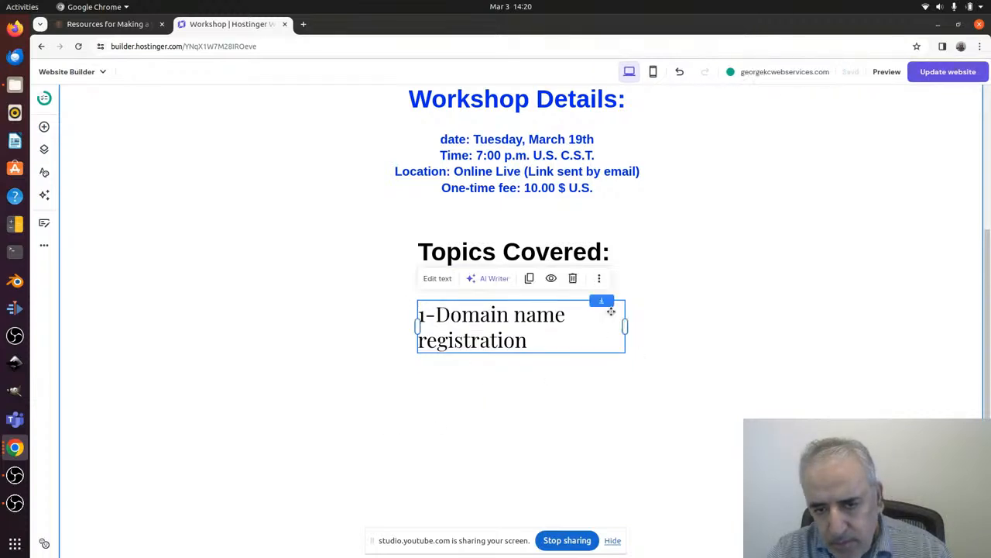
- Move and widen the topic box, then set its font to PT Sans so it fits on one line
{"action": "left_click_drag", "start_coordinate": [545, 326], "coordinate": [547, 356]}
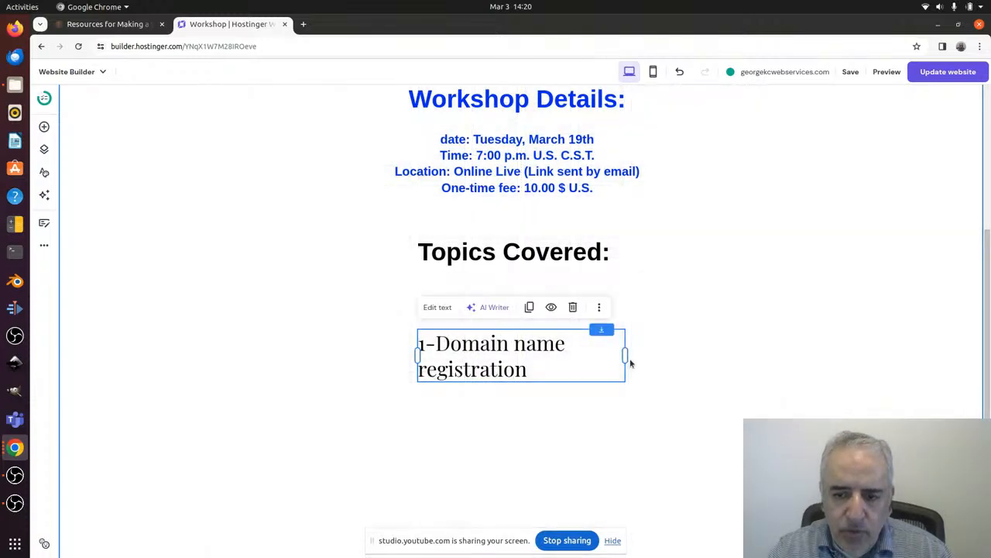
{"action": "left_click_drag", "start_coordinate": [626, 357], "coordinate": [678, 355]}
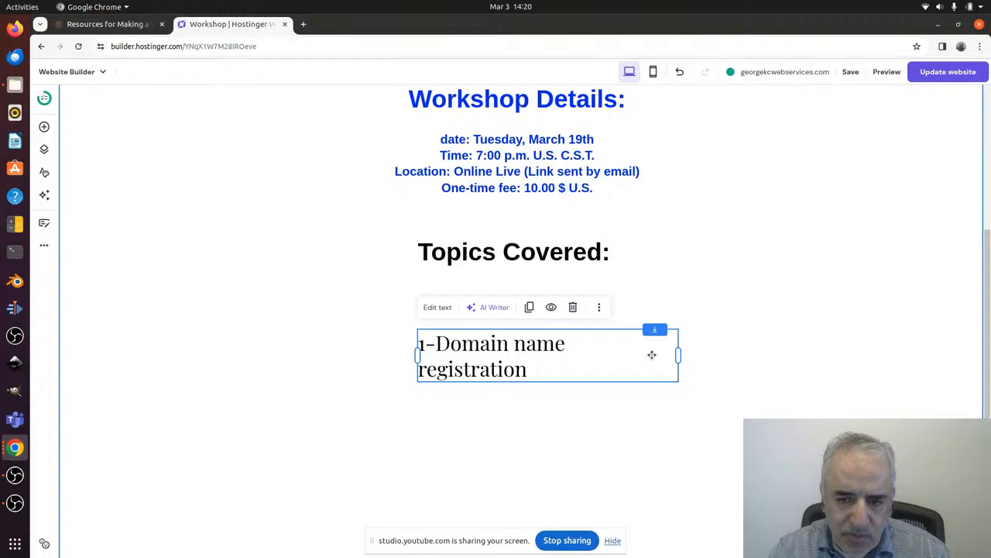
{"action": "double_click", "coordinate": [558, 347]}
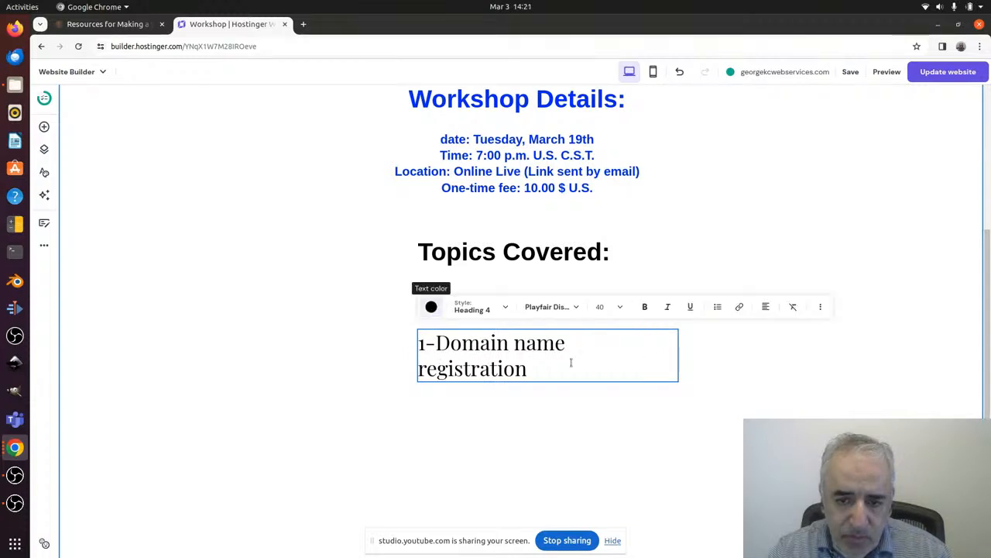
{"action": "left_click", "coordinate": [549, 310]}
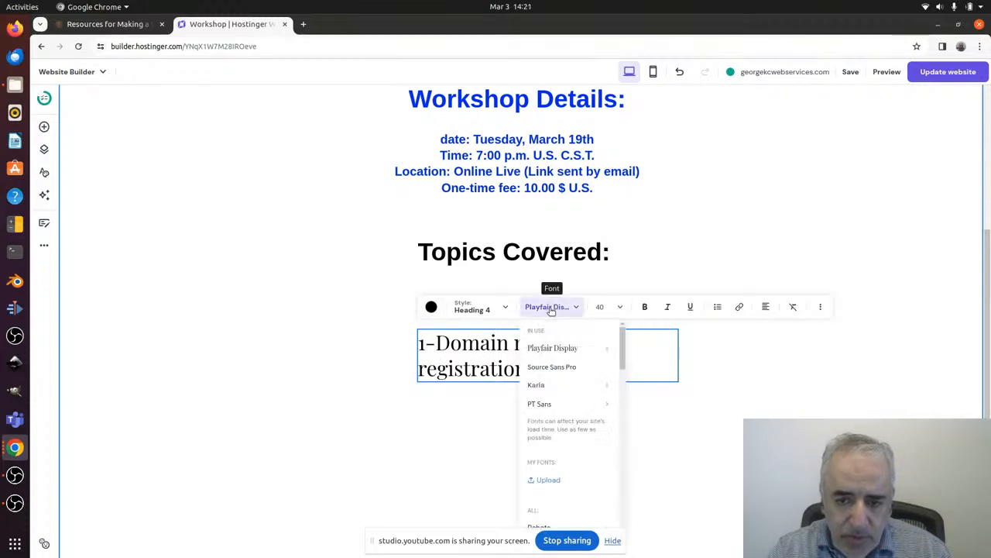
{"action": "mouse_move", "coordinate": [542, 401]}
{"action": "left_click", "coordinate": [633, 409]}
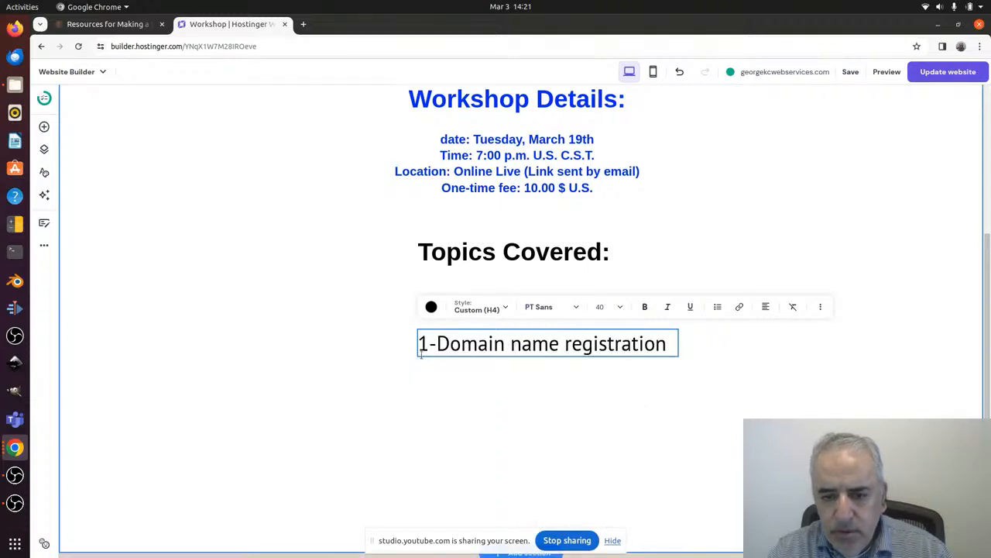
{"action": "left_click", "coordinate": [549, 381]}
{"action": "left_click", "coordinate": [436, 422]}
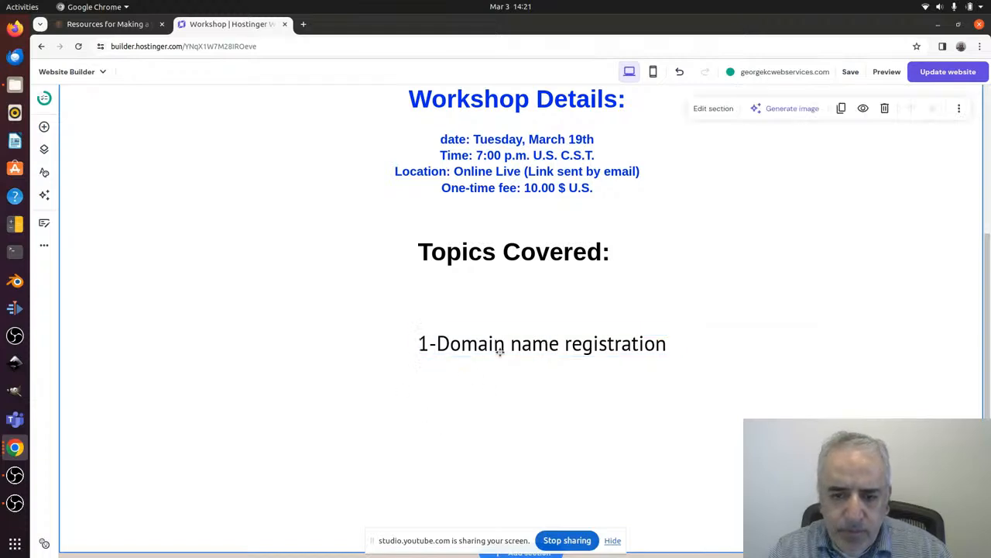
- Duplicate the '1-Domain name registration' line and place the copy below the original
{"action": "left_click_drag", "start_coordinate": [499, 351], "coordinate": [480, 342]}
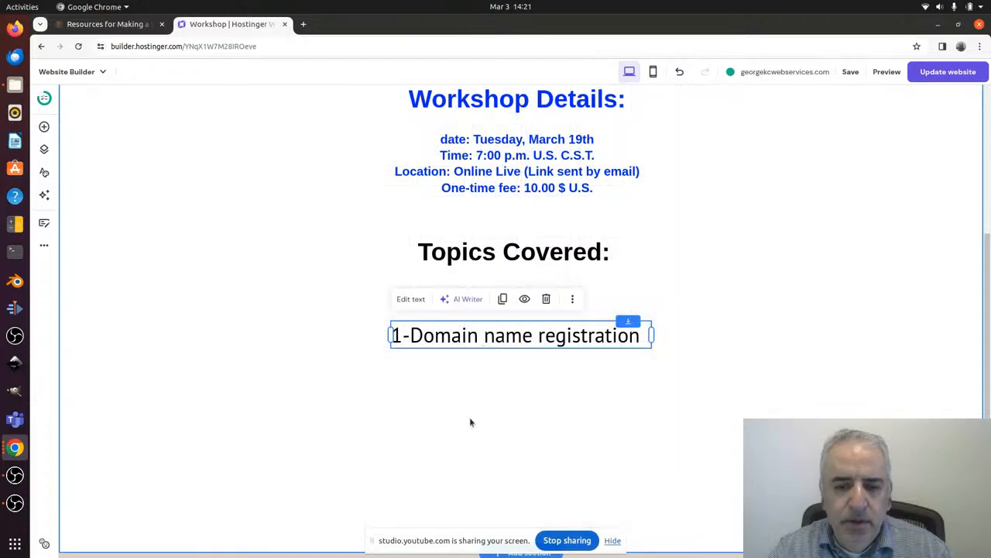
{"action": "left_click", "coordinate": [469, 417]}
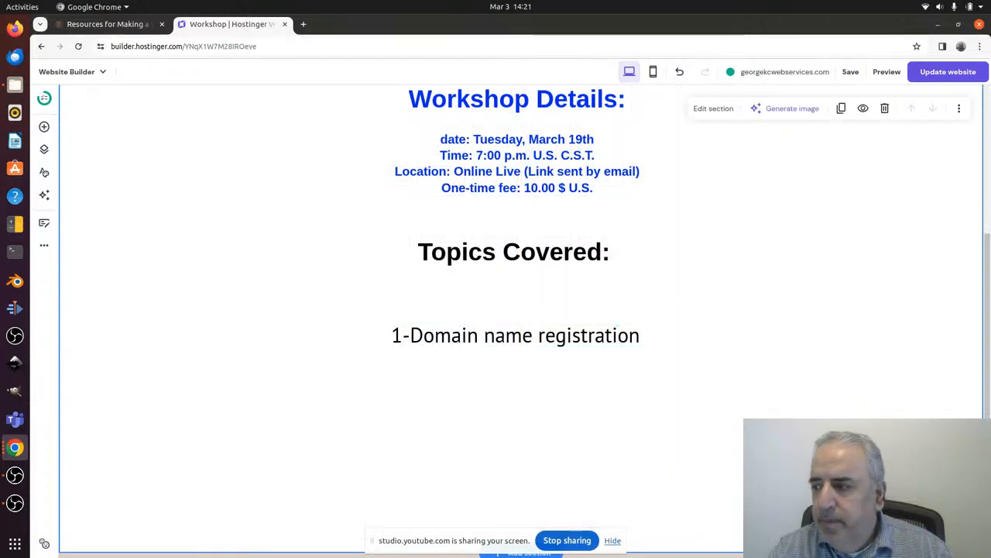
{"action": "left_click", "coordinate": [462, 341]}
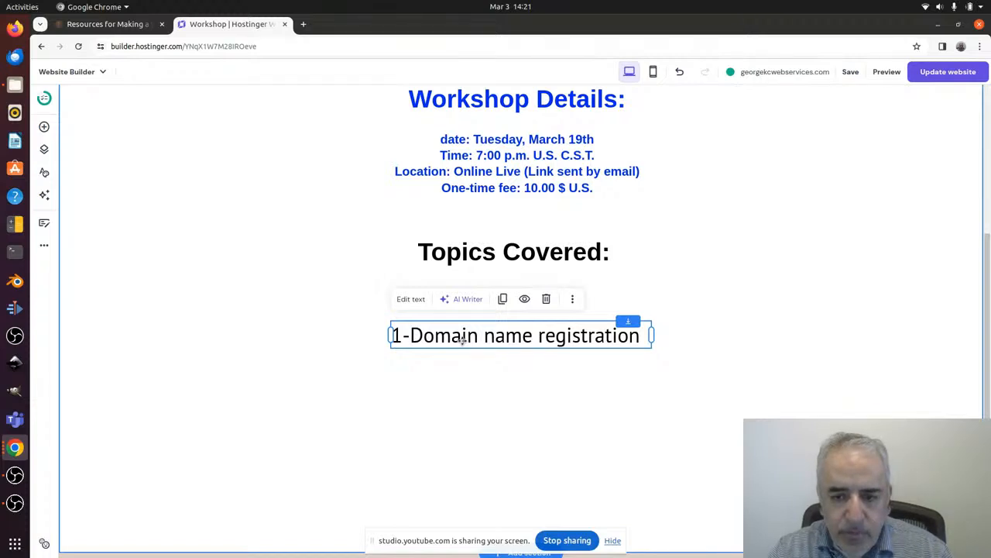
{"action": "left_click", "coordinate": [574, 299]}
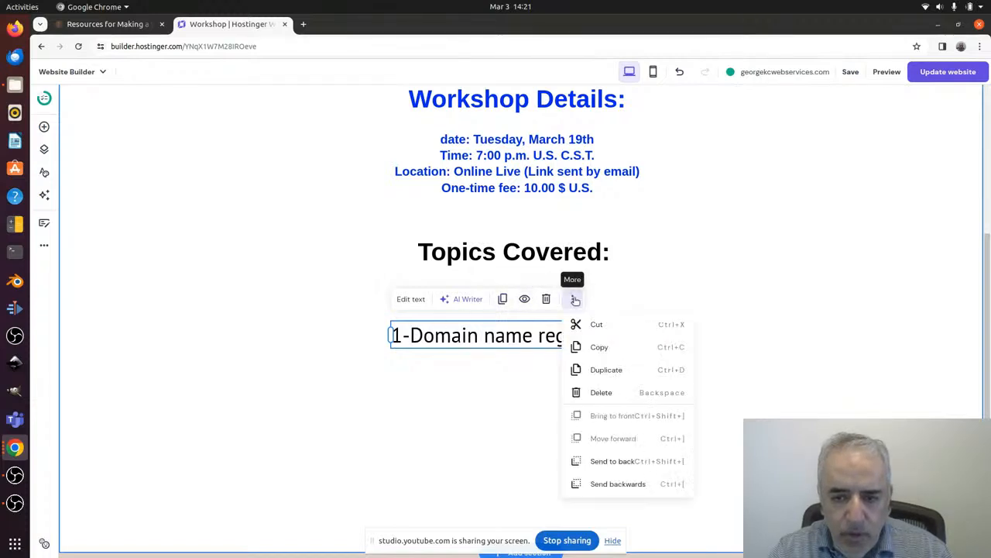
{"action": "left_click", "coordinate": [605, 370]}
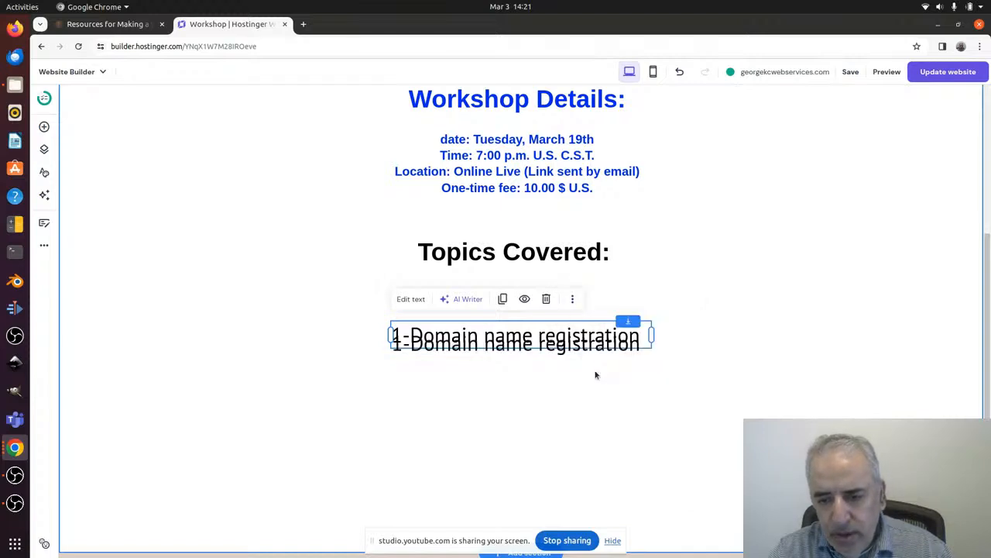
{"action": "left_click_drag", "start_coordinate": [557, 341], "coordinate": [556, 385]}
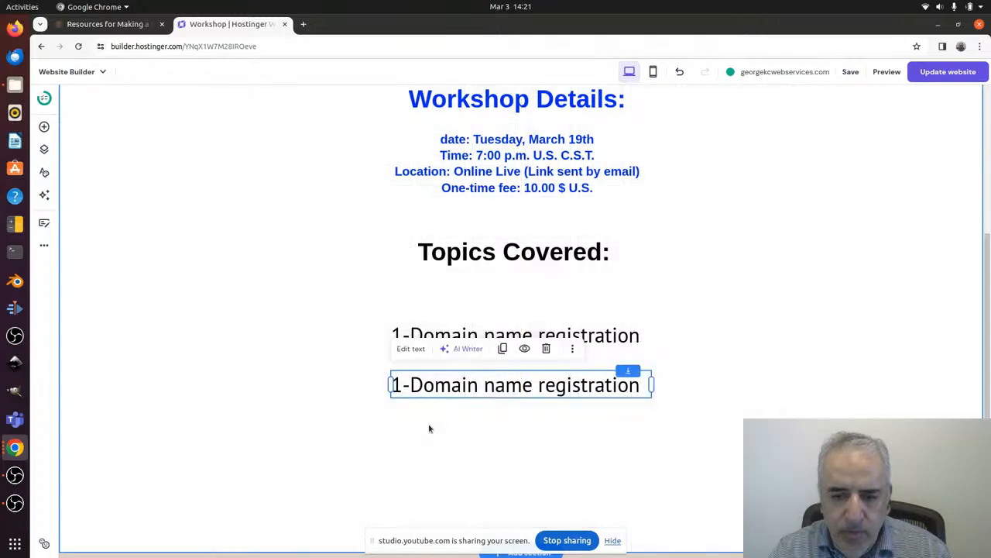
{"action": "scroll", "coordinate": [438, 416], "scroll_direction": "down", "scroll_amount": 2}
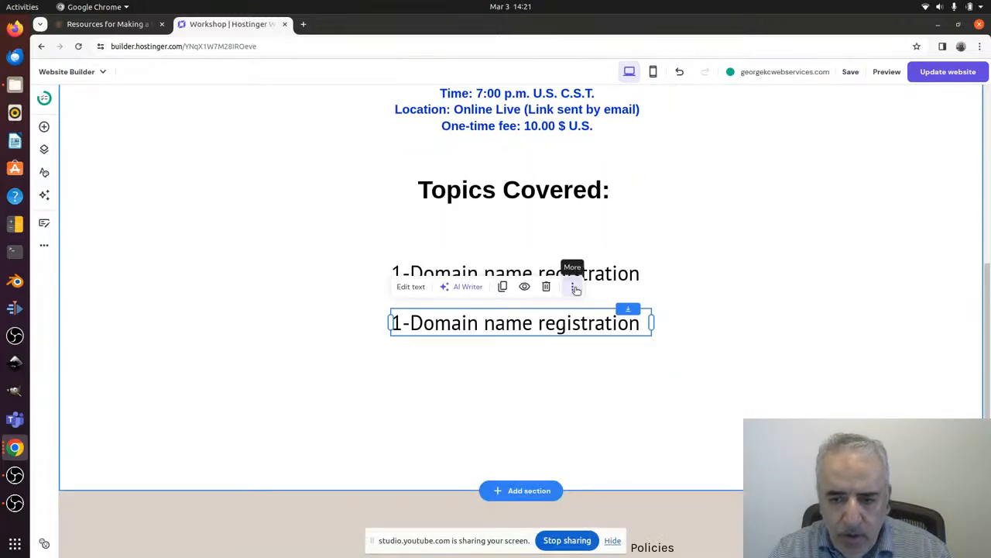
- Make two more copies of the line and spread them down the list
{"action": "left_click", "coordinate": [573, 286]}
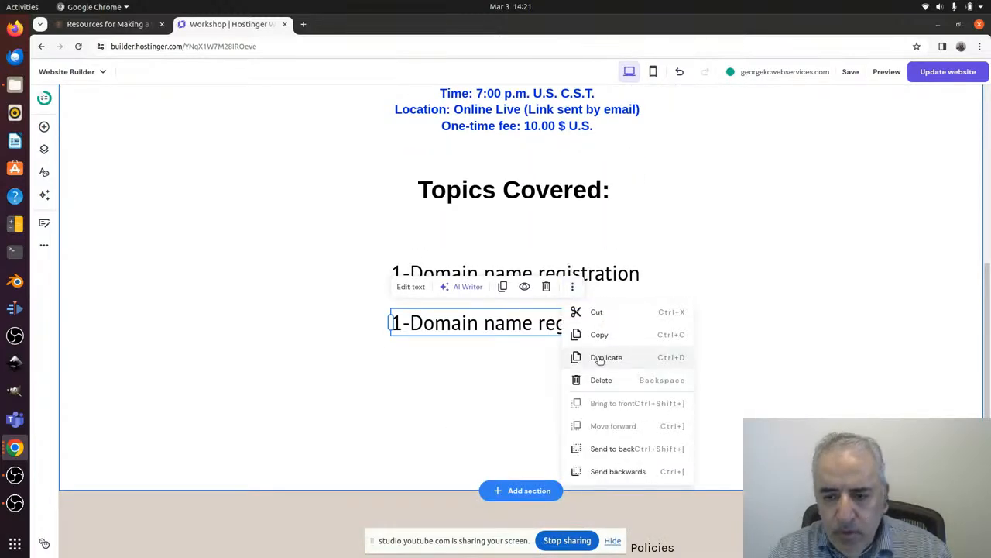
{"action": "left_click", "coordinate": [604, 357]}
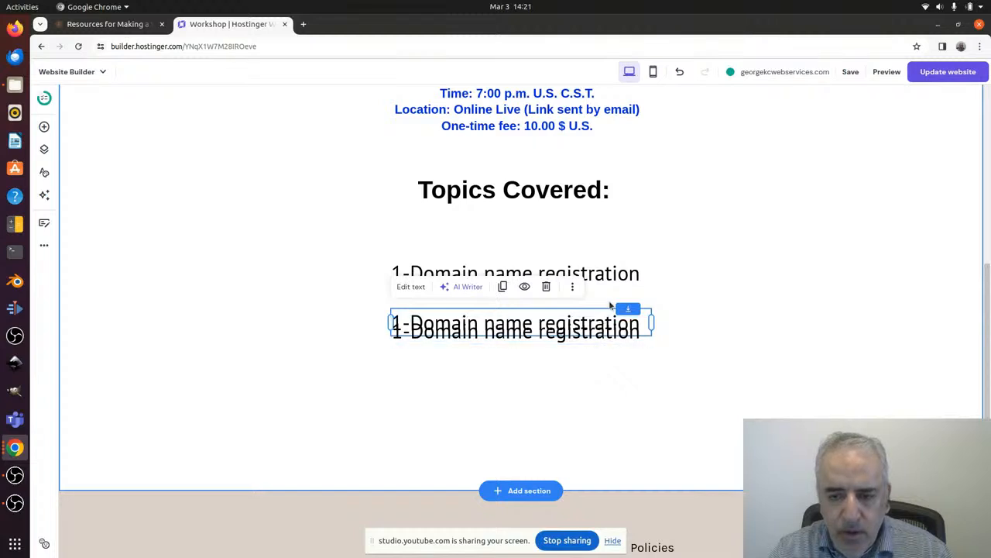
{"action": "left_click", "coordinate": [573, 287]}
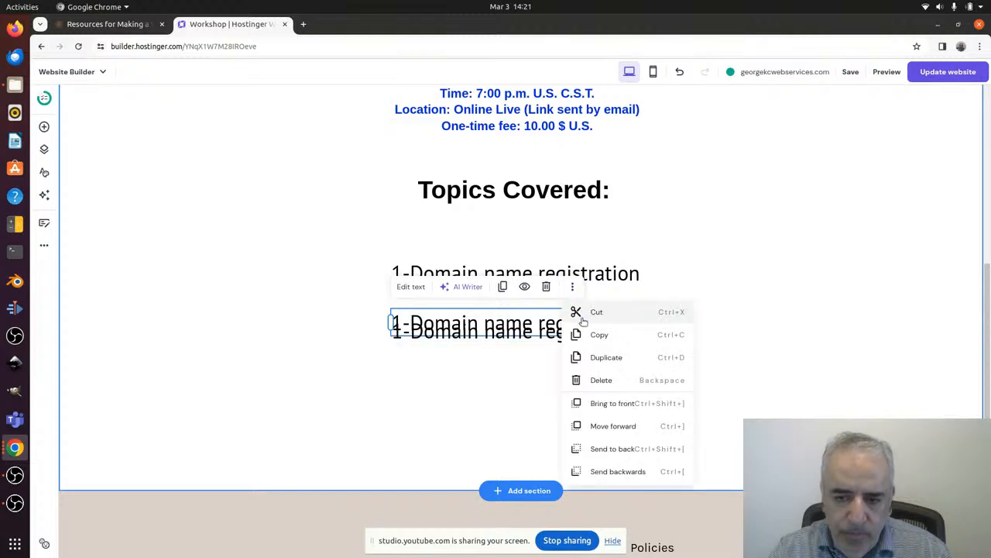
{"action": "left_click", "coordinate": [591, 357]}
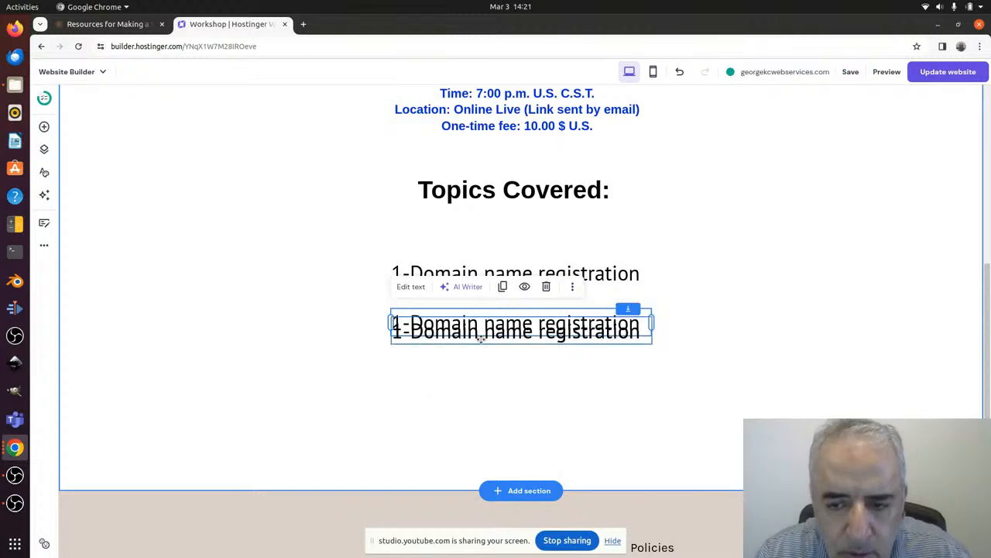
{"action": "left_click_drag", "start_coordinate": [504, 329], "coordinate": [503, 412]}
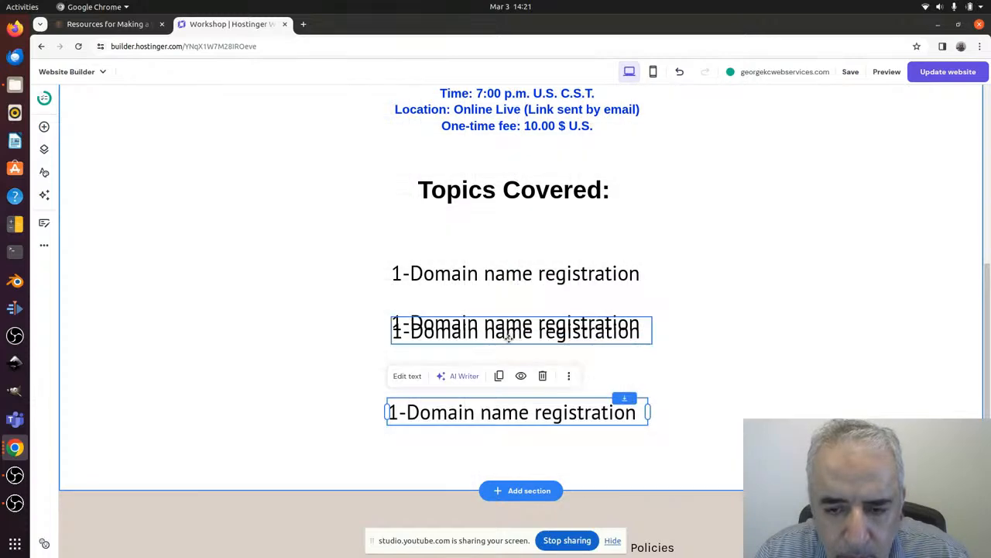
{"action": "left_click_drag", "start_coordinate": [506, 332], "coordinate": [511, 369]}
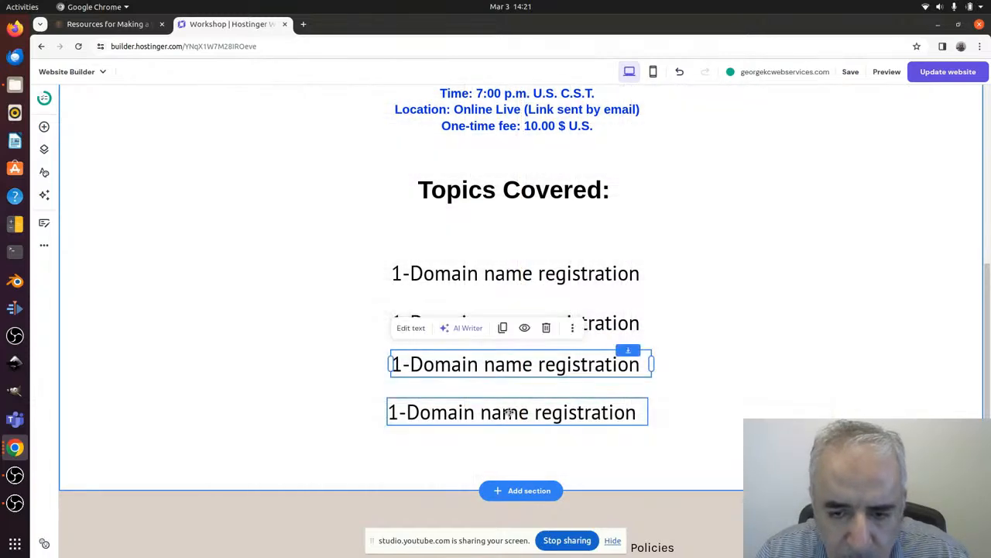
{"action": "left_click", "coordinate": [508, 412]}
{"action": "left_click_drag", "start_coordinate": [509, 412], "coordinate": [490, 422]}
{"action": "scroll", "coordinate": [323, 358], "scroll_direction": "down", "scroll_amount": 2}
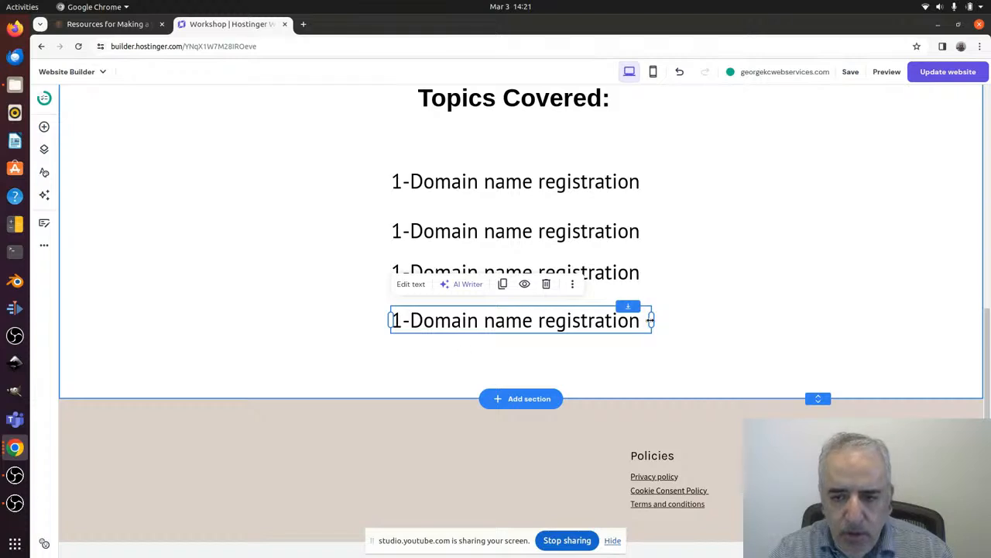
- Add two final duplicates and move them into the list, making six copies
{"action": "left_click", "coordinate": [573, 284]}
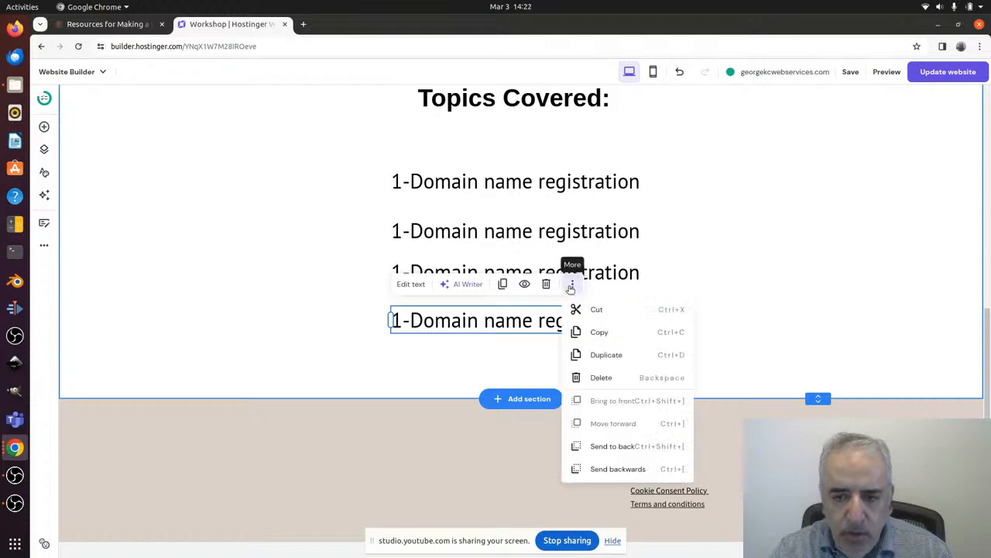
{"action": "left_click", "coordinate": [588, 360]}
{"action": "left_click", "coordinate": [572, 284]}
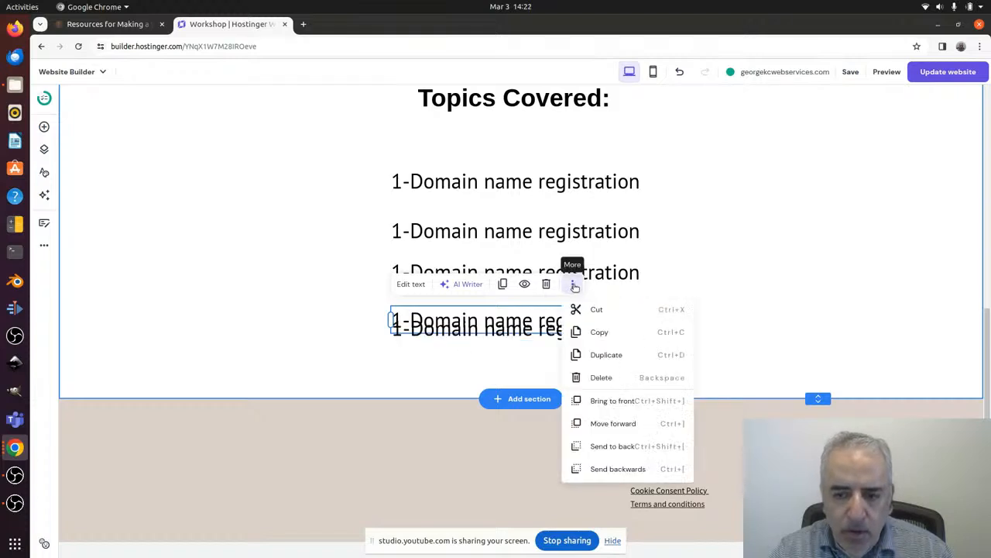
{"action": "left_click", "coordinate": [590, 354]}
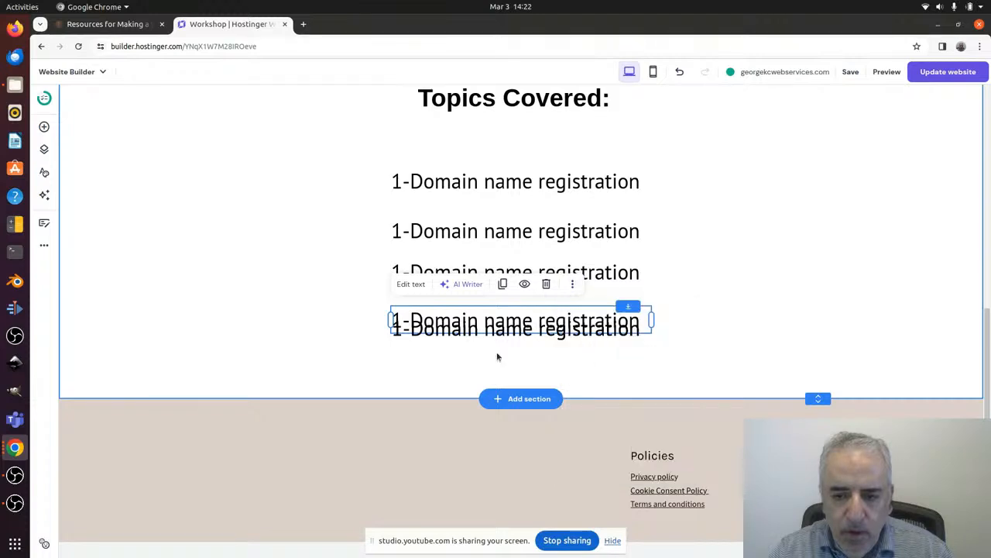
{"action": "left_click_drag", "start_coordinate": [511, 322], "coordinate": [511, 370]}
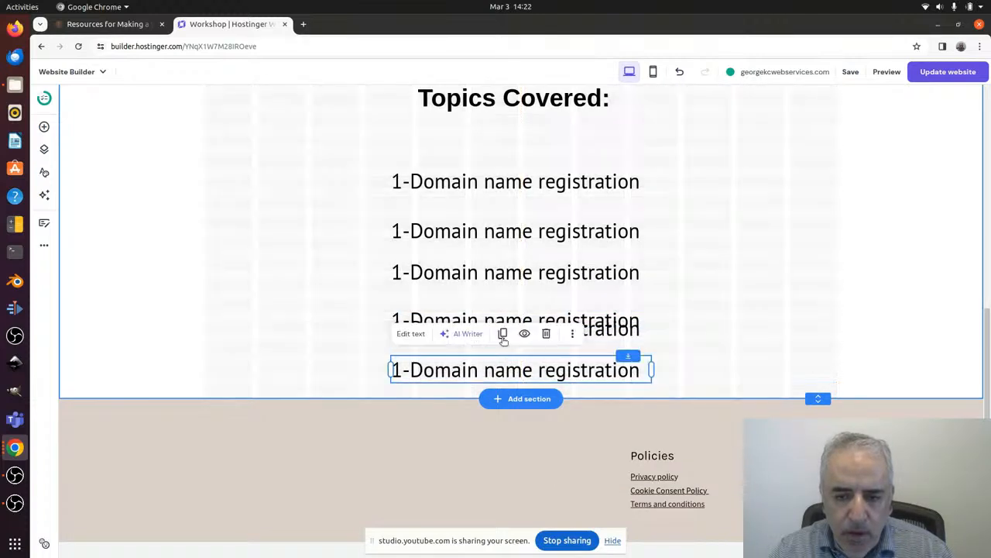
{"action": "left_click_drag", "start_coordinate": [607, 334], "coordinate": [606, 342]}
{"action": "left_click_drag", "start_coordinate": [513, 328], "coordinate": [502, 355]}
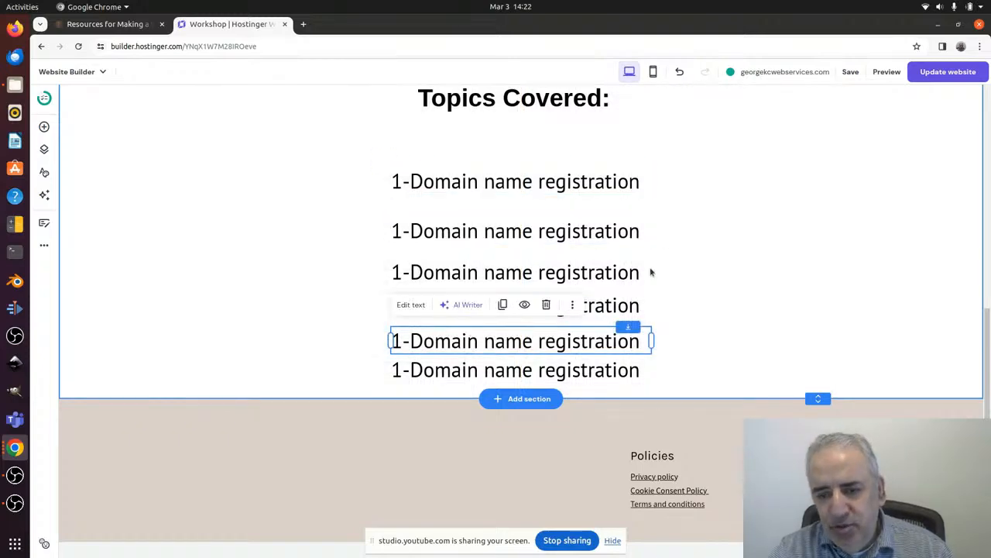
- Move the second and fifth topic lines lower to even out the spacing
{"action": "left_click", "coordinate": [322, 286]}
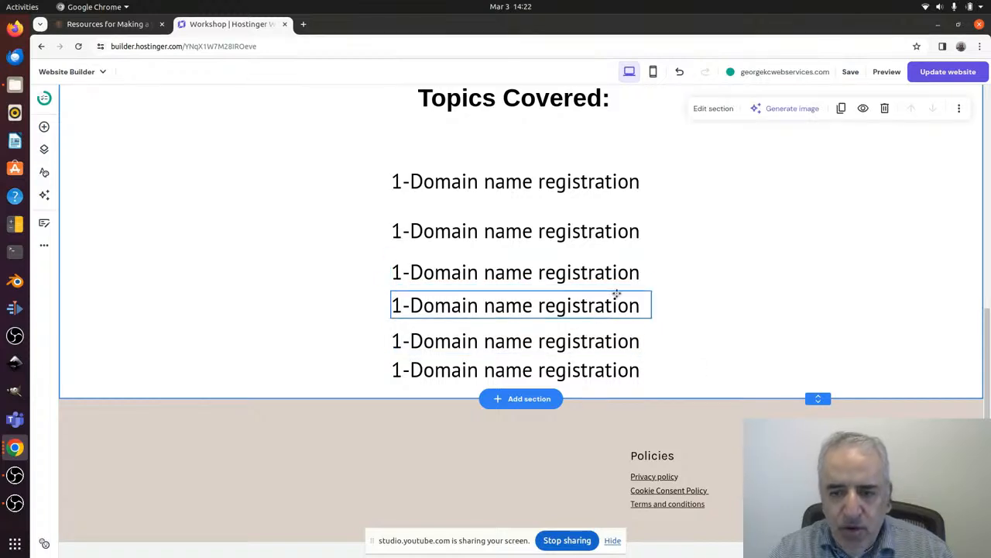
{"action": "scroll", "coordinate": [449, 260], "scroll_direction": "up", "scroll_amount": 3}
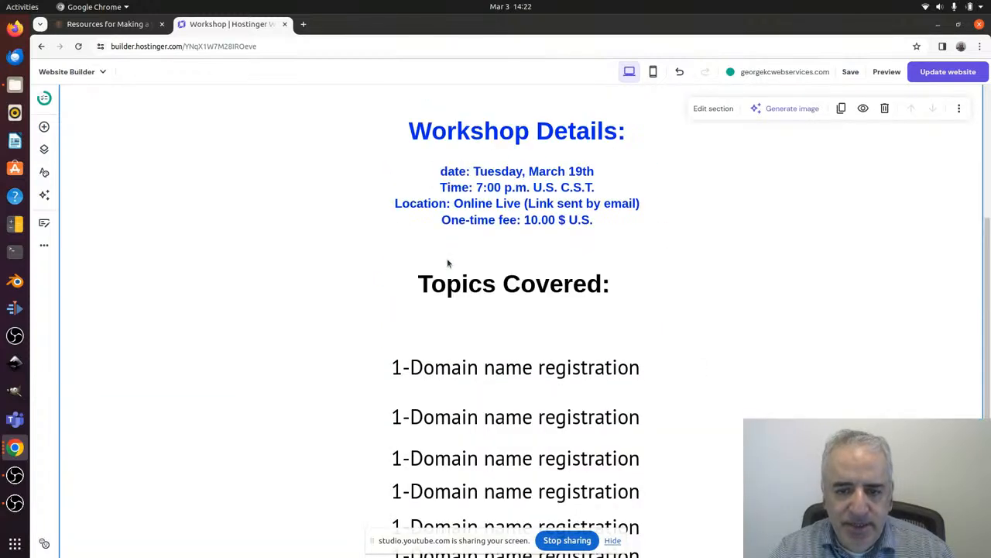
{"action": "scroll", "coordinate": [449, 259], "scroll_direction": "down", "scroll_amount": 3}
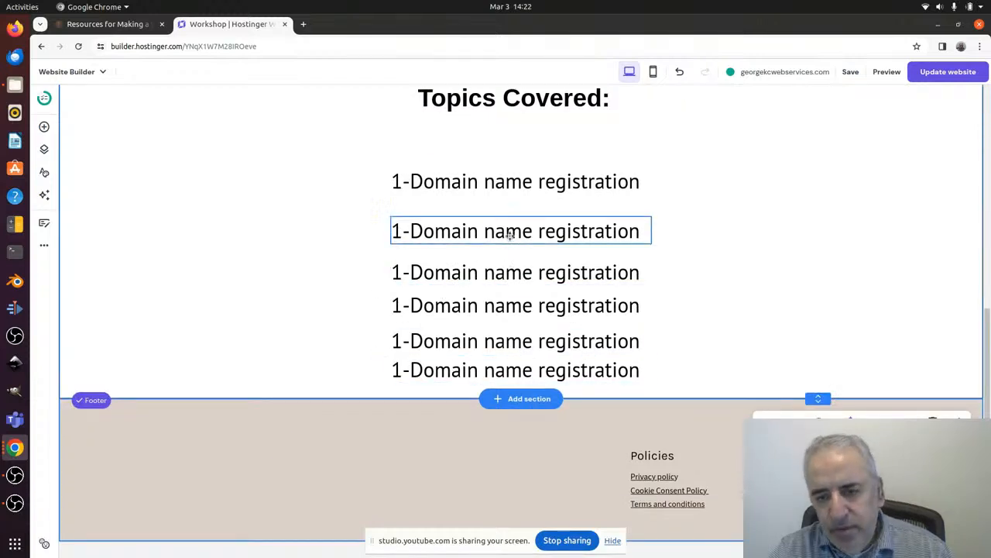
{"action": "left_click_drag", "start_coordinate": [510, 238], "coordinate": [498, 309]}
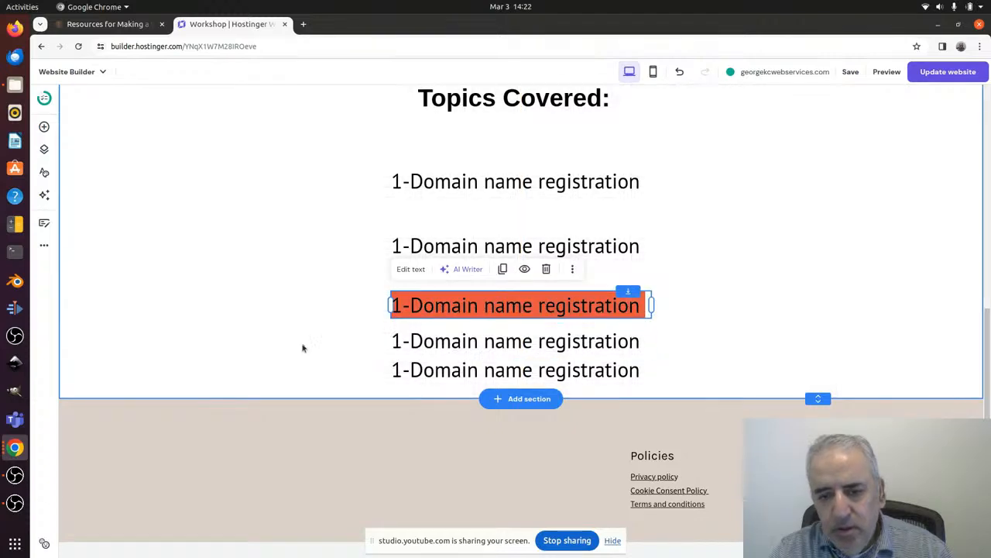
{"action": "left_click_drag", "start_coordinate": [543, 371], "coordinate": [542, 401]}
{"action": "scroll", "coordinate": [876, 239], "scroll_direction": "up", "scroll_amount": 10}
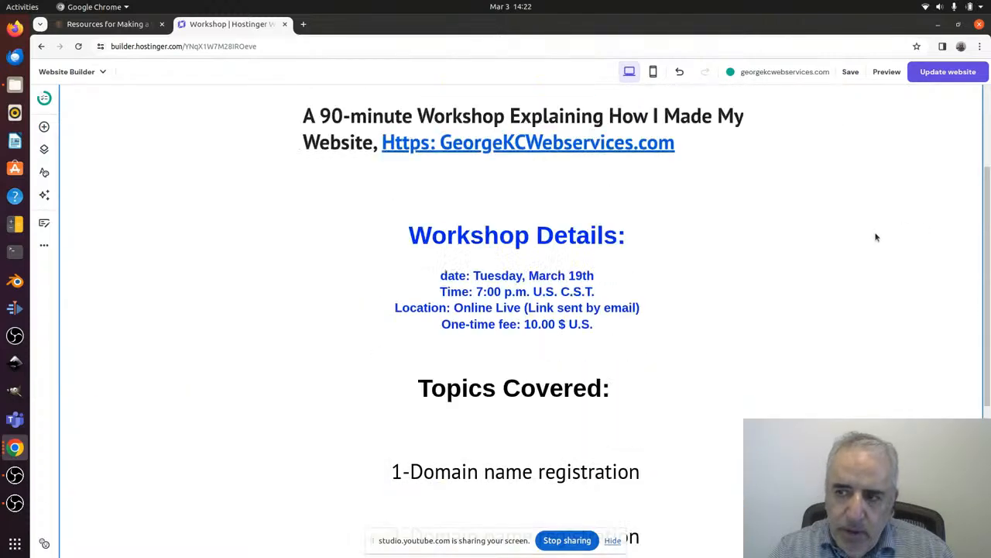
{"action": "scroll", "coordinate": [866, 237], "scroll_direction": "down", "scroll_amount": 10}
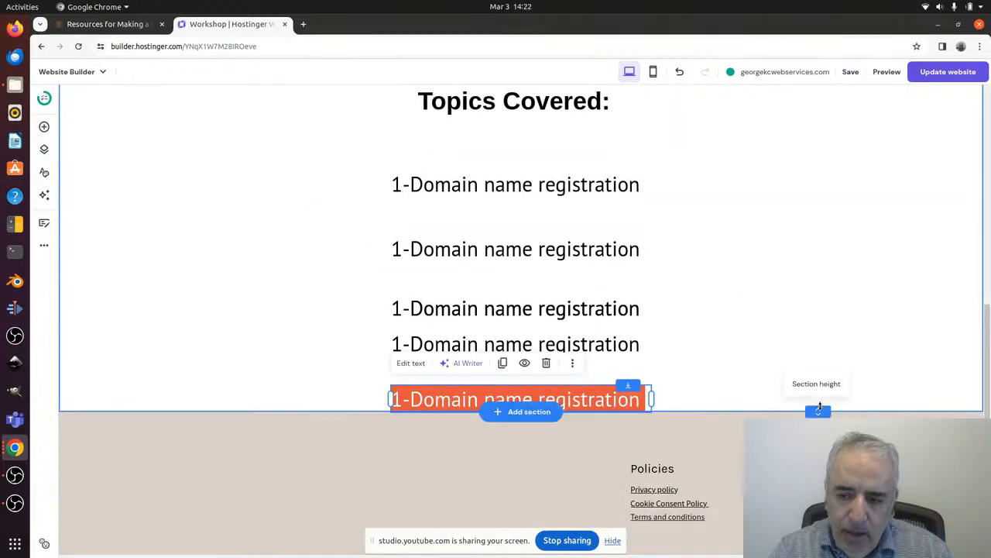
- Drag the section height handle down to make the Topics Covered section taller
{"action": "left_click_drag", "start_coordinate": [818, 411], "coordinate": [818, 474]}
{"action": "scroll", "coordinate": [782, 333], "scroll_direction": "down", "scroll_amount": 1}
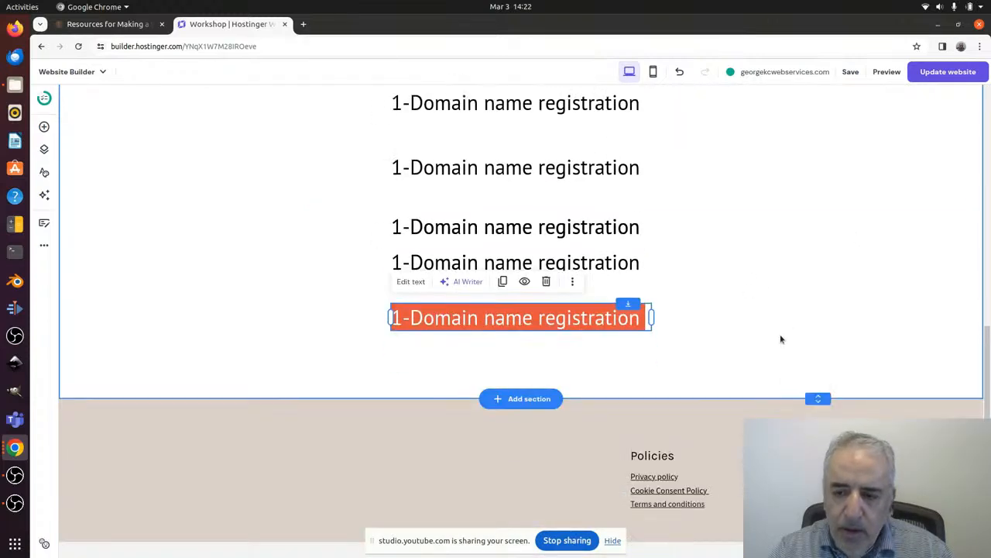
{"action": "left_click_drag", "start_coordinate": [818, 399], "coordinate": [818, 483]}
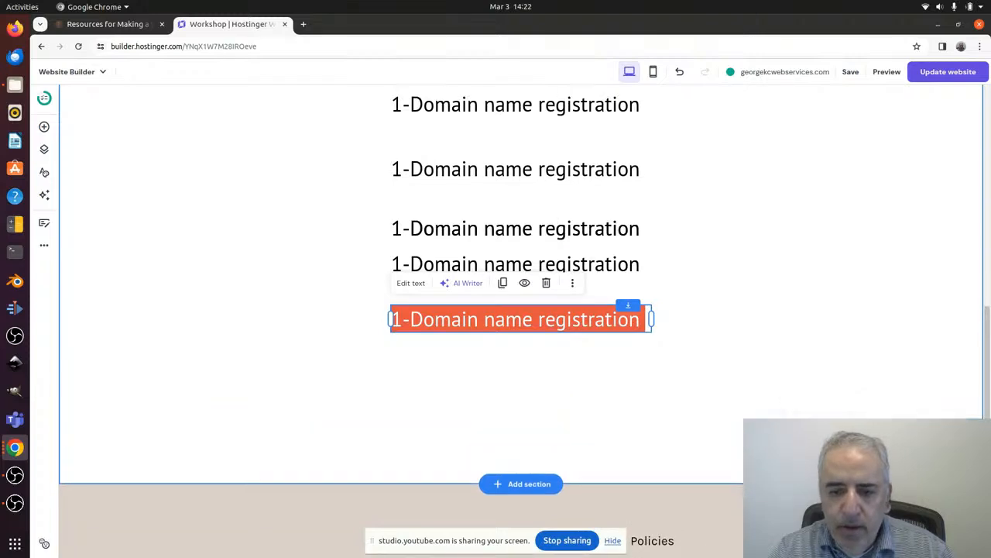
{"action": "scroll", "coordinate": [736, 345], "scroll_direction": "down", "scroll_amount": 1}
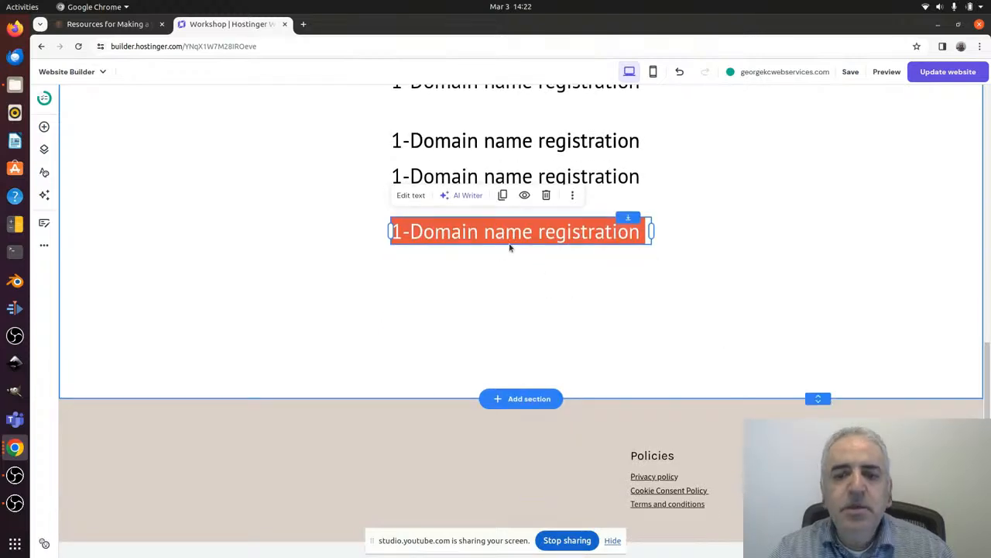
{"action": "left_click", "coordinate": [478, 288]}
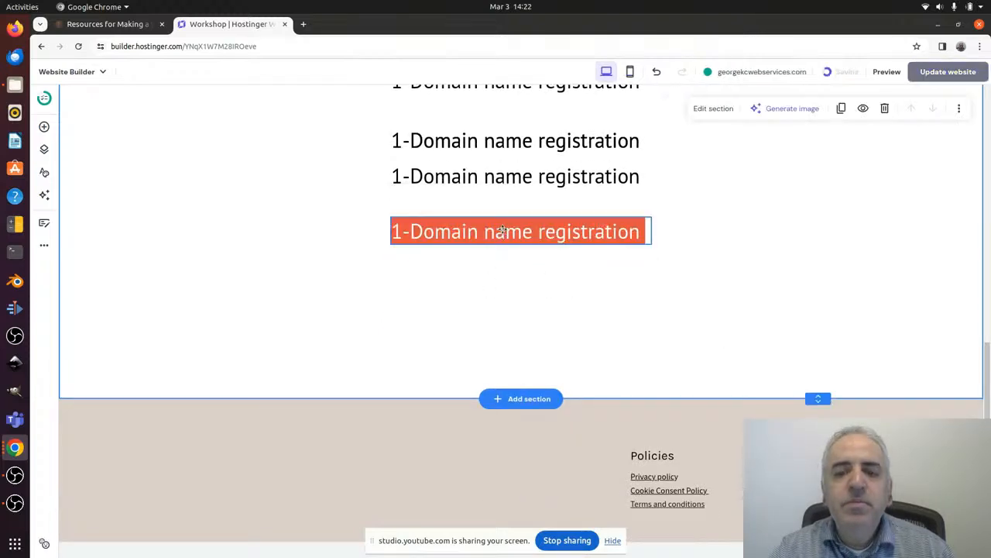
- Drag the third heading and the stacked copy down into their own rows
{"action": "scroll", "coordinate": [453, 328], "scroll_direction": "up", "scroll_amount": 2}
{"action": "scroll", "coordinate": [451, 324], "scroll_direction": "down", "scroll_amount": 1}
{"action": "scroll", "coordinate": [465, 302], "scroll_direction": "down", "scroll_amount": 1}
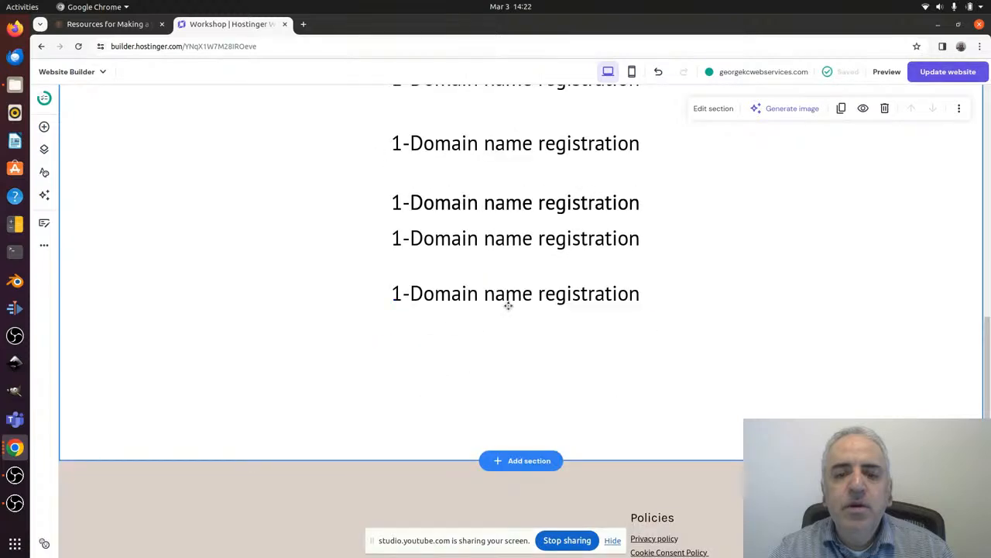
{"action": "left_click_drag", "start_coordinate": [506, 302], "coordinate": [511, 385]}
{"action": "left_click_drag", "start_coordinate": [494, 240], "coordinate": [493, 310]}
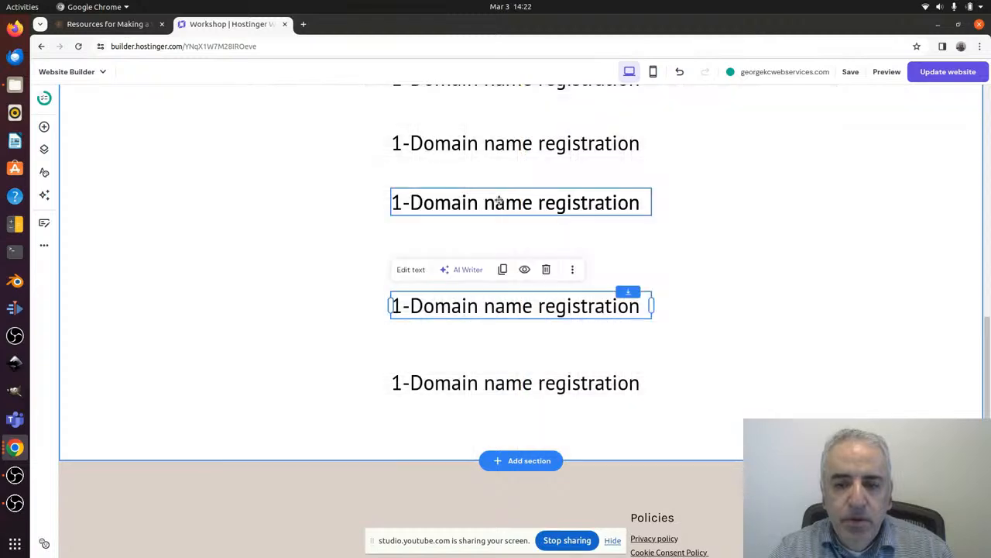
{"action": "left_click_drag", "start_coordinate": [500, 205], "coordinate": [502, 248]}
{"action": "left_click", "coordinate": [313, 234]}
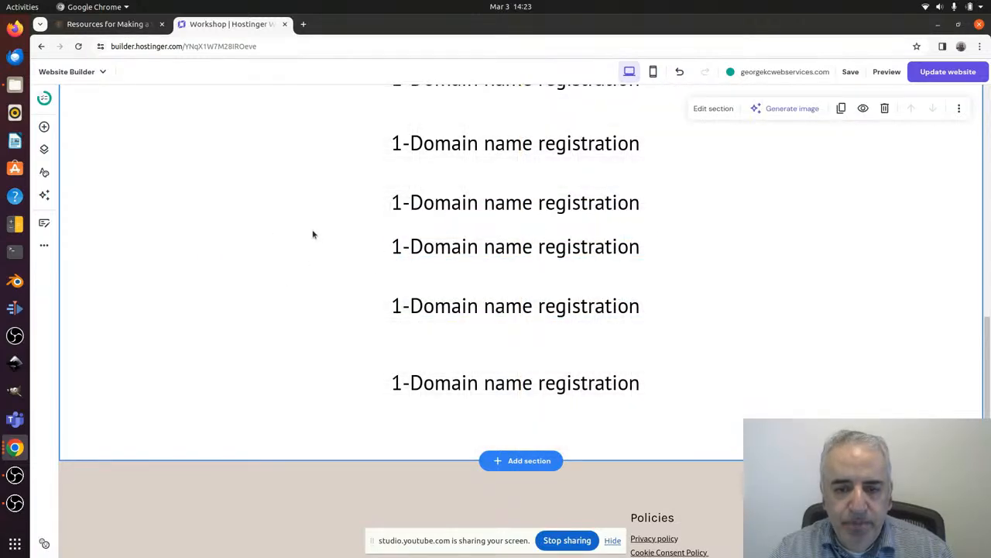
- Fine-tune the second, lower, bottom and top headings for even vertical spacing
{"action": "left_click", "coordinate": [497, 205]}
{"action": "left_click_drag", "start_coordinate": [497, 206], "coordinate": [496, 203]}
{"action": "left_click", "coordinate": [457, 310]}
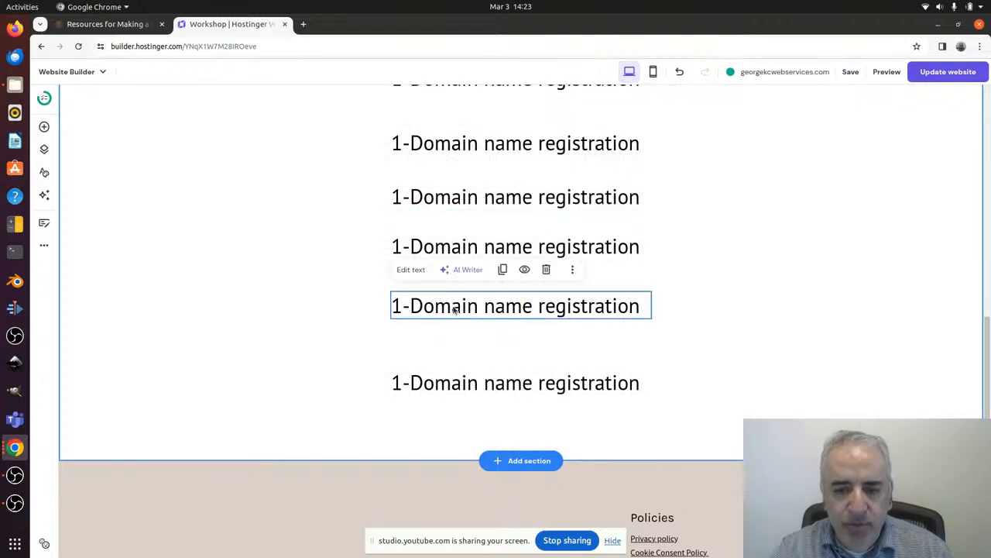
{"action": "left_click_drag", "start_coordinate": [455, 310], "coordinate": [454, 305]}
{"action": "left_click_drag", "start_coordinate": [451, 390], "coordinate": [450, 375]}
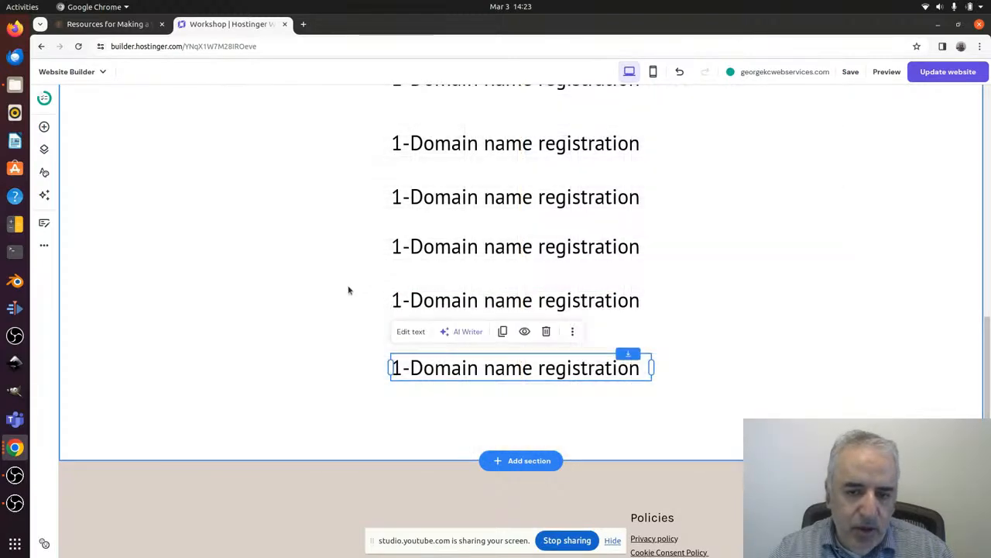
{"action": "scroll", "coordinate": [281, 288], "scroll_direction": "up", "scroll_amount": 3}
{"action": "scroll", "coordinate": [337, 318], "scroll_direction": "down", "scroll_amount": 2}
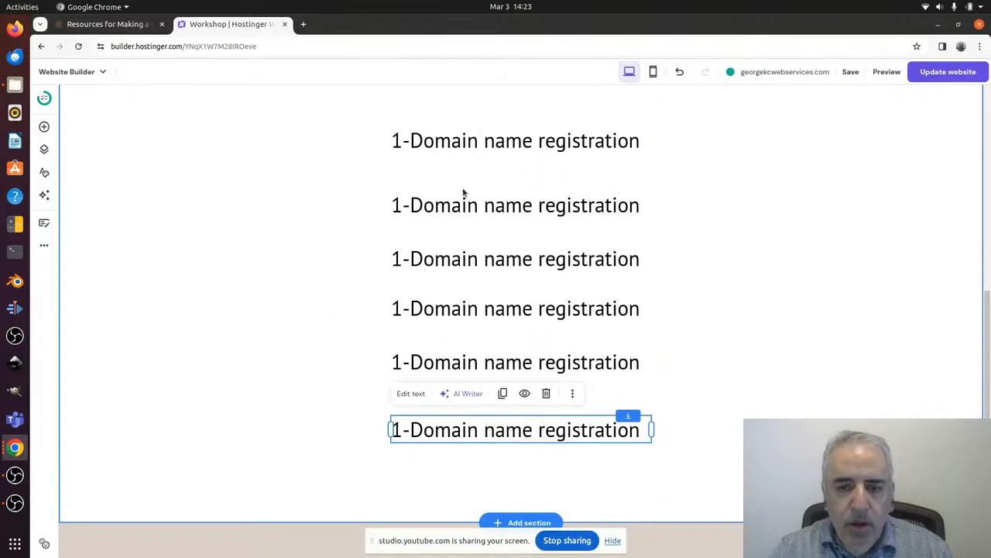
{"action": "left_click_drag", "start_coordinate": [470, 141], "coordinate": [470, 155]}
{"action": "scroll", "coordinate": [322, 308], "scroll_direction": "up", "scroll_amount": 3}
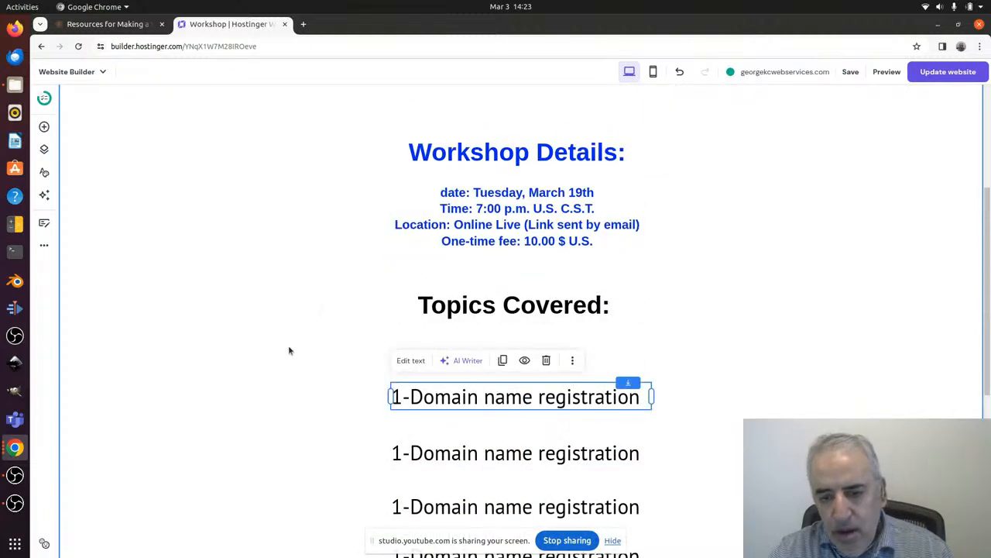
{"action": "scroll", "coordinate": [287, 351], "scroll_direction": "down", "scroll_amount": 1}
{"action": "left_click", "coordinate": [263, 352]}
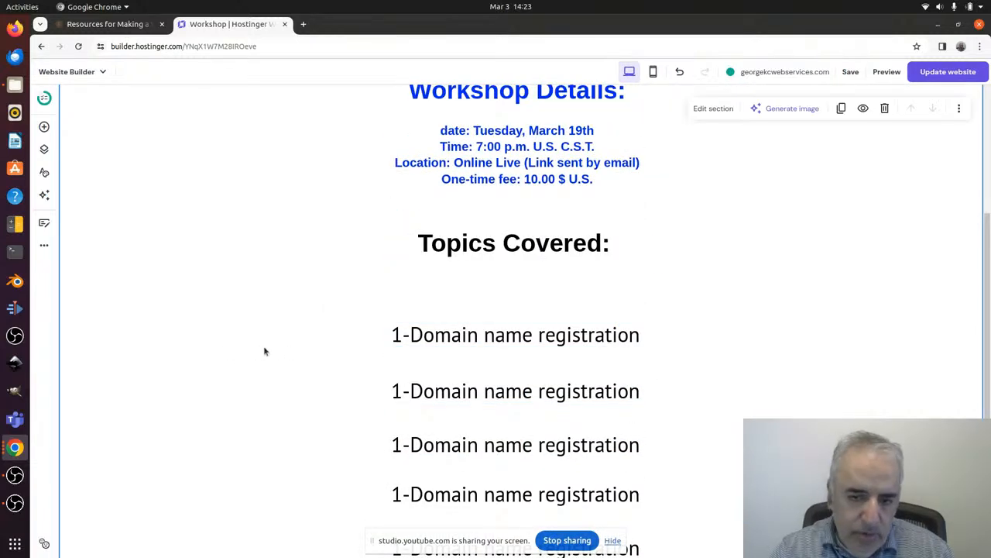
{"action": "scroll", "coordinate": [264, 352], "scroll_direction": "down", "scroll_amount": 3}
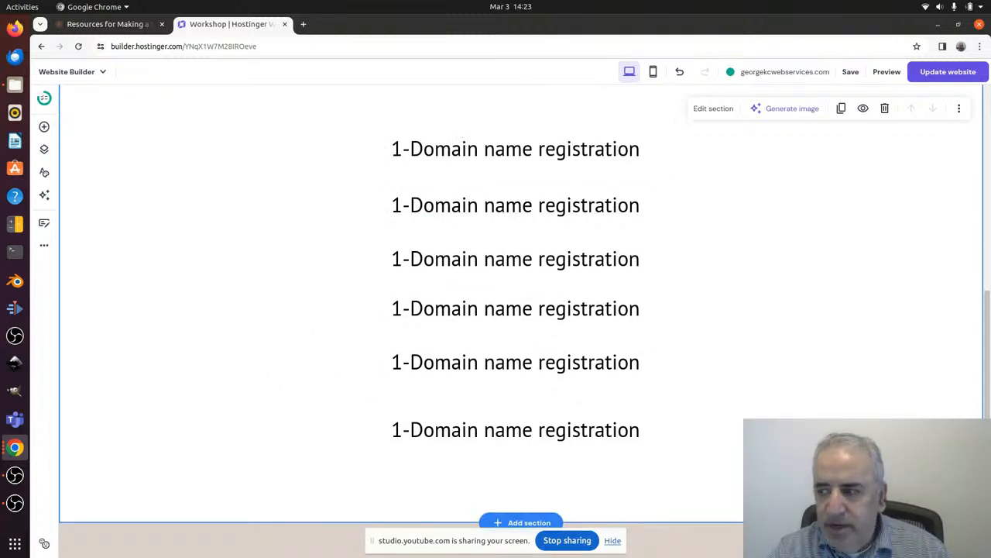
- Change the second topic heading's text from '1-Domain name registration' to '1-Web Hosting'
{"action": "left_click", "coordinate": [422, 206]}
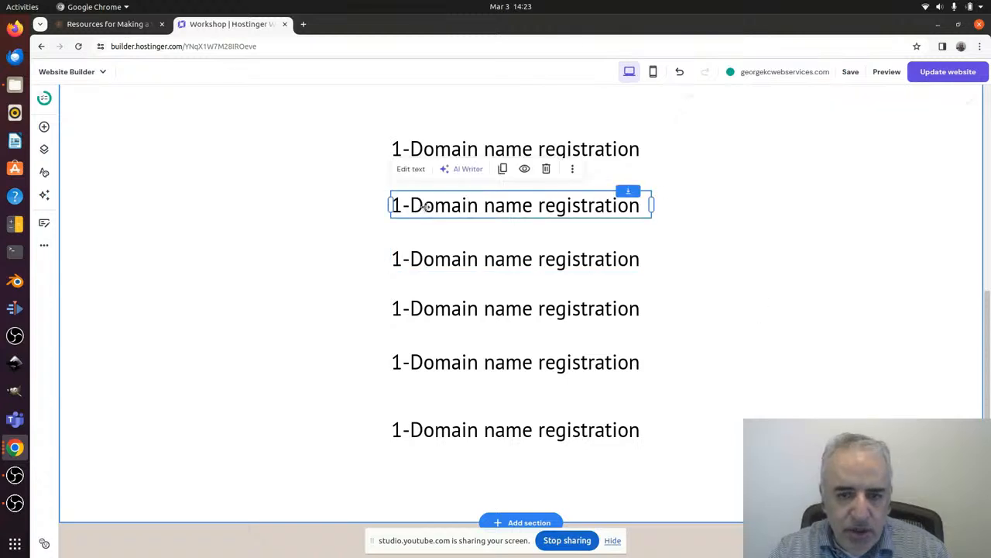
{"action": "left_click", "coordinate": [573, 169]}
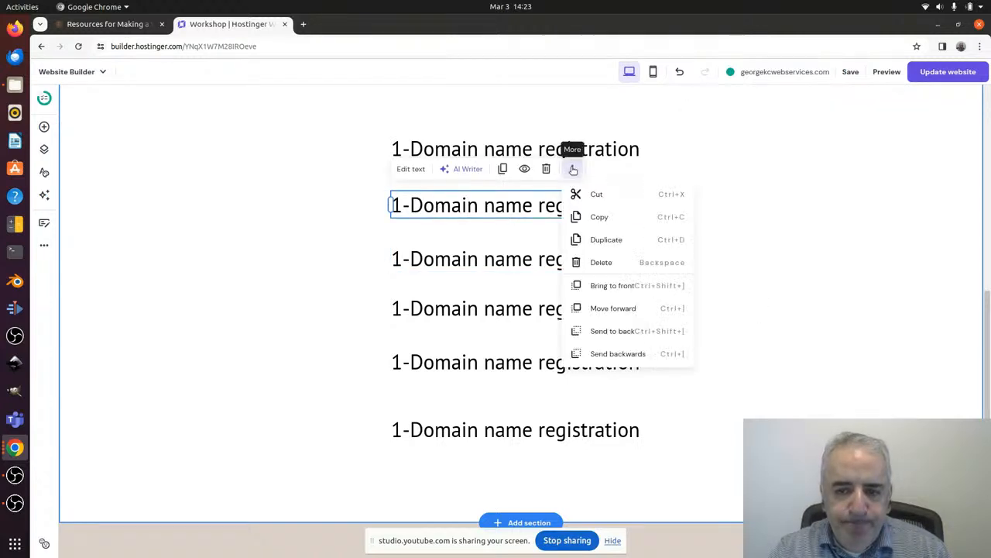
{"action": "left_click", "coordinate": [409, 169]}
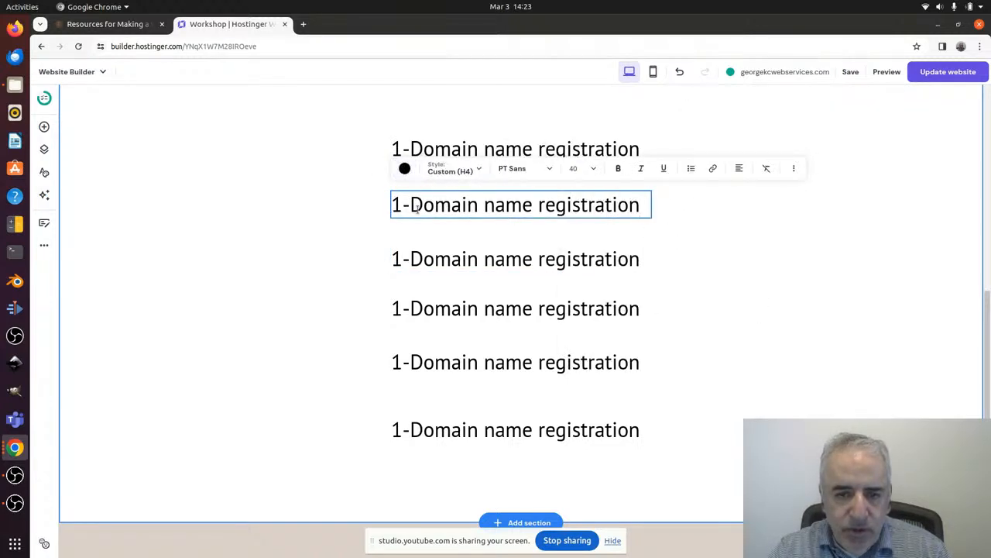
{"action": "key", "text": "BackSpace"}
{"action": "type", "text": "We"}
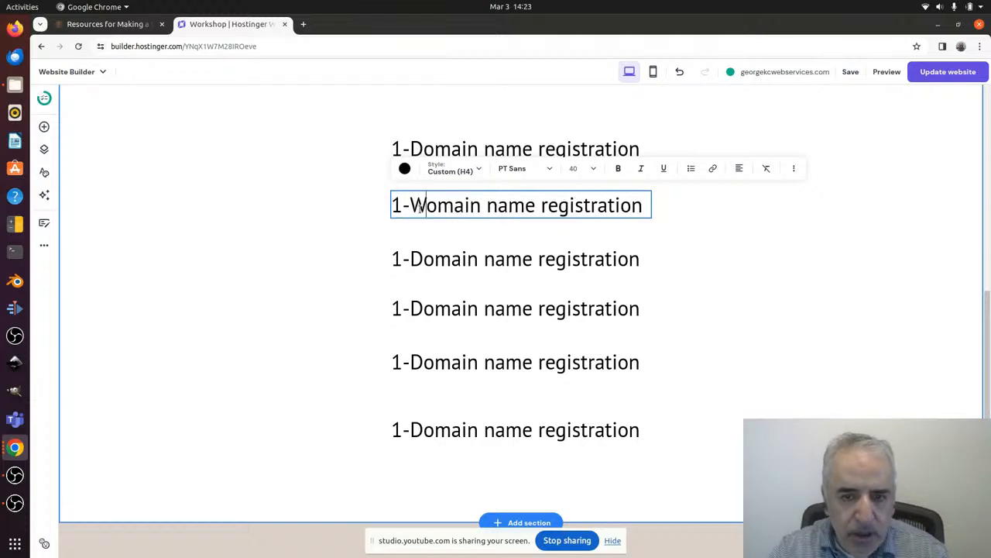
{"action": "type", "text": "b"}
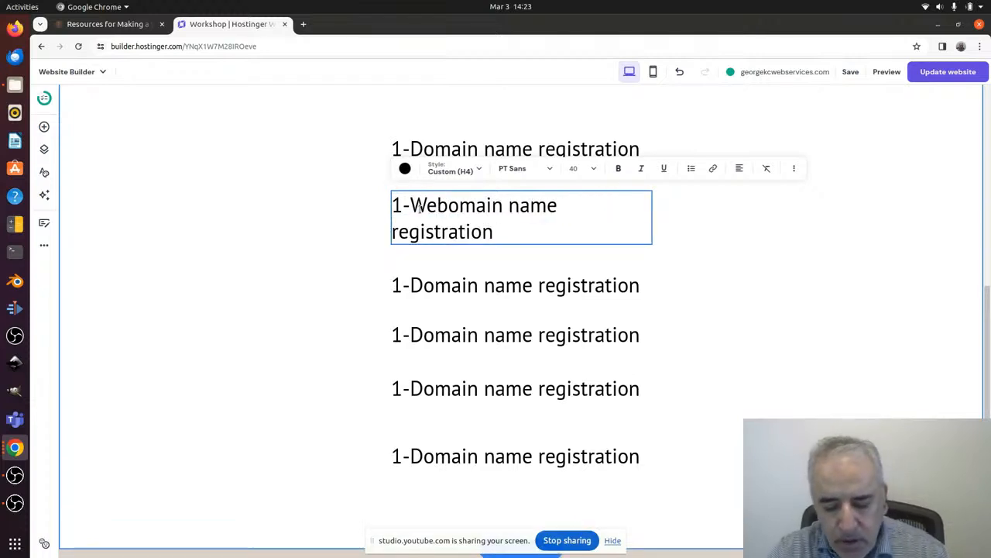
{"action": "type", "text": " Host"}
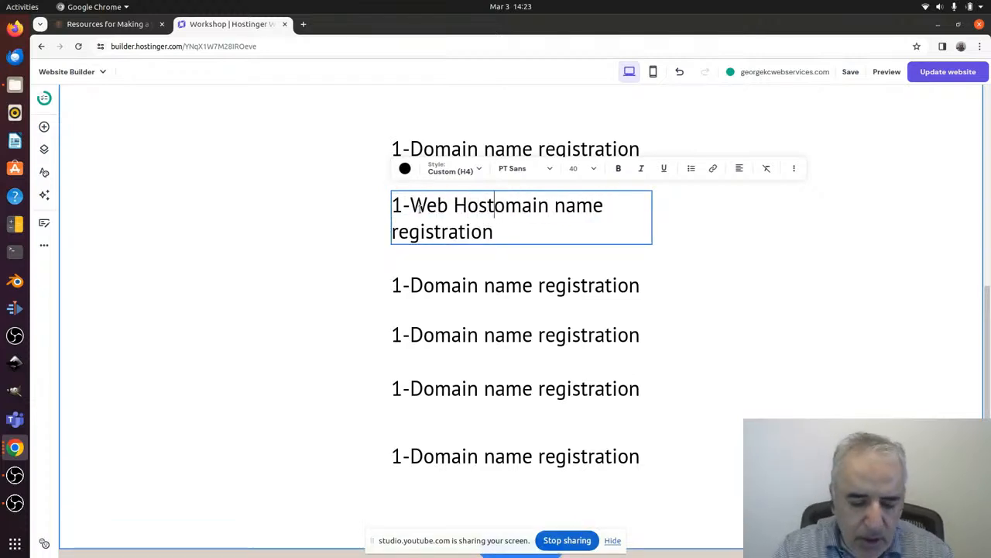
{"action": "type", "text": "ing"}
{"action": "key", "text": "Delete"}
{"action": "key", "text": "Delete"}
{"action": "key", "text": "Delete"}
{"action": "key", "text": "Delete"}
{"action": "key", "text": "Delete"}
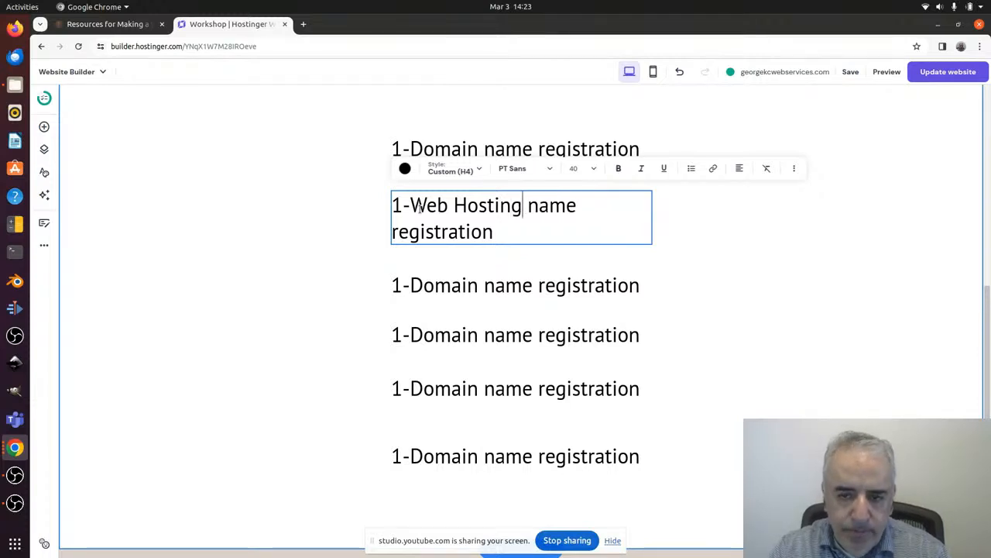
{"action": "key", "text": "Delete"}
{"action": "key", "text": "Delete"}
{"action": "key", "text": "Delete"}
{"action": "key", "text": "Delete"}
{"action": "key", "text": "Delete"}
{"action": "key", "text": "Delete"}
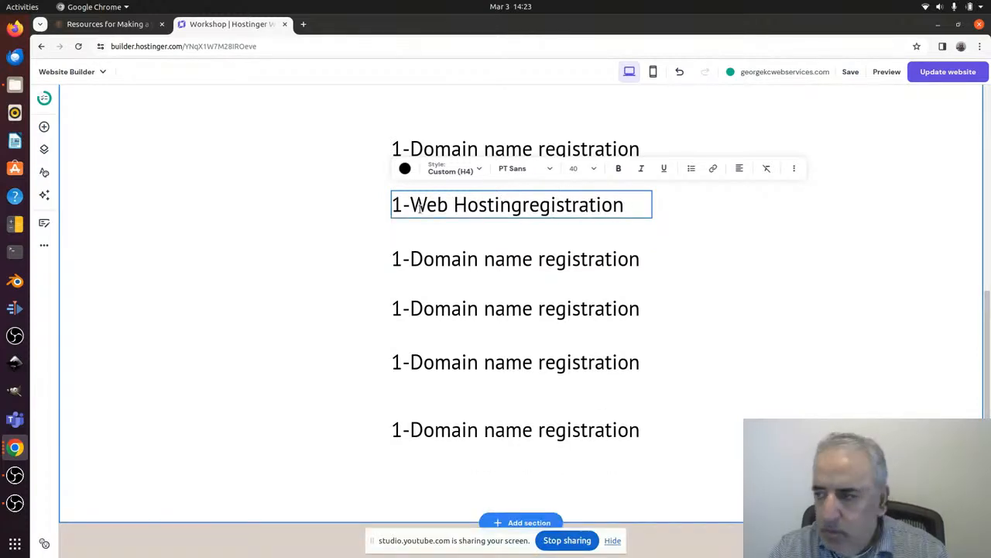
{"action": "key", "text": "Delete"}
{"action": "key", "text": "Delete"}
{"action": "key", "text": "Delete"}
{"action": "key", "text": "Delete"}
{"action": "key", "text": "Delete"}
{"action": "key", "text": "Delete"}
{"action": "key", "text": "Delete"}
{"action": "key", "text": "Delete"}
{"action": "key", "text": "Delete"}
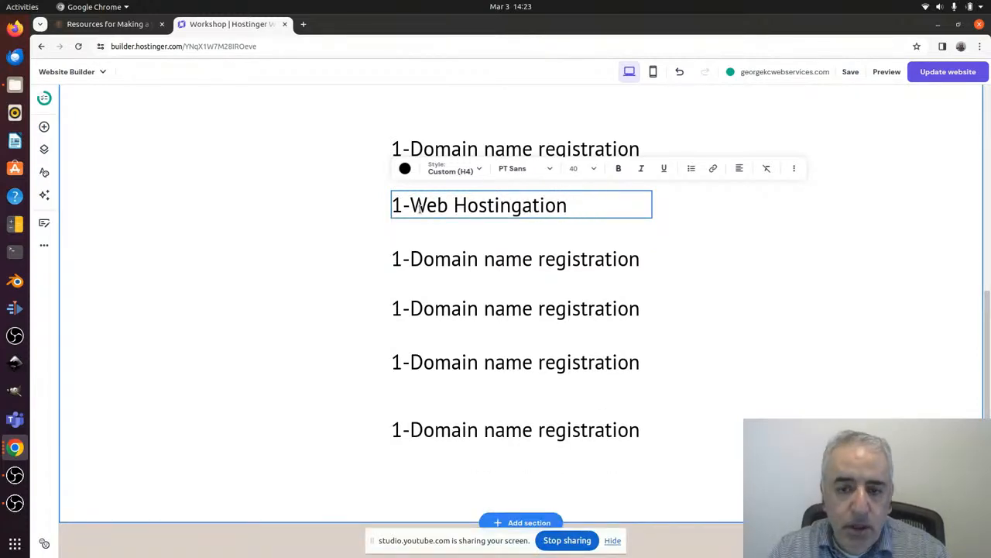
{"action": "key", "text": "Delete"}
{"action": "key", "text": "Delete"}
{"action": "key", "text": "Delete"}
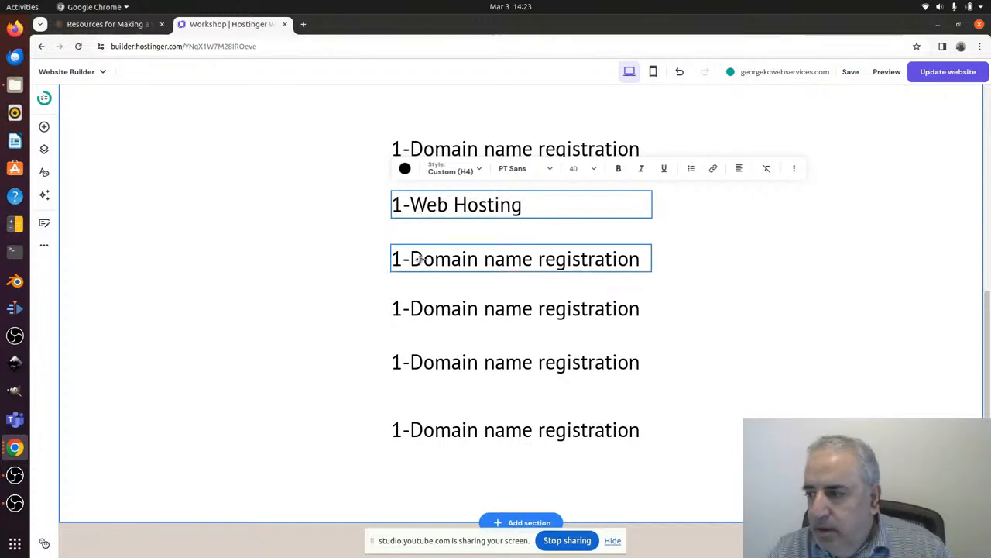
{"action": "left_click", "coordinate": [410, 259]}
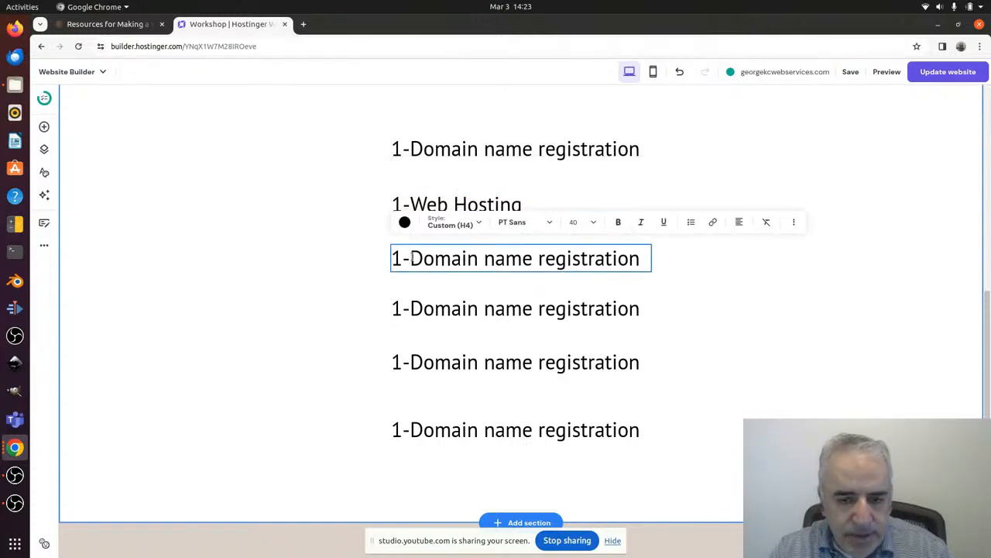
- Replace the third heading's wording with '1-Self-Hosted versus Hosted Websites'
{"action": "key", "text": "Delete"}
{"action": "key", "text": "Delete"}
{"action": "key", "text": "Delete"}
{"action": "key", "text": "Delete"}
{"action": "key", "text": "Delete"}
{"action": "key", "text": "Delete"}
{"action": "key", "text": "Delete"}
{"action": "key", "text": "Delete"}
{"action": "key", "text": "Delete"}
{"action": "key", "text": "Delete"}
{"action": "key", "text": "Delete"}
{"action": "key", "text": "Delete"}
{"action": "key", "text": "Delete"}
{"action": "key", "text": "Delete"}
{"action": "key", "text": "Delete"}
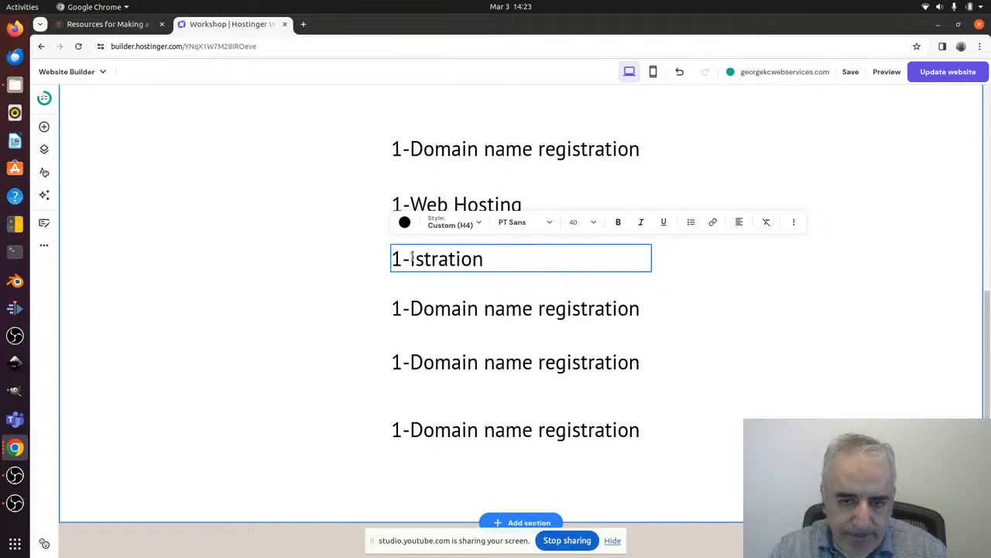
{"action": "key", "text": "Delete"}
{"action": "key", "text": "Delete"}
{"action": "key", "text": "Delete"}
{"action": "key", "text": "Delete"}
{"action": "key", "text": "Delete"}
{"action": "key", "text": "Delete"}
{"action": "key", "text": "Delete"}
{"action": "key", "text": "Delete"}
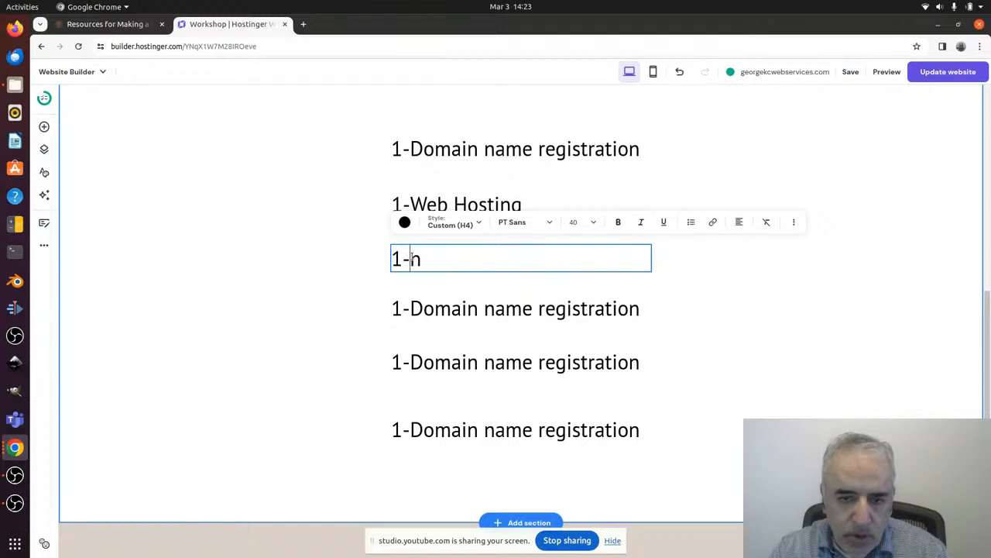
{"action": "type", "text": "Sel"}
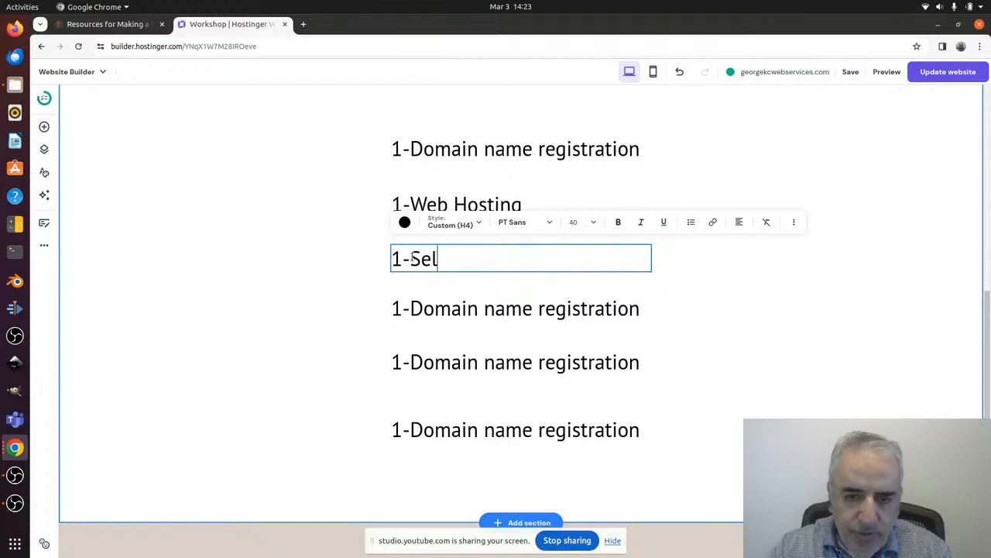
{"action": "type", "text": "f-"}
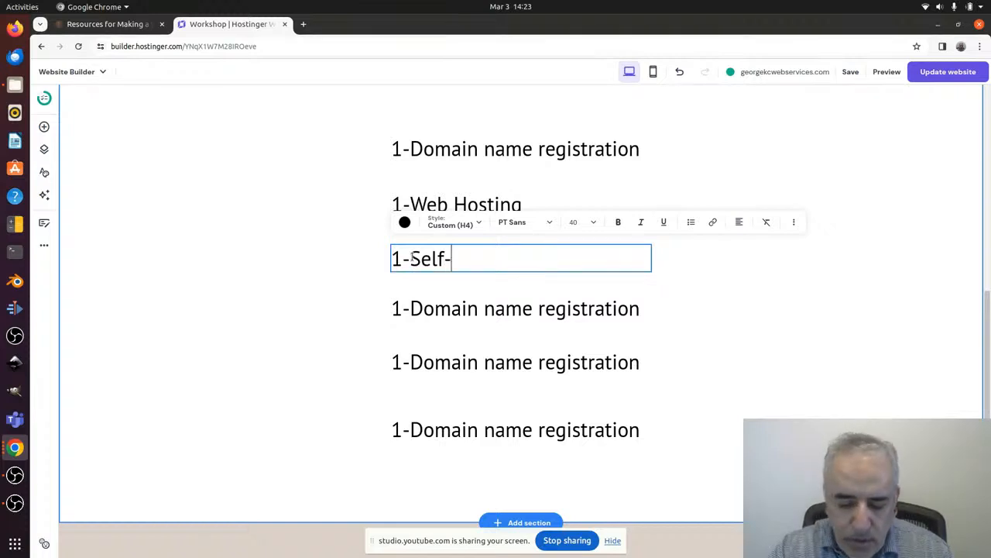
{"action": "type", "text": "Hoste"}
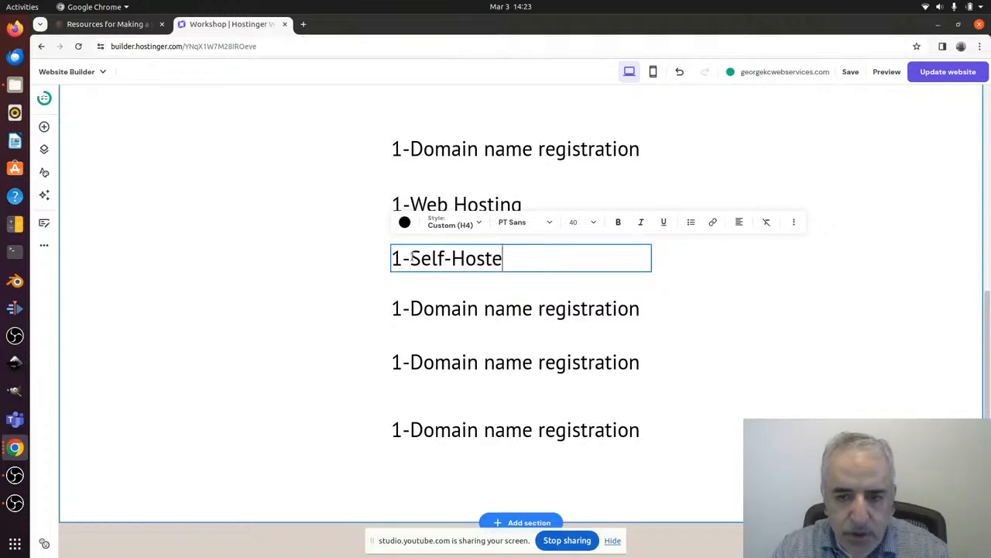
{"action": "type", "text": "d versus"}
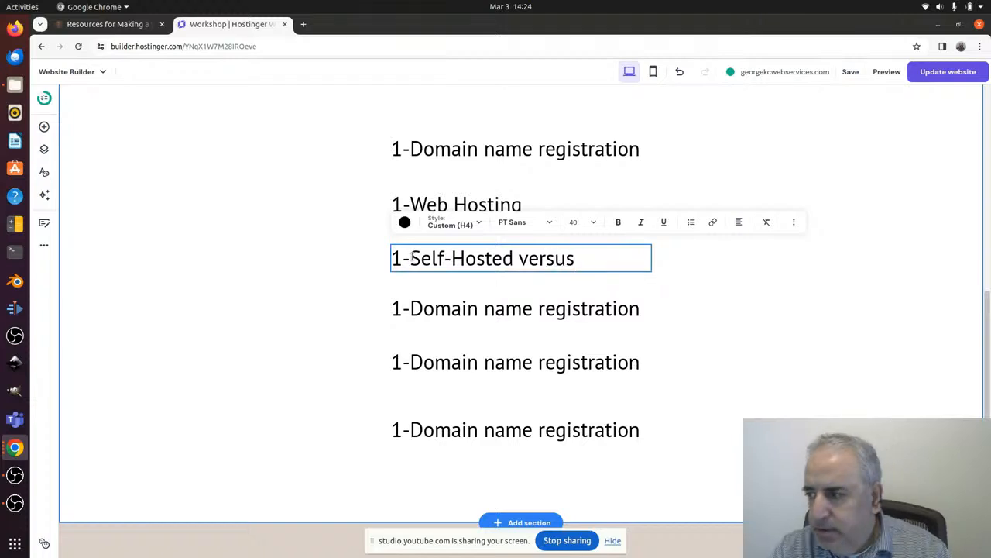
{"action": "type", "text": " Host"}
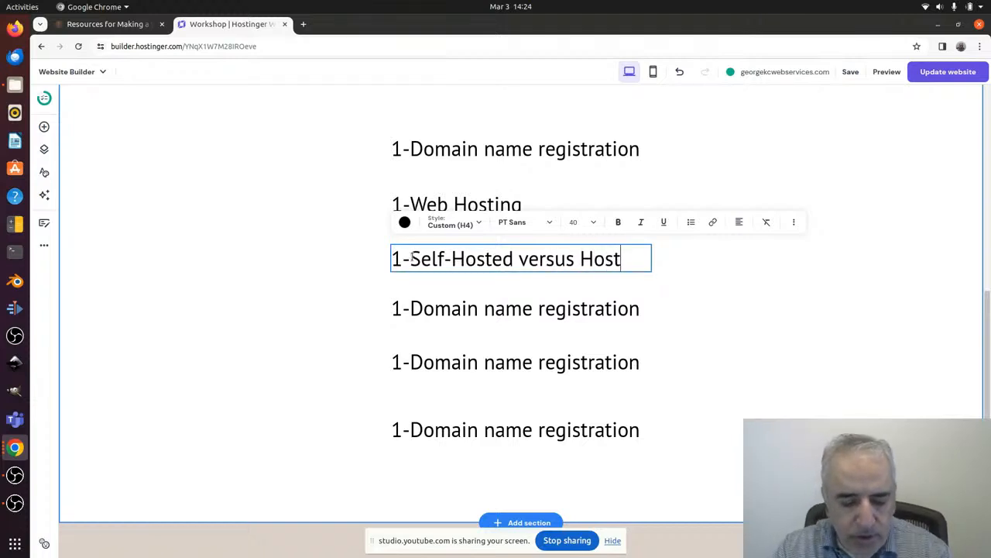
{"action": "type", "text": "ed We"}
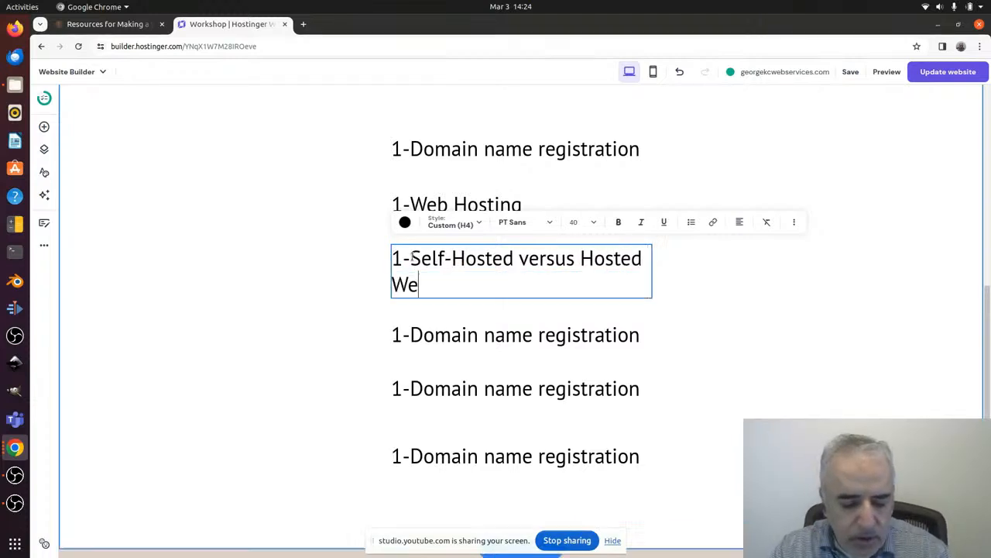
{"action": "type", "text": "bsites"}
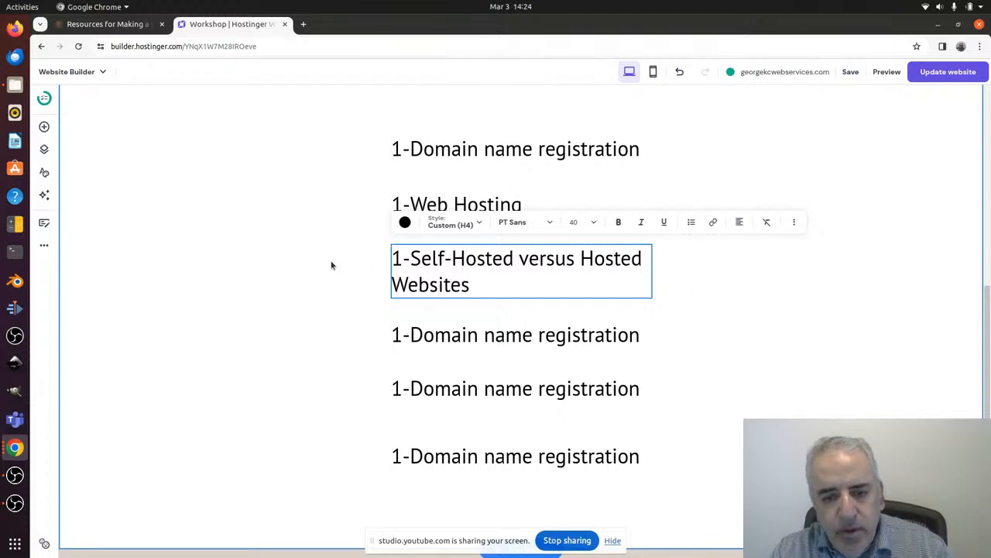
{"action": "key", "text": "Escape"}
- Widen the Self-Hosted heading box and shift it into line with the other topics
{"action": "left_click_drag", "start_coordinate": [653, 271], "coordinate": [677, 272]}
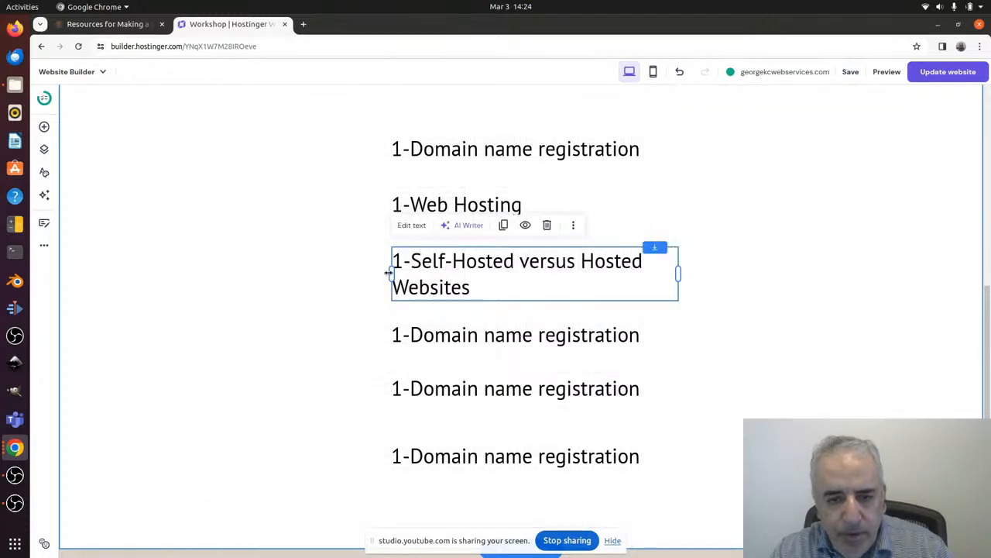
{"action": "left_click_drag", "start_coordinate": [387, 272], "coordinate": [328, 271]}
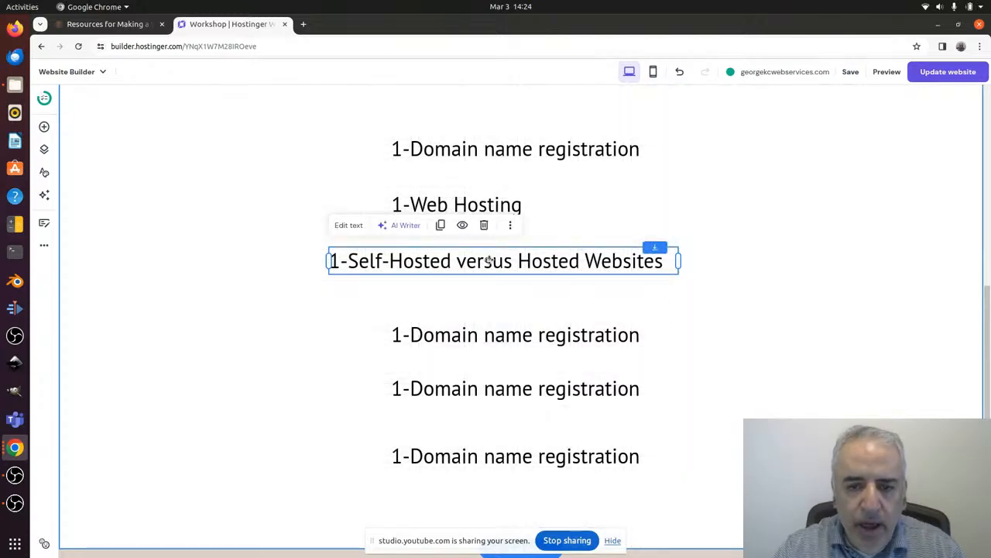
{"action": "left_click", "coordinate": [283, 219]}
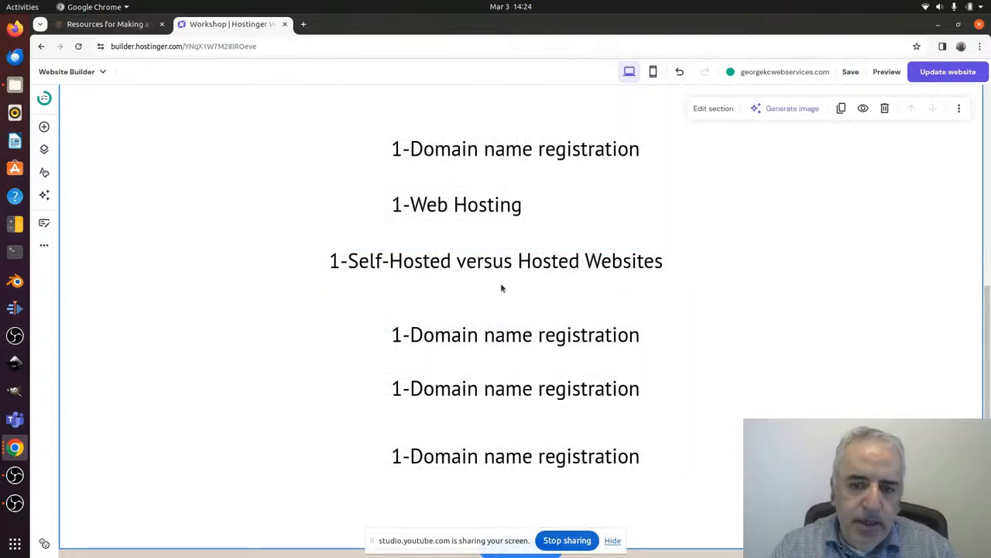
{"action": "left_click_drag", "start_coordinate": [482, 266], "coordinate": [545, 269]}
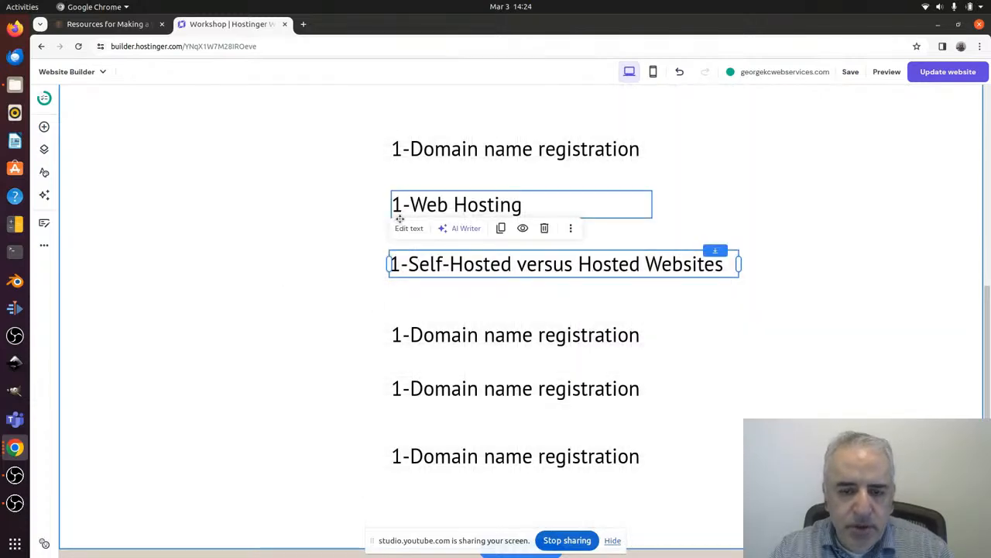
- Renumber the second heading from 1 to 2-Web Hosting
{"action": "left_click", "coordinate": [434, 146]}
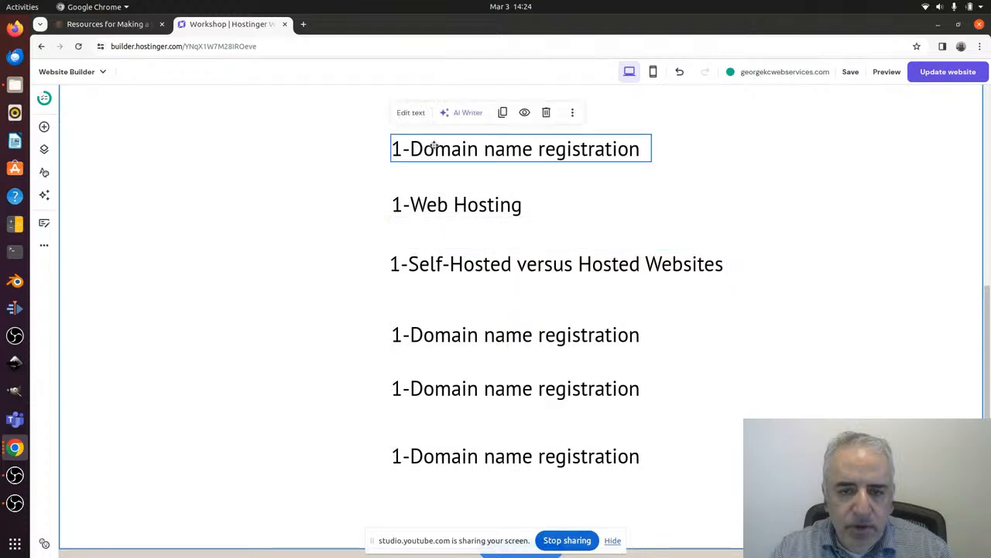
{"action": "left_click", "coordinate": [430, 206]}
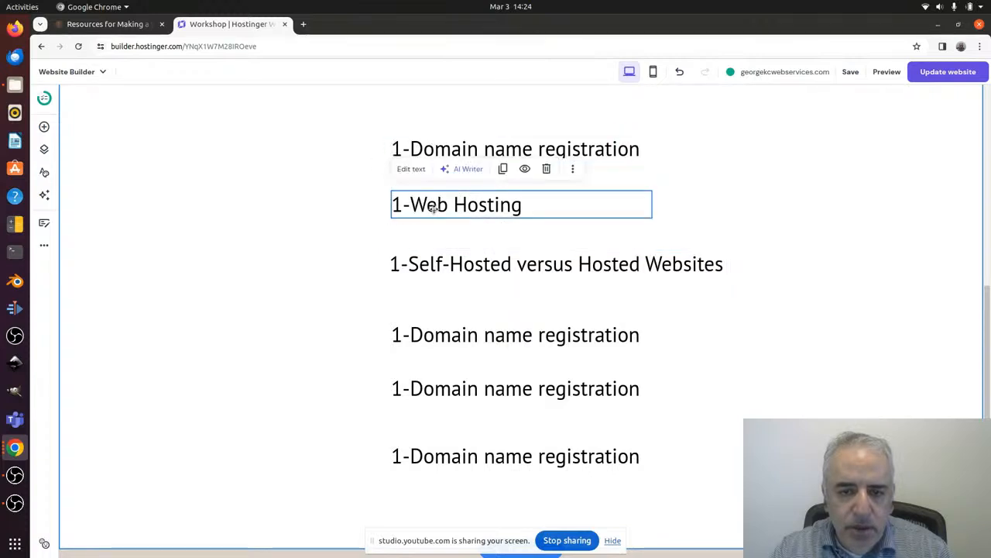
{"action": "left_click", "coordinate": [418, 169]}
{"action": "left_click", "coordinate": [402, 205]}
{"action": "key", "text": "BackSpace"}
{"action": "type", "text": "2"}
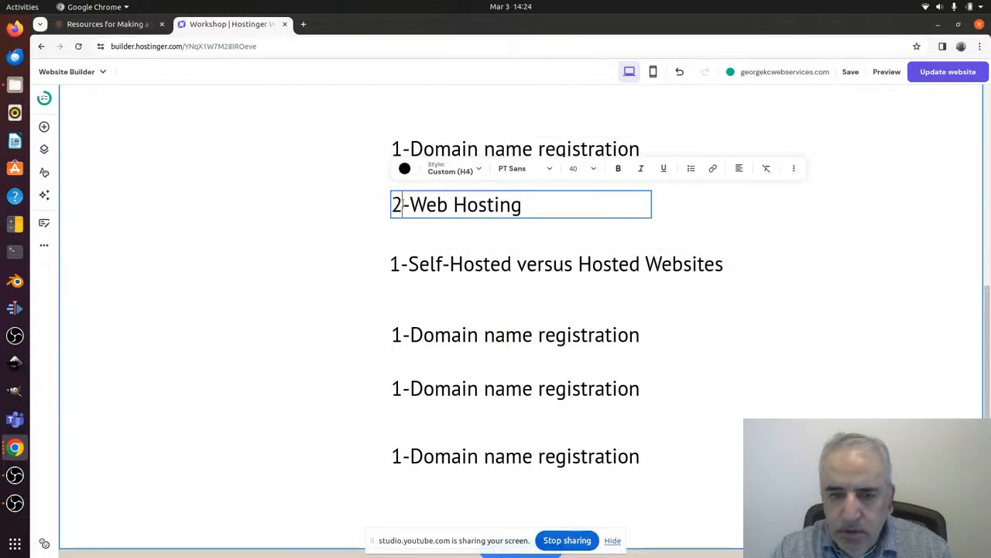
- Renumber the third heading to 3-Self-Hosted versus Hosted Websites
{"action": "left_click", "coordinate": [434, 264]}
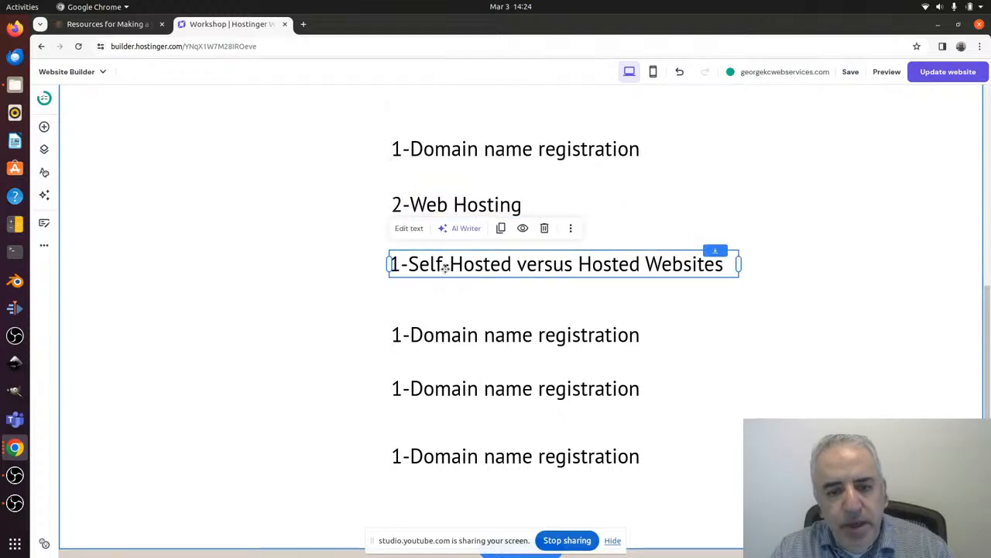
{"action": "left_click", "coordinate": [408, 228]}
{"action": "left_click", "coordinate": [400, 264]}
{"action": "key", "text": "BackSpace"}
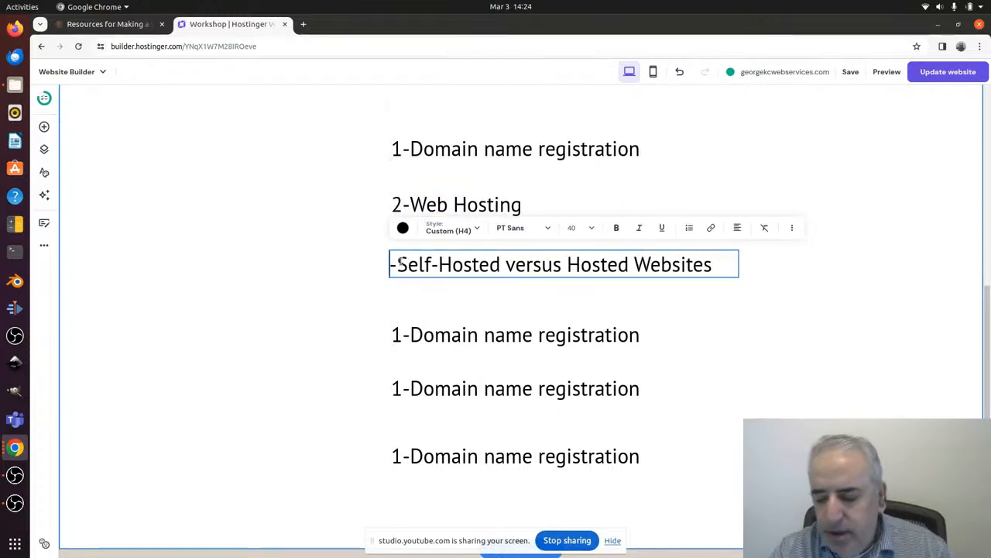
{"action": "type", "text": "3"}
{"action": "key", "text": "Escape"}
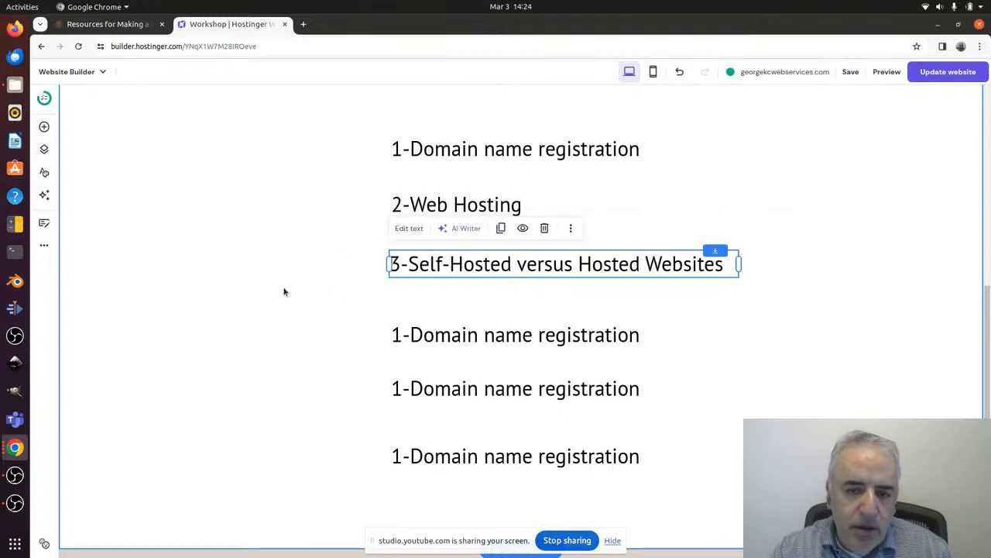
{"action": "left_click", "coordinate": [416, 343]}
- Rewrite the fourth heading as '4-Website coding versus templates' and widen its box to one line
{"action": "left_click", "coordinate": [417, 300]}
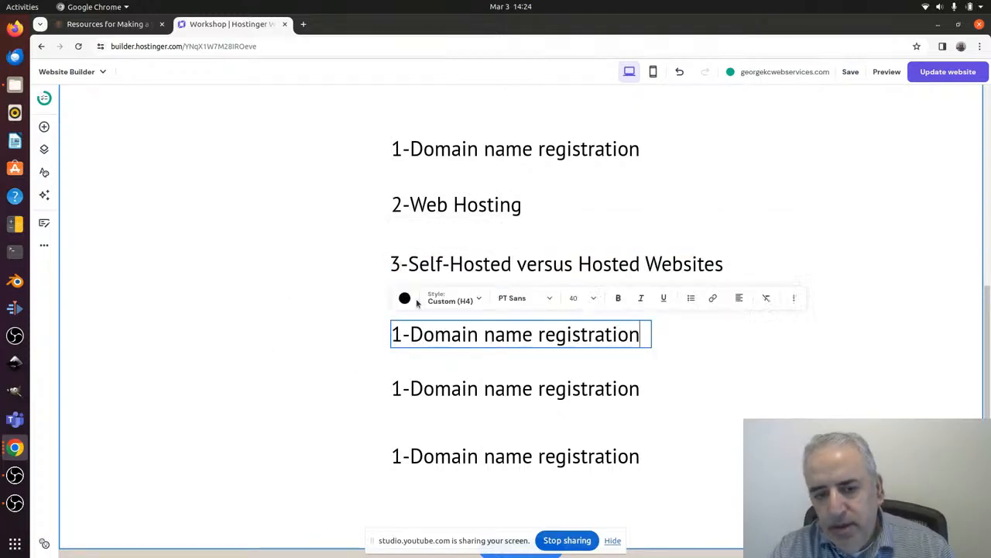
{"action": "left_click", "coordinate": [402, 334]}
{"action": "key", "text": "BackSpace"}
{"action": "type", "text": "4"}
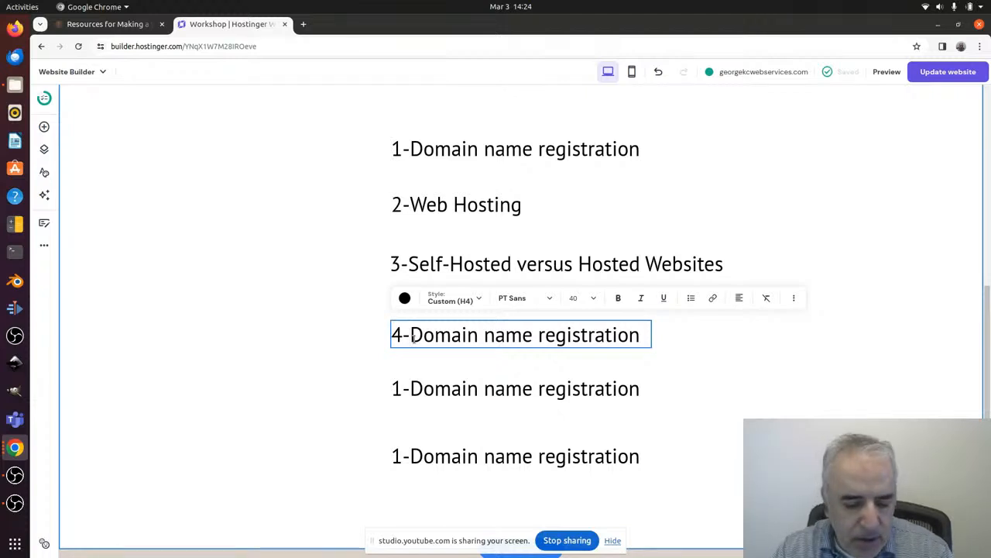
{"action": "type", "text": "Websit"}
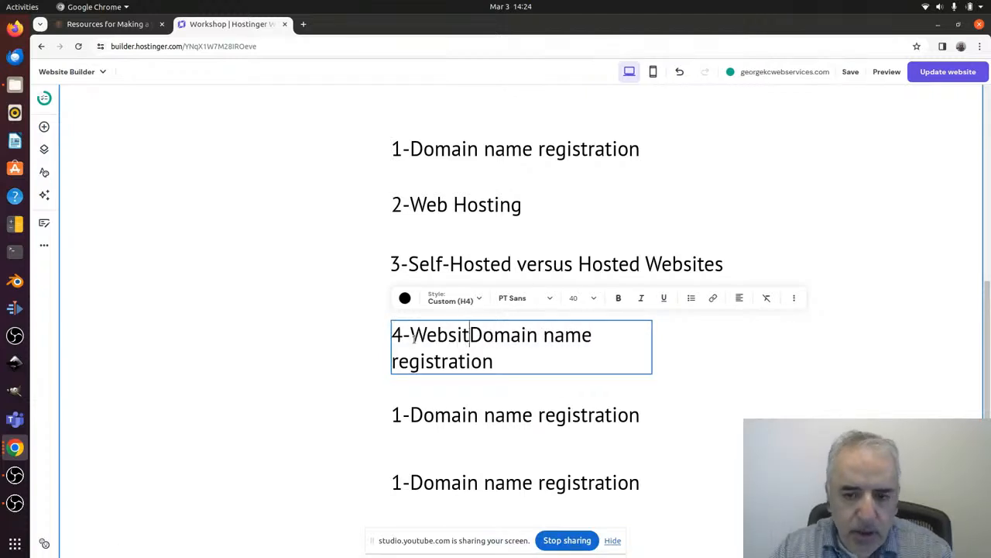
{"action": "type", "text": "e"}
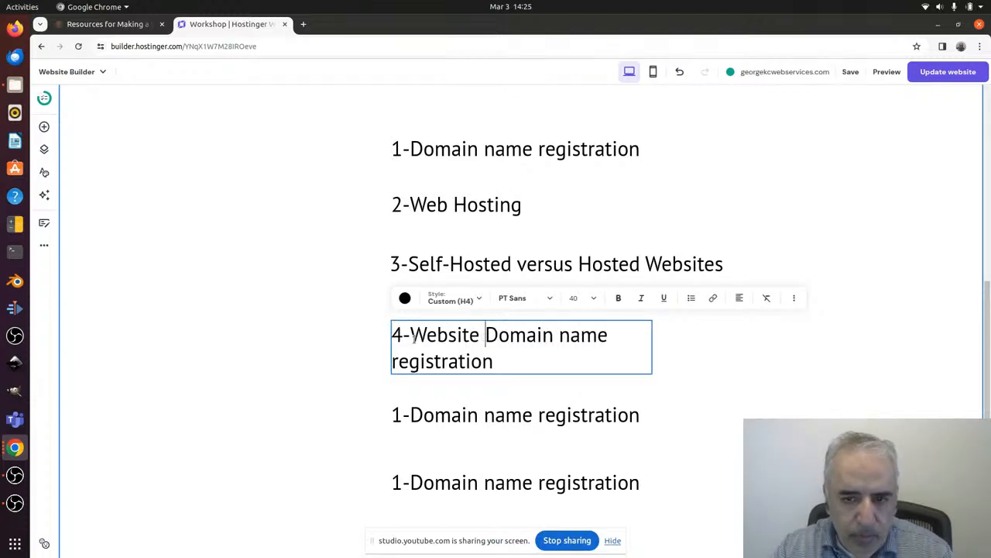
{"action": "type", "text": " co"}
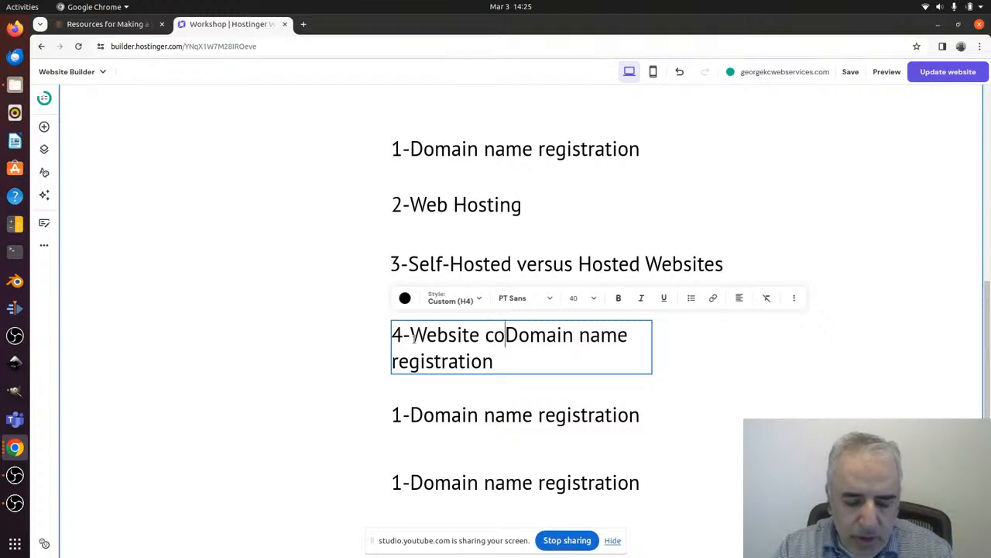
{"action": "type", "text": "ding"}
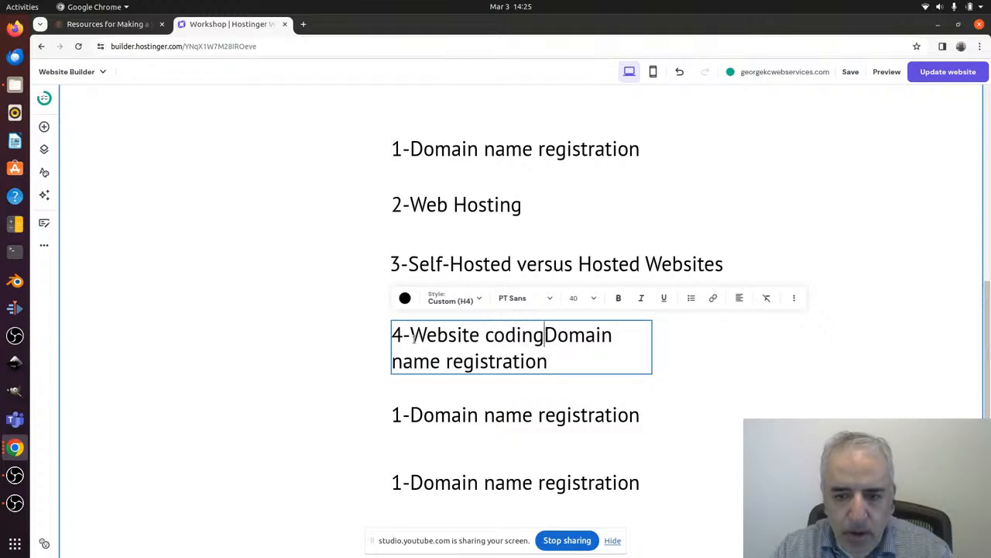
{"action": "key", "text": "Delete"}
{"action": "key", "text": "Delete"}
{"action": "key", "text": "Delete"}
{"action": "key", "text": "Delete"}
{"action": "key", "text": "Delete"}
{"action": "key", "text": "Delete"}
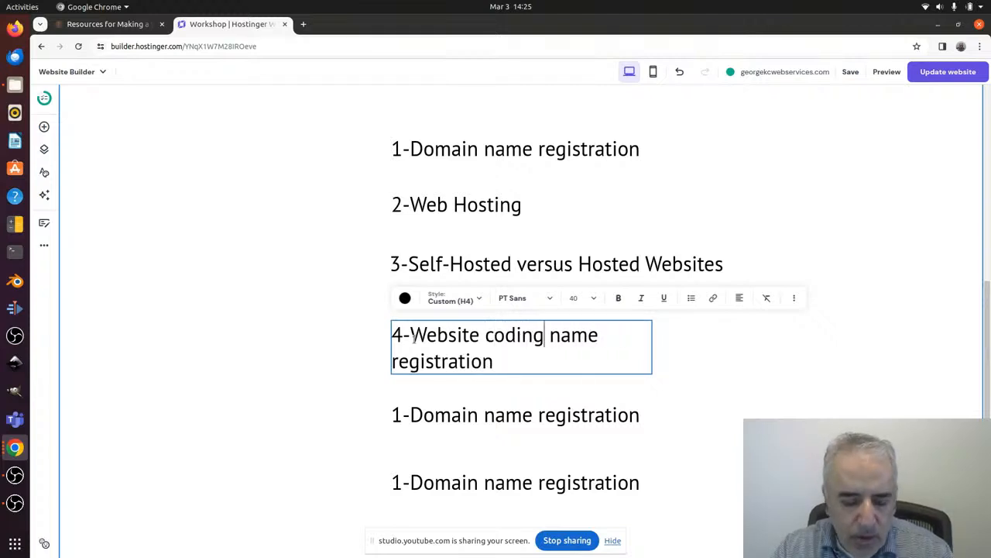
{"action": "type", "text": "versus "}
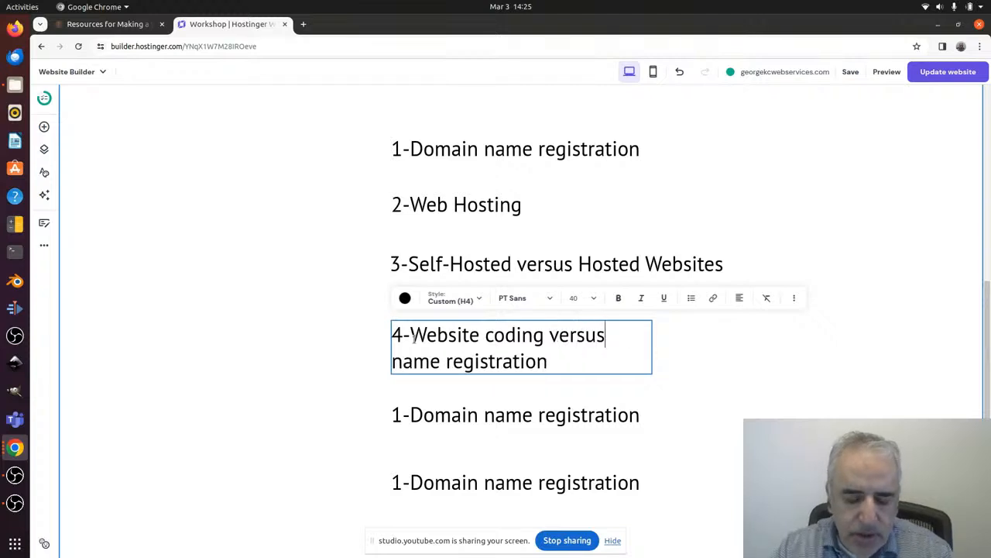
{"action": "type", "text": "template"}
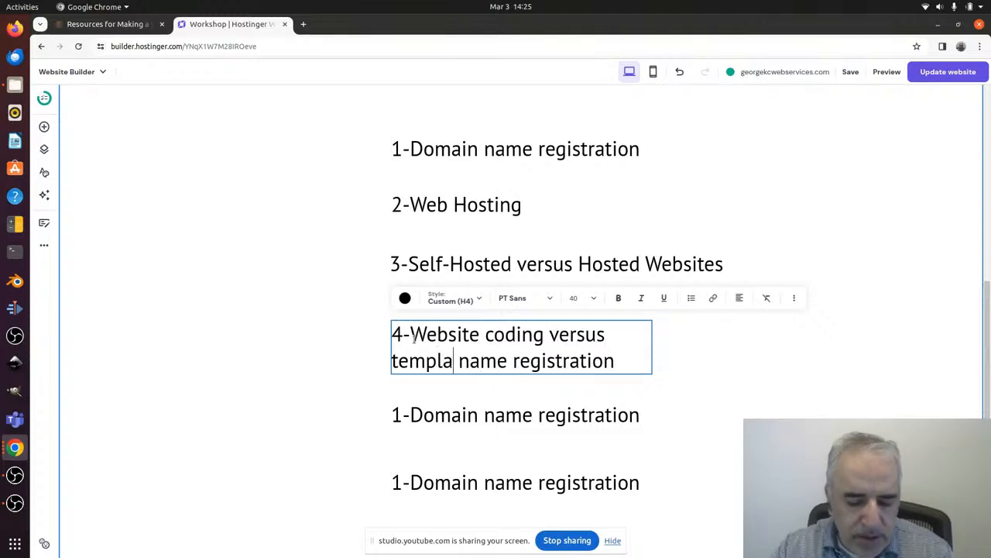
{"action": "type", "text": "s"}
{"action": "key", "text": "Delete"}
{"action": "key", "text": "Delete"}
{"action": "key", "text": "Delete"}
{"action": "key", "text": "Delete"}
{"action": "key", "text": "Delete"}
{"action": "key", "text": "Delete"}
{"action": "key", "text": "Delete"}
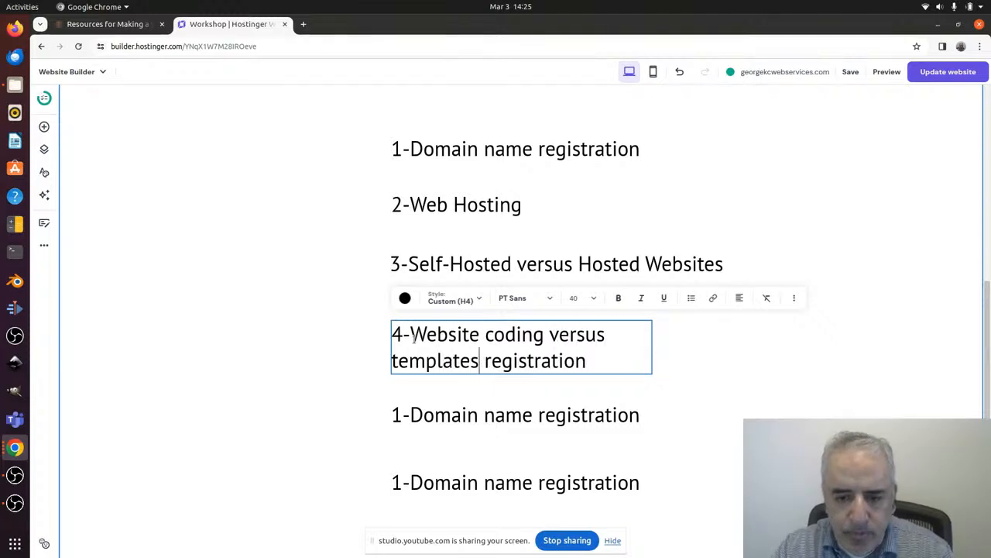
{"action": "key", "text": "Delete"}
{"action": "key", "text": "Delete"}
{"action": "key", "text": "Delete"}
{"action": "key", "text": "Delete"}
{"action": "key", "text": "Delete"}
{"action": "key", "text": "Delete"}
{"action": "key", "text": "Delete"}
{"action": "key", "text": "Delete"}
{"action": "key", "text": "Delete"}
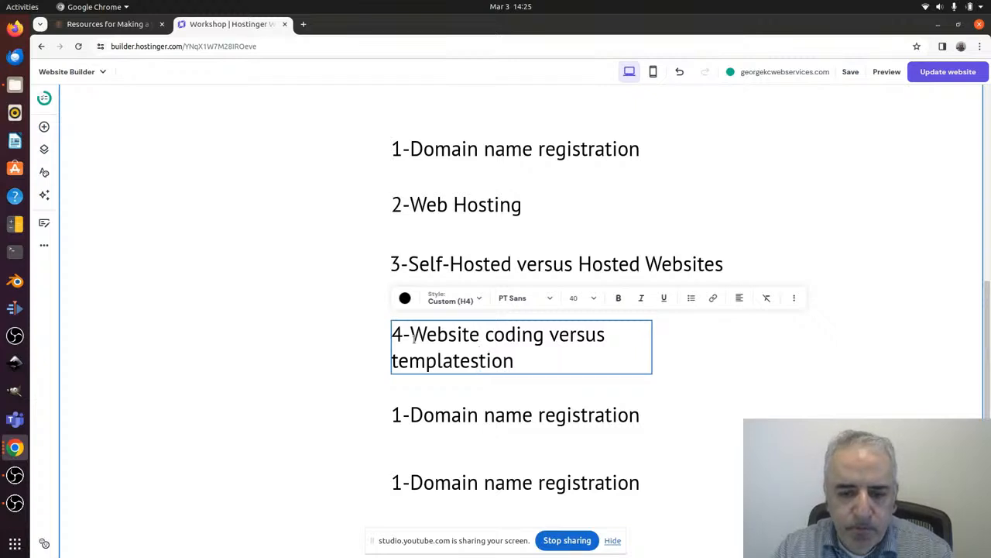
{"action": "key", "text": "Delete"}
{"action": "key", "text": "Delete"}
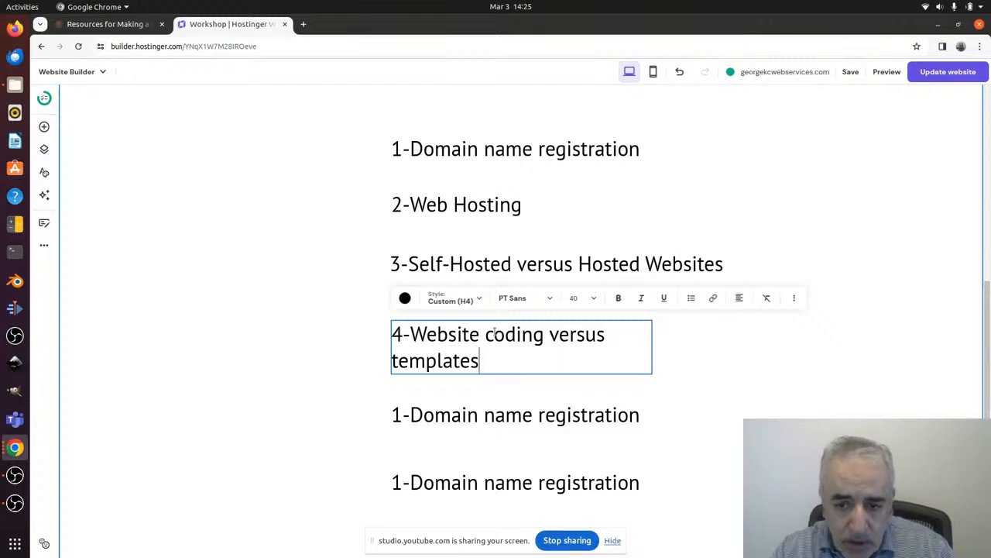
{"action": "key", "text": "Escape"}
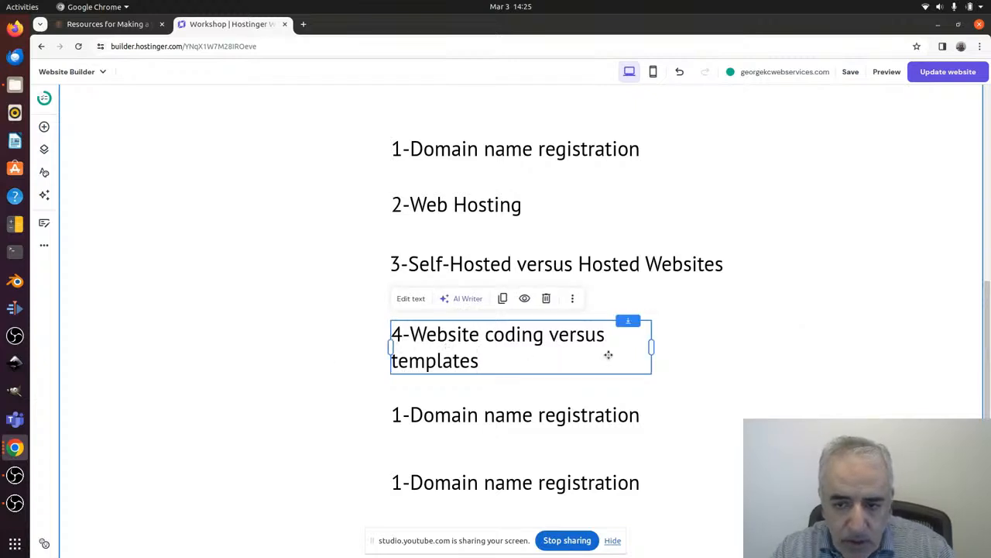
{"action": "left_click_drag", "start_coordinate": [653, 346], "coordinate": [717, 334]}
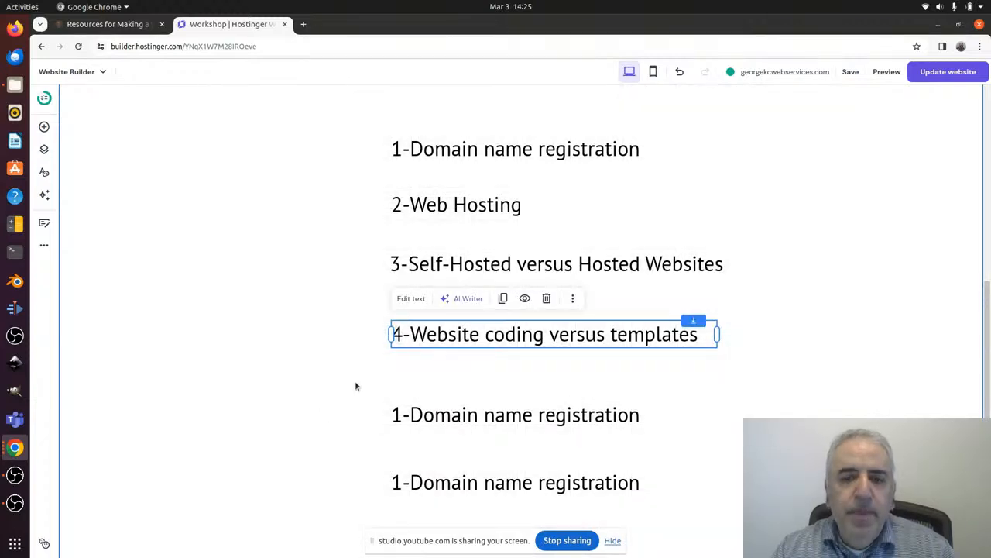
- Renumber the fifth heading from 1 to 5
{"action": "scroll", "coordinate": [356, 385], "scroll_direction": "up", "scroll_amount": 3}
{"action": "scroll", "coordinate": [365, 385], "scroll_direction": "down", "scroll_amount": 1}
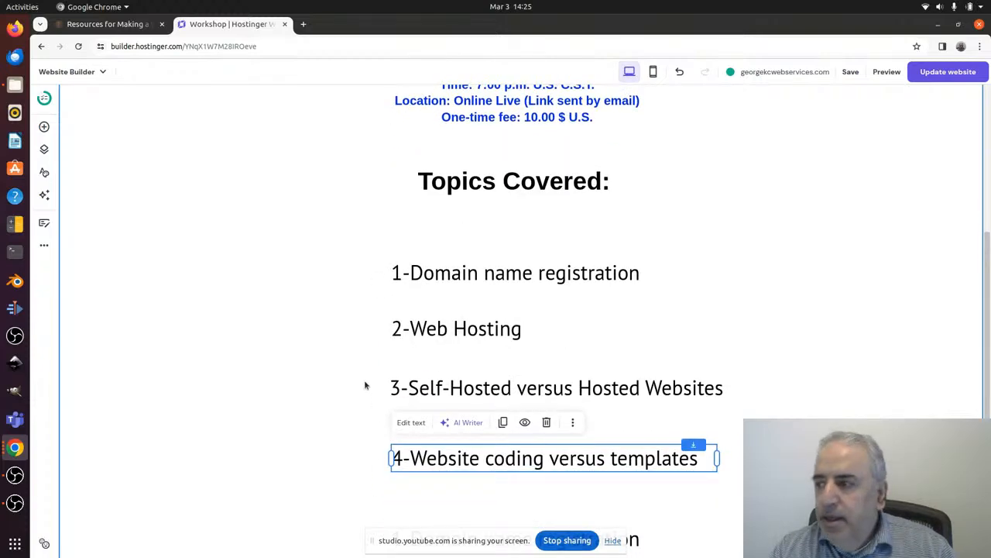
{"action": "scroll", "coordinate": [364, 385], "scroll_direction": "down", "scroll_amount": 3}
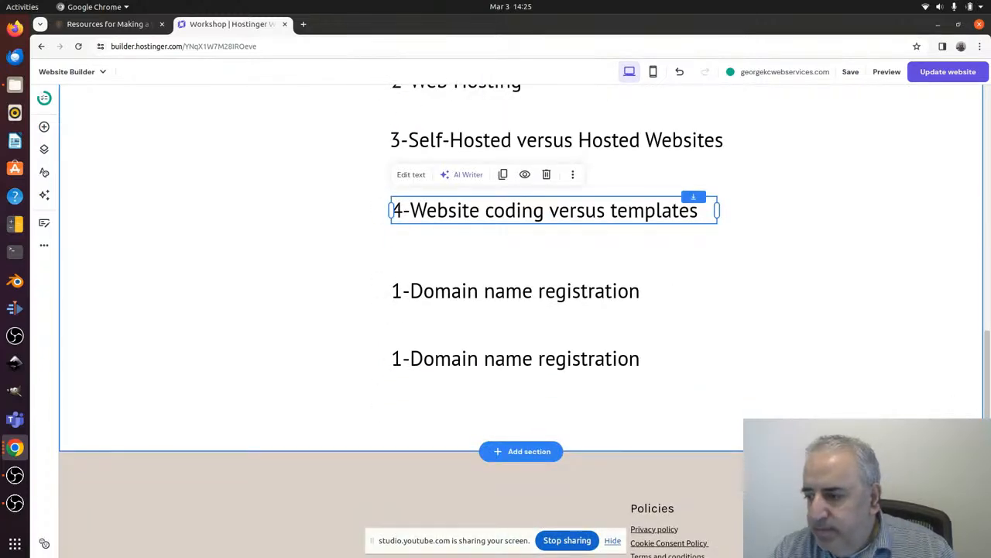
{"action": "left_click", "coordinate": [405, 289]}
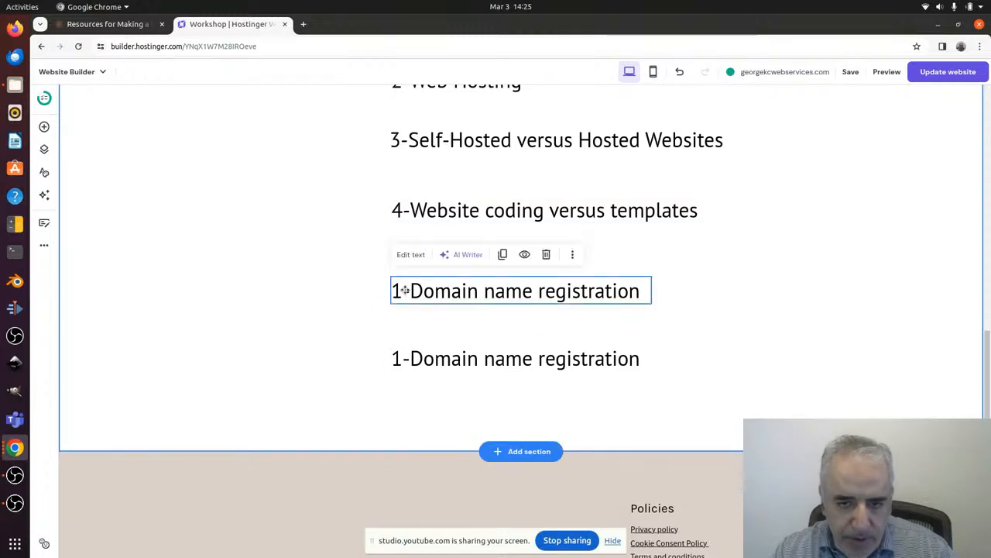
{"action": "left_click", "coordinate": [405, 289]}
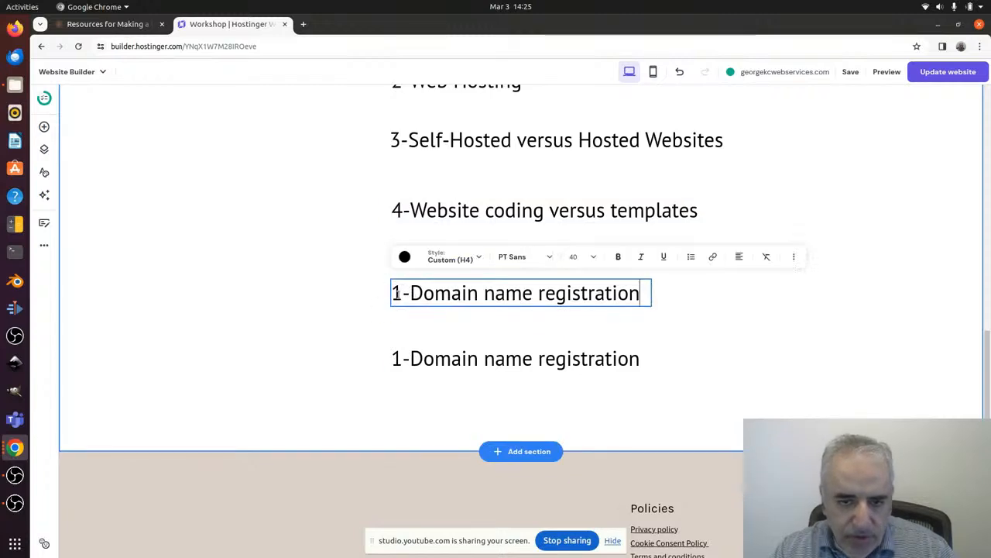
{"action": "left_click", "coordinate": [401, 292]}
{"action": "key", "text": "BackSpace"}
{"action": "type", "text": "5"}
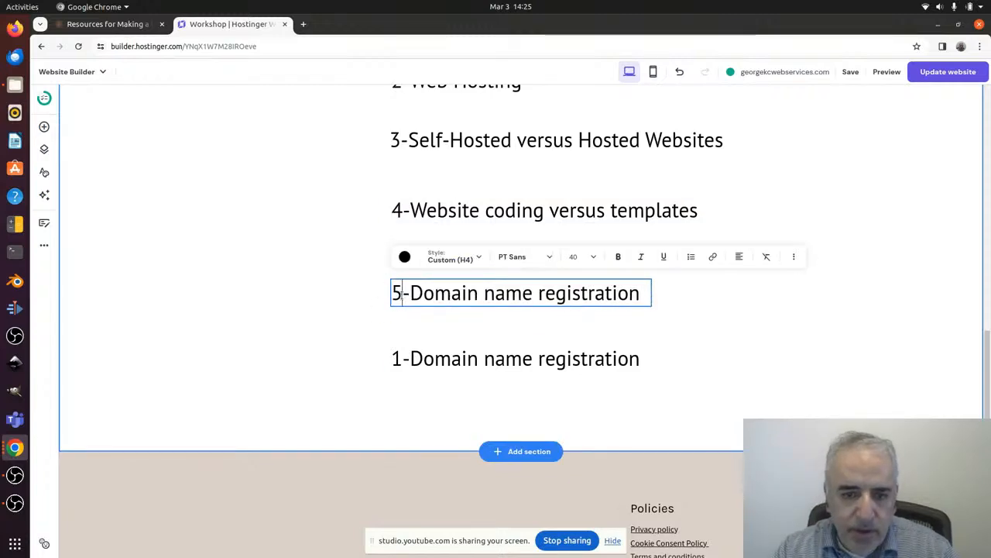
- Replace the fifth heading's old wording with 'Website builder', then nudge the duplicate block below
{"action": "key", "text": "Right"}
{"action": "key", "text": "Delete"}
{"action": "key", "text": "Delete"}
{"action": "key", "text": "Delete"}
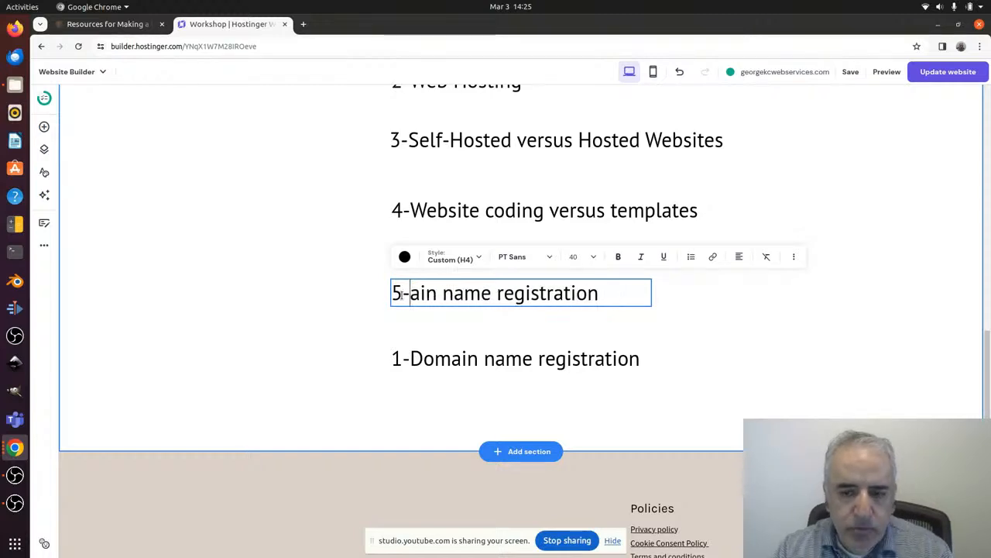
{"action": "key", "text": "Delete"}
{"action": "key", "text": "Delete"}
{"action": "key", "text": "Delete"}
{"action": "key", "text": "Delete"}
{"action": "key", "text": "Delete"}
{"action": "key", "text": "Delete"}
{"action": "key", "text": "Delete"}
{"action": "key", "text": "Delete"}
{"action": "key", "text": "Delete"}
{"action": "type", "text": "Webs"}
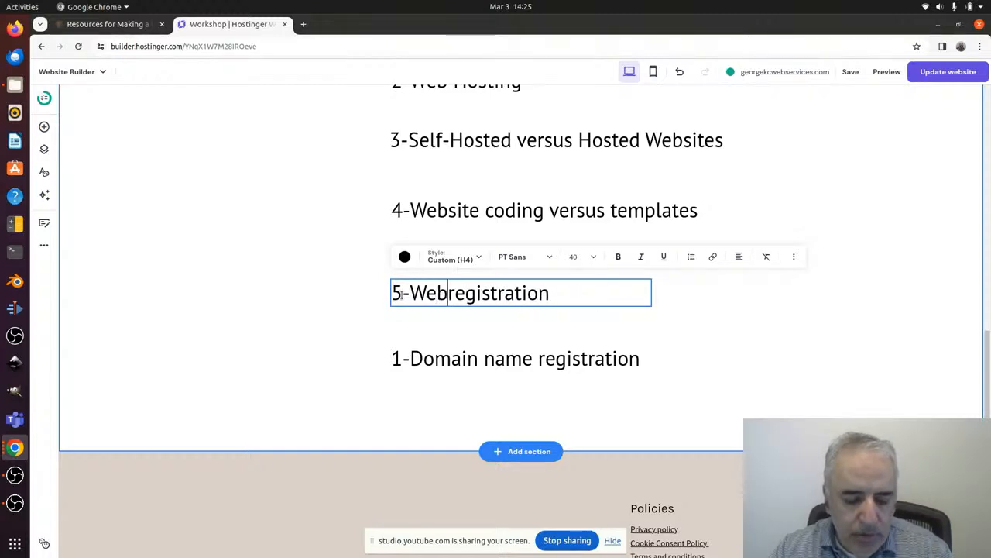
{"action": "type", "text": "ite bui"}
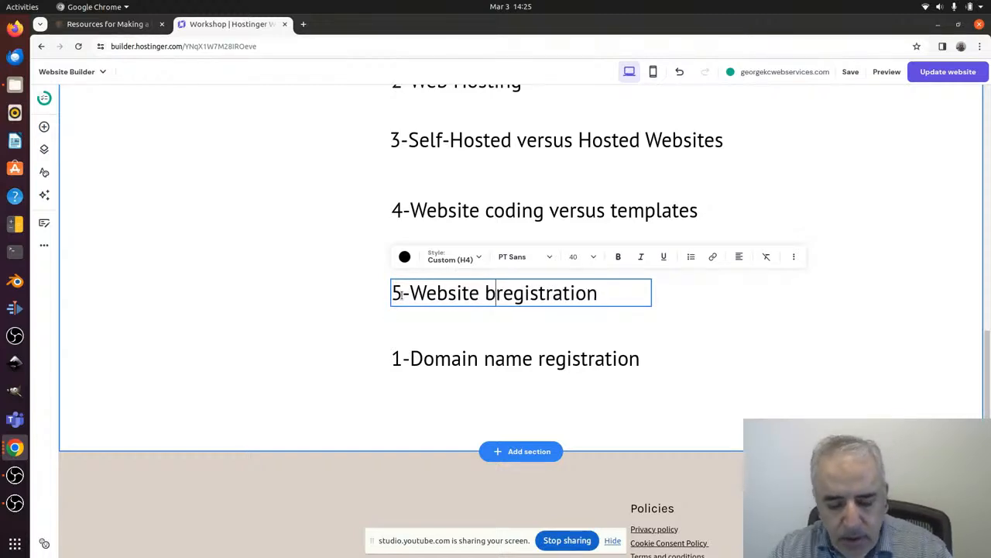
{"action": "type", "text": "lder"}
{"action": "key", "text": "Delete"}
{"action": "key", "text": "Delete"}
{"action": "key", "text": "Delete"}
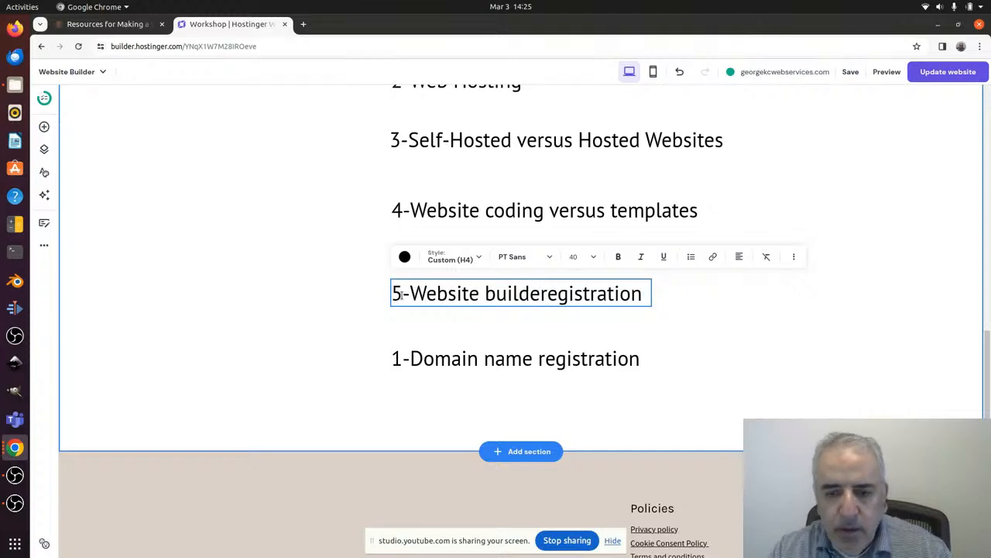
{"action": "key", "text": "Delete"}
{"action": "key", "text": "Delete"}
{"action": "key", "text": "Delete"}
{"action": "key", "text": "Delete"}
{"action": "key", "text": "Delete"}
{"action": "key", "text": "Delete"}
{"action": "key", "text": "Delete"}
{"action": "key", "text": "Delete"}
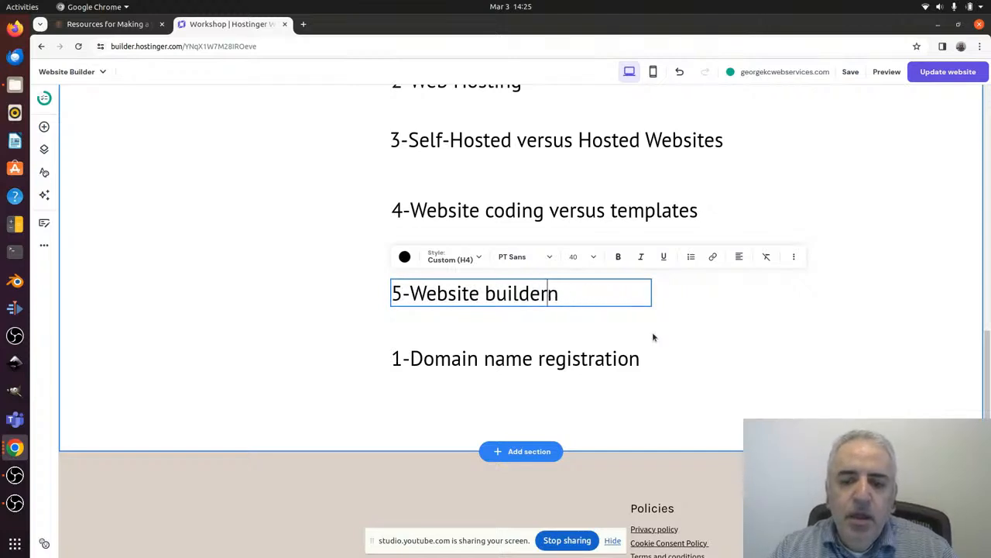
{"action": "key", "text": "Delete"}
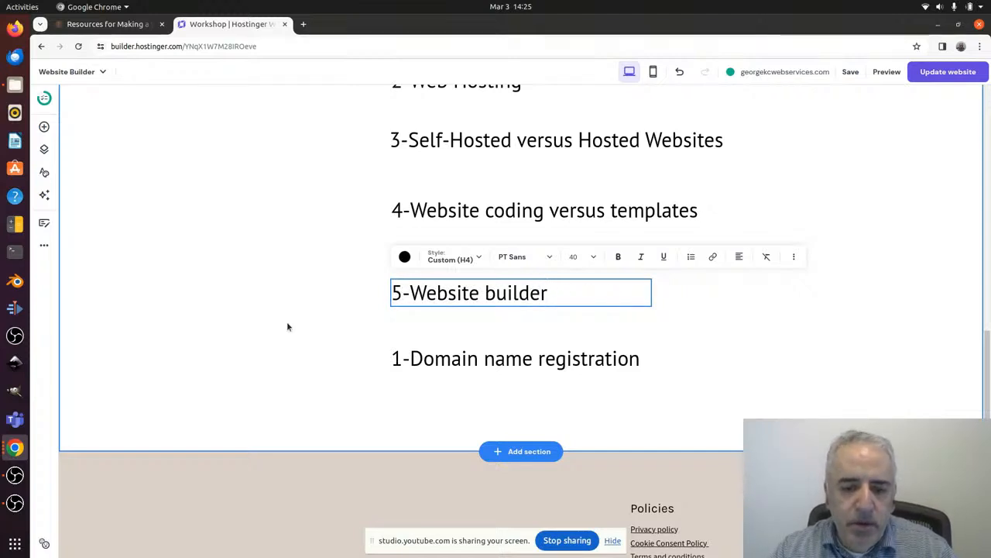
{"action": "key", "text": "Escape"}
{"action": "left_click", "coordinate": [425, 358]}
{"action": "left_click_drag", "start_coordinate": [425, 359], "coordinate": [402, 361]}
- Renumber the duplicate topic to 6 and type 'Services I recommand that I used in the past or are using now'
{"action": "left_click", "coordinate": [410, 319]}
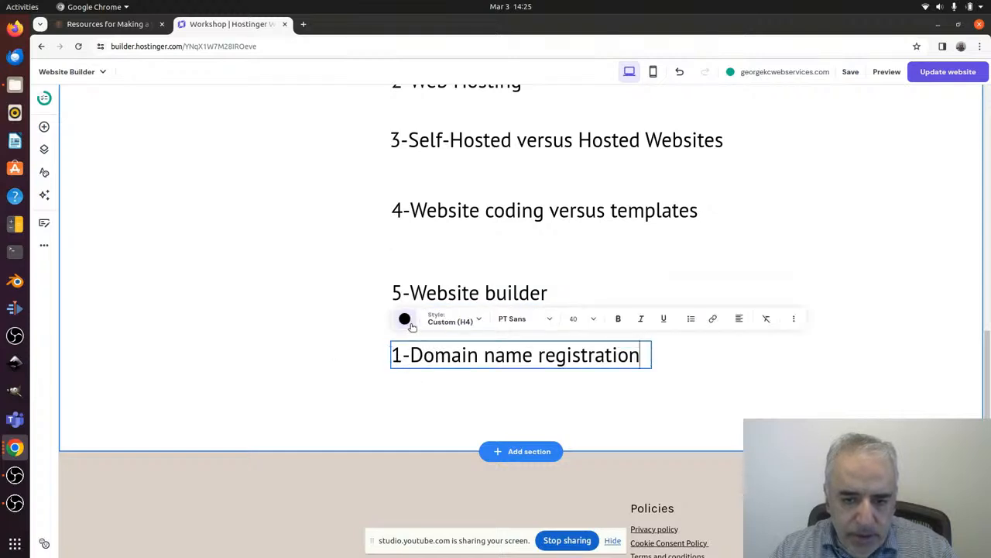
{"action": "key", "text": "BackSpace"}
{"action": "type", "text": "6"}
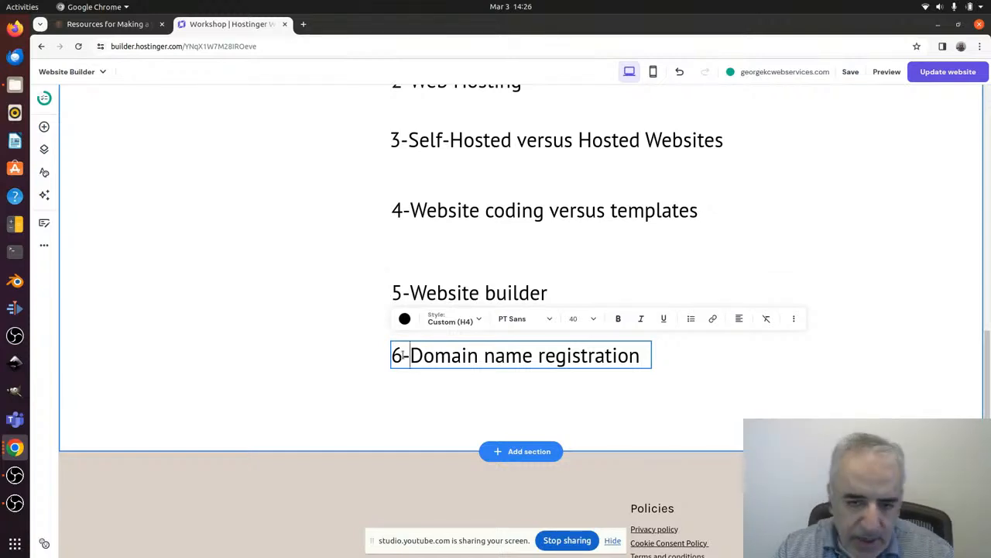
{"action": "key", "text": "Delete"}
{"action": "key", "text": "Delete"}
{"action": "key", "text": "Delete"}
{"action": "key", "text": "Delete"}
{"action": "key", "text": "Delete"}
{"action": "key", "text": "Delete"}
{"action": "key", "text": "Delete"}
{"action": "key", "text": "Delete"}
{"action": "key", "text": "Delete"}
{"action": "key", "text": "Delete"}
{"action": "key", "text": "Delete"}
{"action": "key", "text": "Delete"}
{"action": "key", "text": "Delete"}
{"action": "key", "text": "Delete"}
{"action": "key", "text": "Delete"}
{"action": "key", "text": "Delete"}
{"action": "key", "text": "Delete"}
{"action": "key", "text": "Delete"}
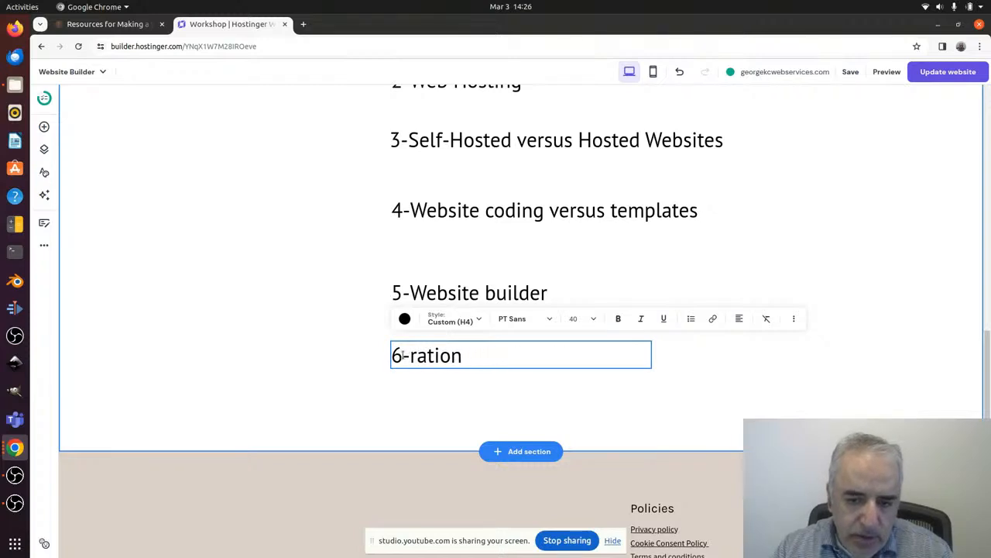
{"action": "key", "text": "Delete"}
{"action": "key", "text": "Delete"}
{"action": "key", "text": "Delete"}
{"action": "key", "text": "Delete"}
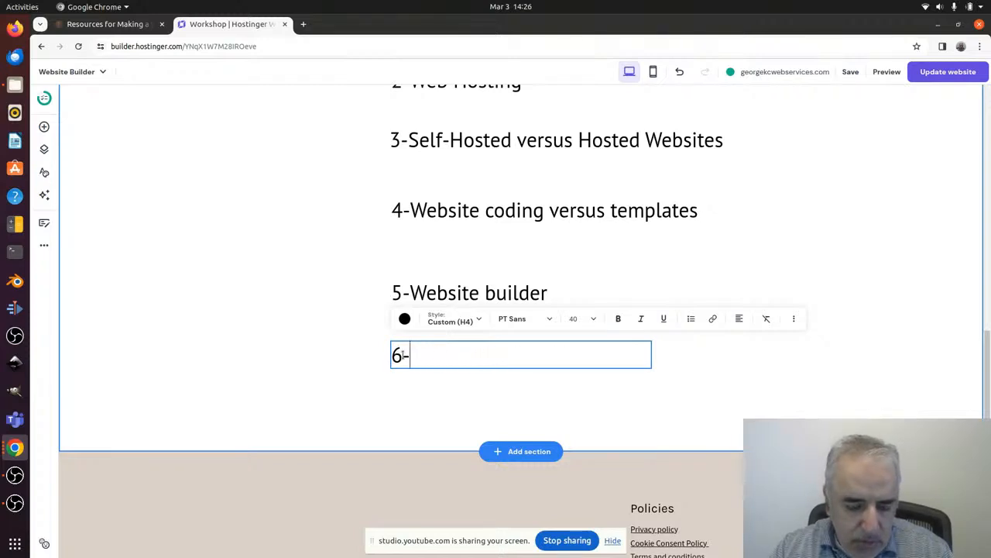
{"action": "type", "text": "Services"}
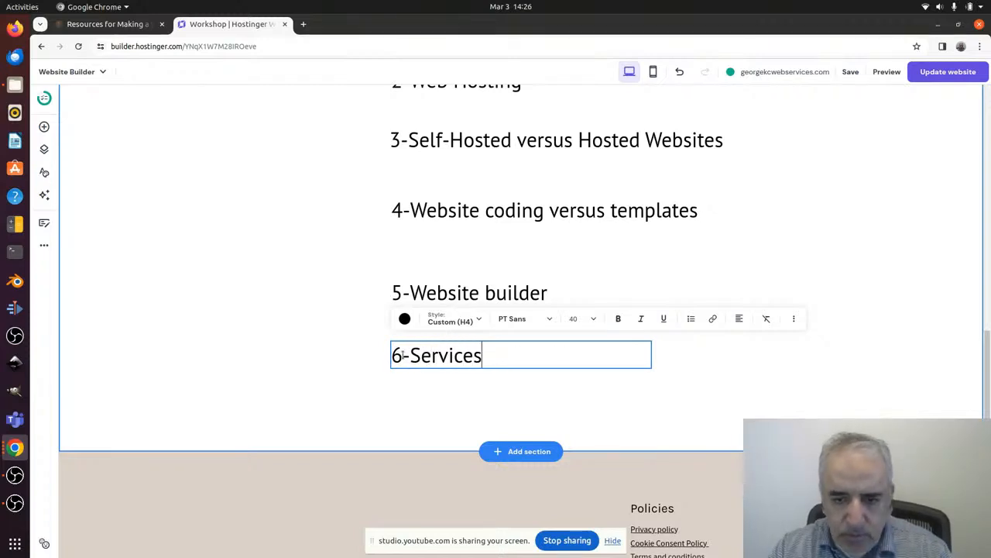
{"action": "type", "text": " I "}
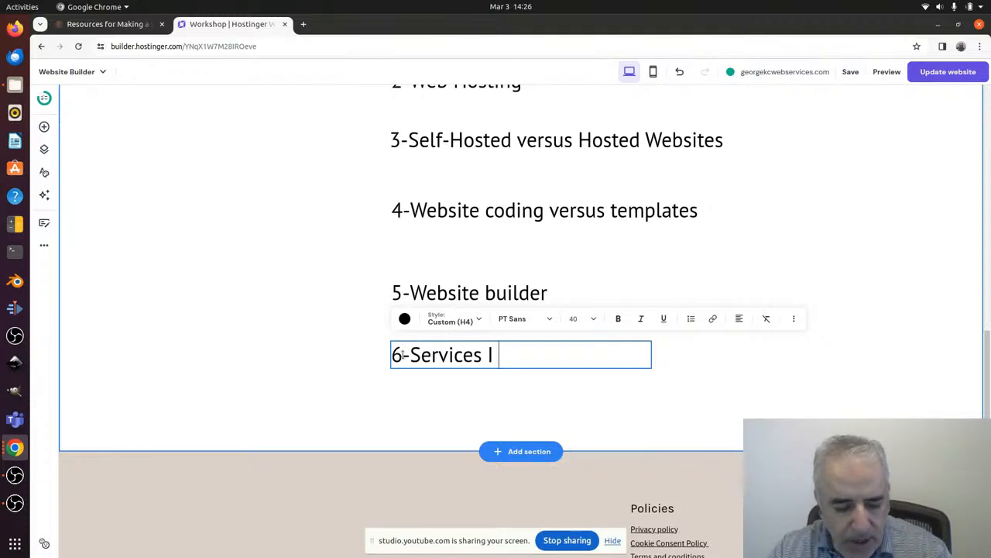
{"action": "type", "text": "recommand"}
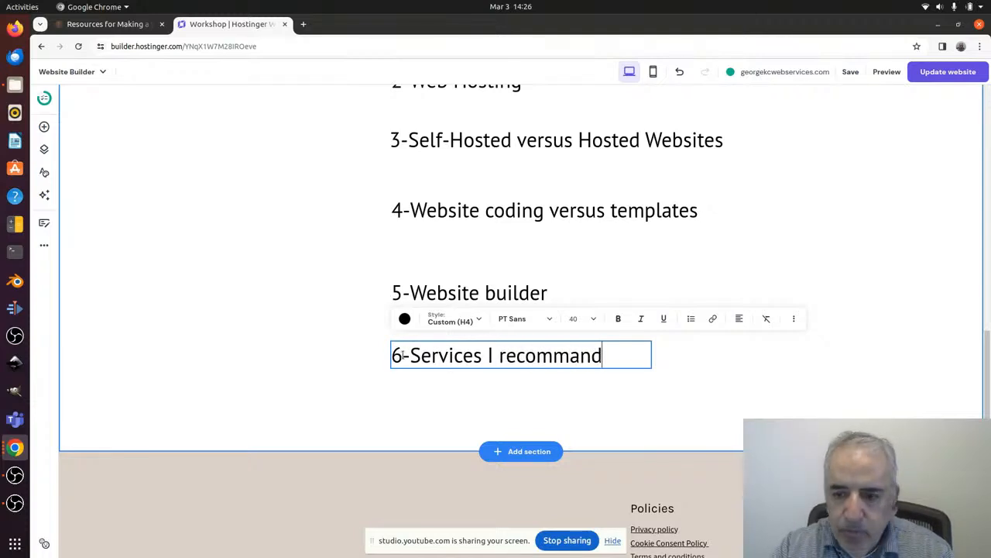
{"action": "type", "text": " that"}
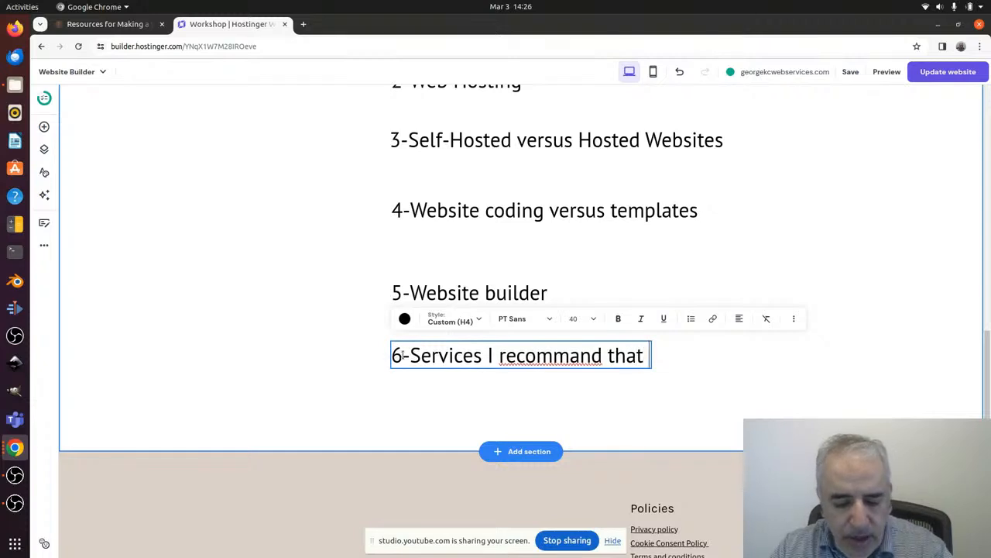
{"action": "type", "text": " I used"}
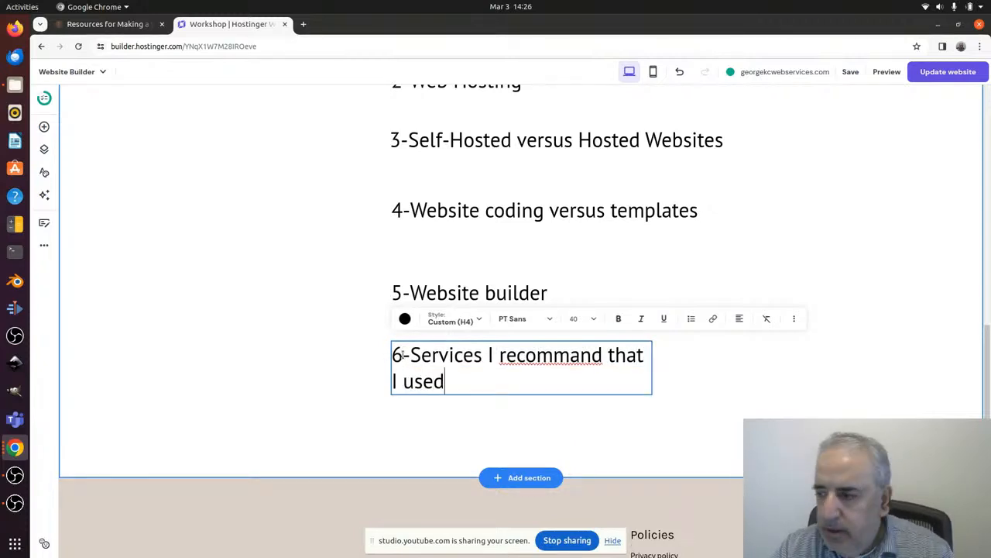
{"action": "type", "text": " in t"}
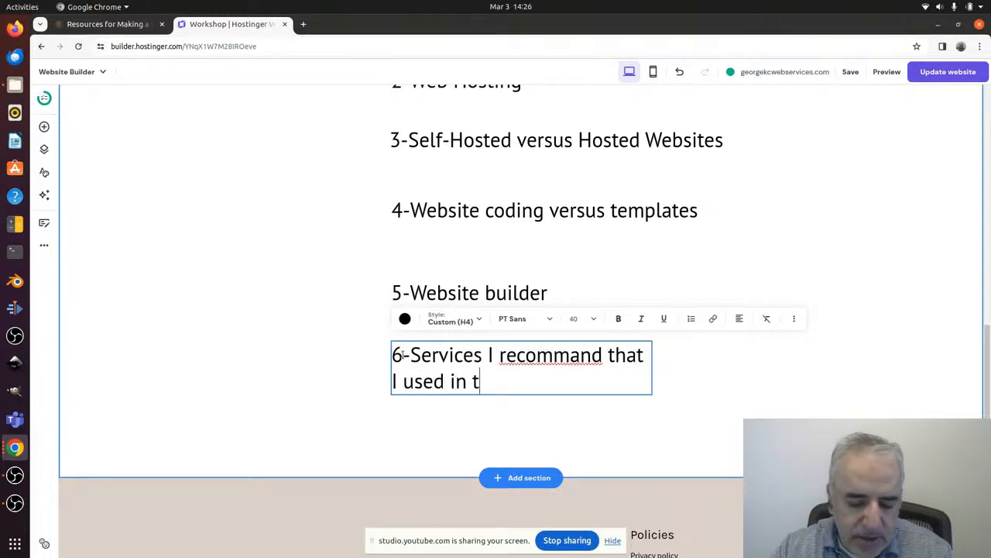
{"action": "type", "text": "he past"}
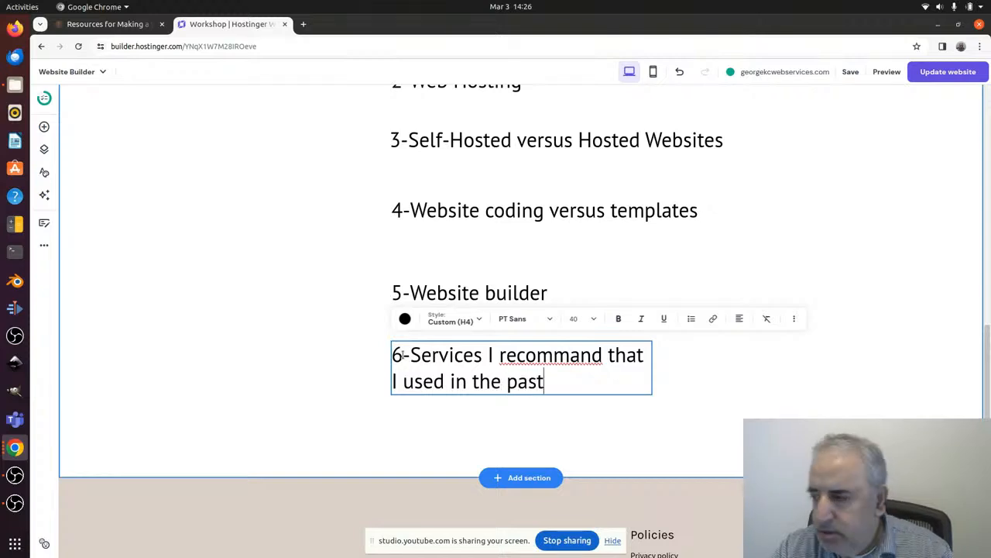
{"action": "type", "text": " or "}
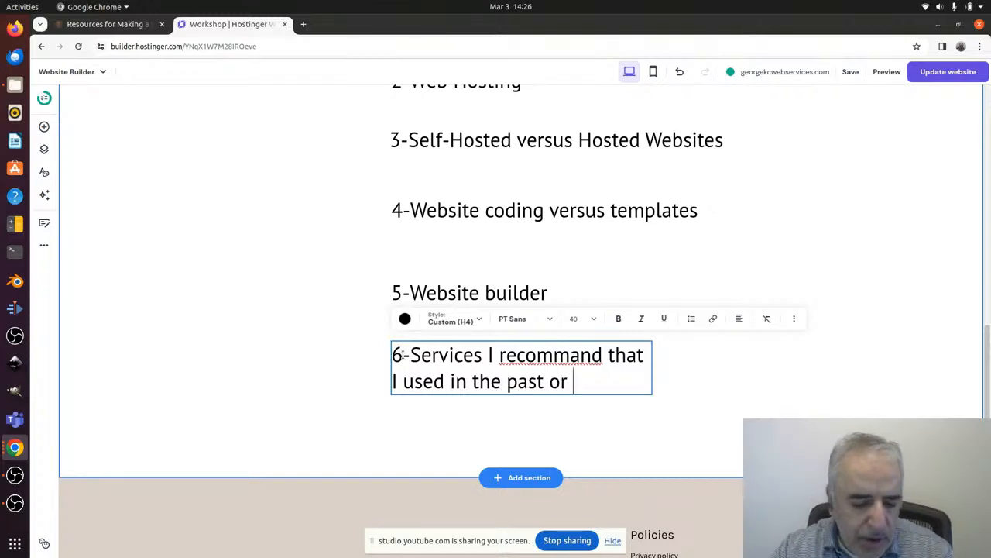
{"action": "type", "text": "are"}
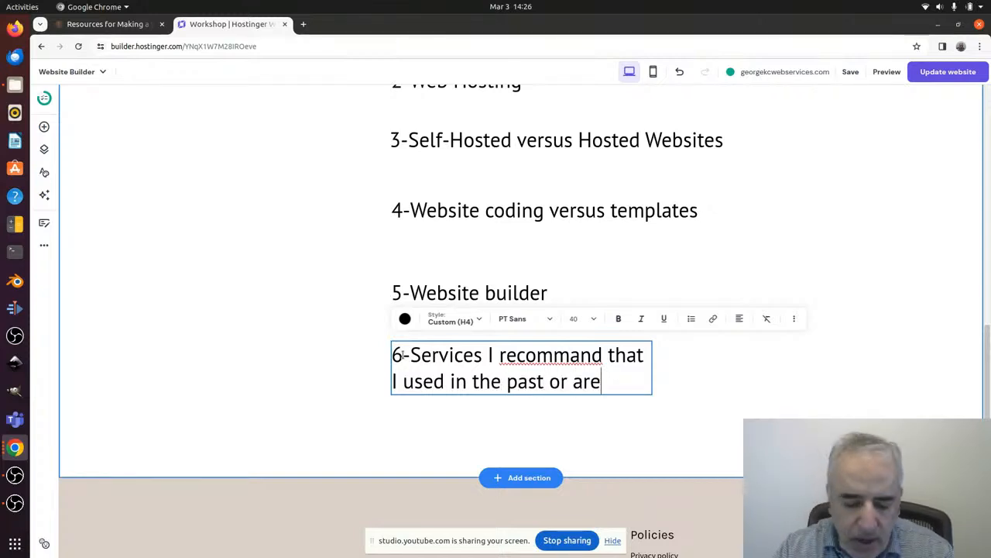
{"action": "type", "text": " using "}
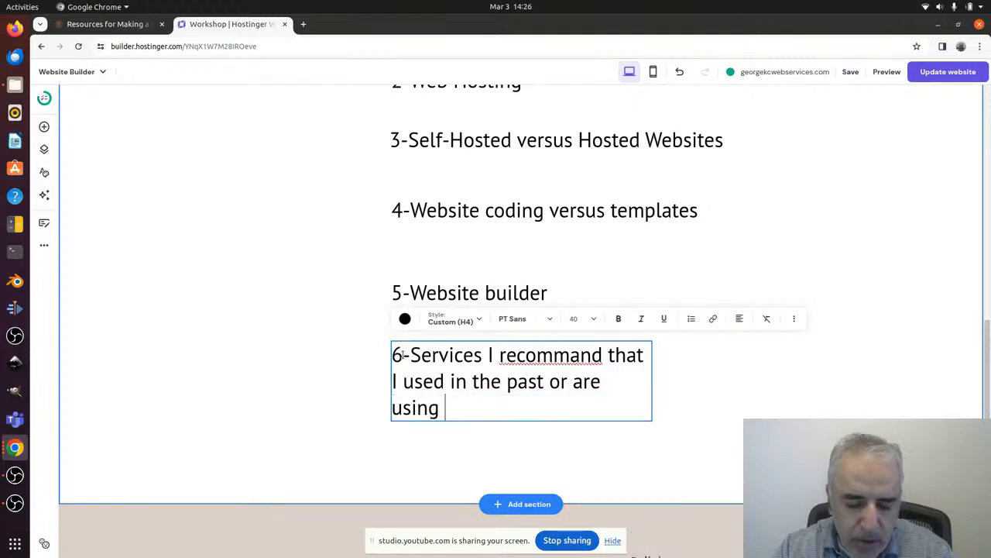
{"action": "type", "text": "now."}
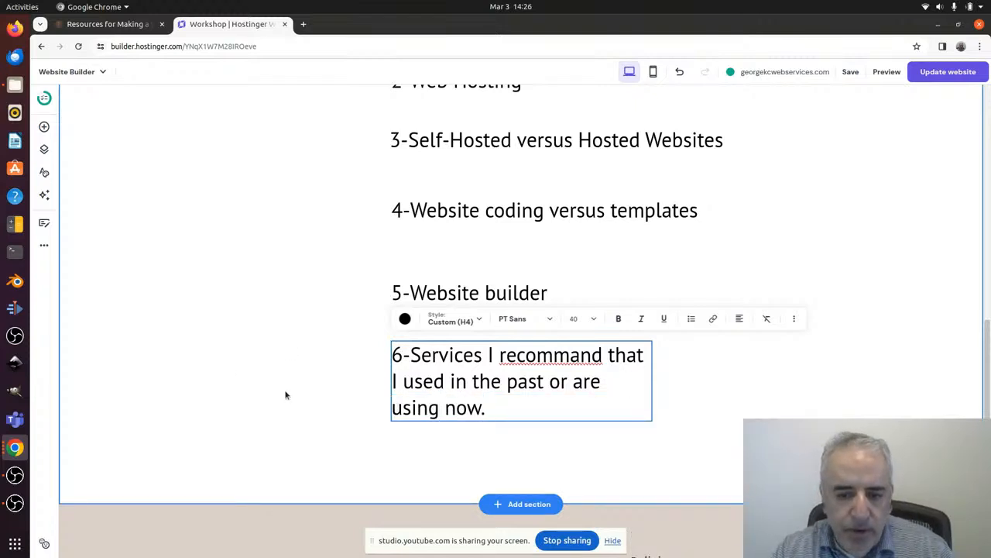
{"action": "key", "text": "Escape"}
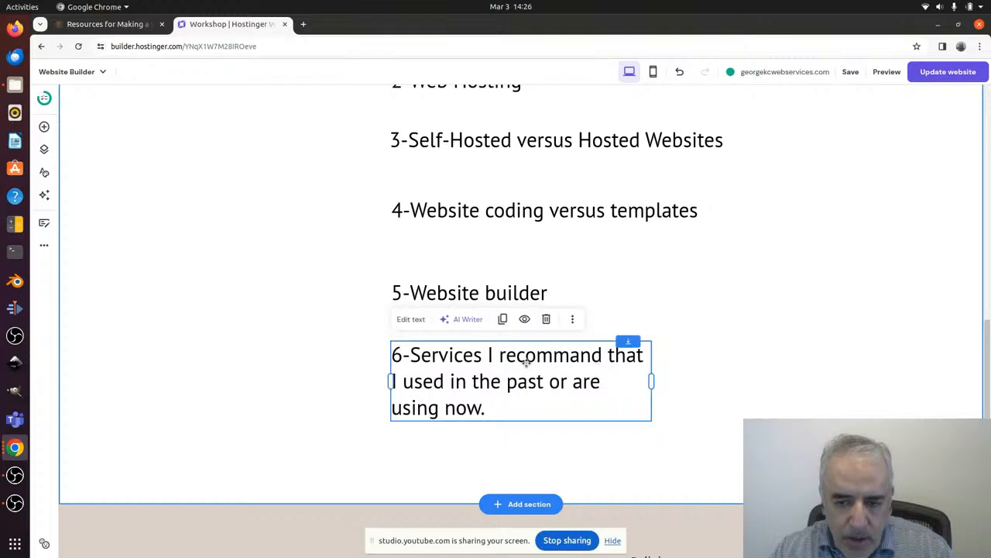
- Correct 'recommand' to 'recommend' in topic 6
{"action": "double_click", "coordinate": [574, 358]}
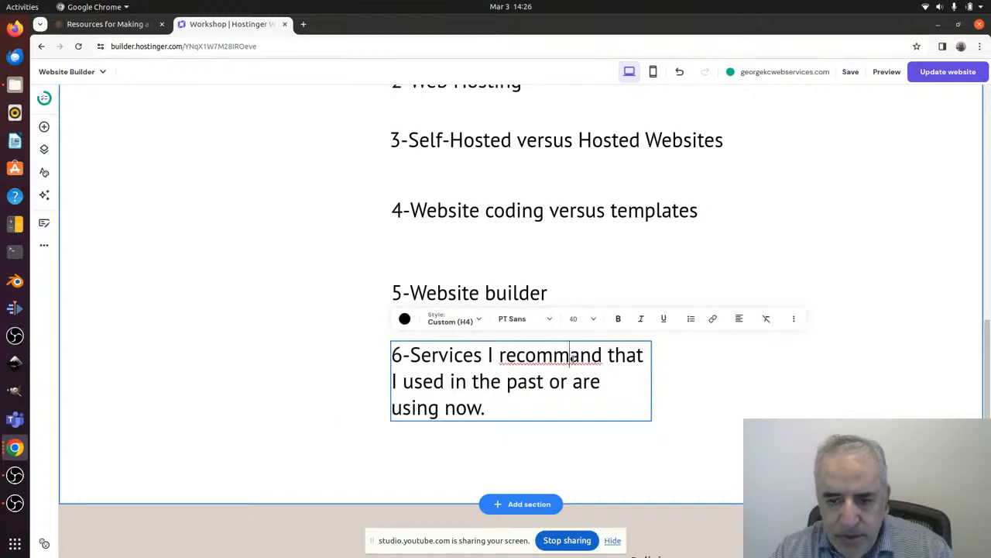
{"action": "double_click", "coordinate": [570, 359]}
{"action": "left_click", "coordinate": [570, 359]}
{"action": "key", "text": "BackSpace"}
{"action": "type", "text": "e"}
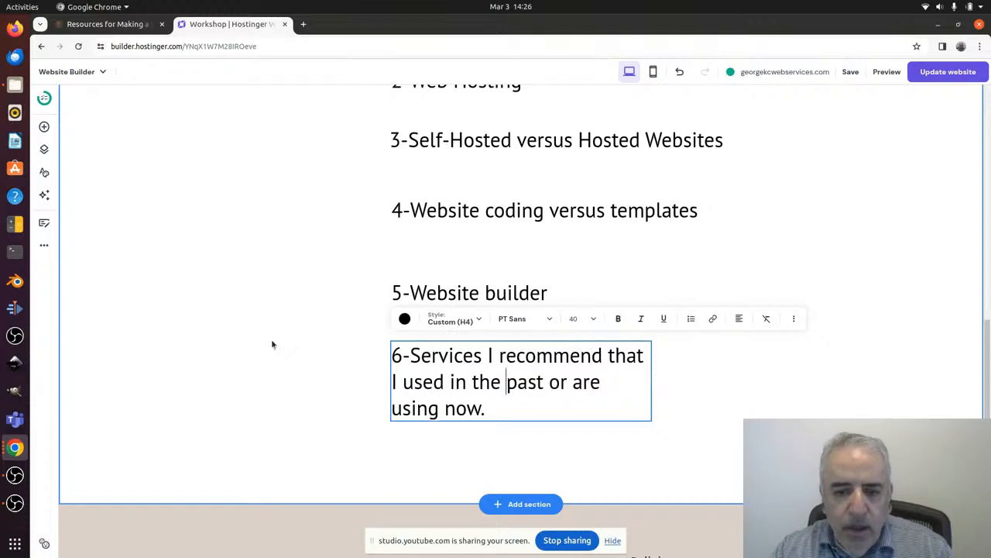
{"action": "key", "text": "Escape"}
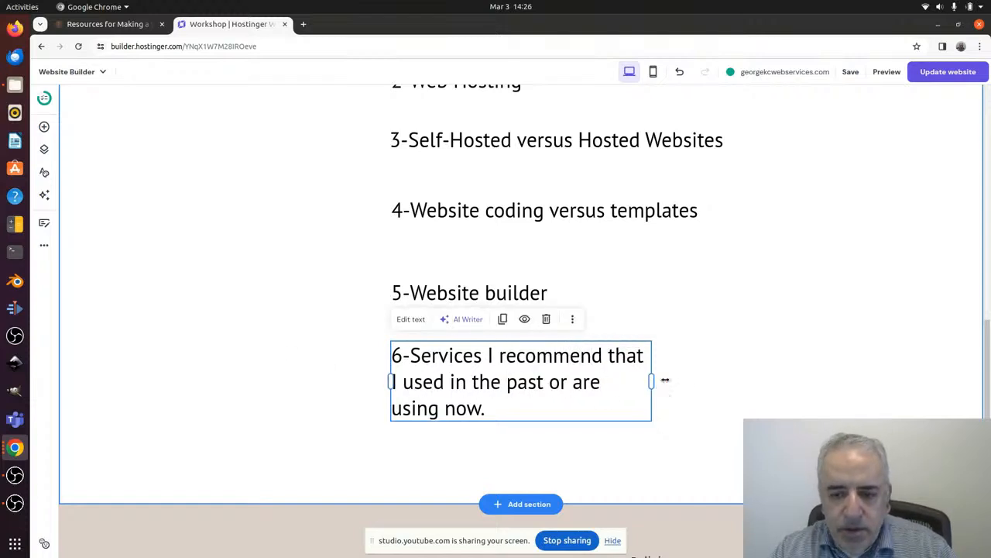
- Widen the topic 6 text box so it fits on two lines
{"action": "left_click_drag", "start_coordinate": [664, 379], "coordinate": [720, 380]}
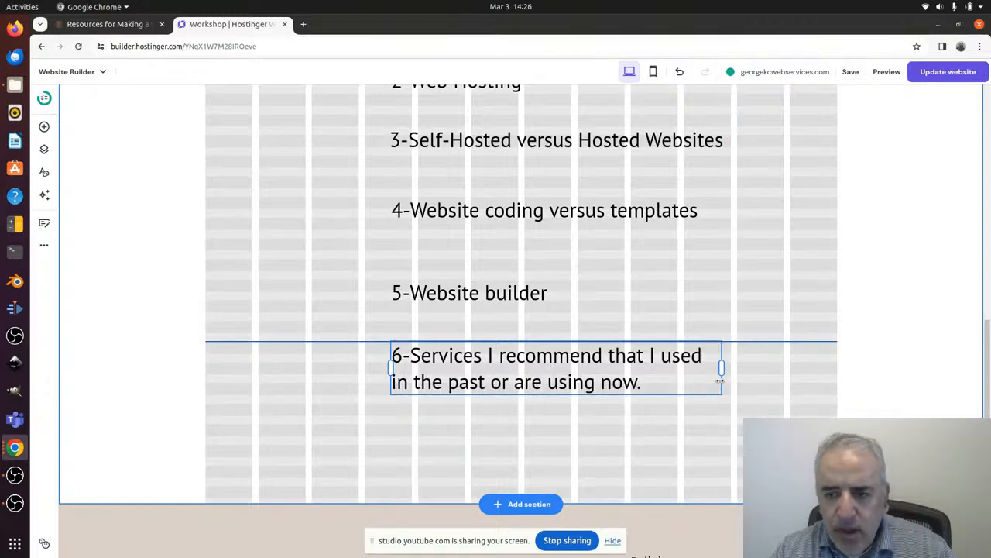
{"action": "left_click_drag", "start_coordinate": [721, 379], "coordinate": [726, 380]}
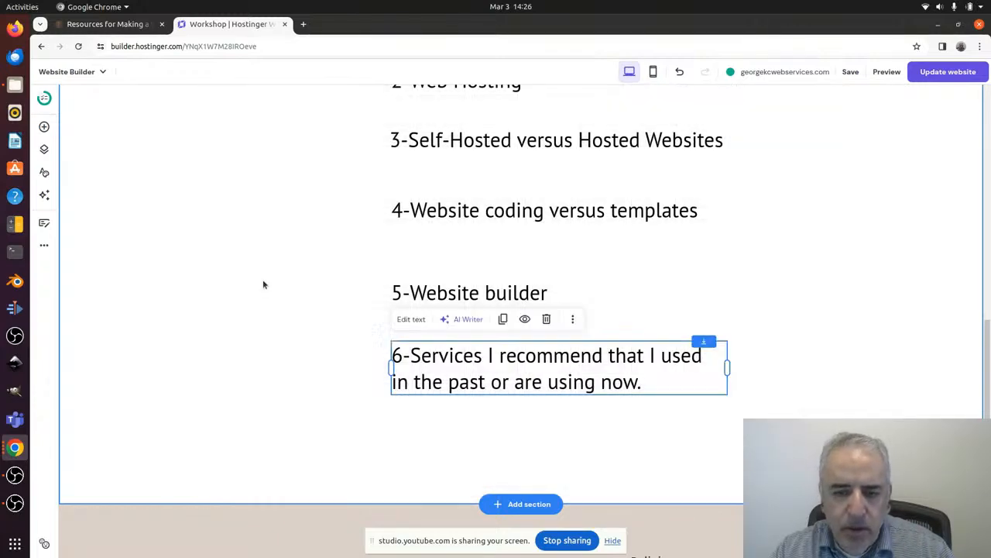
{"action": "scroll", "coordinate": [260, 318], "scroll_direction": "up", "scroll_amount": 3}
{"action": "left_click", "coordinate": [328, 417]}
{"action": "scroll", "coordinate": [329, 416], "scroll_direction": "up", "scroll_amount": 10}
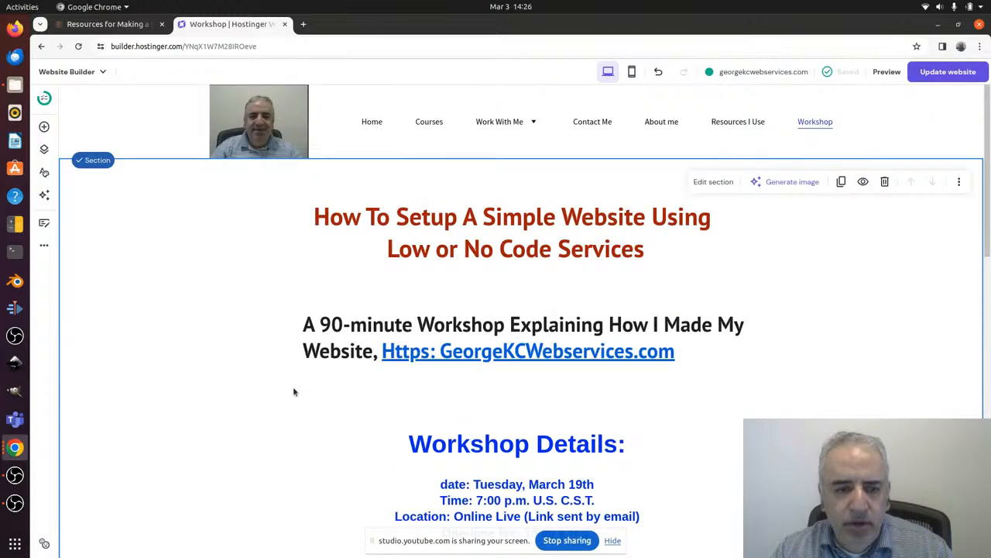
{"action": "scroll", "coordinate": [281, 387], "scroll_direction": "down", "scroll_amount": 4}
{"action": "scroll", "coordinate": [281, 387], "scroll_direction": "down", "scroll_amount": 10}
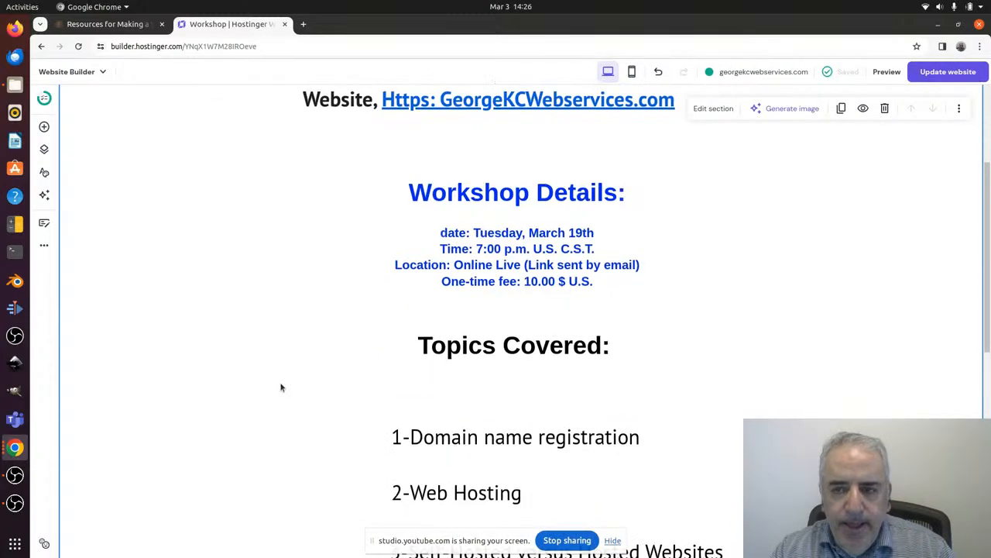
{"action": "scroll", "coordinate": [282, 382], "scroll_direction": "up", "scroll_amount": 2}
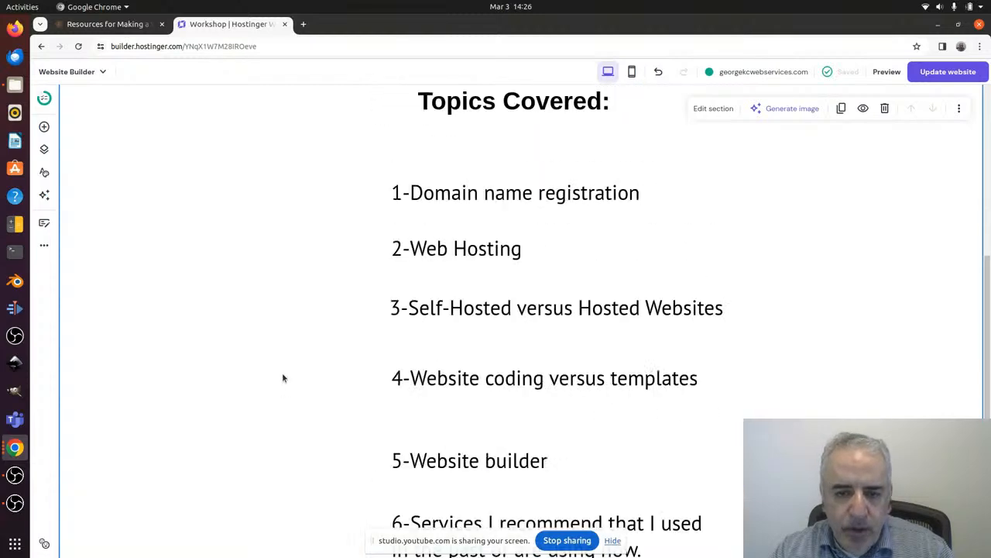
{"action": "scroll", "coordinate": [327, 330], "scroll_direction": "down", "scroll_amount": 3}
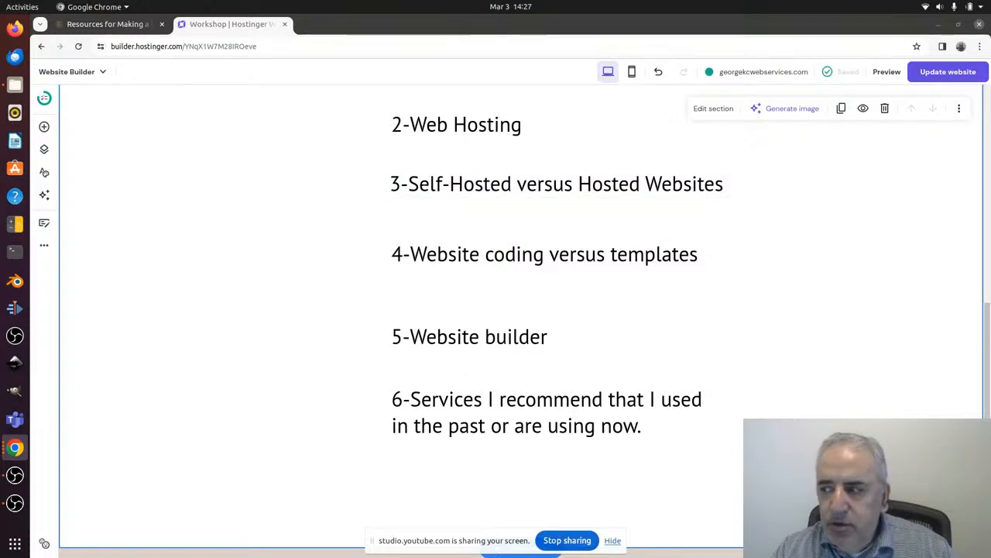
{"action": "scroll", "coordinate": [560, 341], "scroll_direction": "up", "scroll_amount": 5}
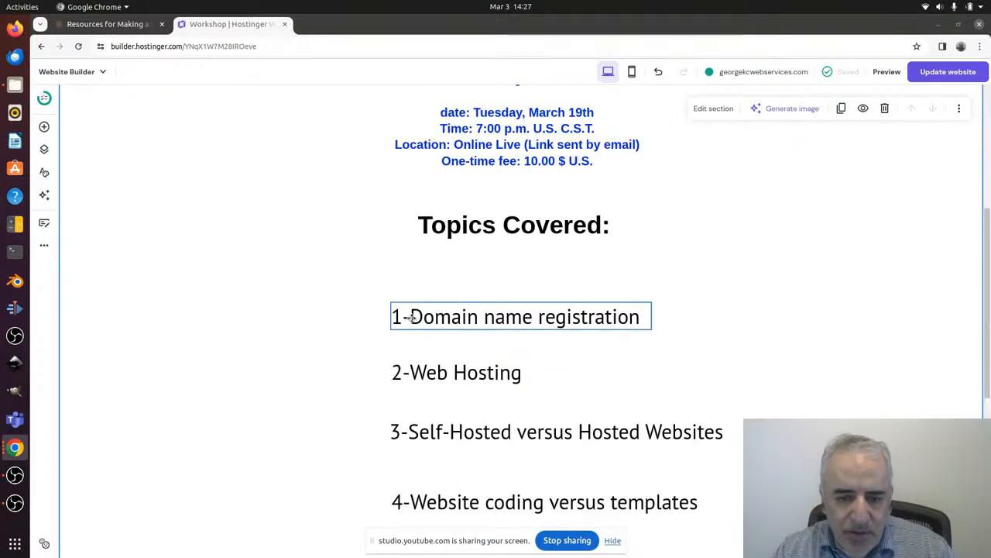
- Give the 1-Domain name registration topic a pale green #c7e8a7 background
{"action": "left_click", "coordinate": [408, 317]}
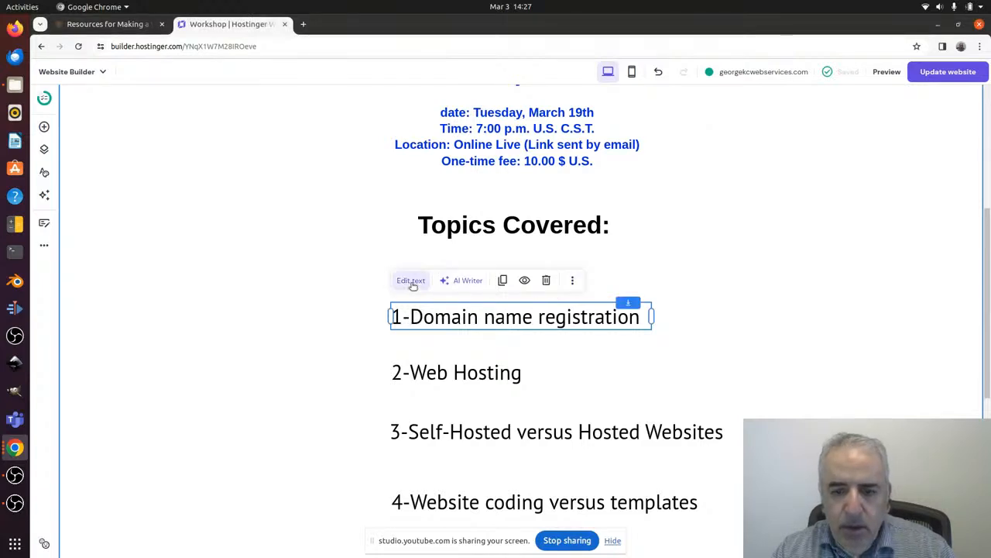
{"action": "left_click", "coordinate": [412, 282]}
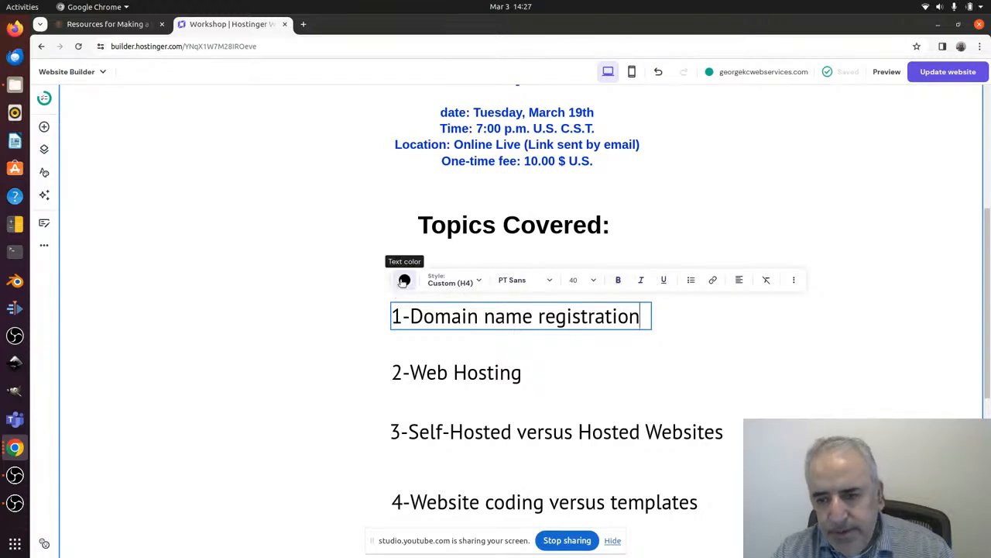
{"action": "left_click", "coordinate": [795, 280]}
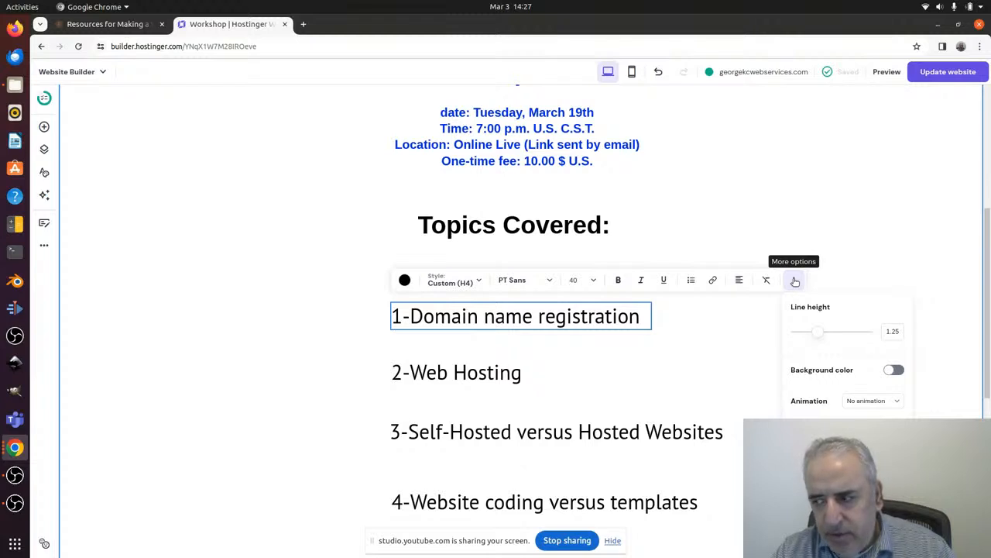
{"action": "left_click", "coordinate": [895, 370]}
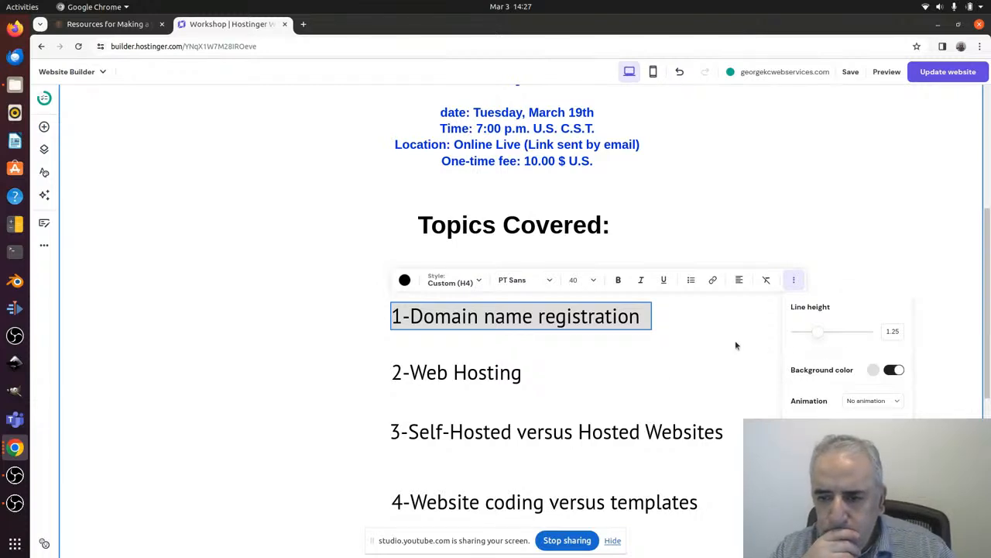
{"action": "left_click", "coordinate": [873, 371]}
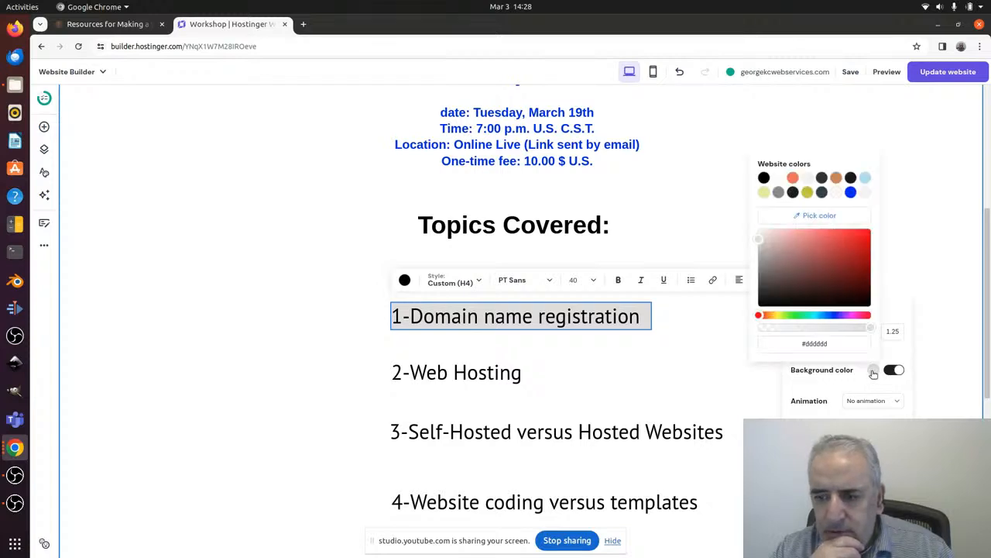
{"action": "left_click", "coordinate": [787, 316]}
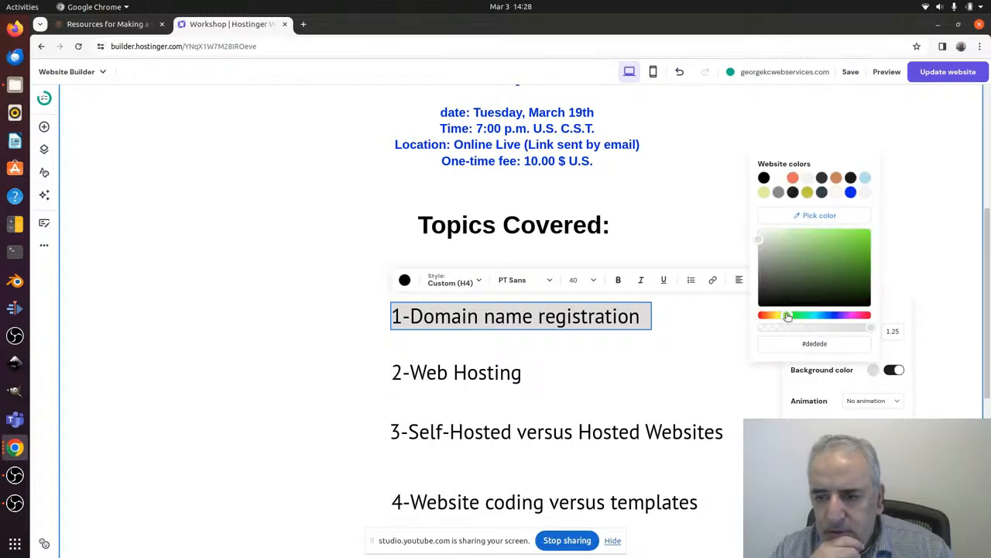
{"action": "left_click", "coordinate": [824, 234]}
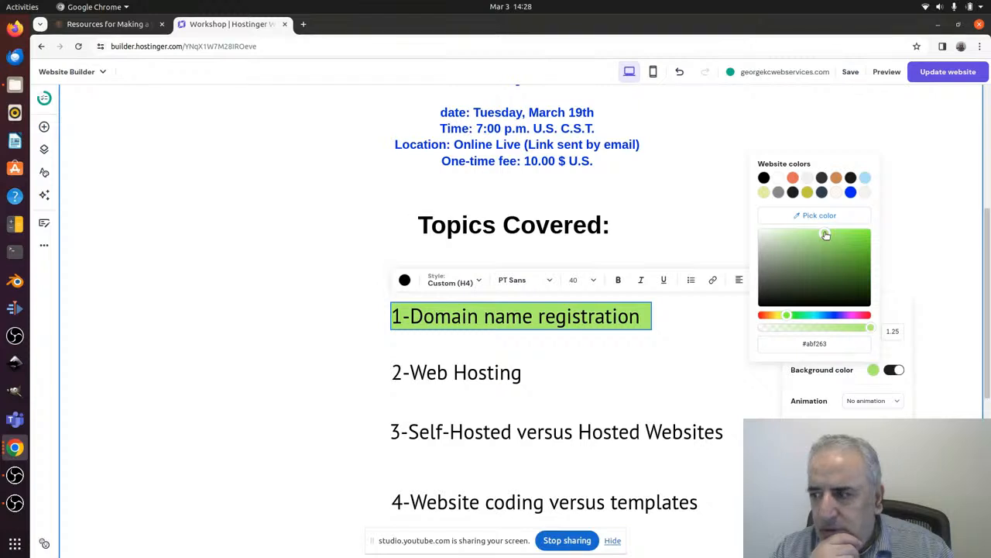
{"action": "left_click", "coordinate": [791, 237]}
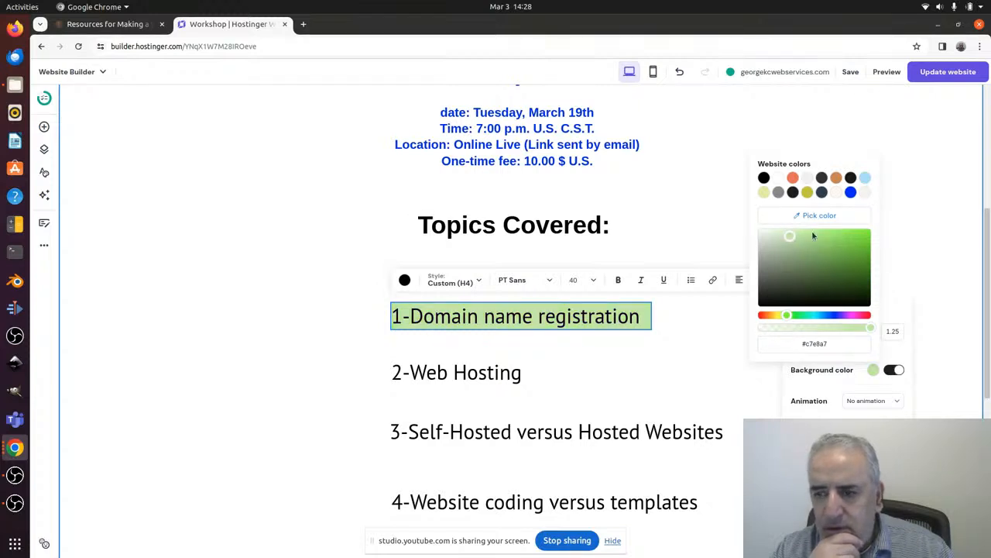
{"action": "key", "text": "Escape"}
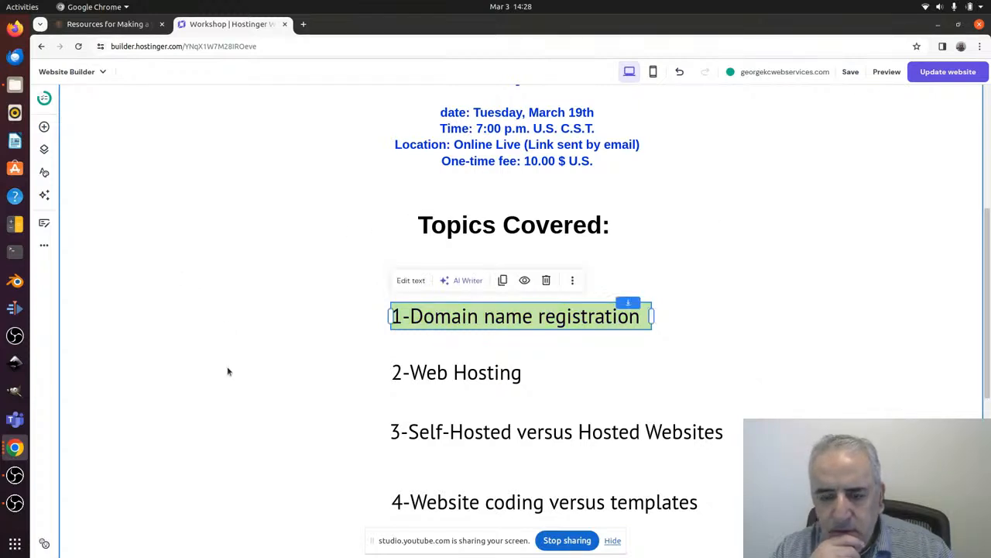
- Start editing the 2-Web Hosting topic and bring up its extra text settings
{"action": "left_click", "coordinate": [424, 374]}
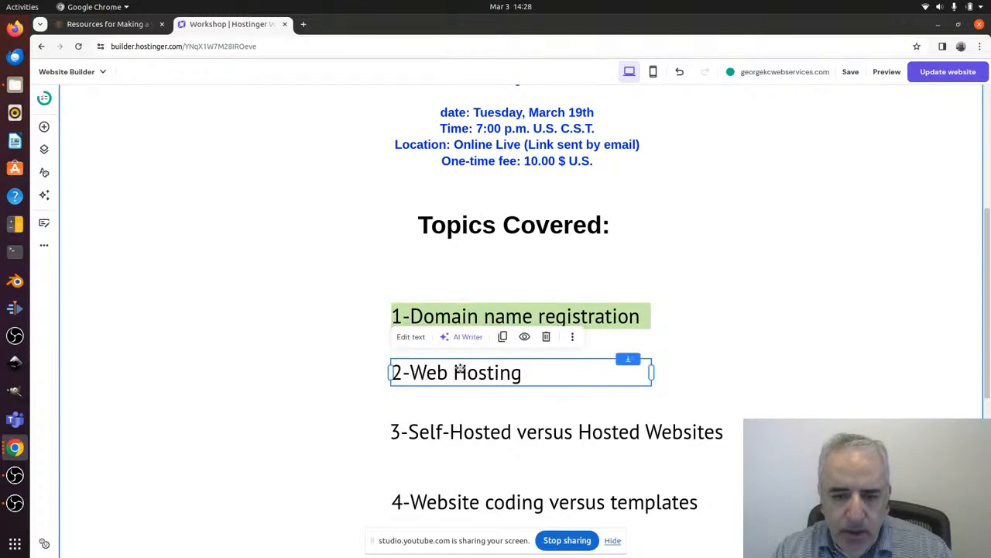
{"action": "left_click", "coordinate": [416, 337]}
{"action": "left_click", "coordinate": [794, 341]}
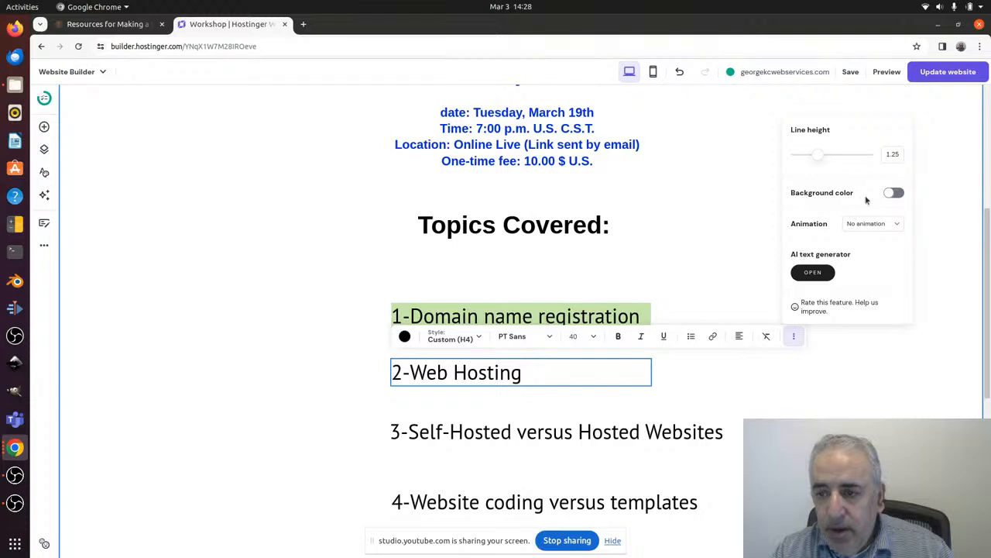
- Give 2-Web Hosting a pale peach #e8c3a8 background based on the orange site colour
{"action": "left_click", "coordinate": [895, 192]}
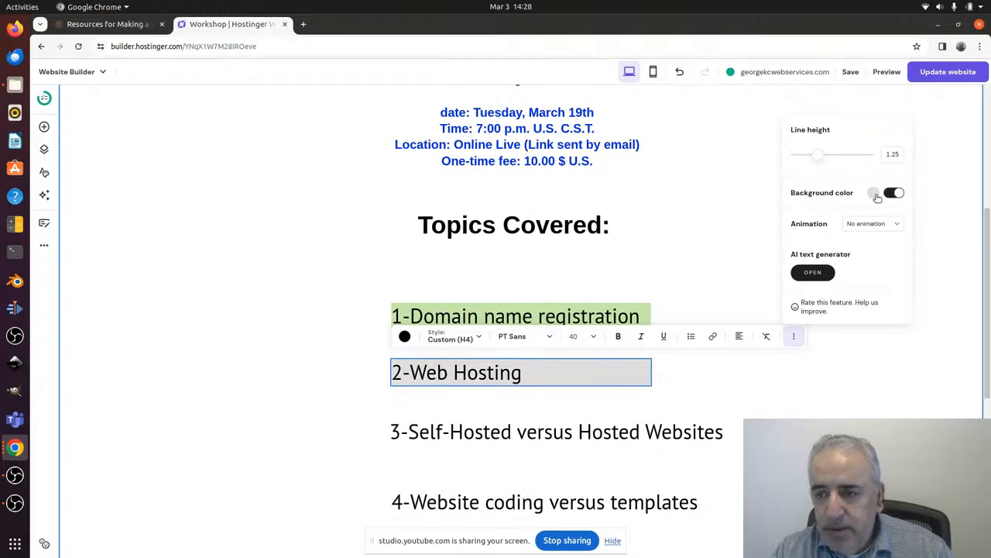
{"action": "left_click", "coordinate": [874, 193]}
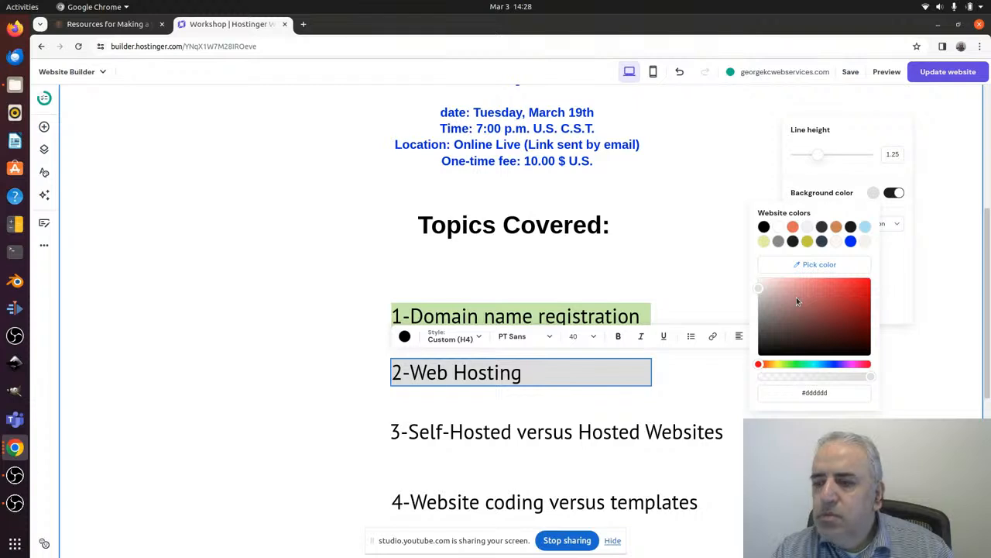
{"action": "left_click", "coordinate": [836, 228]}
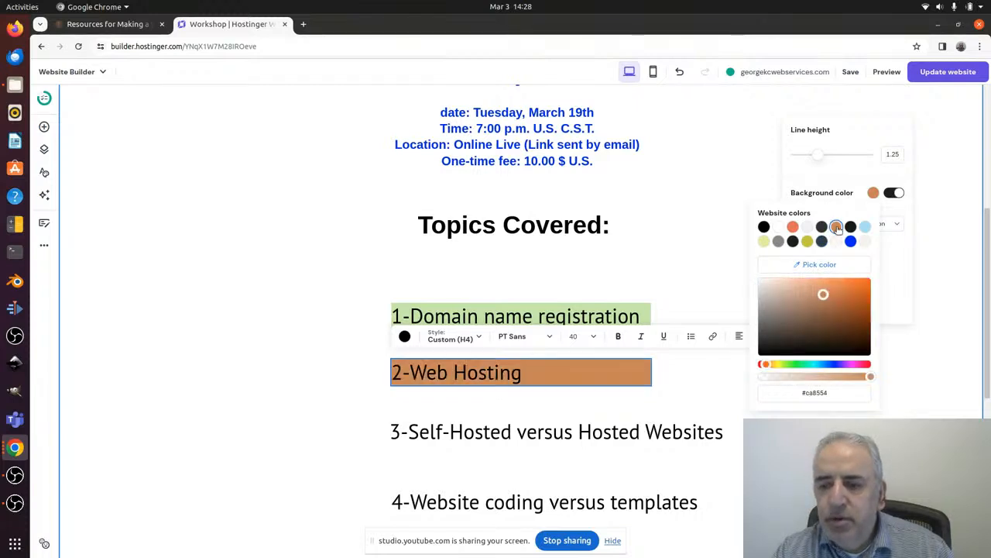
{"action": "left_click_drag", "start_coordinate": [823, 295], "coordinate": [791, 287]}
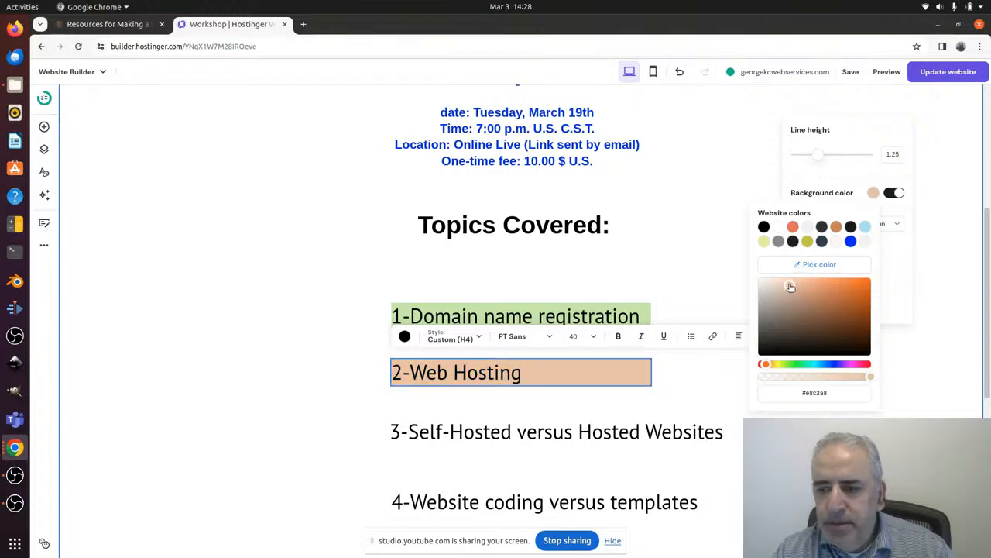
{"action": "scroll", "coordinate": [294, 450], "scroll_direction": "down", "scroll_amount": 3}
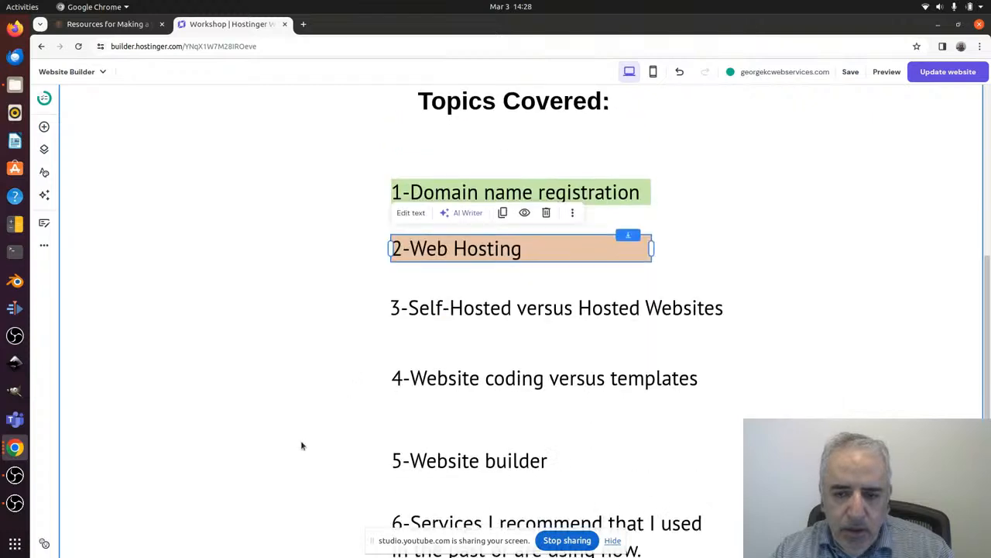
{"action": "left_click", "coordinate": [415, 311]}
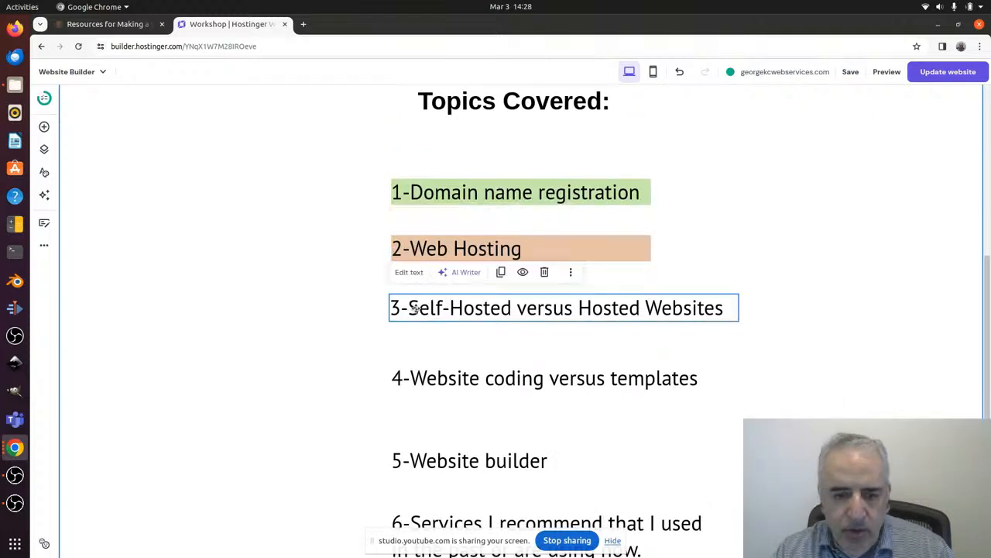
- Select the whole third topic line and give it a pale yellow #faf387 background
{"action": "left_click", "coordinate": [414, 311]}
{"action": "left_click", "coordinate": [391, 308]}
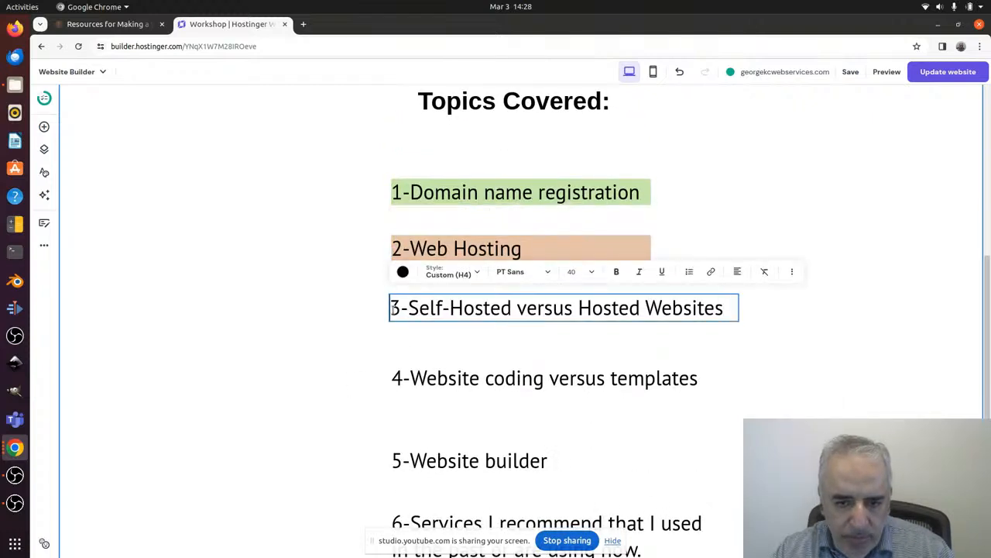
{"action": "triple_click", "coordinate": [452, 308]}
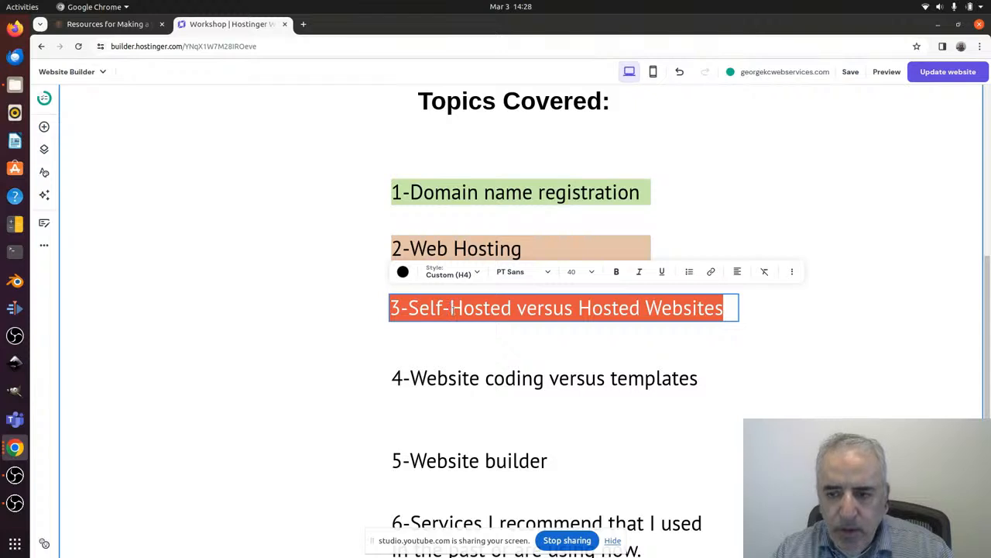
{"action": "left_click", "coordinate": [791, 273]}
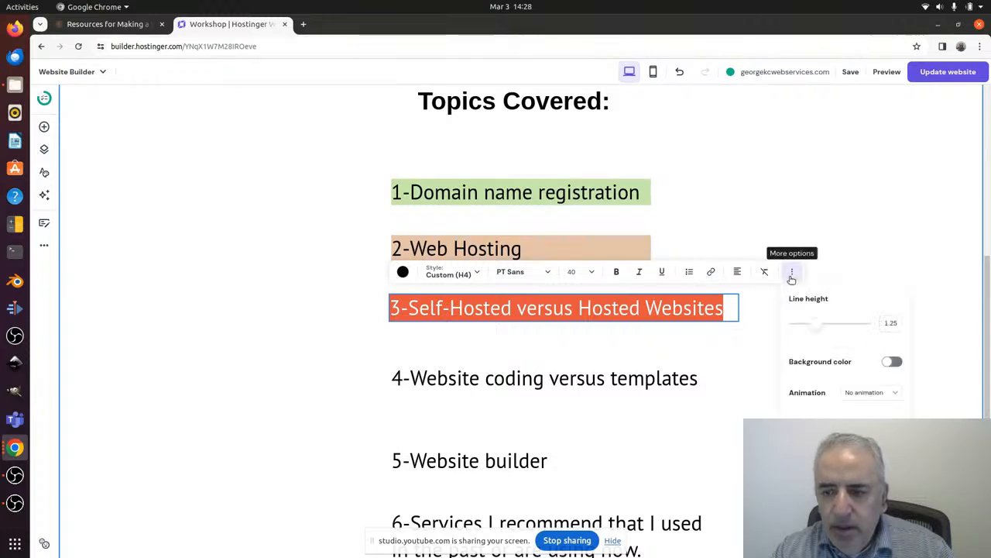
{"action": "left_click", "coordinate": [899, 363]}
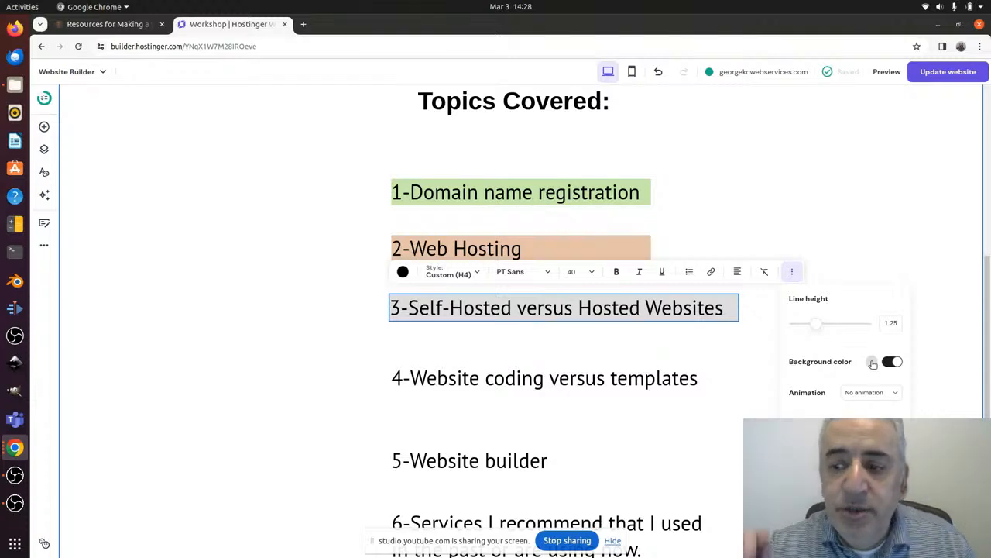
{"action": "left_click", "coordinate": [872, 363]}
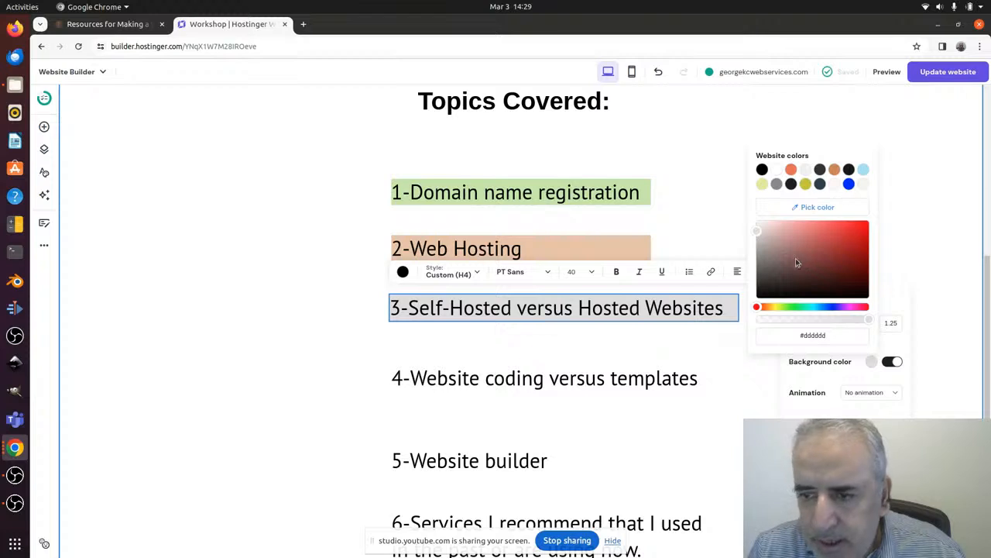
{"action": "left_click", "coordinate": [777, 308]}
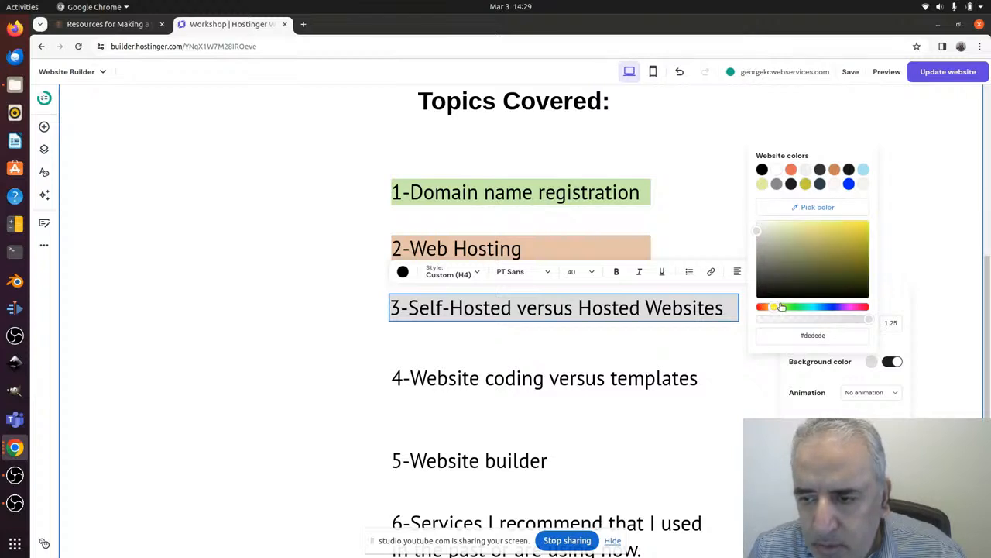
{"action": "left_click", "coordinate": [830, 242]}
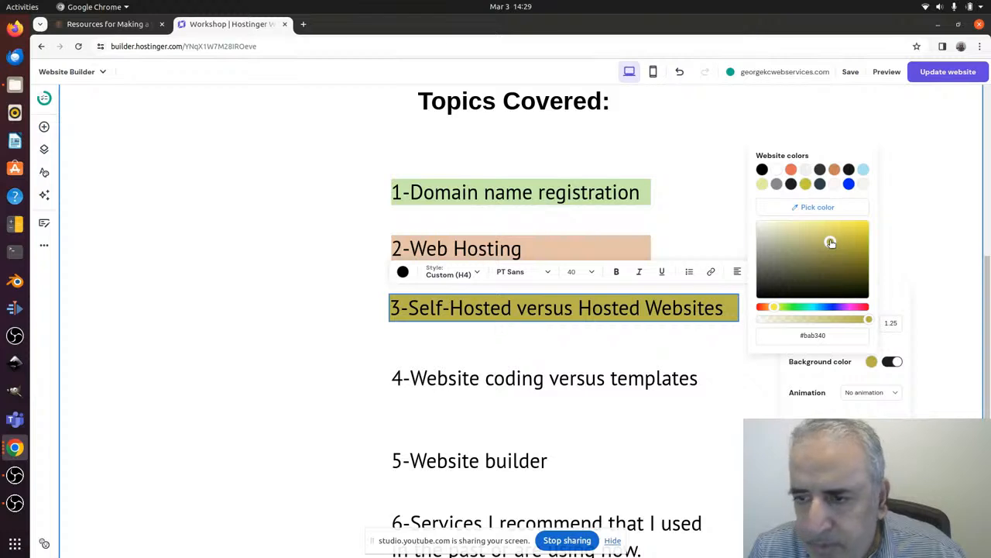
{"action": "left_click", "coordinate": [807, 238]}
{"action": "left_click", "coordinate": [848, 231]}
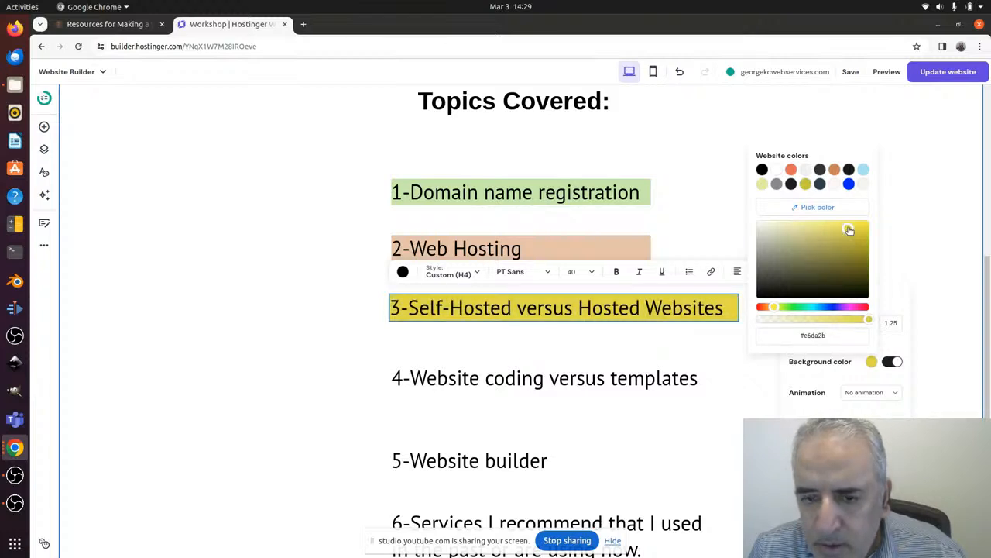
{"action": "left_click", "coordinate": [831, 225]}
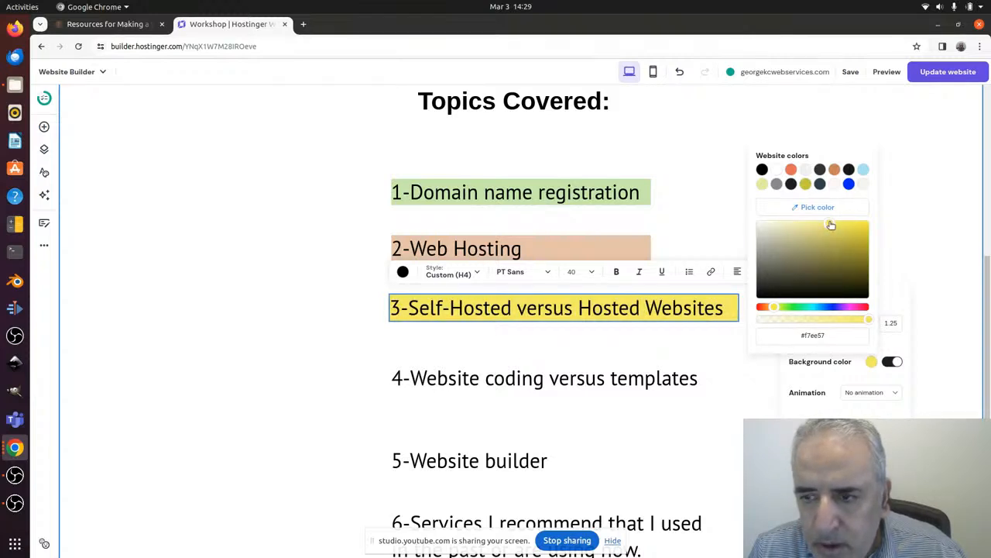
{"action": "left_click", "coordinate": [811, 224]}
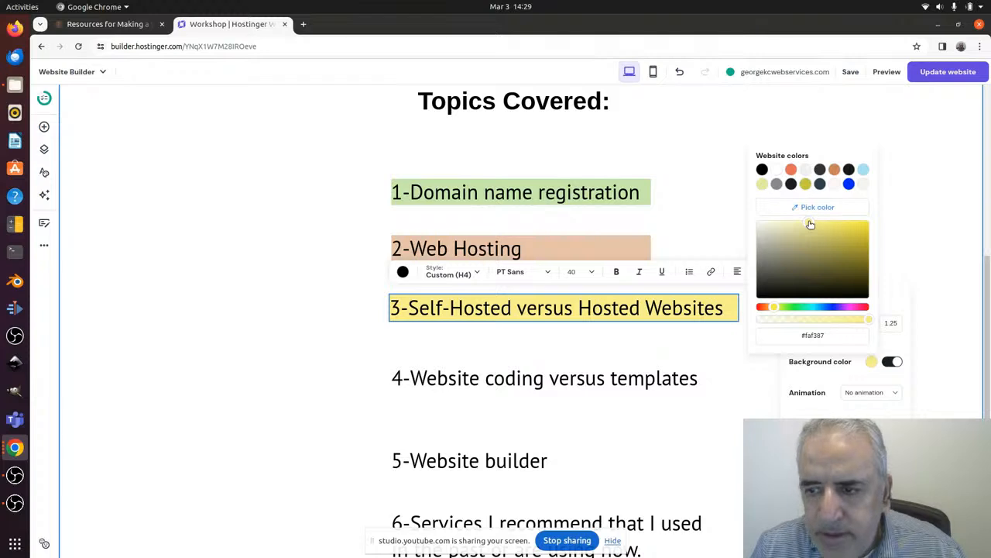
{"action": "left_click", "coordinate": [258, 335]}
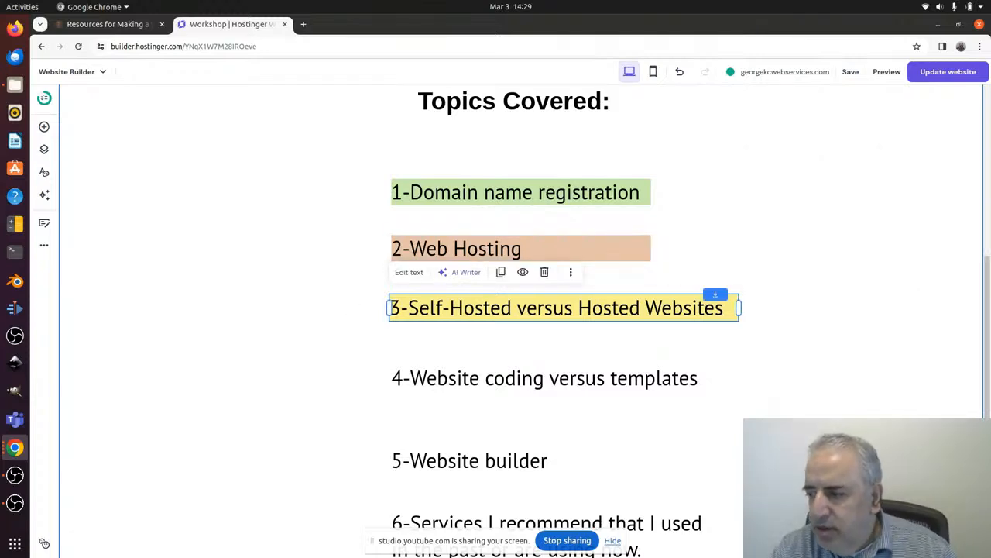
- Give topic 4 a light blue #8bc9e8 background from the site colour swatch
{"action": "left_click", "coordinate": [421, 379]}
{"action": "left_click", "coordinate": [422, 380]}
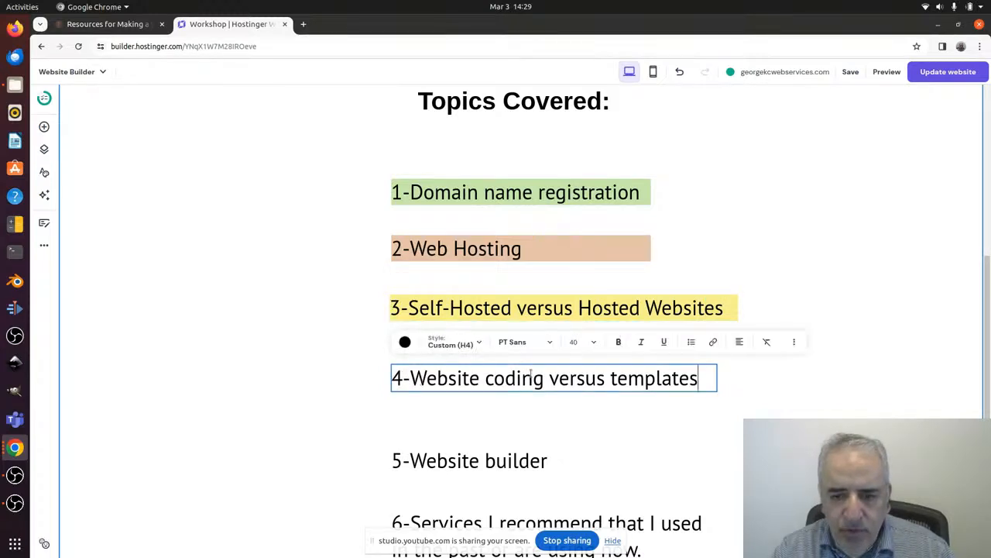
{"action": "left_click", "coordinate": [796, 341]}
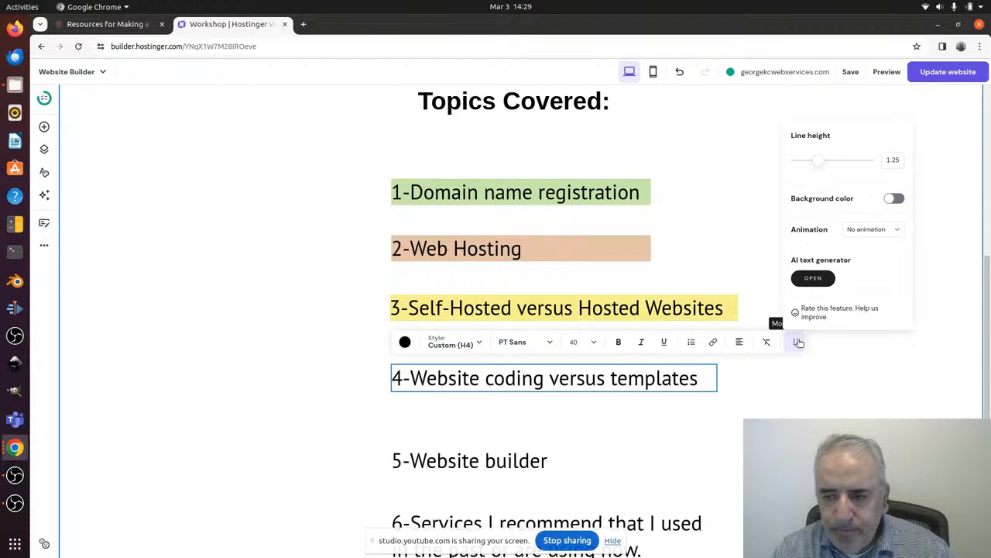
{"action": "left_click", "coordinate": [899, 199]}
{"action": "left_click", "coordinate": [874, 200]}
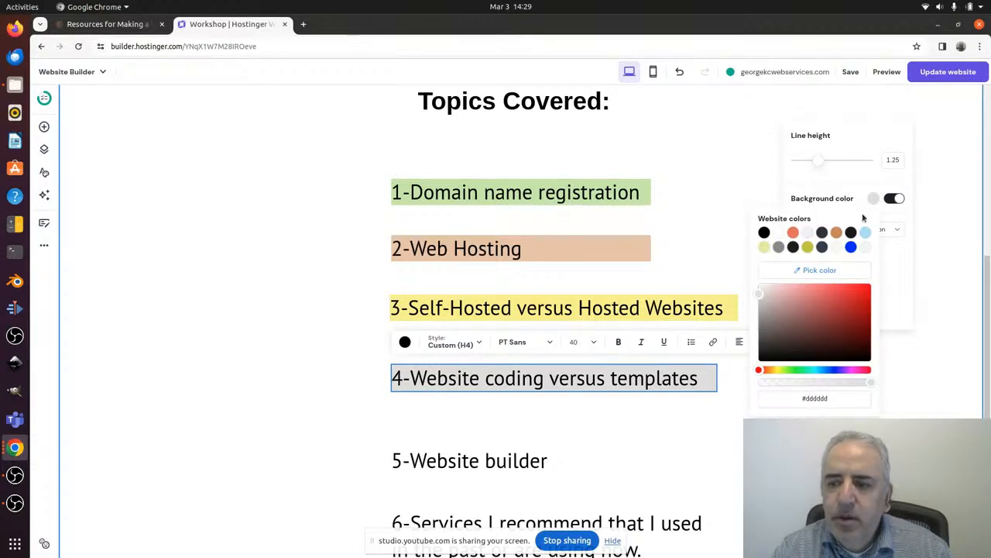
{"action": "left_click", "coordinate": [865, 232]}
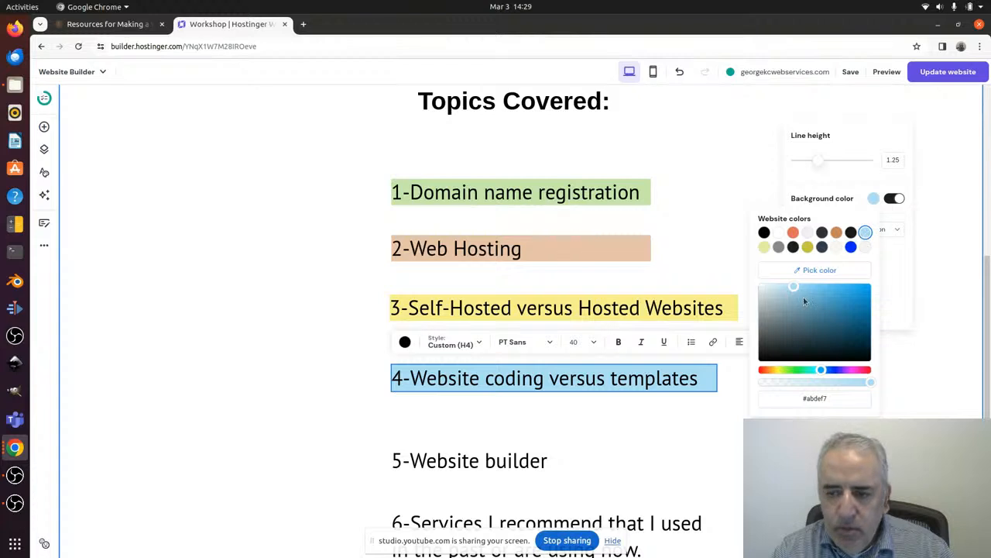
{"action": "left_click_drag", "start_coordinate": [792, 289], "coordinate": [810, 288]}
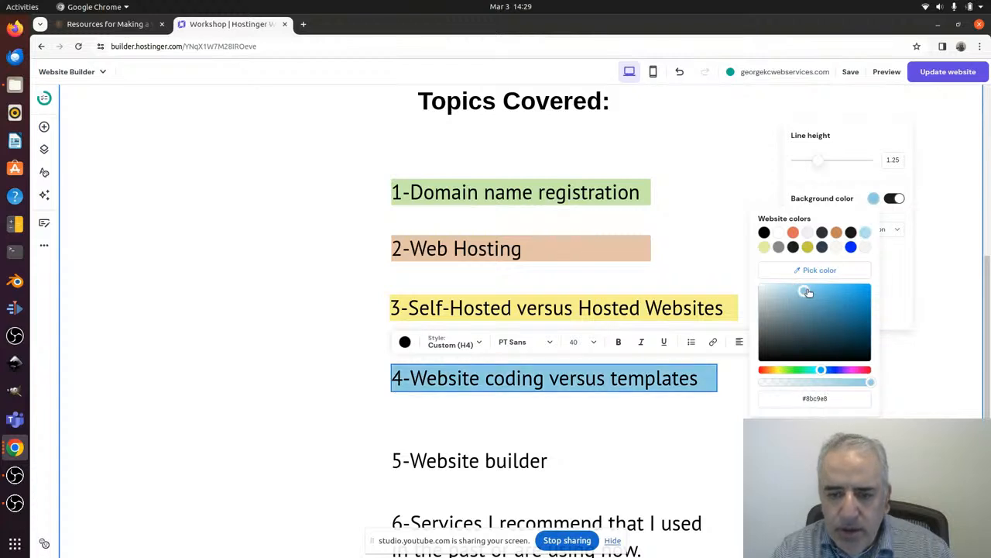
{"action": "key", "text": "Escape"}
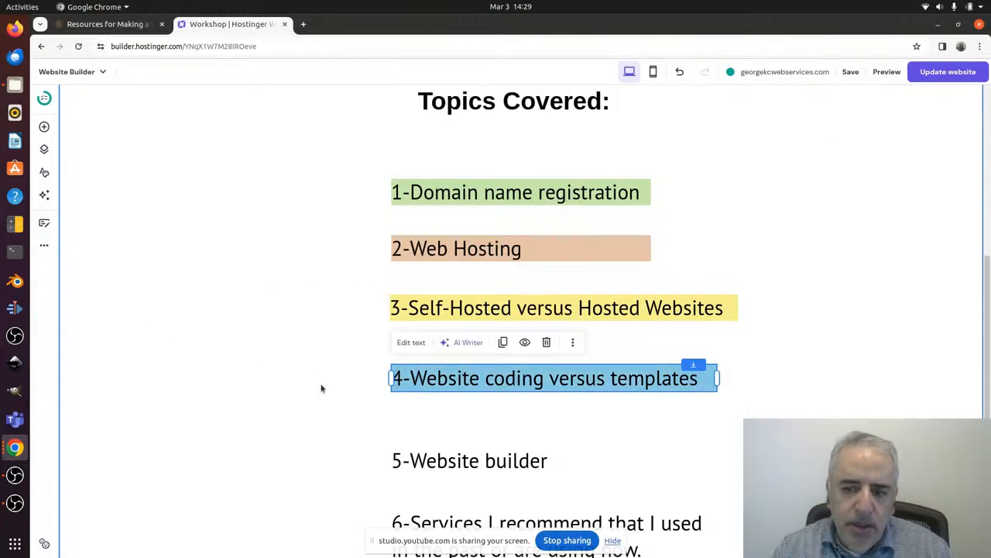
{"action": "scroll", "coordinate": [316, 399], "scroll_direction": "down", "scroll_amount": 1}
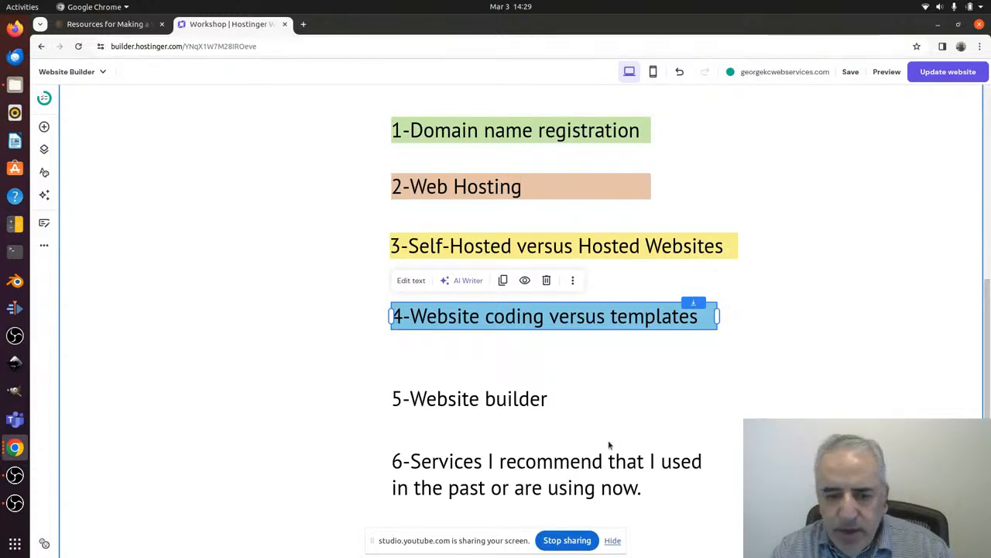
- Select the 5-Website builder block and toggle its extra actions list
{"action": "left_click", "coordinate": [503, 399]}
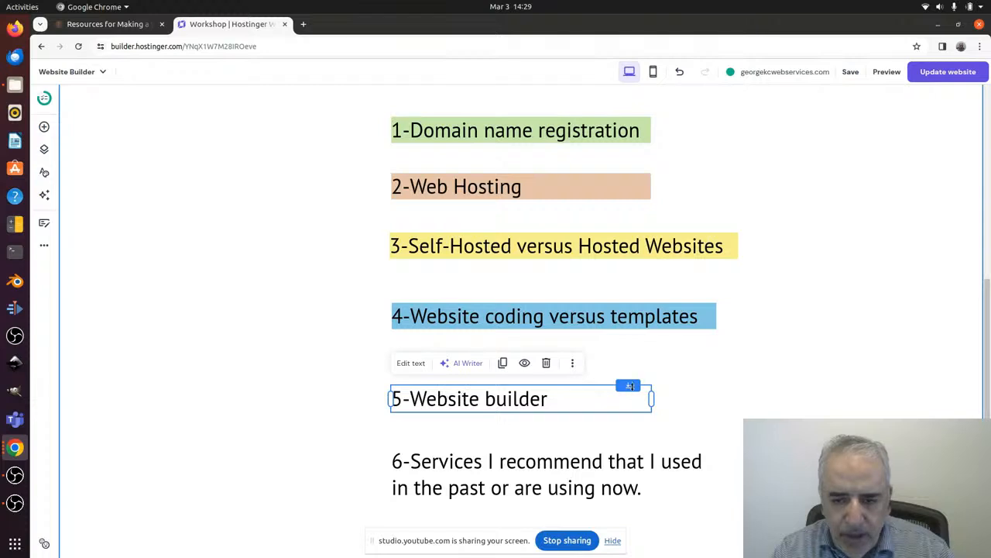
{"action": "left_click", "coordinate": [573, 363]}
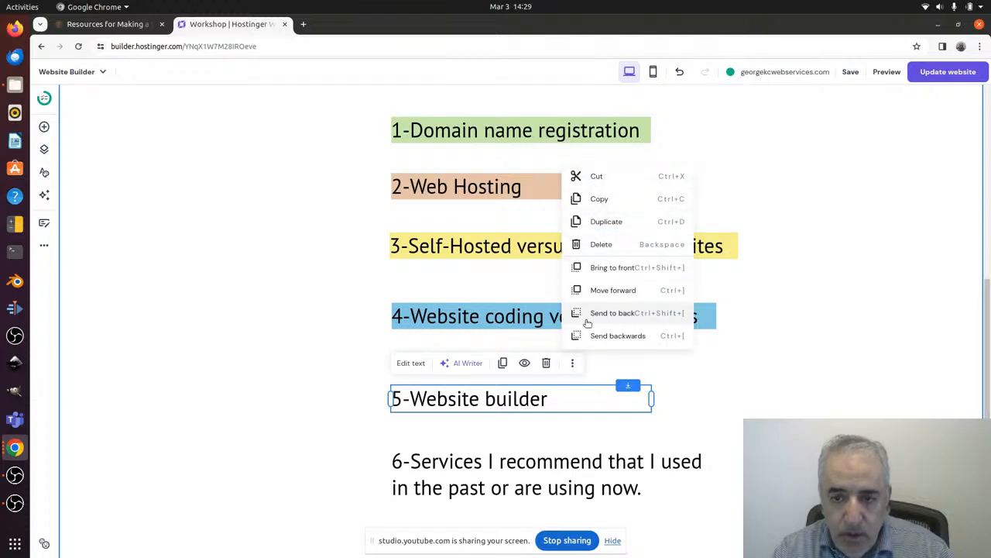
{"action": "left_click", "coordinate": [574, 364]}
{"action": "left_click", "coordinate": [574, 364]}
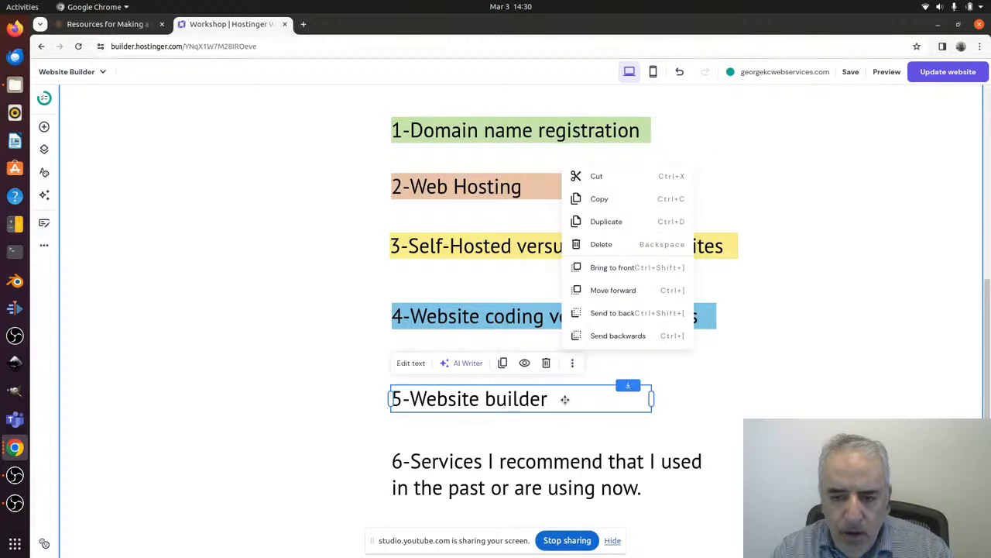
{"action": "left_click", "coordinate": [572, 363]}
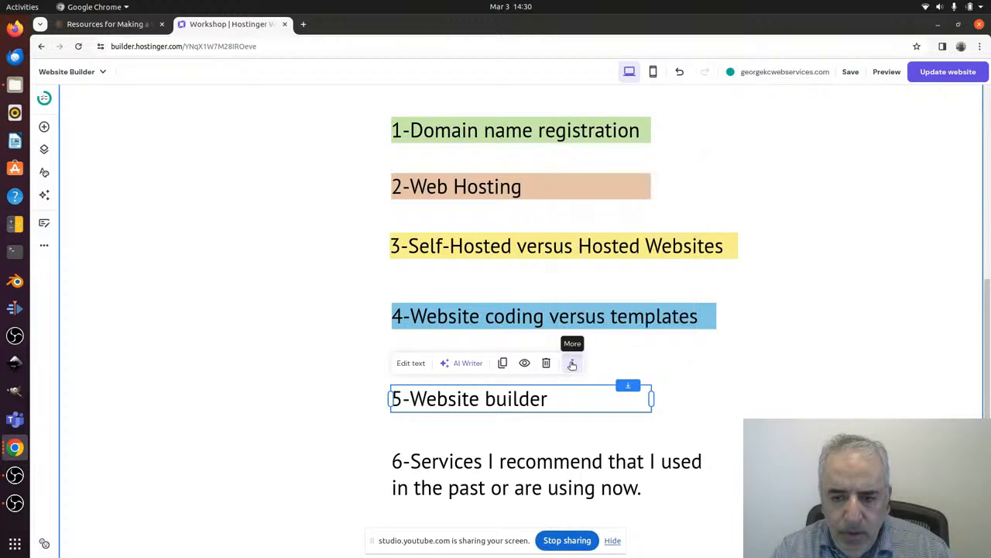
{"action": "left_click", "coordinate": [572, 363]}
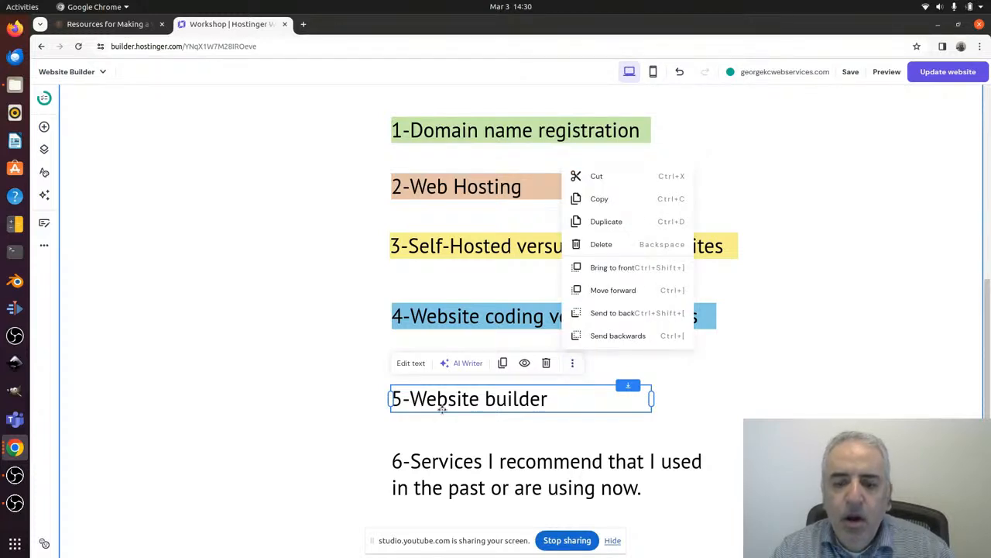
- Select the whole topic 5 line and give it a light salmon background
{"action": "left_click", "coordinate": [409, 397]}
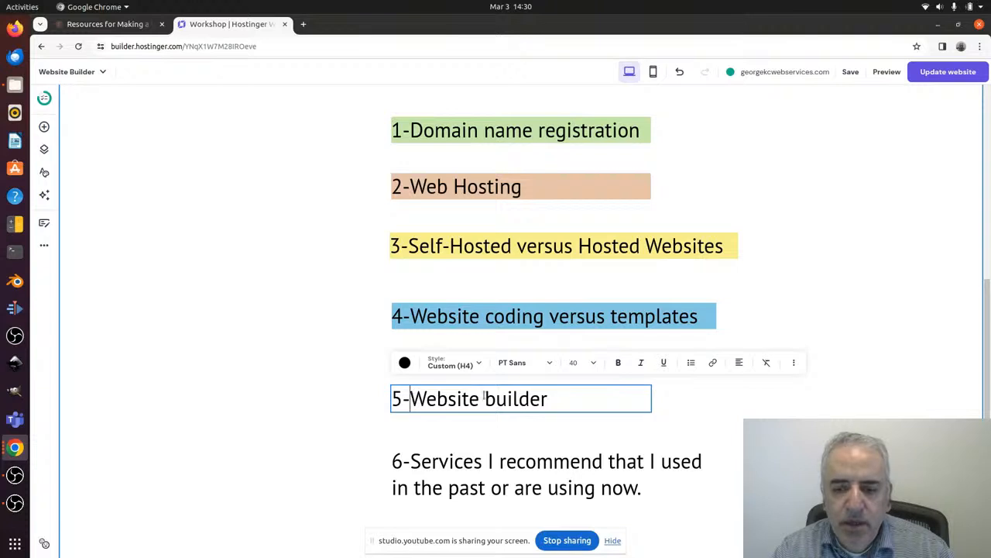
{"action": "left_click_drag", "start_coordinate": [547, 398], "coordinate": [382, 401]}
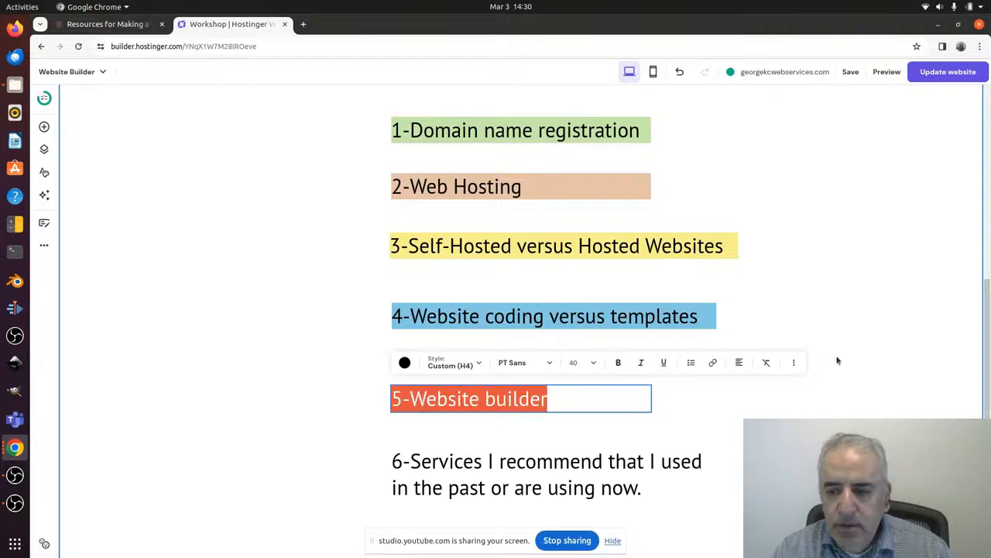
{"action": "left_click", "coordinate": [793, 361]}
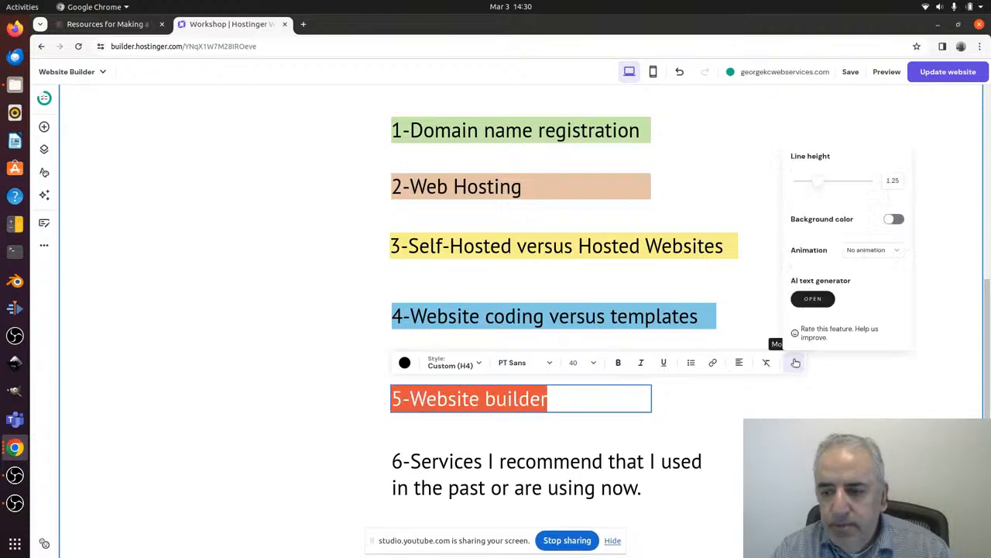
{"action": "left_click", "coordinate": [896, 220]}
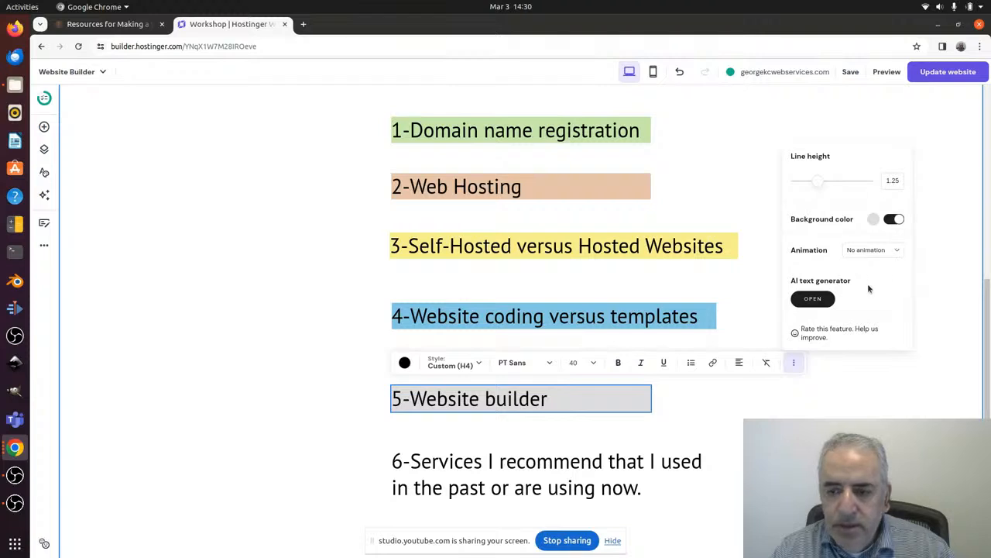
{"action": "left_click", "coordinate": [873, 219]}
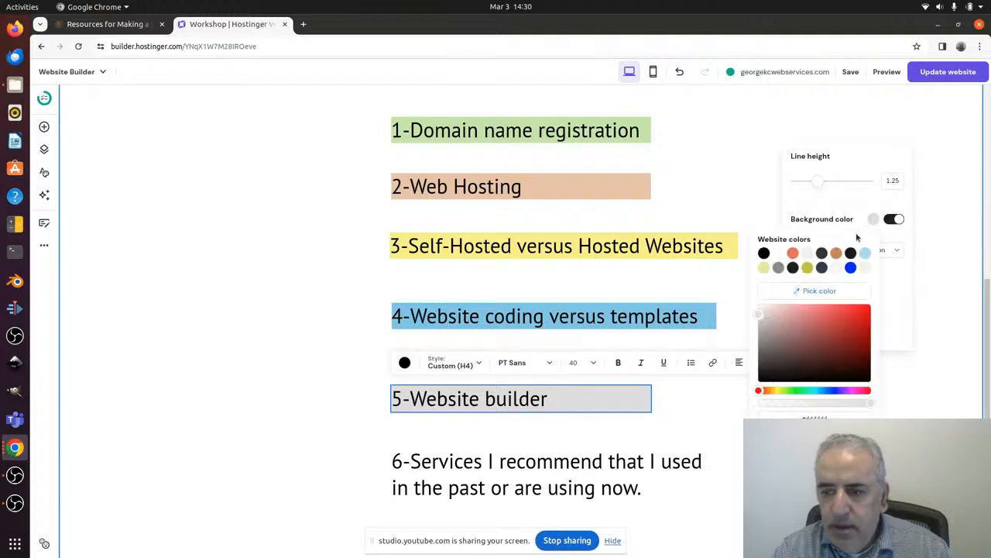
{"action": "left_click", "coordinate": [838, 317]}
{"action": "left_click_drag", "start_coordinate": [838, 317], "coordinate": [792, 316]}
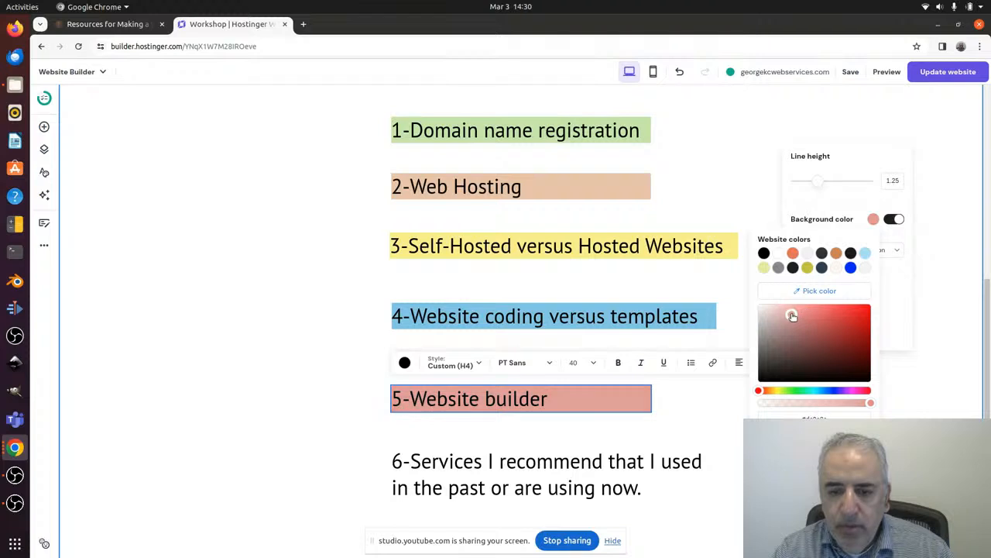
{"action": "left_click", "coordinate": [339, 304]}
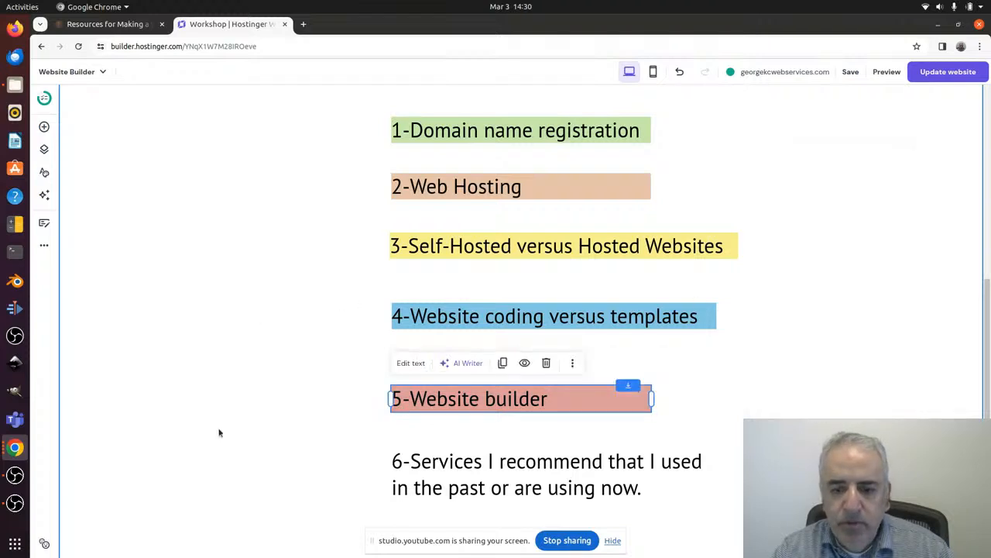
{"action": "scroll", "coordinate": [255, 411], "scroll_direction": "down", "scroll_amount": 1}
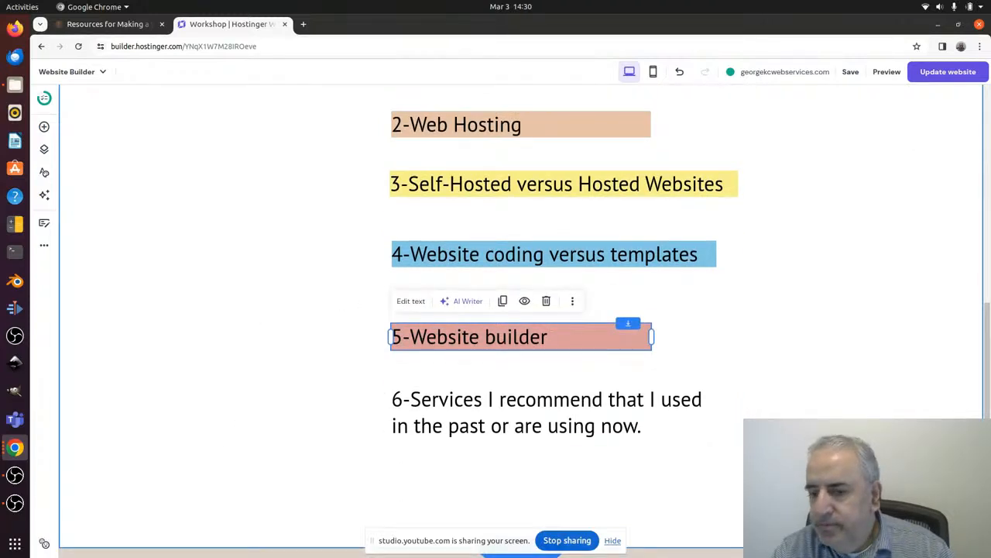
- Widen the sixth topic (services) block slightly leftward and select all its text
{"action": "left_click", "coordinate": [402, 394]}
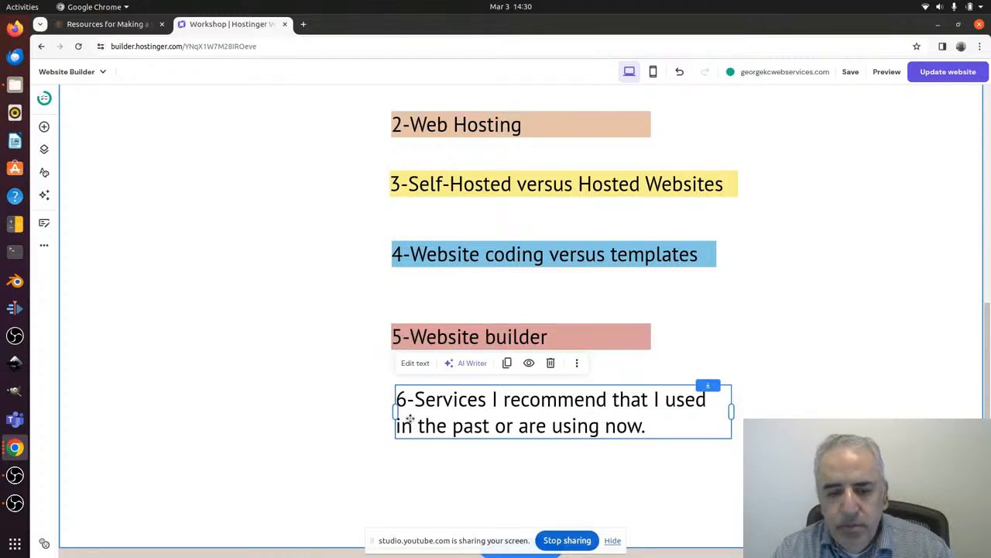
{"action": "left_click_drag", "start_coordinate": [390, 413], "coordinate": [679, 427]}
{"action": "left_click", "coordinate": [413, 398]}
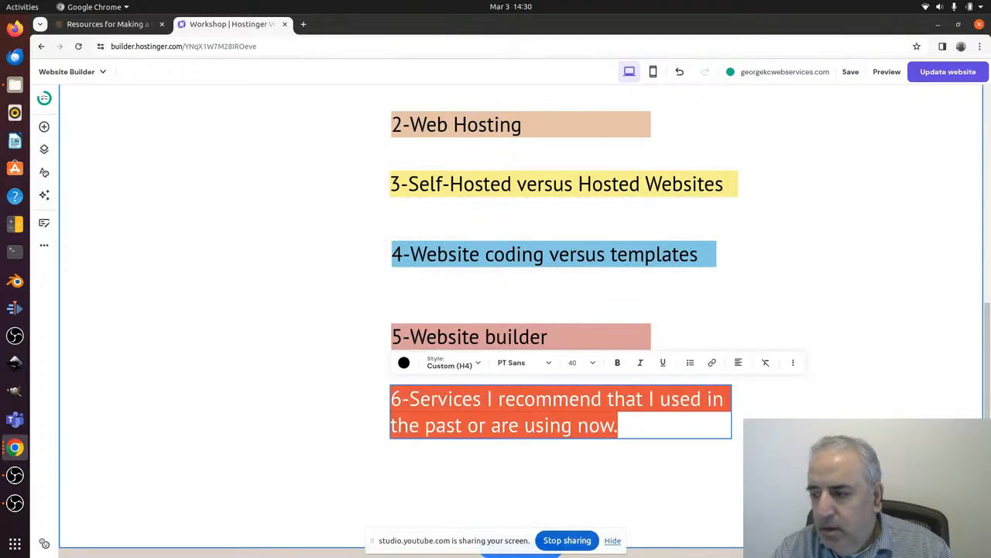
- Turn on a grey background colour for topic 6 and warm it toward pinkish grey
{"action": "left_click", "coordinate": [793, 361]}
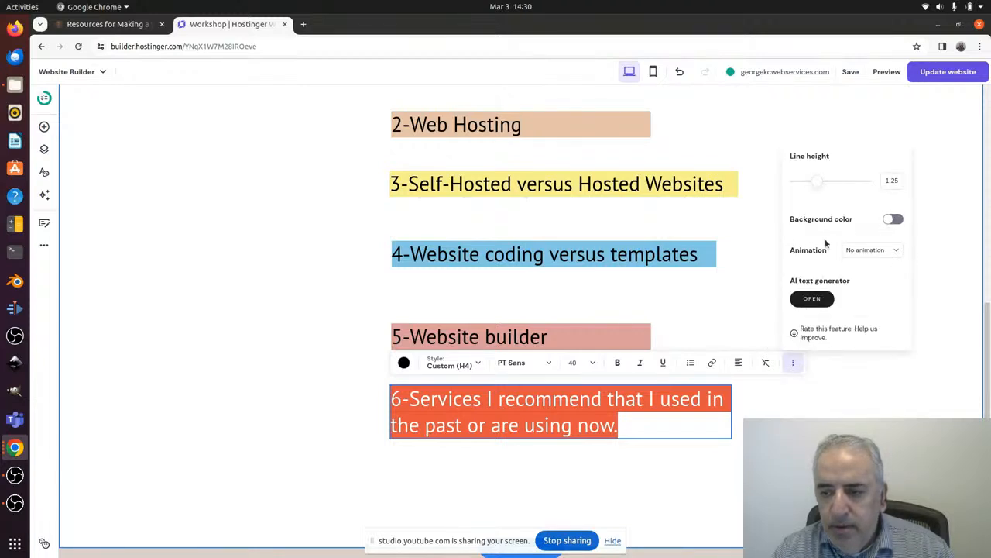
{"action": "left_click", "coordinate": [894, 219]}
{"action": "left_click", "coordinate": [894, 220]}
{"action": "left_click", "coordinate": [873, 218]}
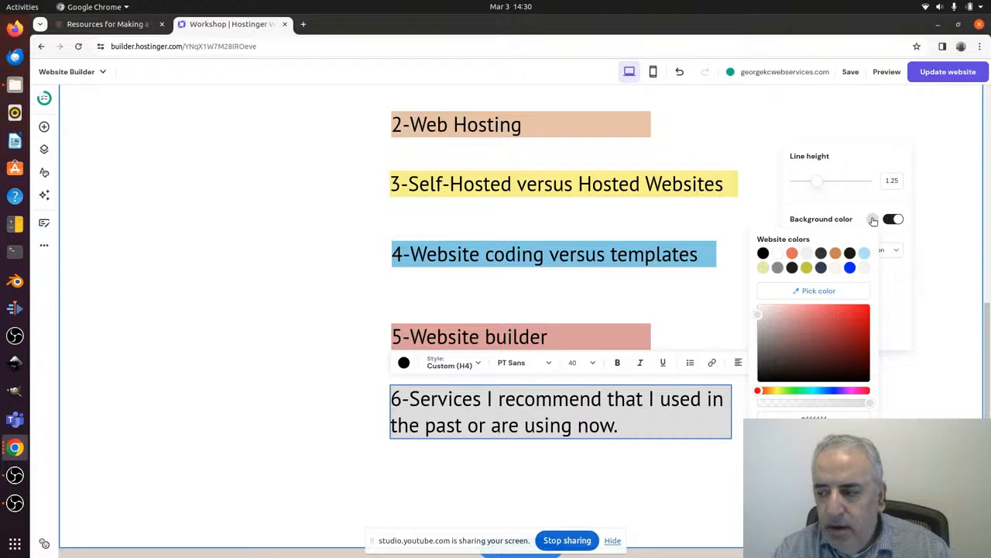
{"action": "left_click", "coordinate": [777, 267]}
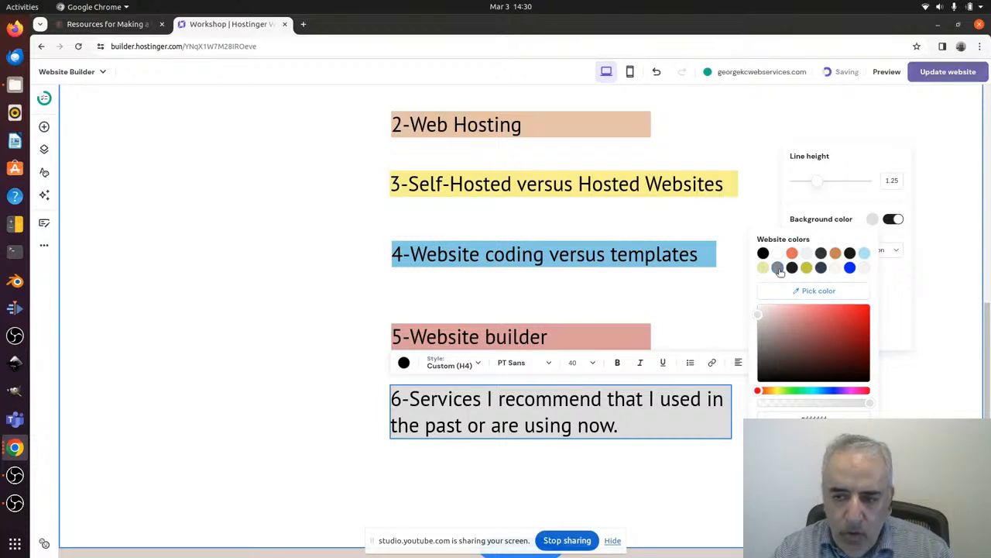
{"action": "left_click_drag", "start_coordinate": [764, 346], "coordinate": [762, 319]}
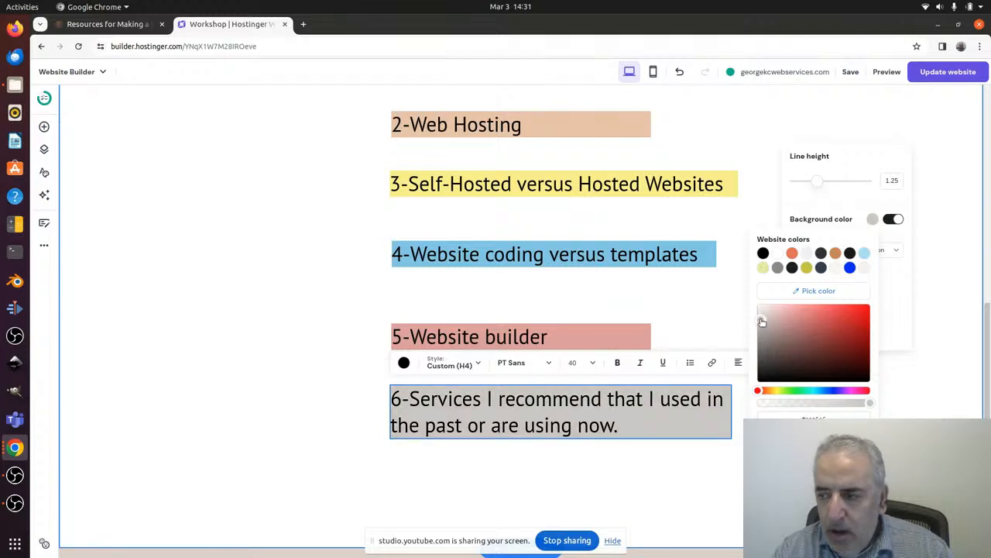
{"action": "left_click", "coordinate": [259, 338]}
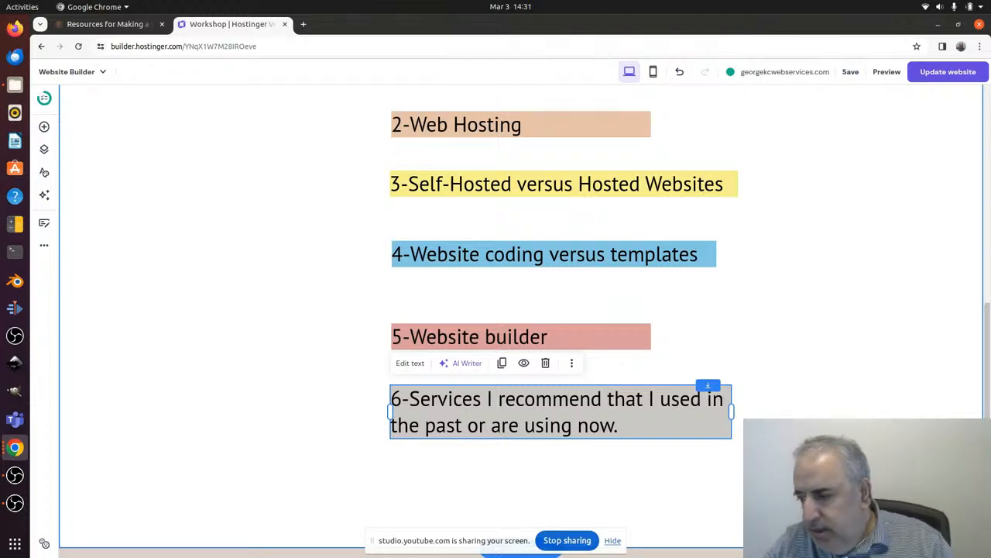
{"action": "left_click", "coordinate": [303, 410]}
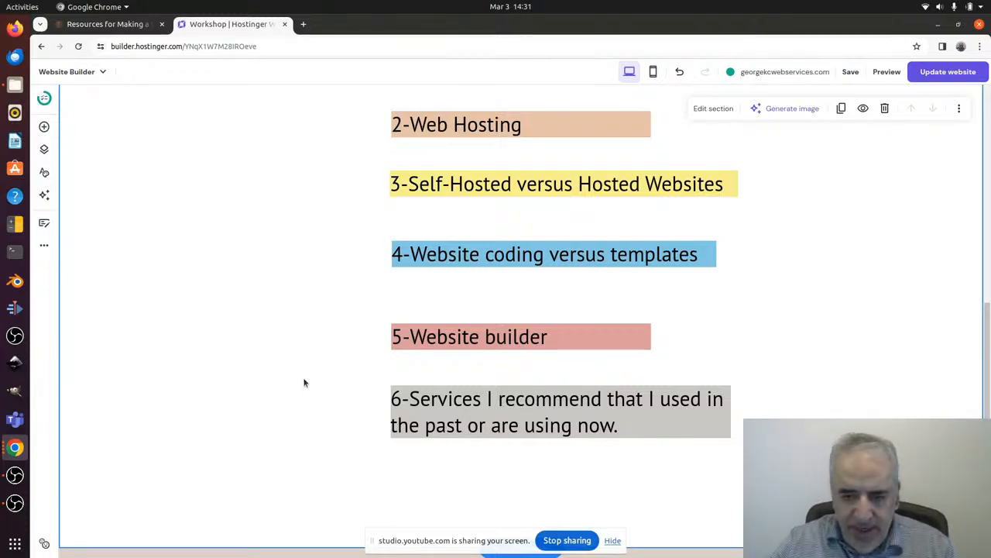
- Add a new Text element to the page from the Add element list
{"action": "scroll", "coordinate": [371, 304], "scroll_direction": "down", "scroll_amount": 3}
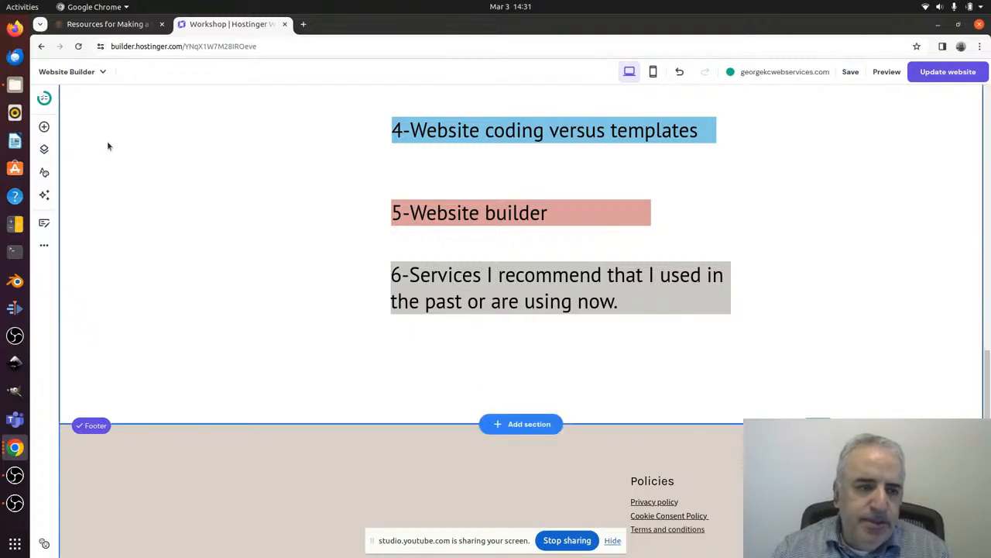
{"action": "left_click", "coordinate": [44, 126]}
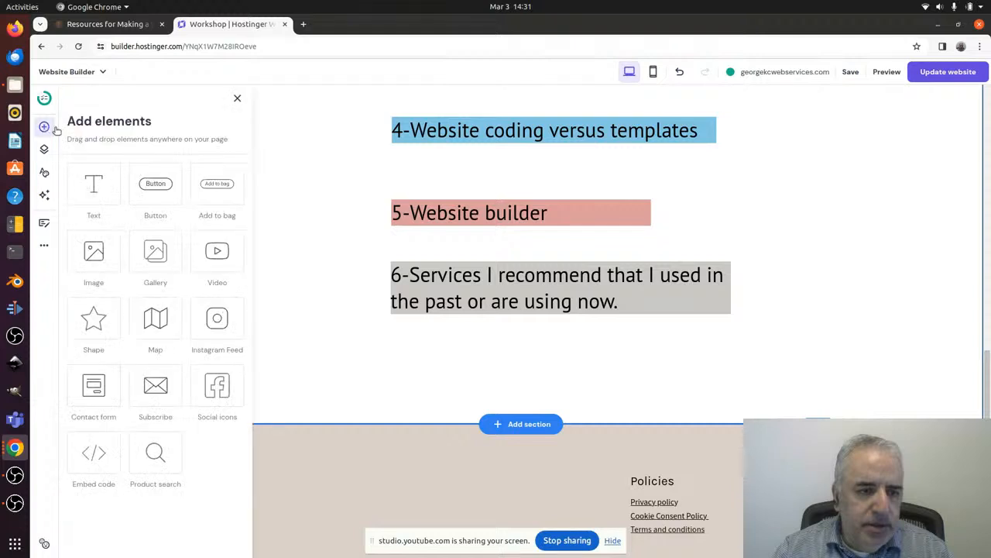
{"action": "left_click", "coordinate": [94, 186]}
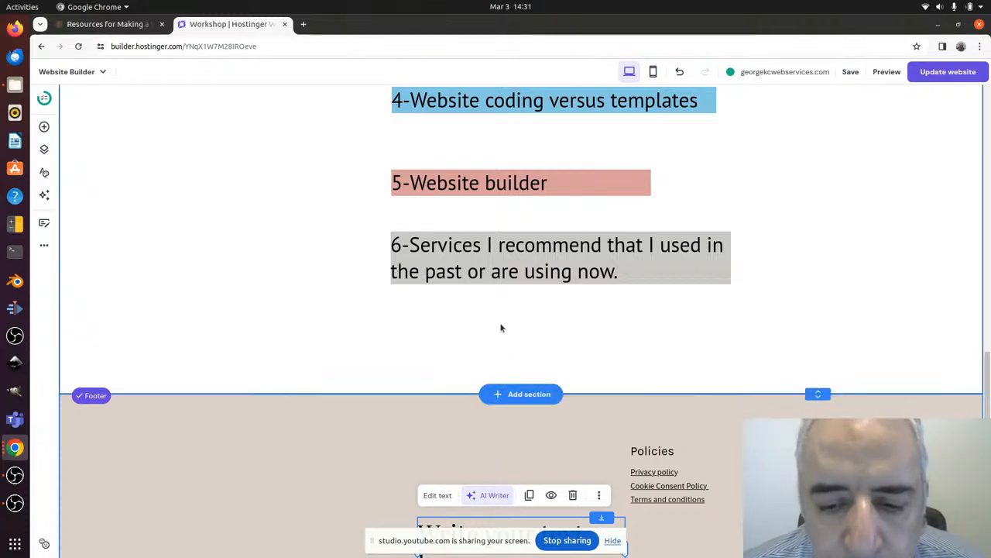
{"action": "left_click_drag", "start_coordinate": [498, 540], "coordinate": [538, 330]}
{"action": "left_click", "coordinate": [317, 325]}
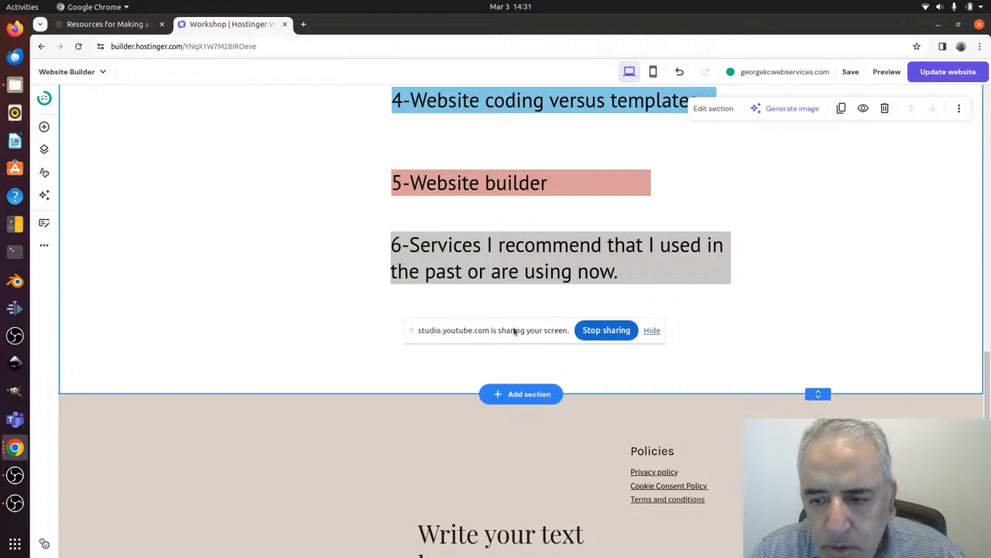
{"action": "left_click_drag", "start_coordinate": [513, 332], "coordinate": [186, 515]}
- Place the new text box under topic 6 and drag the section height taller to fit it
{"action": "scroll", "coordinate": [677, 307], "scroll_direction": "down", "scroll_amount": 1}
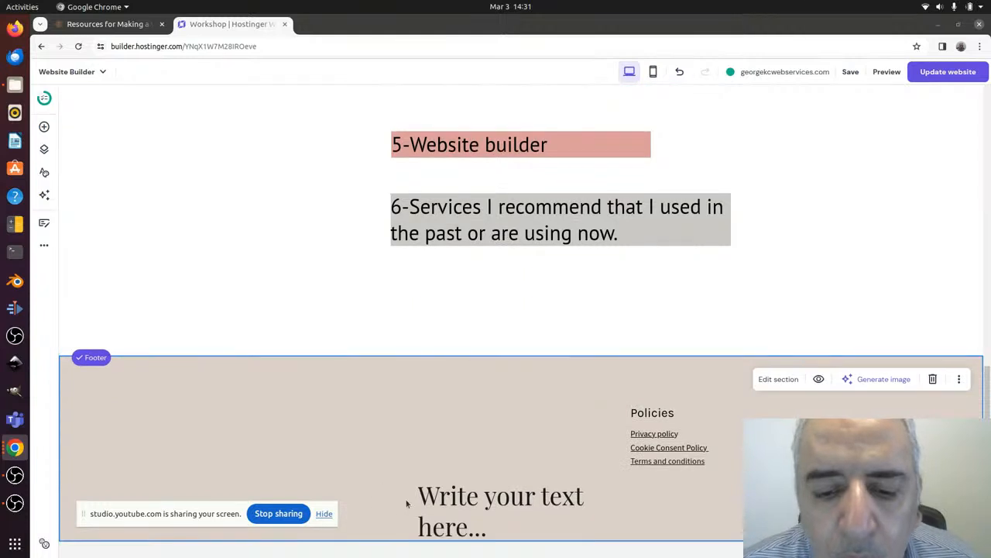
{"action": "left_click_drag", "start_coordinate": [469, 494], "coordinate": [498, 277]}
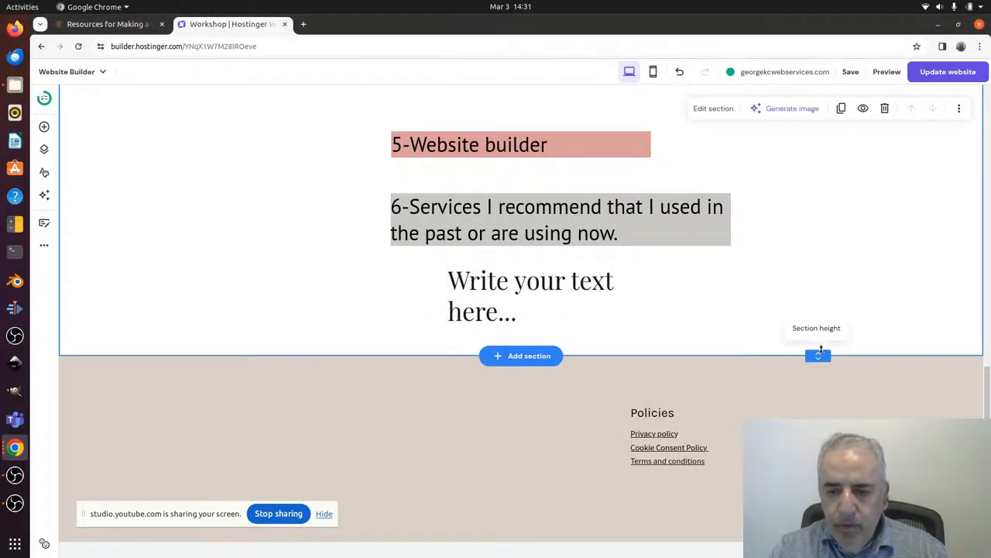
{"action": "left_click_drag", "start_coordinate": [821, 349], "coordinate": [818, 462]}
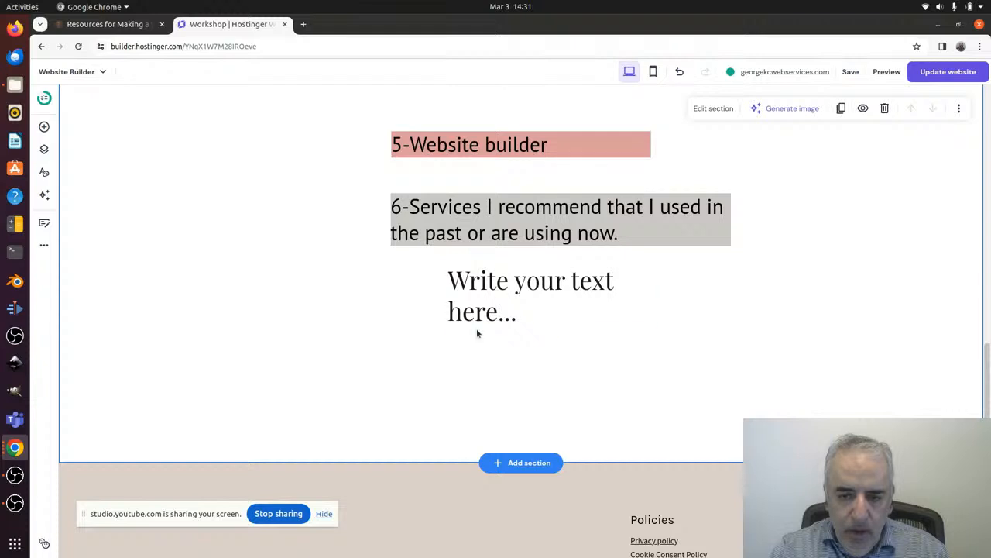
{"action": "left_click_drag", "start_coordinate": [479, 281], "coordinate": [475, 339]}
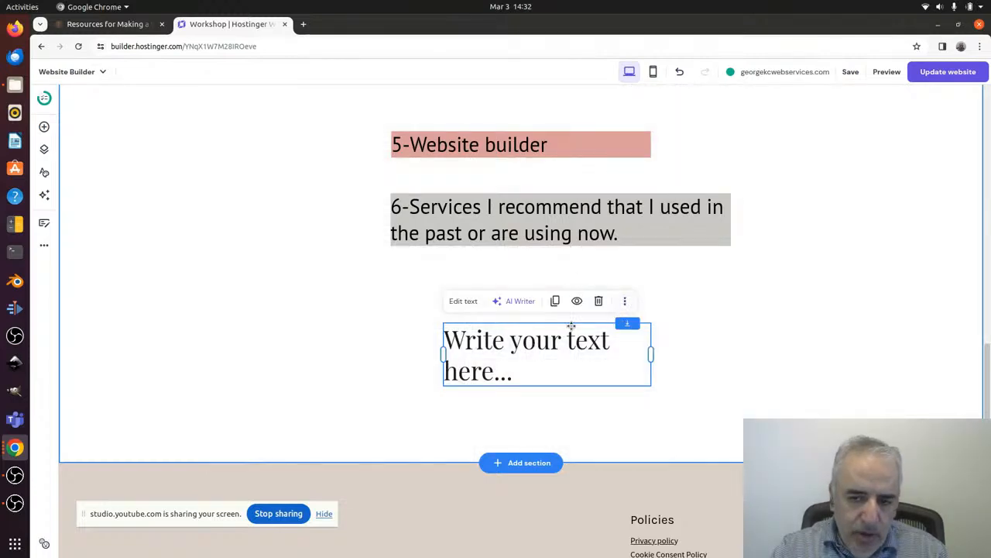
- Delete the placeholder text in the new box and set its style to Heading 4
{"action": "left_click", "coordinate": [455, 301]}
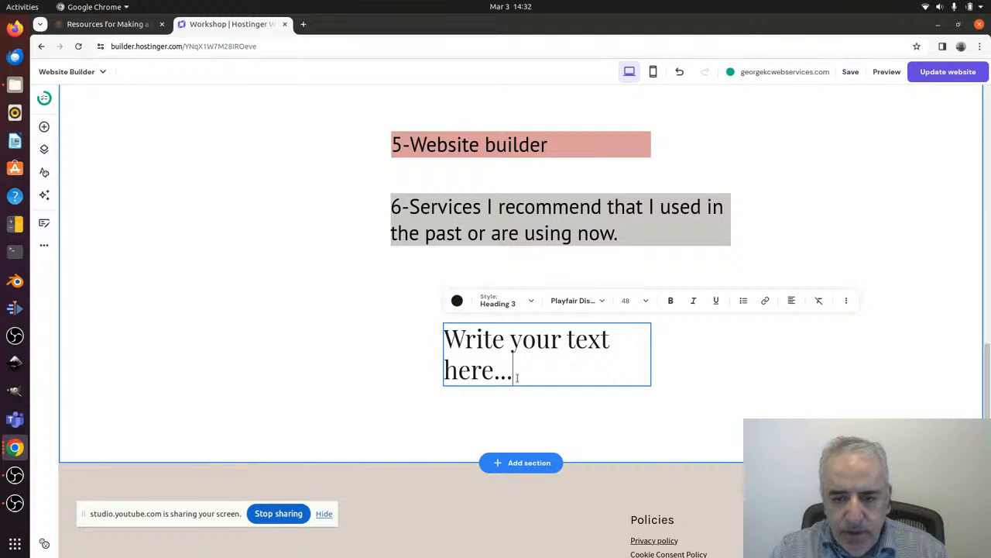
{"action": "left_click_drag", "start_coordinate": [513, 366], "coordinate": [436, 339]}
{"action": "key", "text": "BackSpace"}
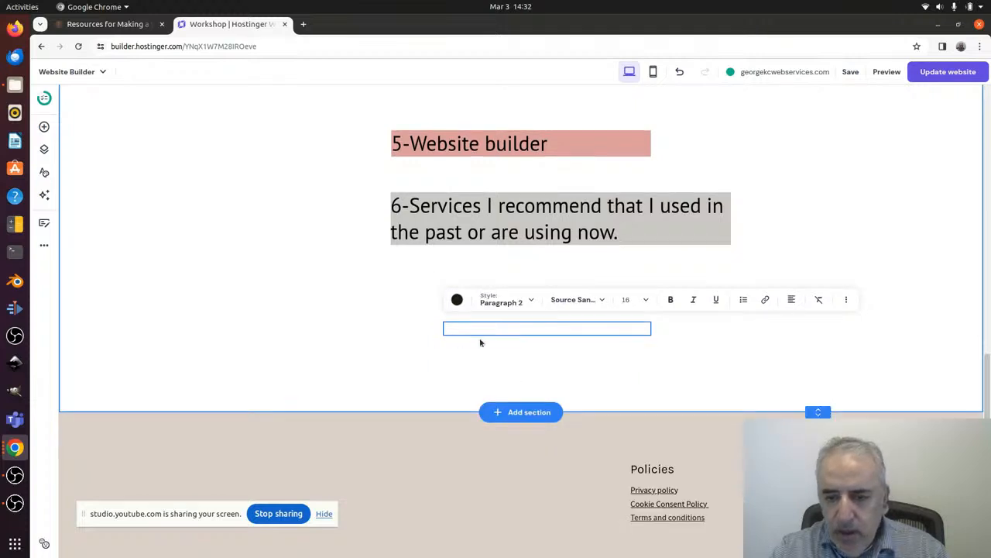
{"action": "left_click", "coordinate": [510, 303]}
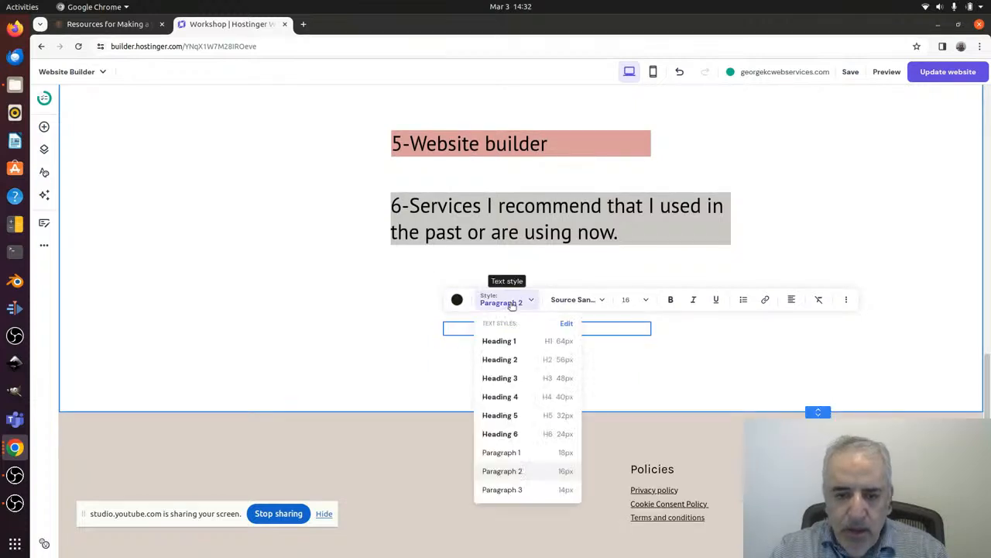
{"action": "left_click", "coordinate": [517, 423]}
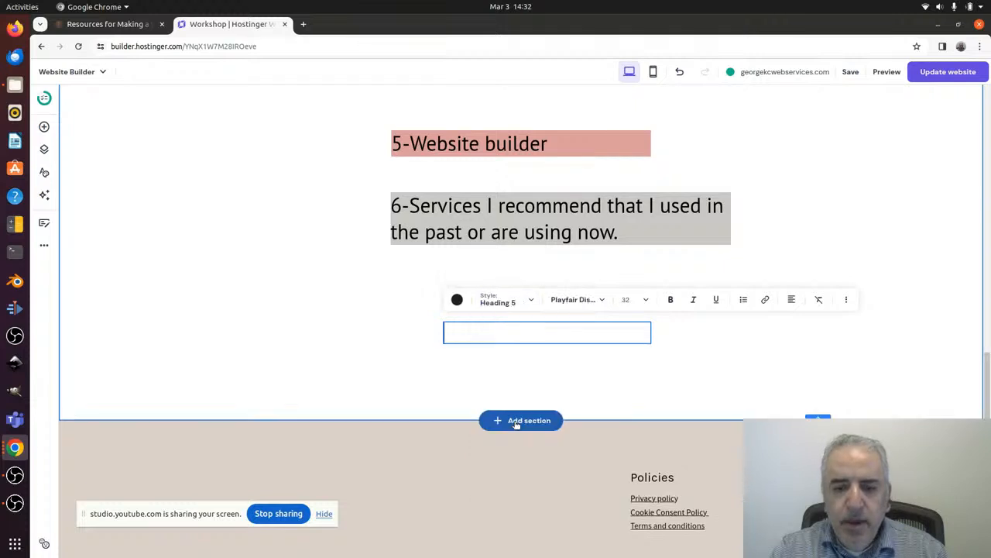
{"action": "left_click", "coordinate": [504, 303]}
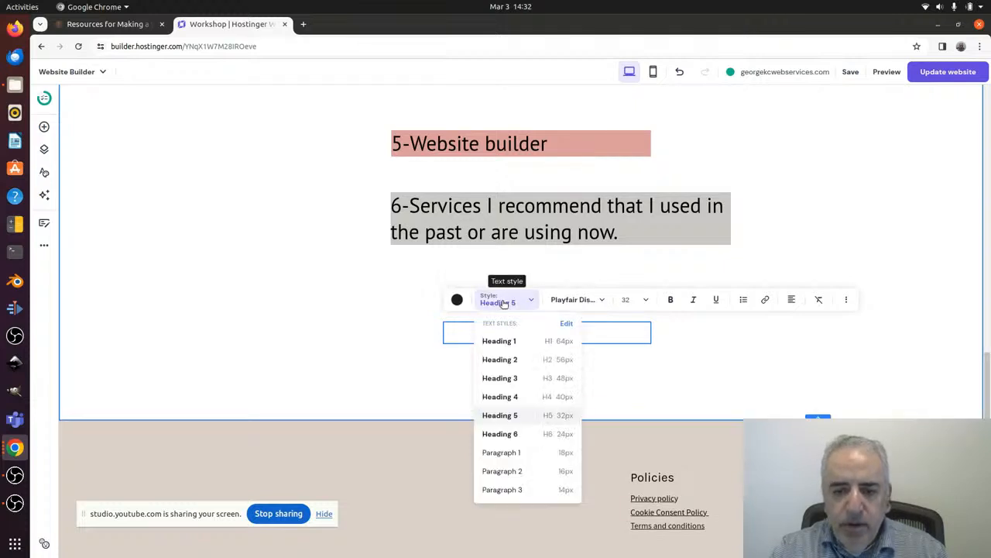
{"action": "left_click", "coordinate": [505, 403]}
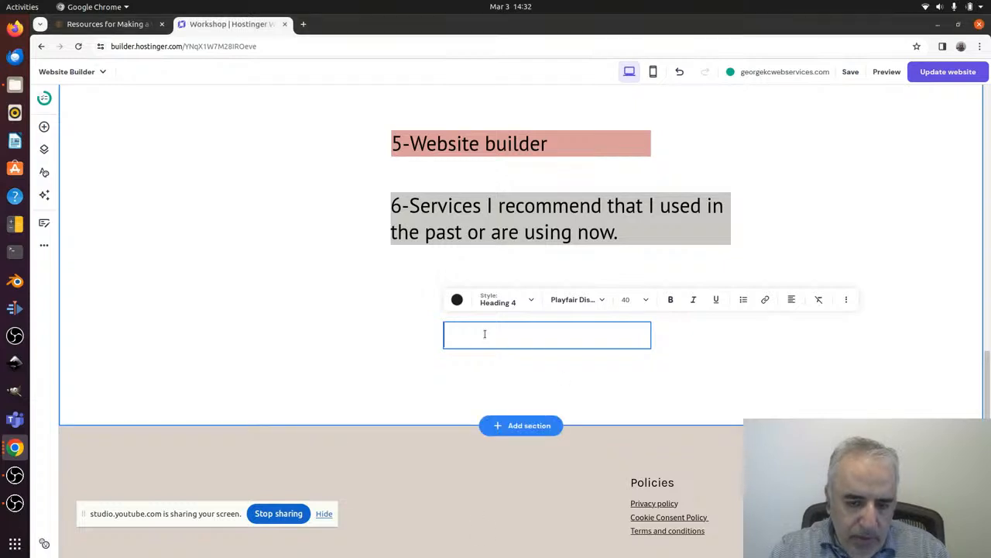
- Paste 'To save your spot: Click Here', centre it, and move Click Here onto its own line
{"action": "type", "text": "To save your spot: Click Here"}
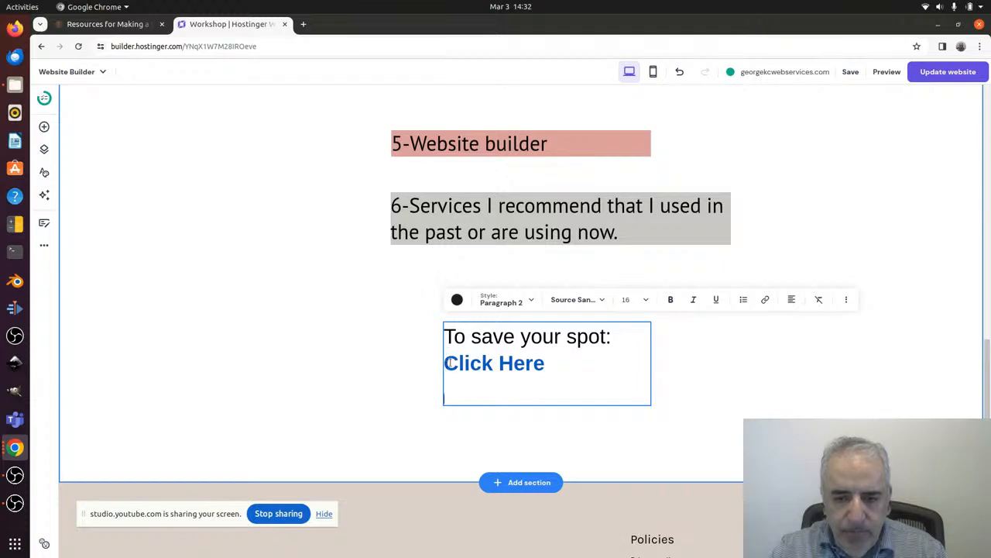
{"action": "left_click", "coordinate": [792, 300]}
{"action": "left_click", "coordinate": [781, 323]}
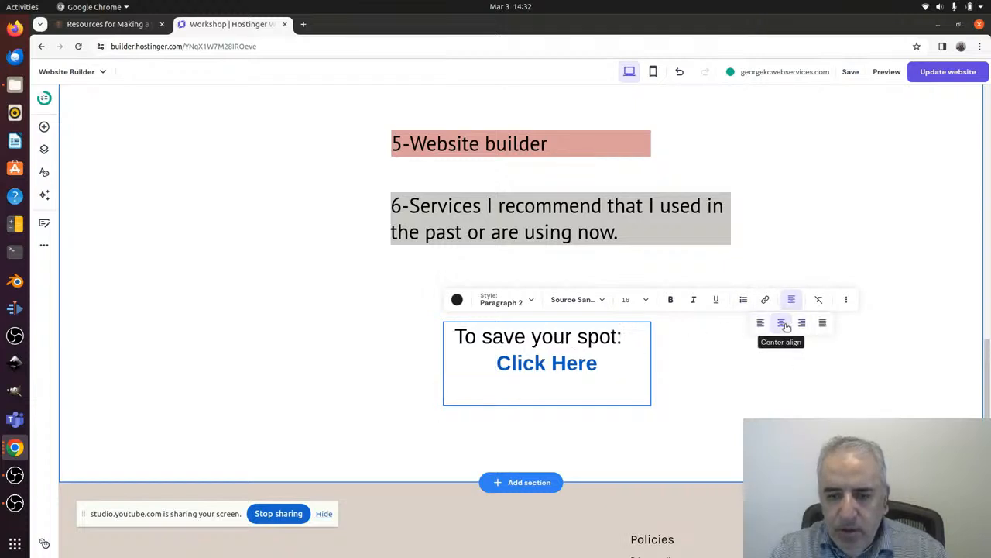
{"action": "left_click", "coordinate": [497, 364]}
{"action": "key", "text": "Return"}
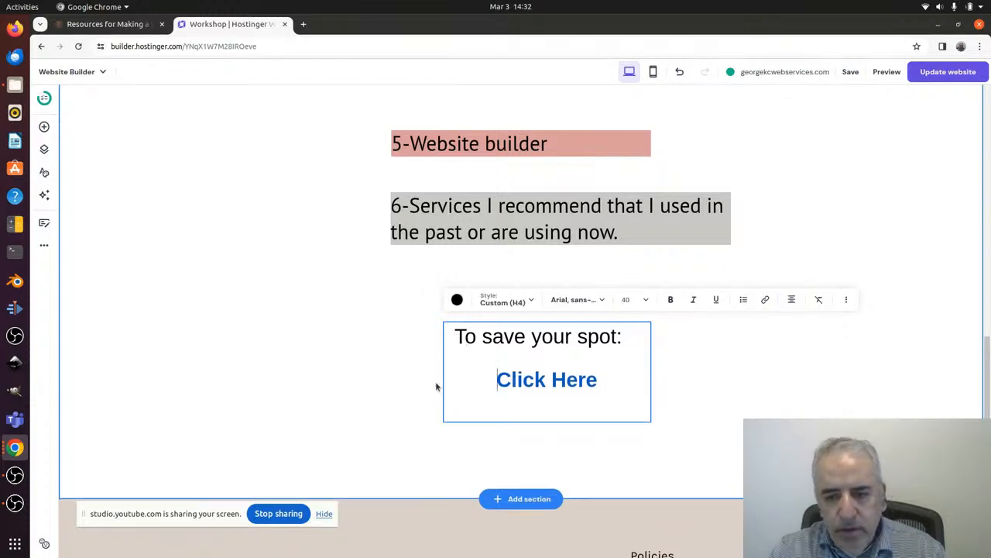
- Nudge the sign-up text box slightly into position and deselect it
{"action": "left_click", "coordinate": [296, 349]}
{"action": "left_click", "coordinate": [295, 351]}
{"action": "left_click", "coordinate": [514, 349]}
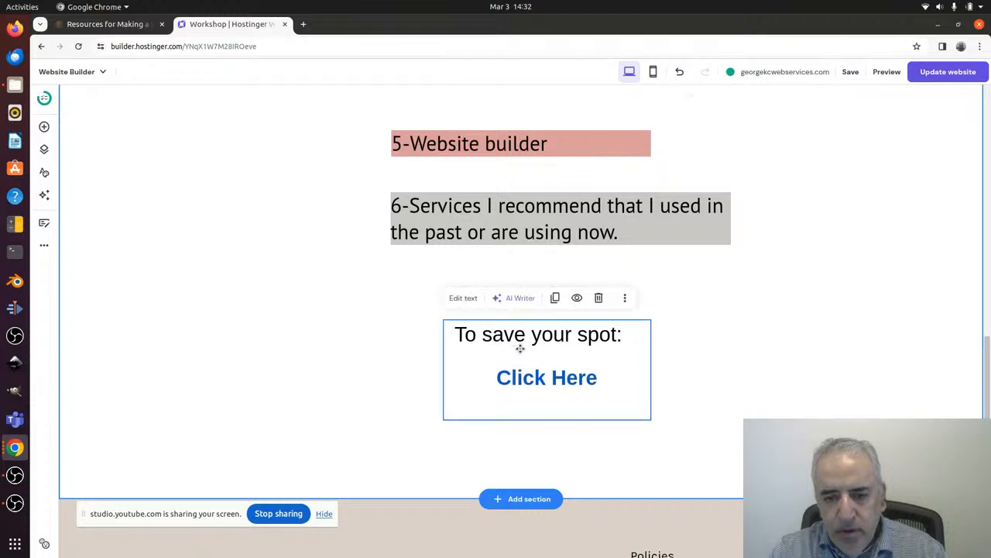
{"action": "mouse_move", "coordinate": [520, 349]}
{"action": "left_mouse_down"}
{"action": "mouse_move", "coordinate": [529, 353]}
{"action": "mouse_move", "coordinate": [526, 335]}
{"action": "mouse_move", "coordinate": [515, 341]}
{"action": "left_mouse_up"}
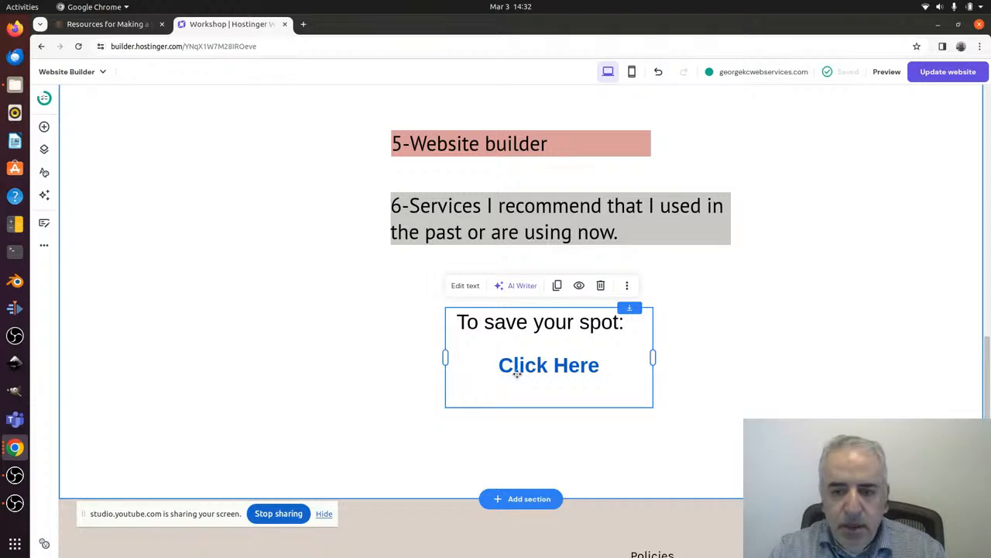
{"action": "left_click", "coordinate": [326, 370]}
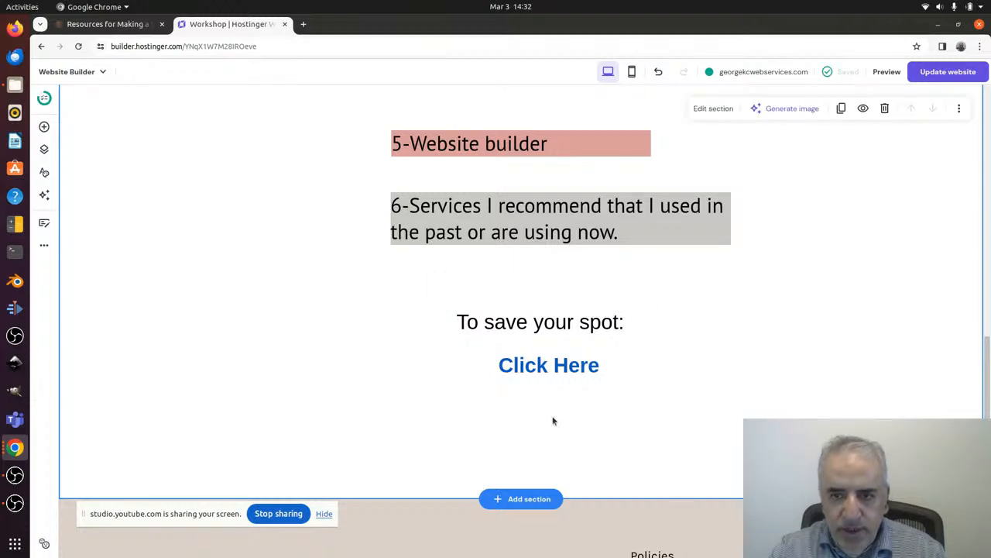
{"action": "scroll", "coordinate": [388, 420], "scroll_direction": "up", "scroll_amount": 6}
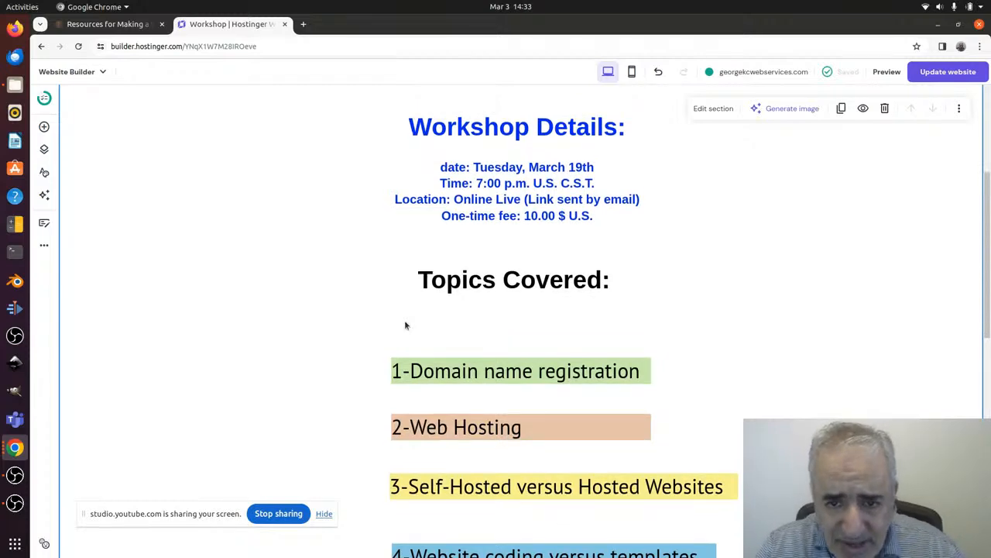
{"action": "scroll", "coordinate": [404, 326], "scroll_direction": "up", "scroll_amount": 5}
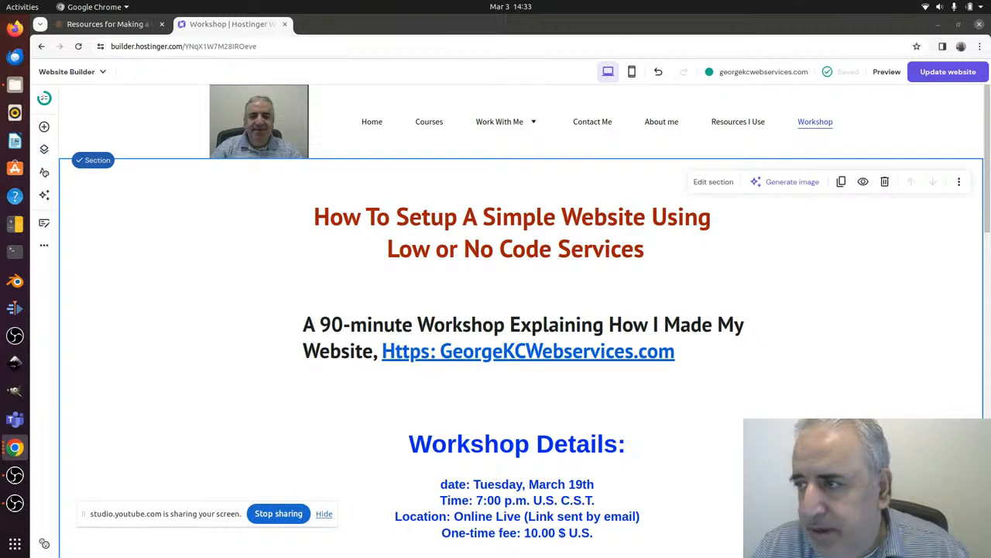
{"action": "left_click_drag", "start_coordinate": [990, 246], "coordinate": [326, 100]}
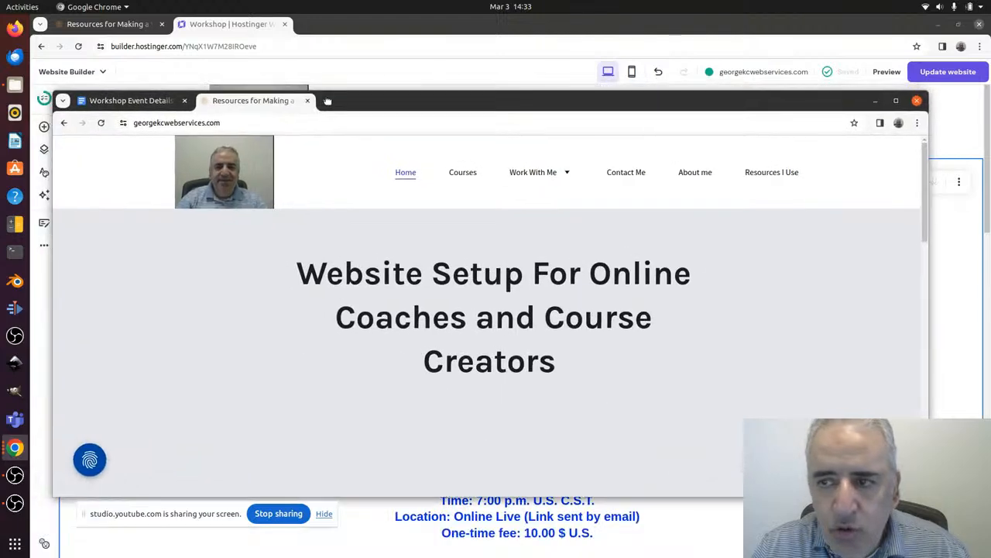
{"action": "left_click", "coordinate": [891, 101]}
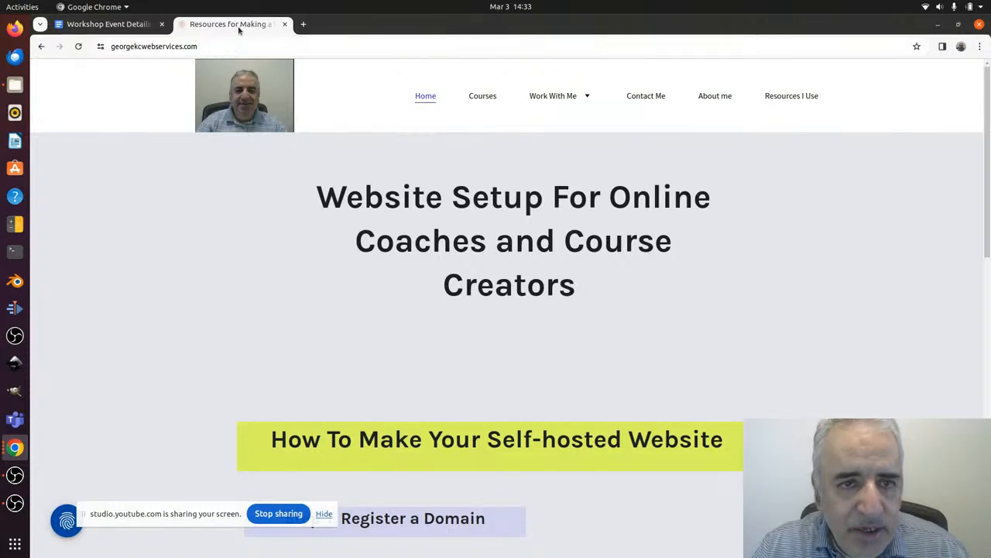
{"action": "left_click_drag", "start_coordinate": [339, 22], "coordinate": [990, 233]}
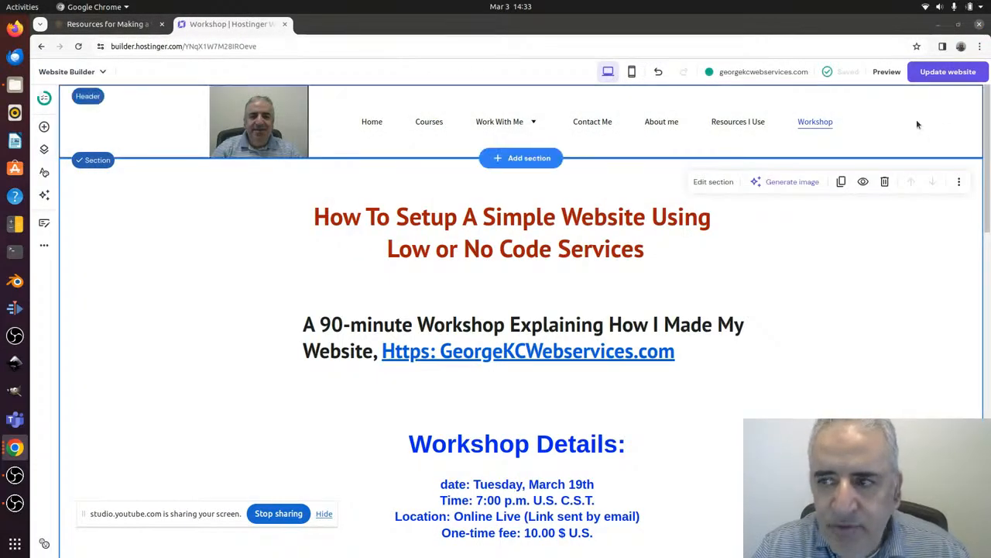
- Publish the changes with Update website and reload the live site in the browser window
{"action": "left_click", "coordinate": [923, 74]}
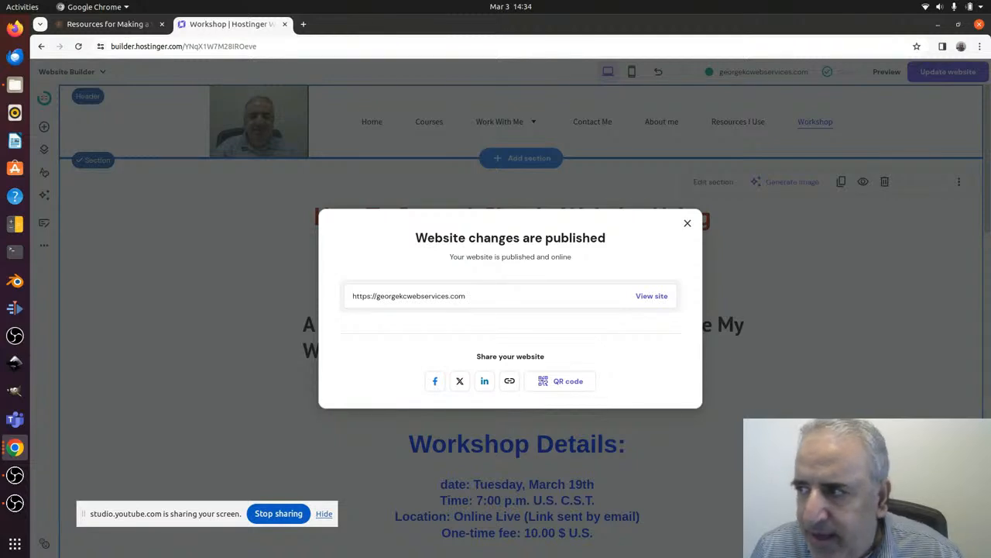
{"action": "left_click_drag", "start_coordinate": [990, 148], "coordinate": [388, 90]}
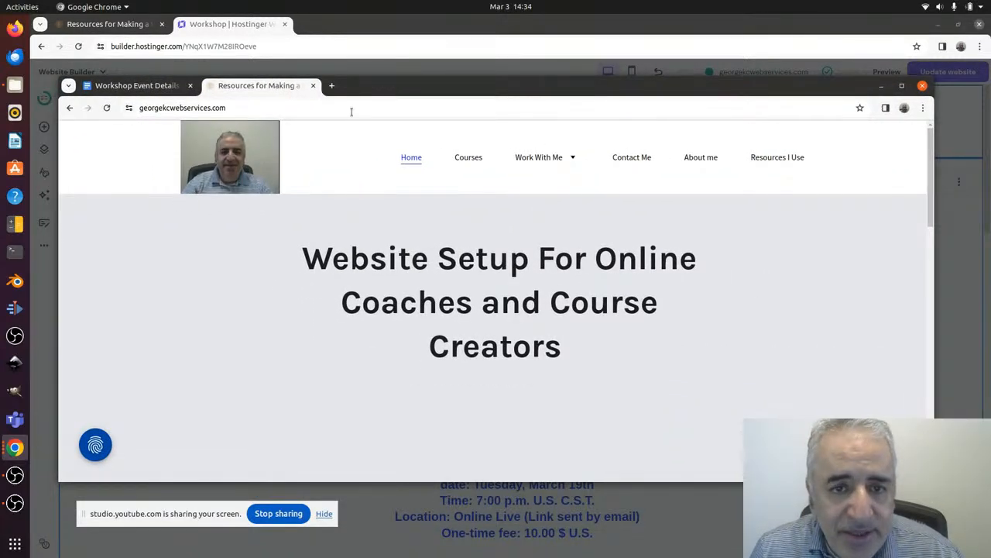
{"action": "left_click", "coordinate": [246, 108]}
{"action": "left_click", "coordinate": [260, 111]}
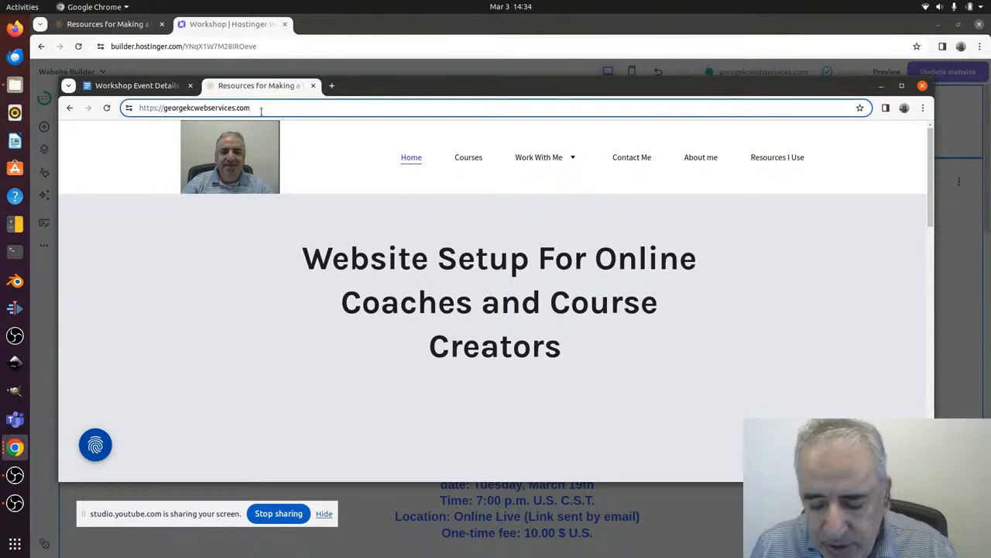
{"action": "key", "text": "Return"}
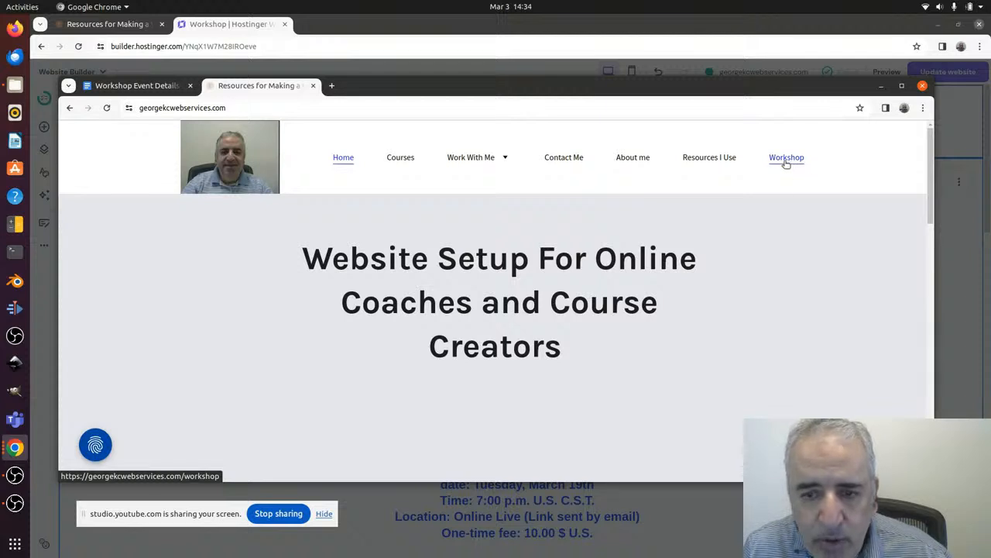
- Check the live Workshop page, then move the browser aside and close the publish confirmation
{"action": "left_click", "coordinate": [786, 161]}
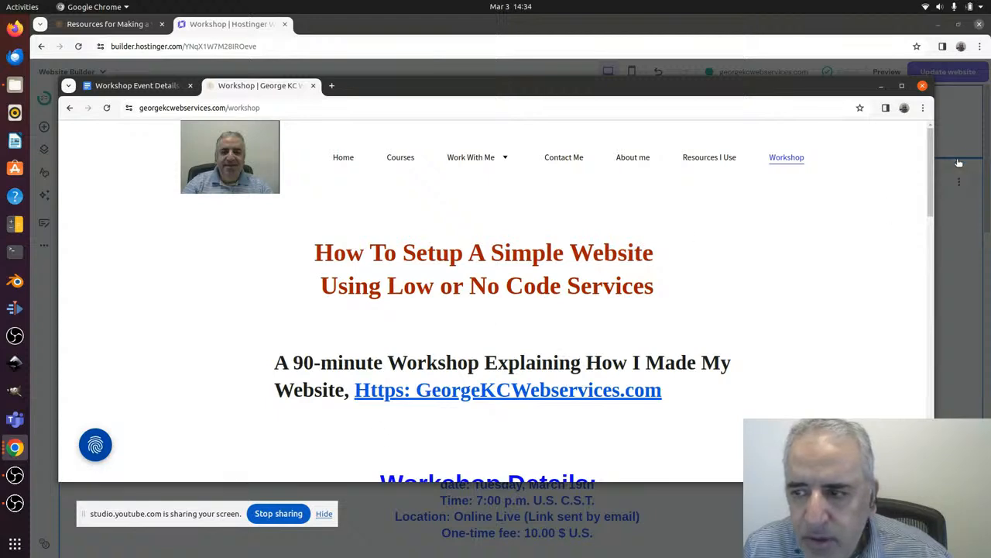
{"action": "left_click_drag", "start_coordinate": [933, 135], "coordinate": [446, 91]}
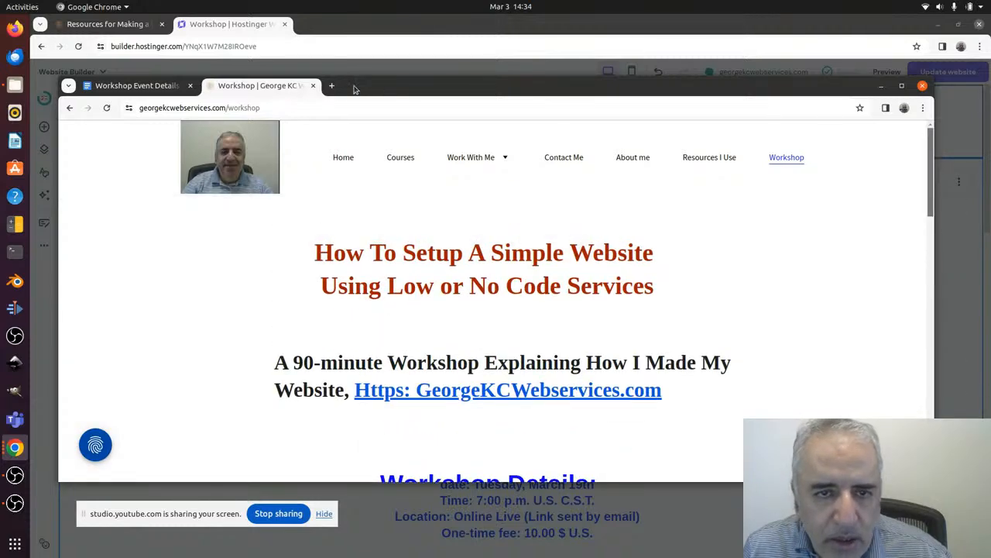
{"action": "left_click_drag", "start_coordinate": [354, 89], "coordinate": [990, 166]}
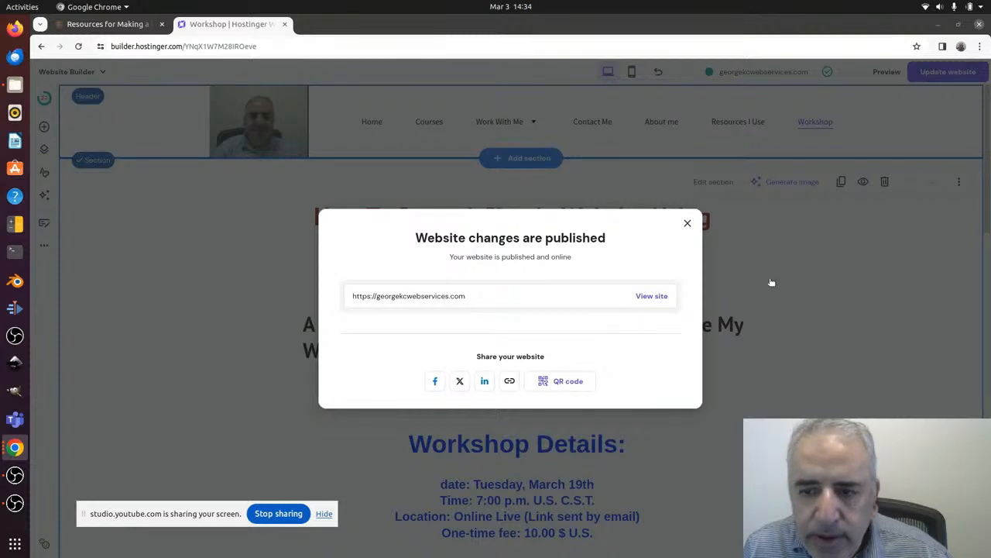
{"action": "left_click", "coordinate": [687, 223]}
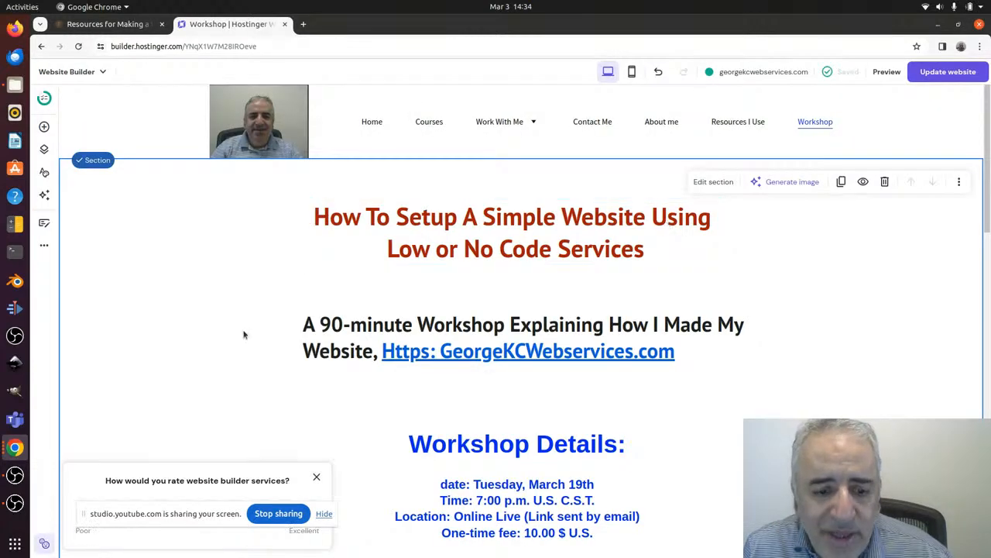
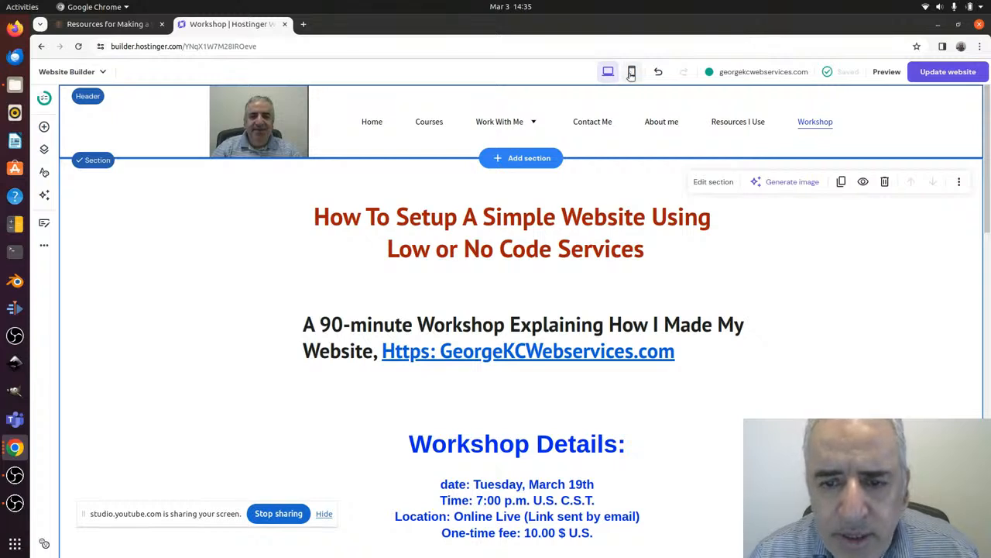
- Switch the editor to mobile view and scroll through the Workshop page to review it
{"action": "left_click", "coordinate": [632, 72]}
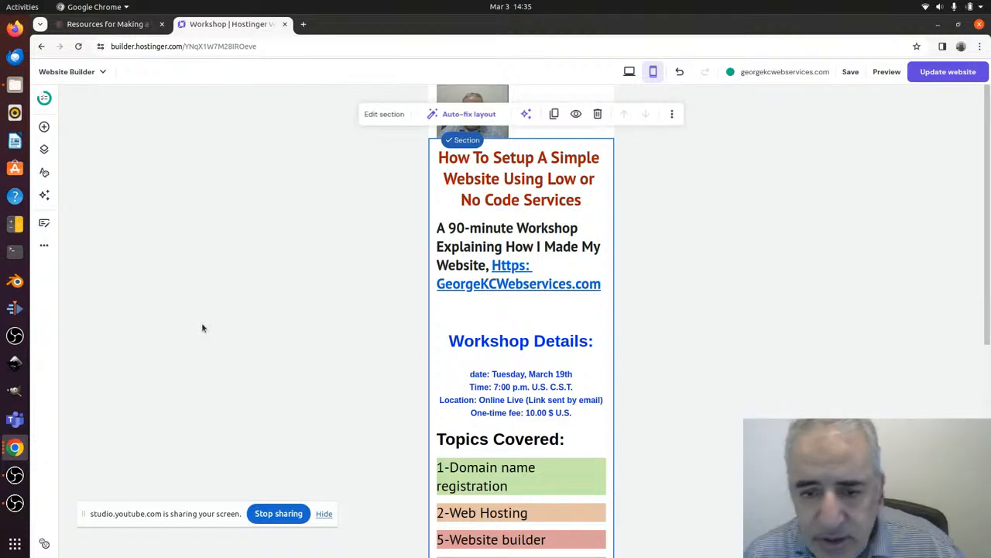
{"action": "scroll", "coordinate": [559, 435], "scroll_direction": "down", "scroll_amount": 4}
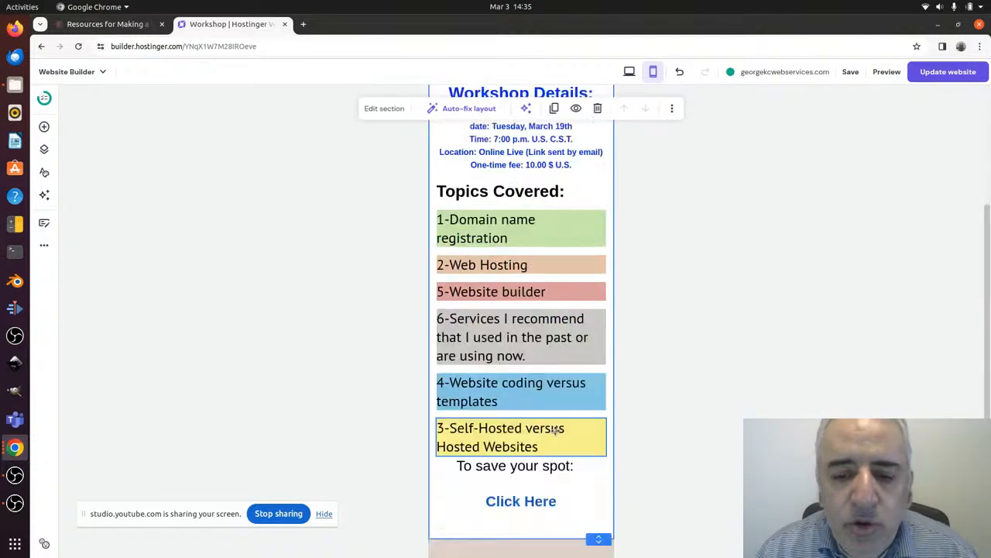
{"action": "scroll", "coordinate": [617, 340], "scroll_direction": "down", "scroll_amount": 1}
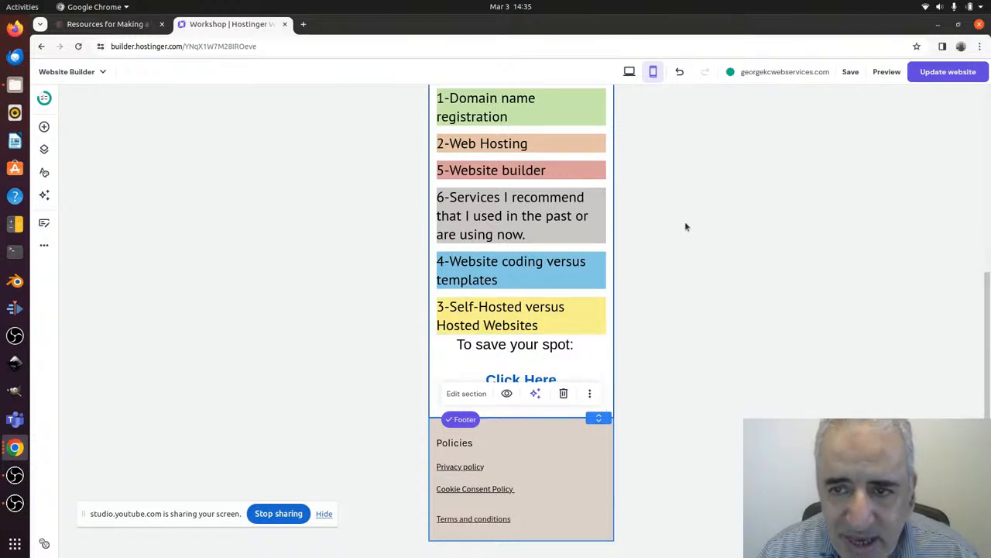
{"action": "scroll", "coordinate": [685, 227], "scroll_direction": "up", "scroll_amount": 6}
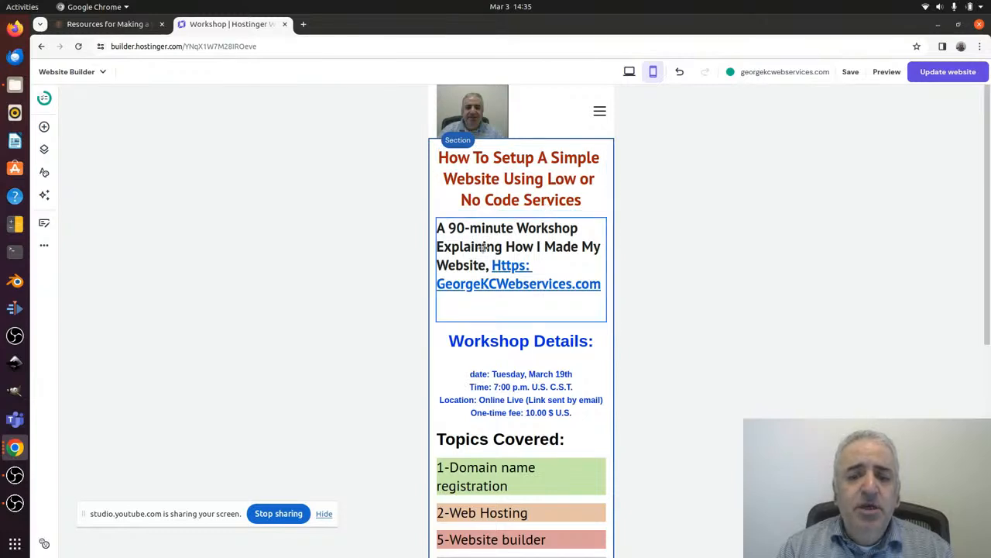
{"action": "scroll", "coordinate": [487, 245], "scroll_direction": "down", "scroll_amount": 5}
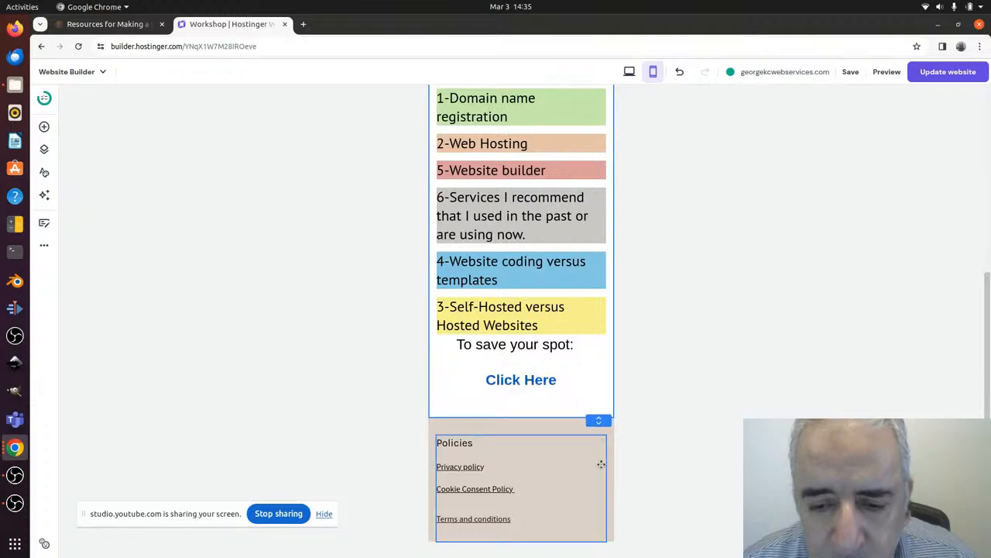
- Nudge the 'To save your spot' block down and keep the Policies block in the footer
{"action": "left_click_drag", "start_coordinate": [499, 352], "coordinate": [336, 394]}
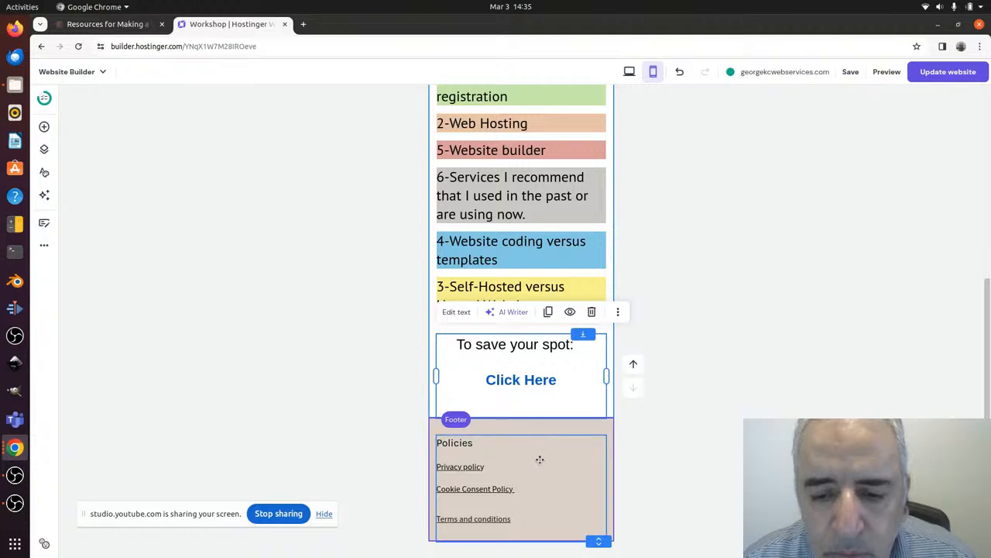
{"action": "left_click_drag", "start_coordinate": [538, 458], "coordinate": [540, 482]}
{"action": "left_click_drag", "start_coordinate": [469, 443], "coordinate": [457, 438]}
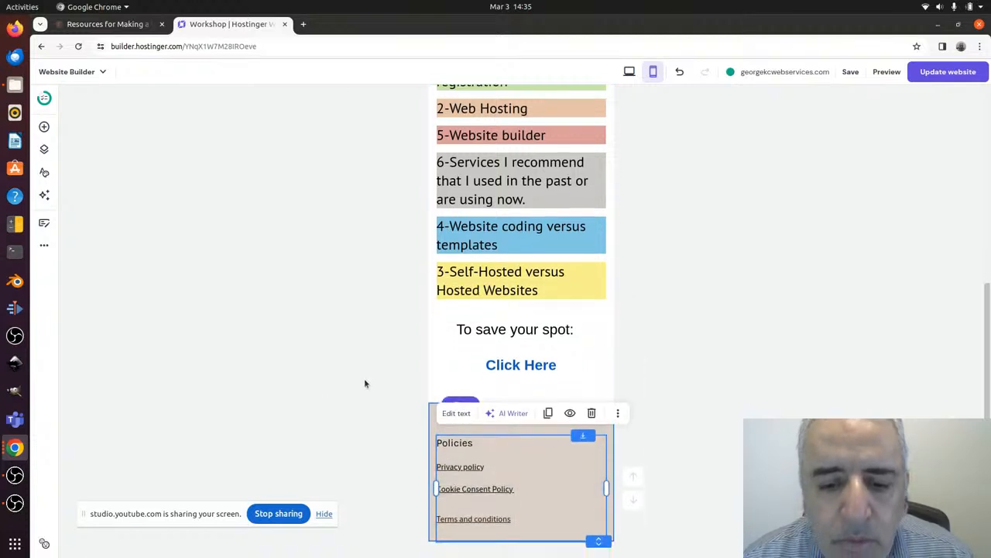
{"action": "left_click_drag", "start_coordinate": [540, 465], "coordinate": [481, 443]}
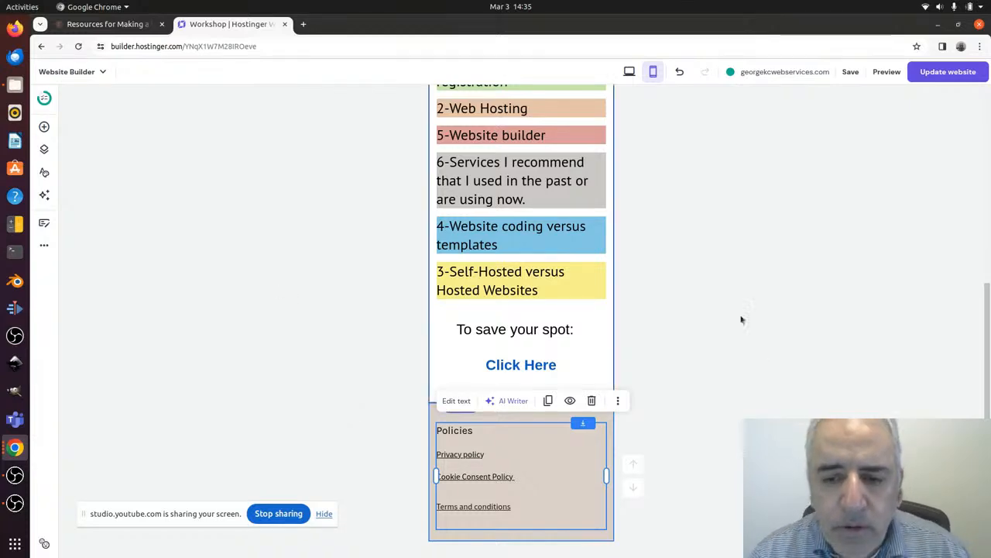
{"action": "left_click", "coordinate": [496, 329]}
{"action": "left_click_drag", "start_coordinate": [511, 349], "coordinate": [511, 353]}
- Move the 'A 90-minute Workshop' text and the Topics Covered heading slightly down
{"action": "scroll", "coordinate": [553, 292], "scroll_direction": "up", "scroll_amount": 10}
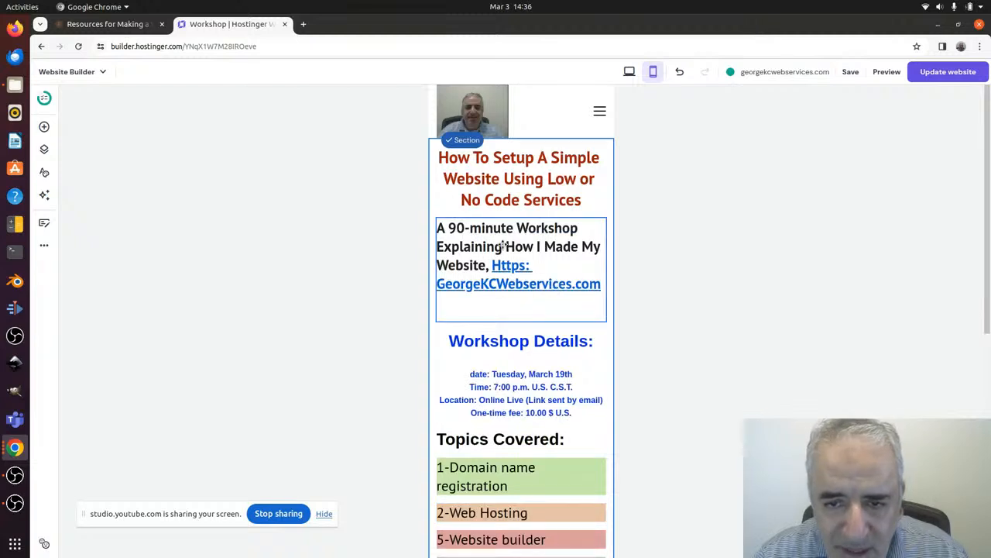
{"action": "left_click_drag", "start_coordinate": [502, 238], "coordinate": [500, 258]}
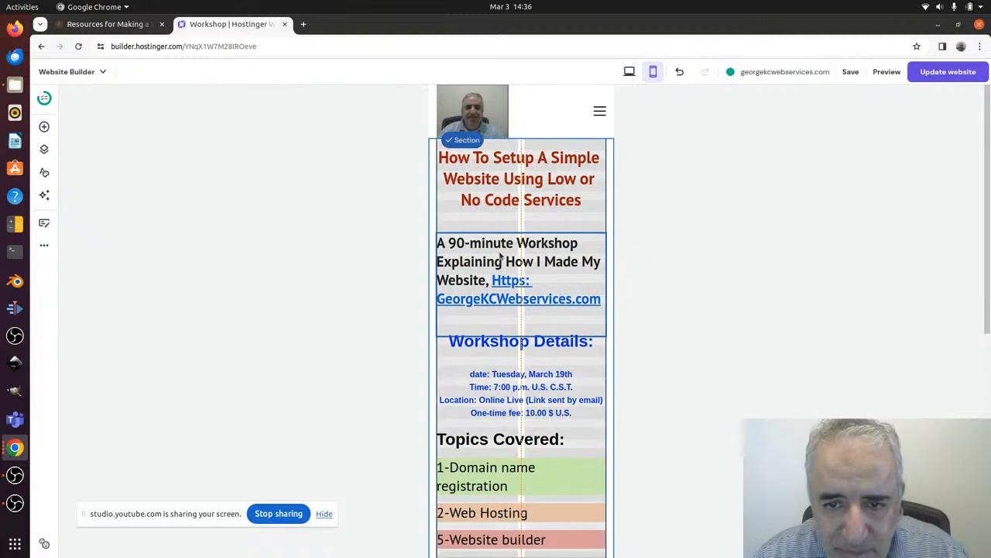
{"action": "scroll", "coordinate": [473, 228], "scroll_direction": "down", "scroll_amount": 2}
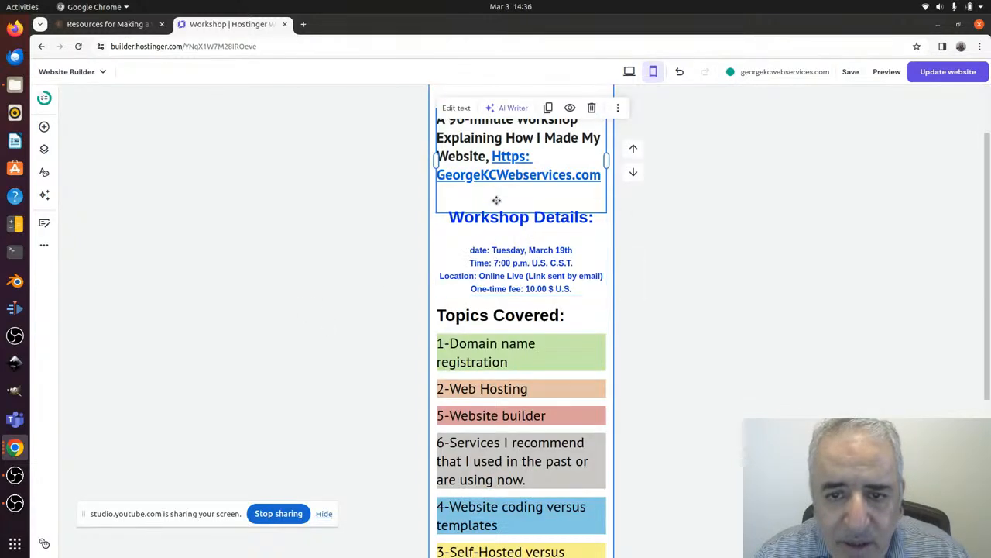
{"action": "left_click_drag", "start_coordinate": [495, 199], "coordinate": [474, 252]}
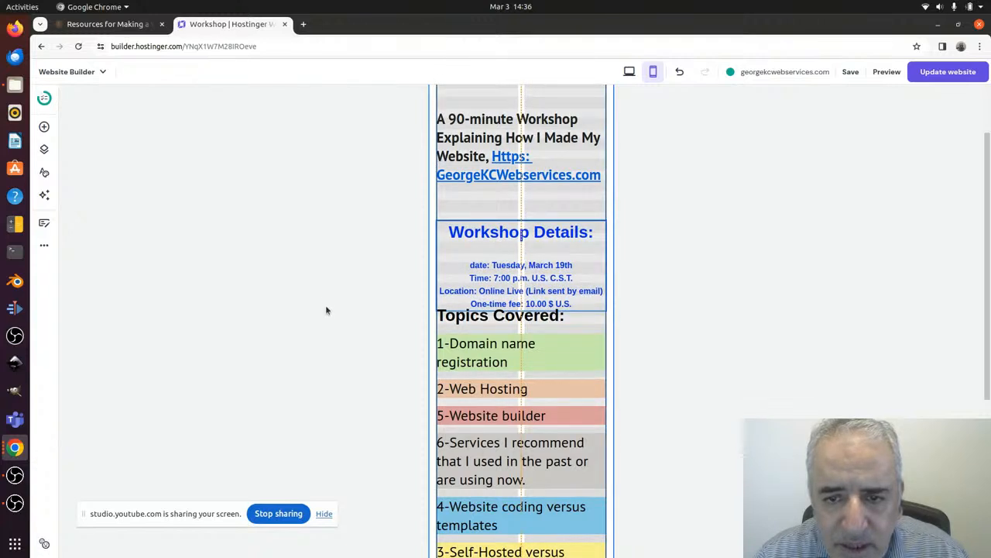
{"action": "scroll", "coordinate": [325, 304], "scroll_direction": "down", "scroll_amount": 3}
{"action": "left_click_drag", "start_coordinate": [505, 133], "coordinate": [512, 153]}
{"action": "scroll", "coordinate": [488, 414], "scroll_direction": "down", "scroll_amount": 2}
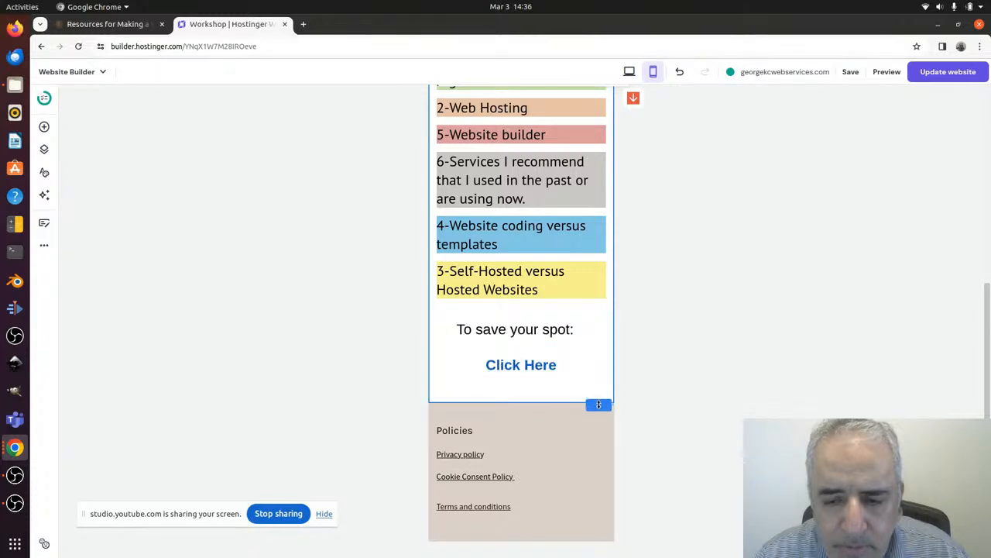
- Make the section taller, then move 'To save your spot', 3-Self-Hosted and 4-Website coding lower
{"action": "left_click_drag", "start_coordinate": [598, 403], "coordinate": [584, 467]}
{"action": "scroll", "coordinate": [584, 467], "scroll_direction": "down", "scroll_amount": 2}
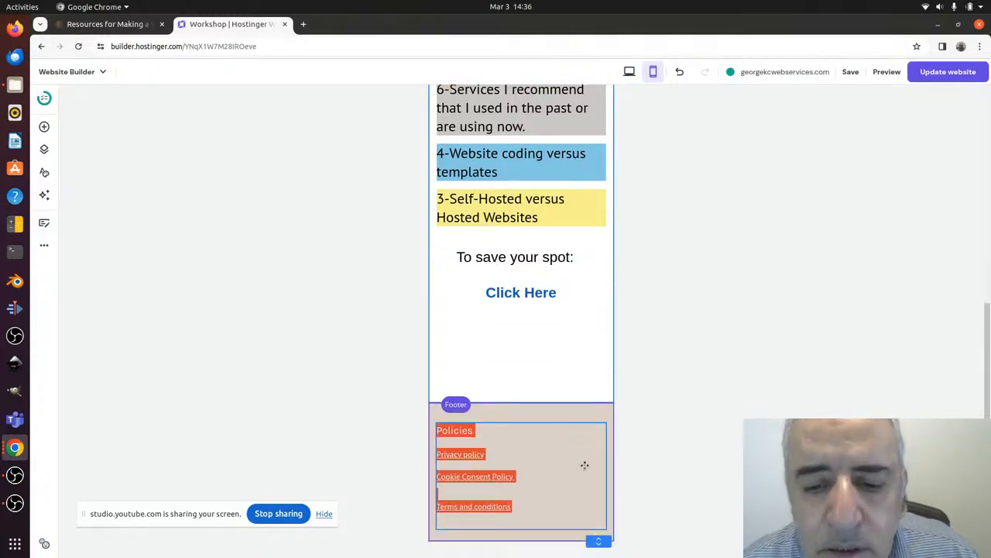
{"action": "left_click_drag", "start_coordinate": [516, 268], "coordinate": [524, 319]}
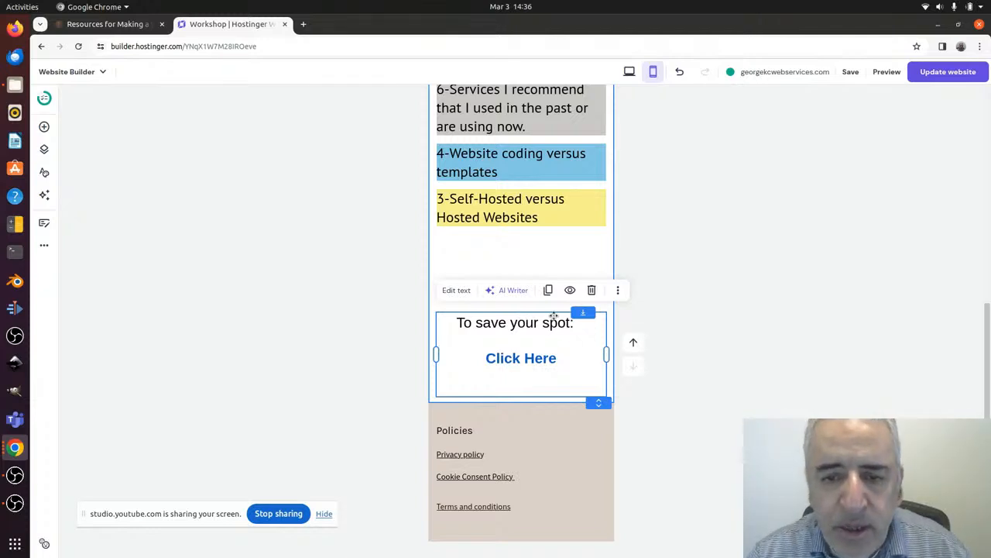
{"action": "left_click_drag", "start_coordinate": [526, 212], "coordinate": [519, 275]}
{"action": "left_click_drag", "start_coordinate": [507, 167], "coordinate": [507, 215]}
- Extend the section's bottom edge and move the 'To save your spot' block down
{"action": "scroll", "coordinate": [262, 193], "scroll_direction": "up", "scroll_amount": 2}
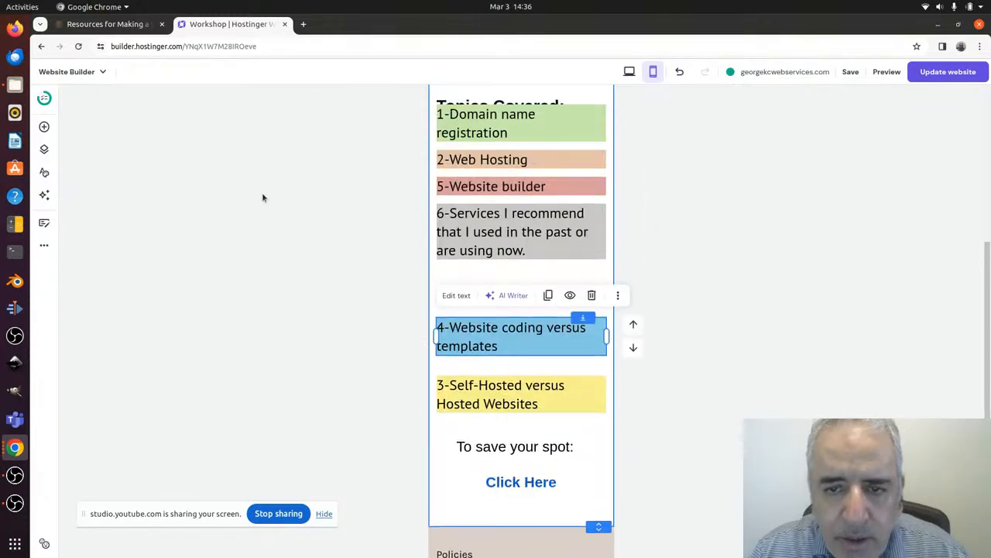
{"action": "left_click", "coordinate": [512, 224]}
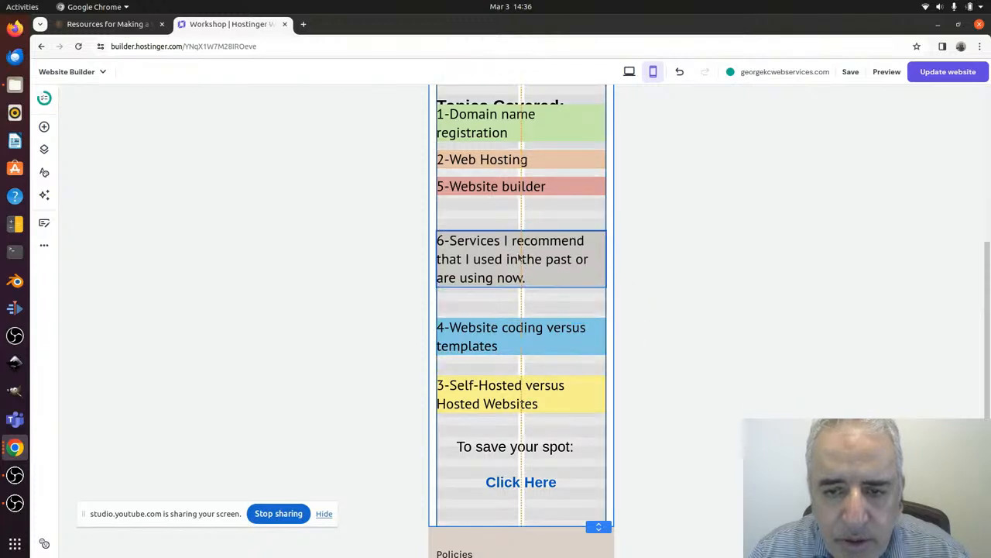
{"action": "scroll", "coordinate": [287, 271], "scroll_direction": "down", "scroll_amount": 2}
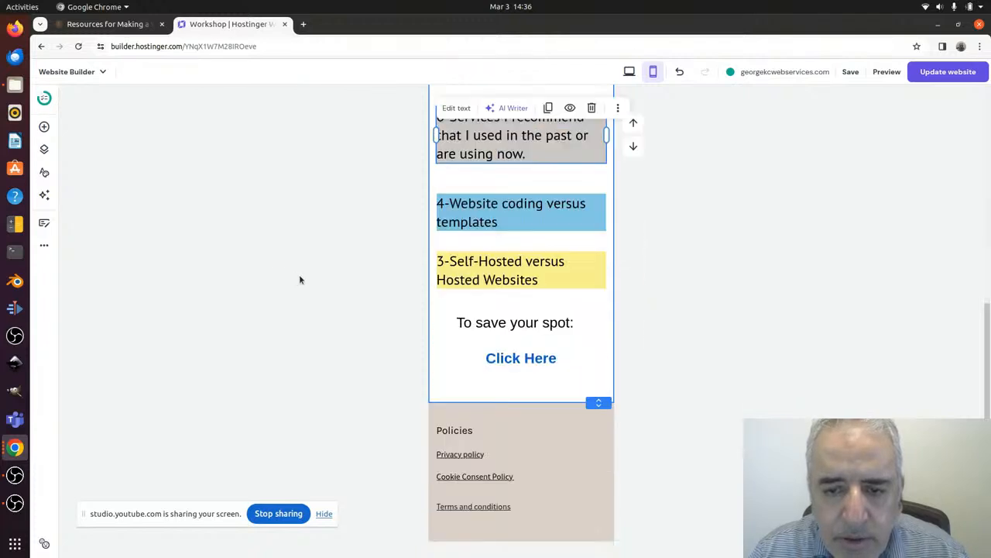
{"action": "left_click", "coordinate": [515, 327]}
{"action": "left_click_drag", "start_coordinate": [598, 402], "coordinate": [597, 443]}
{"action": "left_click_drag", "start_coordinate": [514, 333], "coordinate": [516, 373]}
- Shift topic blocks 3, 4, 5, 2 and 1 down the mobile layout
{"action": "left_click_drag", "start_coordinate": [514, 268], "coordinate": [499, 233]}
{"action": "left_click_drag", "start_coordinate": [504, 203], "coordinate": [508, 231]}
{"action": "left_click_drag", "start_coordinate": [503, 136], "coordinate": [509, 150]}
{"action": "scroll", "coordinate": [388, 241], "scroll_direction": "up", "scroll_amount": 3}
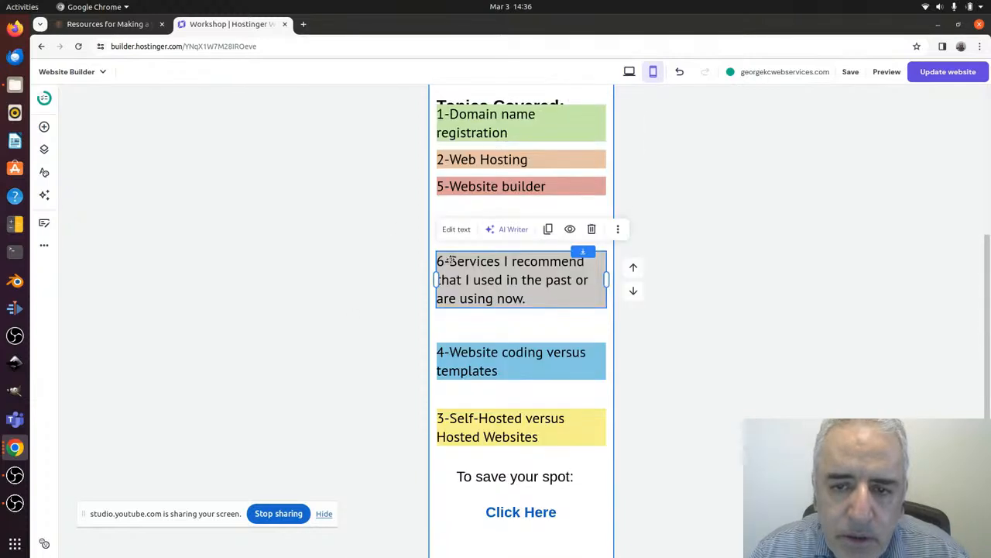
{"action": "left_click_drag", "start_coordinate": [500, 187], "coordinate": [502, 217]}
{"action": "left_click", "coordinate": [502, 158]}
{"action": "left_click_drag", "start_coordinate": [502, 158], "coordinate": [504, 178]}
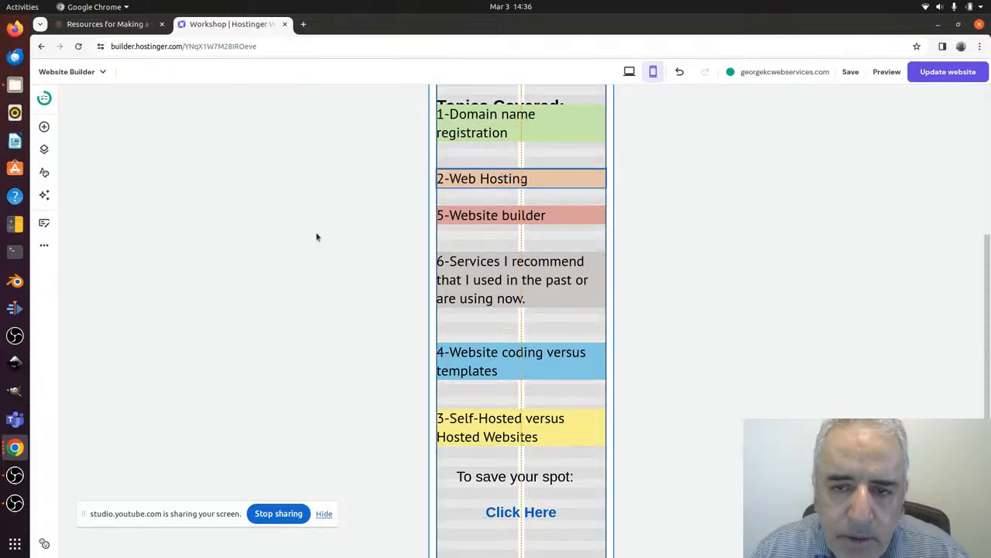
{"action": "scroll", "coordinate": [239, 341], "scroll_direction": "up", "scroll_amount": 3}
{"action": "scroll", "coordinate": [239, 342], "scroll_direction": "down", "scroll_amount": 3}
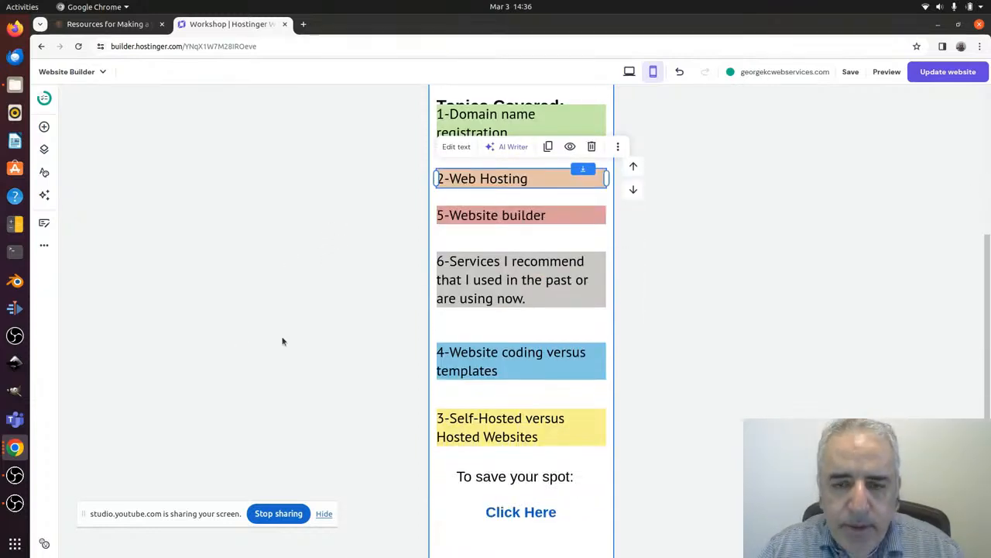
{"action": "left_click_drag", "start_coordinate": [527, 124], "coordinate": [529, 146]}
- Make the section taller again and lower 'To save your spot', 3-Self-Hosted and 4-Website coding
{"action": "scroll", "coordinate": [361, 310], "scroll_direction": "up", "scroll_amount": 3}
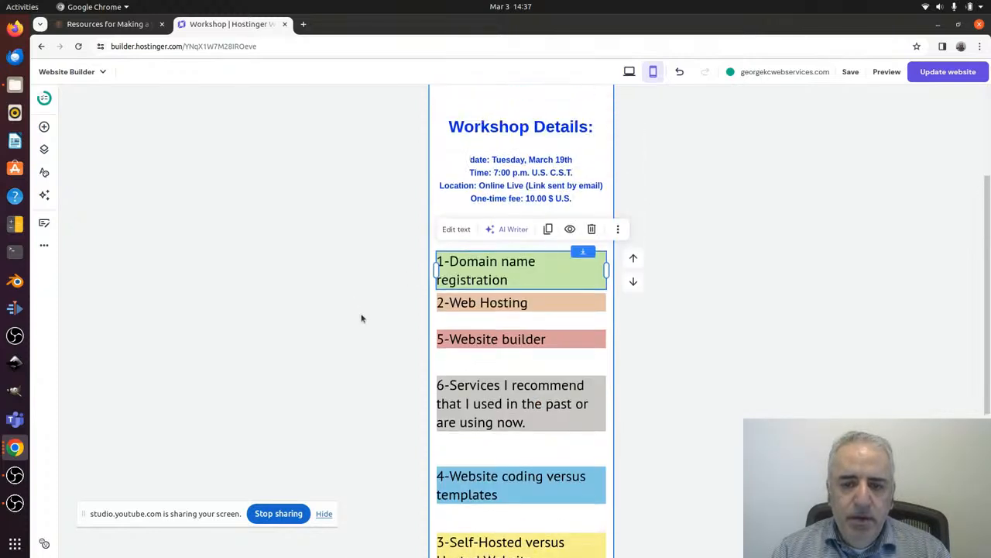
{"action": "scroll", "coordinate": [357, 318], "scroll_direction": "down", "scroll_amount": 7}
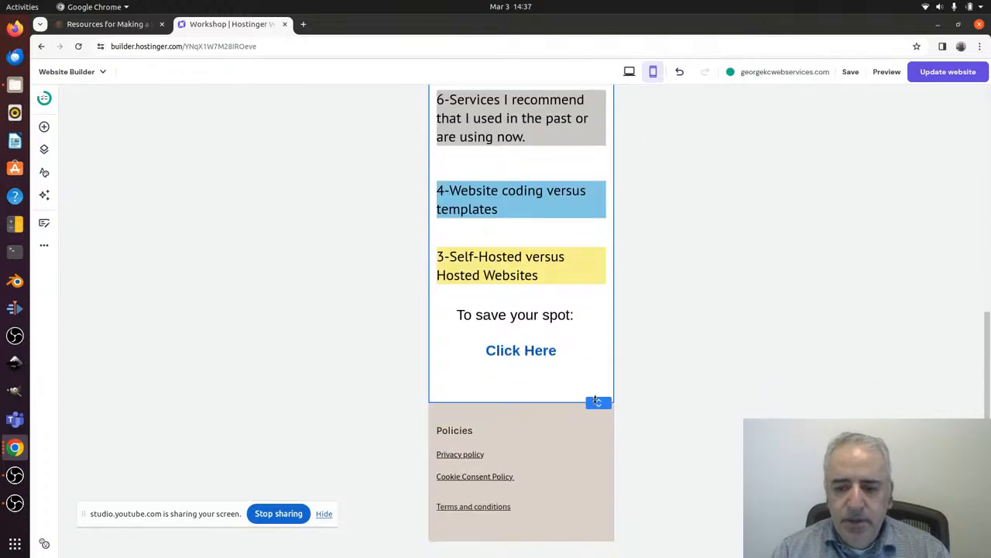
{"action": "left_click_drag", "start_coordinate": [597, 404], "coordinate": [592, 503]}
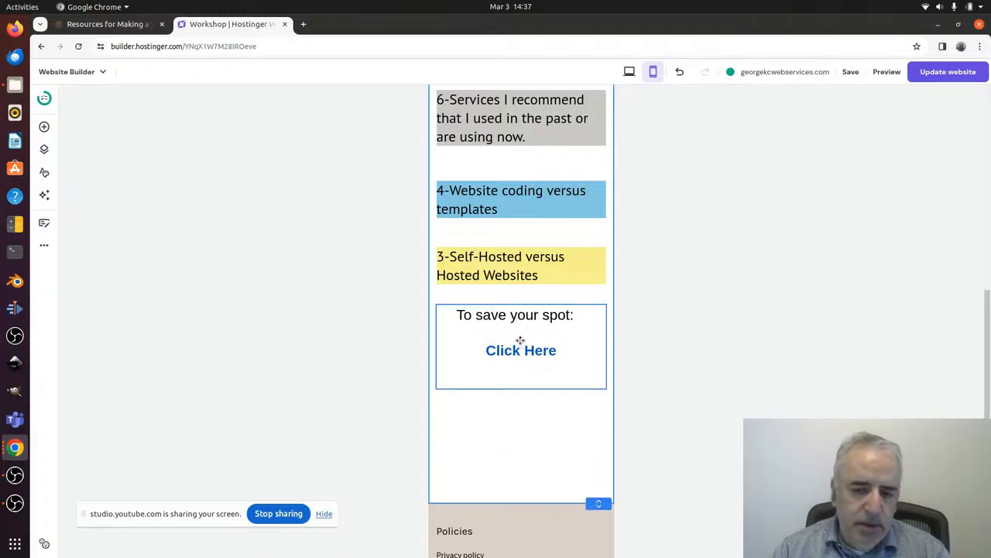
{"action": "left_click_drag", "start_coordinate": [520, 343], "coordinate": [516, 414]}
{"action": "left_click_drag", "start_coordinate": [517, 264], "coordinate": [513, 358]}
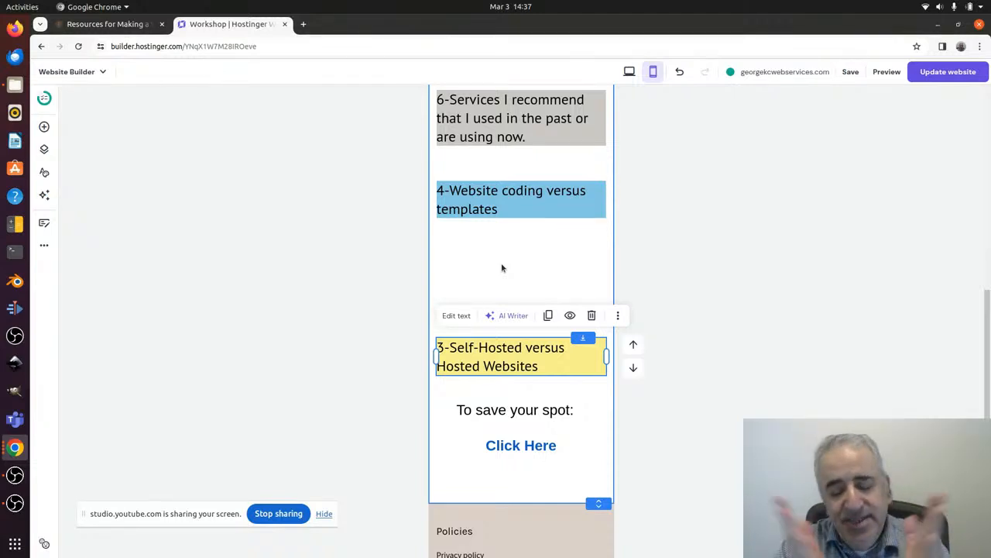
{"action": "left_click", "coordinate": [485, 208]}
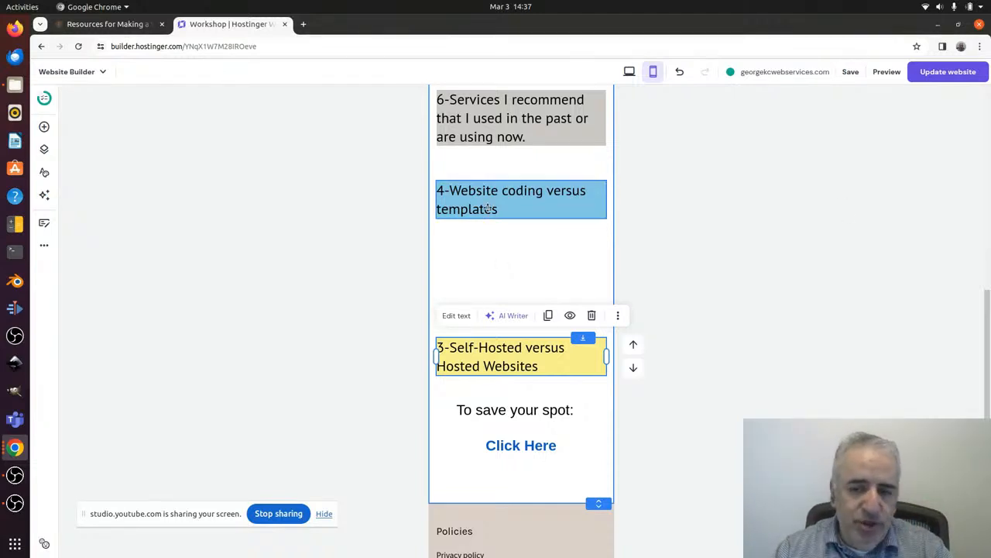
{"action": "left_click_drag", "start_coordinate": [486, 221], "coordinate": [487, 288]}
- Lower topics 6, 5, 2 and 1 and the Topics Covered heading
{"action": "left_click_drag", "start_coordinate": [523, 118], "coordinate": [579, 215]}
{"action": "scroll", "coordinate": [410, 222], "scroll_direction": "up", "scroll_amount": 3}
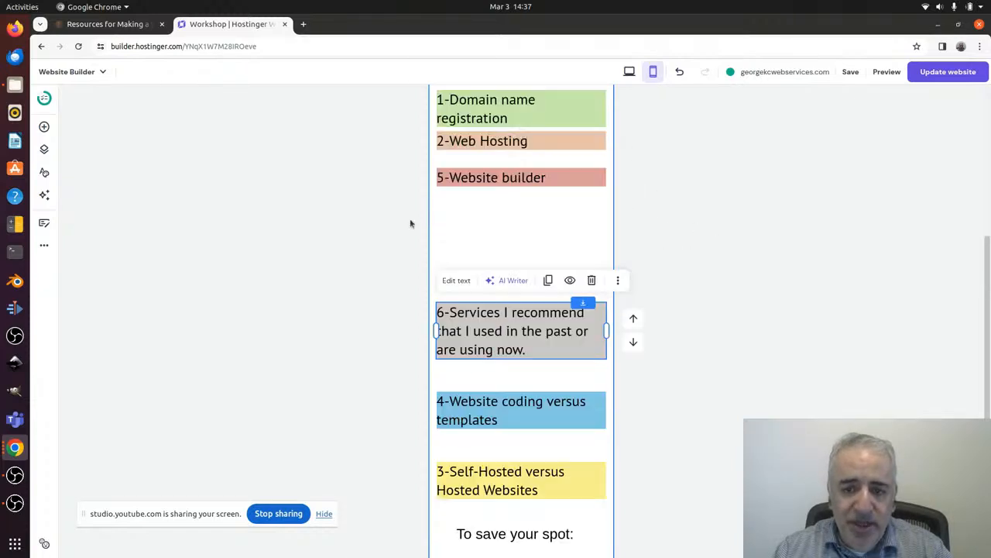
{"action": "left_click_drag", "start_coordinate": [492, 175], "coordinate": [500, 261]}
{"action": "left_click_drag", "start_coordinate": [482, 139], "coordinate": [488, 283]}
{"action": "scroll", "coordinate": [692, 217], "scroll_direction": "up", "scroll_amount": 2}
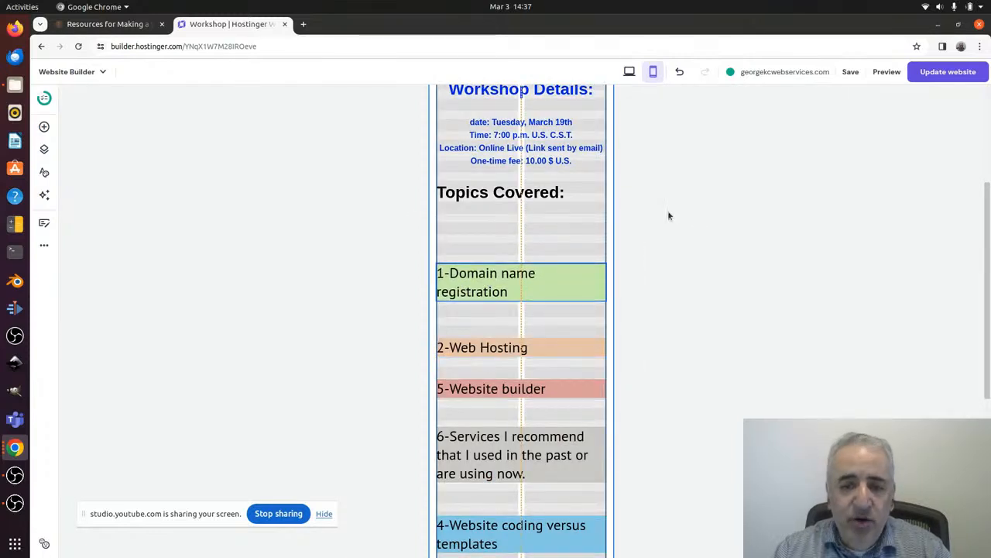
{"action": "left_click_drag", "start_coordinate": [669, 216], "coordinate": [668, 211]}
{"action": "left_click_drag", "start_coordinate": [473, 195], "coordinate": [479, 224]}
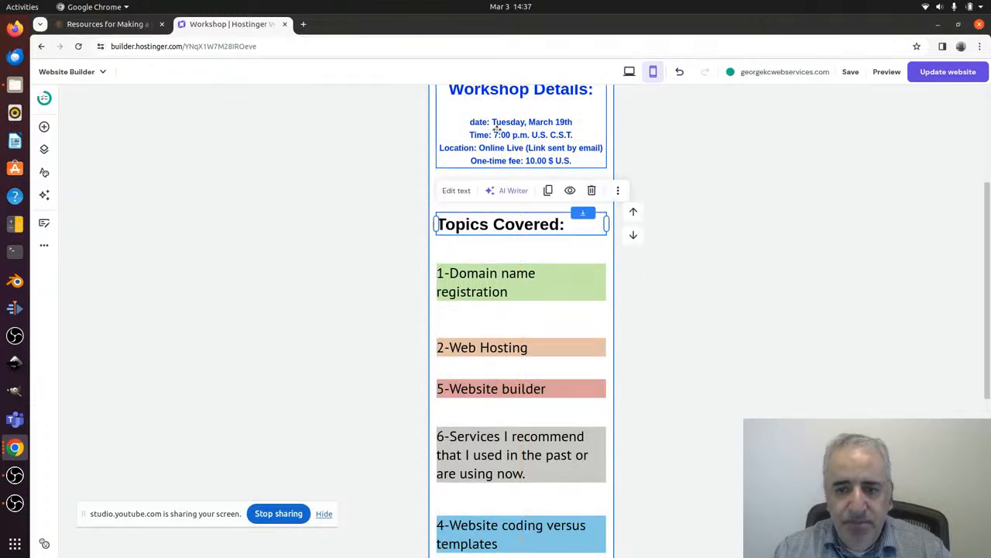
- Scroll to review the Click Here sign-up link and Policies footer on mobile
{"action": "scroll", "coordinate": [702, 241], "scroll_direction": "down", "scroll_amount": 2}
{"action": "scroll", "coordinate": [681, 248], "scroll_direction": "down", "scroll_amount": 2}
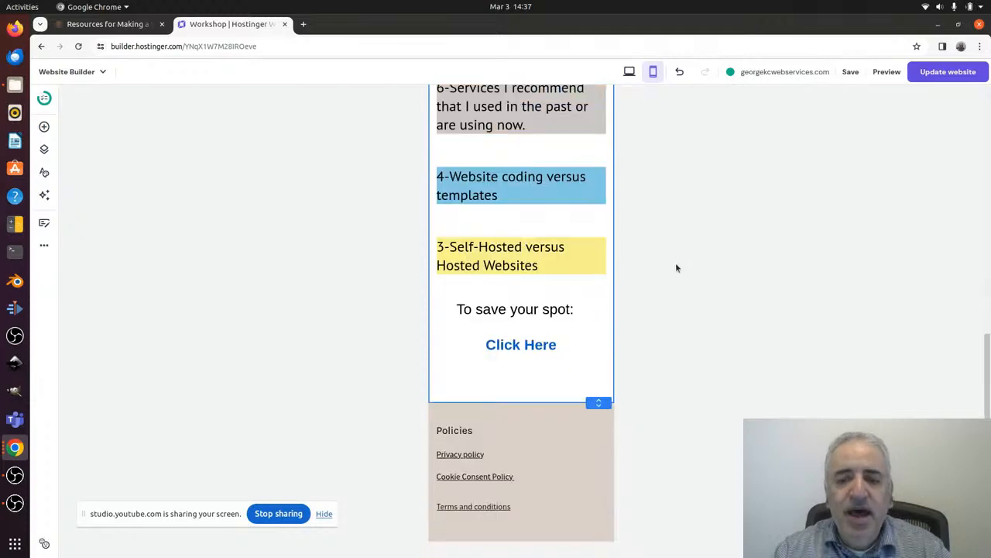
{"action": "scroll", "coordinate": [472, 330], "scroll_direction": "up", "scroll_amount": 3}
{"action": "scroll", "coordinate": [481, 325], "scroll_direction": "up", "scroll_amount": 1}
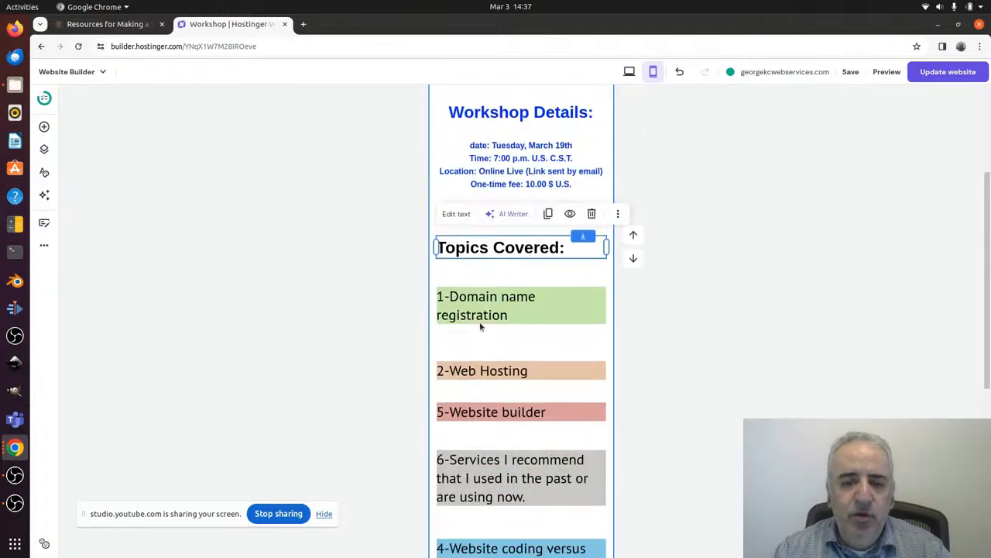
{"action": "scroll", "coordinate": [482, 323], "scroll_direction": "down", "scroll_amount": 3}
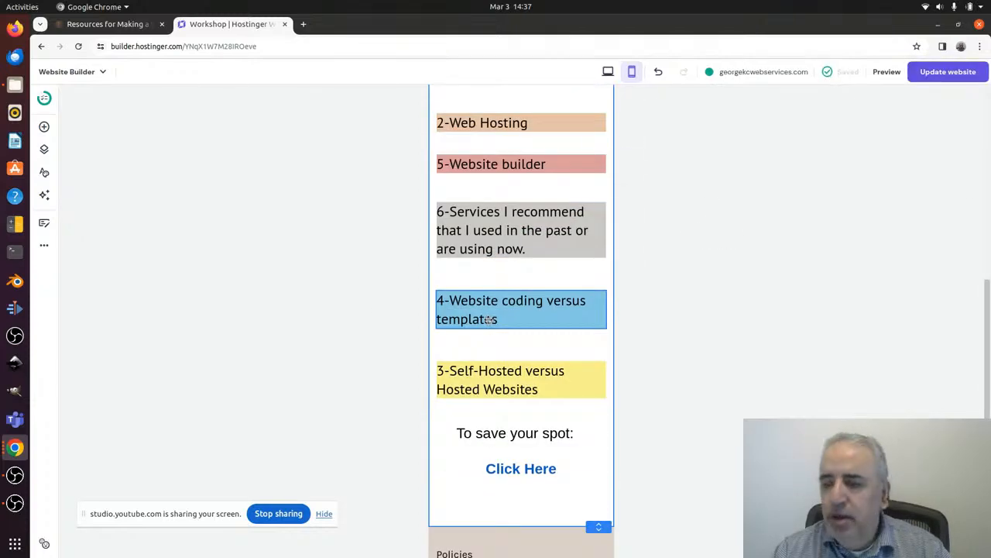
{"action": "scroll", "coordinate": [503, 300], "scroll_direction": "down", "scroll_amount": 2}
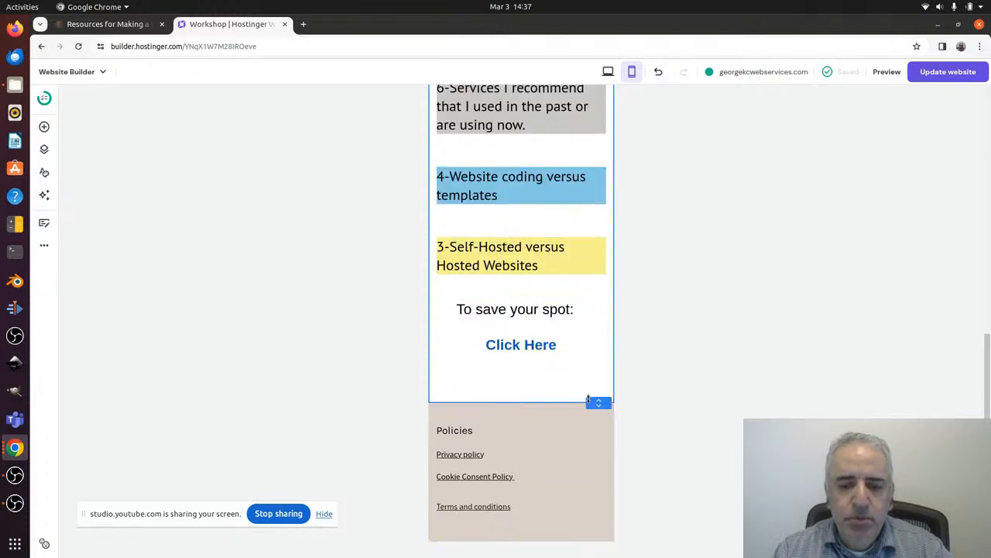
- Make the section taller and move the 'To save your spot' block further down
{"action": "left_click_drag", "start_coordinate": [587, 397], "coordinate": [587, 482]}
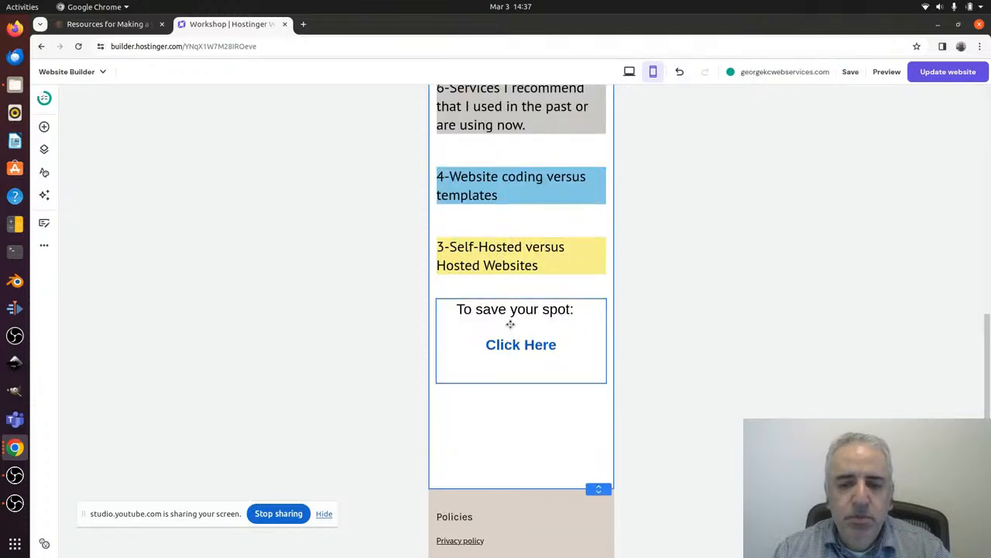
{"action": "left_click_drag", "start_coordinate": [509, 323], "coordinate": [514, 419]}
{"action": "scroll", "coordinate": [534, 318], "scroll_direction": "up", "scroll_amount": 4}
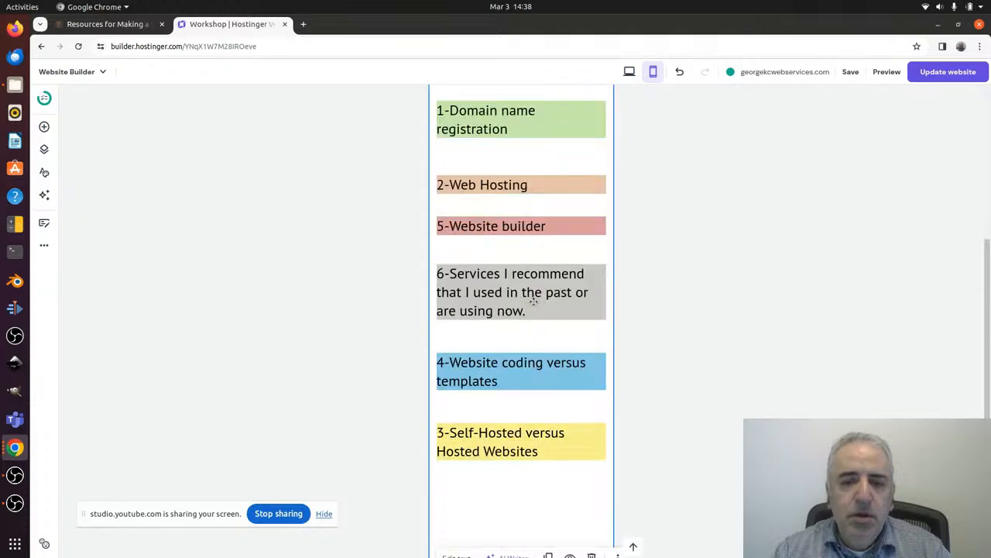
{"action": "scroll", "coordinate": [533, 304], "scroll_direction": "down", "scroll_amount": 1}
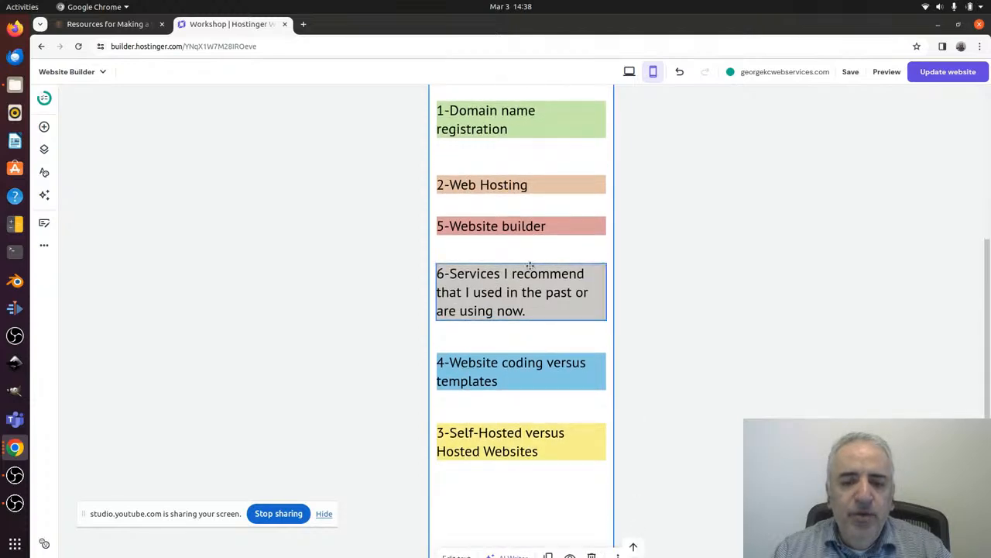
{"action": "scroll", "coordinate": [533, 304], "scroll_direction": "down", "scroll_amount": 3}
{"action": "scroll", "coordinate": [485, 276], "scroll_direction": "up", "scroll_amount": 3}
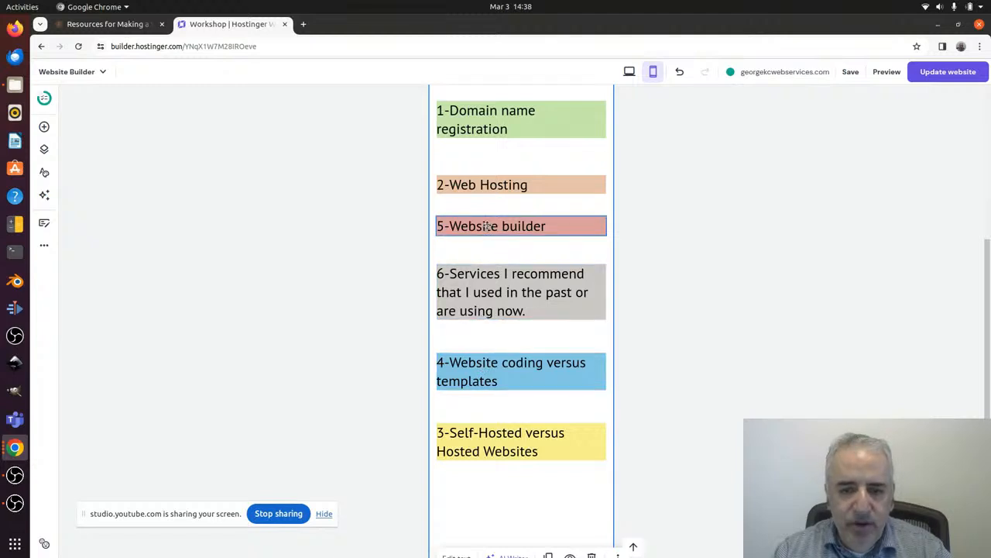
- Move 5-Website builder to the bottom of the list and place 3-Self-Hosted above 4-Website coding
{"action": "left_click_drag", "start_coordinate": [486, 226], "coordinate": [486, 456]}
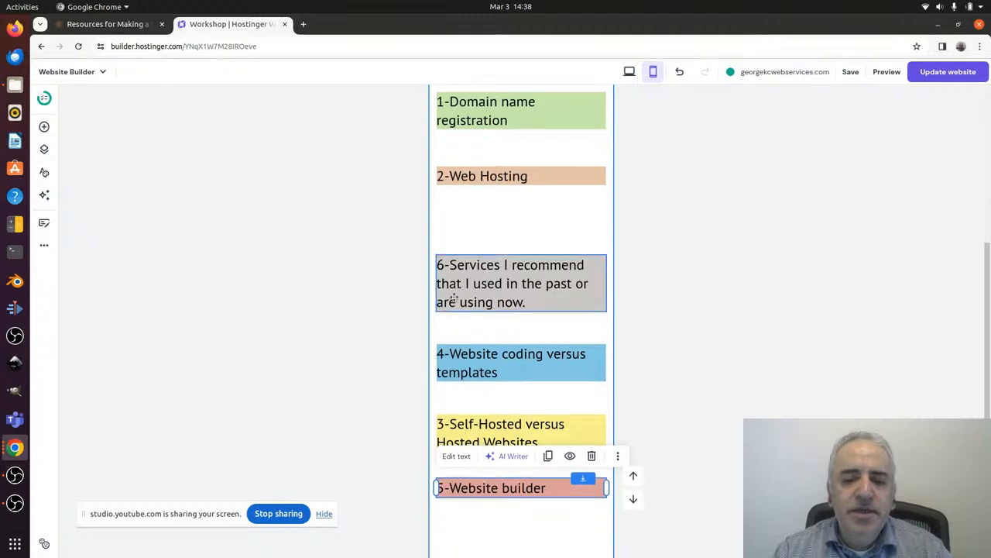
{"action": "scroll", "coordinate": [477, 264], "scroll_direction": "down", "scroll_amount": 3}
{"action": "left_click_drag", "start_coordinate": [487, 106], "coordinate": [484, 367]}
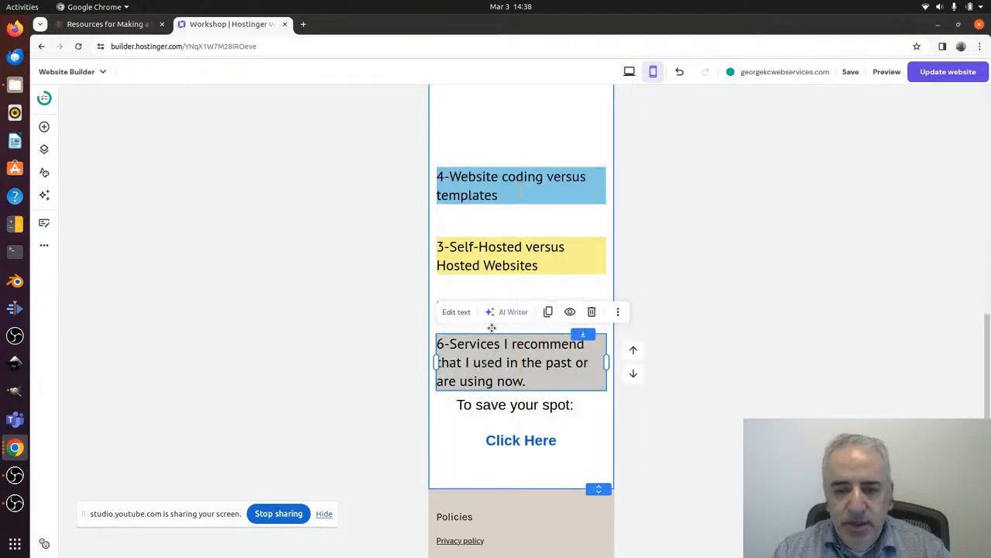
{"action": "left_click_drag", "start_coordinate": [476, 245], "coordinate": [468, 140]}
{"action": "scroll", "coordinate": [343, 245], "scroll_direction": "up", "scroll_amount": 3}
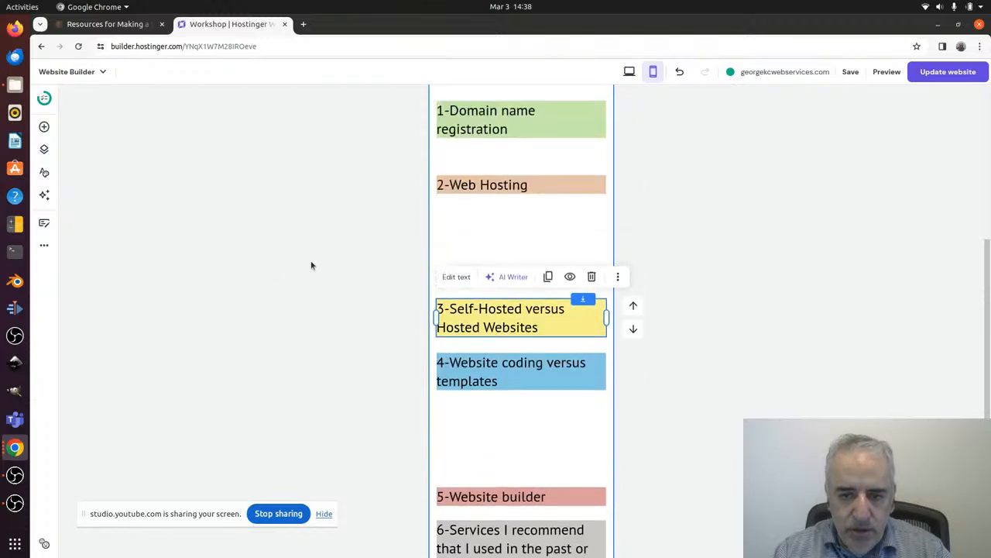
{"action": "scroll", "coordinate": [385, 299], "scroll_direction": "up", "scroll_amount": 5}
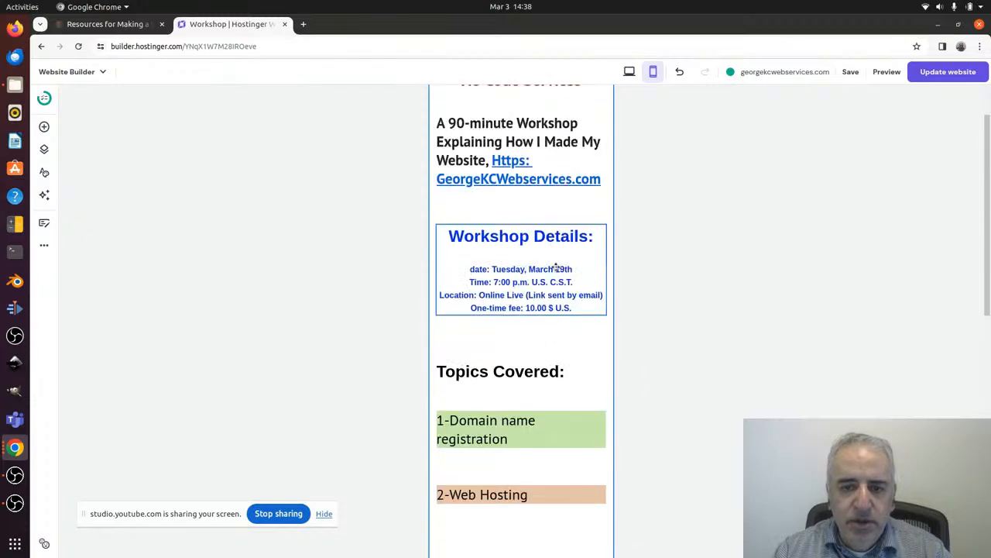
{"action": "scroll", "coordinate": [386, 299], "scroll_direction": "up", "scroll_amount": 2}
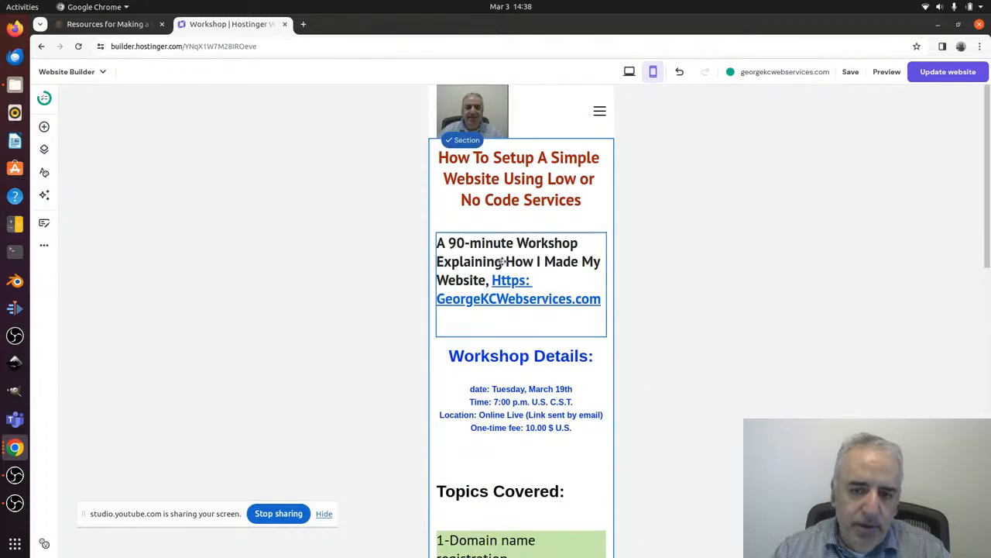
- Fine-tune the 90-minute Workshop text, Workshop Details block and Topics Covered heading positions
{"action": "left_click_drag", "start_coordinate": [501, 261], "coordinate": [279, 294]}
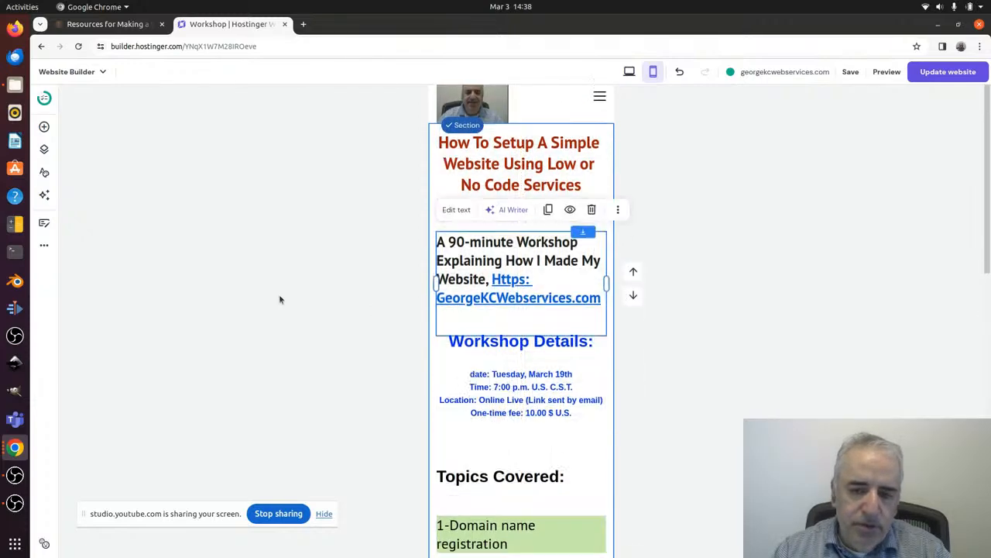
{"action": "scroll", "coordinate": [504, 228], "scroll_direction": "down", "scroll_amount": 3}
{"action": "left_click_drag", "start_coordinate": [502, 230], "coordinate": [502, 225]}
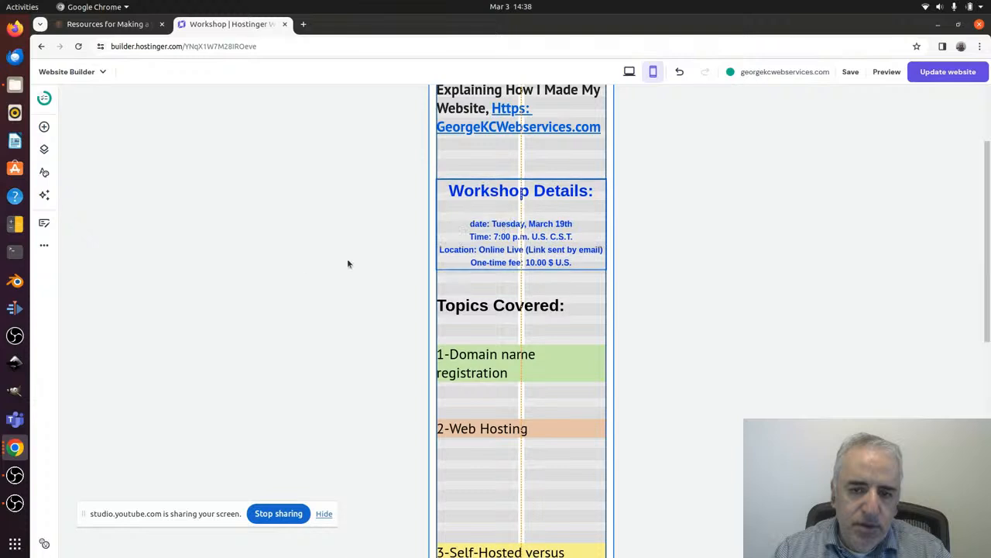
{"action": "left_click_drag", "start_coordinate": [471, 306], "coordinate": [475, 323]}
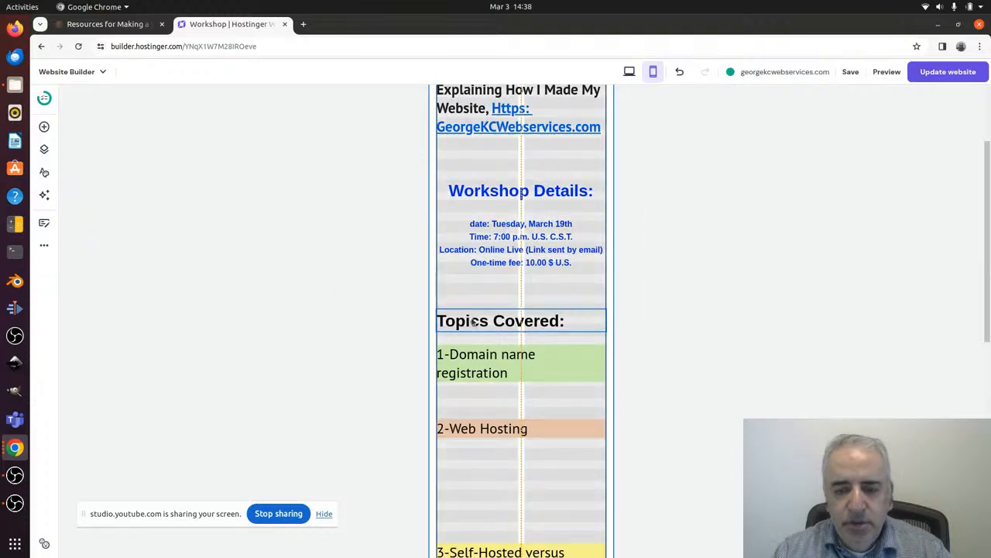
{"action": "left_click_drag", "start_coordinate": [348, 317], "coordinate": [351, 314]}
{"action": "scroll", "coordinate": [355, 279], "scroll_direction": "down", "scroll_amount": 3}
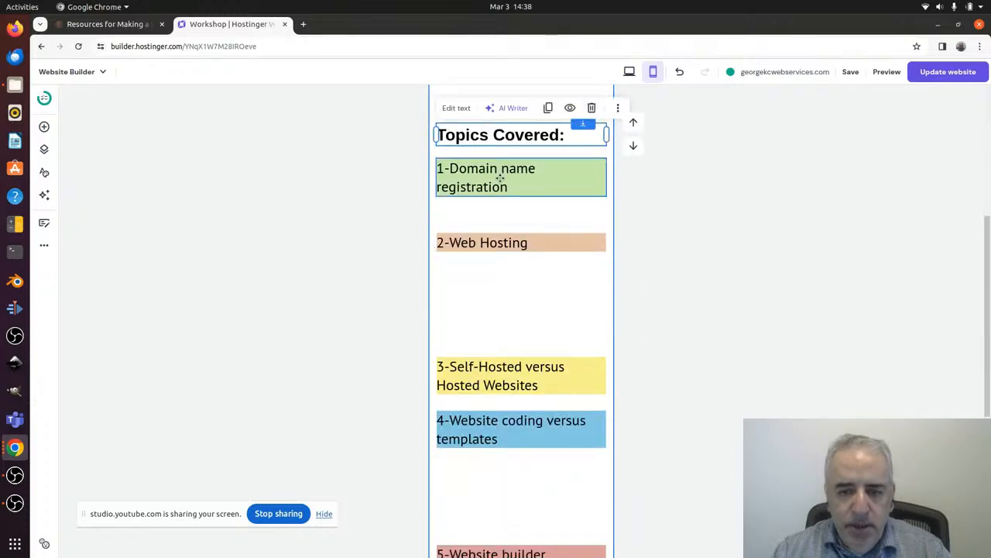
- Move 2-Web Hosting and 1-Domain name registration lower, and nudge Topics Covered down
{"action": "left_click_drag", "start_coordinate": [500, 242], "coordinate": [499, 320]}
{"action": "left_click_drag", "start_coordinate": [502, 185], "coordinate": [510, 249]}
{"action": "left_click_drag", "start_coordinate": [504, 198], "coordinate": [505, 200]}
{"action": "scroll", "coordinate": [451, 201], "scroll_direction": "up", "scroll_amount": 3}
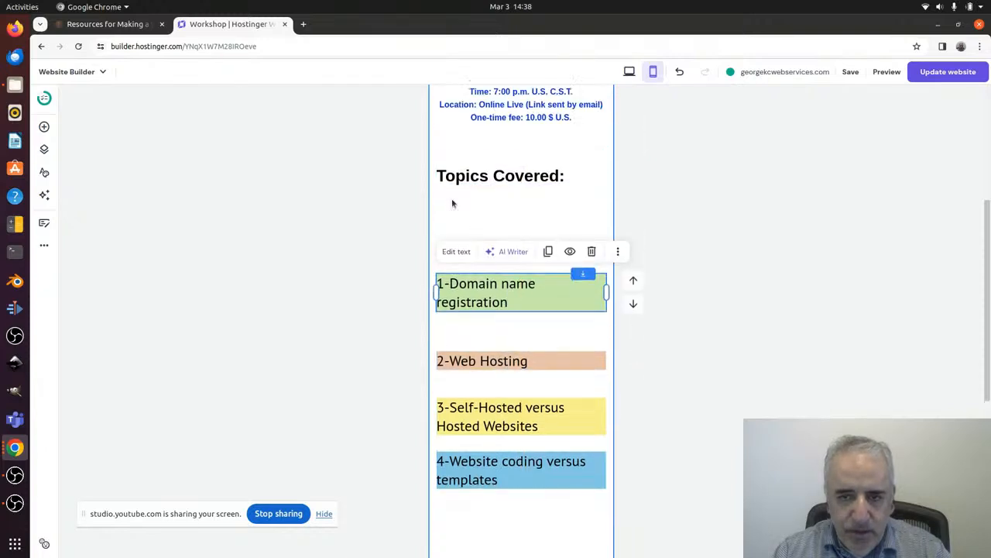
{"action": "left_click_drag", "start_coordinate": [473, 264], "coordinate": [474, 276]}
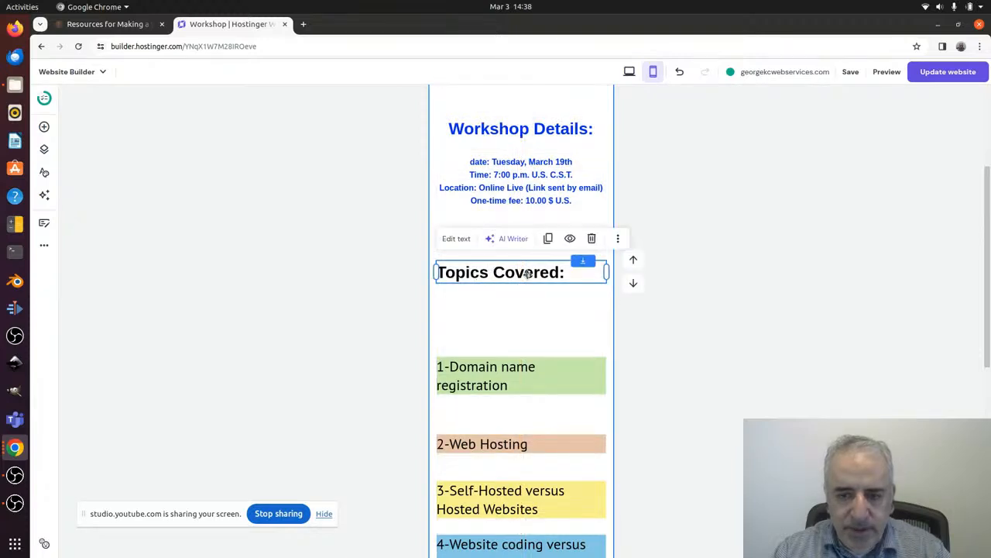
- Set the 'Topics Covered:' heading's text alignment to Center
{"action": "left_click", "coordinate": [618, 240]}
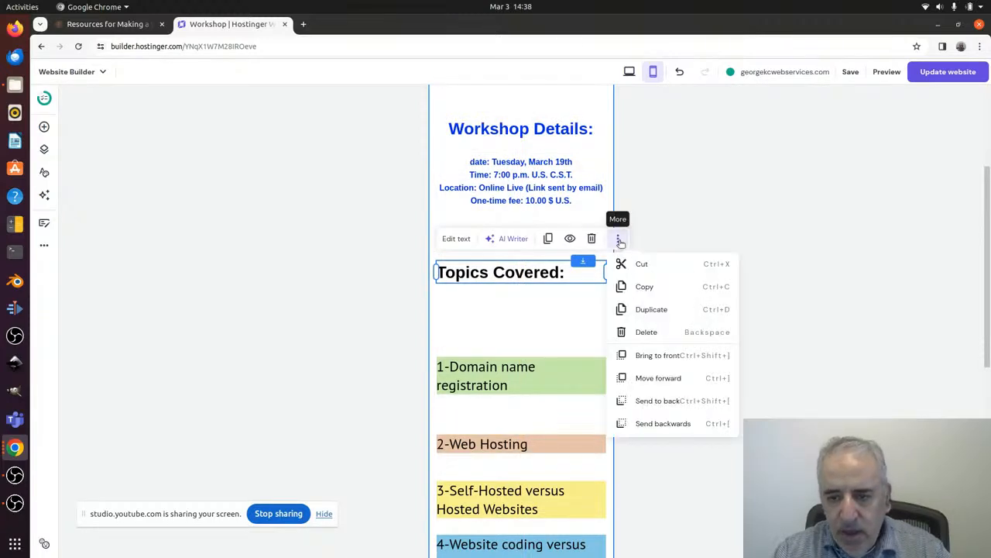
{"action": "left_click", "coordinate": [454, 238]}
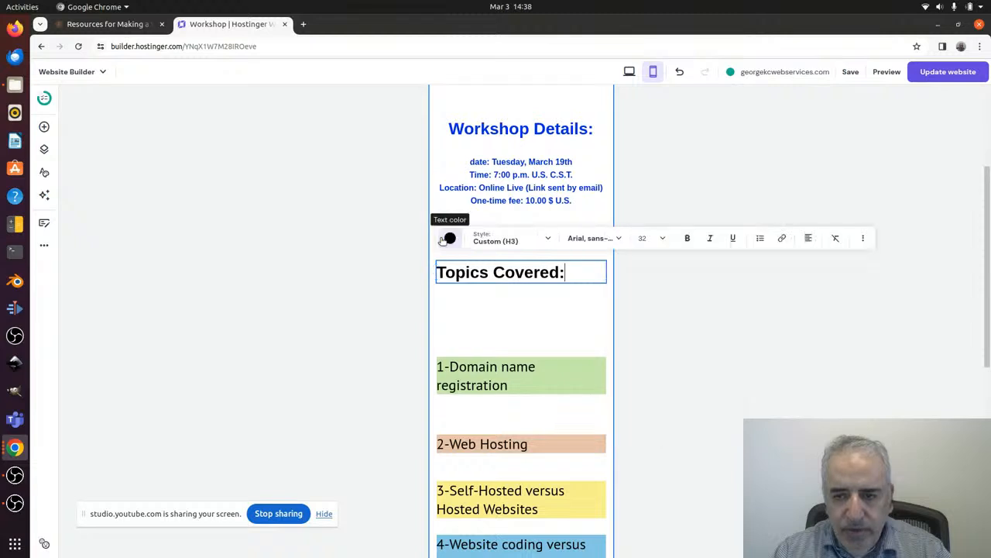
{"action": "left_click", "coordinate": [807, 241]}
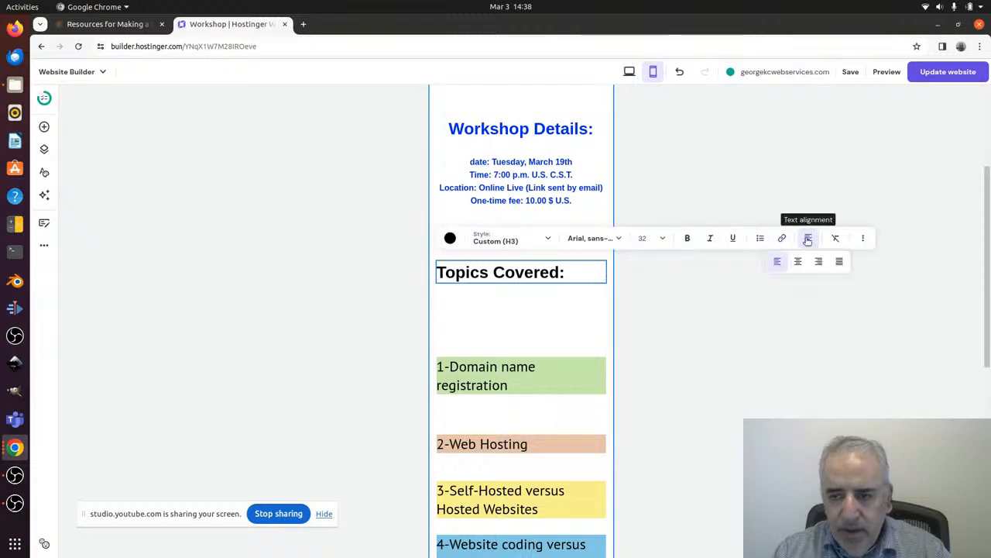
{"action": "left_click", "coordinate": [798, 261]}
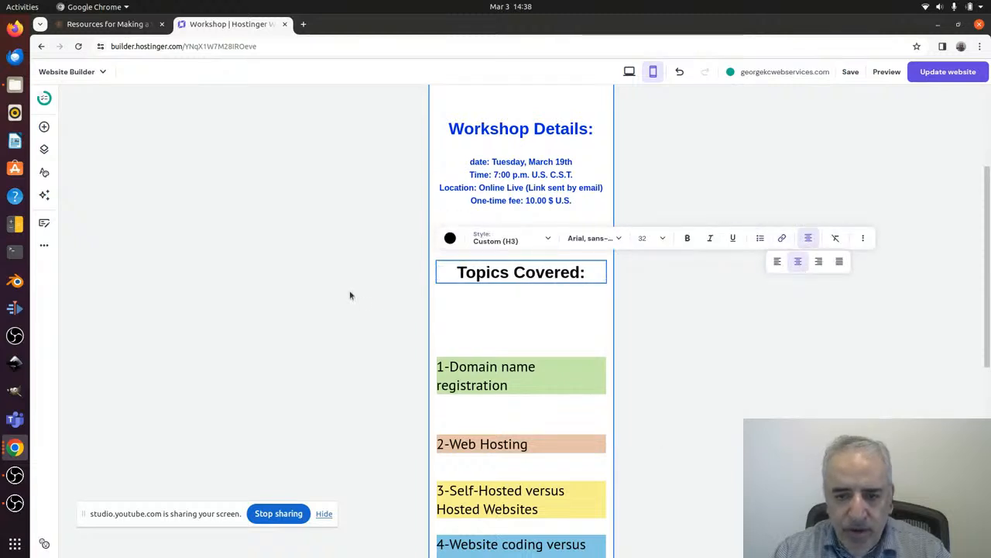
{"action": "scroll", "coordinate": [494, 323], "scroll_direction": "down", "scroll_amount": 3}
{"action": "scroll", "coordinate": [512, 287], "scroll_direction": "down", "scroll_amount": 2}
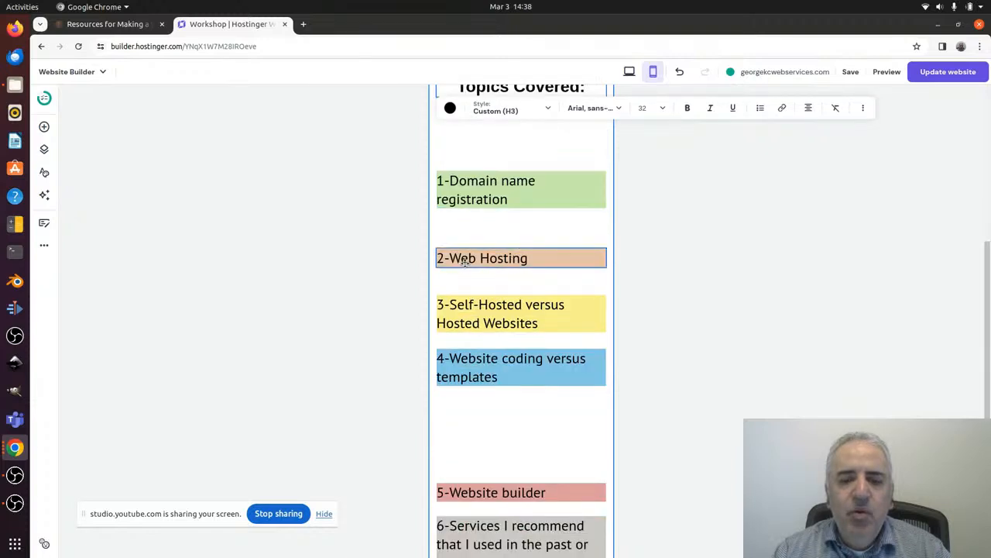
- Move 5-Website builder up under item 4 and raise the 6-Services block
{"action": "scroll", "coordinate": [460, 365], "scroll_direction": "down", "scroll_amount": 2}
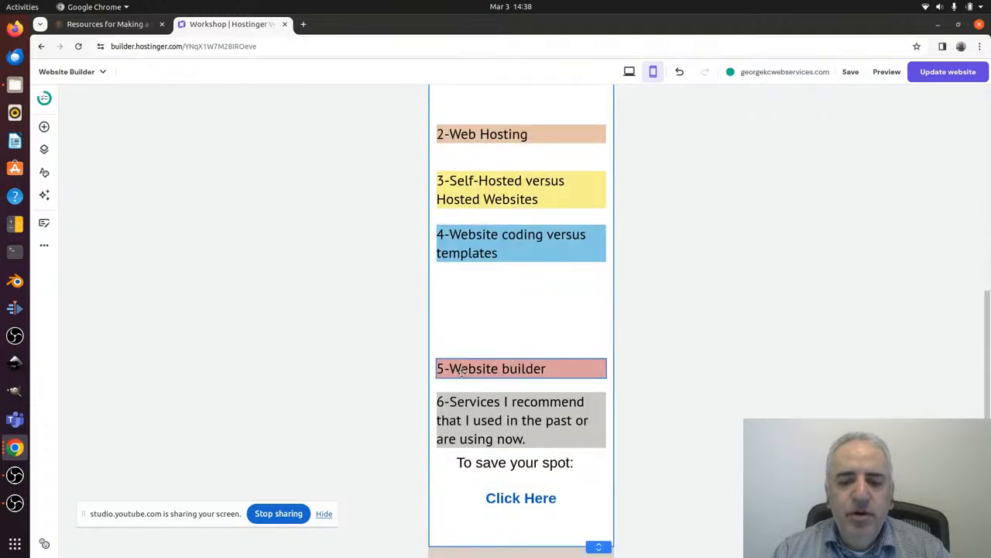
{"action": "left_click_drag", "start_coordinate": [457, 374], "coordinate": [458, 317]}
{"action": "left_click_drag", "start_coordinate": [462, 428], "coordinate": [463, 373]}
{"action": "scroll", "coordinate": [343, 384], "scroll_direction": "down", "scroll_amount": 2}
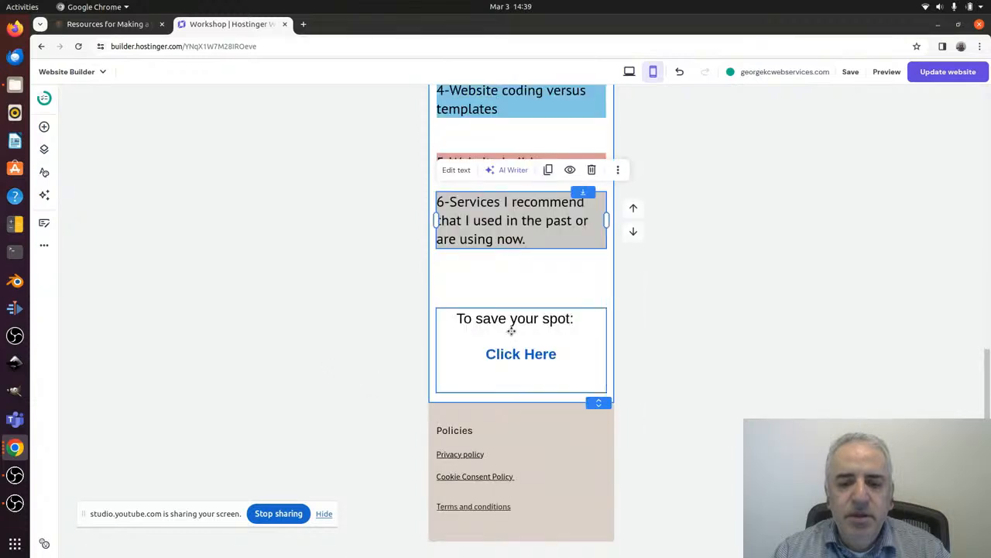
{"action": "left_click_drag", "start_coordinate": [511, 330], "coordinate": [512, 312]}
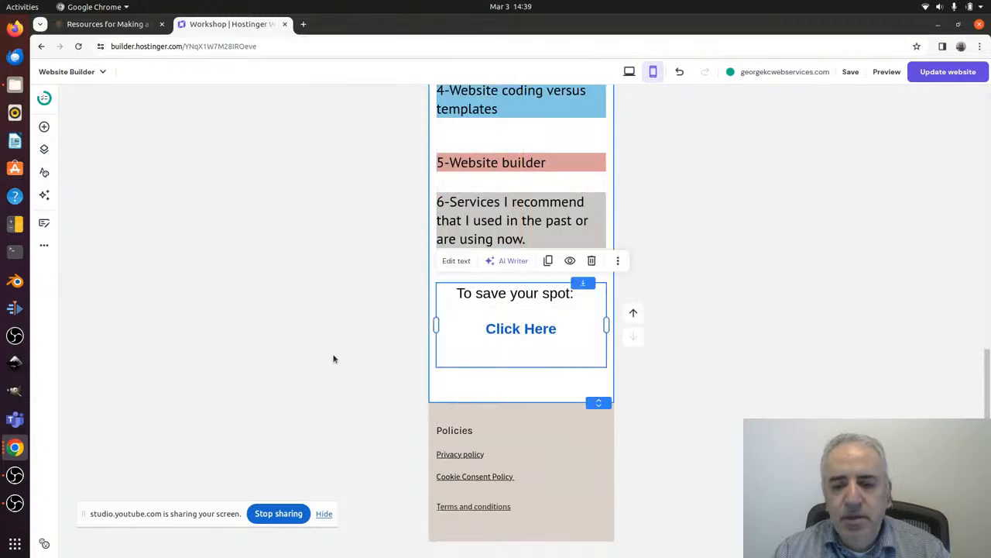
- Raise the Topics Covered heading, 1-Domain name registration and 2-Web Hosting closer together
{"action": "scroll", "coordinate": [271, 363], "scroll_direction": "up", "scroll_amount": 3}
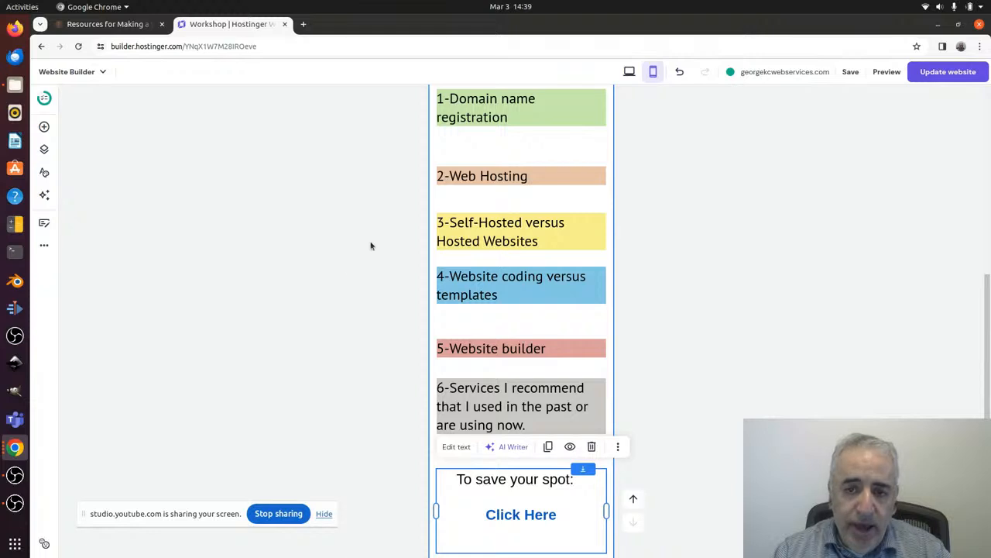
{"action": "scroll", "coordinate": [356, 256], "scroll_direction": "up", "scroll_amount": 5}
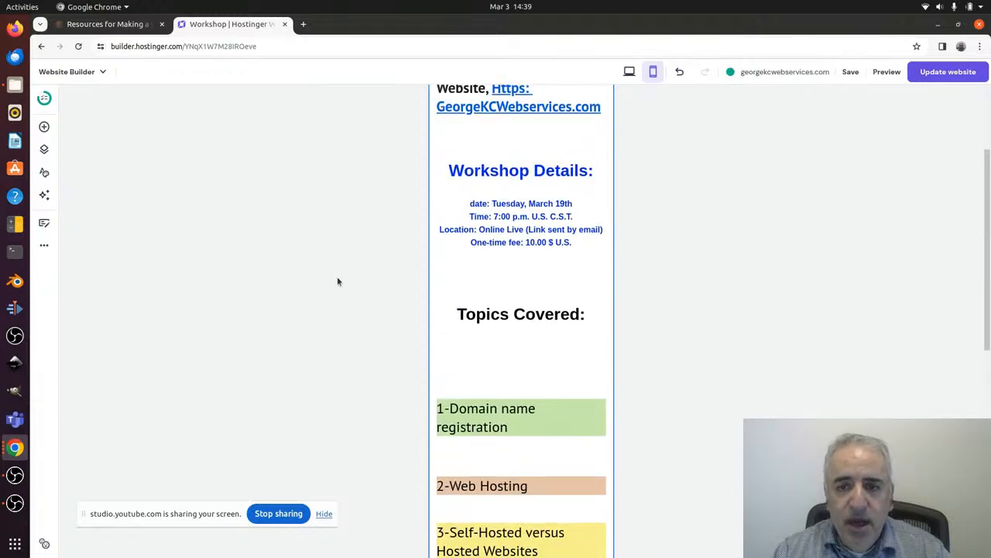
{"action": "scroll", "coordinate": [339, 275], "scroll_direction": "up", "scroll_amount": 2}
{"action": "scroll", "coordinate": [338, 274], "scroll_direction": "down", "scroll_amount": 3}
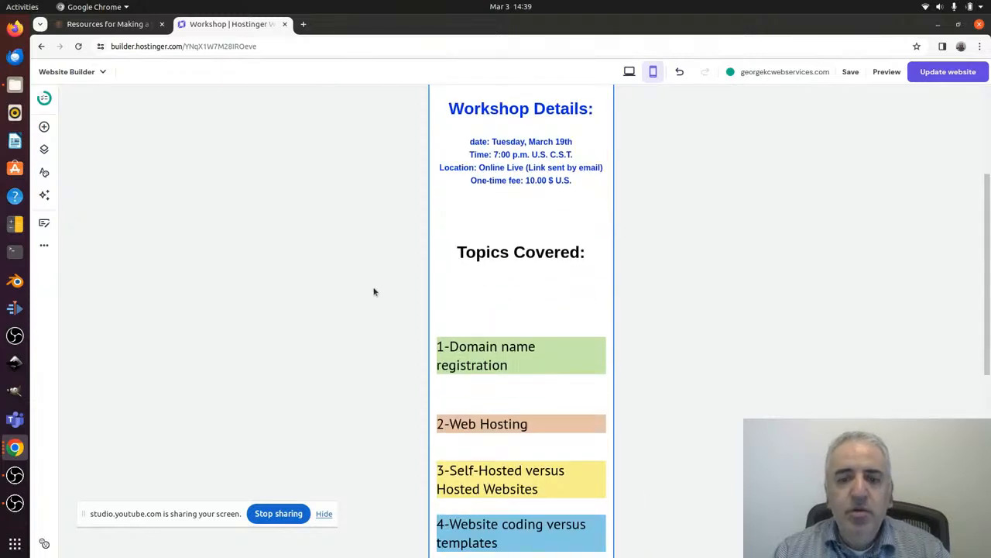
{"action": "left_click_drag", "start_coordinate": [502, 256], "coordinate": [502, 242]}
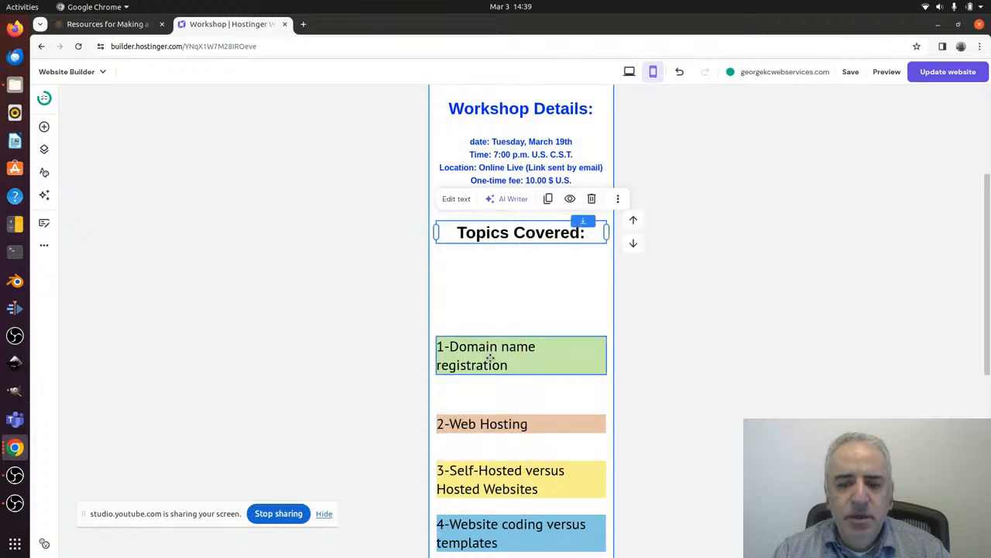
{"action": "left_click_drag", "start_coordinate": [489, 362], "coordinate": [489, 309]}
{"action": "scroll", "coordinate": [450, 371], "scroll_direction": "down", "scroll_amount": 2}
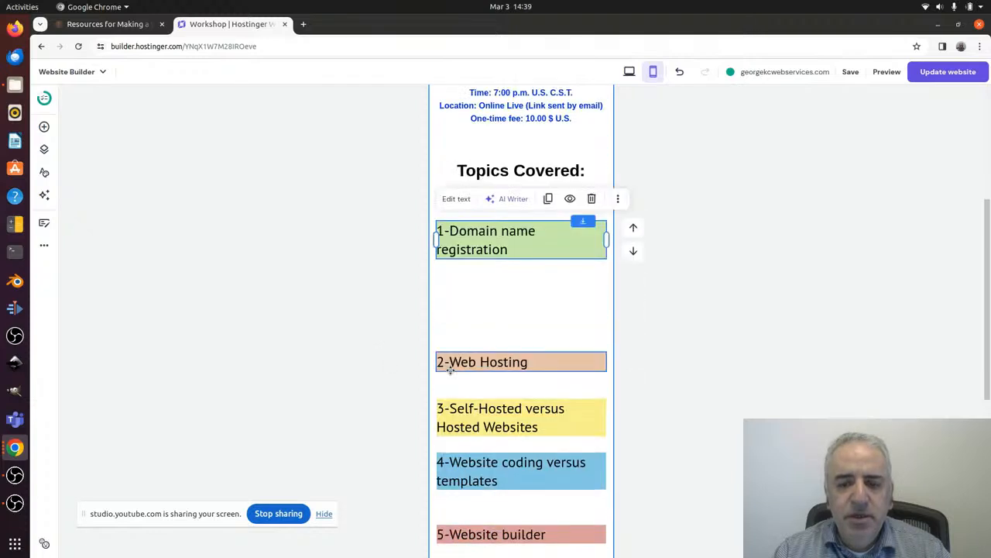
{"action": "left_click_drag", "start_coordinate": [460, 362], "coordinate": [509, 264]}
- Move 4-Website coding and 5-Website builder up, then reposition the 6-Services block
{"action": "scroll", "coordinate": [365, 368], "scroll_direction": "down", "scroll_amount": 4}
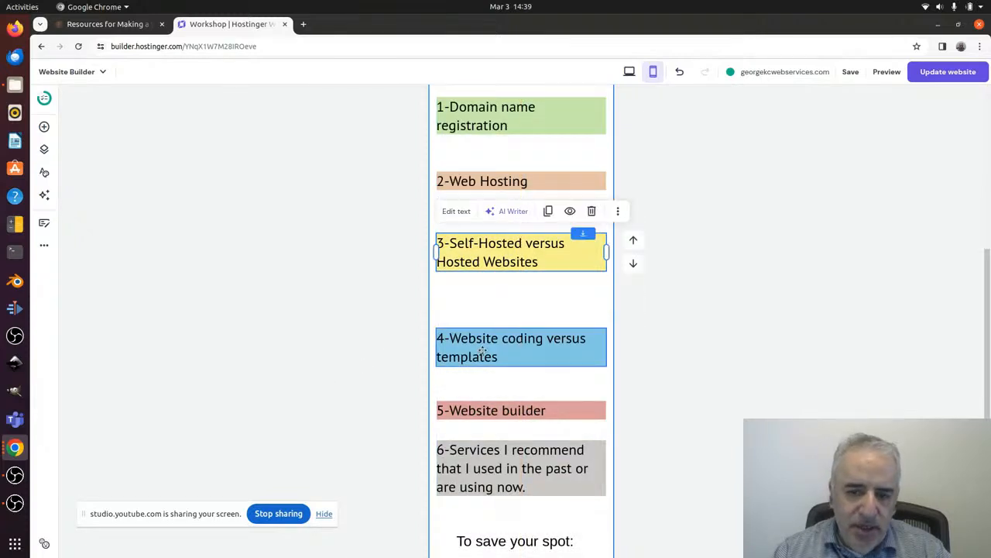
{"action": "left_click_drag", "start_coordinate": [483, 350], "coordinate": [484, 327]}
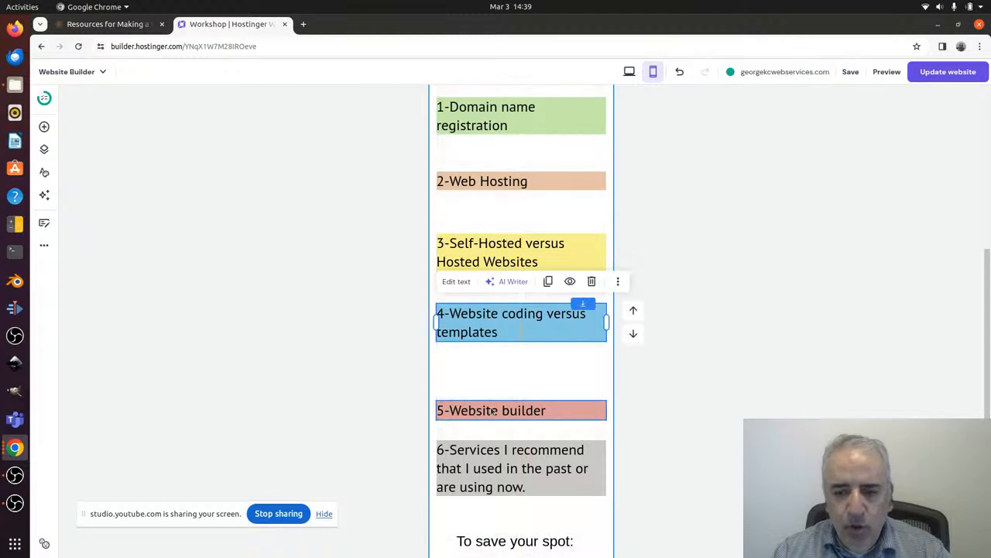
{"action": "left_click_drag", "start_coordinate": [490, 413], "coordinate": [490, 385]}
{"action": "scroll", "coordinate": [414, 430], "scroll_direction": "down", "scroll_amount": 3}
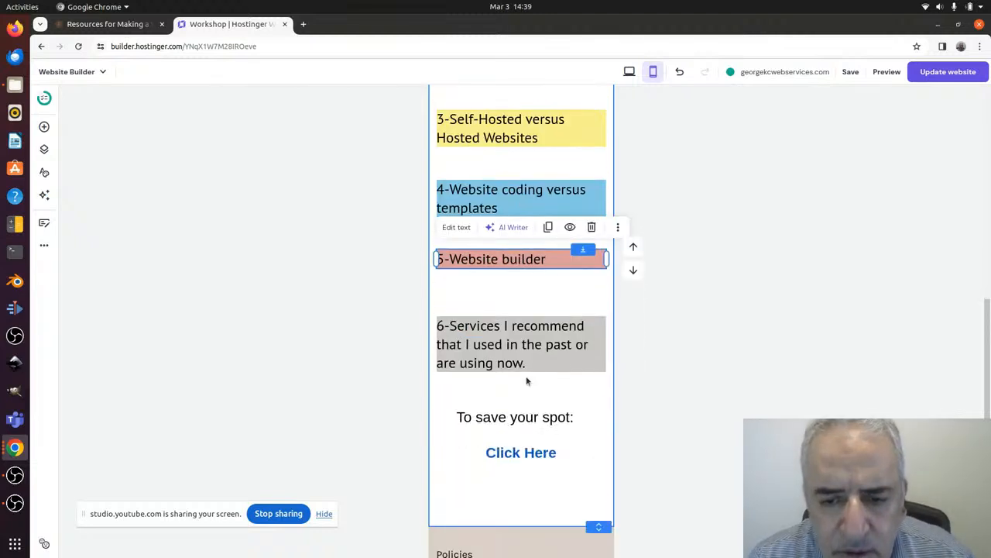
{"action": "left_click", "coordinate": [511, 353]}
{"action": "left_click_drag", "start_coordinate": [511, 353], "coordinate": [490, 426]}
- Shorten the section above the footer by dragging its bottom handle up
{"action": "scroll", "coordinate": [349, 377], "scroll_direction": "down", "scroll_amount": 3}
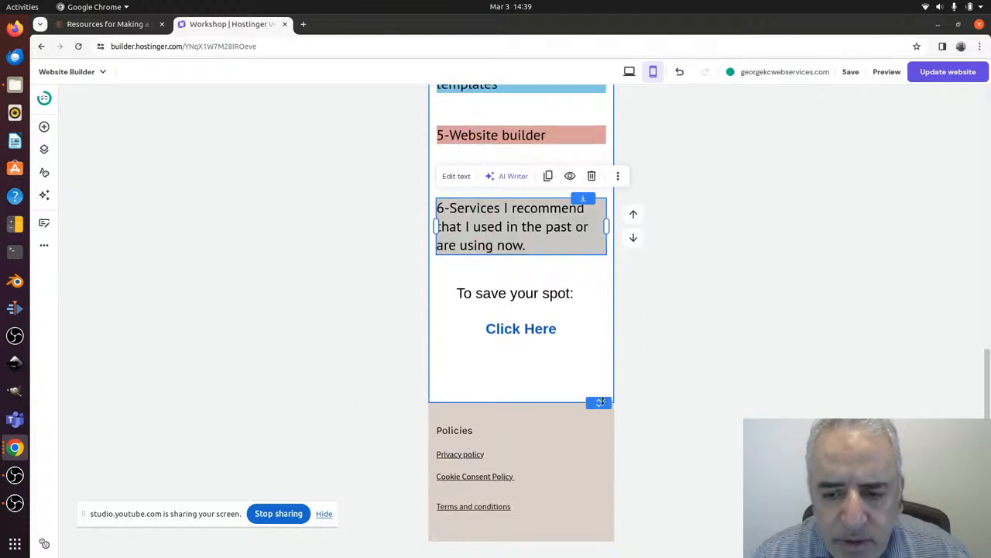
{"action": "left_click_drag", "start_coordinate": [602, 401], "coordinate": [601, 378]}
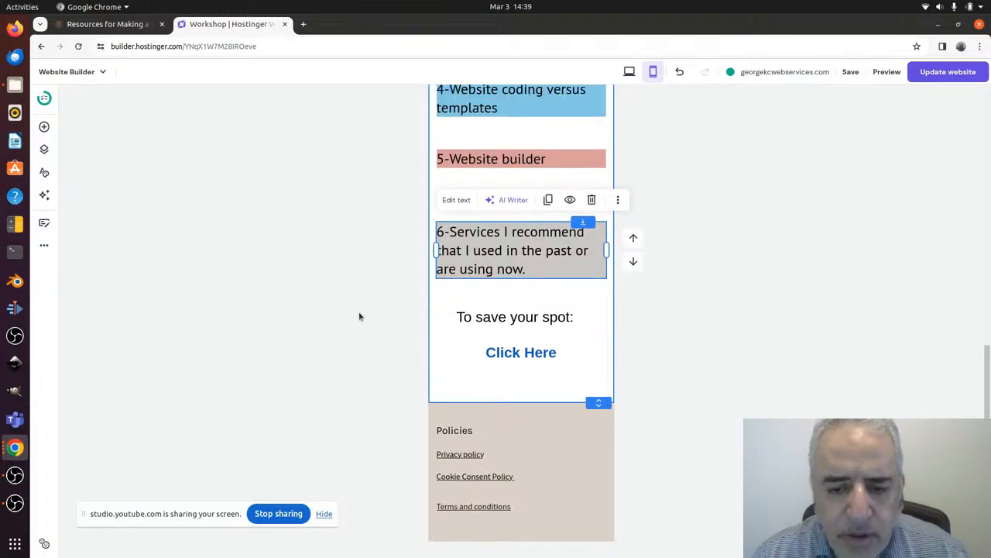
{"action": "scroll", "coordinate": [689, 392], "scroll_direction": "up", "scroll_amount": 8}
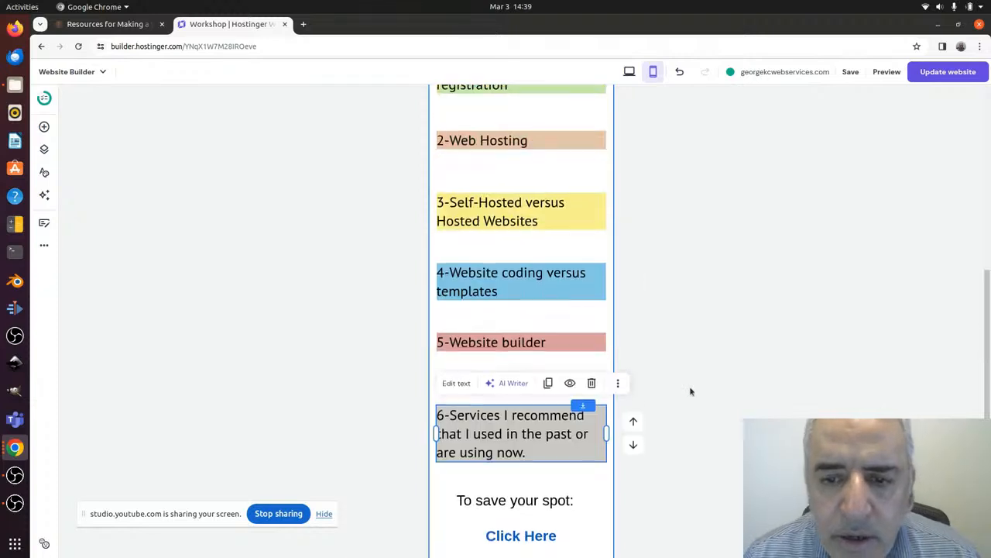
{"action": "scroll", "coordinate": [691, 391], "scroll_direction": "up", "scroll_amount": 1}
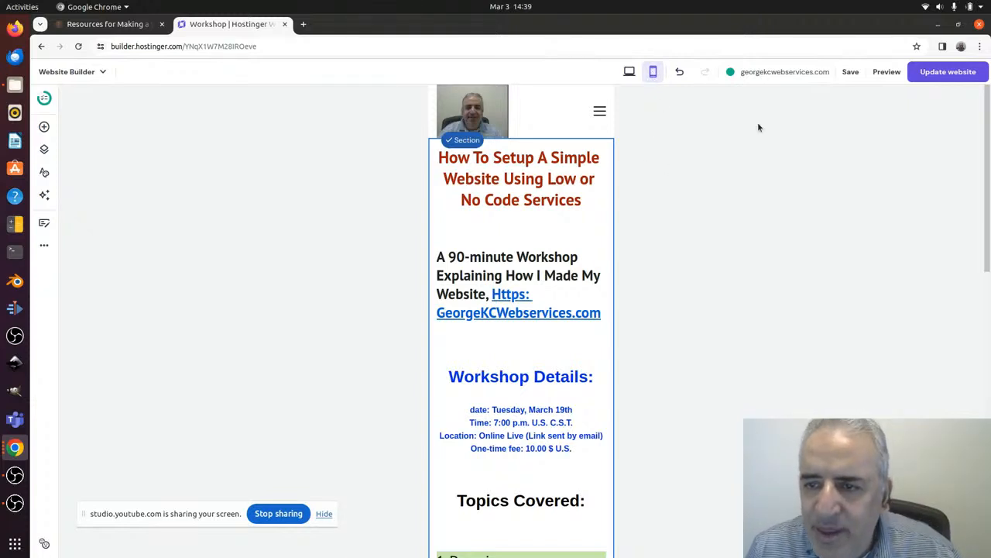
- Publish the mobile layout changes with Update website and dismiss the confirmation
{"action": "left_click", "coordinate": [929, 72]}
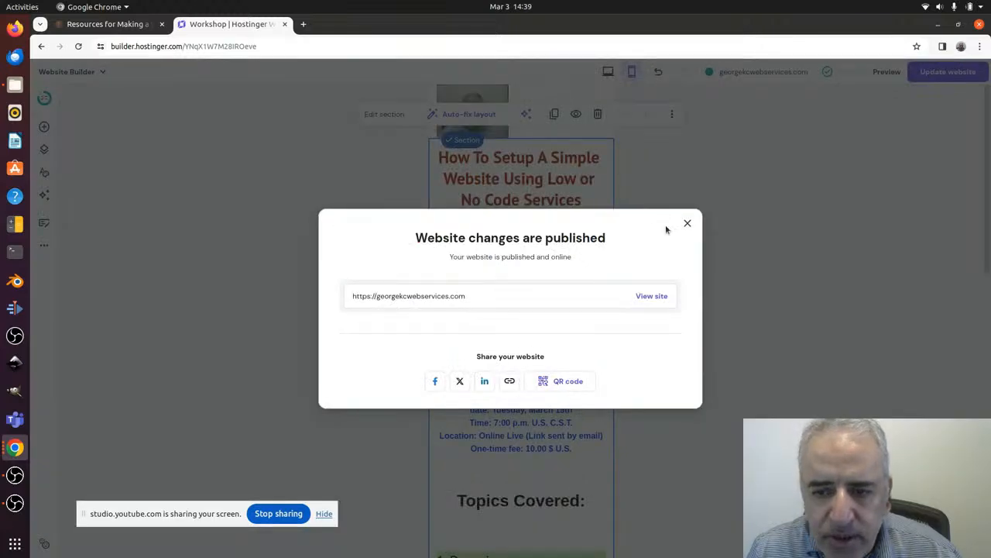
{"action": "left_click", "coordinate": [688, 224]}
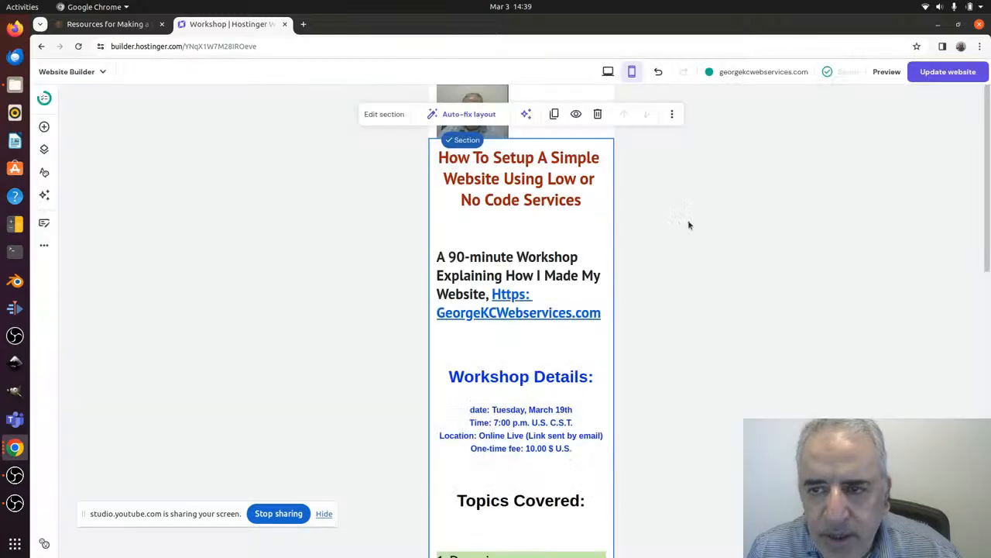
- Switch to desktop view and scroll through the Workshop page
{"action": "left_click", "coordinate": [608, 72]}
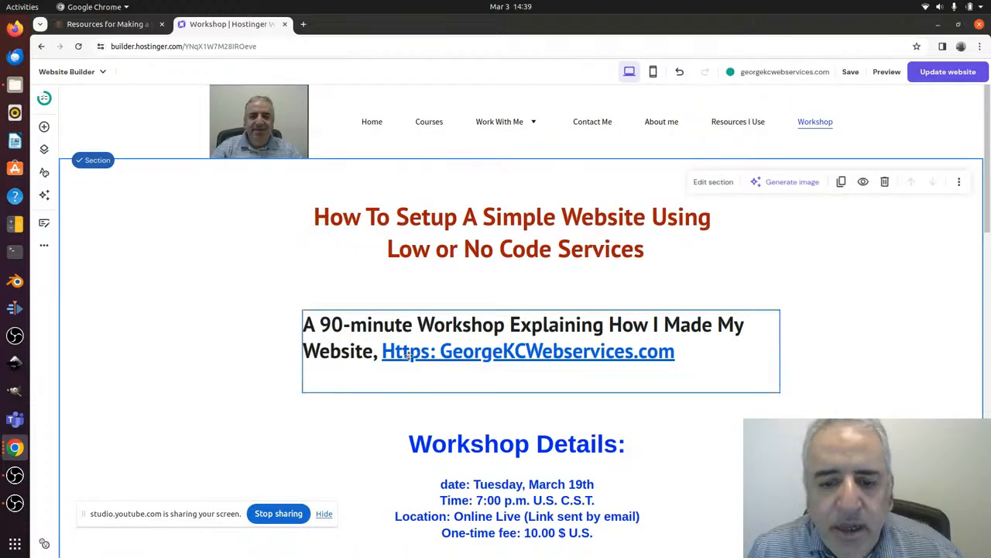
{"action": "scroll", "coordinate": [417, 356], "scroll_direction": "down", "scroll_amount": 2}
{"action": "scroll", "coordinate": [417, 357], "scroll_direction": "down", "scroll_amount": 10}
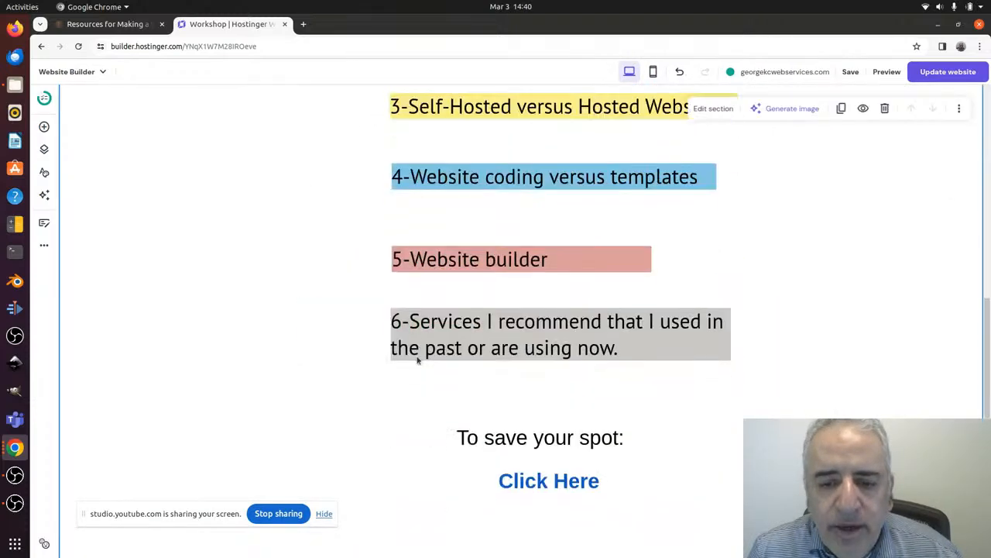
{"action": "scroll", "coordinate": [410, 360], "scroll_direction": "up", "scroll_amount": 8}
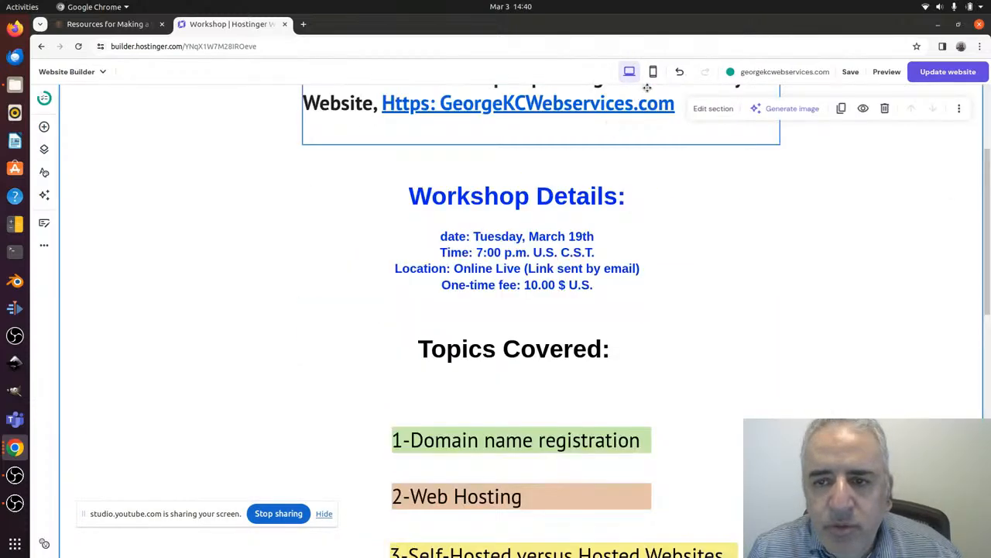
- Review the page again in mobile view, then return to desktop view
{"action": "left_click", "coordinate": [653, 71]}
{"action": "scroll", "coordinate": [437, 259], "scroll_direction": "up", "scroll_amount": 3}
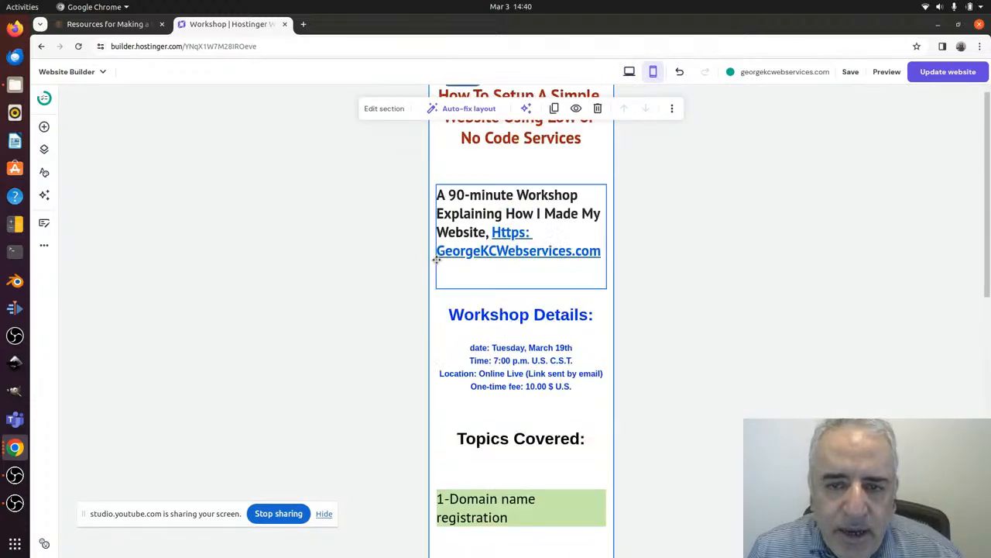
{"action": "scroll", "coordinate": [437, 260], "scroll_direction": "up", "scroll_amount": 1}
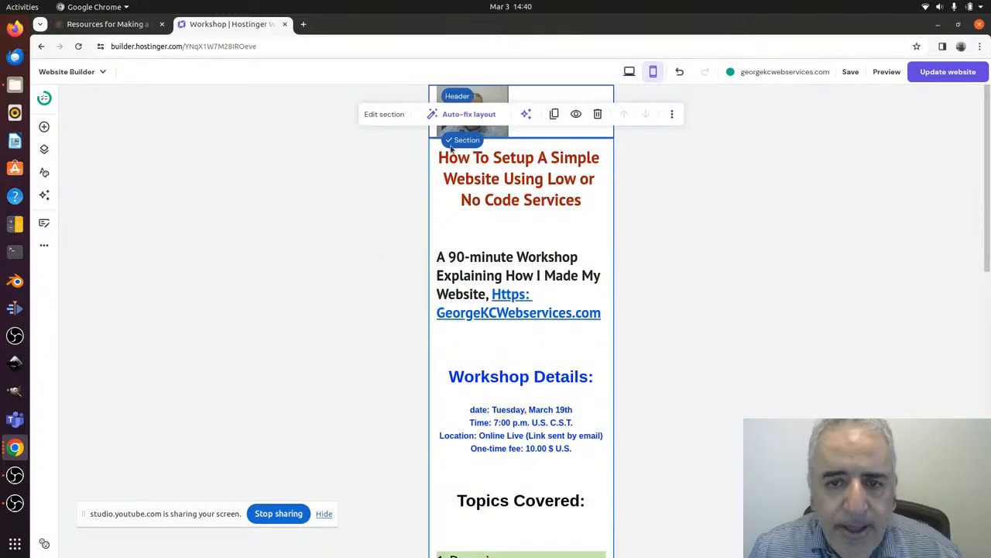
{"action": "scroll", "coordinate": [525, 238], "scroll_direction": "down", "scroll_amount": 1}
{"action": "scroll", "coordinate": [525, 238], "scroll_direction": "down", "scroll_amount": 10}
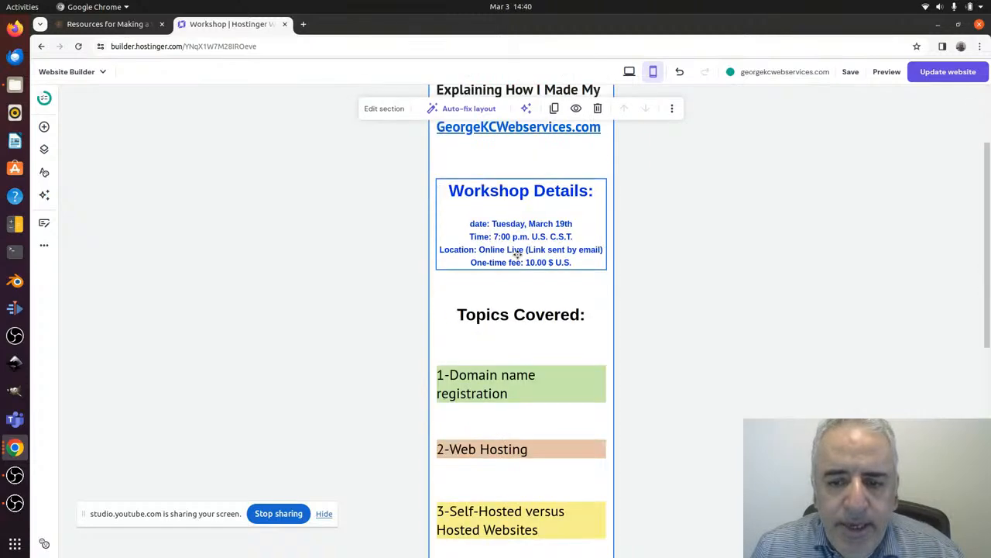
{"action": "scroll", "coordinate": [499, 277], "scroll_direction": "down", "scroll_amount": 1}
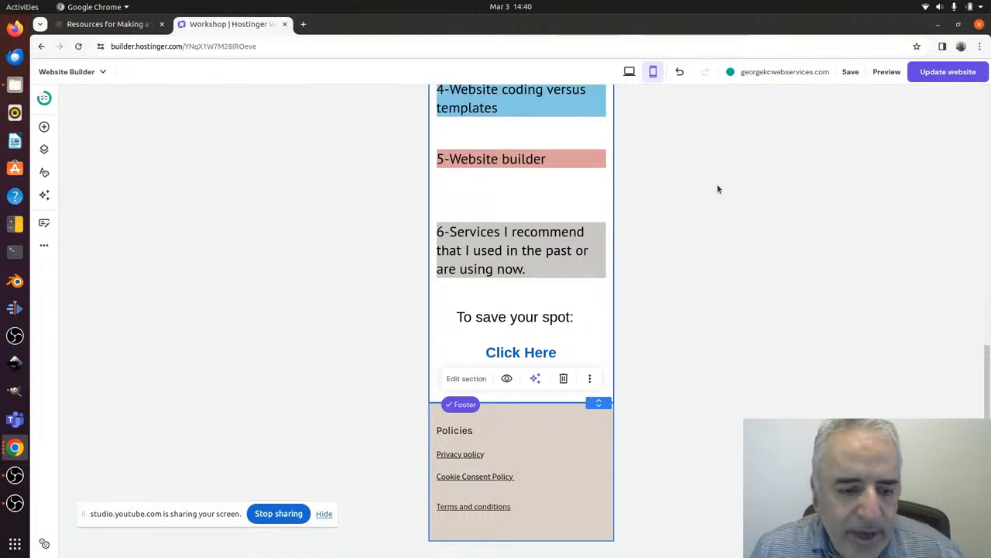
{"action": "left_click", "coordinate": [503, 354]}
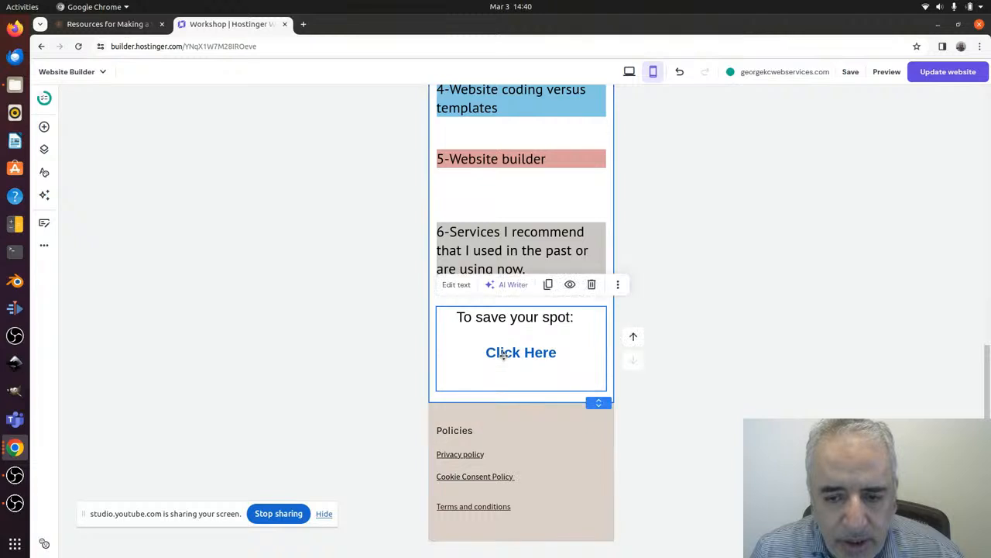
{"action": "left_click", "coordinate": [628, 72]}
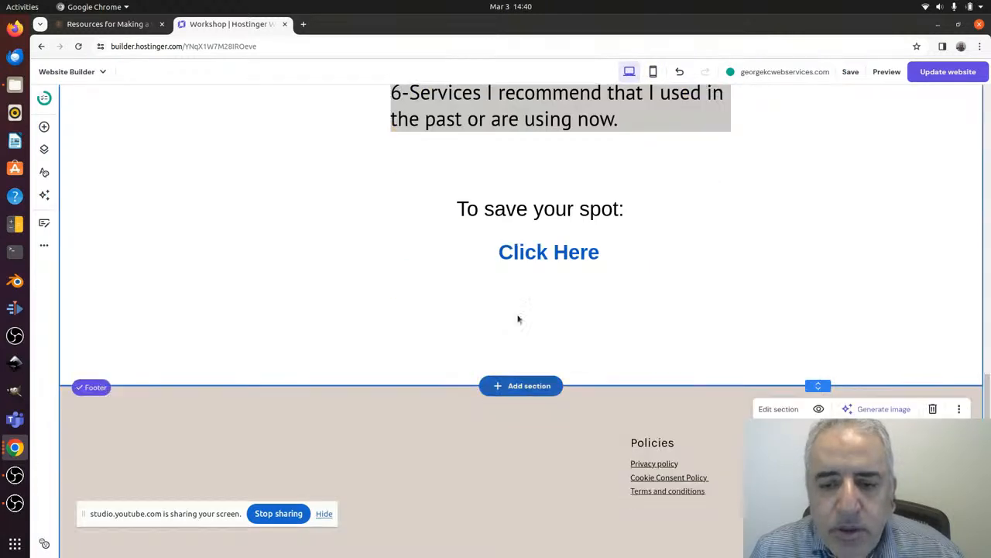
- Confirm the Click Here text links to the Payhip checkout URL, then republish the website
{"action": "left_click", "coordinate": [528, 248]}
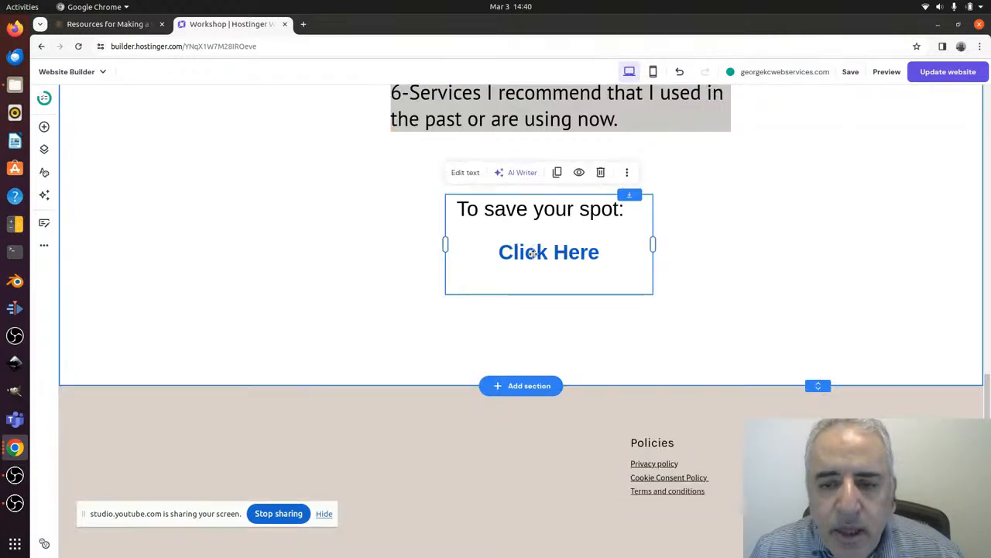
{"action": "left_click", "coordinate": [525, 247]}
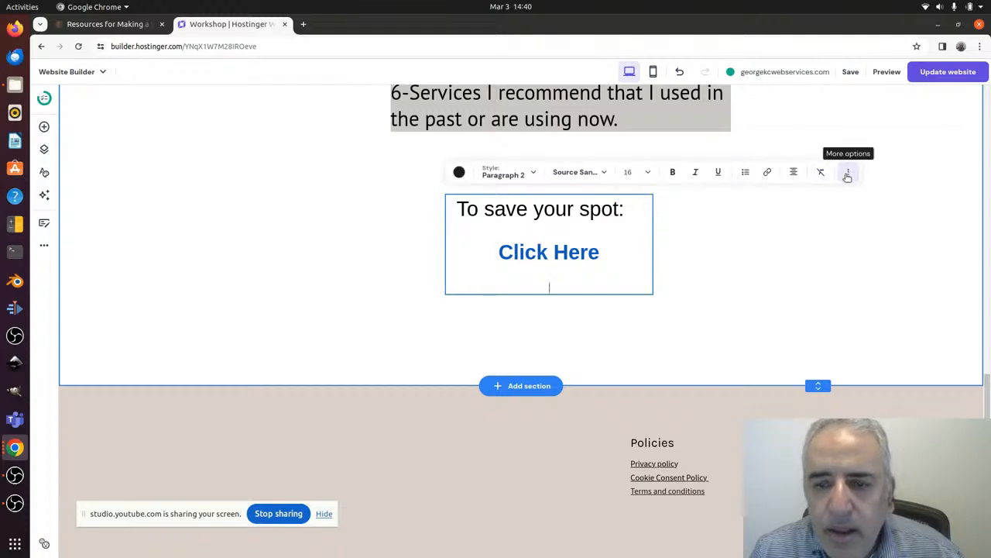
{"action": "left_click", "coordinate": [770, 172]}
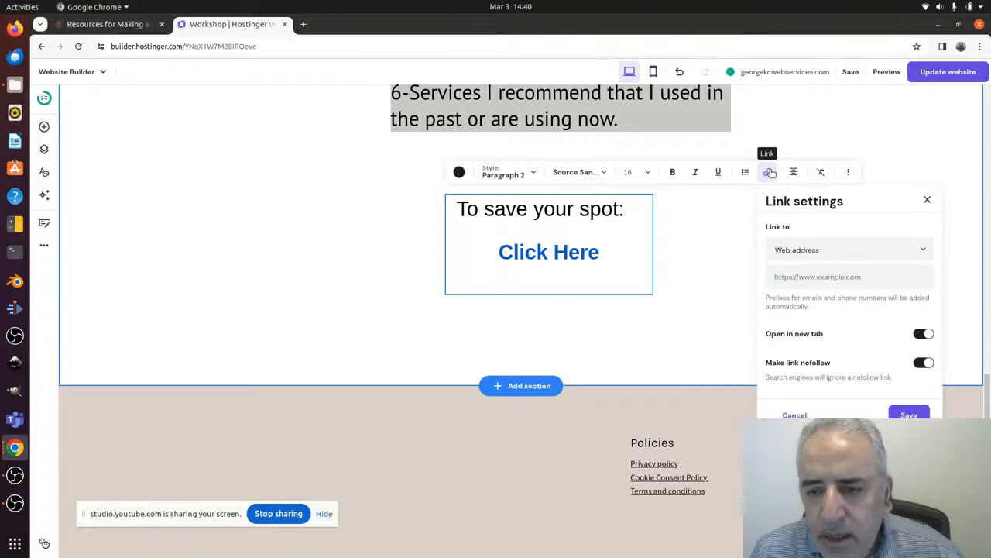
{"action": "left_click", "coordinate": [527, 257]}
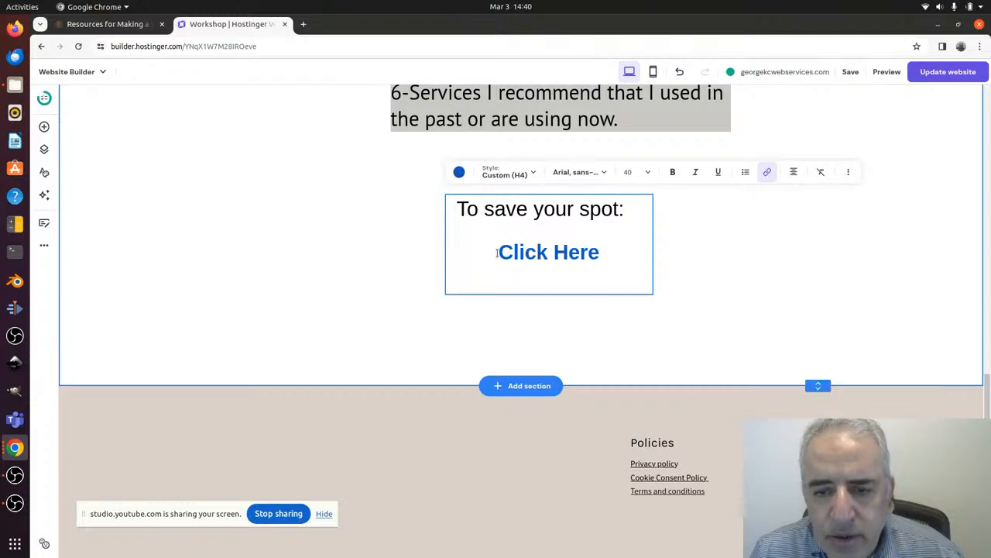
{"action": "triple_click", "coordinate": [555, 251]}
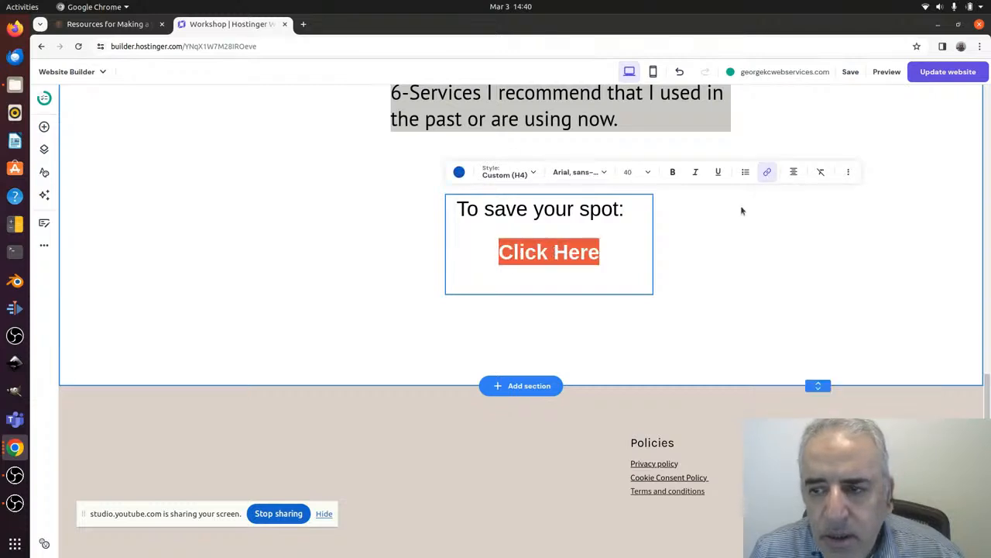
{"action": "left_click", "coordinate": [767, 172]}
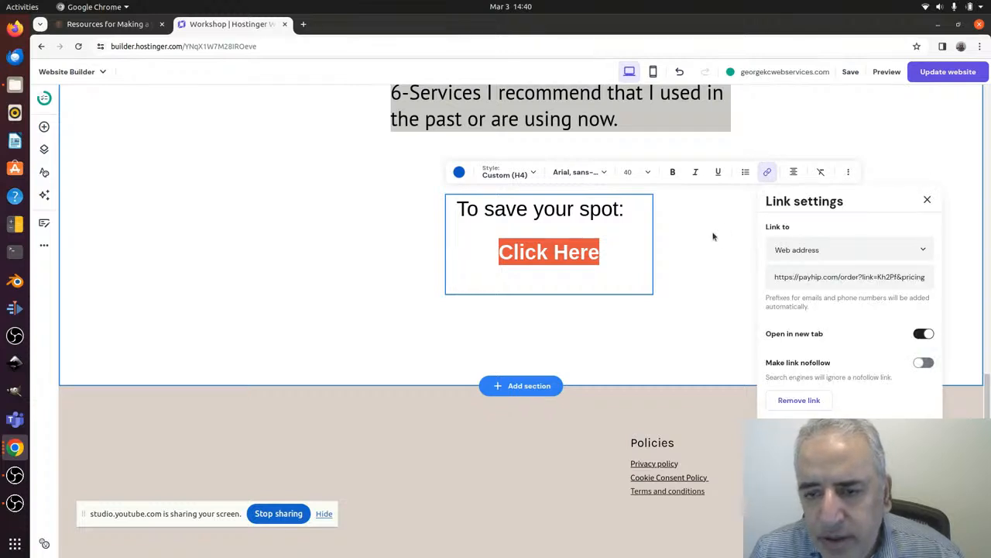
{"action": "left_click", "coordinate": [385, 289]}
{"action": "left_click", "coordinate": [347, 295]}
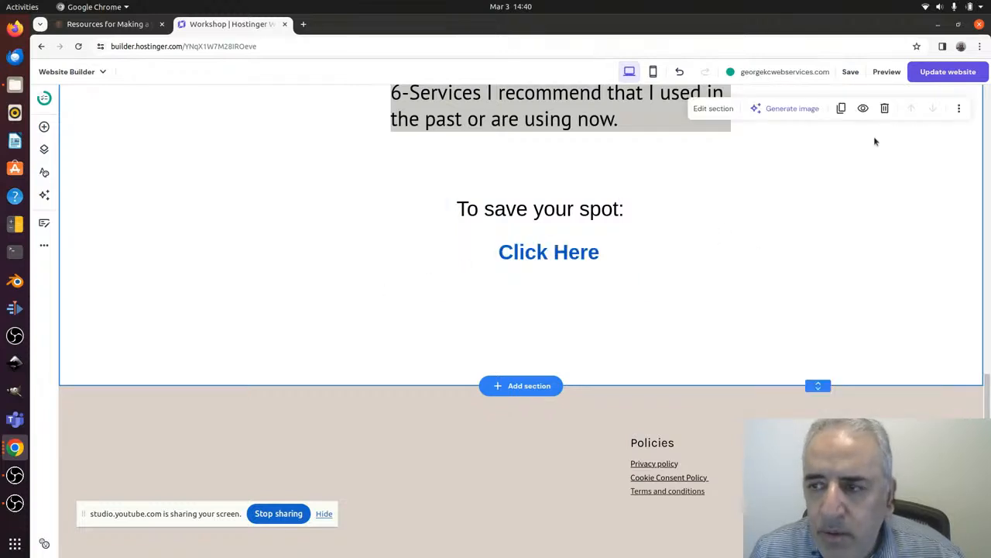
{"action": "left_click", "coordinate": [926, 73]}
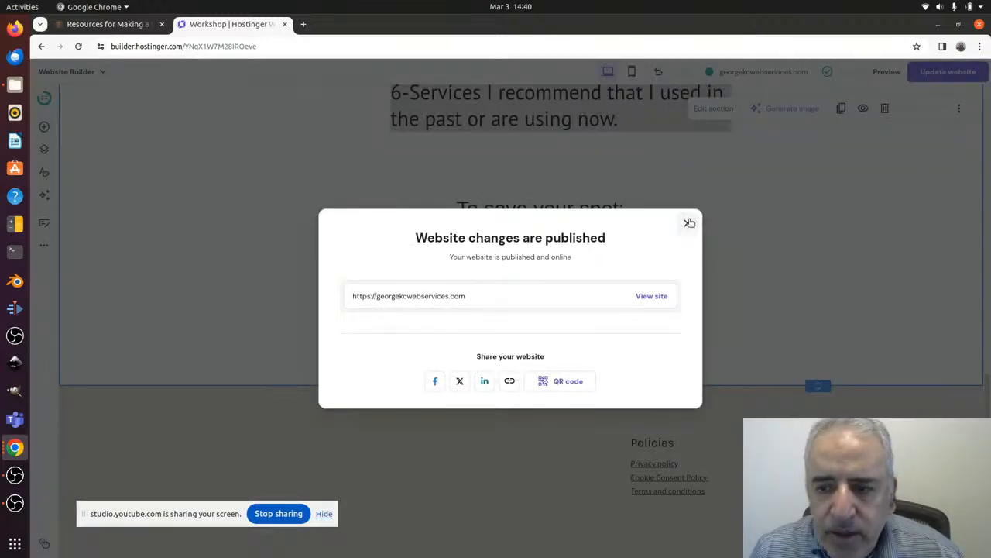
{"action": "left_click", "coordinate": [687, 223]}
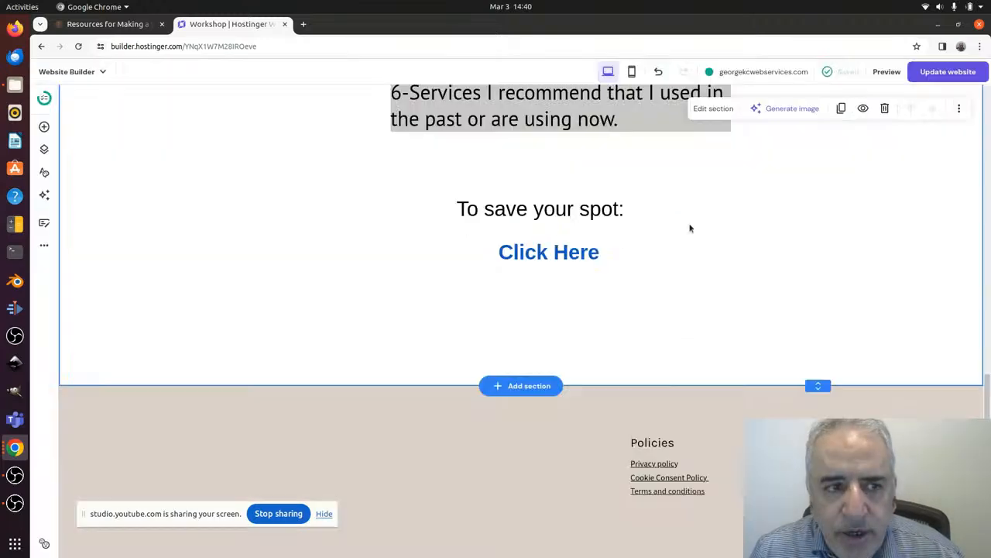
- Preview the Workshop page and scroll through it
{"action": "left_click", "coordinate": [886, 72]}
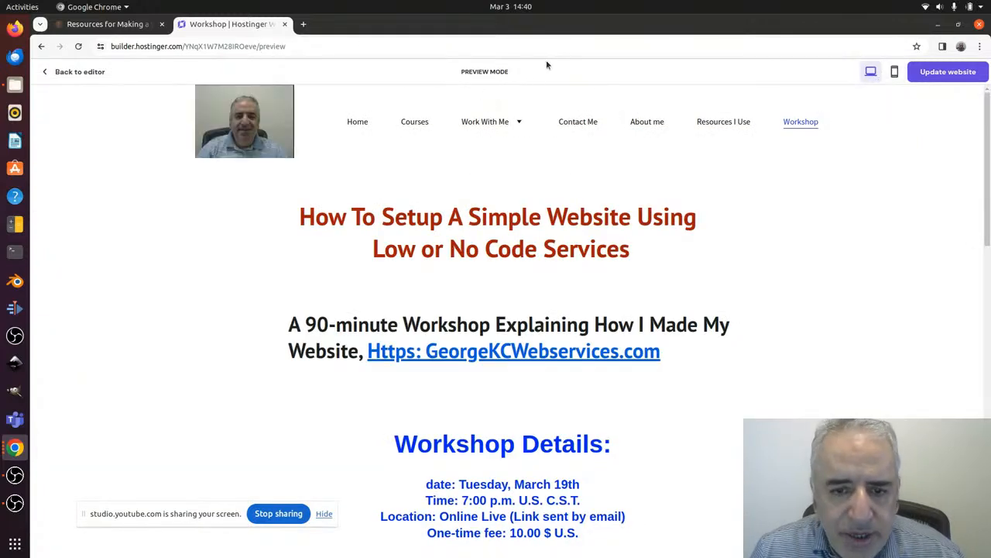
{"action": "scroll", "coordinate": [702, 286], "scroll_direction": "down", "scroll_amount": 5}
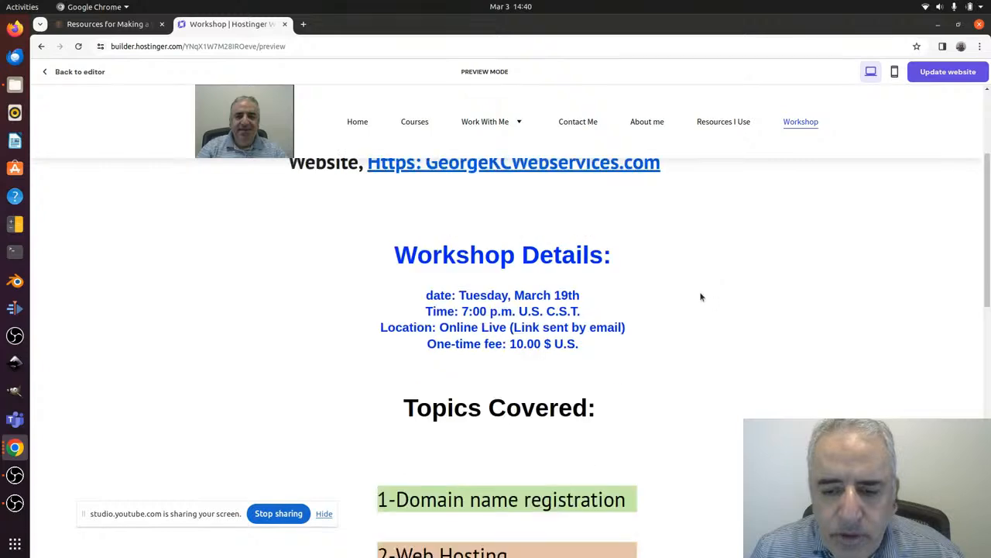
{"action": "scroll", "coordinate": [701, 298], "scroll_direction": "down", "scroll_amount": 20}
{"action": "scroll", "coordinate": [692, 343], "scroll_direction": "up", "scroll_amount": 6}
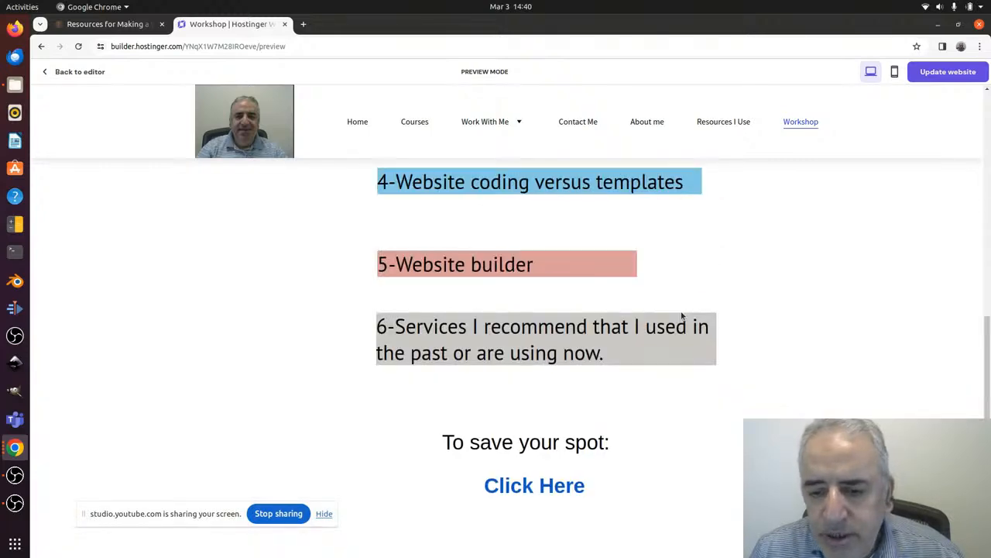
{"action": "scroll", "coordinate": [682, 314], "scroll_direction": "up", "scroll_amount": 10}
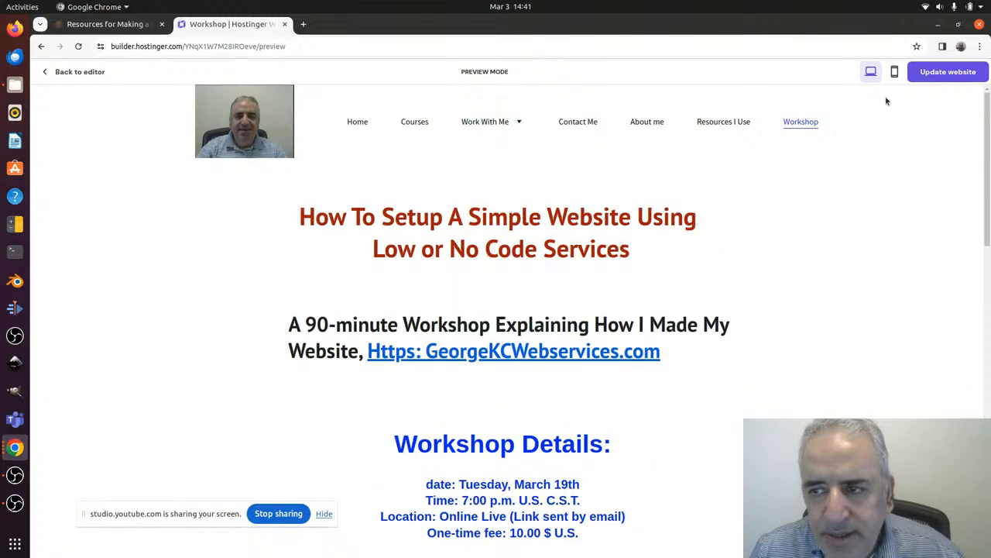
- Check the Workshop preview in mobile layout, opening and closing its navigation menu
{"action": "left_click", "coordinate": [894, 72]}
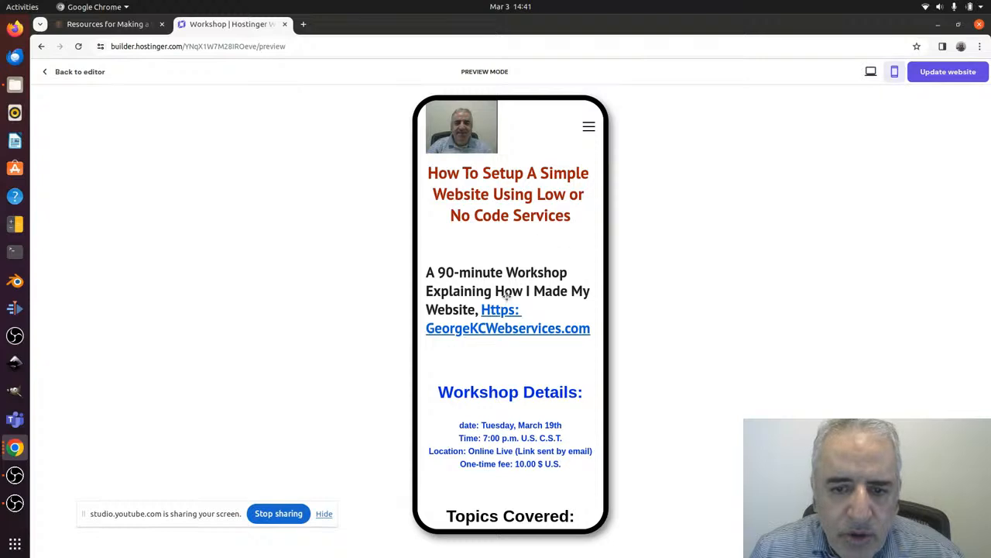
{"action": "scroll", "coordinate": [505, 294], "scroll_direction": "down", "scroll_amount": 15}
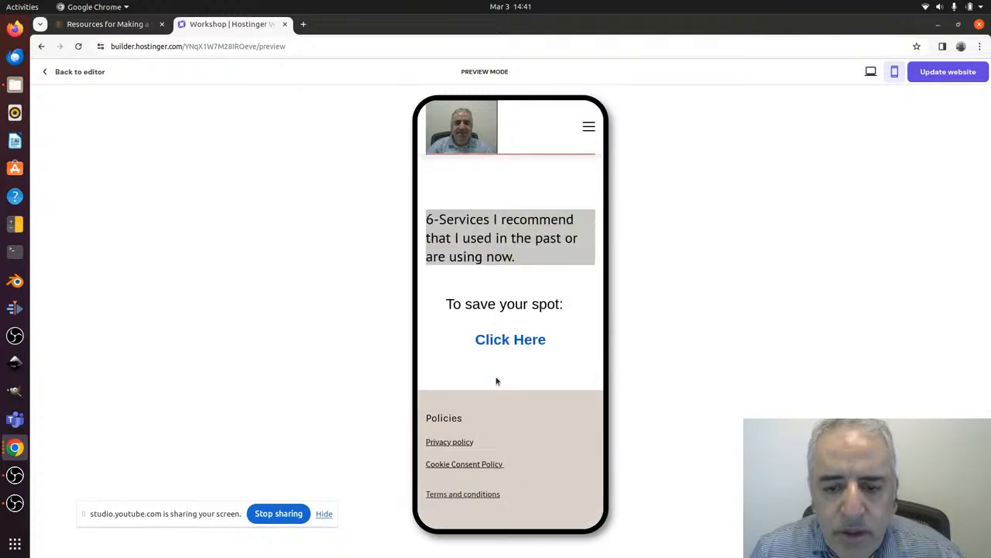
{"action": "scroll", "coordinate": [497, 380], "scroll_direction": "up", "scroll_amount": 15}
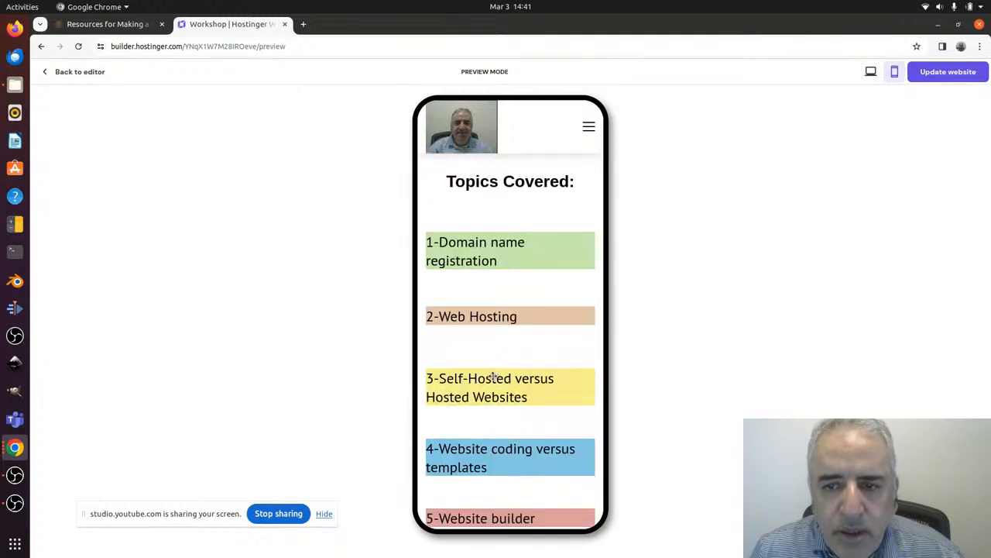
{"action": "left_click", "coordinate": [589, 128]}
{"action": "left_click", "coordinate": [588, 127]}
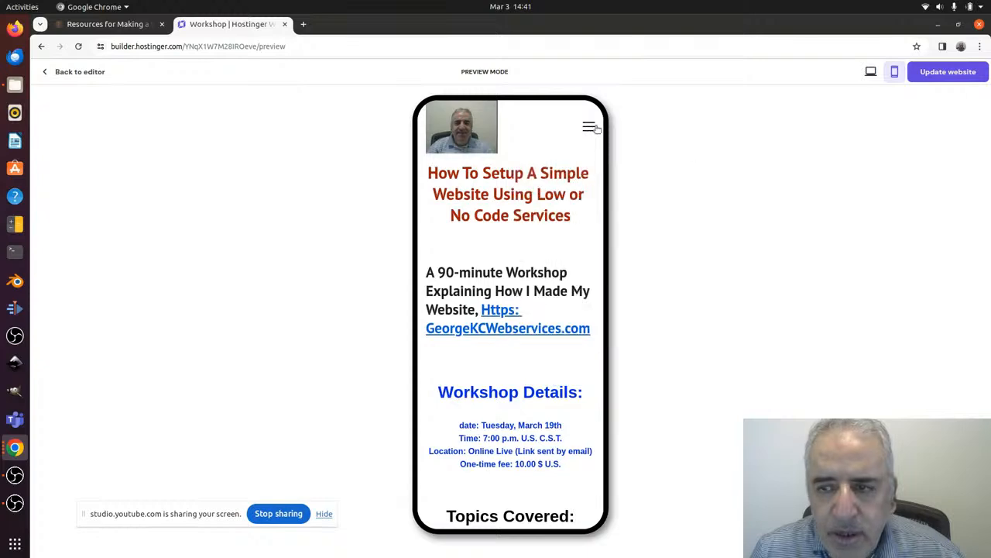
- Switch the preview to desktop layout and scroll down to the 'To save your spot: Click Here' link
{"action": "left_click", "coordinate": [870, 72]}
{"action": "scroll", "coordinate": [764, 371], "scroll_direction": "down", "scroll_amount": 10}
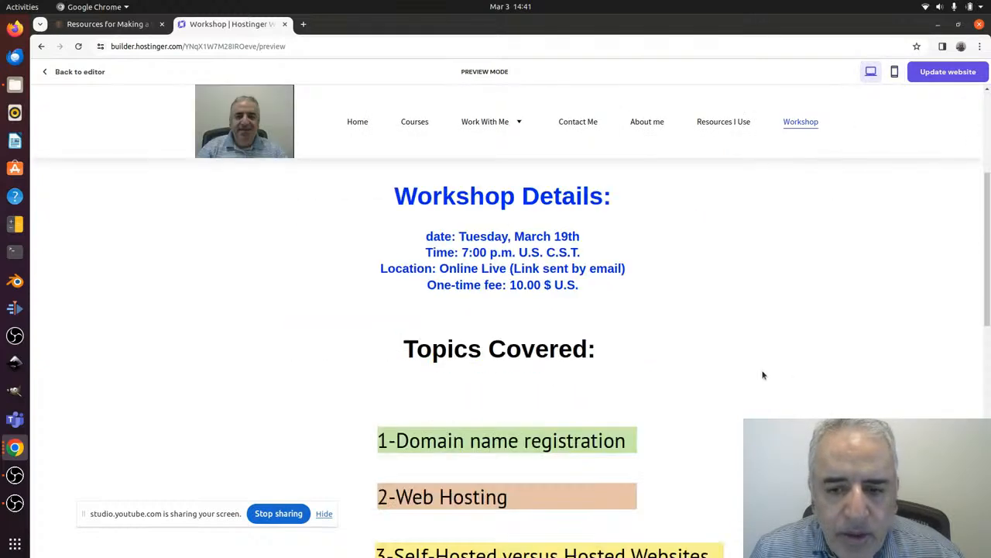
{"action": "scroll", "coordinate": [742, 369], "scroll_direction": "down", "scroll_amount": 3}
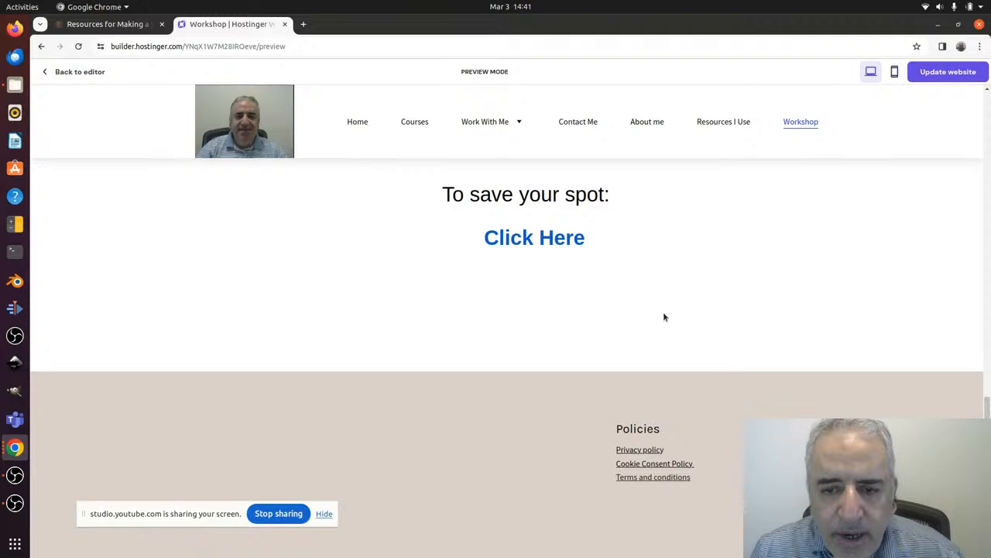
{"action": "left_click", "coordinate": [514, 240]}
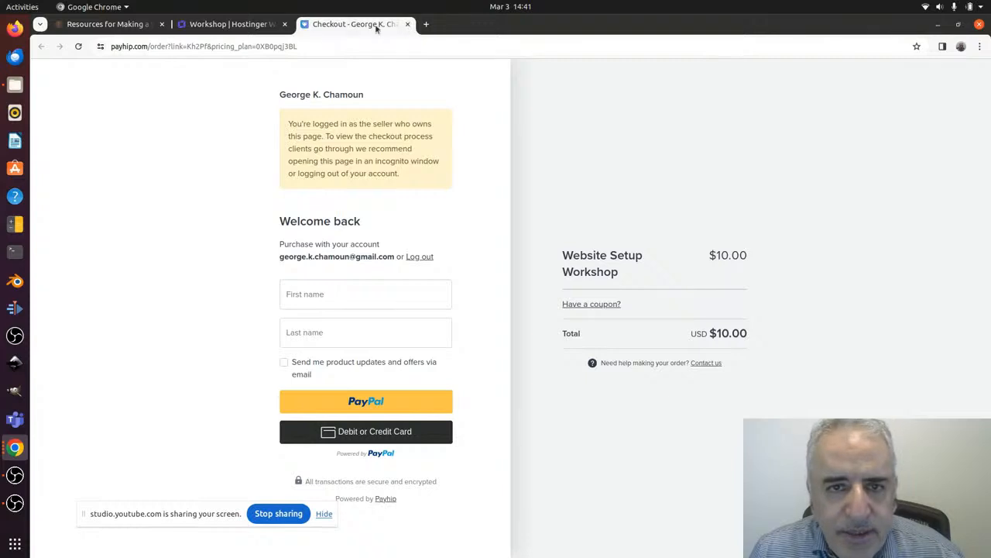
{"action": "left_click", "coordinate": [408, 25]}
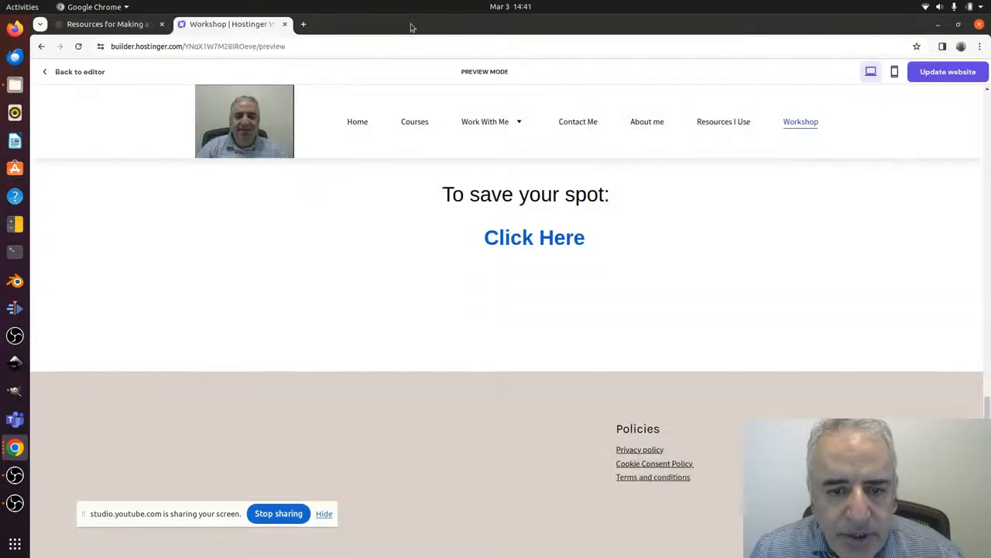
- Scroll the Workshop preview back to the top and go back to the editor
{"action": "scroll", "coordinate": [520, 375], "scroll_direction": "up", "scroll_amount": 3}
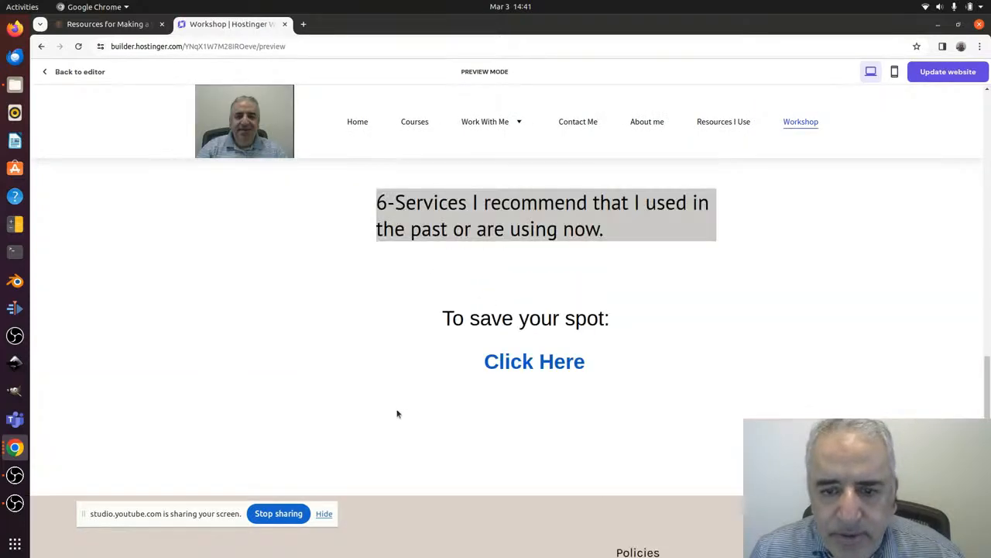
{"action": "scroll", "coordinate": [393, 408], "scroll_direction": "up", "scroll_amount": 3}
{"action": "scroll", "coordinate": [248, 393], "scroll_direction": "up", "scroll_amount": 15}
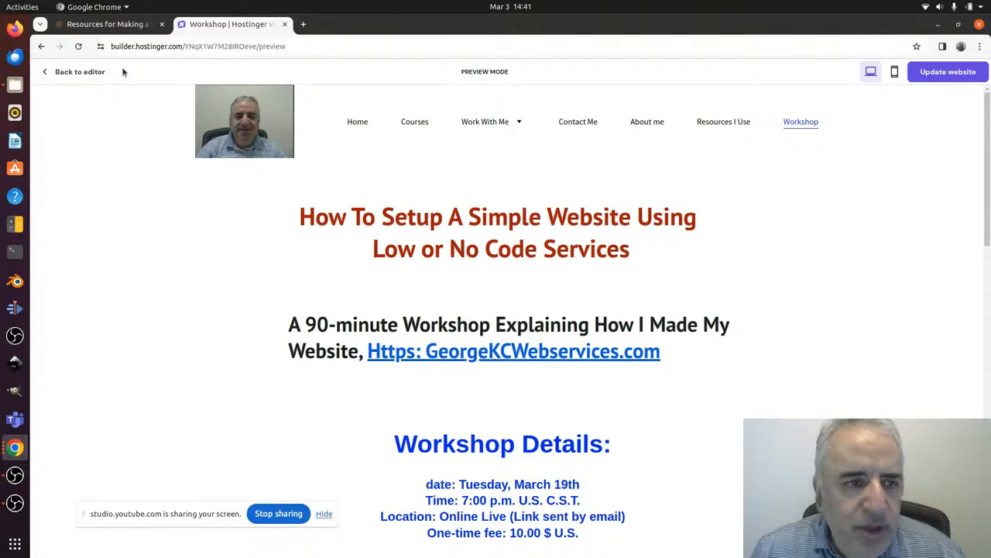
{"action": "left_click", "coordinate": [75, 71]}
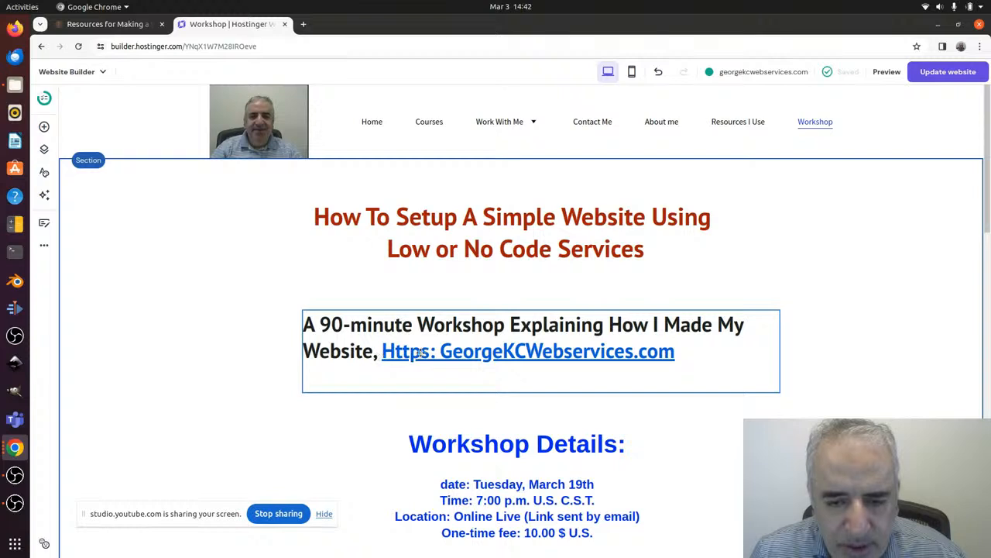
- Delete the website link and trailing comma from the subtitle so it ends with a period
{"action": "left_click", "coordinate": [680, 355]}
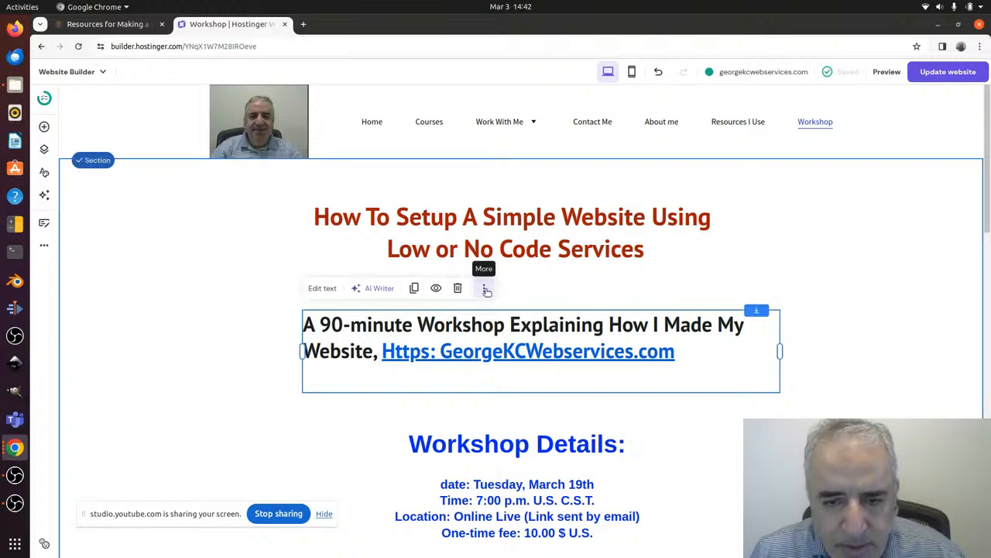
{"action": "left_click", "coordinate": [321, 289]}
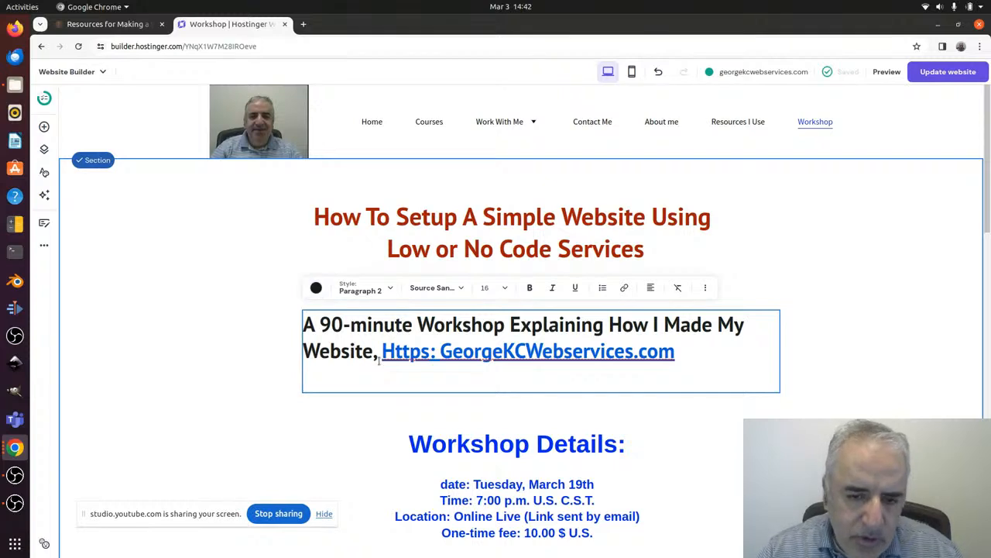
{"action": "left_click_drag", "start_coordinate": [383, 349], "coordinate": [687, 347]}
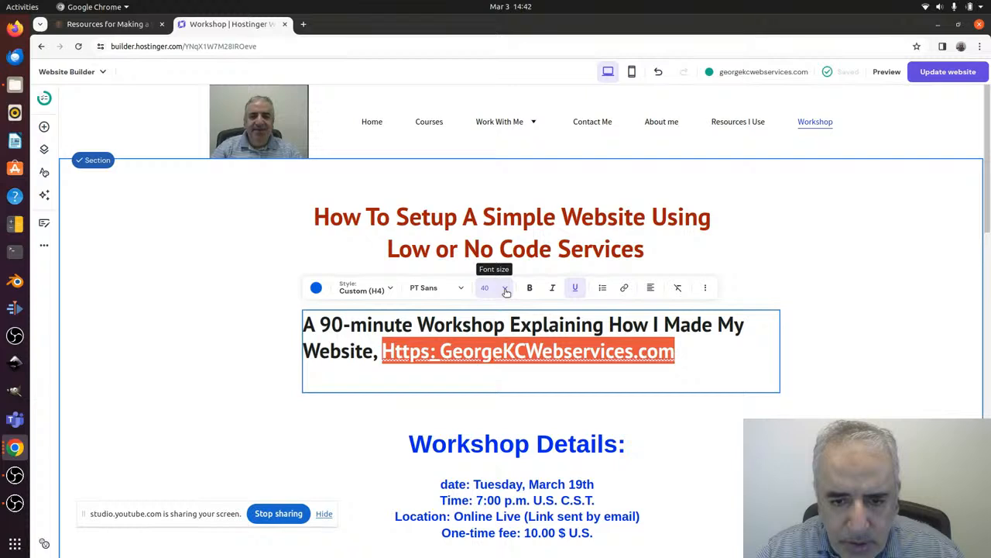
{"action": "key", "text": "BackSpace"}
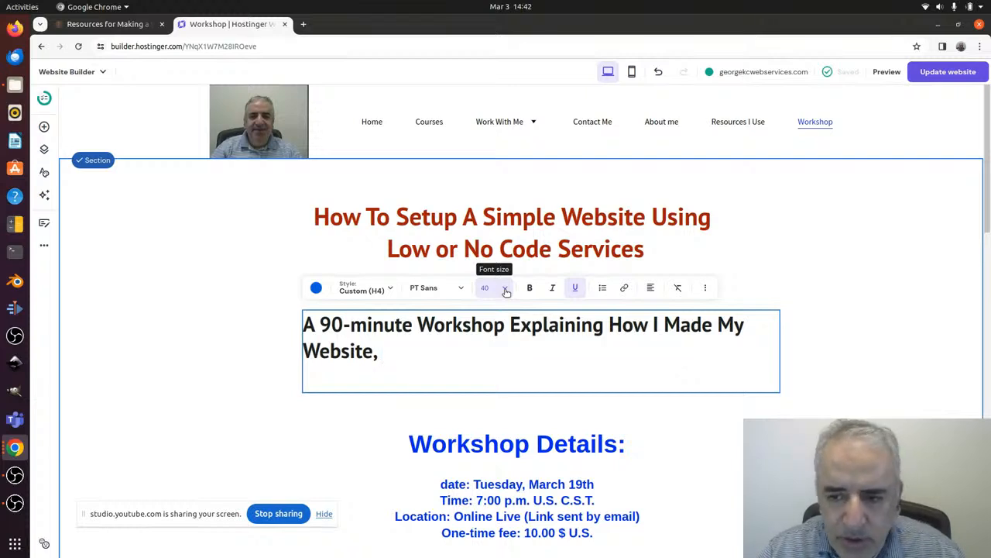
{"action": "key", "text": "BackSpace"}
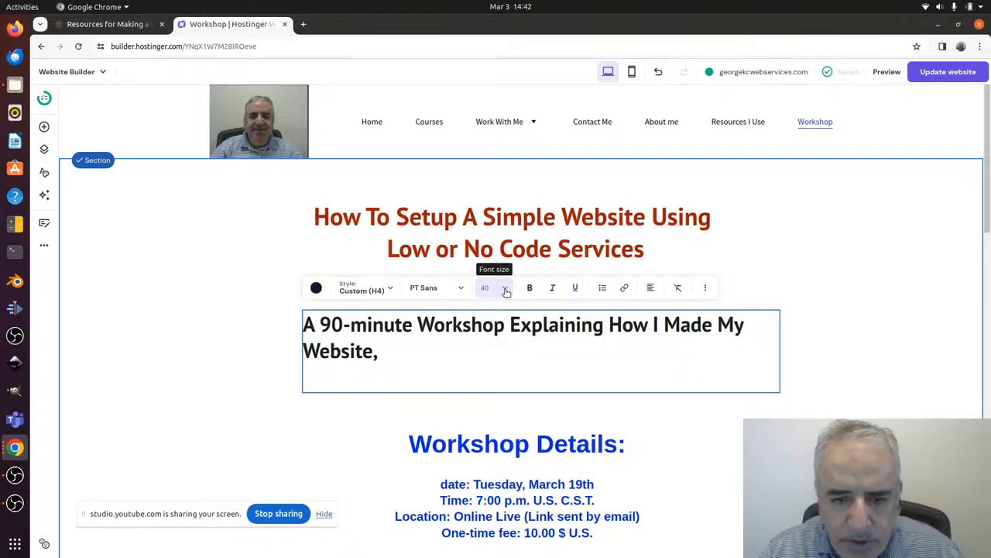
{"action": "key", "text": "BackSpace"}
{"action": "type", "text": "."}
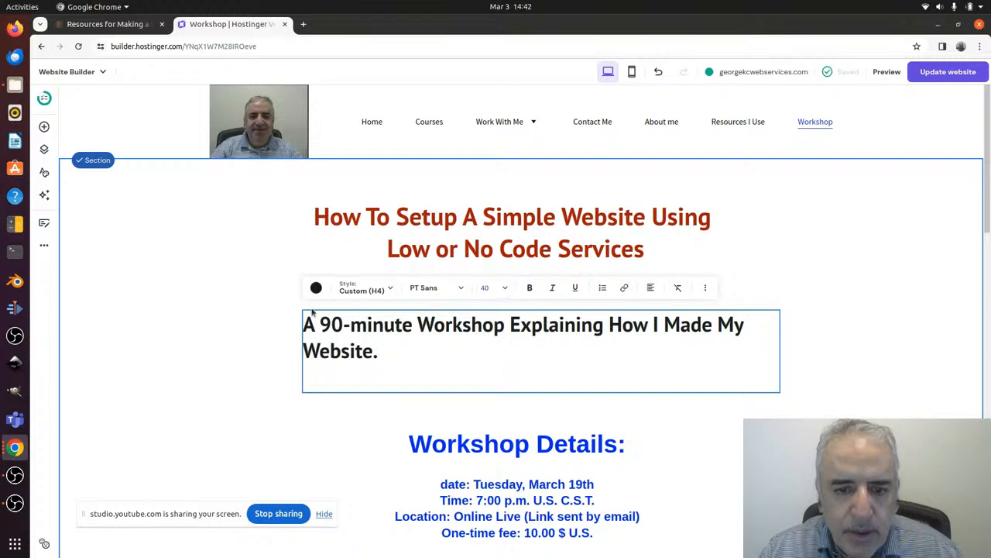
- Center-align the subtitle and break it onto two lines before 'How'
{"action": "left_click_drag", "start_coordinate": [304, 322], "coordinate": [397, 349]}
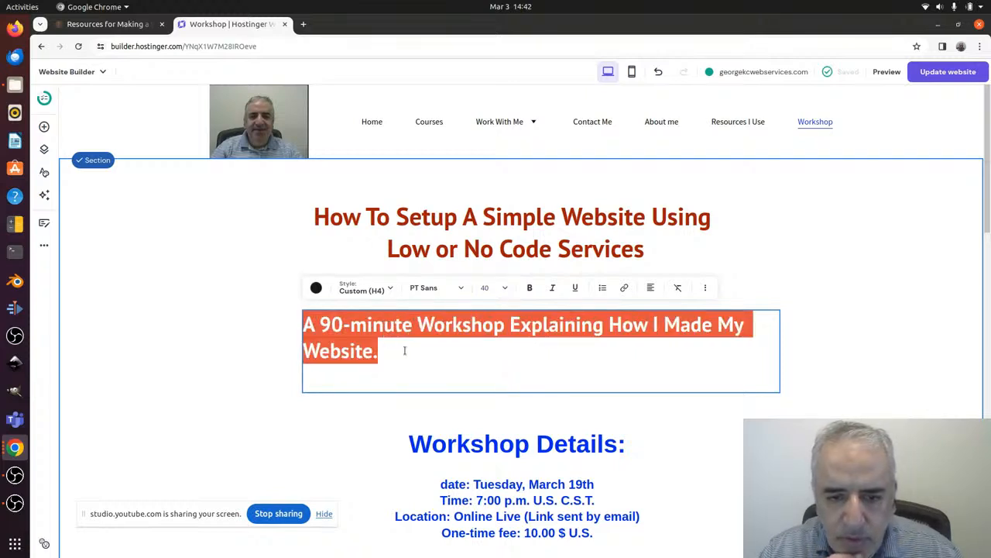
{"action": "left_click", "coordinate": [650, 287]}
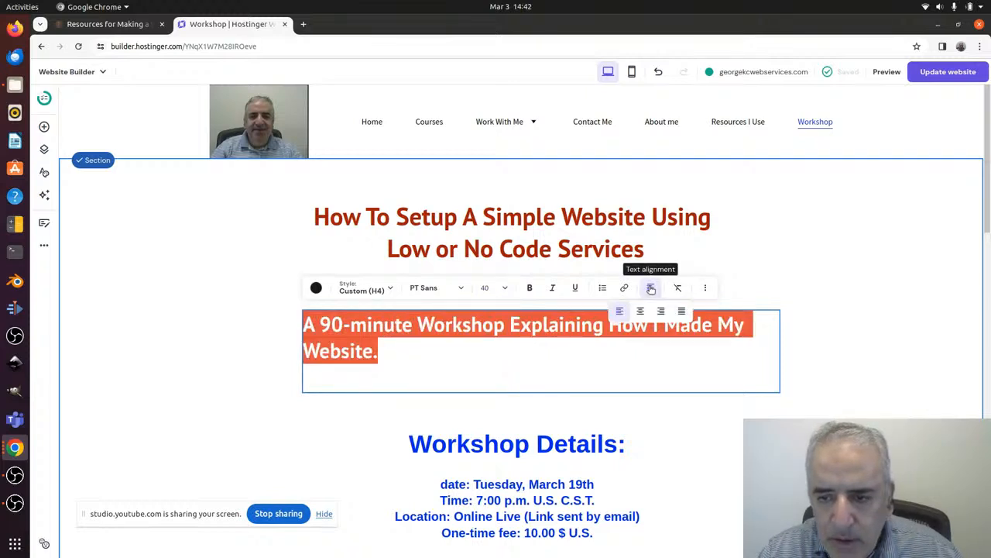
{"action": "left_click", "coordinate": [640, 313]}
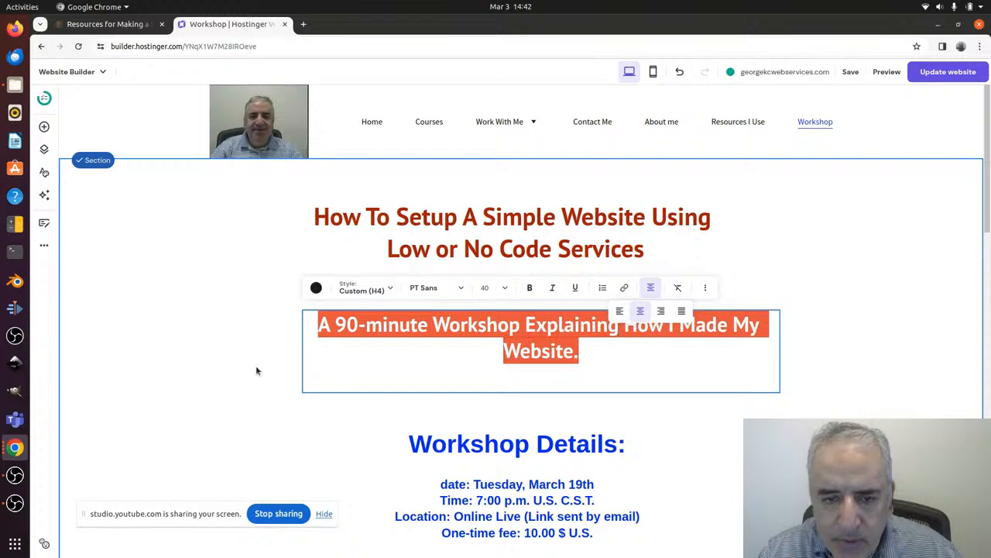
{"action": "left_click", "coordinate": [651, 357]}
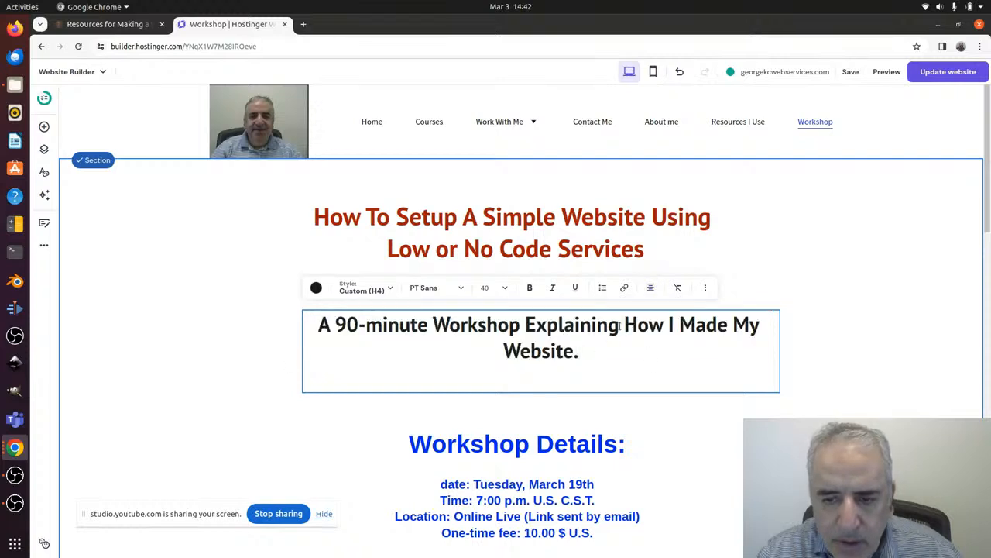
{"action": "key", "text": "Return"}
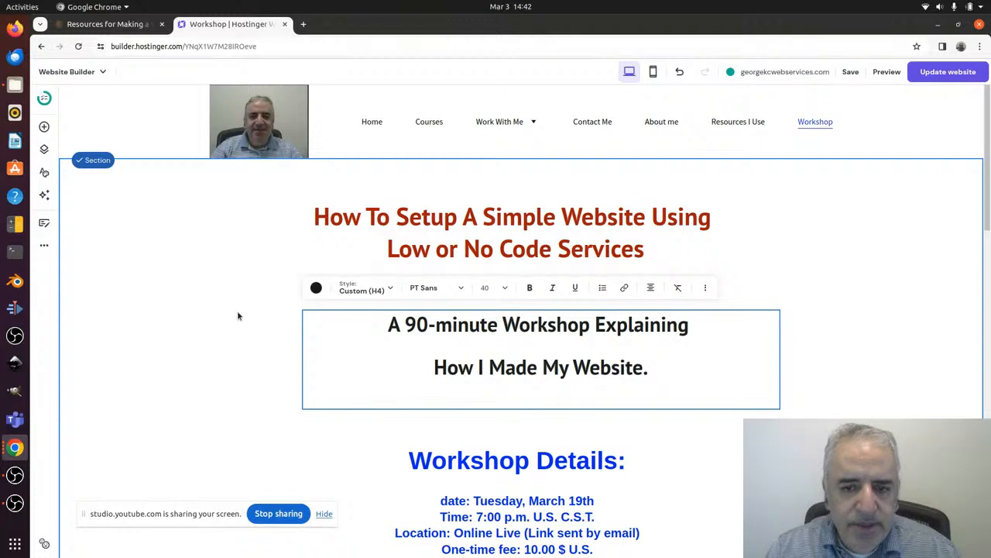
{"action": "scroll", "coordinate": [240, 314], "scroll_direction": "down", "scroll_amount": 2}
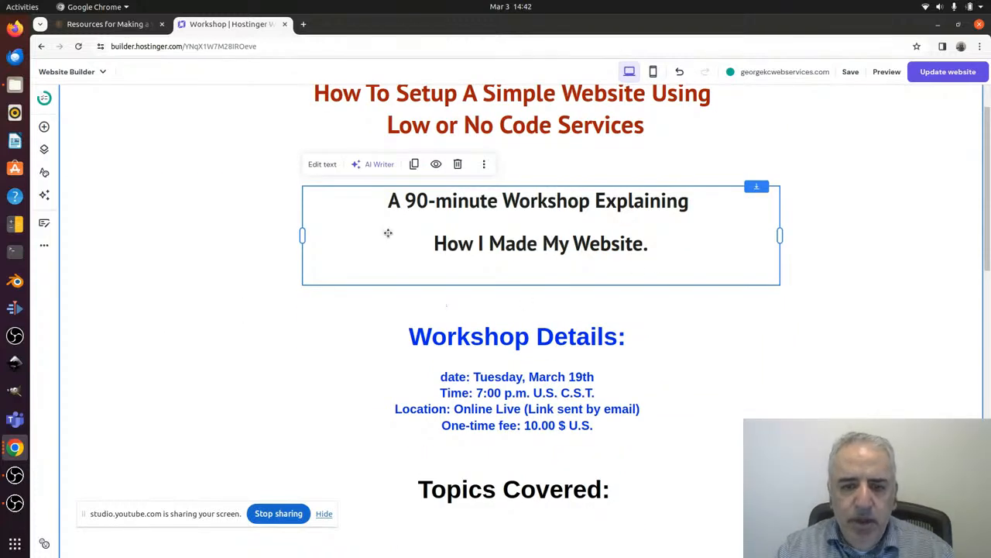
- Publish the subtitle edits, then republish from the mobile layout and review the two-line subtitle
{"action": "left_click", "coordinate": [927, 73]}
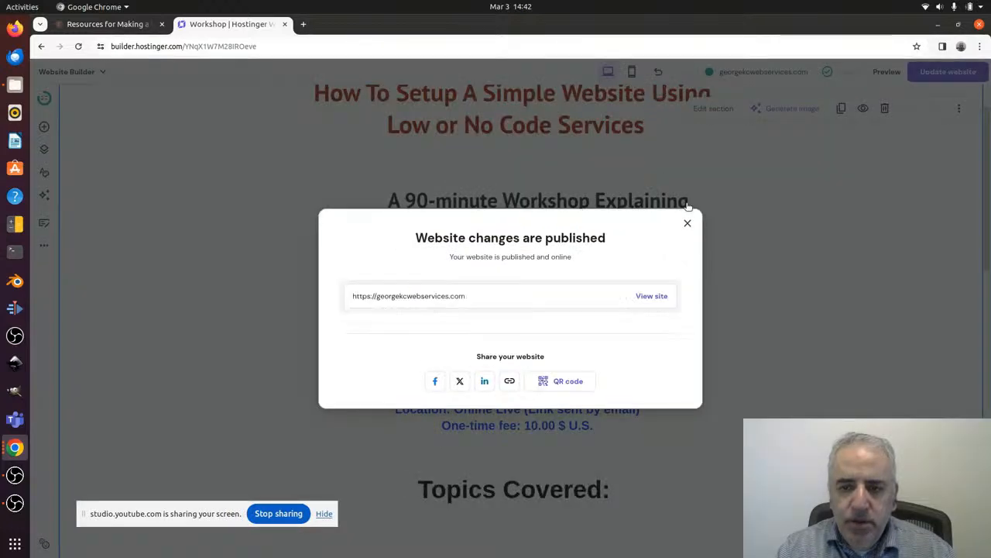
{"action": "left_click", "coordinate": [687, 223]}
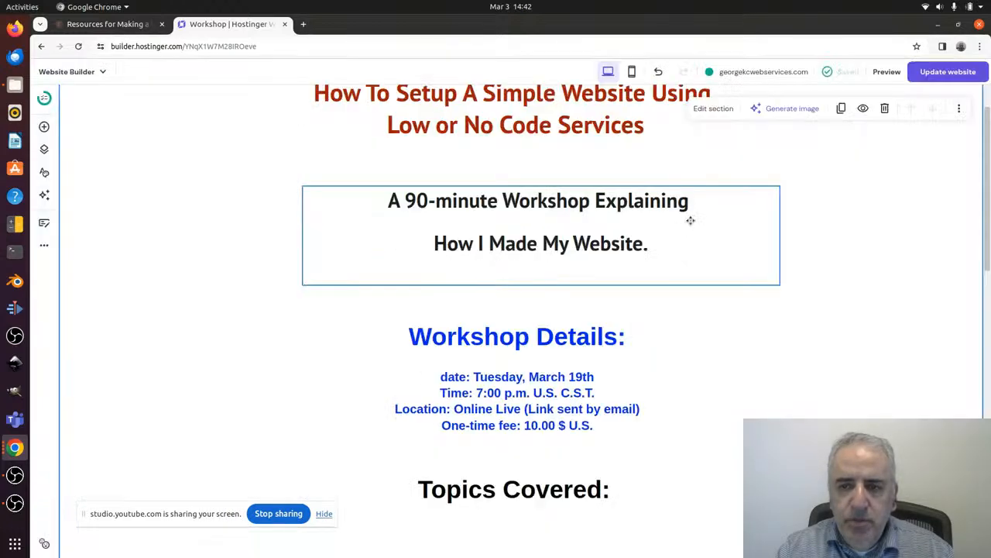
{"action": "left_click", "coordinate": [632, 72]}
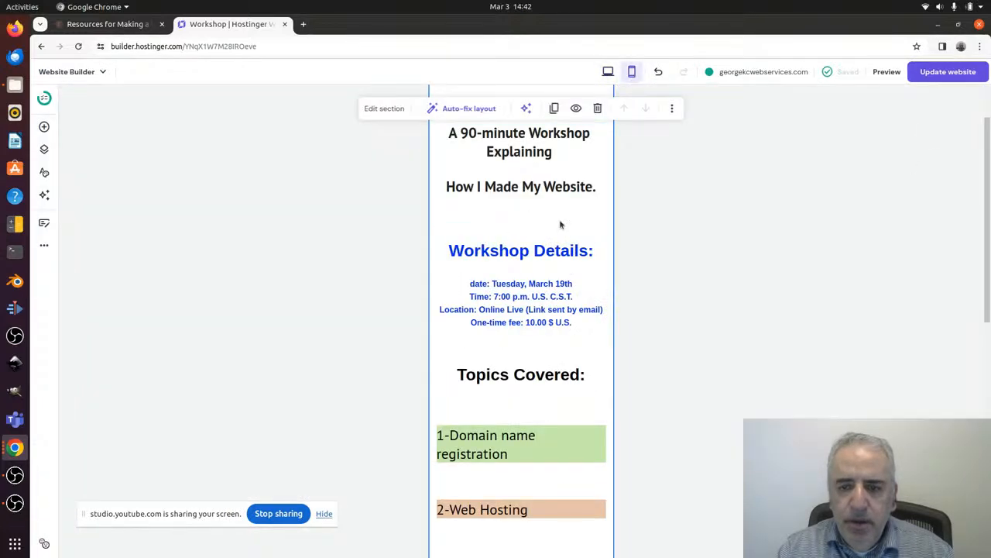
{"action": "left_click", "coordinate": [926, 71]}
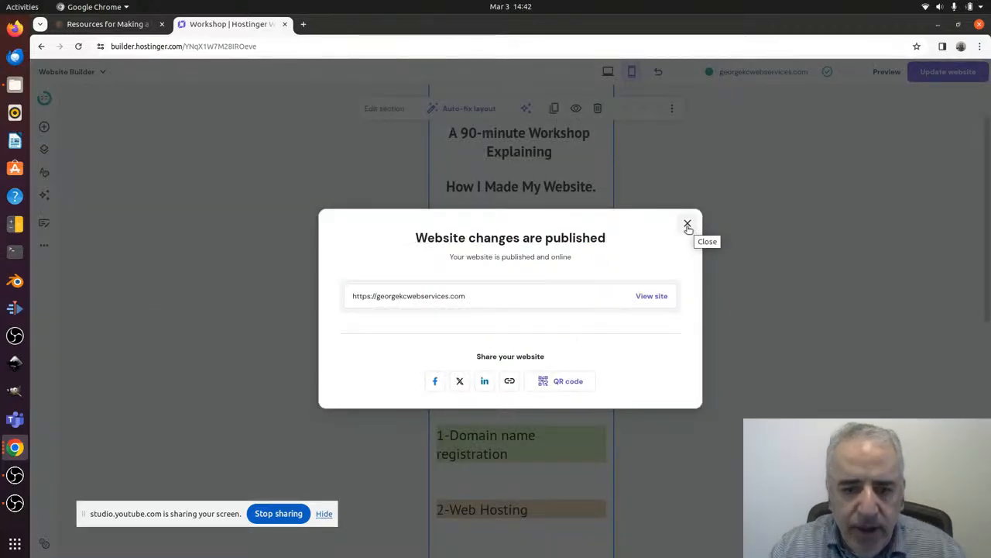
{"action": "left_click", "coordinate": [687, 225]}
{"action": "scroll", "coordinate": [355, 320], "scroll_direction": "up", "scroll_amount": 2}
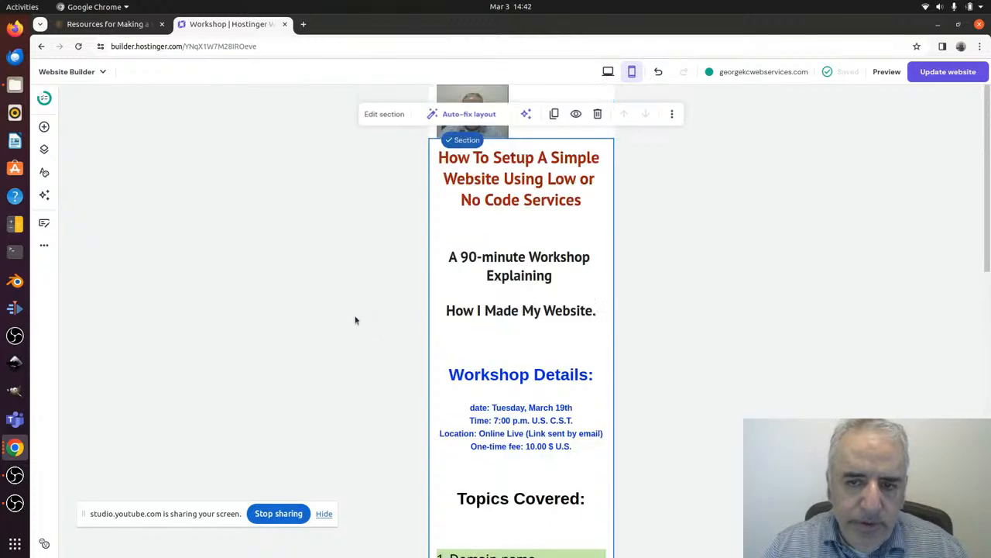
{"action": "scroll", "coordinate": [410, 333], "scroll_direction": "down", "scroll_amount": 10}
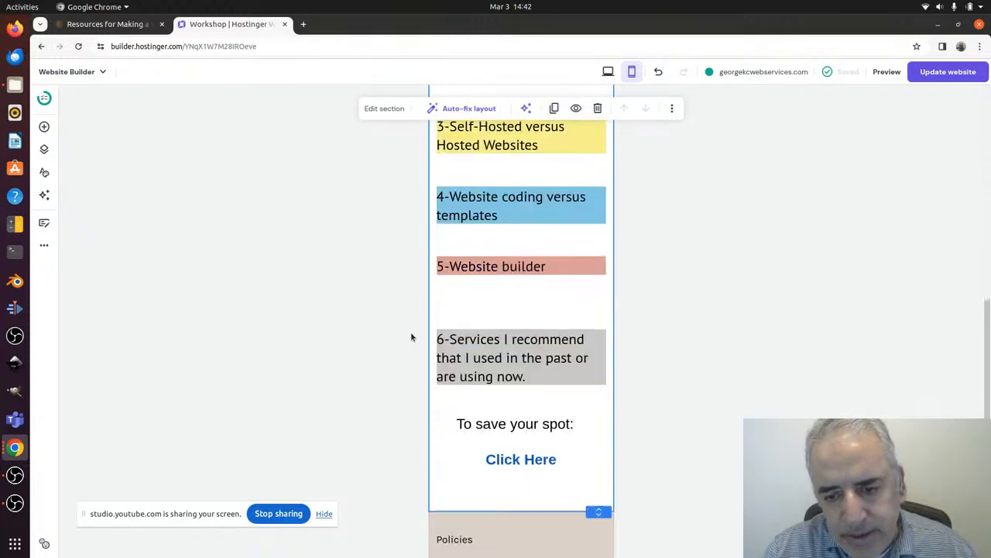
{"action": "scroll", "coordinate": [410, 331], "scroll_direction": "up", "scroll_amount": 12}
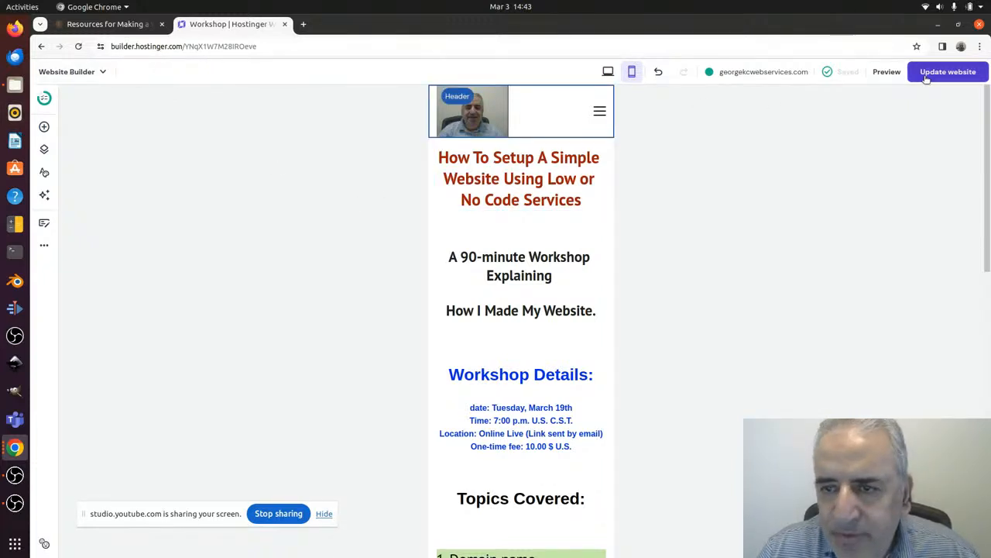
- Return the editor to desktop layout and bring up the Pages and navigation list
{"action": "left_click", "coordinate": [608, 72]}
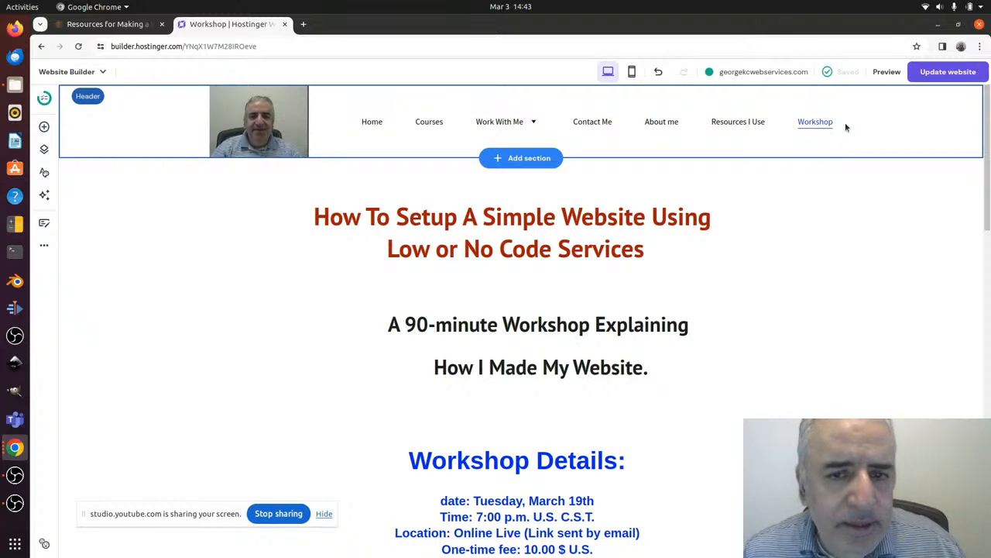
{"action": "mouse_move", "coordinate": [506, 122]}
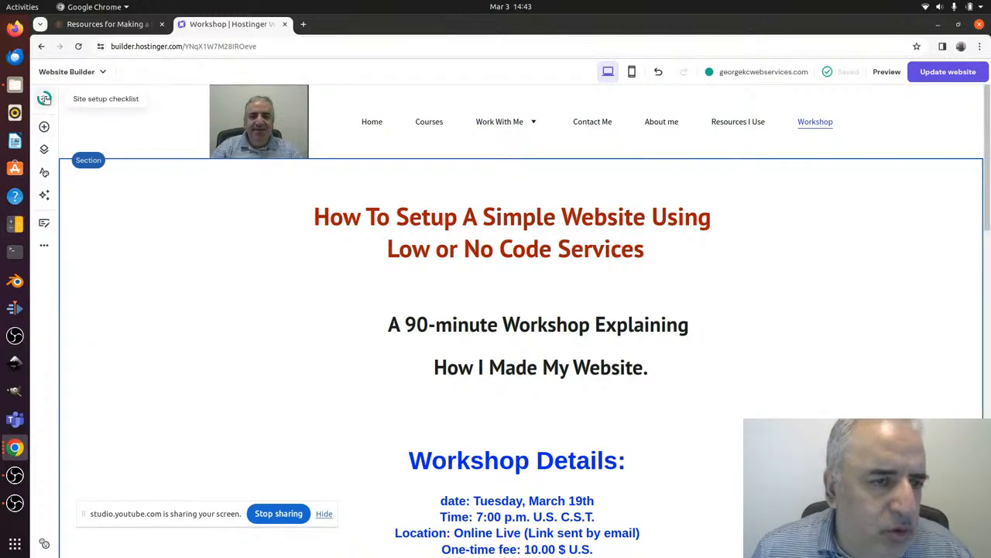
{"action": "left_click", "coordinate": [45, 151]}
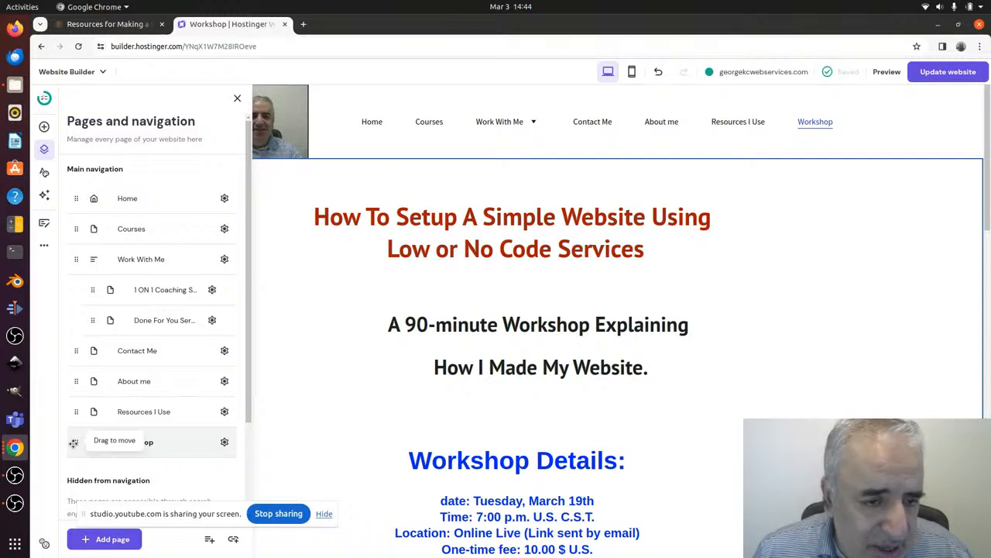
- Move Workshop under Work With Me, above 1 ON 1 Coaching Session, then publish the site
{"action": "left_click_drag", "start_coordinate": [73, 442], "coordinate": [91, 341]}
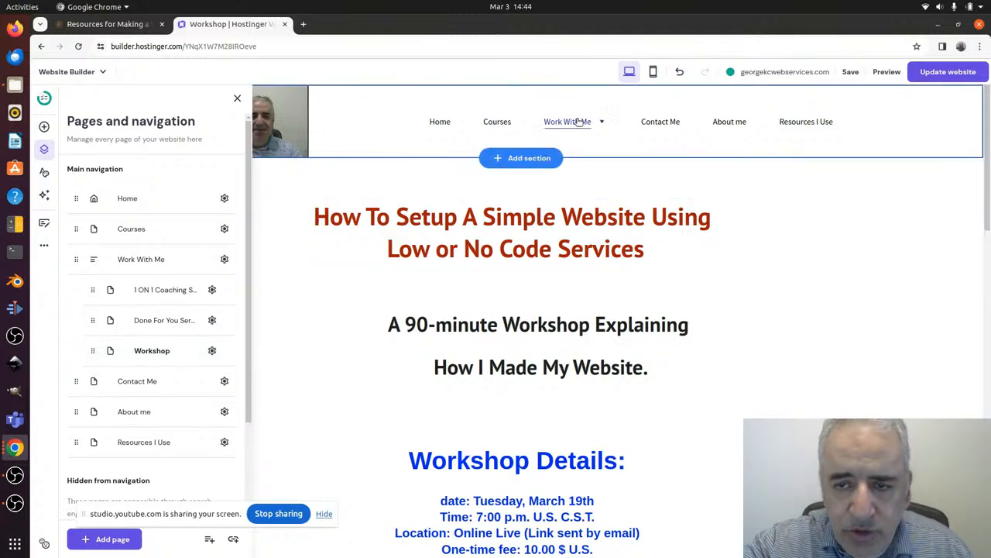
{"action": "mouse_move", "coordinate": [571, 126]}
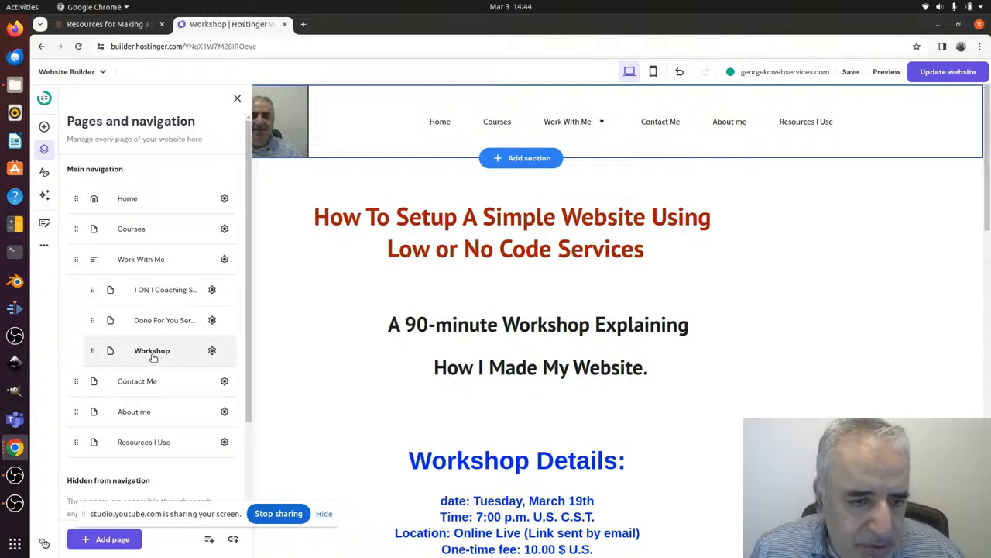
{"action": "left_click_drag", "start_coordinate": [152, 356], "coordinate": [155, 280]}
{"action": "left_click", "coordinate": [91, 352]}
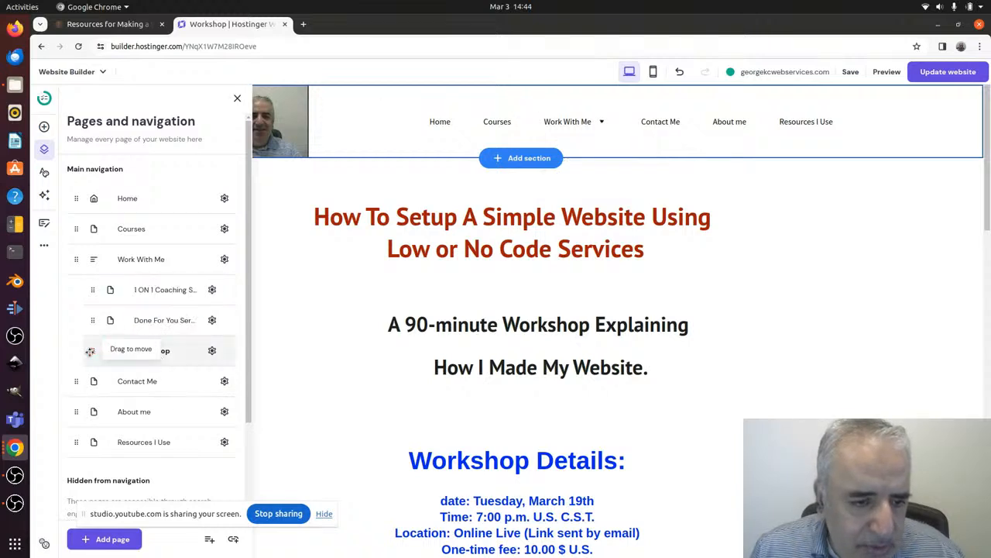
{"action": "left_click_drag", "start_coordinate": [90, 352], "coordinate": [93, 289]}
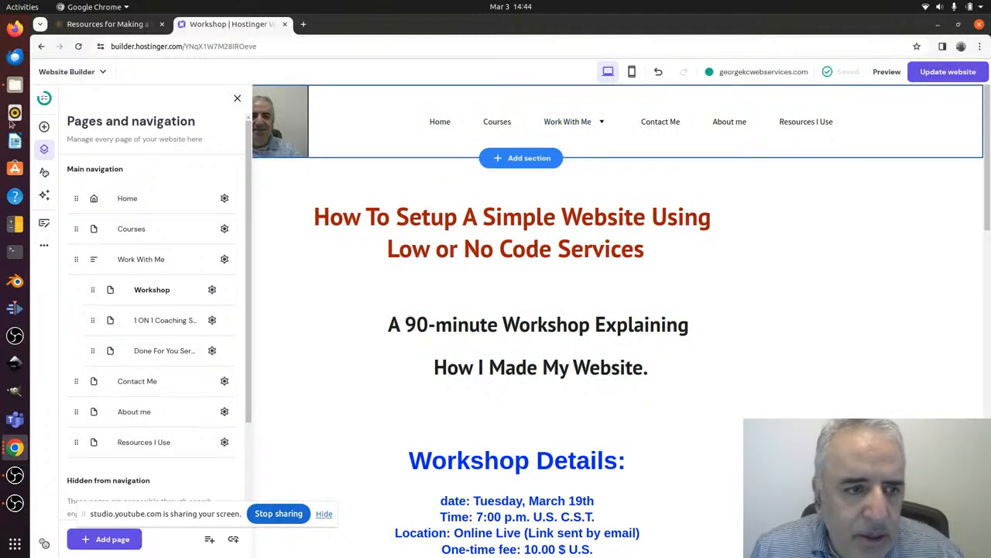
{"action": "left_click", "coordinate": [237, 99]}
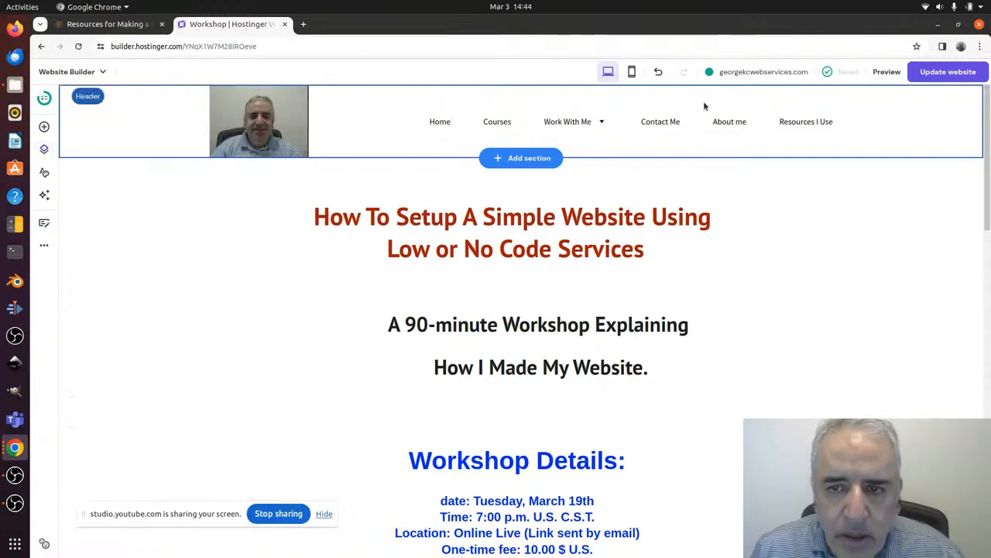
{"action": "left_click", "coordinate": [939, 74]}
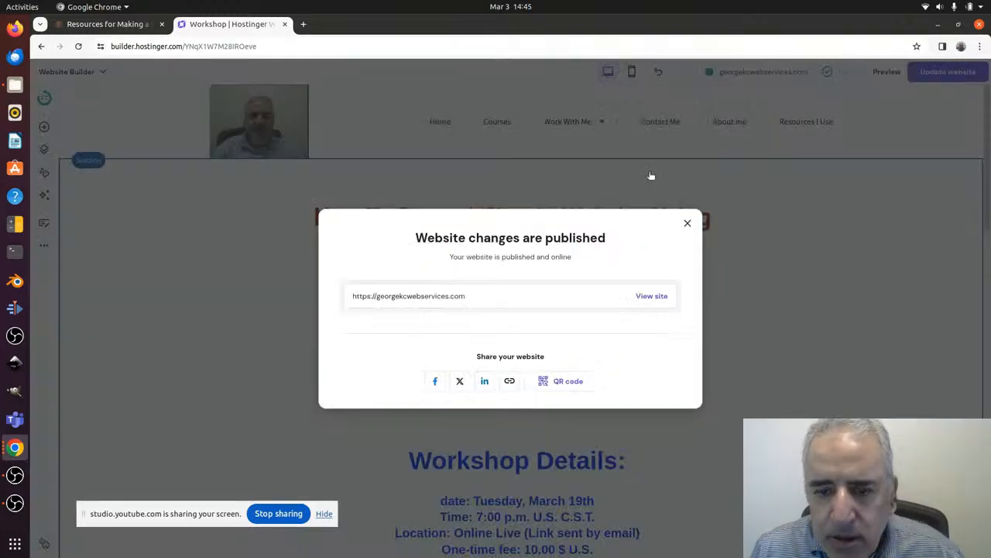
- Dismiss the published confirmation and republish the site from the mobile layout
{"action": "left_click", "coordinate": [687, 224]}
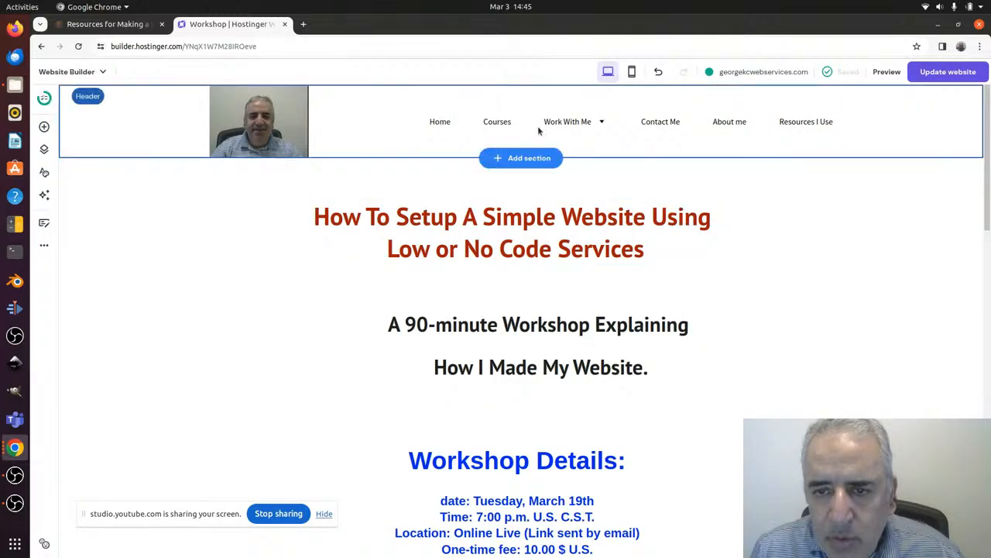
{"action": "left_click", "coordinate": [632, 72]}
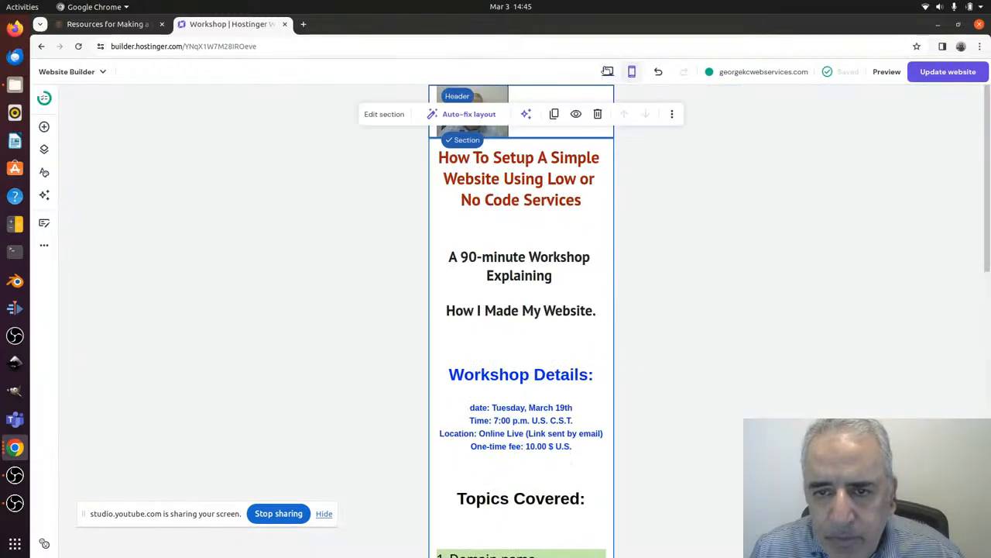
{"action": "left_click", "coordinate": [938, 74]}
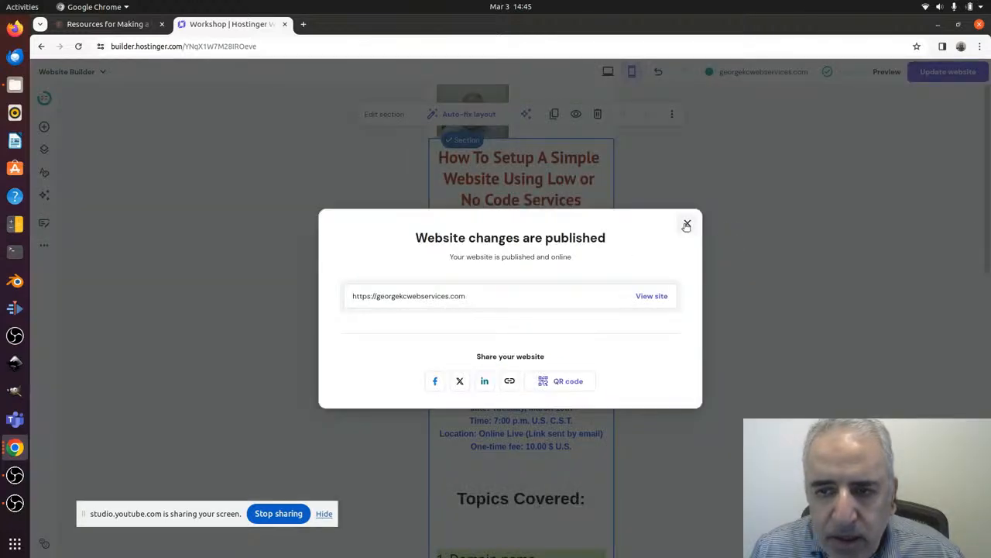
{"action": "left_click", "coordinate": [686, 224]}
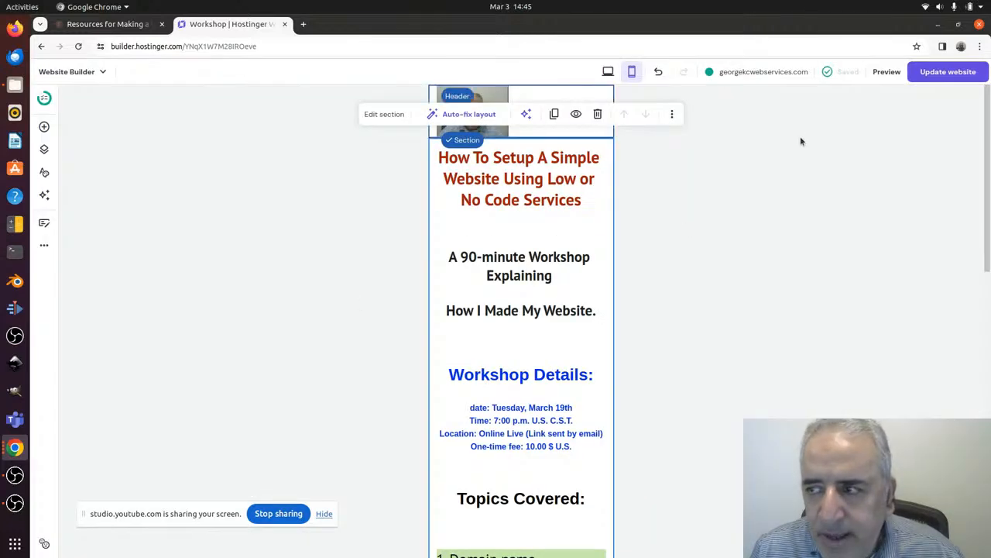
- Preview the Workshop page in mobile layout, then switch the preview to desktop
{"action": "left_click", "coordinate": [884, 70]}
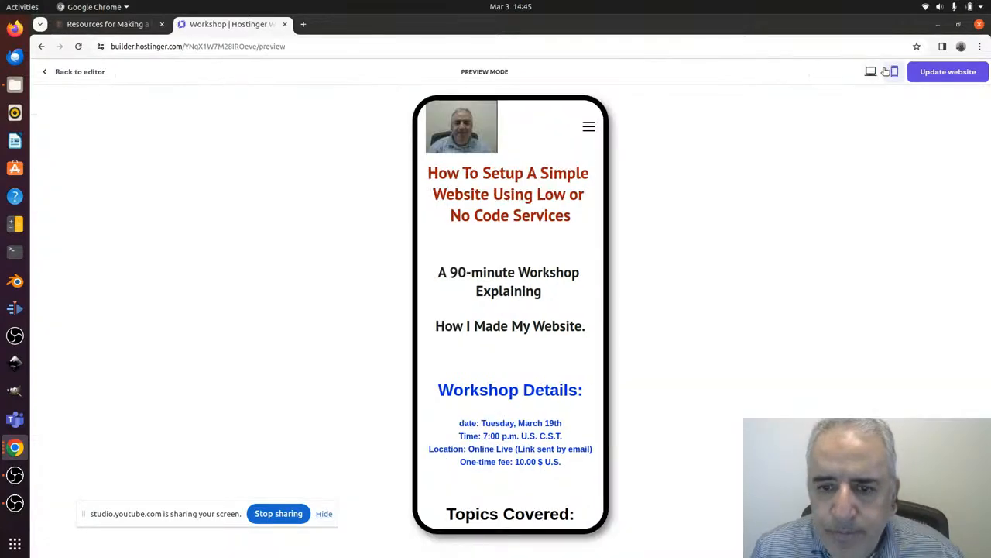
{"action": "scroll", "coordinate": [488, 349], "scroll_direction": "down", "scroll_amount": 10}
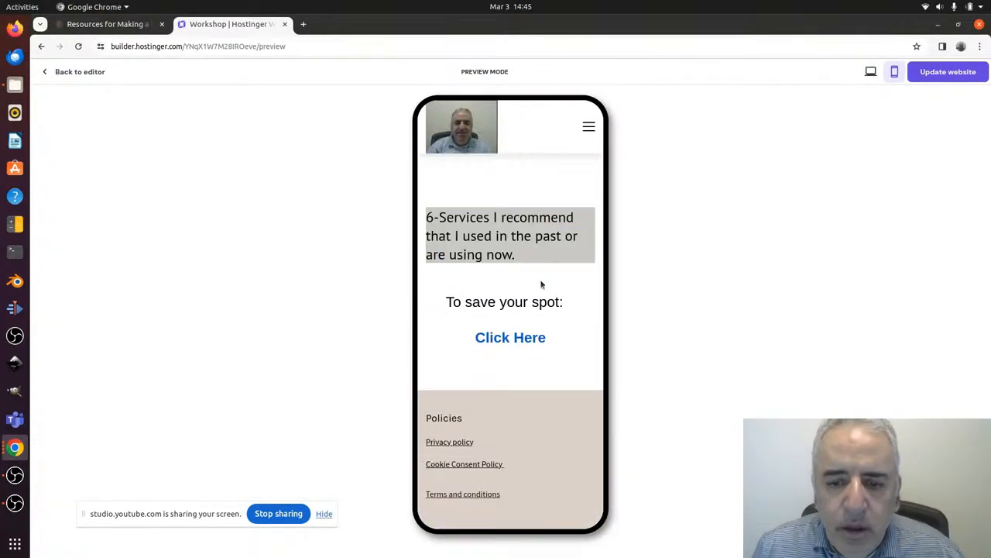
{"action": "scroll", "coordinate": [550, 263], "scroll_direction": "up", "scroll_amount": 10}
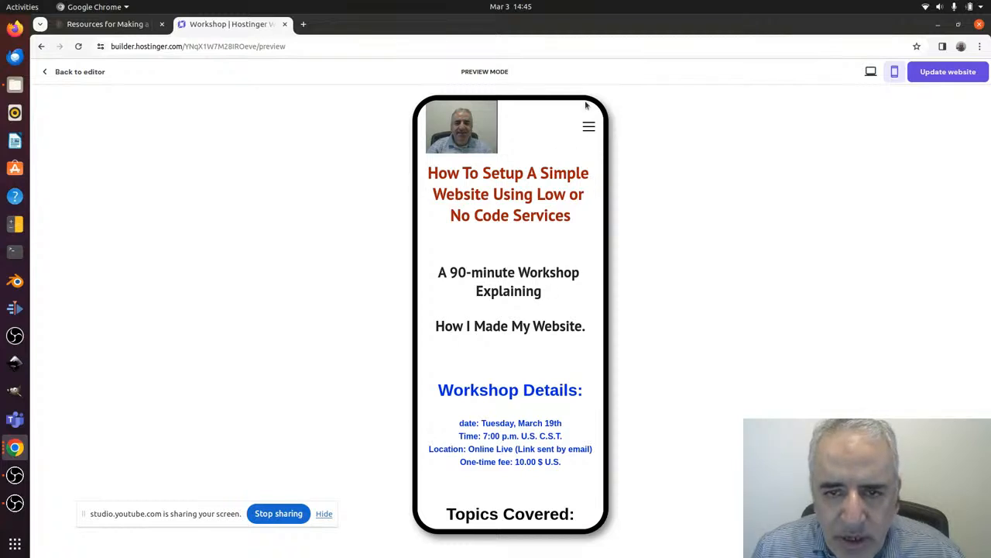
{"action": "left_click", "coordinate": [870, 71]}
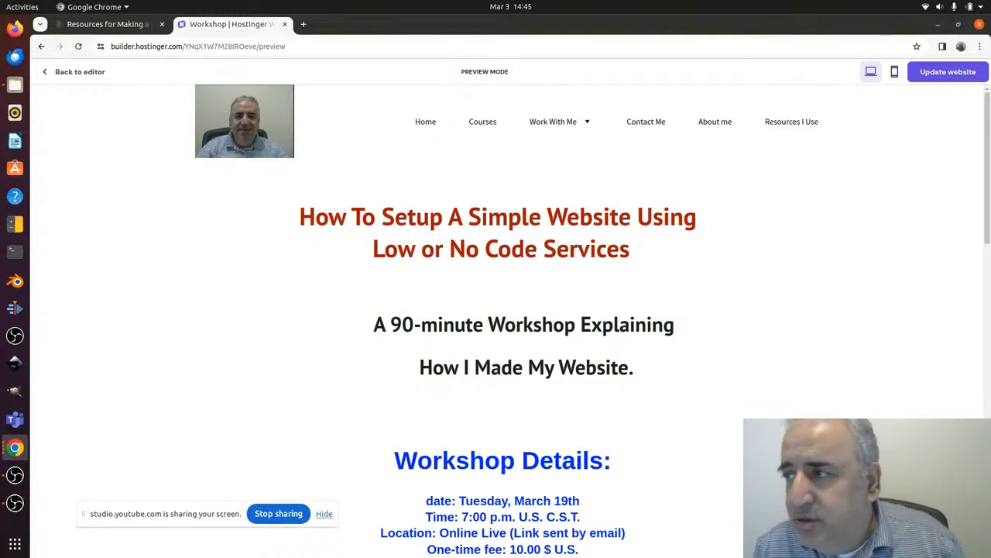
- Maximize the live-site Chrome window over the preview and reload the live Workshop page
{"action": "left_click_drag", "start_coordinate": [990, 217], "coordinate": [388, 96]}
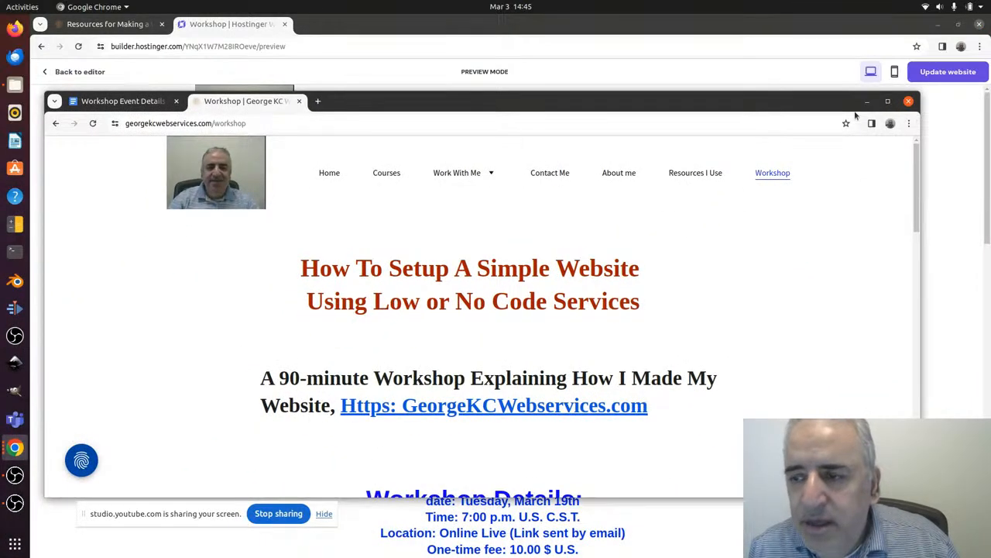
{"action": "left_click", "coordinate": [887, 102]}
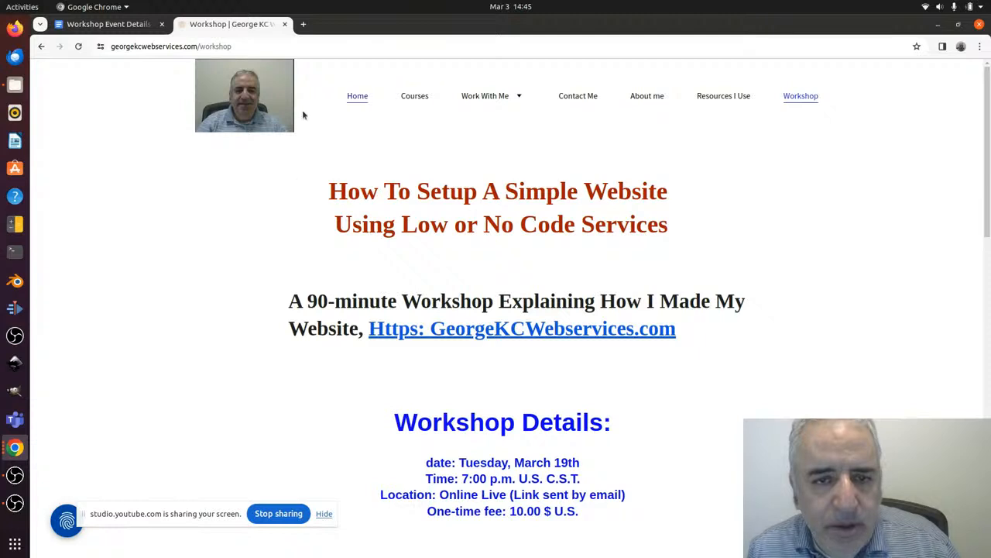
{"action": "right_click", "coordinate": [88, 41]}
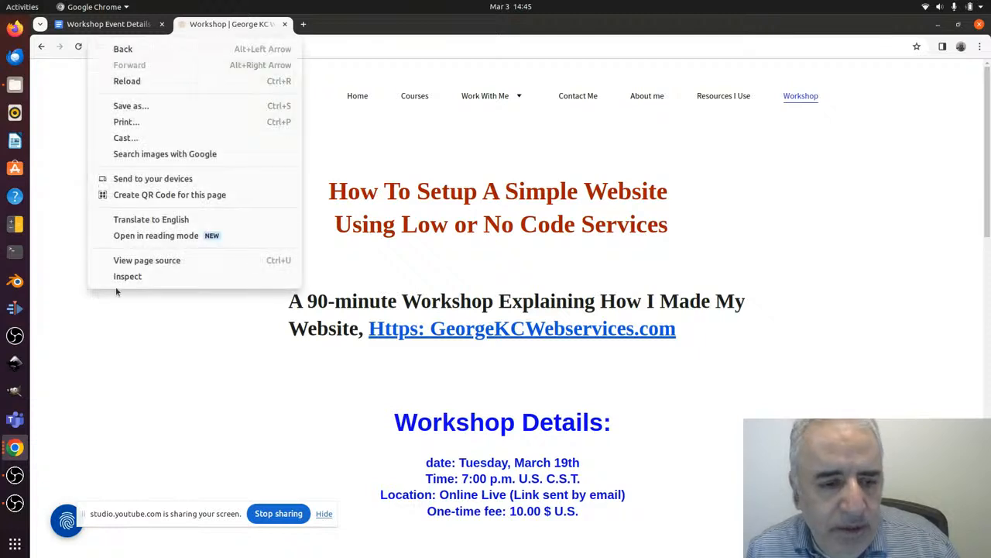
{"action": "left_click", "coordinate": [117, 82]}
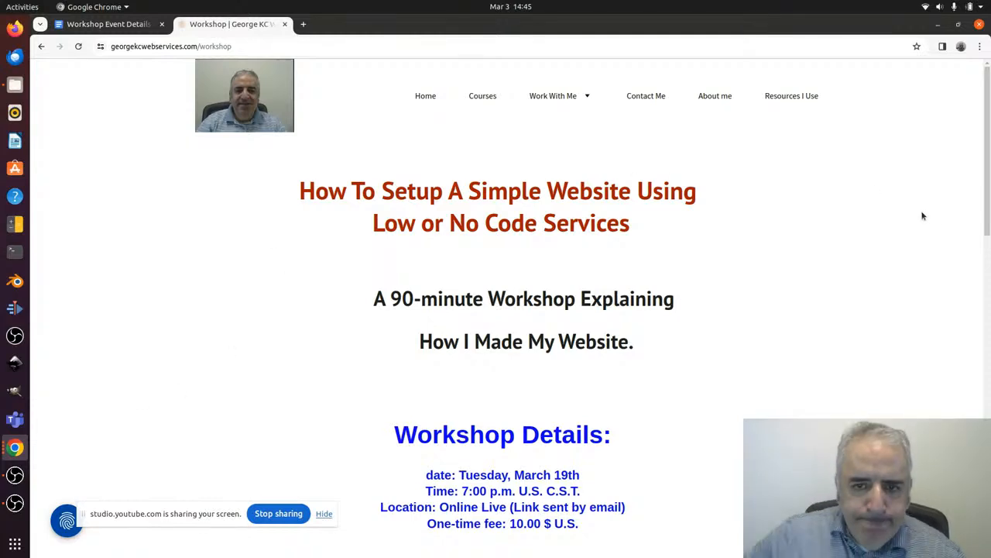
{"action": "scroll", "coordinate": [863, 341], "scroll_direction": "down", "scroll_amount": 4}
{"action": "scroll", "coordinate": [852, 310], "scroll_direction": "up", "scroll_amount": 4}
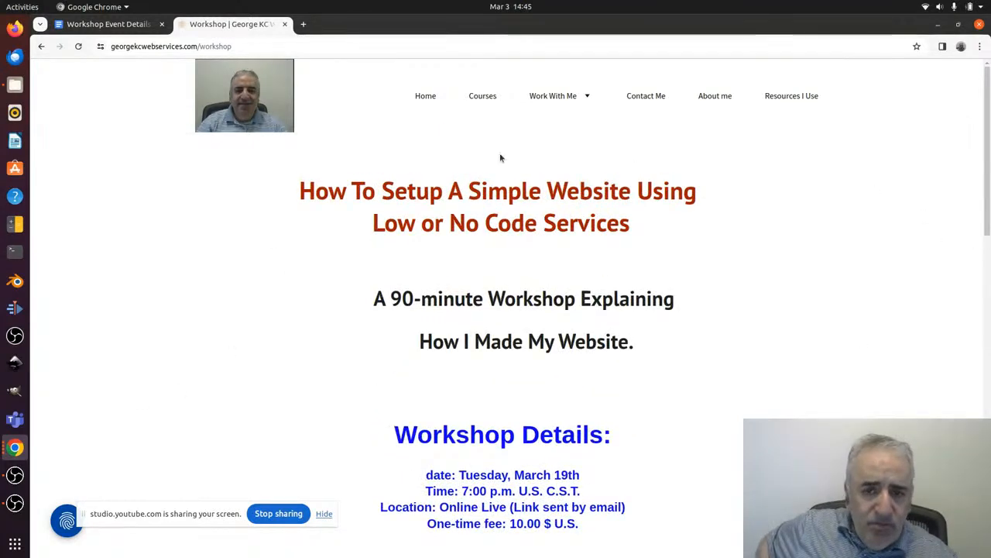
- Browse the live Home and Courses pages and check Work With Me lists Workshop
{"action": "left_click", "coordinate": [424, 98]}
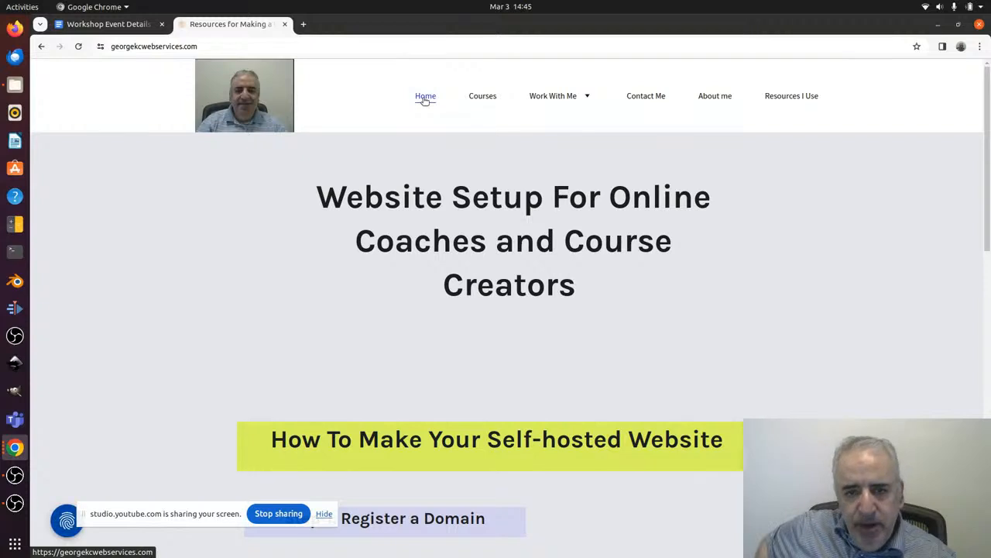
{"action": "left_click", "coordinate": [482, 99]}
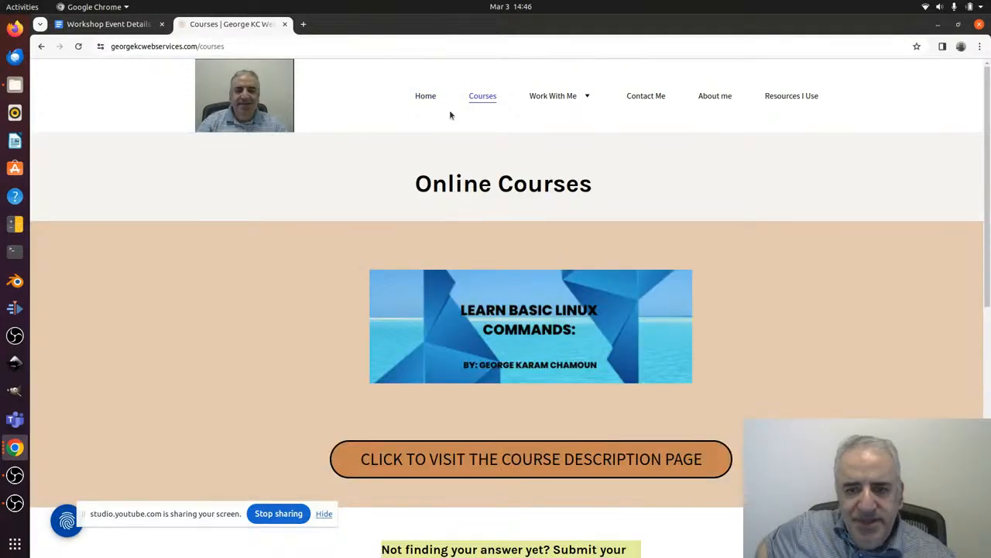
{"action": "mouse_move", "coordinate": [544, 101]}
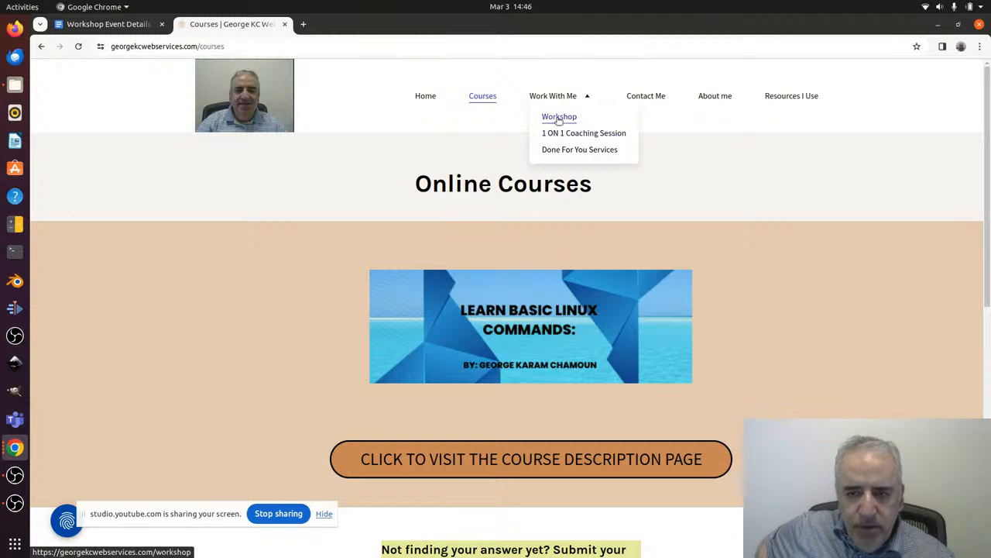
- Open the live Workshop page from the Work With Me menu and scroll through it
{"action": "left_click", "coordinate": [559, 119]}
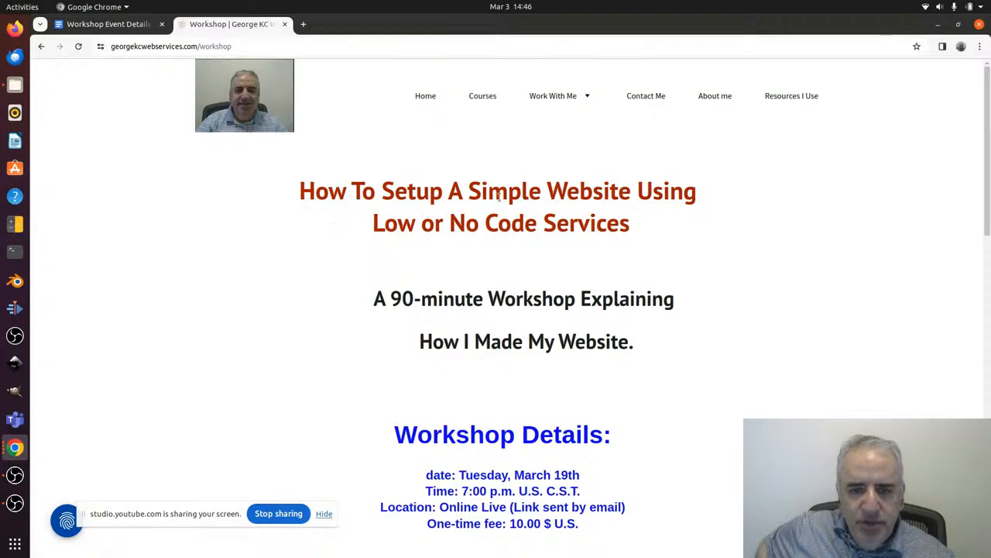
{"action": "scroll", "coordinate": [510, 287], "scroll_direction": "down", "scroll_amount": 3}
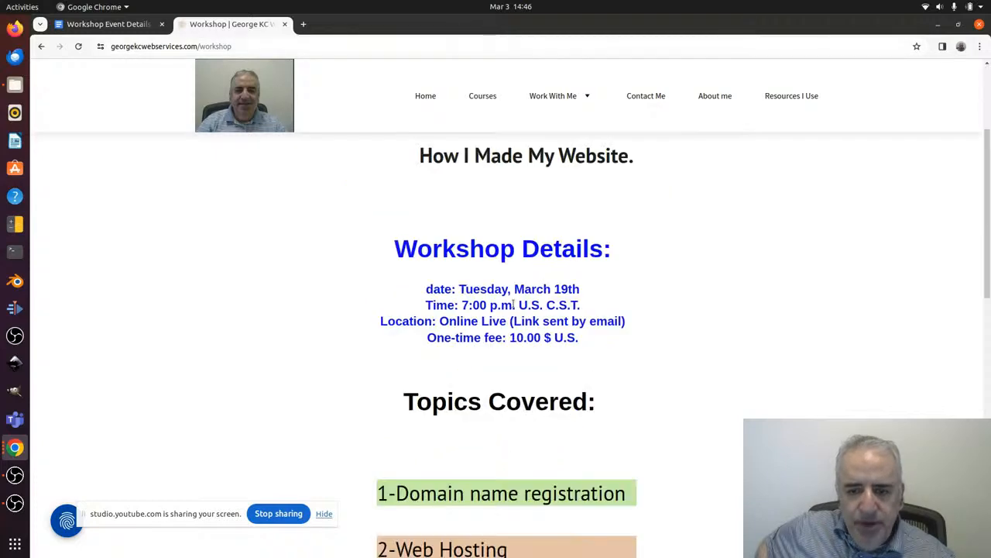
{"action": "scroll", "coordinate": [514, 305], "scroll_direction": "down", "scroll_amount": 12}
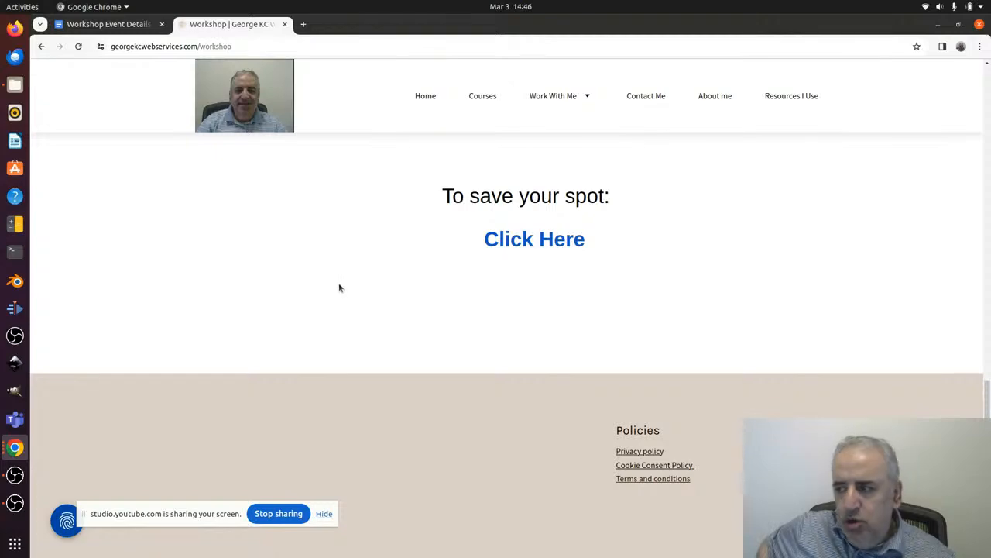
{"action": "scroll", "coordinate": [542, 396], "scroll_direction": "up", "scroll_amount": 5}
{"action": "scroll", "coordinate": [542, 397], "scroll_direction": "up", "scroll_amount": 8}
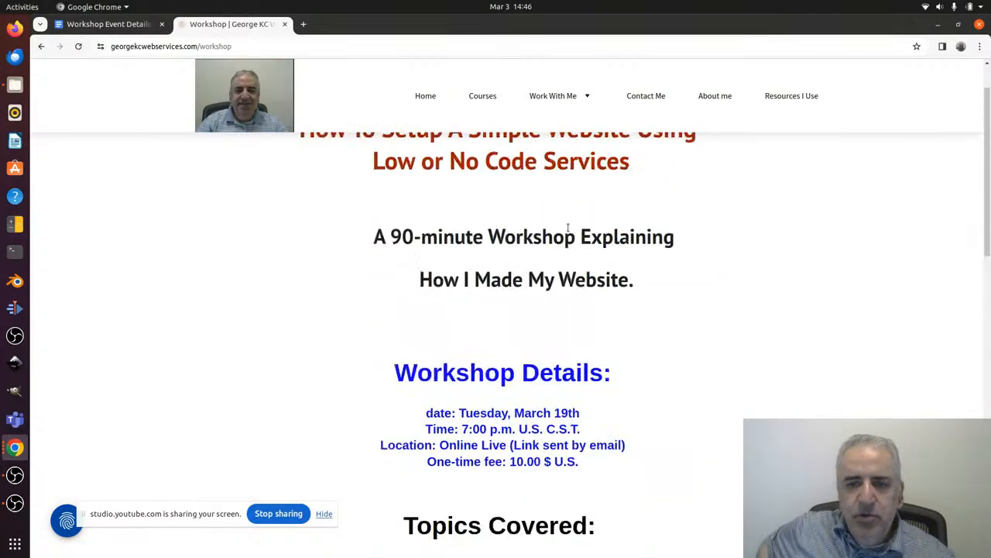
- Visit Done For You Services, Contact Me, About me, Resources I Use and Home, then move the window aside
{"action": "mouse_move", "coordinate": [547, 98]}
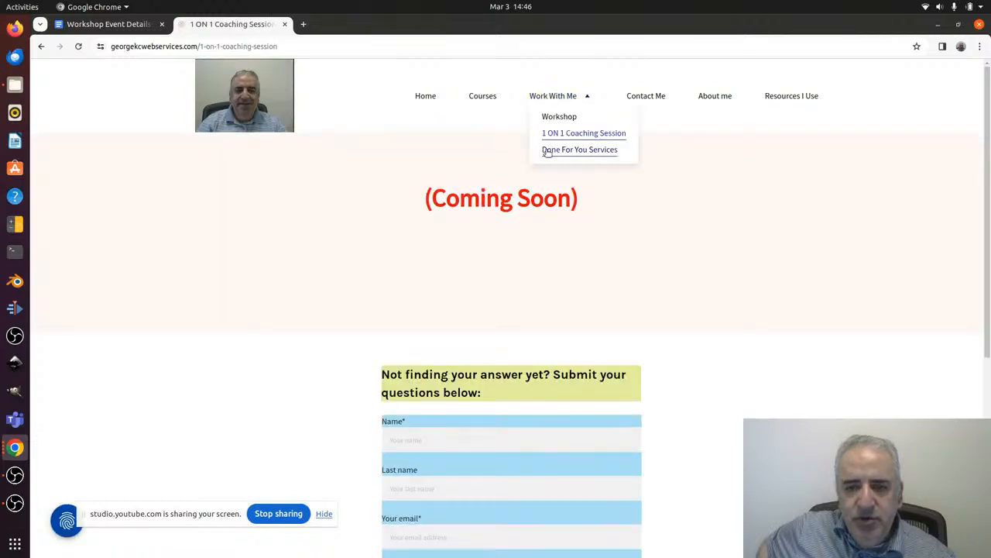
{"action": "left_click", "coordinate": [548, 152]}
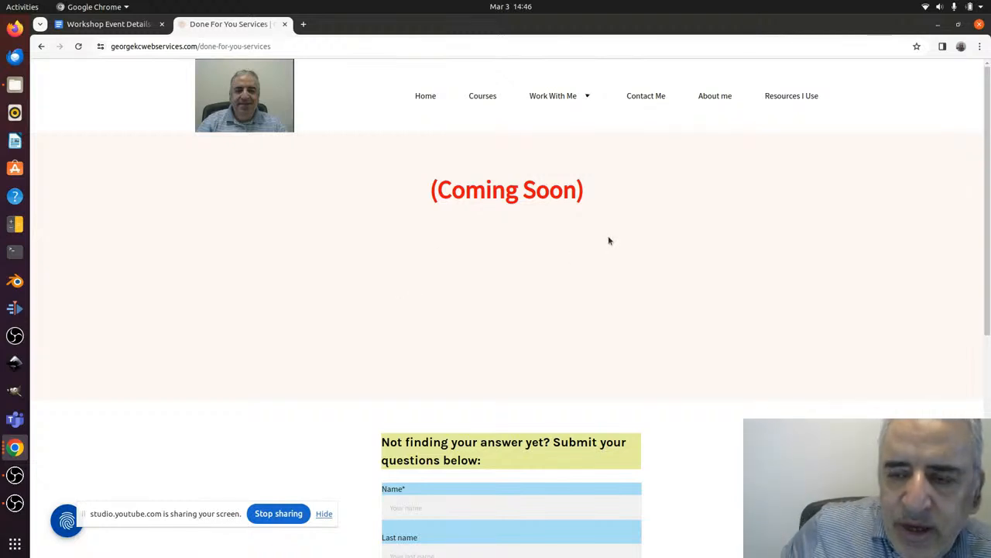
{"action": "left_click", "coordinate": [647, 99]}
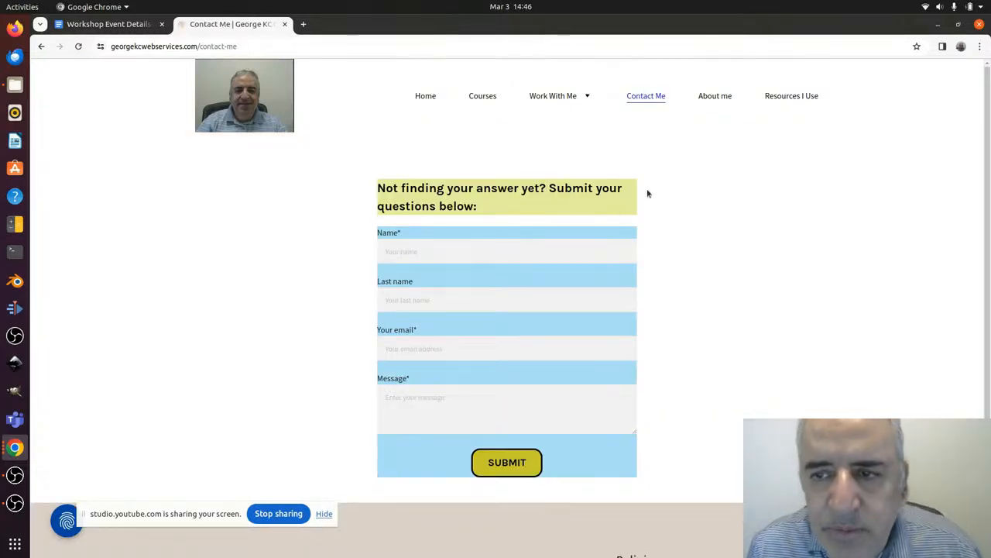
{"action": "left_click", "coordinate": [710, 98]}
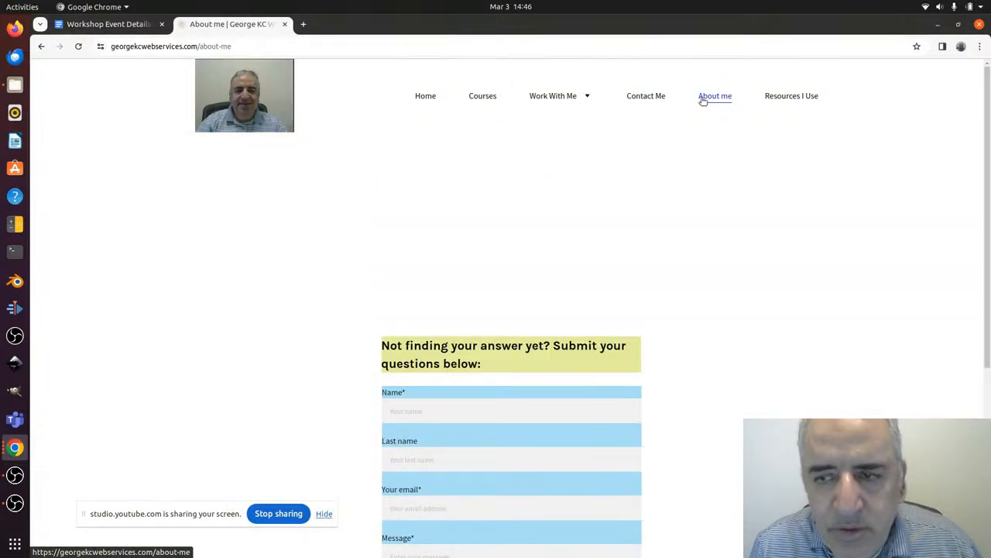
{"action": "left_click", "coordinate": [775, 99]}
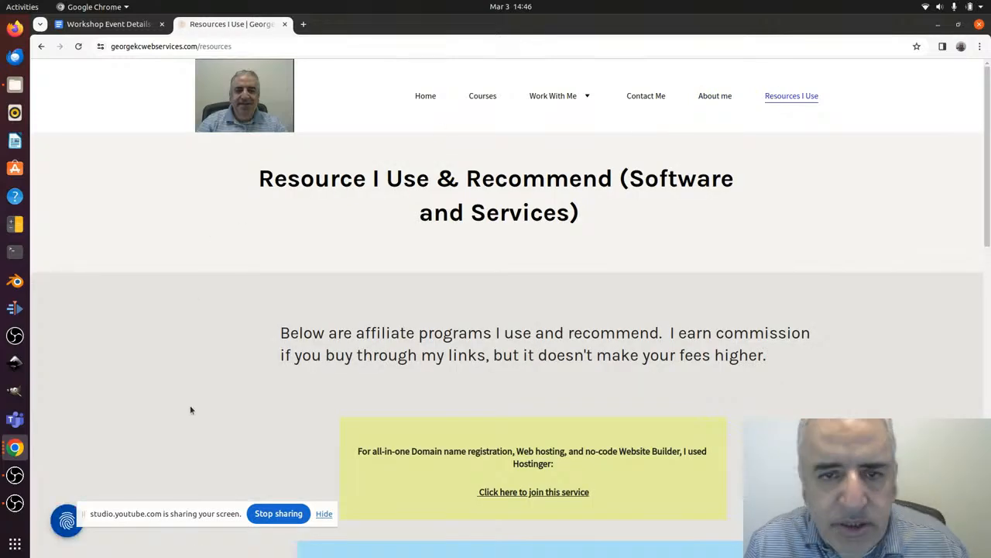
{"action": "left_click", "coordinate": [424, 99]}
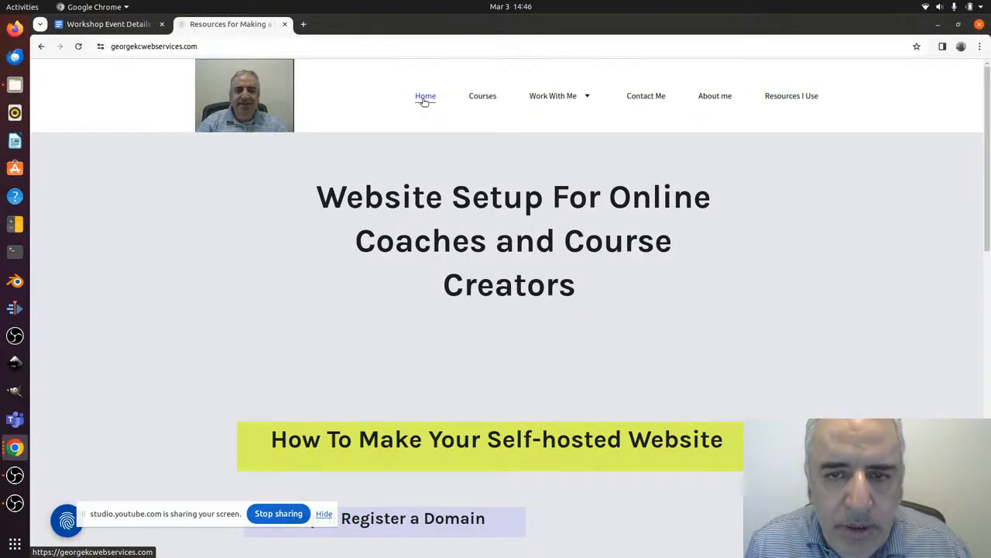
{"action": "mouse_move", "coordinate": [537, 97]}
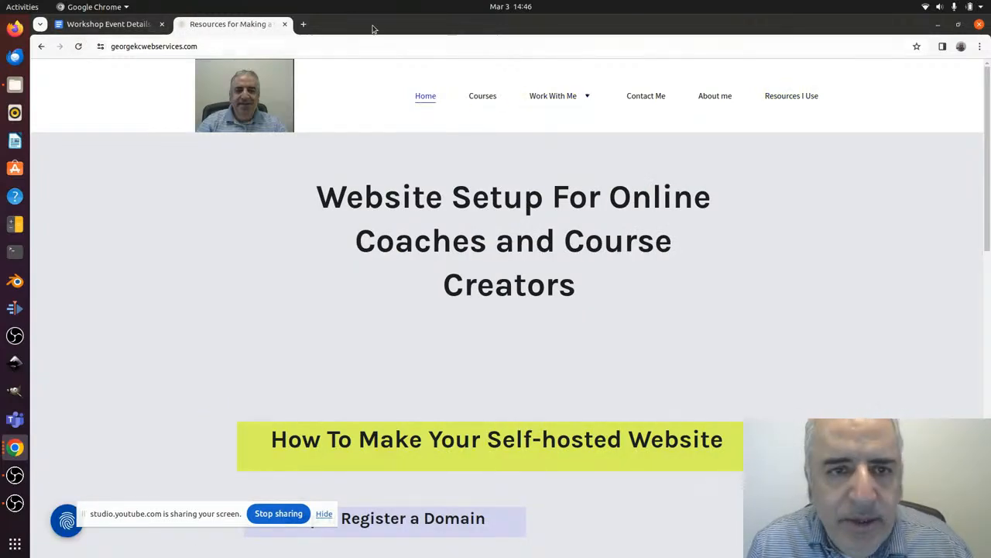
{"action": "left_click_drag", "start_coordinate": [373, 29], "coordinate": [990, 168]}
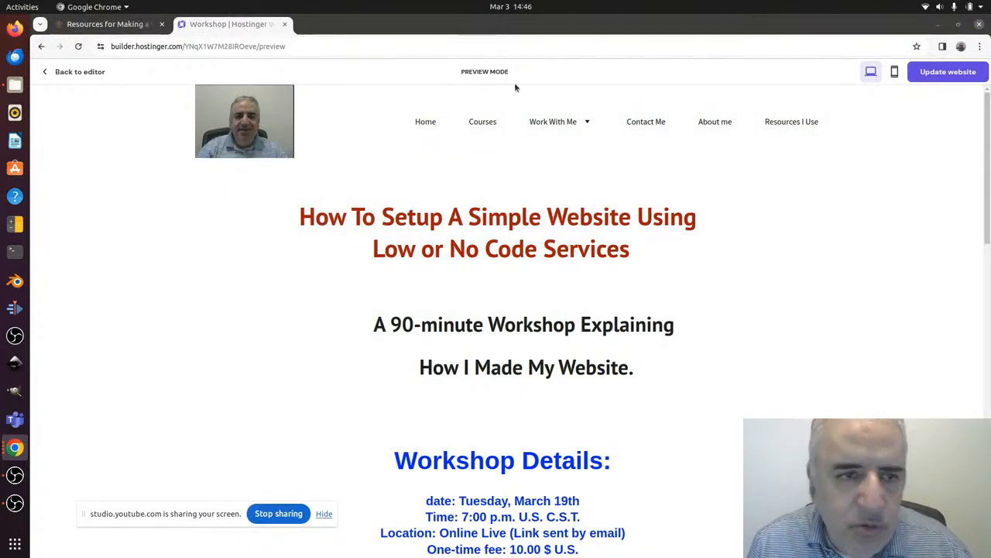
- Back in the editor, open the Workshop page's Settings and edit its Name in navigation field
{"action": "left_click", "coordinate": [62, 73]}
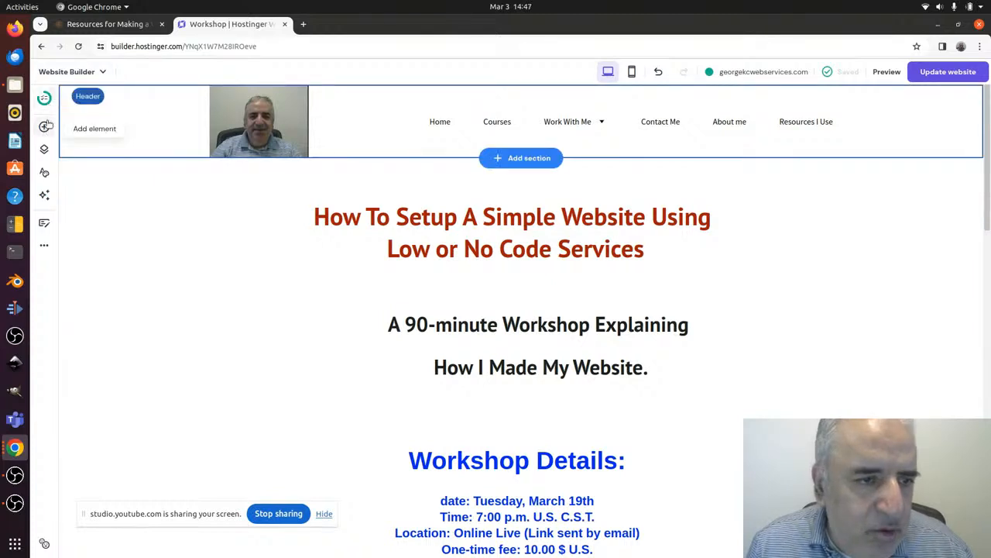
{"action": "left_click", "coordinate": [44, 149]}
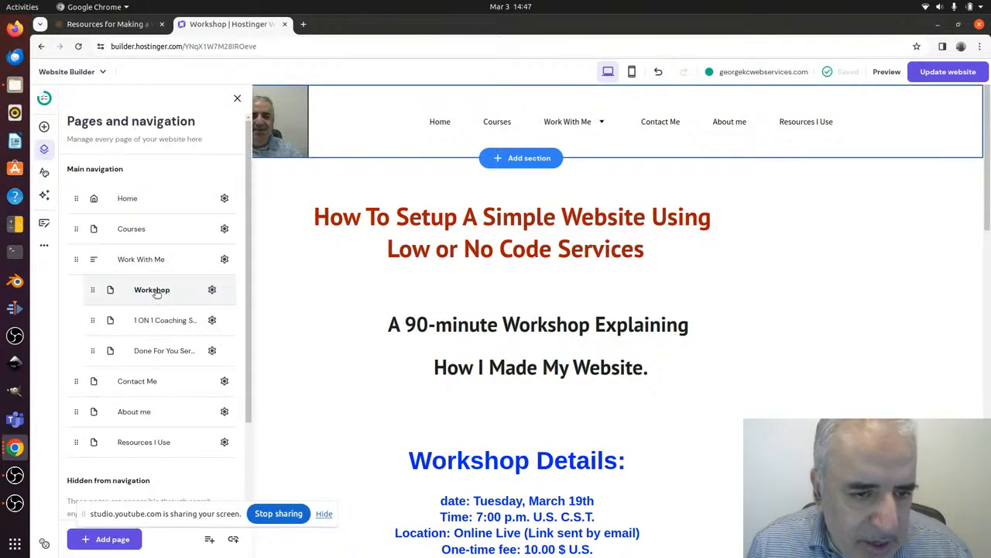
{"action": "left_click", "coordinate": [214, 291]}
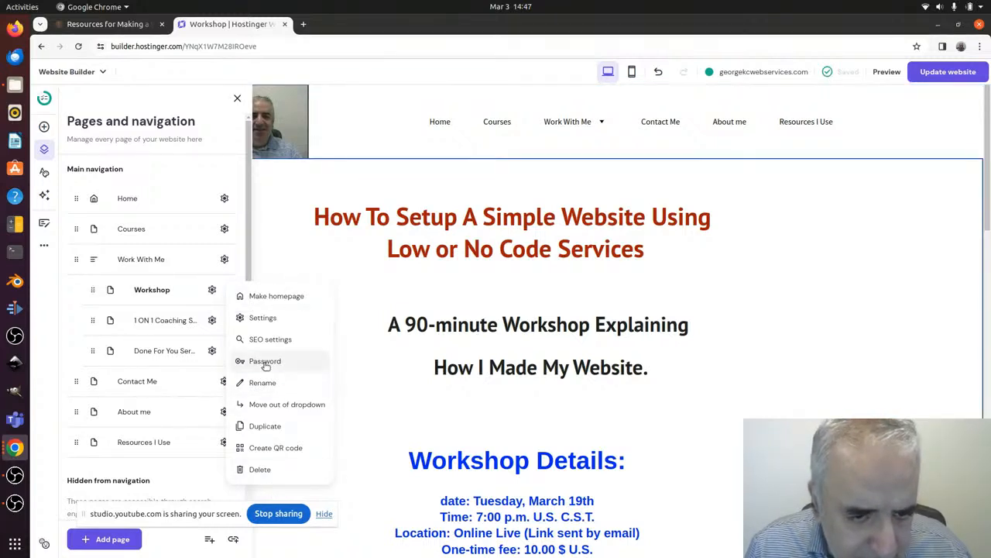
{"action": "left_click", "coordinate": [263, 319]}
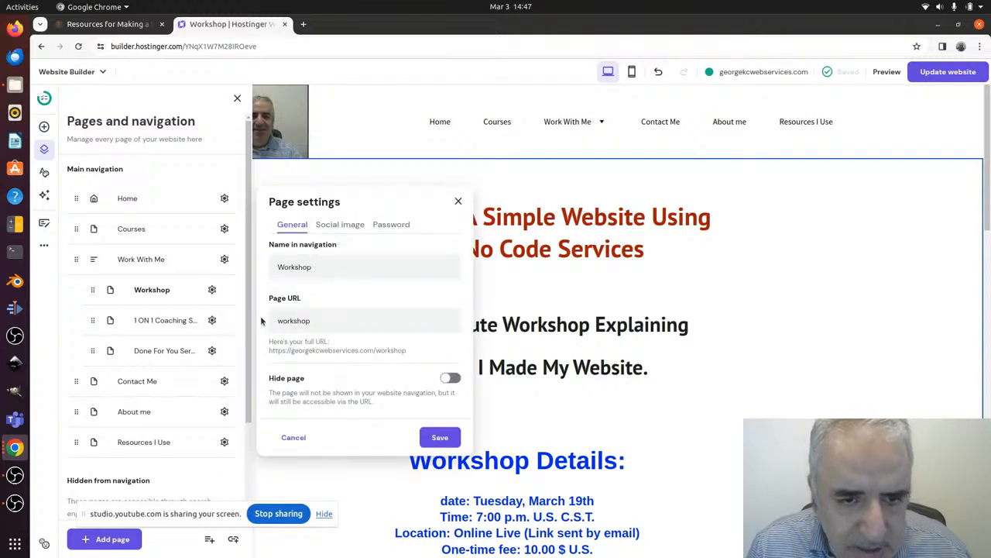
{"action": "left_click", "coordinate": [319, 266]}
{"action": "type", "text": "s"}
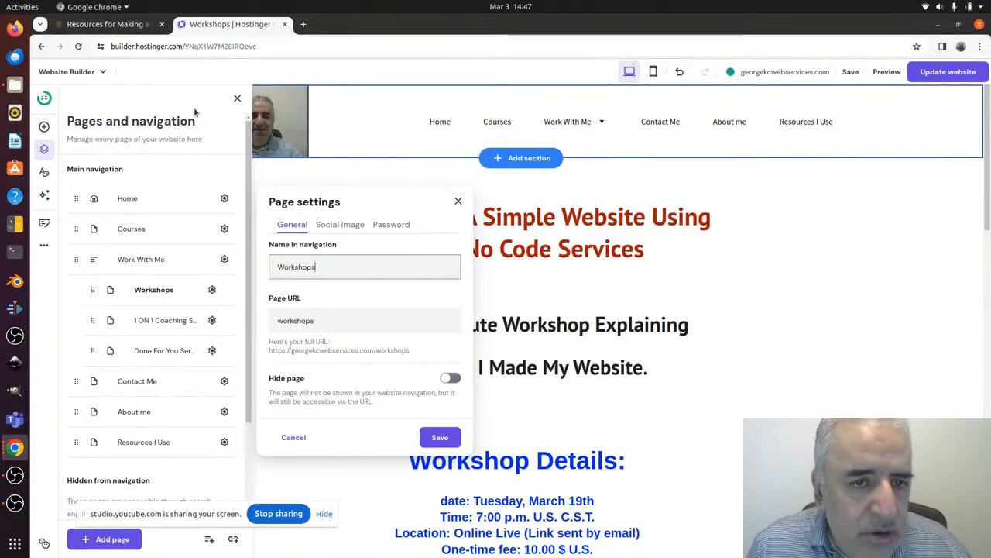
{"action": "left_click", "coordinate": [237, 97]}
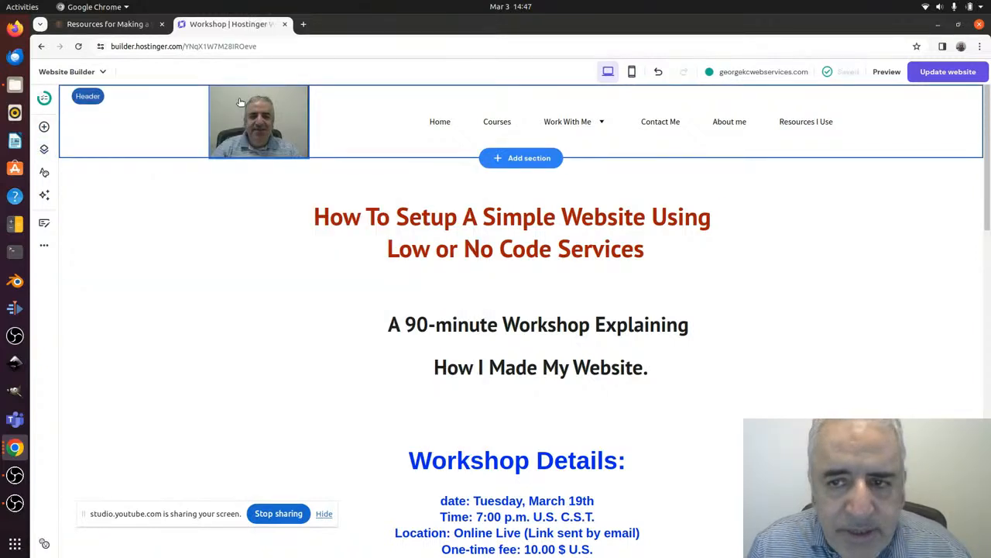
- Publish the site with Update website and dismiss the confirmation
{"action": "left_click", "coordinate": [948, 73]}
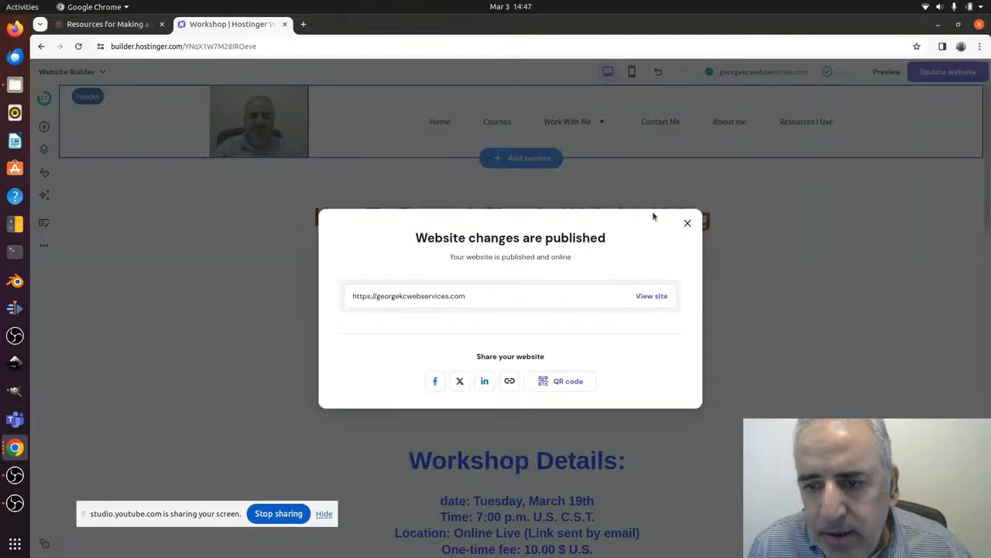
{"action": "left_click", "coordinate": [687, 224]}
{"action": "mouse_move", "coordinate": [581, 124]}
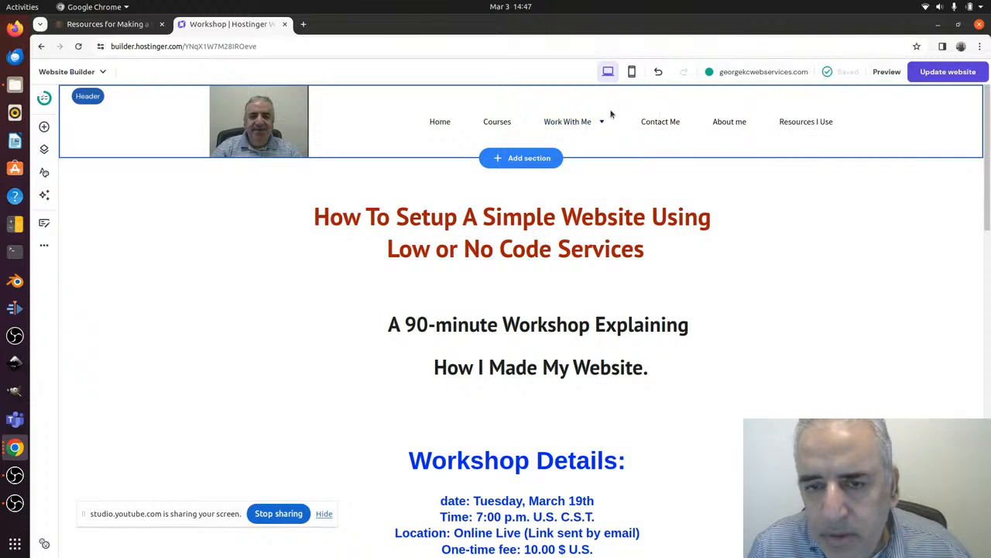
- Publish the site again from preview, check the Workshop page under Work With Me, then return to the editor
{"action": "left_click", "coordinate": [280, 49]}
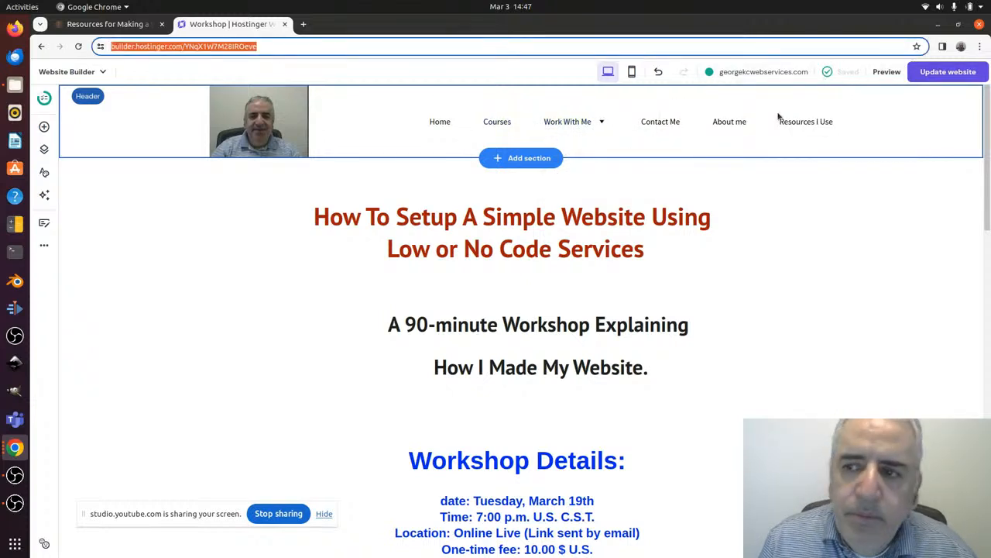
{"action": "left_click", "coordinate": [888, 71]}
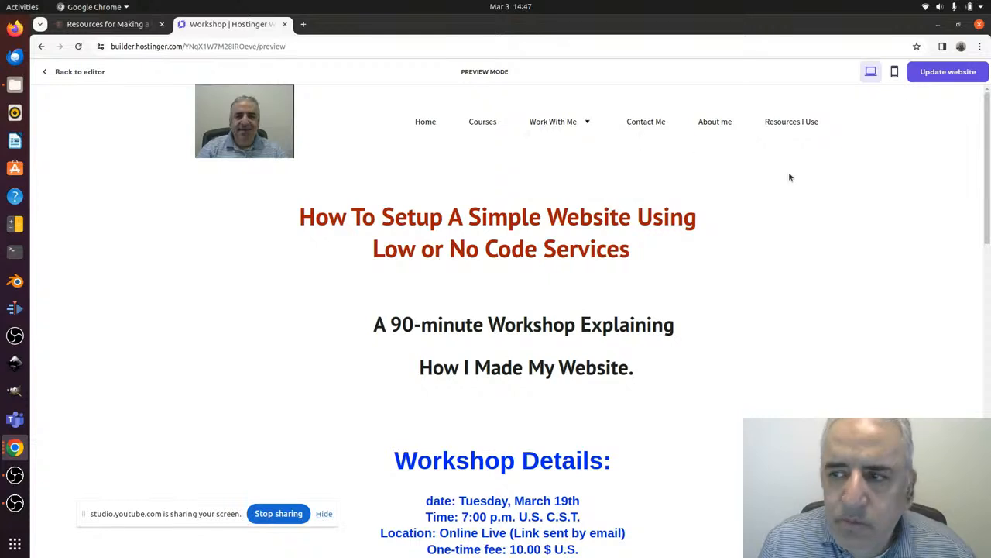
{"action": "left_click", "coordinate": [926, 71]}
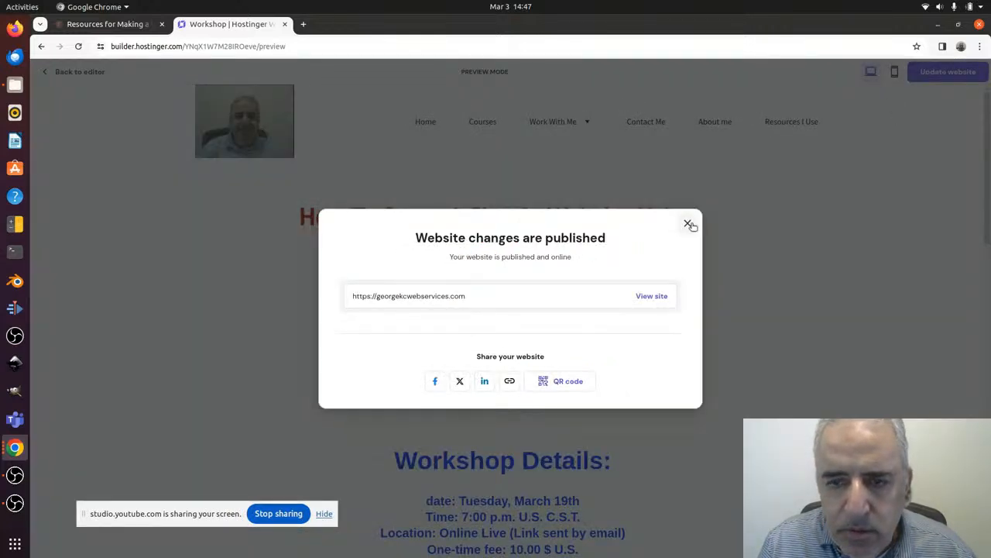
{"action": "left_click", "coordinate": [687, 223]}
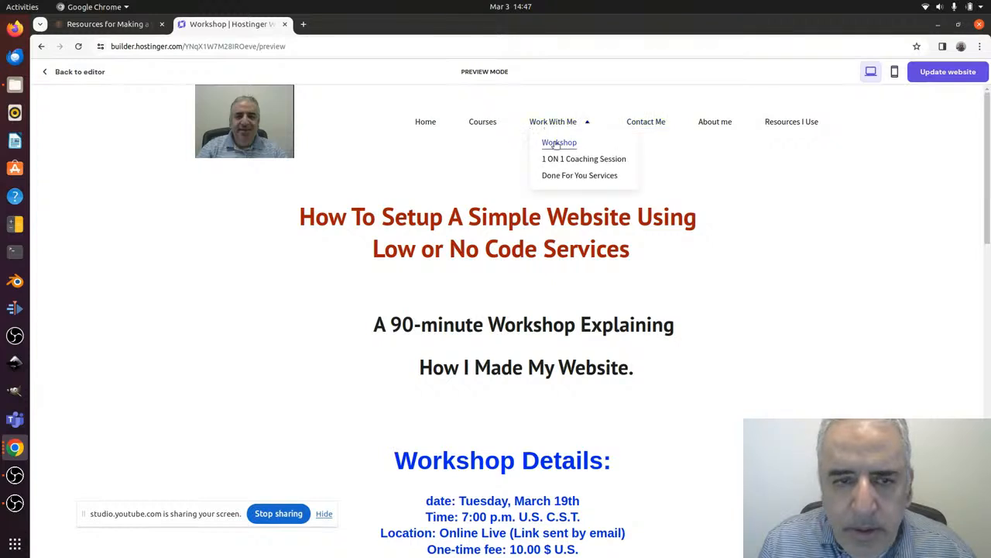
{"action": "left_click", "coordinate": [77, 72]}
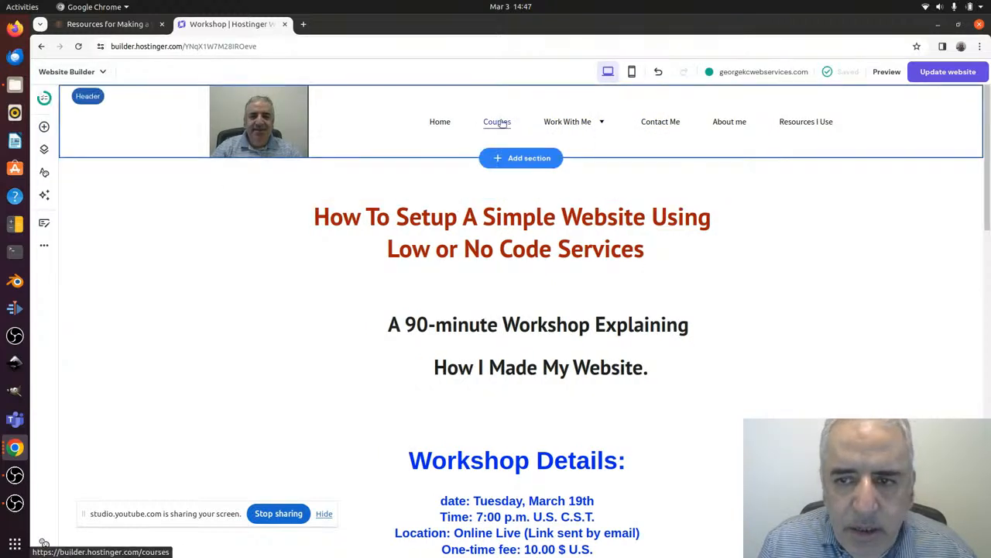
- Change the Workshop page's navigation name to 'Workshops' in its settings and save, making its URL /workshops
{"action": "left_click", "coordinate": [44, 151]}
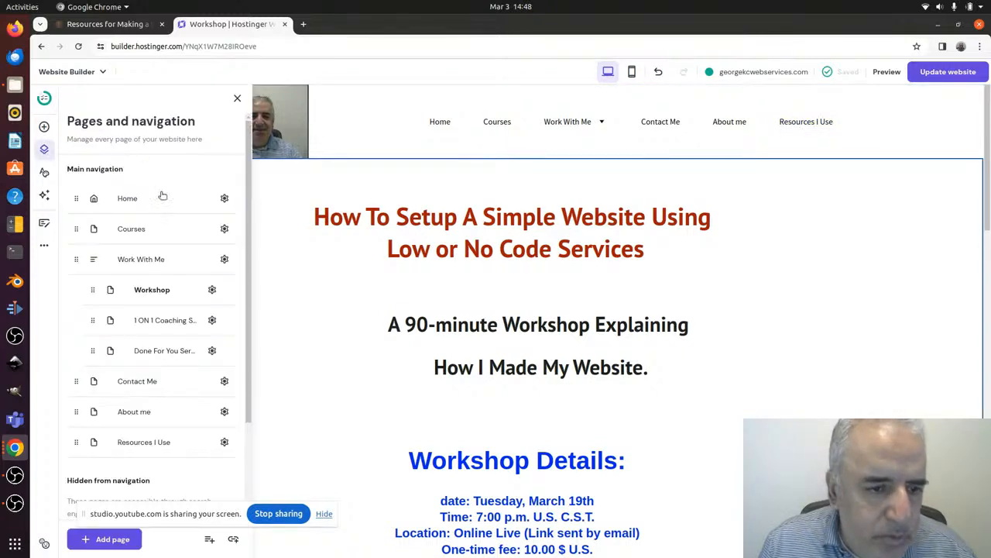
{"action": "left_click", "coordinate": [213, 290]}
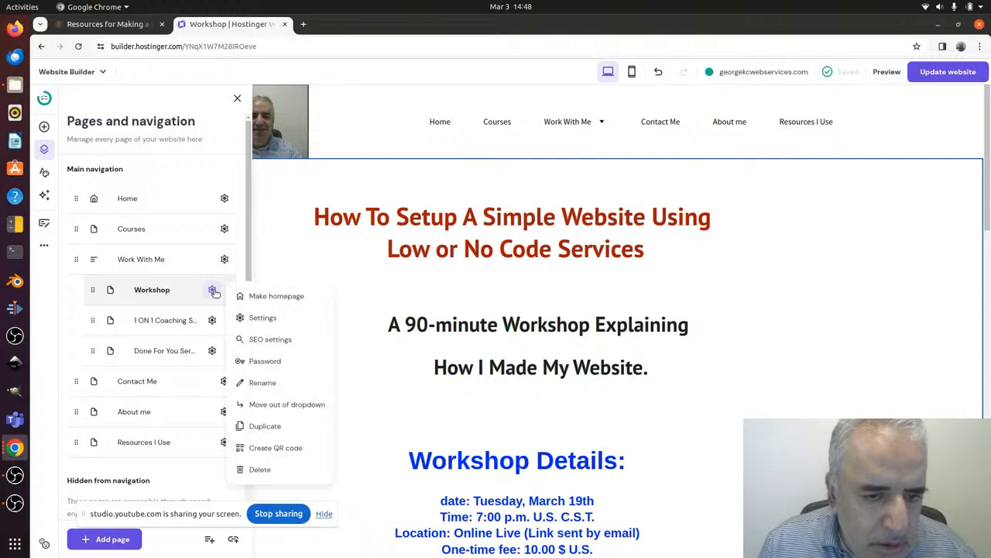
{"action": "left_click", "coordinate": [246, 317]}
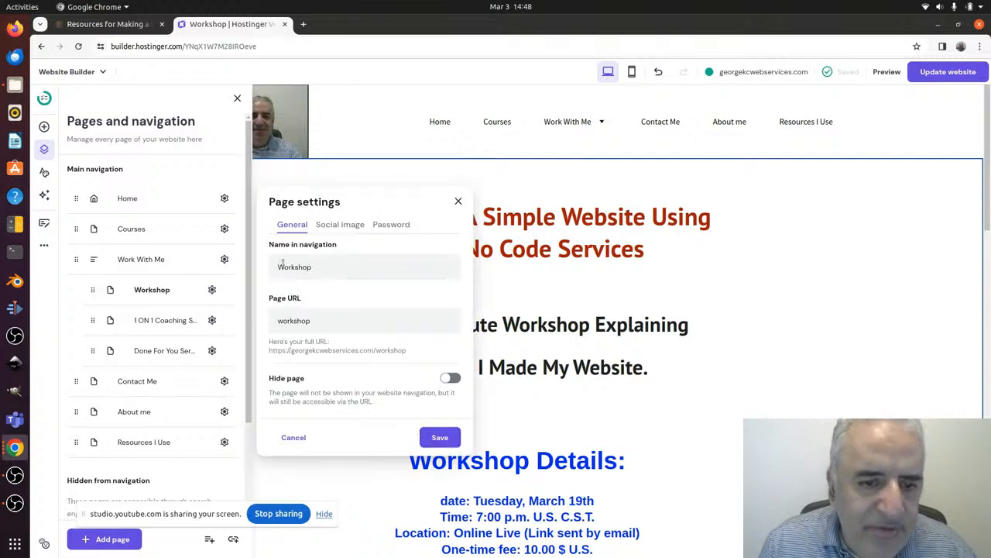
{"action": "left_click", "coordinate": [324, 266]}
{"action": "type", "text": "s"}
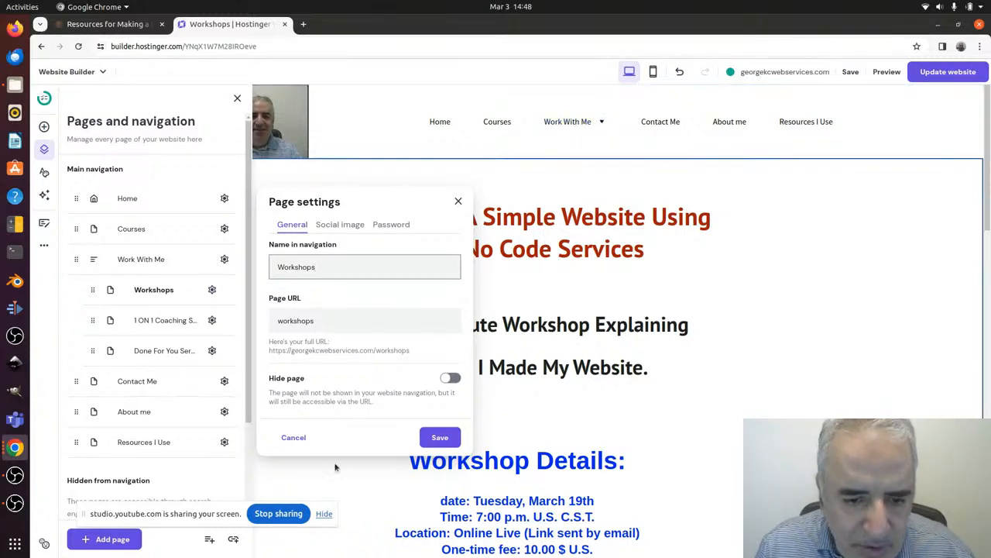
{"action": "left_click", "coordinate": [434, 438]}
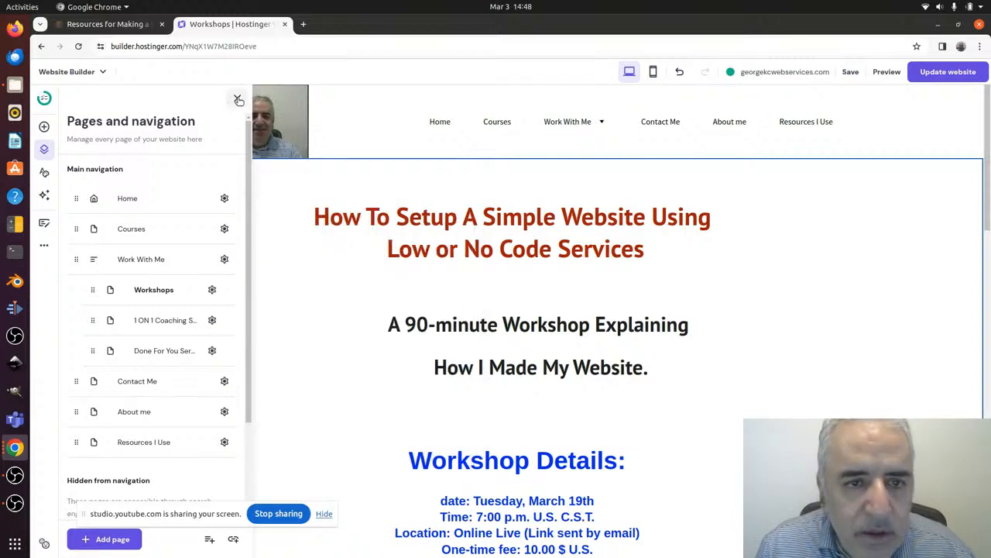
{"action": "left_click", "coordinate": [239, 99]}
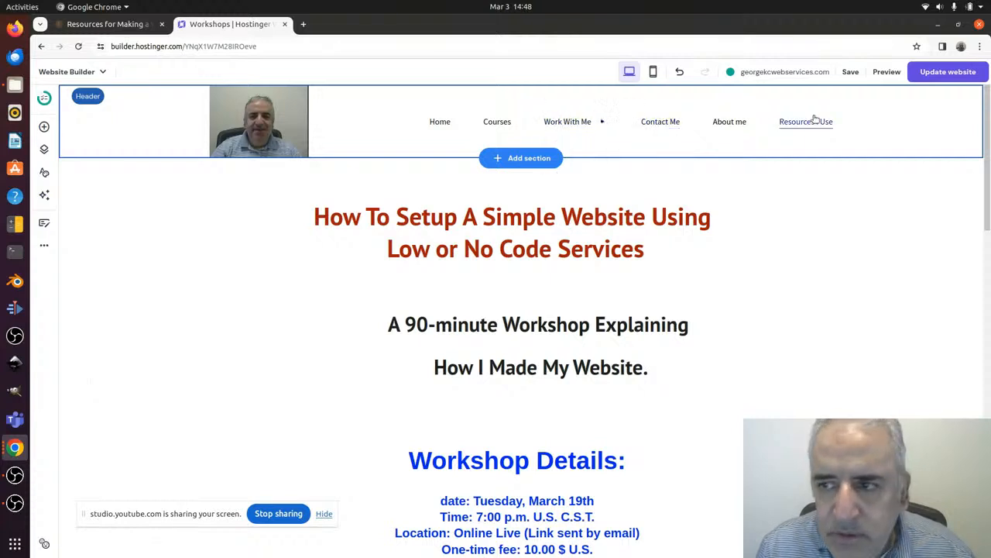
- Publish the Workshops rename and review the navigation in desktop preview
{"action": "left_click", "coordinate": [951, 73]}
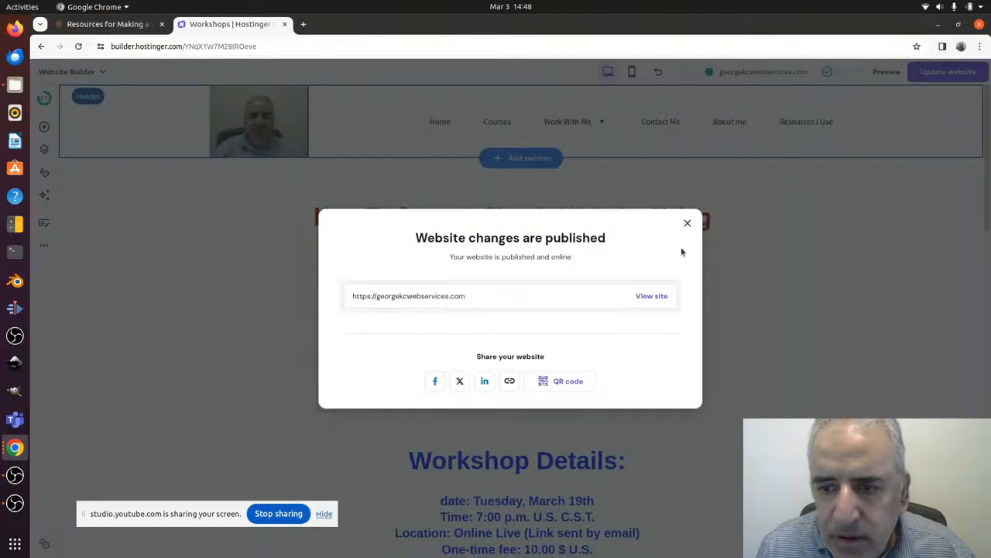
{"action": "left_click", "coordinate": [685, 223]}
{"action": "left_click", "coordinate": [887, 72]}
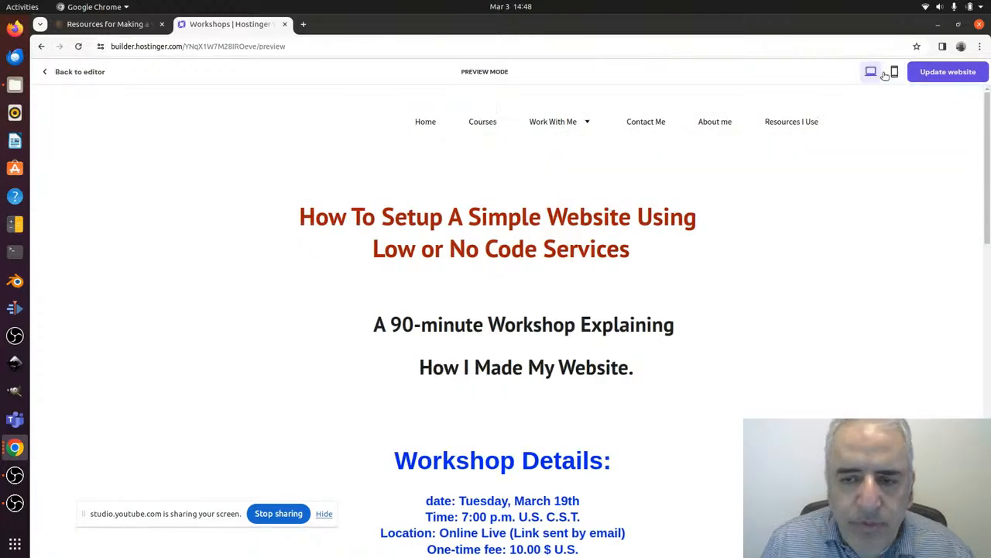
{"action": "mouse_move", "coordinate": [549, 124]}
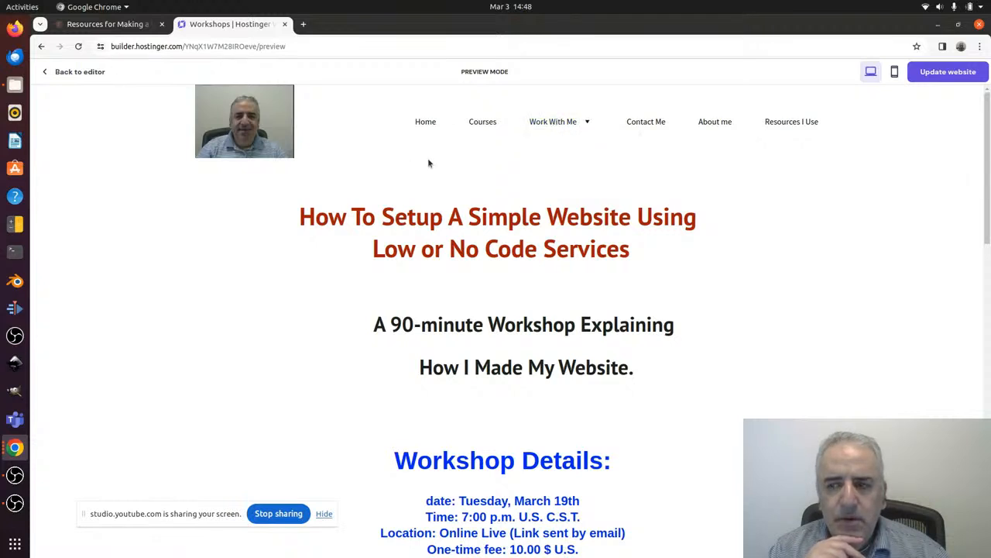
- Confirm in mobile preview that Work With Me opens the Workshops page, then republish the site
{"action": "left_click", "coordinate": [894, 72]}
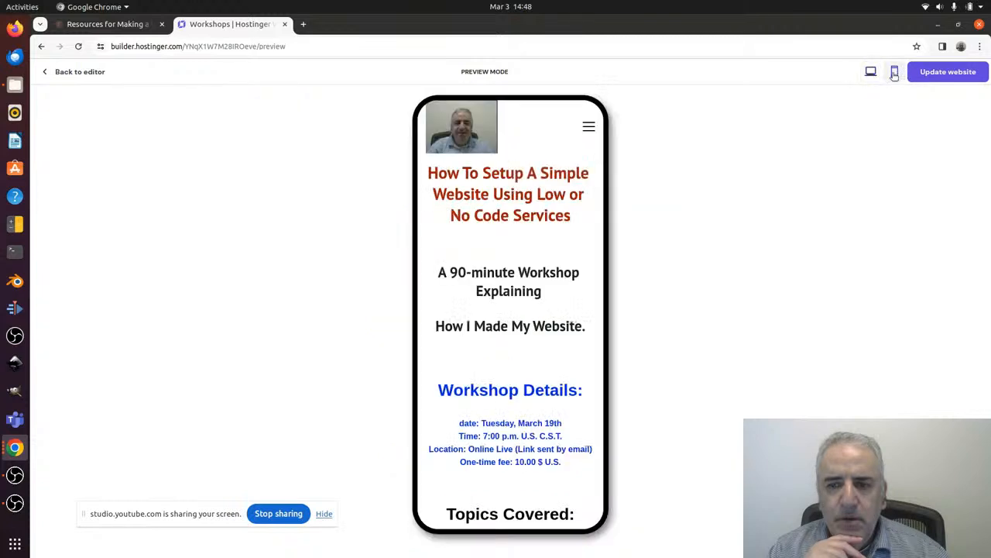
{"action": "left_click", "coordinate": [588, 129]}
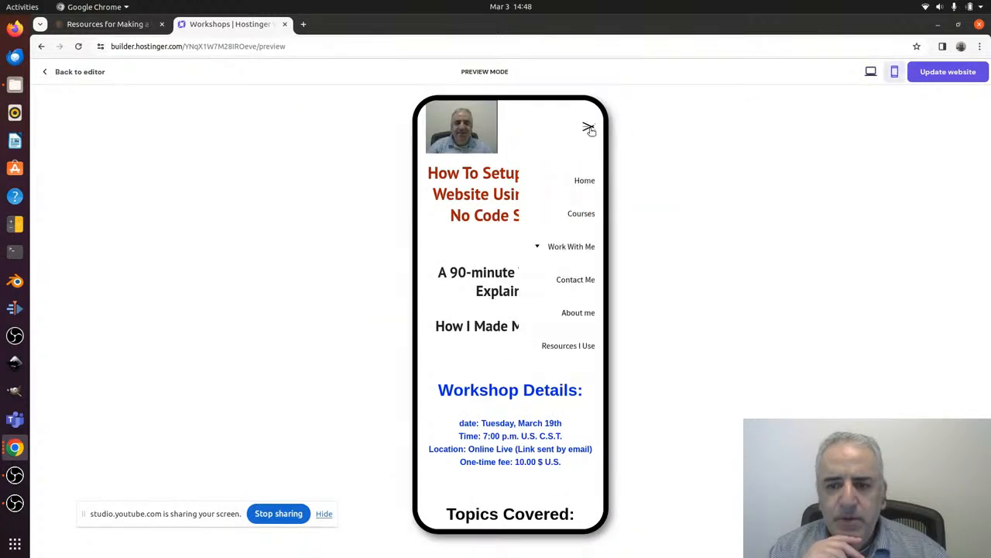
{"action": "left_click", "coordinate": [566, 250]}
{"action": "left_click", "coordinate": [566, 269]}
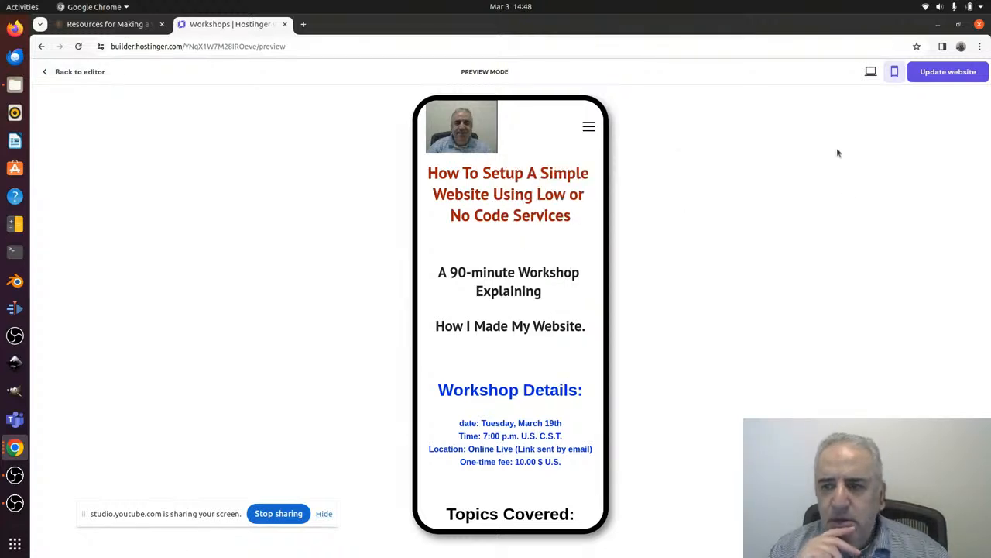
{"action": "left_click", "coordinate": [85, 72]}
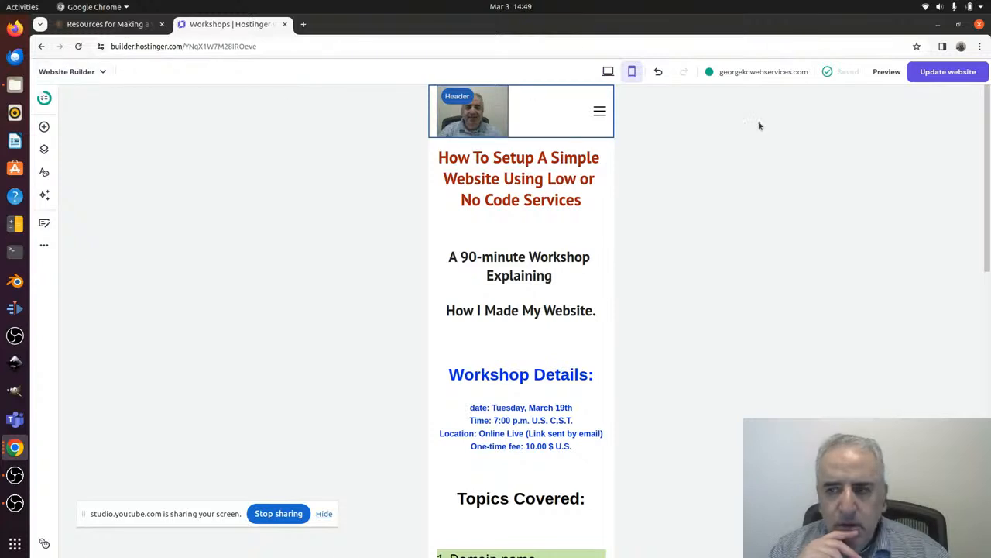
{"action": "left_click", "coordinate": [886, 73]}
{"action": "left_click", "coordinate": [940, 74]}
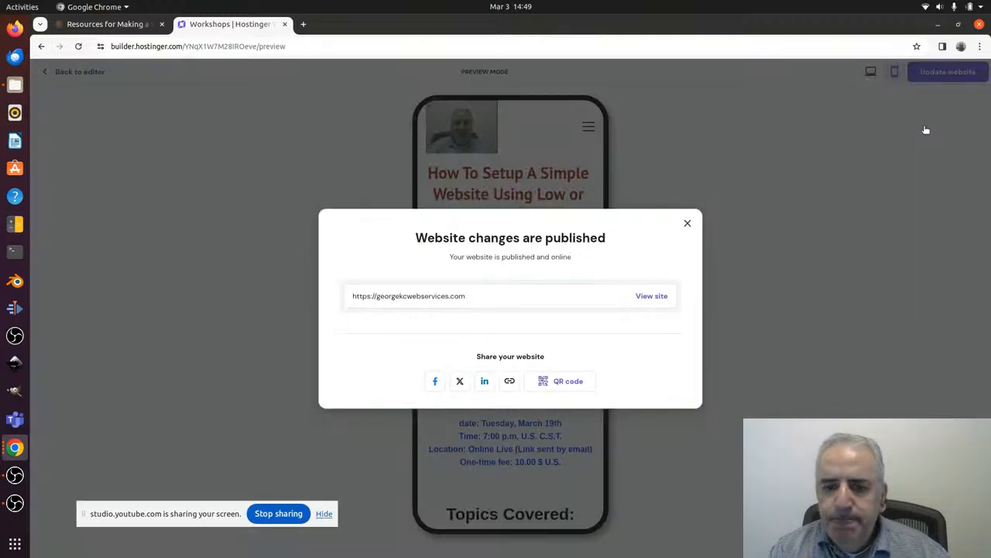
- Open the live Workshops page in a new tab, close it, and return to the editor in desktop layout
{"action": "left_click", "coordinate": [646, 297]}
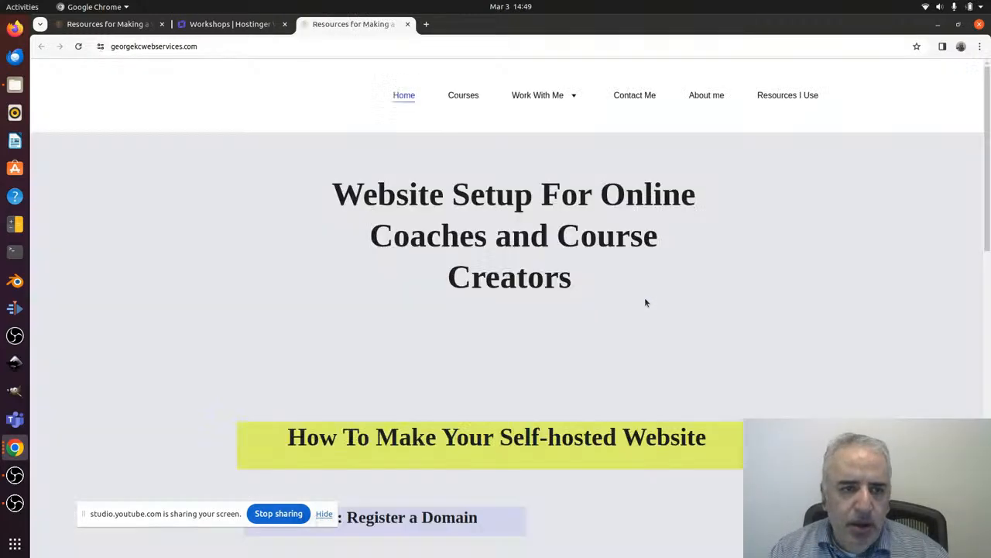
{"action": "mouse_move", "coordinate": [569, 97]}
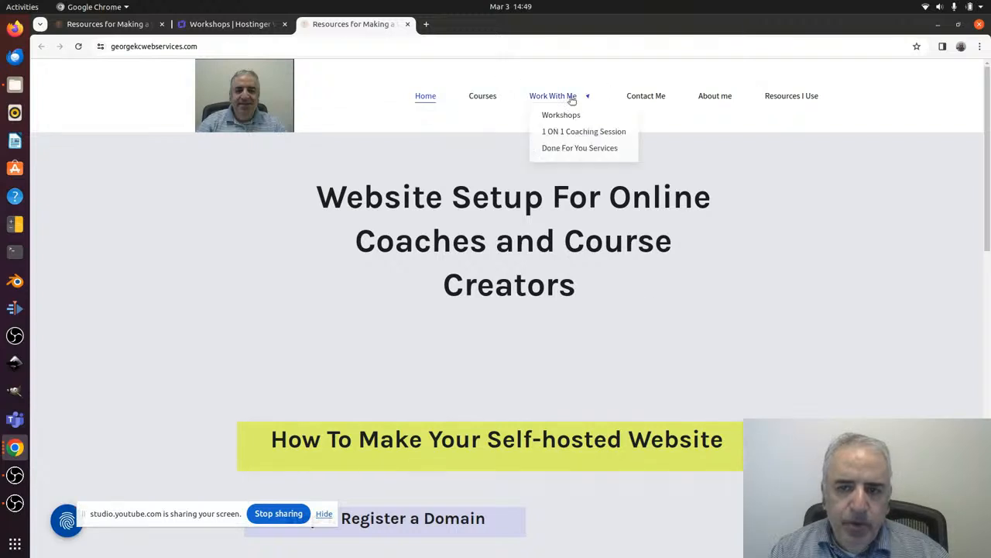
{"action": "left_click", "coordinate": [563, 118]}
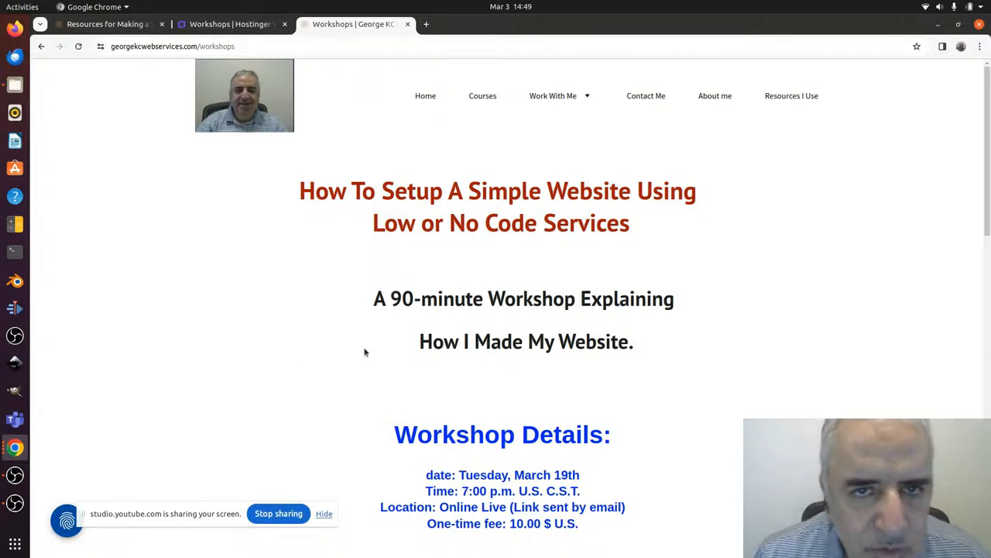
{"action": "left_click", "coordinate": [408, 25]}
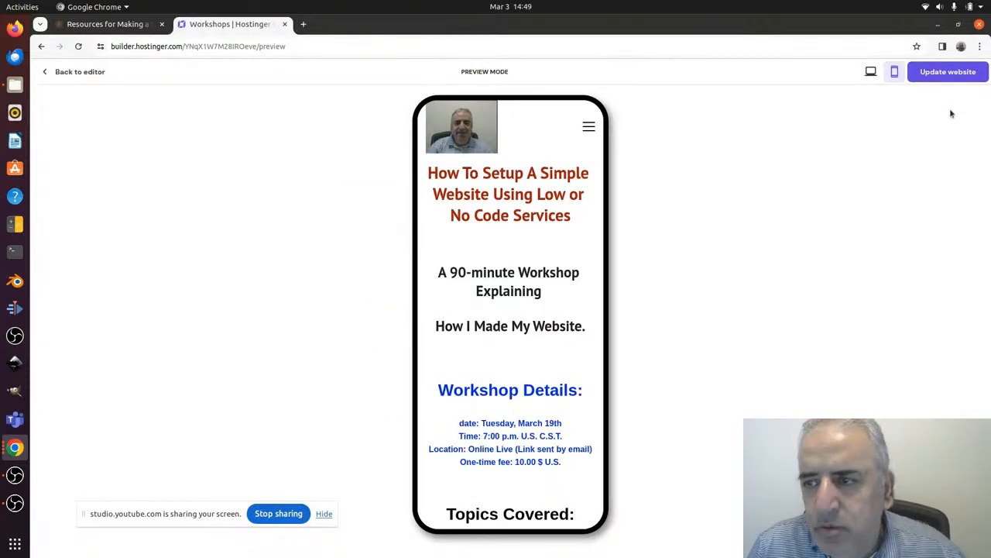
{"action": "left_click", "coordinate": [871, 74]}
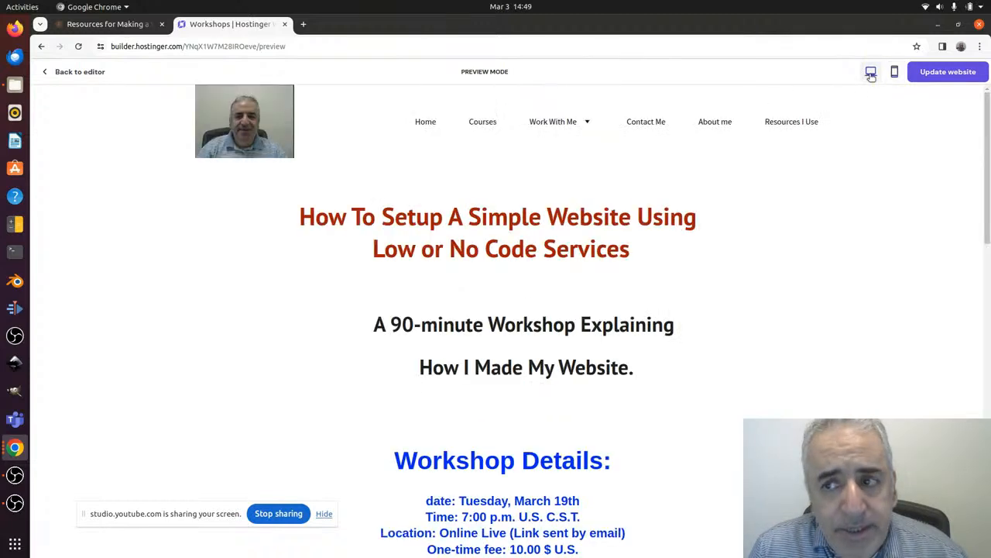
{"action": "left_click", "coordinate": [62, 72]}
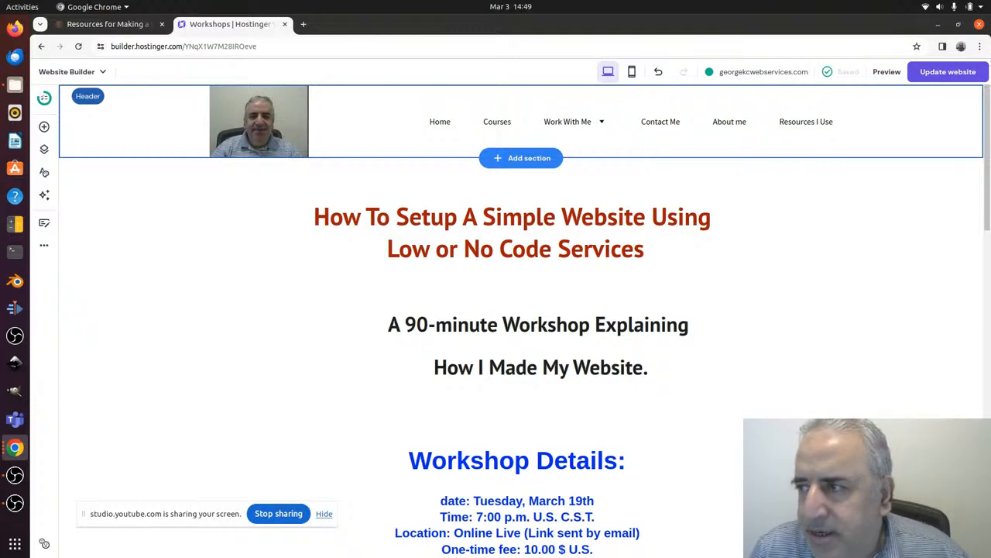
- Maximize the live site window and reload the homepage to load the latest version
{"action": "left_click_drag", "start_coordinate": [990, 333], "coordinate": [383, 117]}
{"action": "left_click", "coordinate": [916, 113]}
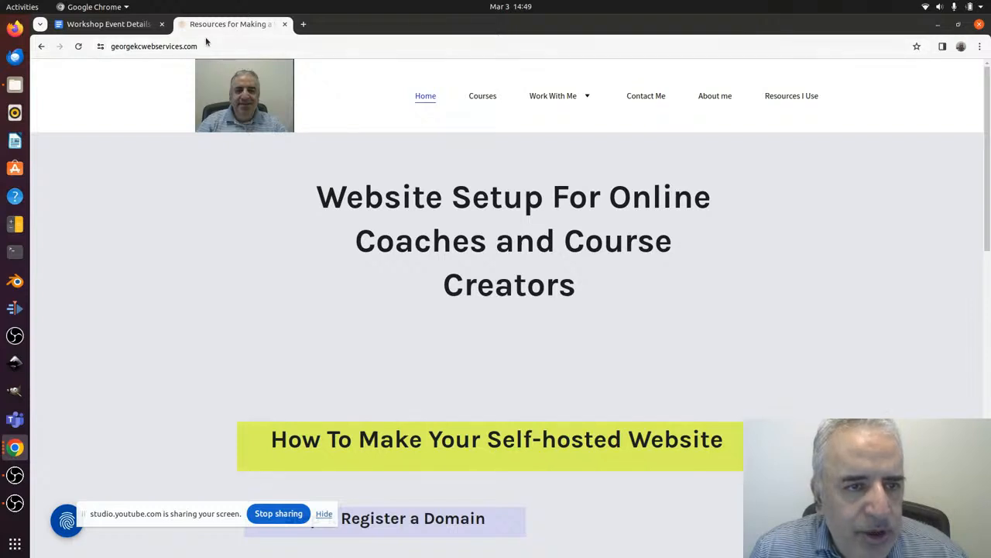
{"action": "right_click", "coordinate": [131, 292]}
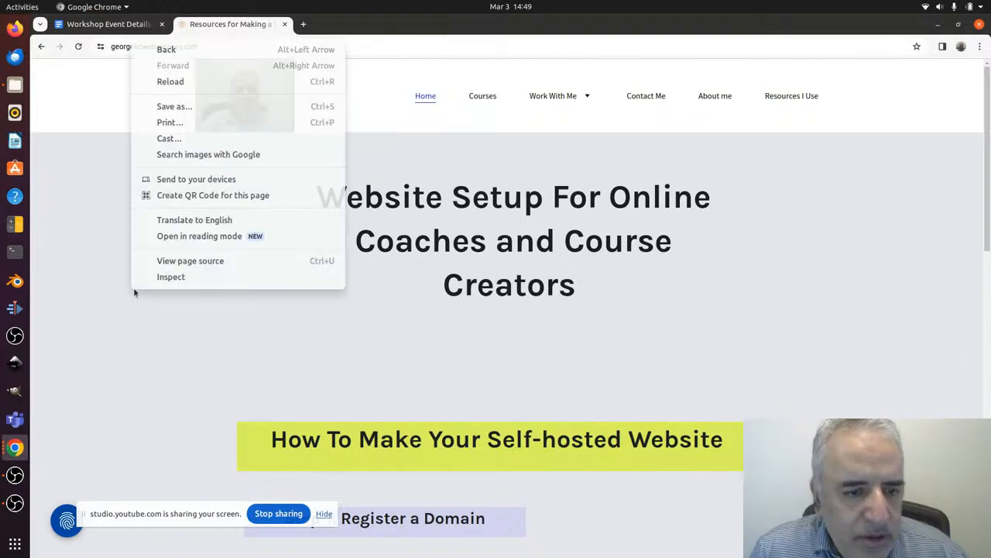
{"action": "left_click", "coordinate": [177, 83]}
- Open Workshops from Work With Me and review its March 19th, 7:00 p.m. C.S.T. details and $10.00 fee
{"action": "mouse_move", "coordinate": [542, 99]}
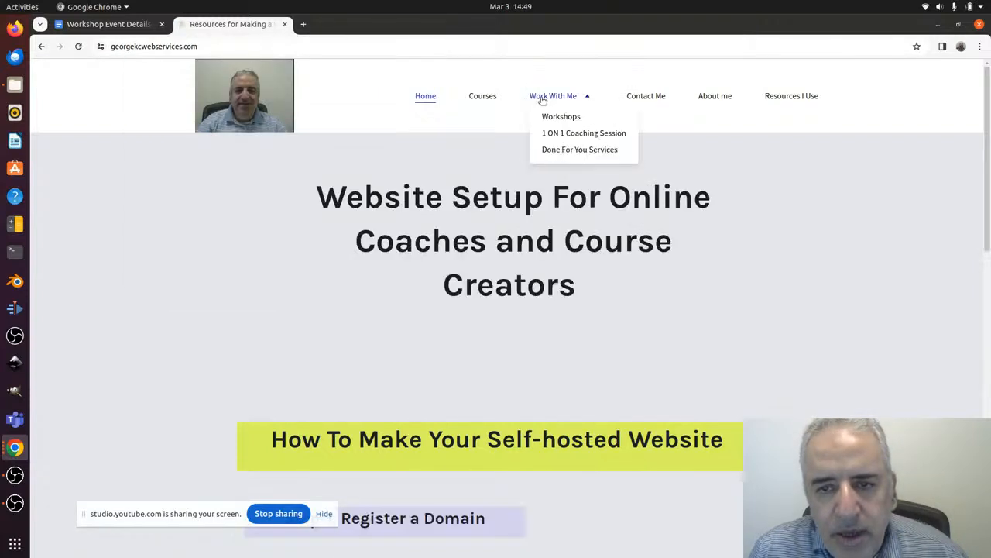
{"action": "left_click", "coordinate": [567, 122]}
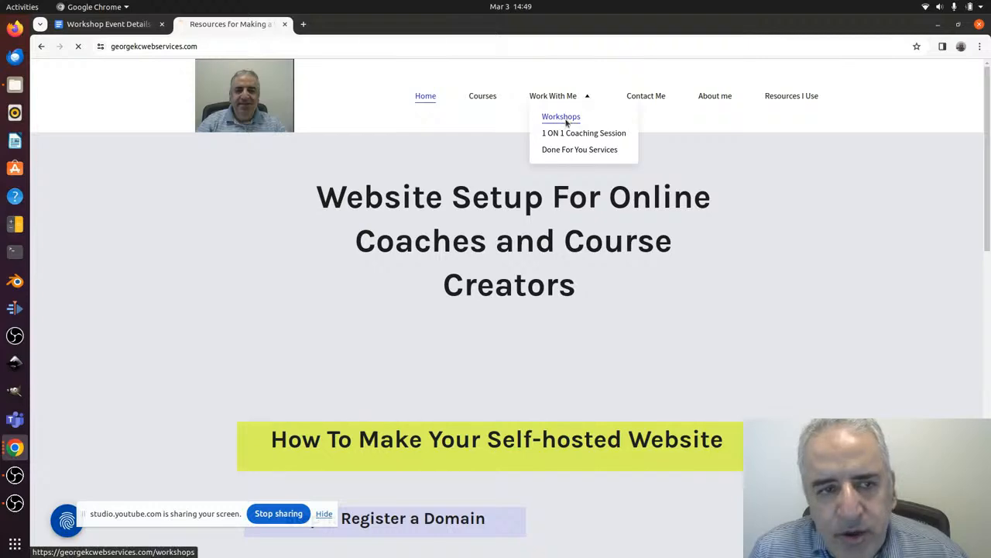
{"action": "scroll", "coordinate": [426, 327], "scroll_direction": "down", "scroll_amount": 3}
{"action": "scroll", "coordinate": [427, 327], "scroll_direction": "down", "scroll_amount": 5}
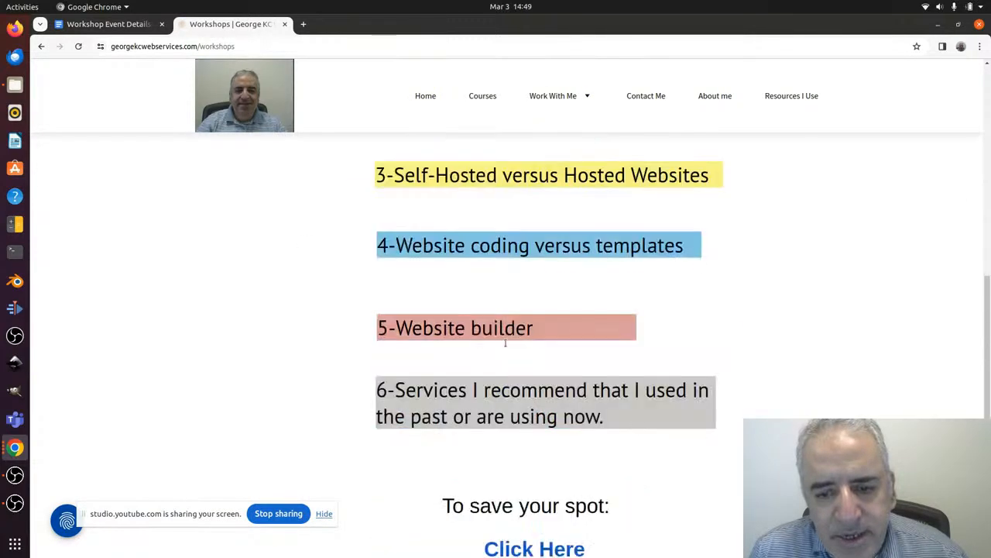
{"action": "scroll", "coordinate": [506, 343], "scroll_direction": "up", "scroll_amount": 8}
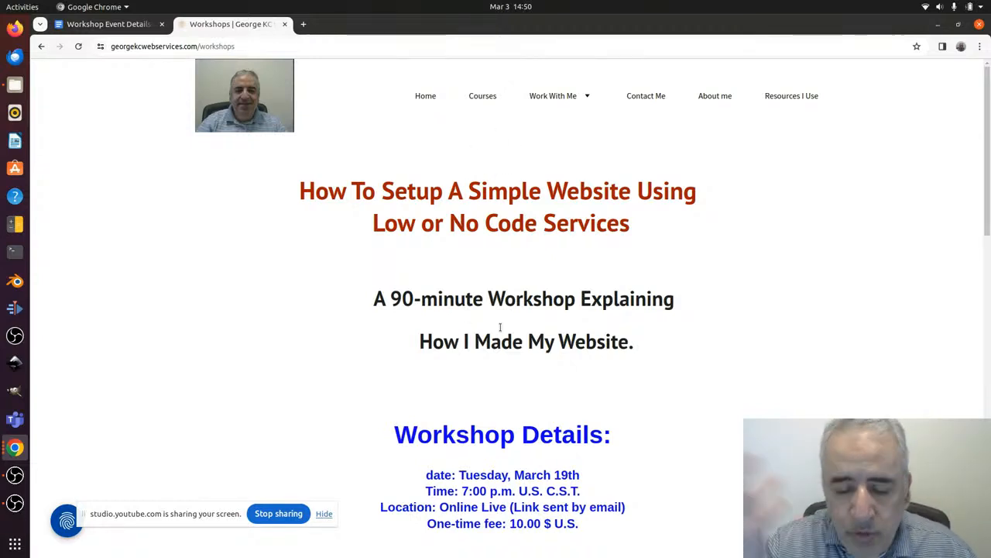
{"action": "scroll", "coordinate": [550, 418], "scroll_direction": "down", "scroll_amount": 3}
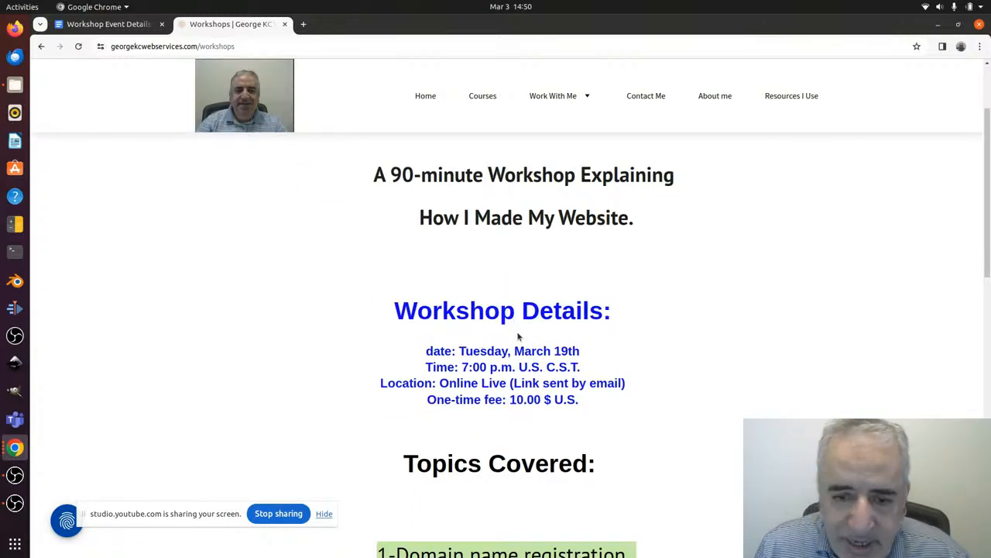
{"action": "scroll", "coordinate": [600, 352], "scroll_direction": "down", "scroll_amount": 3}
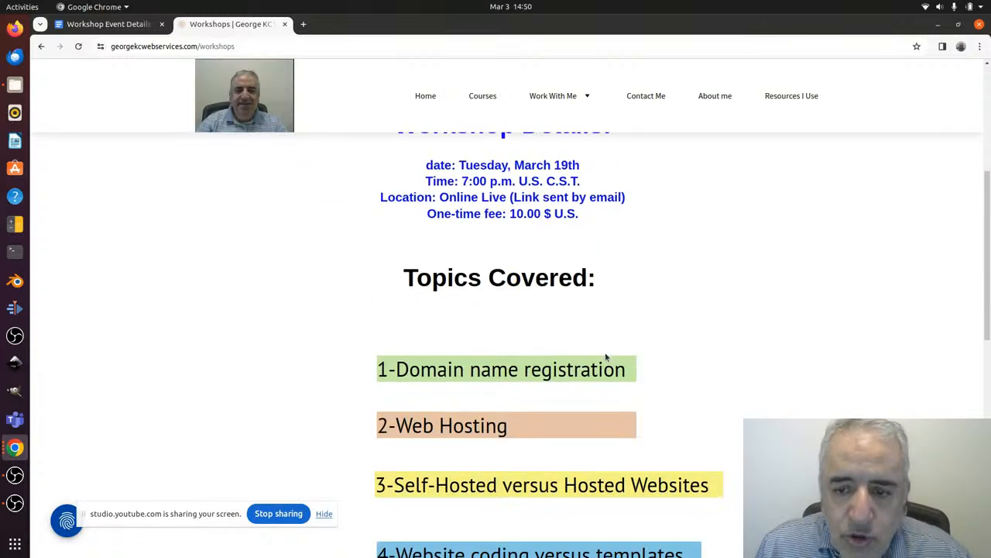
{"action": "scroll", "coordinate": [605, 352], "scroll_direction": "down", "scroll_amount": 3}
{"action": "scroll", "coordinate": [605, 352], "scroll_direction": "up", "scroll_amount": 6}
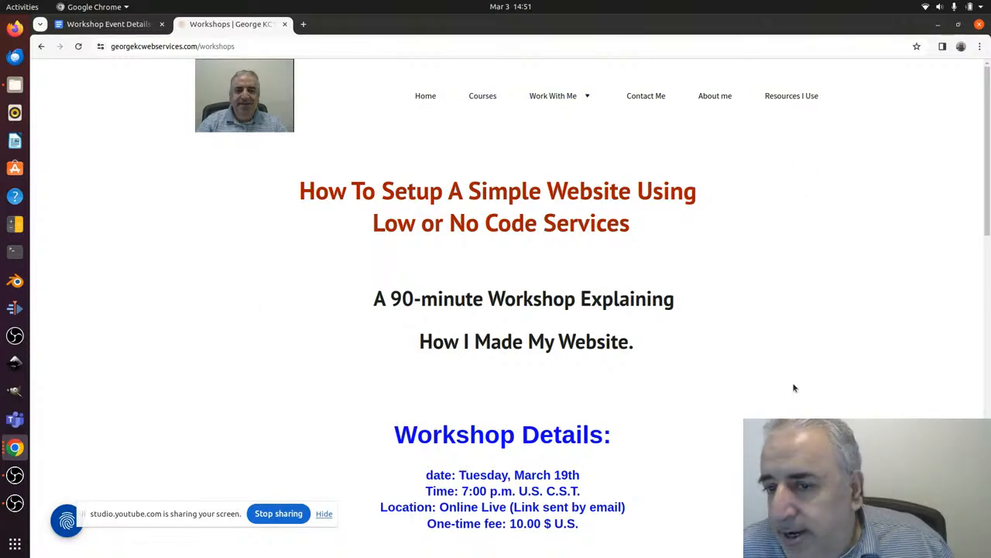
- Follow the 'Click Here' link under 'To save your spot' to the Payhip checkout
{"action": "scroll", "coordinate": [635, 336], "scroll_direction": "down", "scroll_amount": 5}
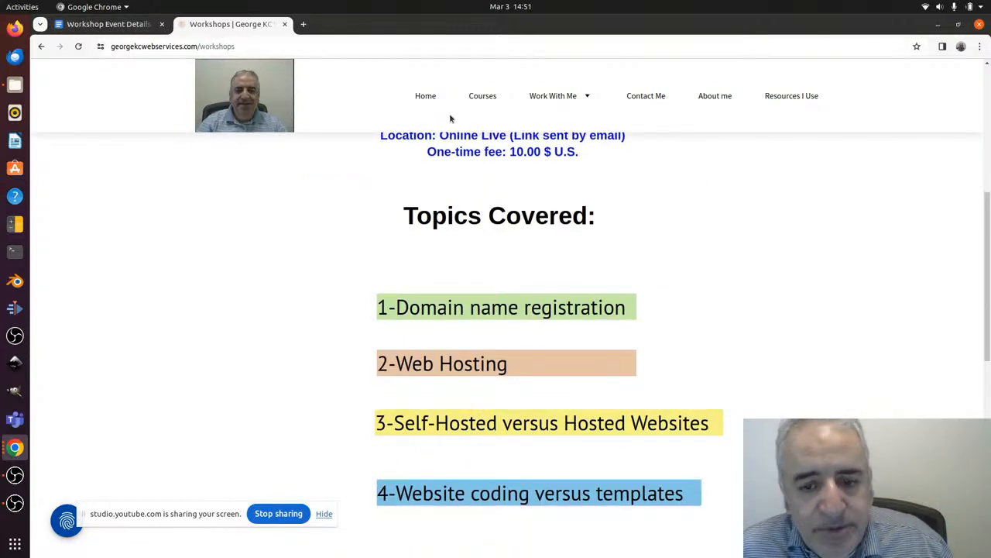
{"action": "scroll", "coordinate": [480, 309], "scroll_direction": "down", "scroll_amount": 8}
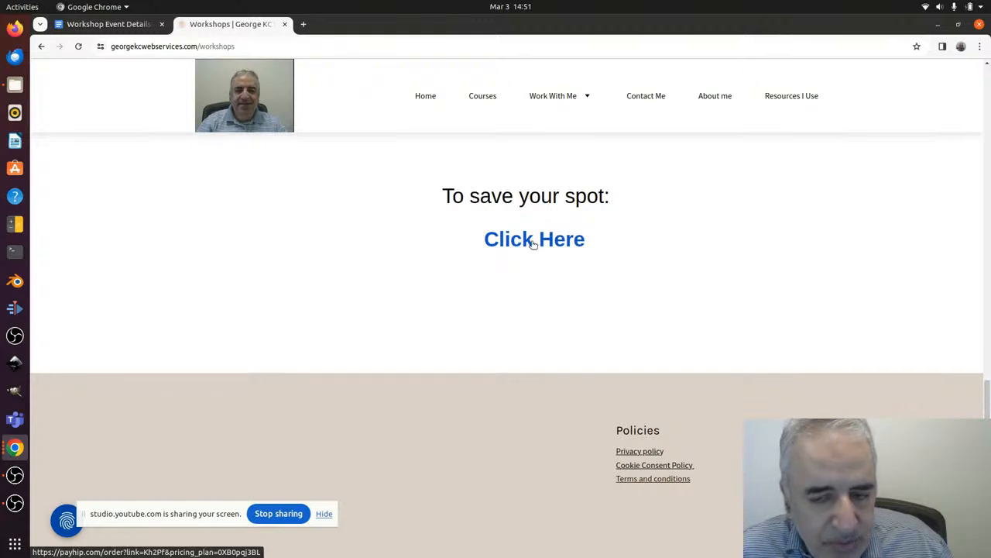
{"action": "left_click", "coordinate": [531, 242]}
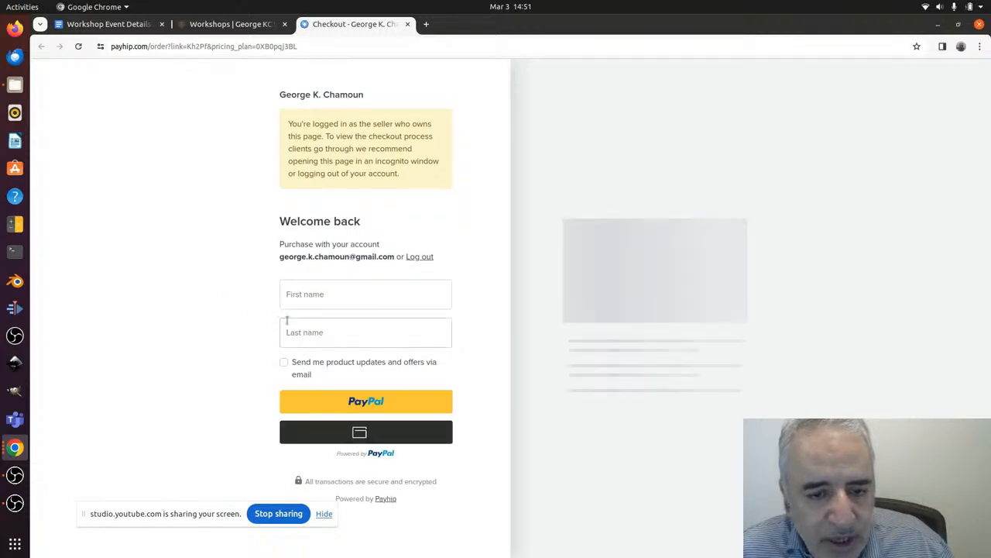
{"action": "left_click", "coordinate": [290, 294]}
{"action": "left_click", "coordinate": [288, 333]}
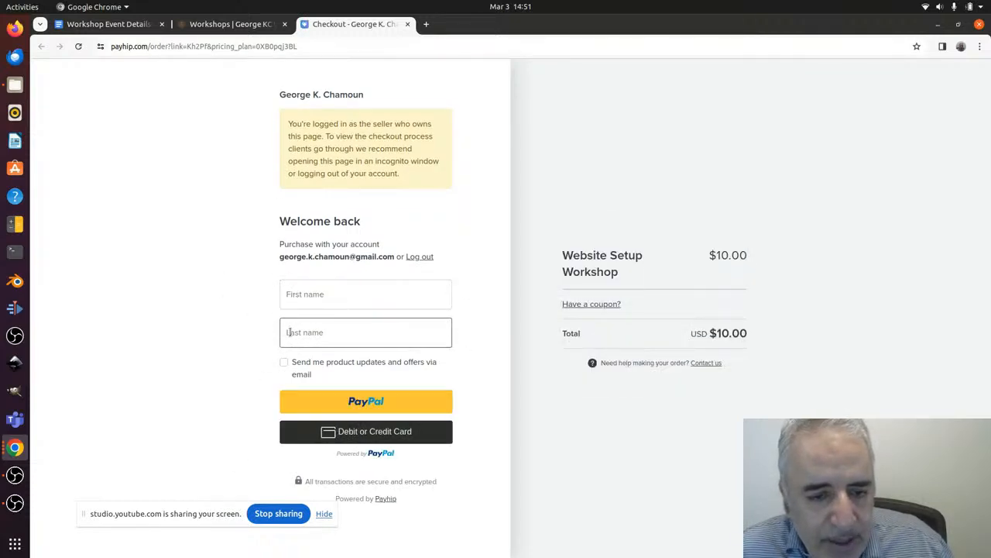
{"action": "left_click", "coordinate": [291, 295]}
{"action": "left_click", "coordinate": [290, 332]}
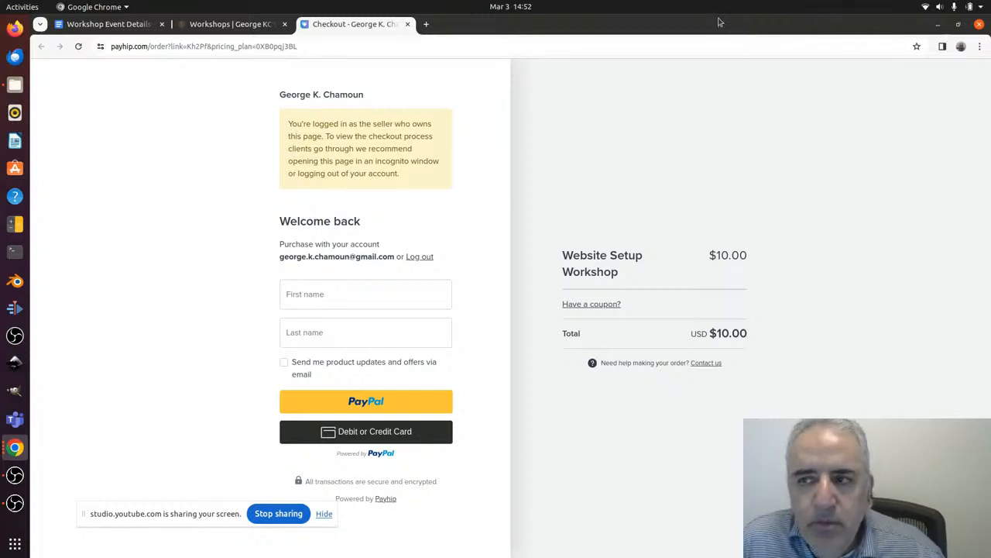
- Close the Payhip checkout window, exit preview, and go to My websites from the Website Builder menu
{"action": "left_click", "coordinate": [979, 25]}
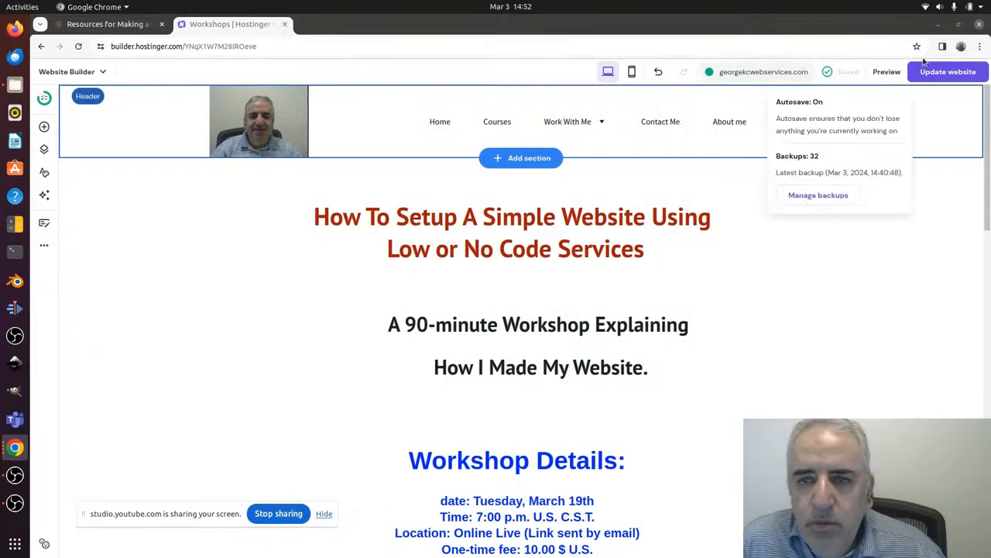
{"action": "left_click", "coordinate": [41, 46]}
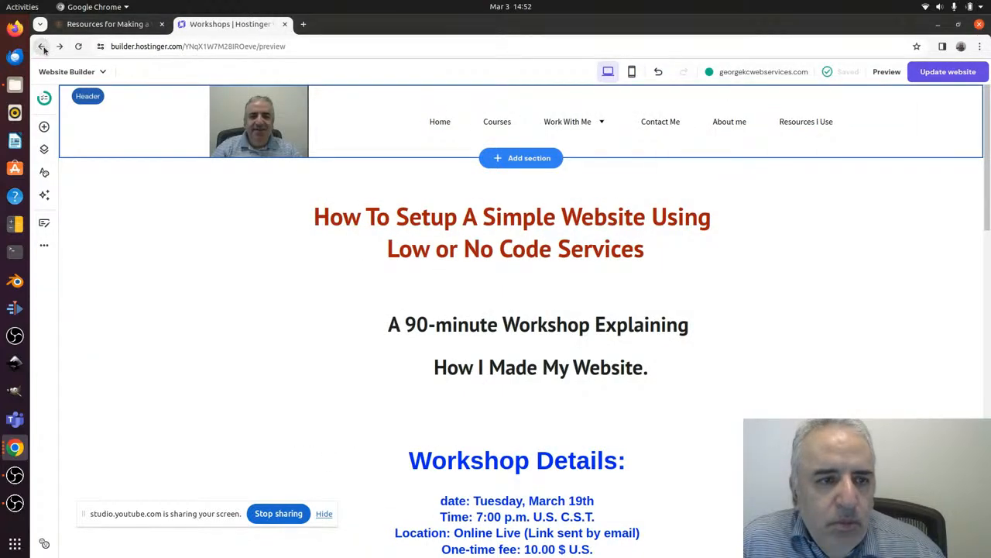
{"action": "left_click", "coordinate": [52, 75]}
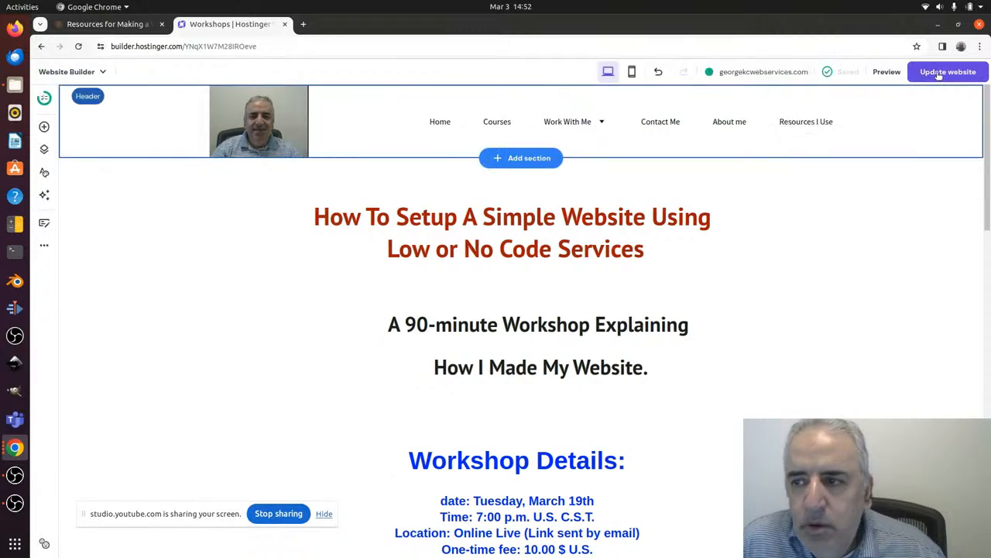
{"action": "left_click", "coordinate": [58, 75]}
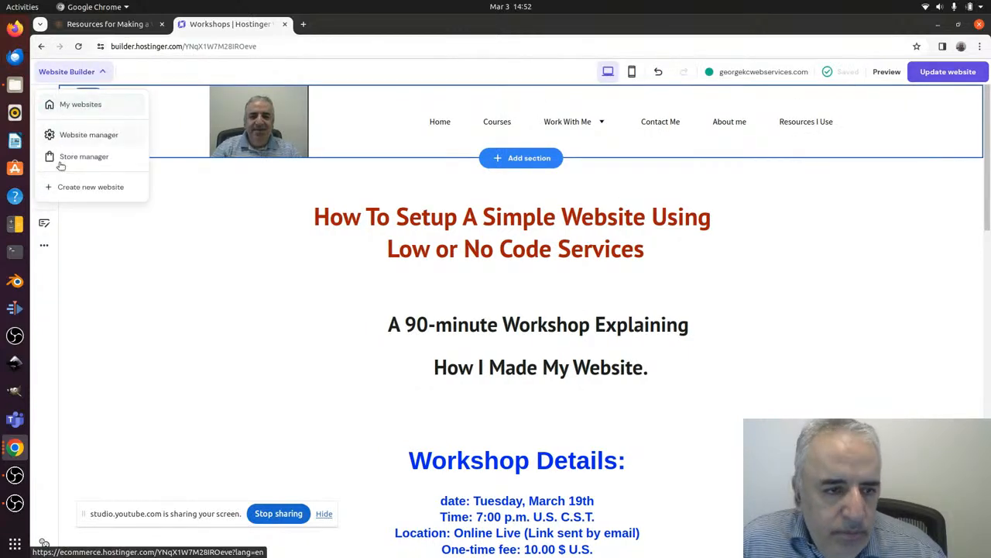
{"action": "left_click", "coordinate": [55, 108]}
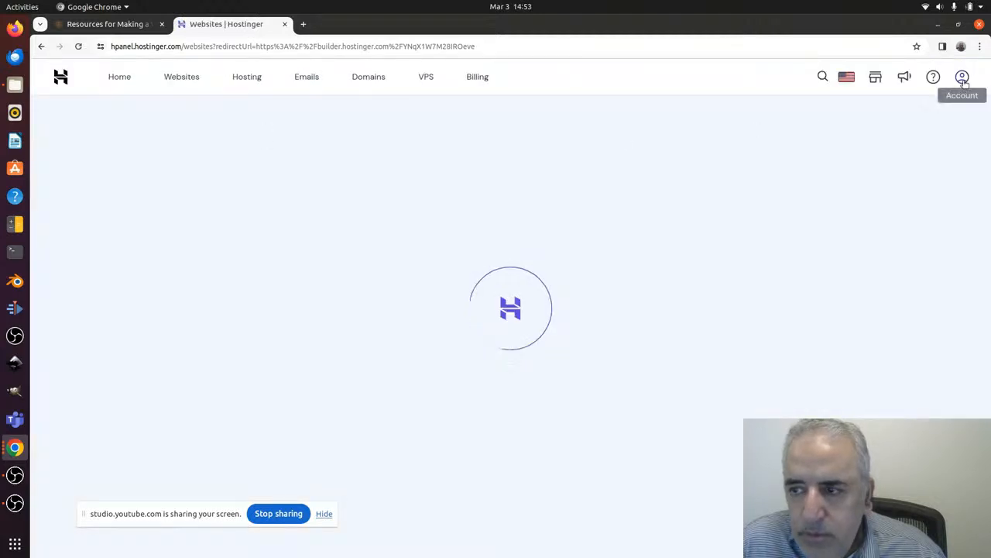
- Check the referral progress on the account's Referrals page
{"action": "left_click", "coordinate": [962, 80]}
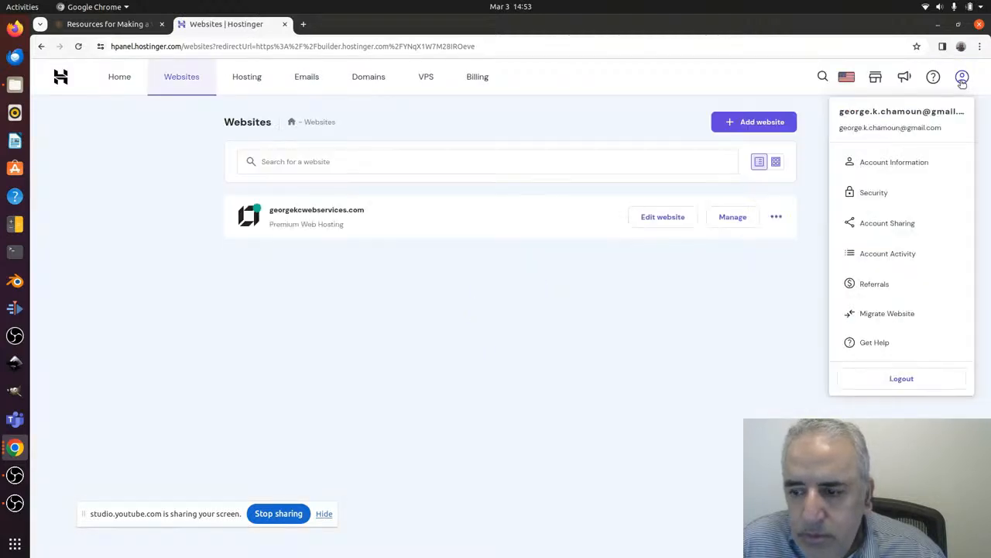
{"action": "left_click", "coordinate": [864, 285]}
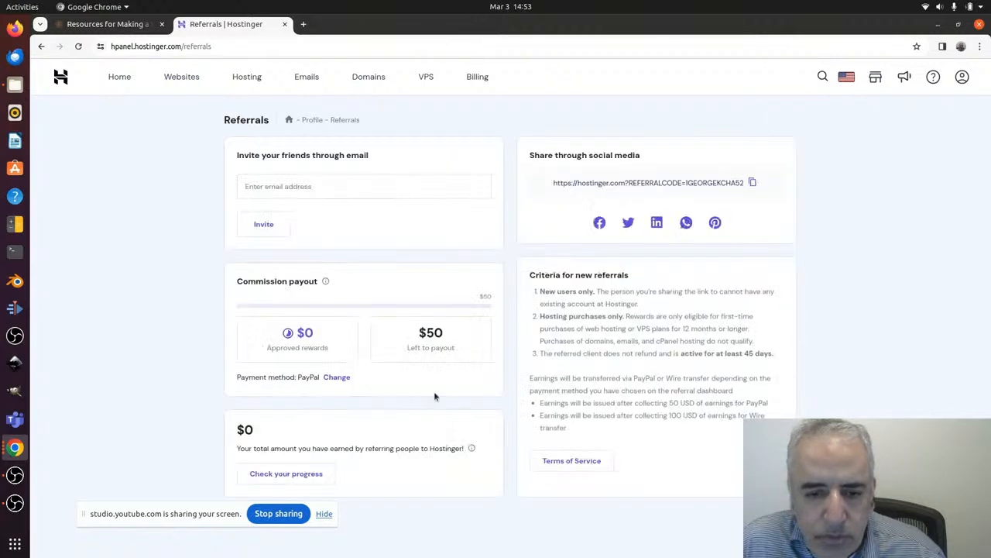
{"action": "left_click", "coordinate": [268, 479]}
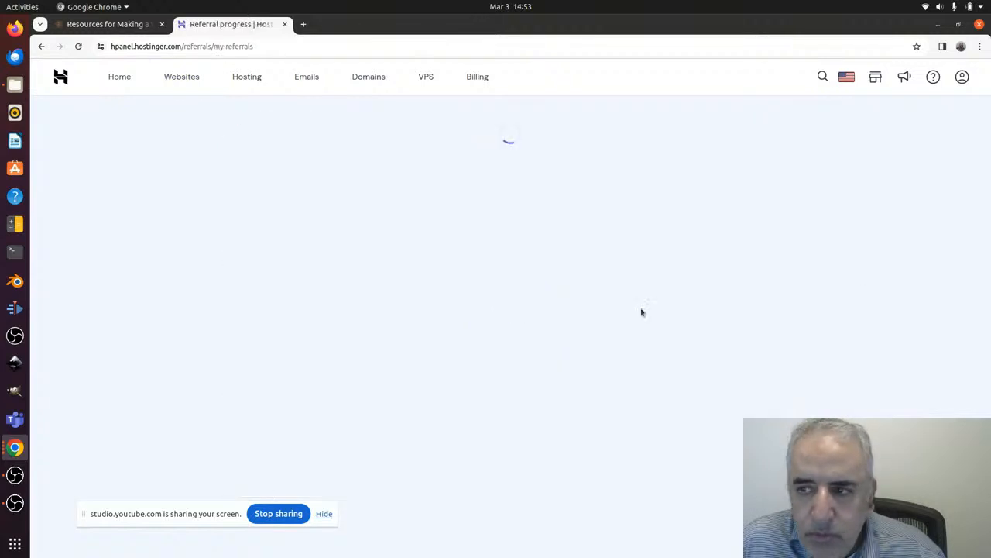
- Log out of Hostinger, close the browser, and stop screen sharing
{"action": "left_click", "coordinate": [963, 79]}
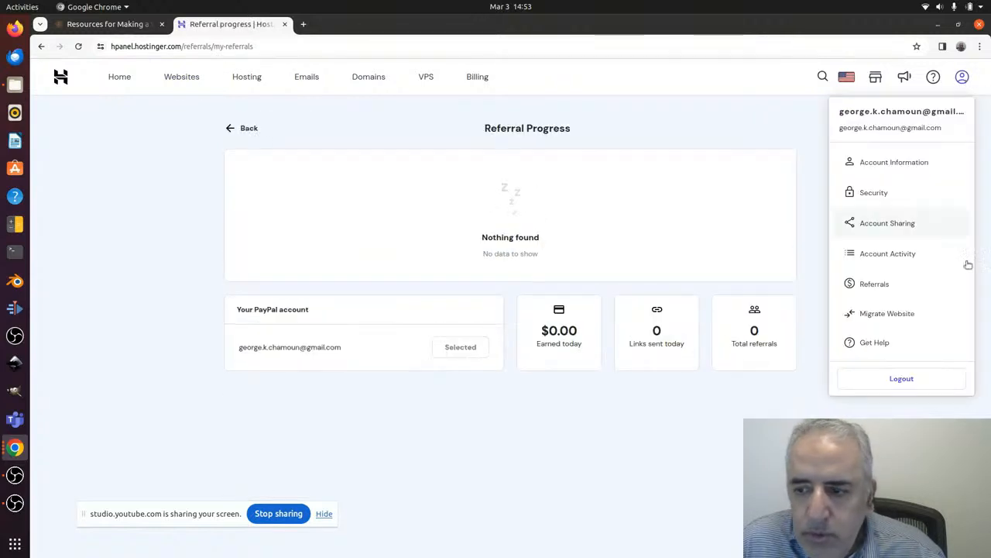
{"action": "left_click", "coordinate": [876, 381]}
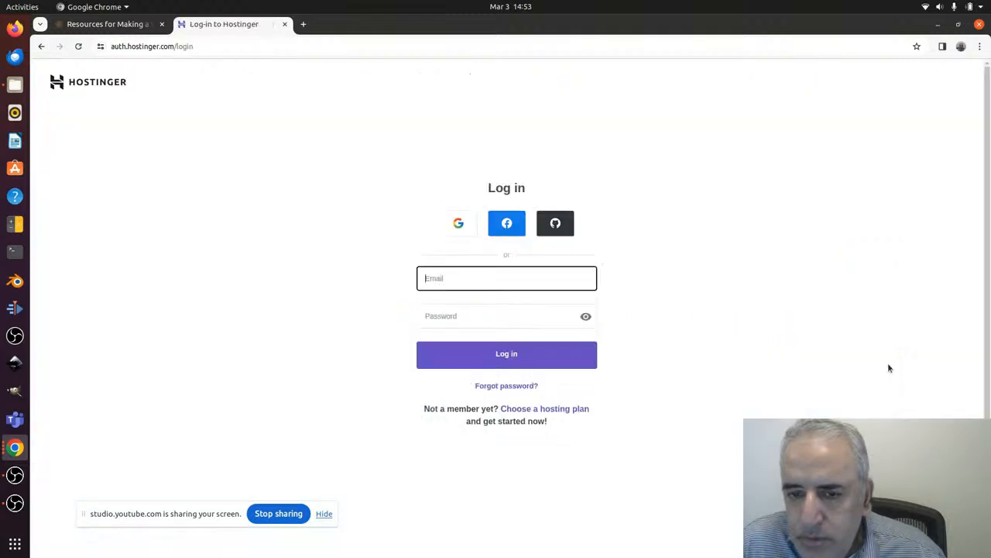
{"action": "left_click", "coordinate": [284, 24]}
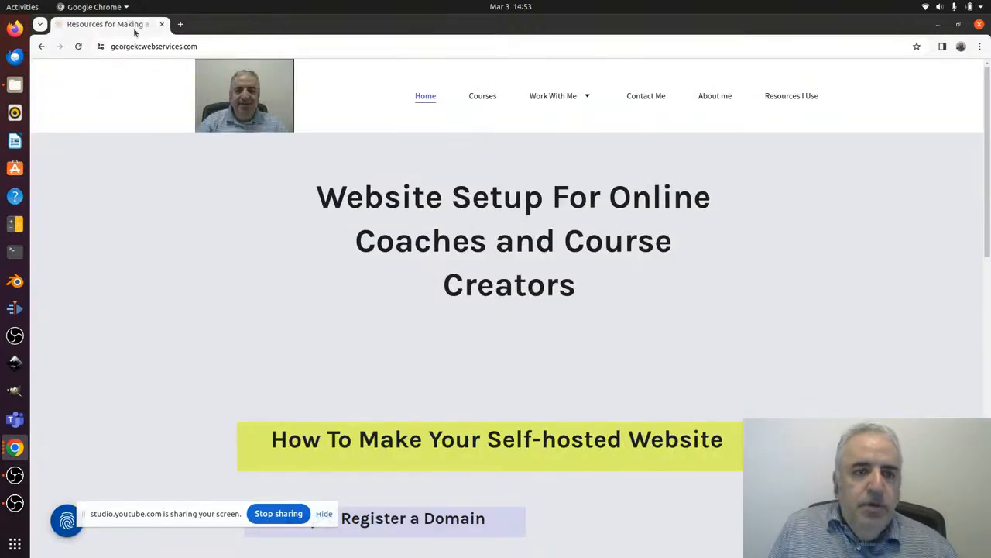
{"action": "left_click", "coordinate": [162, 25]}
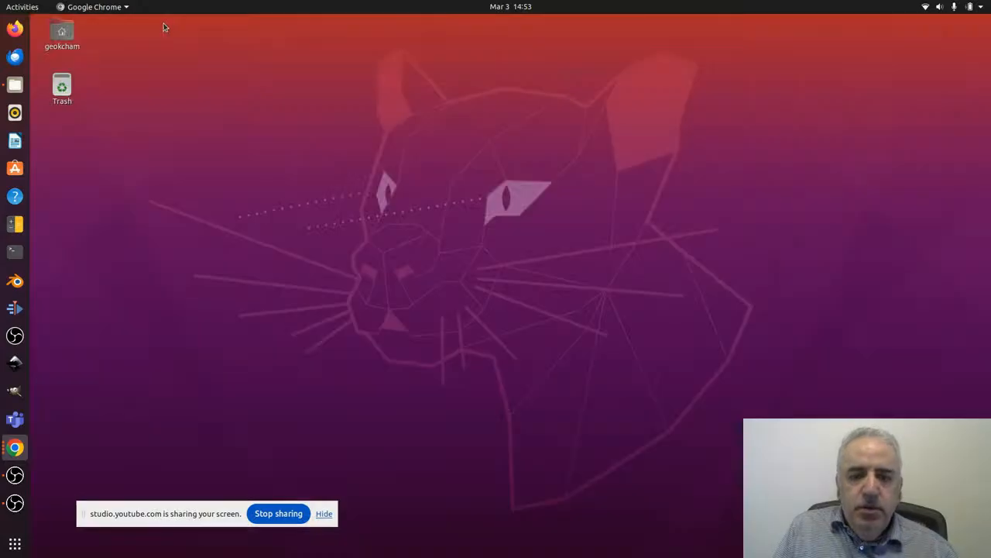
{"action": "left_click", "coordinate": [278, 512]}
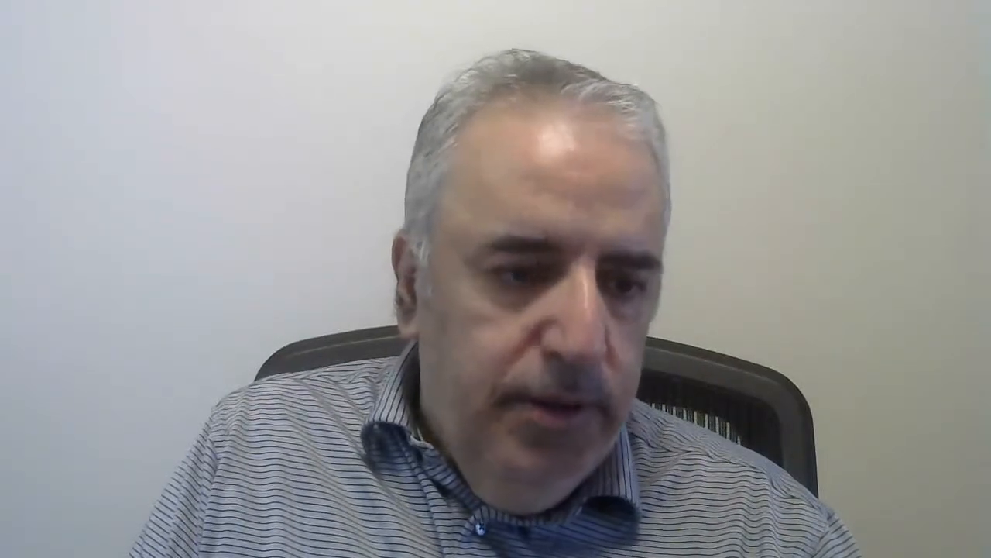